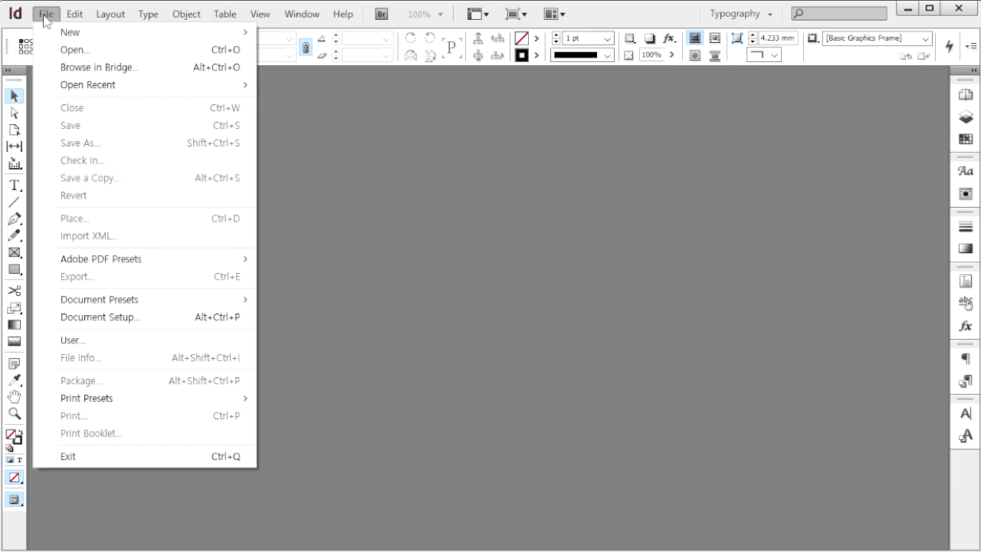
# Step: Start a new document with a custom page size of 323 mm wide by 470 mm high
pyautogui.moveTo(46, 30)
pyautogui.click(283, 33)
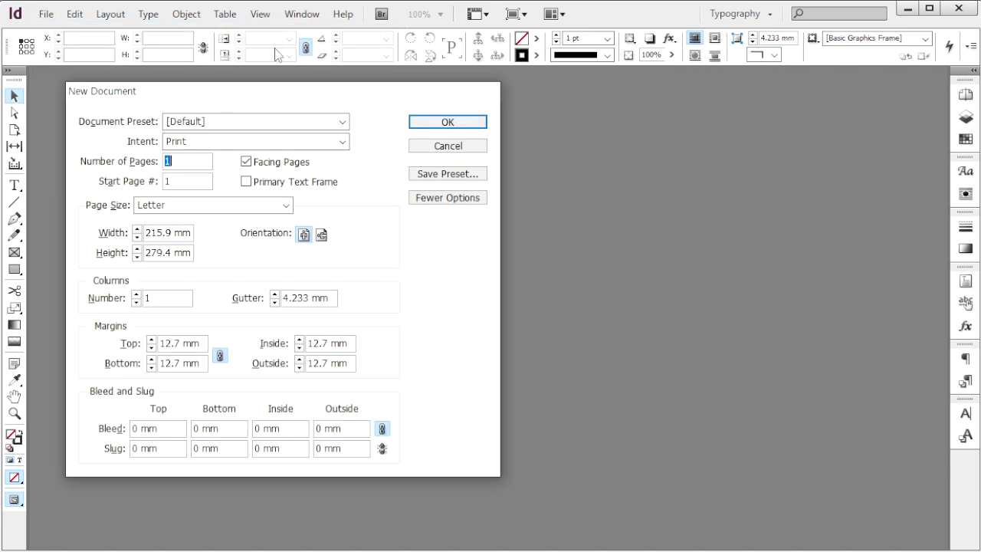
pyautogui.click(182, 164)
pyautogui.press('Tab')
pyautogui.press('Tab')
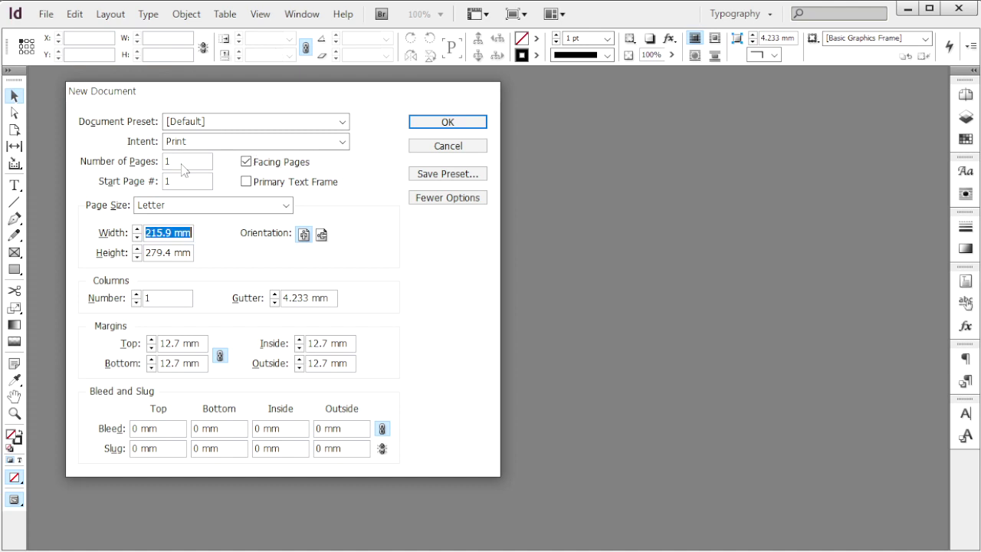
pyautogui.write('323')
pyautogui.press('Tab')
pyautogui.write('4')
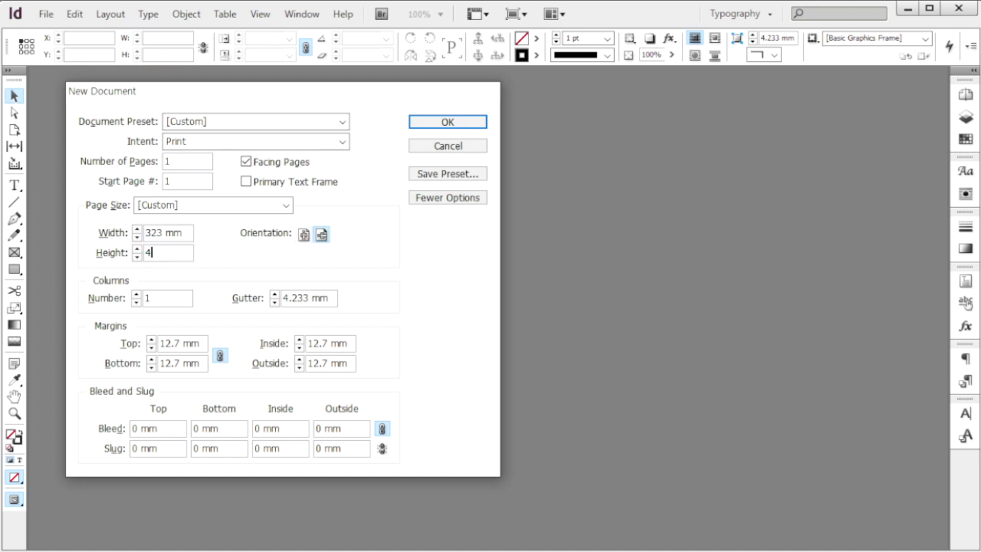
pyautogui.write('70')
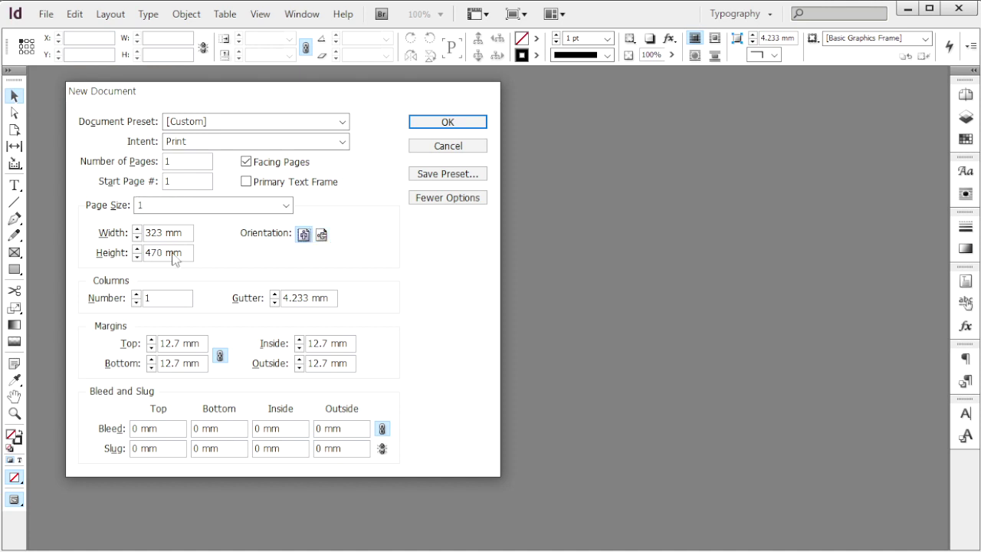
# Step: Set the new document to 5 columns with a 5 mm gutter
pyautogui.press('Tab')
pyautogui.write('5')
pyautogui.press('Tab')
pyautogui.write('5')
pyautogui.press('Tab')
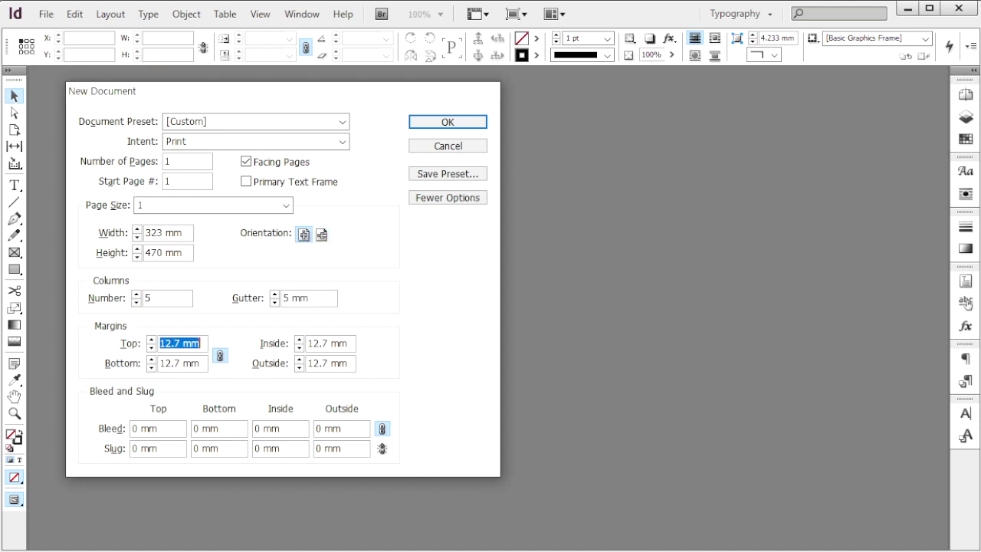
# Step: Set all margins to 19 mm, unlink them, and set the top margin to 25 mm
pyautogui.write('25')
pyautogui.write('19')
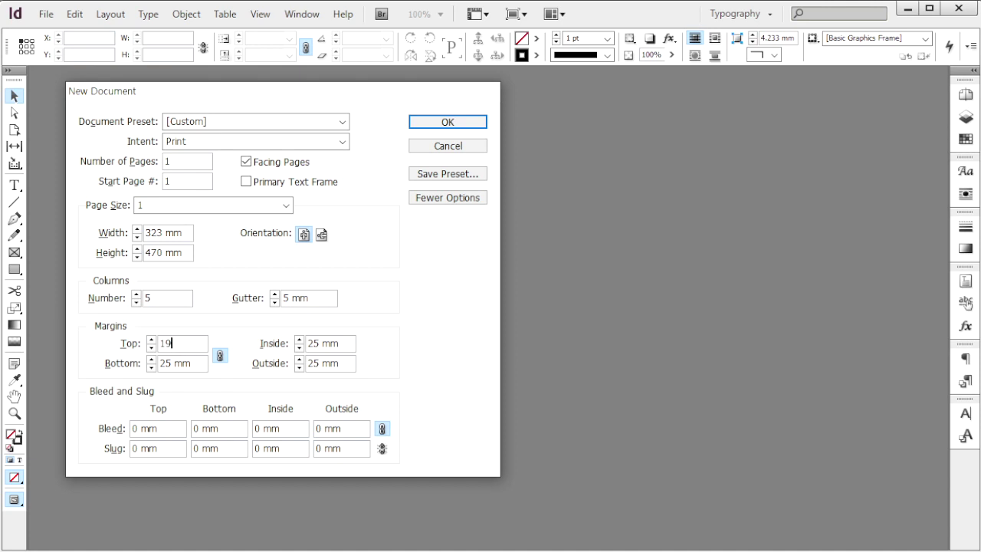
pyautogui.press('Tab')
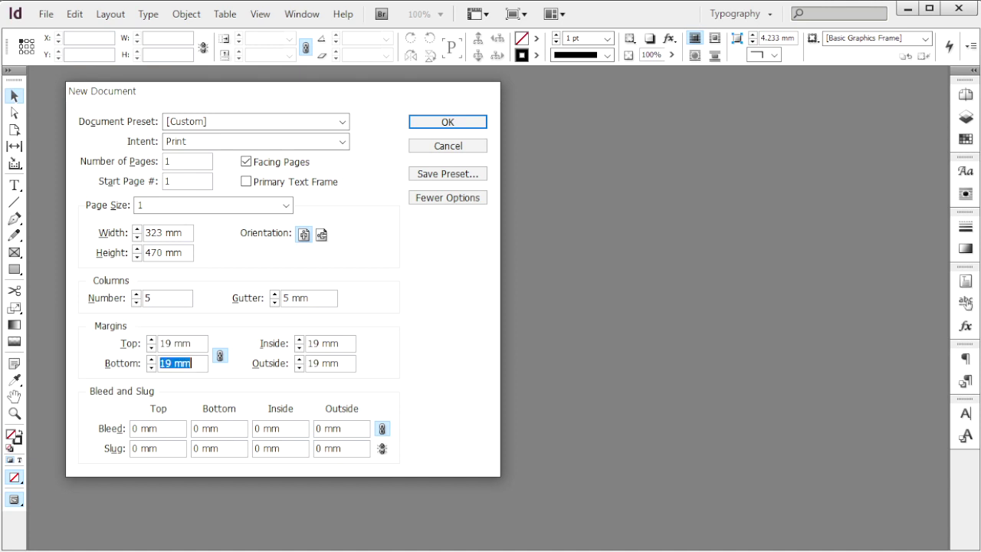
pyautogui.click(220, 356)
pyautogui.click(142, 343)
pyautogui.write('25')
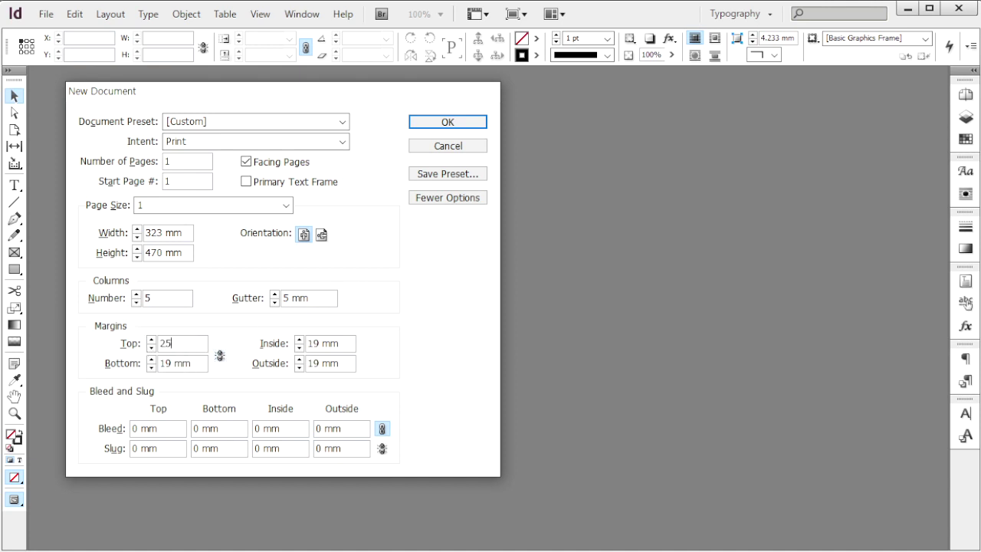
# Step: Set the bleed to 5 mm on all sides and create the document
pyautogui.press('Tab')
pyautogui.press('Tab')
pyautogui.press('Tab')
pyautogui.press('Tab')
pyautogui.write('5')
pyautogui.press('Tab')
pyautogui.click(466, 122)
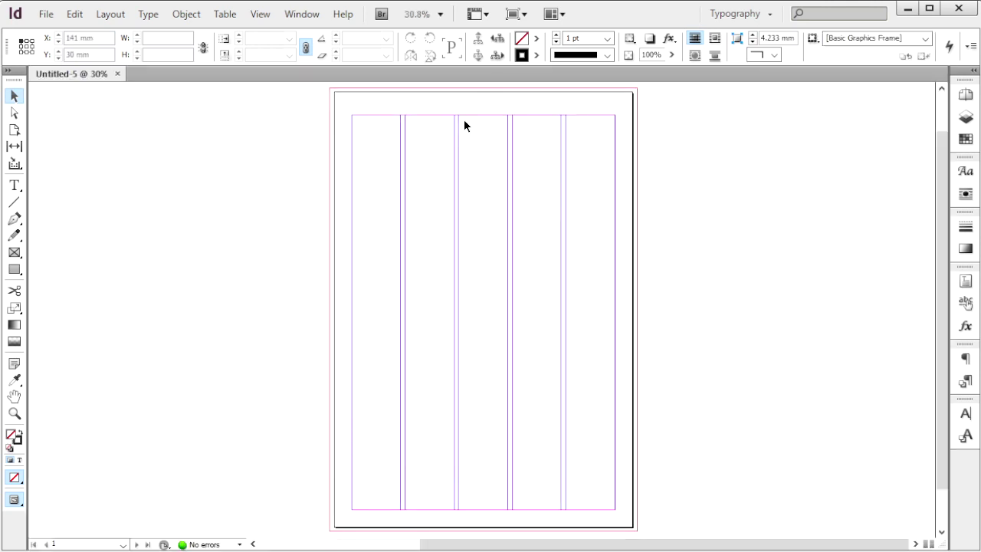
# Step: Show the rulers and save the document as 수험번호-성명-1 in the GTQ folder
pyautogui.hotkey('ctrl', 'r')
pyautogui.click(46, 14)
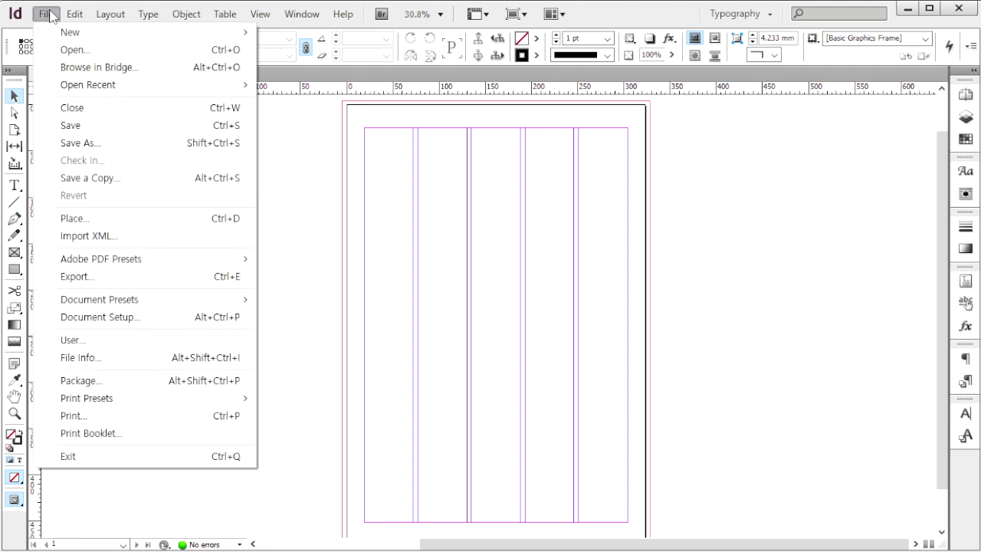
pyautogui.click(61, 126)
pyautogui.write('ㅅ')
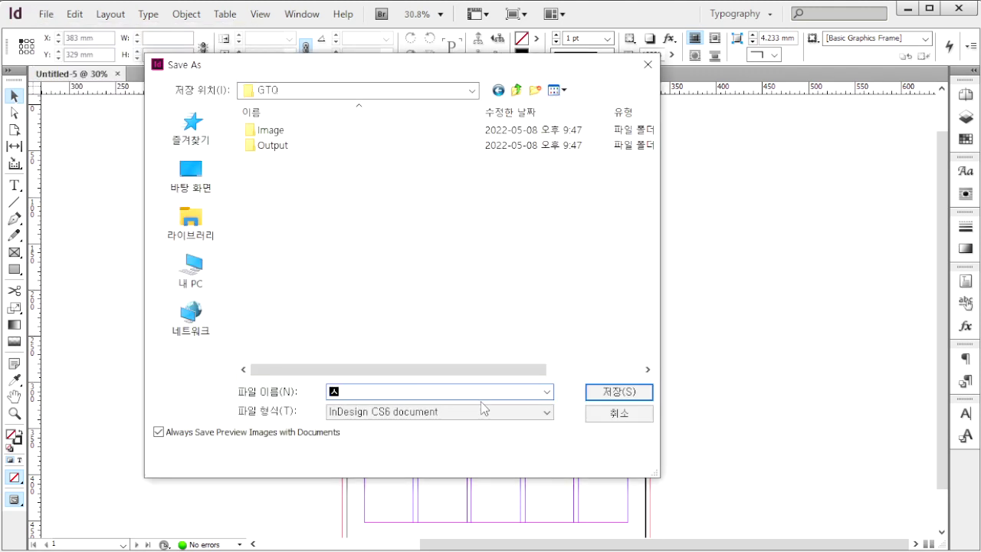
pyautogui.write('수험번호-성명-1')
pyautogui.click(619, 393)
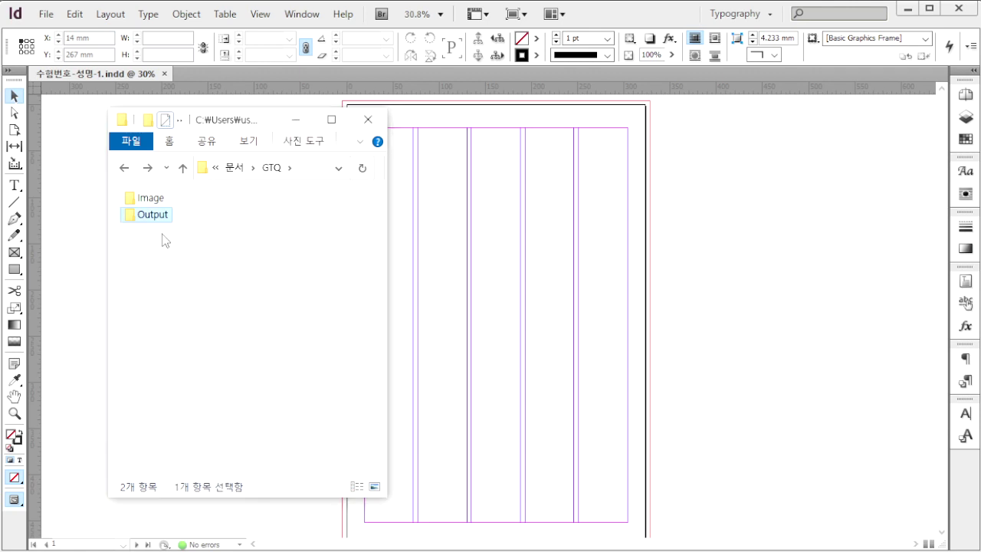
# Step: Open 1급-101.jpg from the GTQ Output folder in File Explorer to view the reference layout
pyautogui.doubleClick(144, 217)
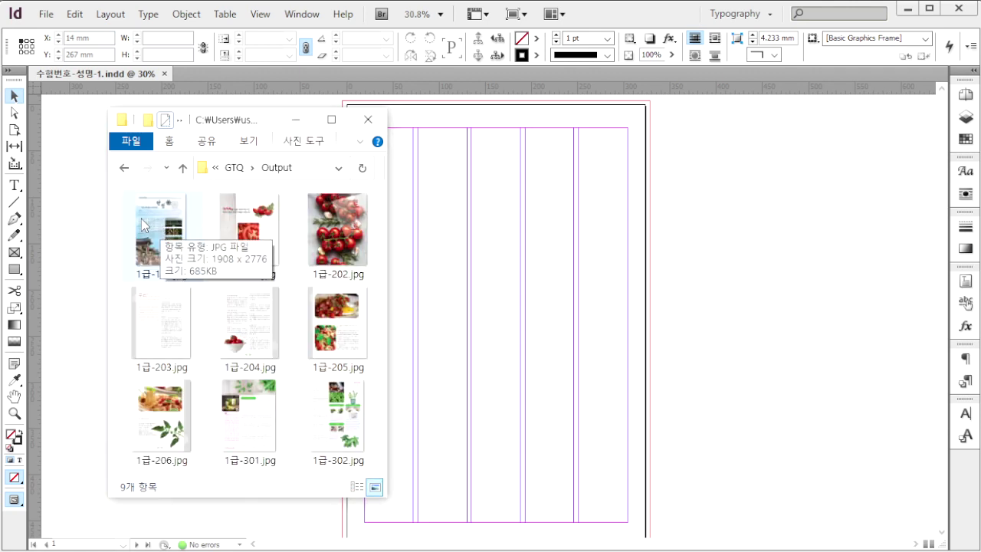
pyautogui.click(152, 225)
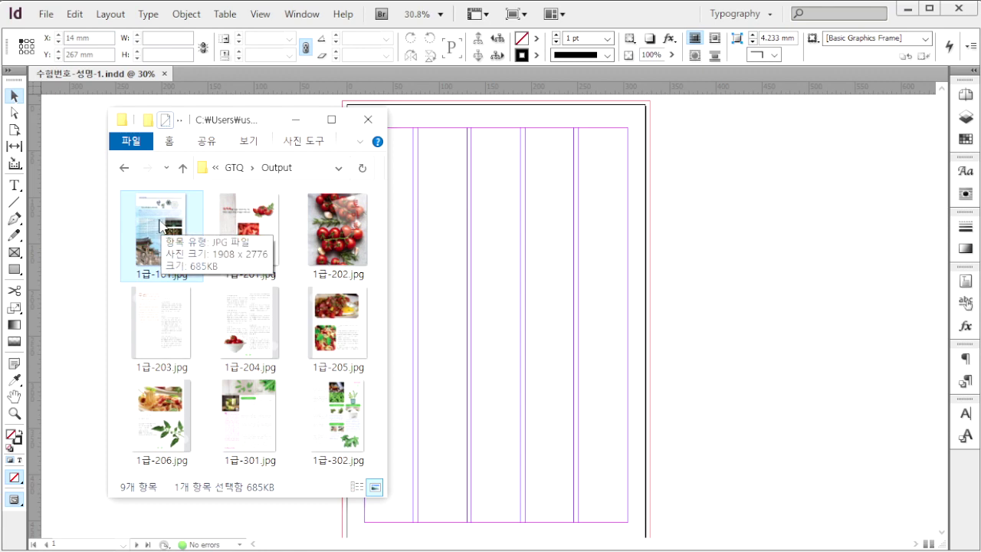
pyautogui.doubleClick(156, 225)
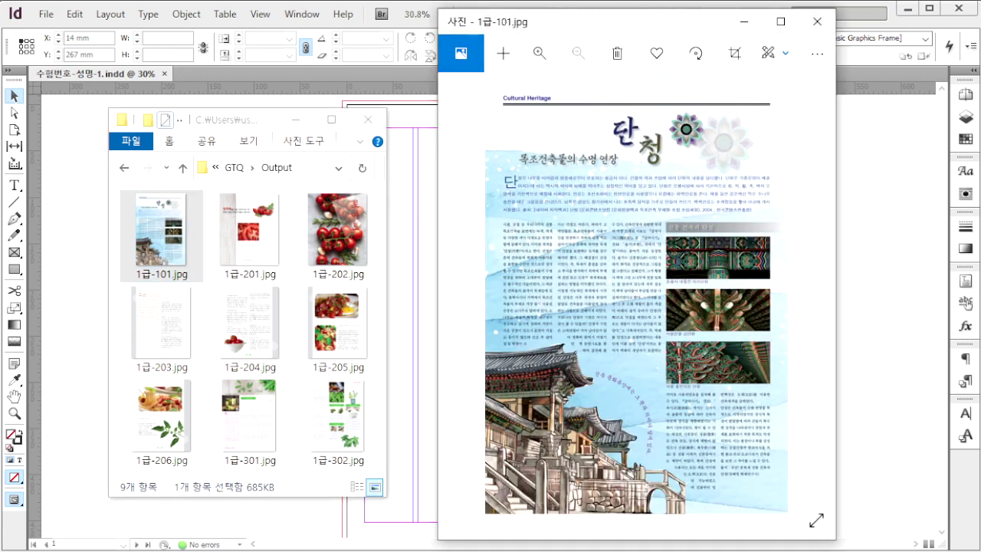
# Step: Back in InDesign, place 1급-1.jpg from the Image folder as the background, covering the page out to the bleed from X -5 mm, Y -5 mm
pyautogui.click(46, 14)
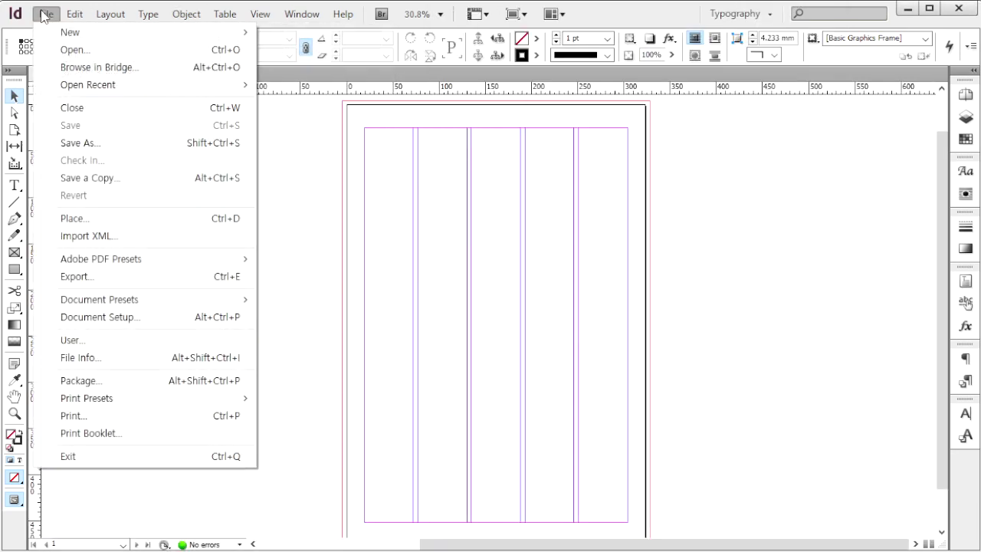
pyautogui.click(46, 14)
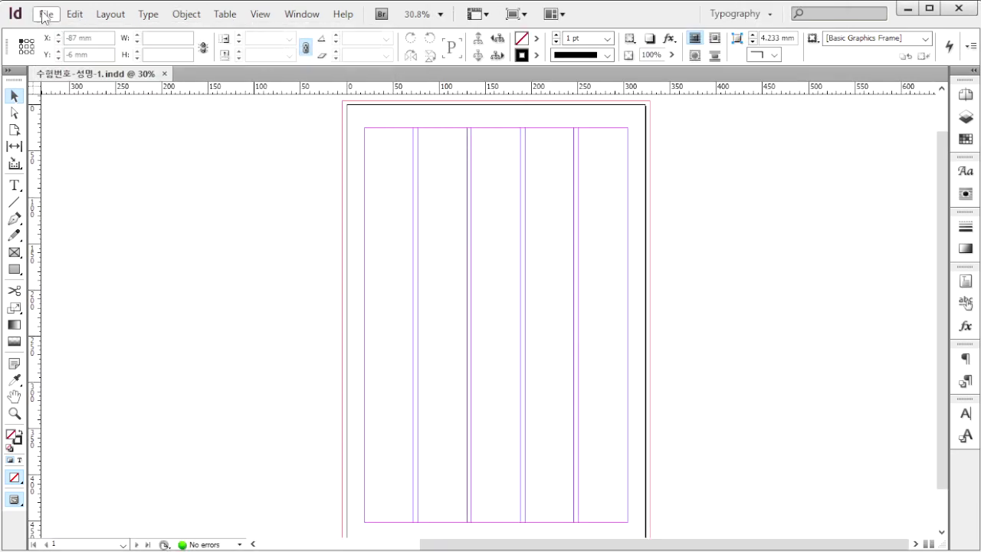
pyautogui.click(46, 14)
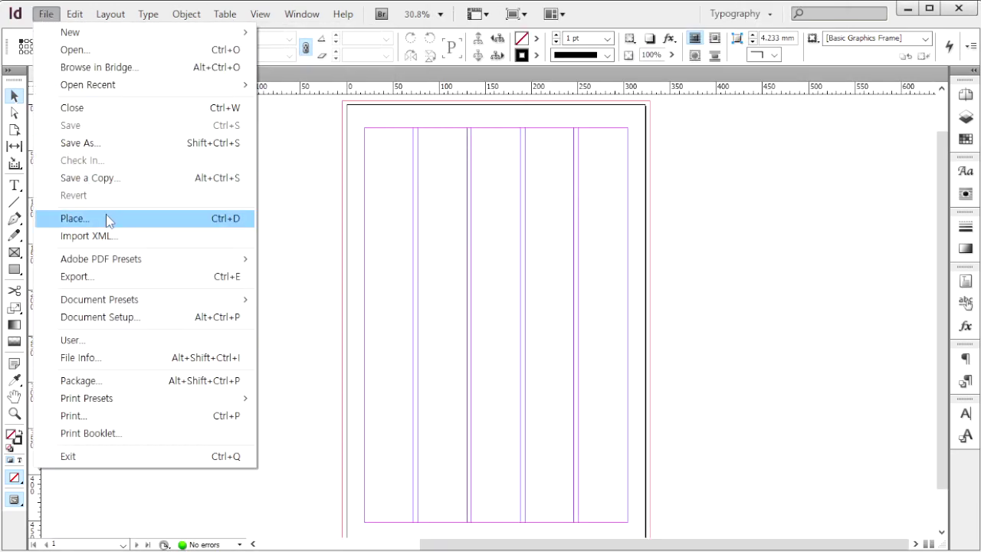
pyautogui.click(303, 234)
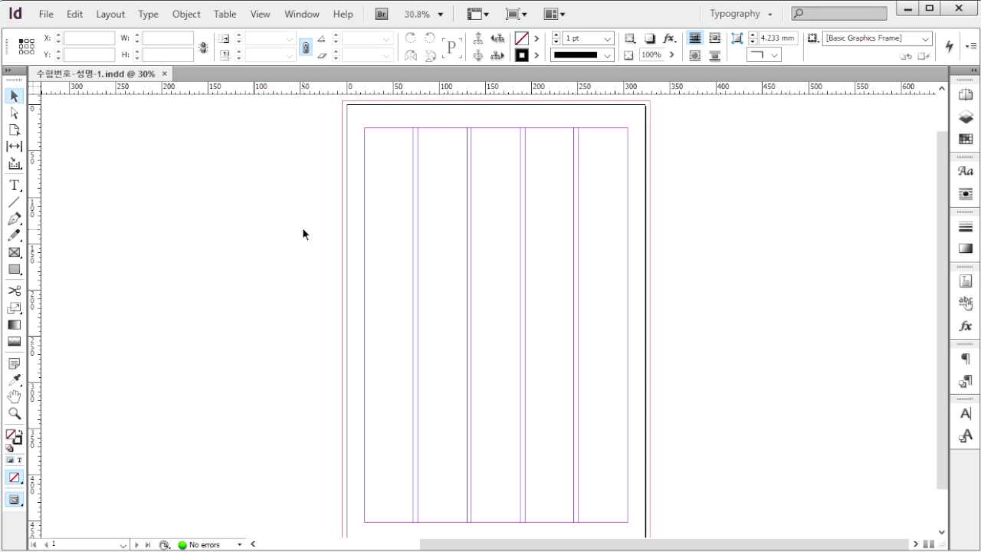
pyautogui.click(287, 117)
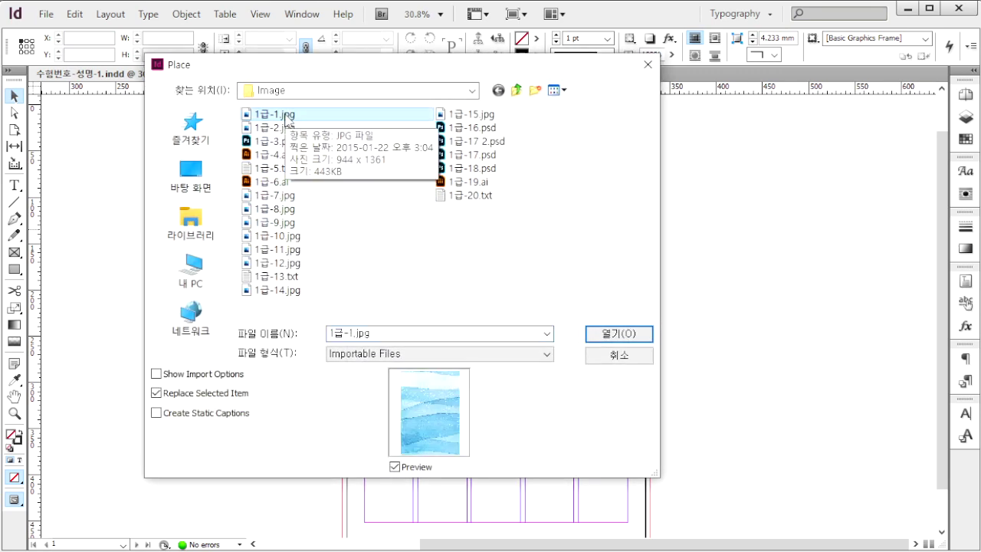
pyautogui.click(638, 335)
pyautogui.click(346, 107)
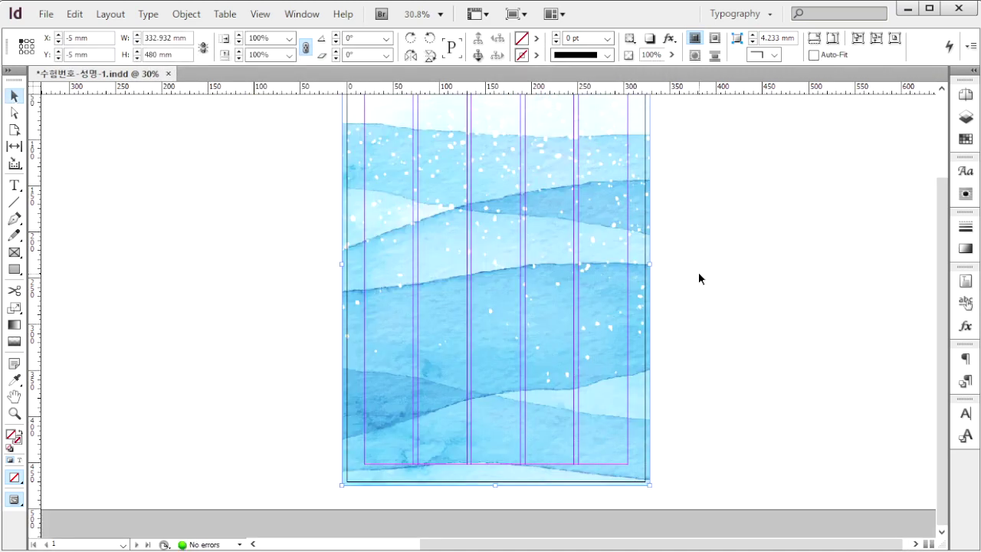
pyautogui.click(697, 270)
pyautogui.scroll(1, 803, 309)
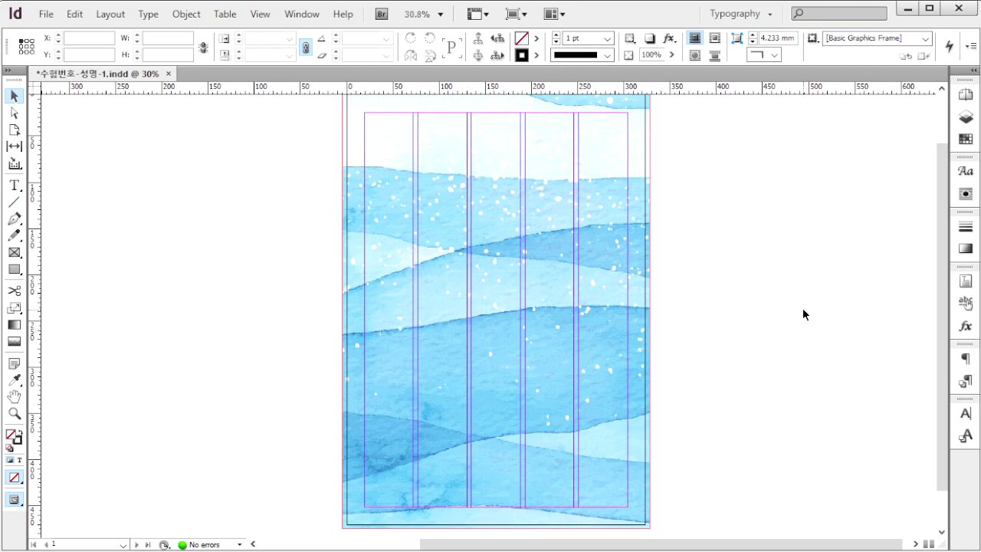
# Step: Place 1급-2.jpg 111 mm wide across the last two columns, crop its frame to 47 mm high, and stack two copies below it
pyautogui.hotkey('ctrl', 'd')
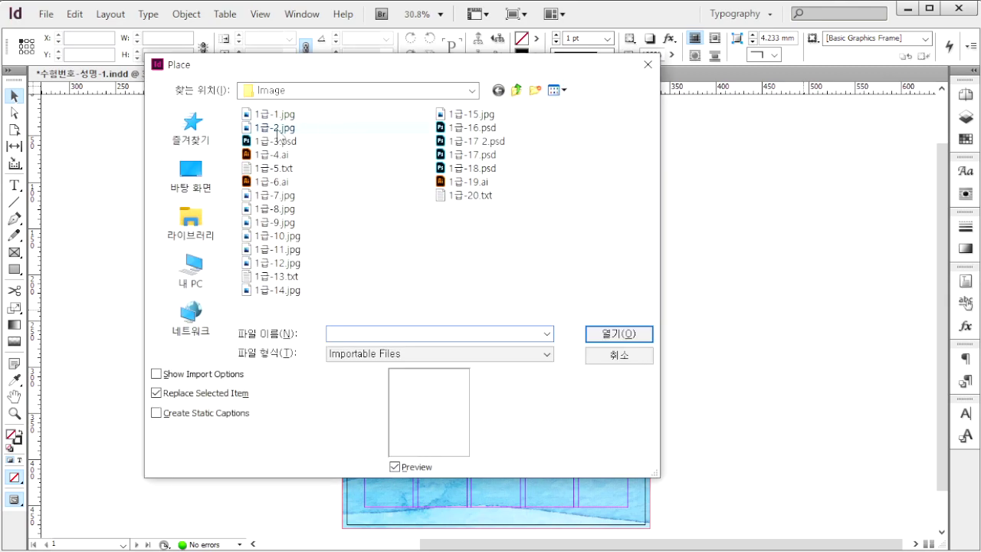
pyautogui.click(278, 128)
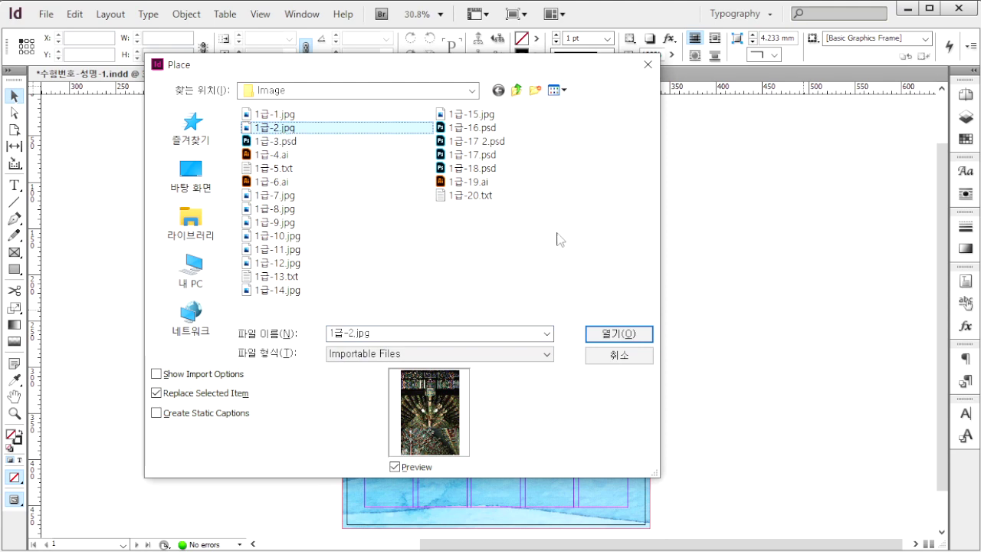
pyautogui.click(621, 334)
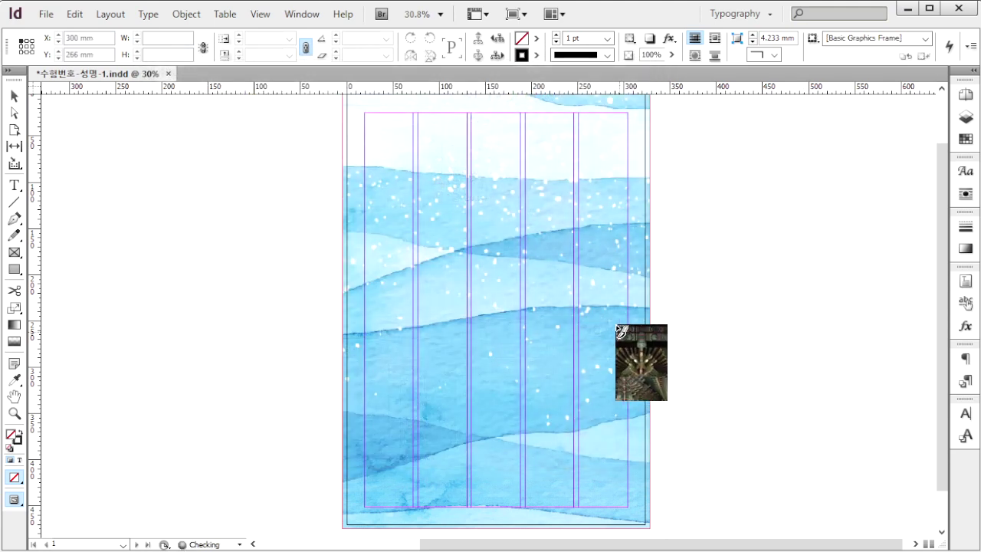
pyautogui.moveTo(524, 240); pyautogui.dragTo(628, 302)
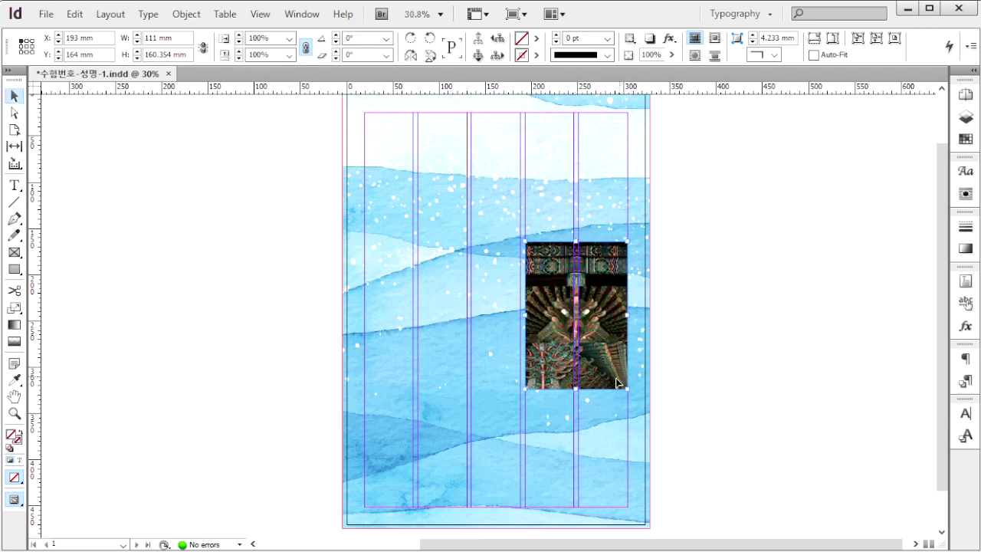
pyautogui.moveTo(575, 389); pyautogui.dragTo(610, 371)
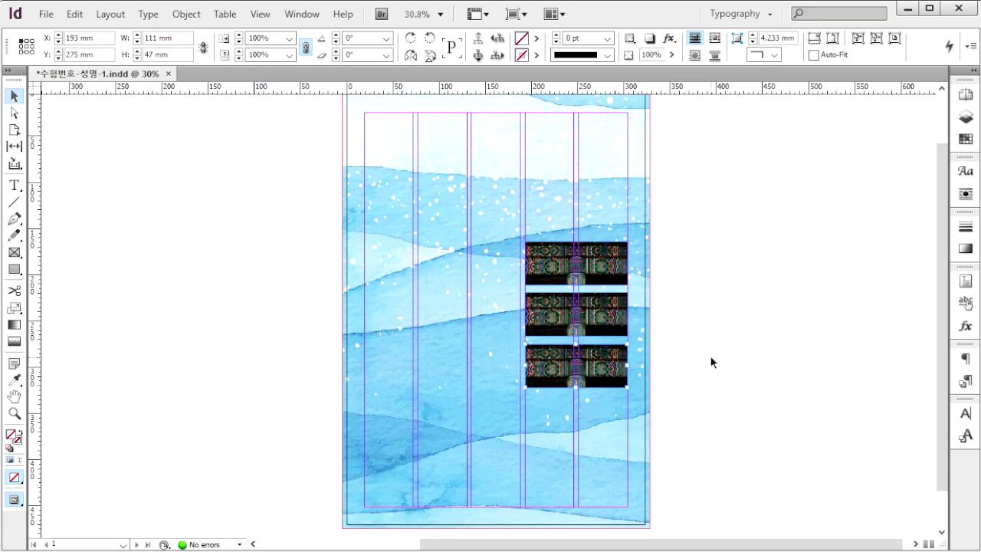
# Step: Shift the image inside the middle photo frame up about 60 mm to show the central roof bracket detail
pyautogui.click(619, 315)
pyautogui.hotkey('ctrl', '=')
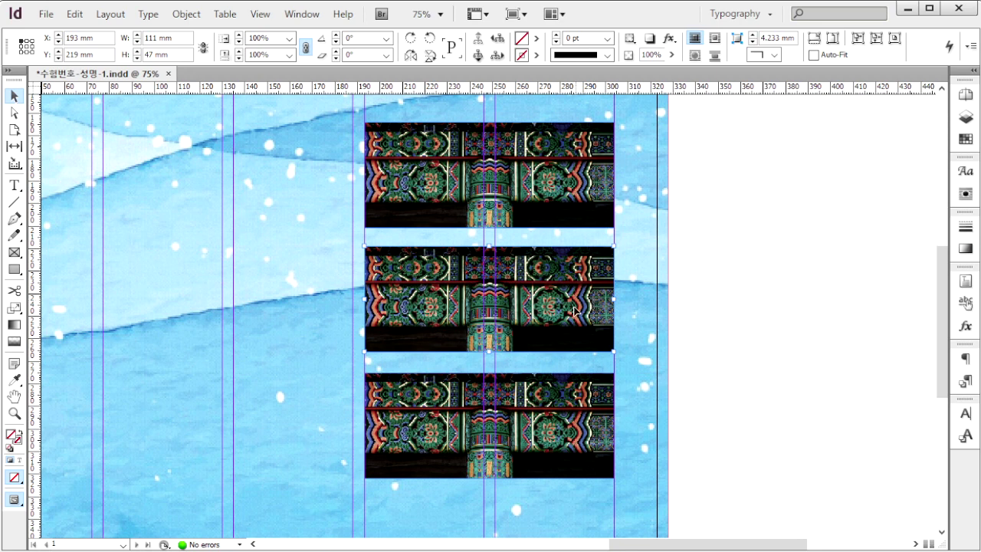
pyautogui.doubleClick(562, 314)
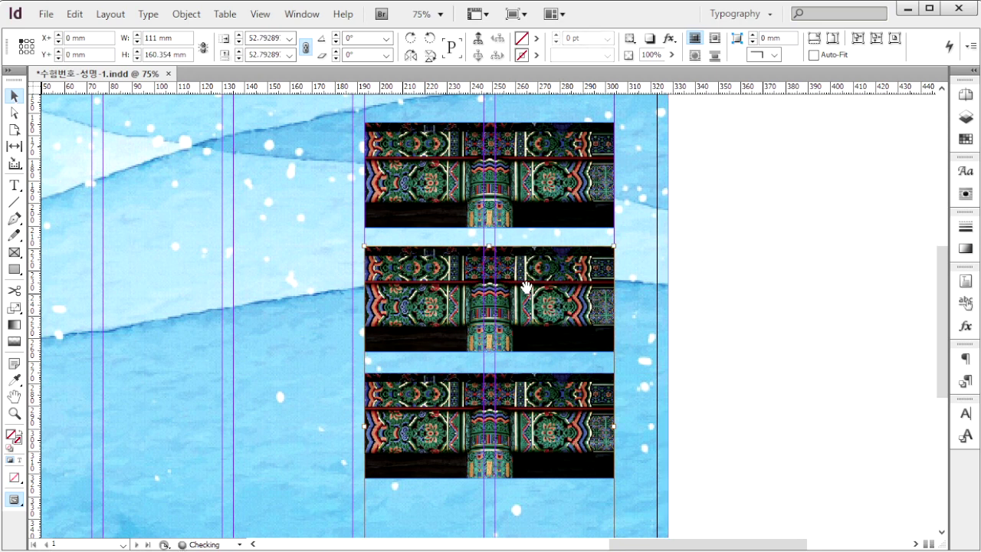
pyautogui.moveTo(551, 322); pyautogui.dragTo(571, 180)
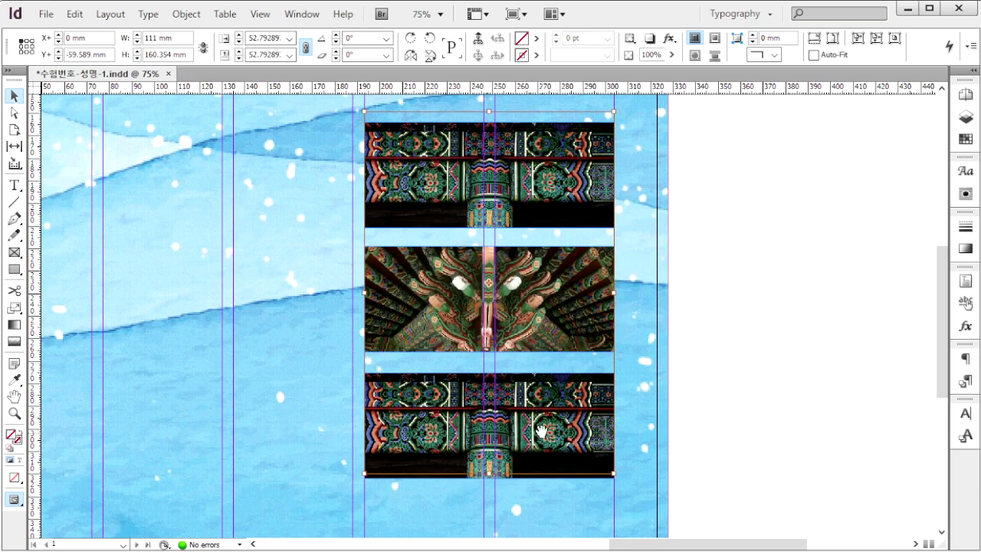
pyautogui.click(677, 452)
# Step: Shift the image inside the lowest photo frame up about 107 mm to show the bottom part of the photo
pyautogui.click(598, 452)
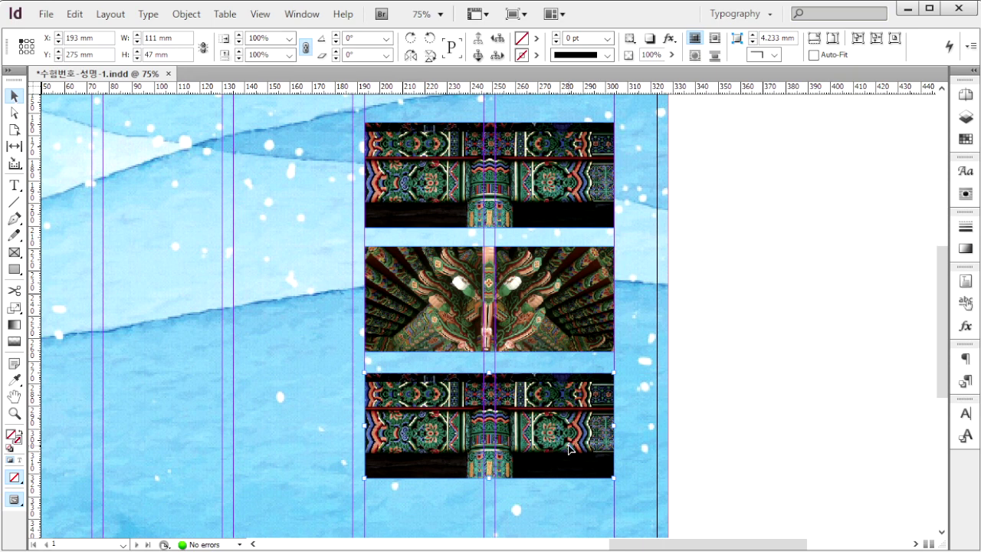
pyautogui.doubleClick(568, 450)
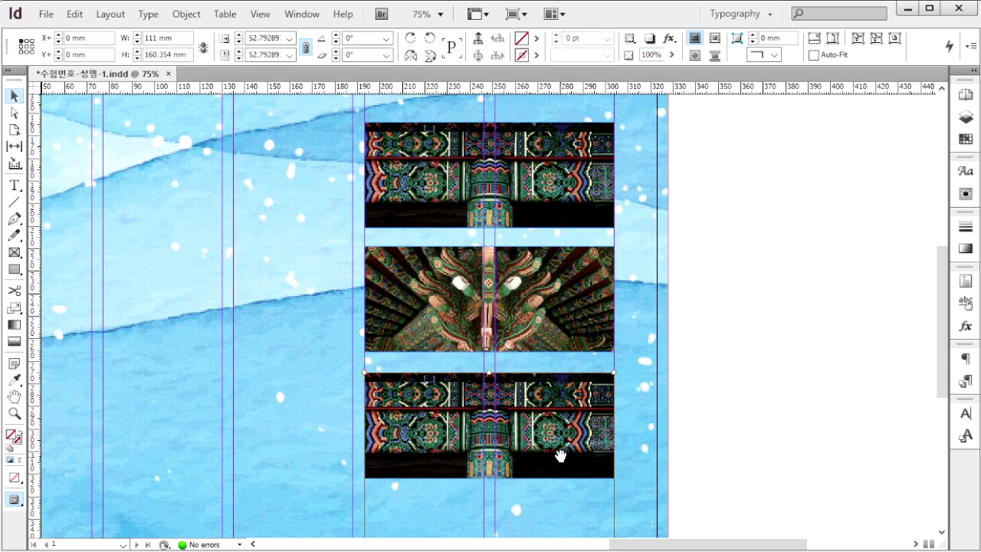
pyautogui.moveTo(569, 461); pyautogui.dragTo(580, 225)
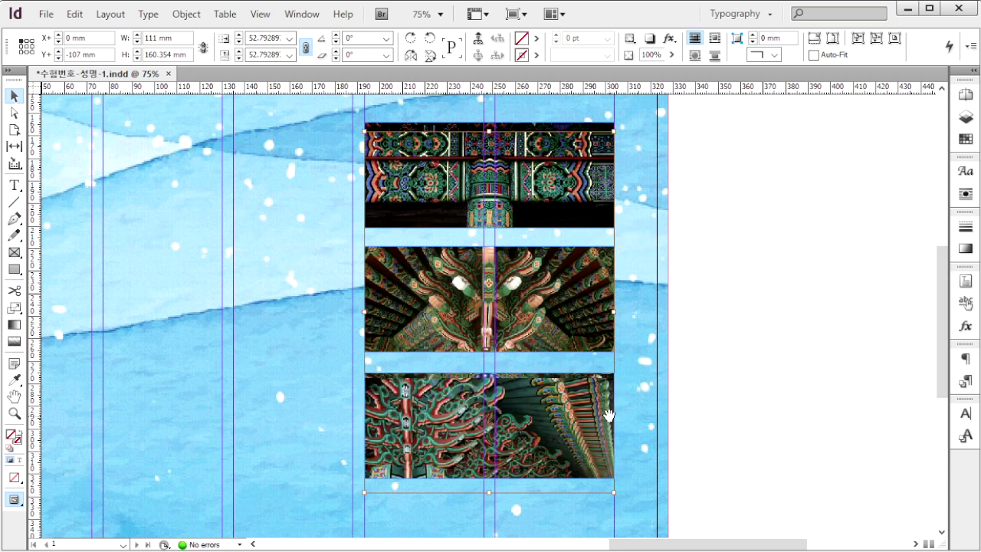
# Step: Place 1급-3.psd from the Image folder at the page's lower-left bleed corner, from X -5 mm, Y 190 mm, about 251 x 285 mm
pyautogui.hotkey('ctrl', '0')
pyautogui.hotkey('ctrl', 'd')
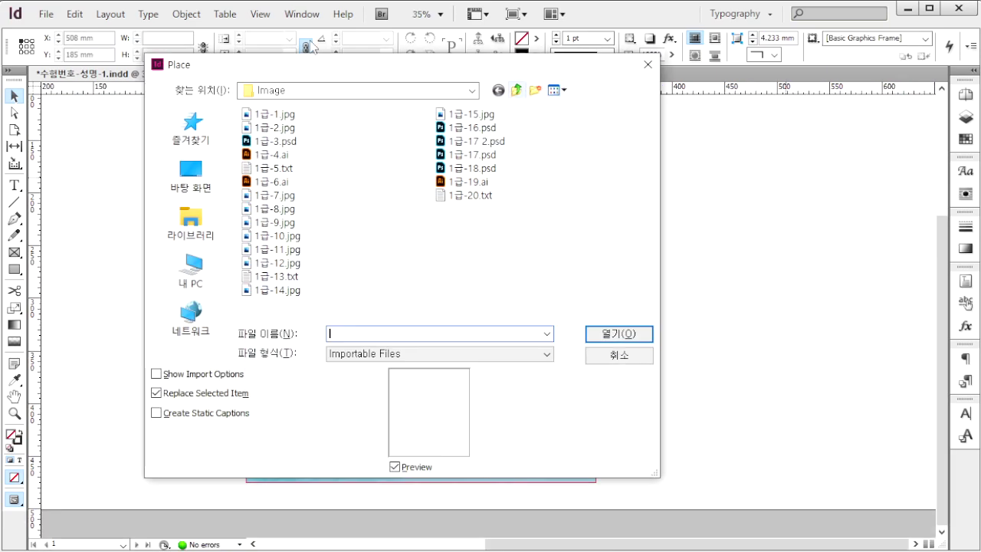
pyautogui.click(294, 142)
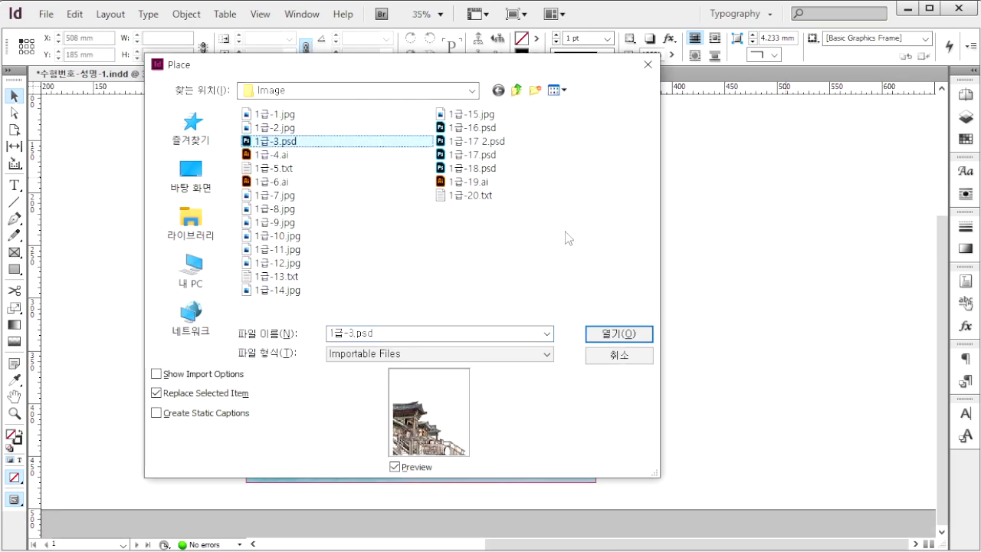
pyautogui.click(639, 332)
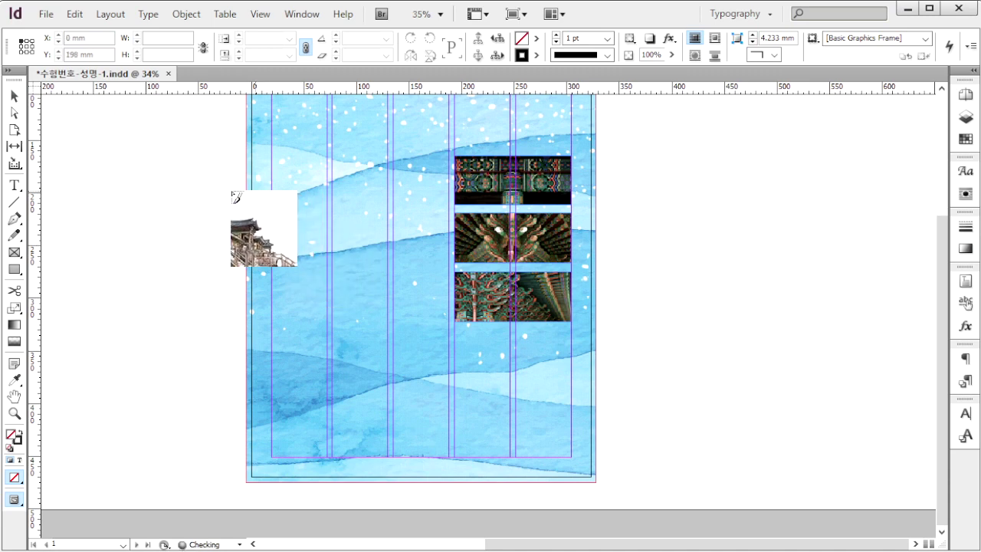
pyautogui.moveTo(247, 183); pyautogui.dragTo(441, 481)
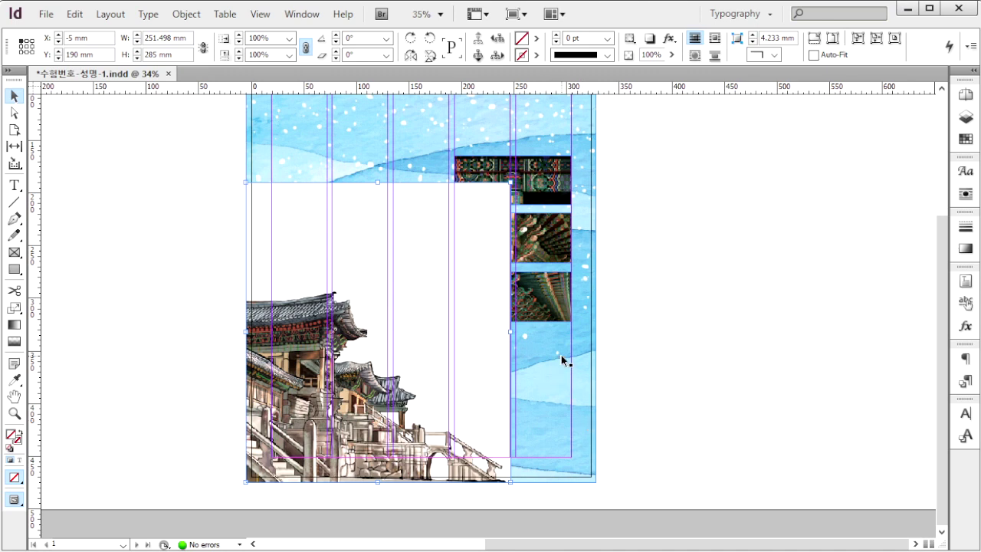
# Step: Crop the temple image's frame to 220 x 249 mm, keeping its lower-left bleed corner, and fit the image to fill the frame proportionally
pyautogui.moveTo(510, 331); pyautogui.dragTo(471, 324)
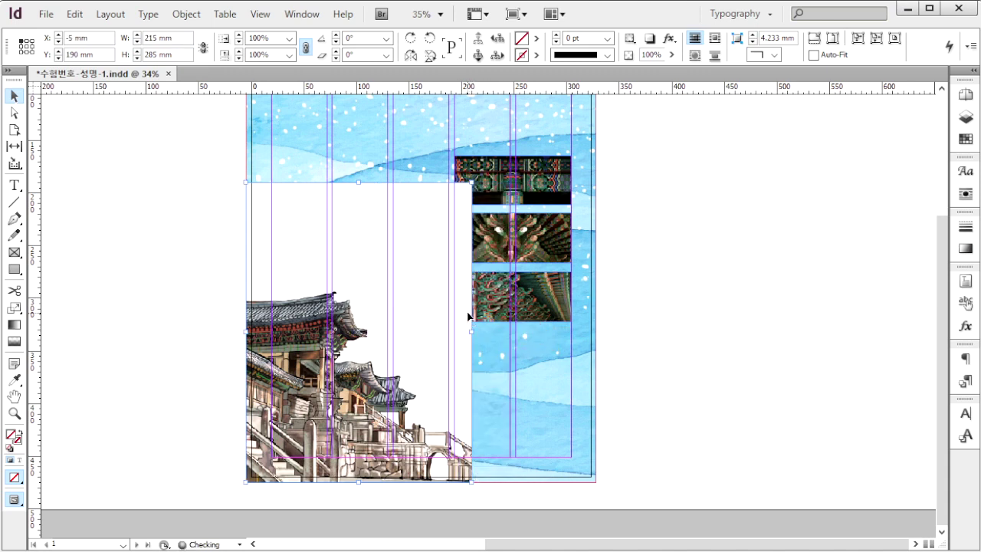
pyautogui.moveTo(359, 183); pyautogui.dragTo(368, 230)
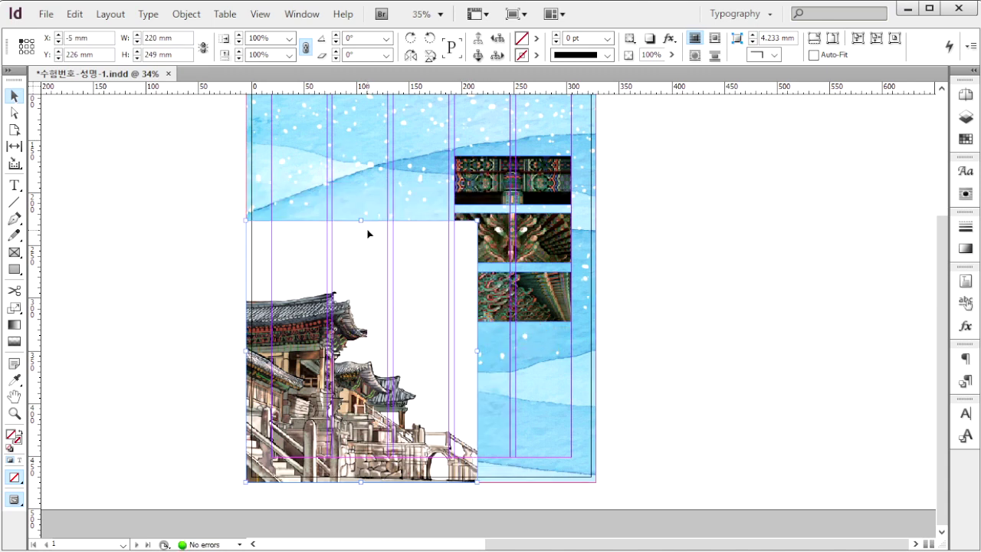
pyautogui.rightClick(368, 234)
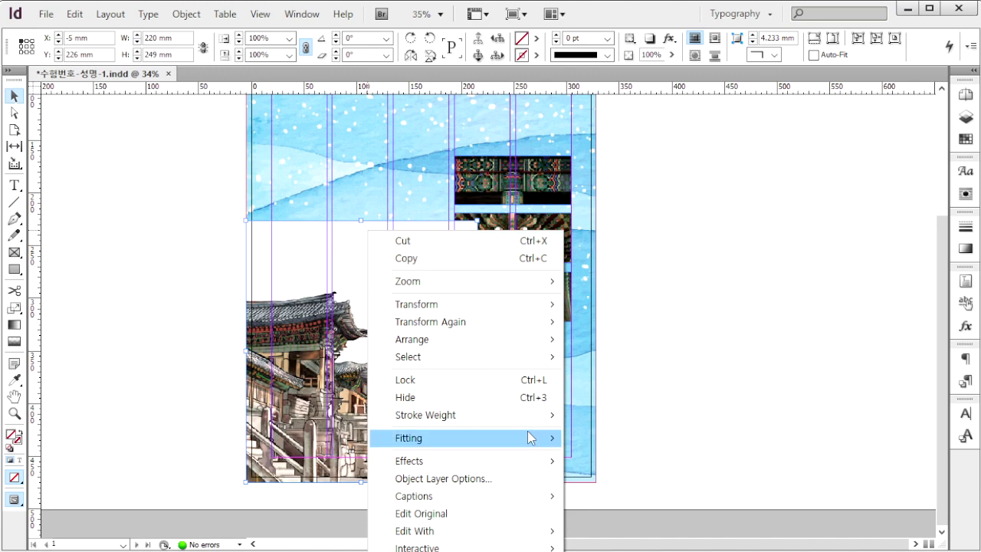
pyautogui.moveTo(529, 437)
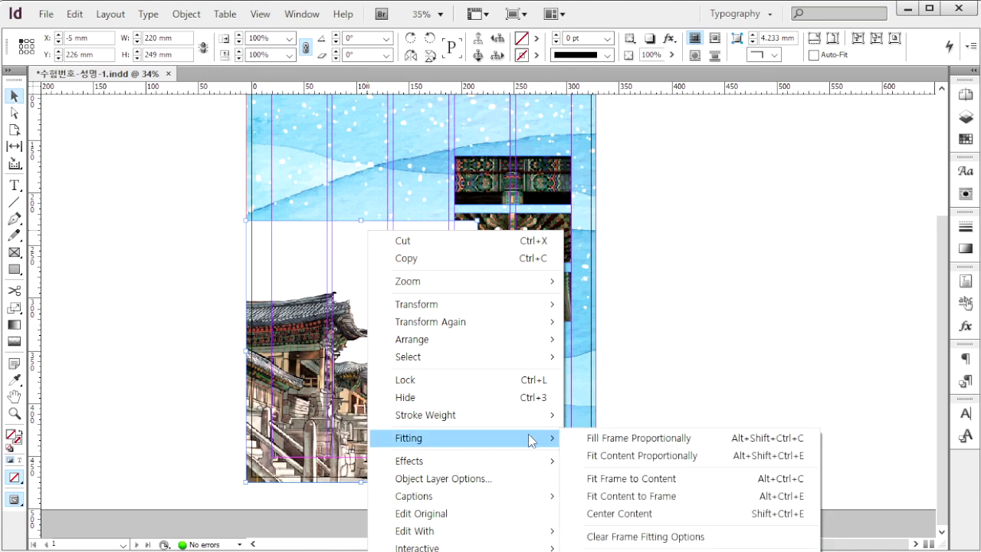
pyautogui.click(635, 439)
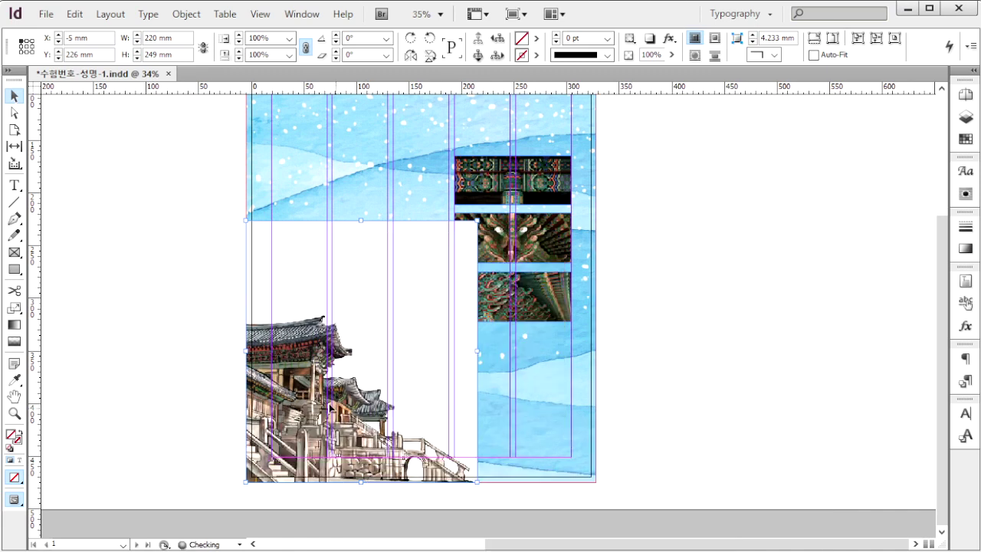
# Step: Shift the temple image inside its frame about 3 mm left and 24 mm up
pyautogui.doubleClick(323, 389)
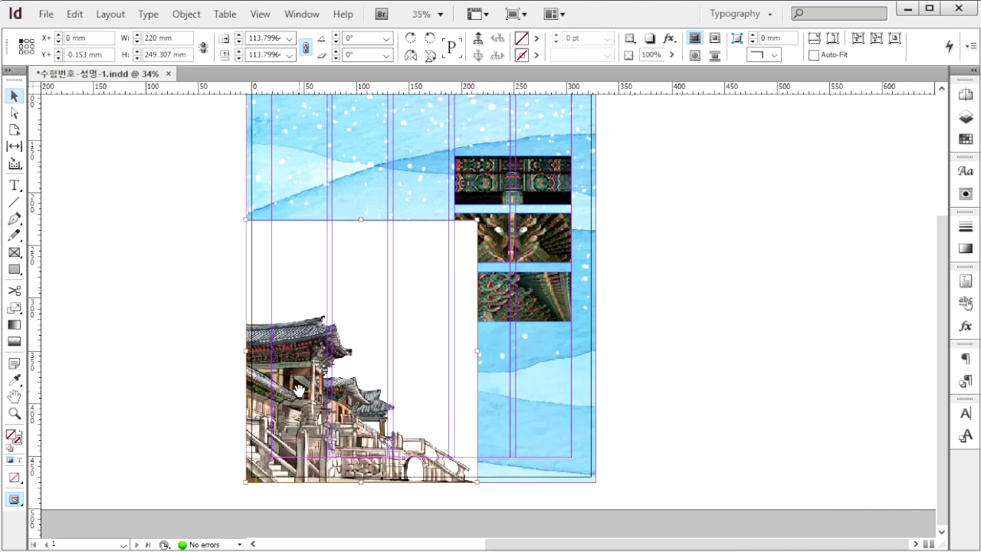
pyautogui.moveTo(323, 390); pyautogui.dragTo(298, 363)
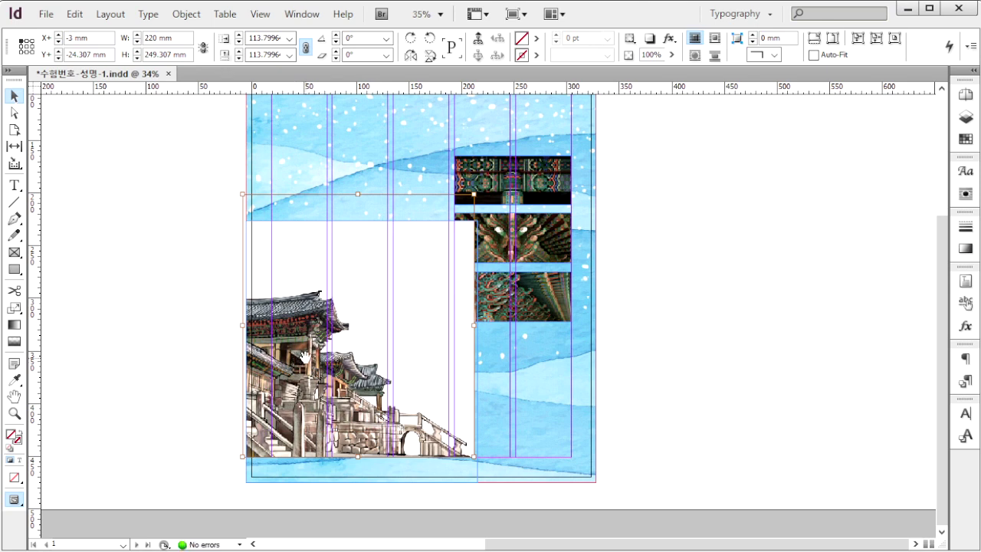
pyautogui.click(306, 358)
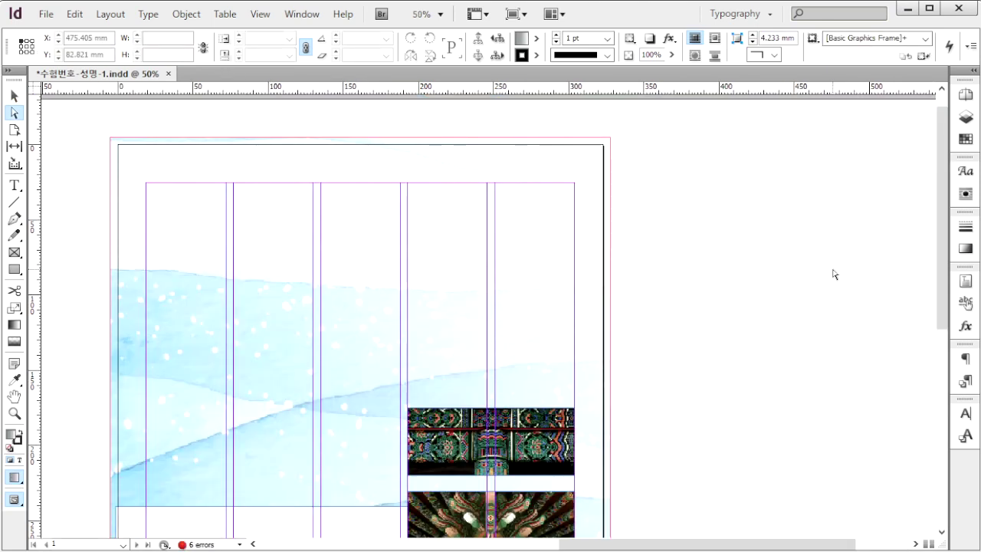
# Step: Place the title artwork 1급-4.ai from the Image folder about 245 mm wide across the upper part of the page
pyautogui.hotkey('ctrl', 'd')
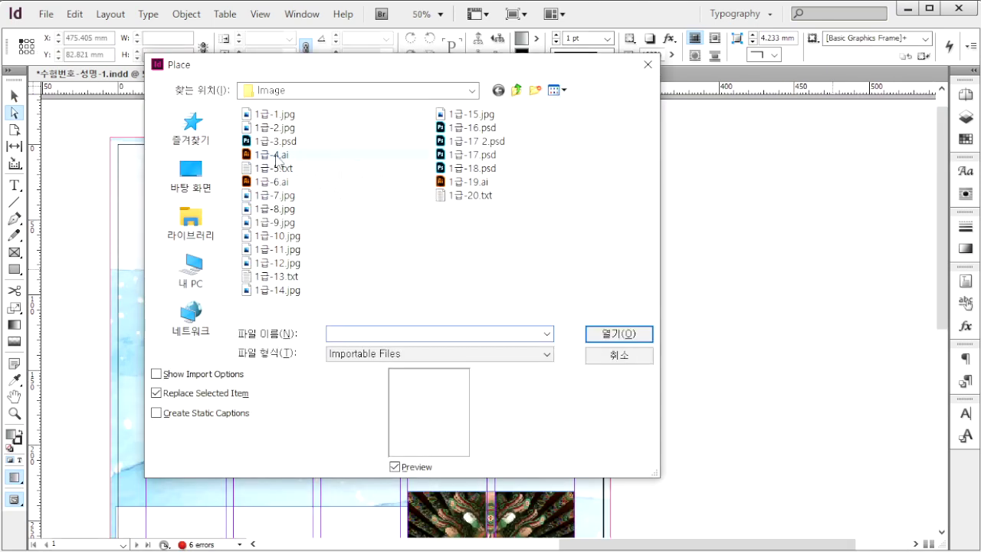
pyautogui.click(277, 158)
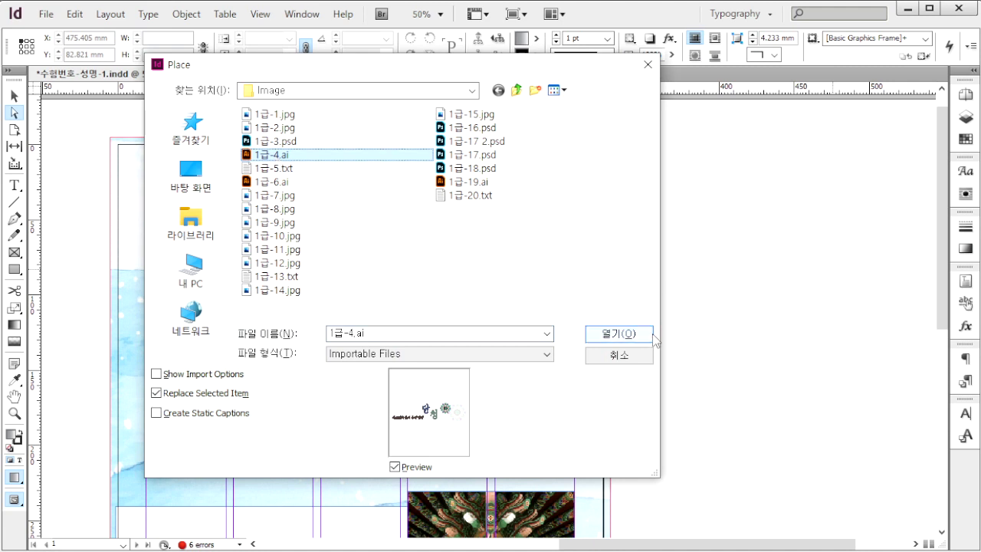
pyautogui.click(653, 335)
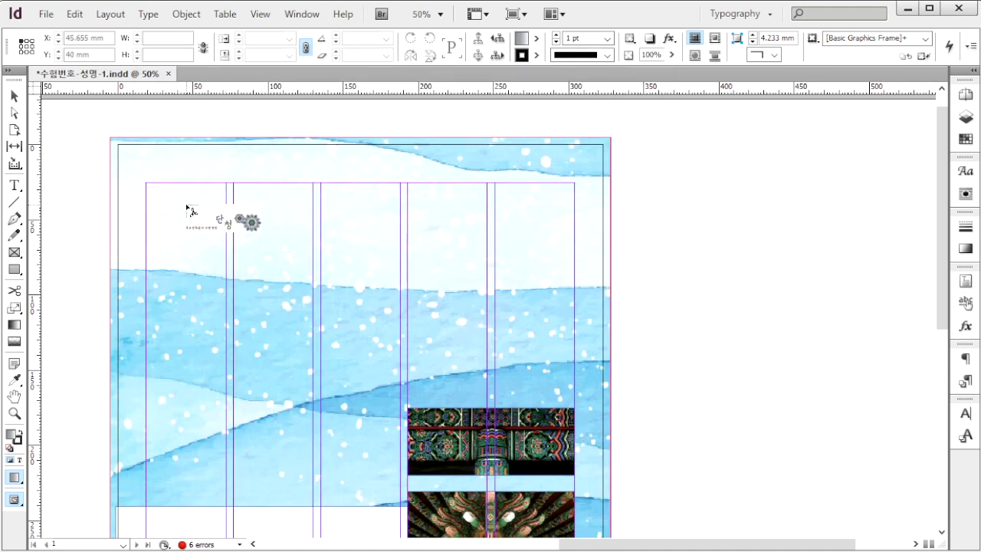
pyautogui.moveTo(170, 200); pyautogui.dragTo(539, 284)
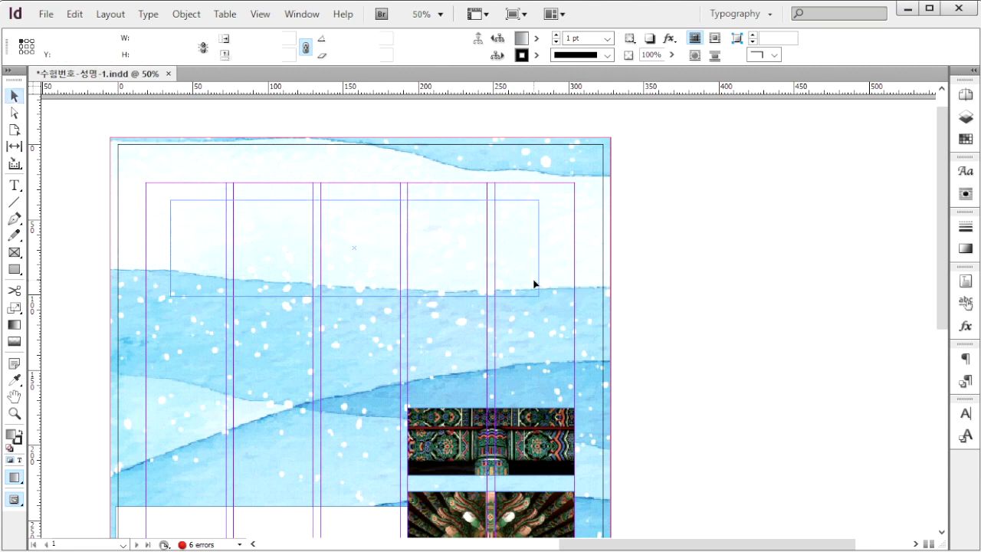
# Step: Apply a linear Gradient Feather effect with a 30° angle to the background image
pyautogui.scroll(-1, 477, 164)
pyautogui.click(282, 119)
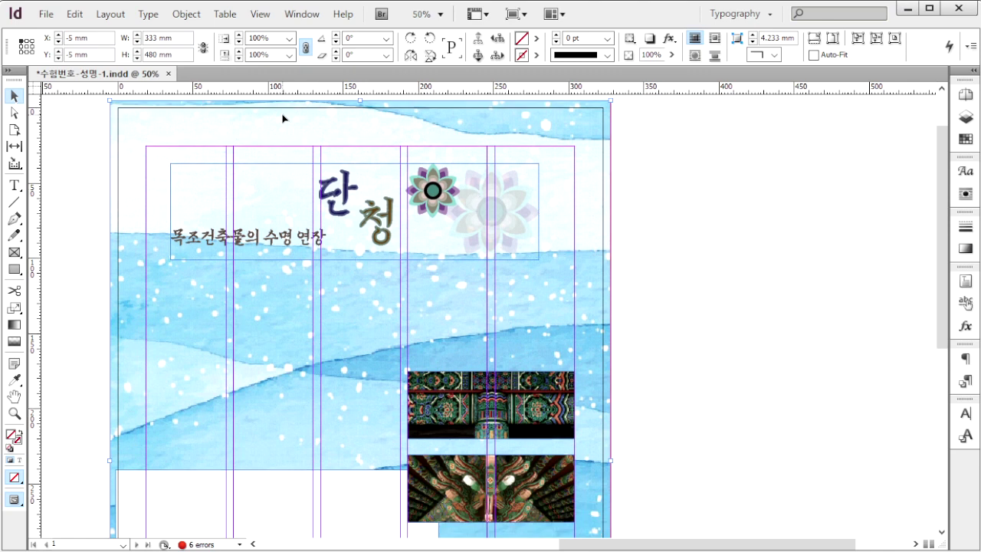
pyautogui.rightClick(489, 113)
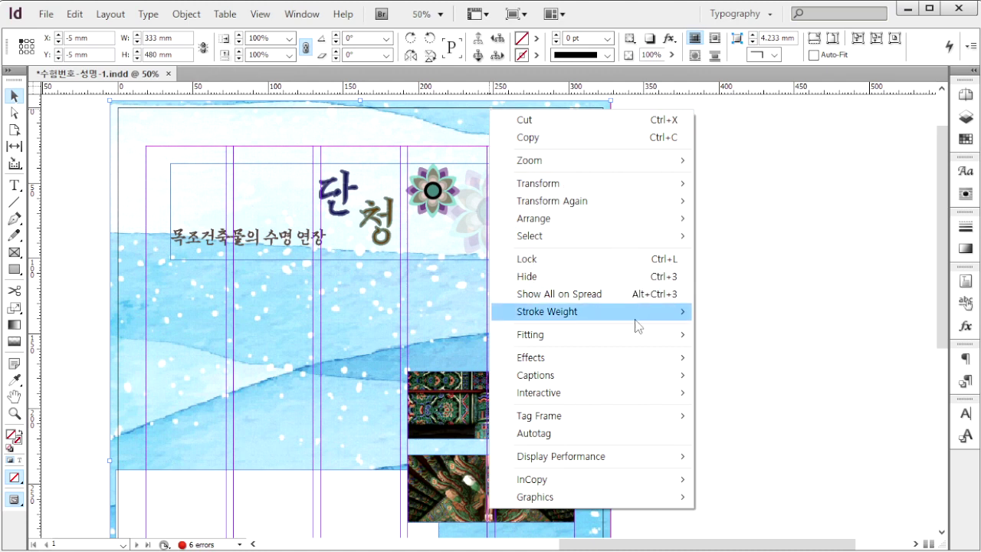
pyautogui.moveTo(626, 365)
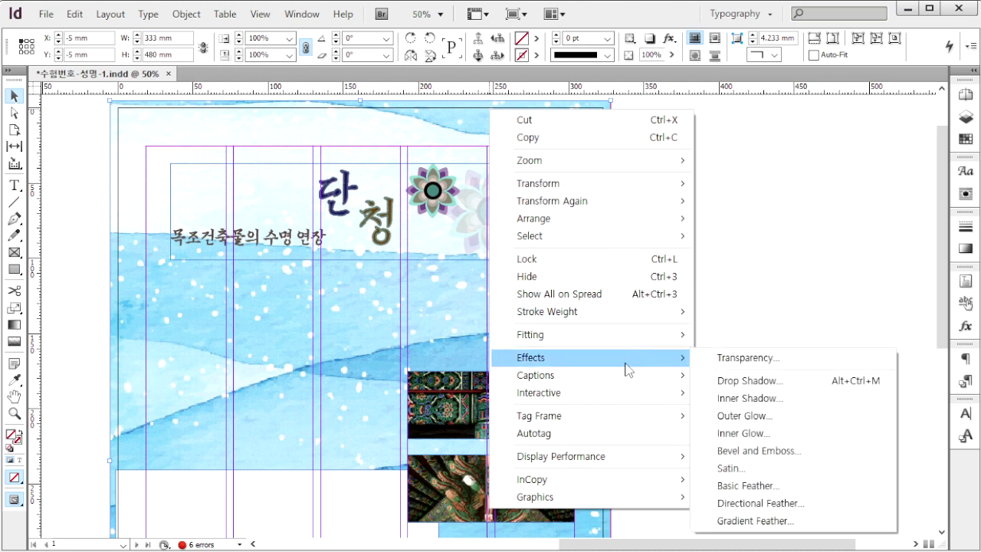
pyautogui.click(755, 520)
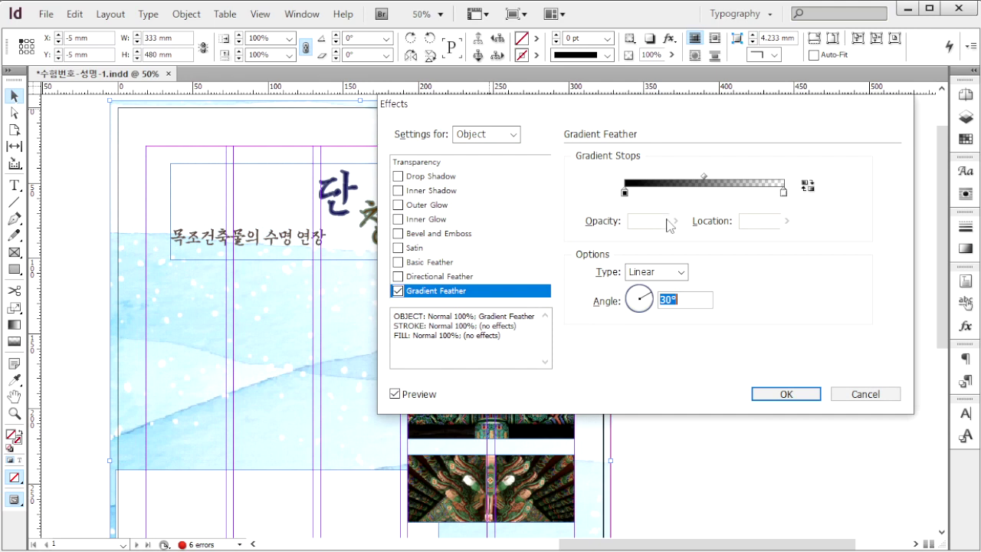
pyautogui.click(693, 301)
pyautogui.doubleClick(694, 299)
pyautogui.click(786, 394)
# Step: Clip the temple image's white background with a Photoshop Path clipping path, using Path 1
pyautogui.scroll(-5, 330, 230)
pyautogui.click(330, 230)
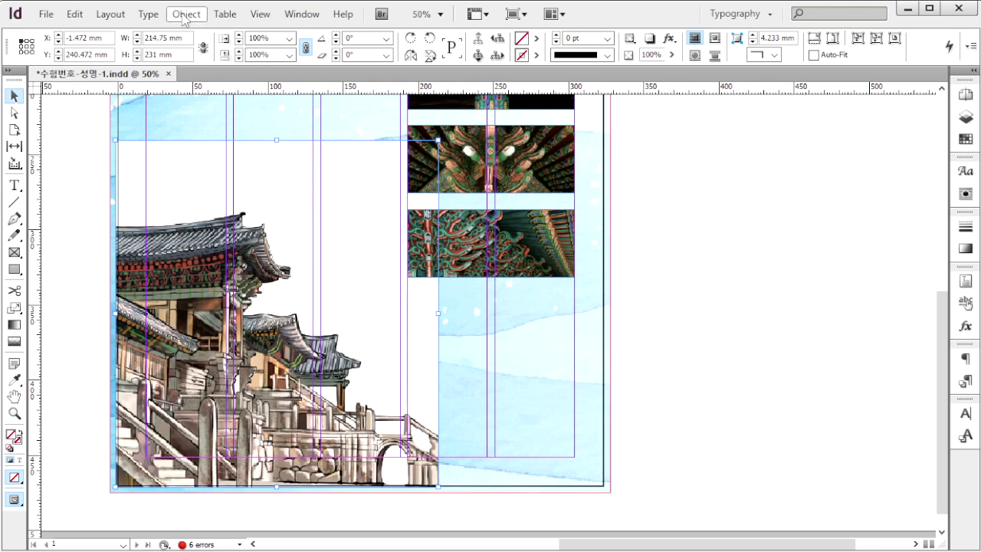
pyautogui.hotkey('ctrl', 'alt', 'shift', 'k')
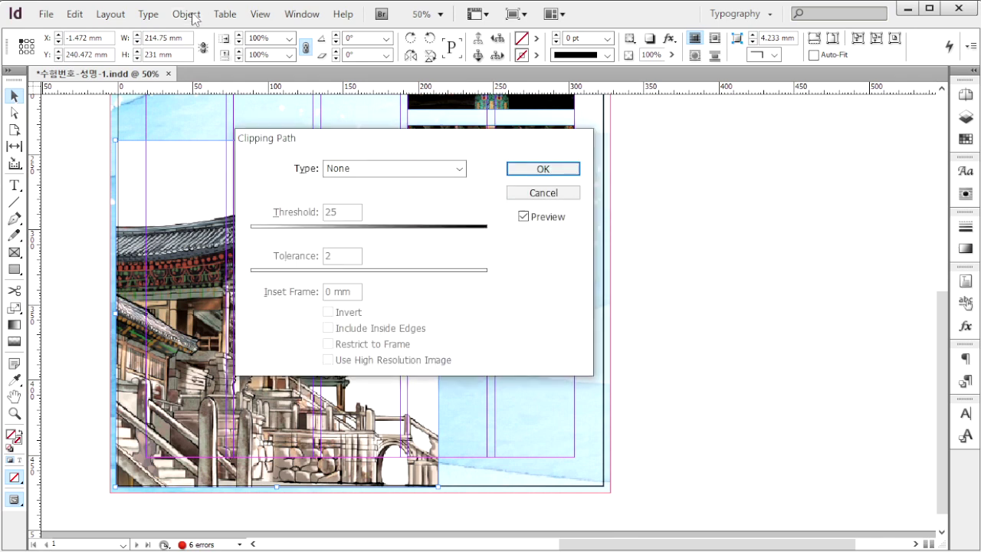
pyautogui.click(419, 169)
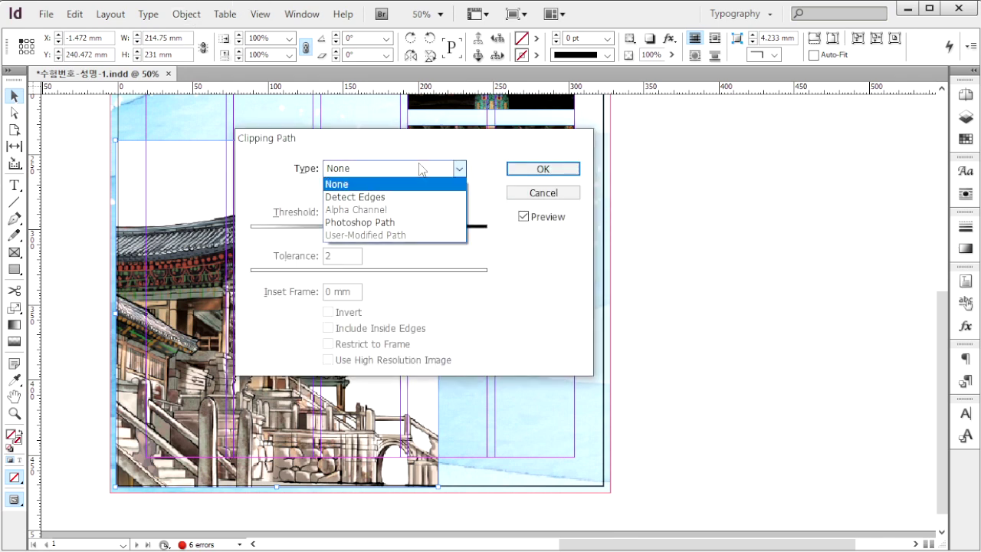
pyautogui.click(393, 223)
pyautogui.click(404, 170)
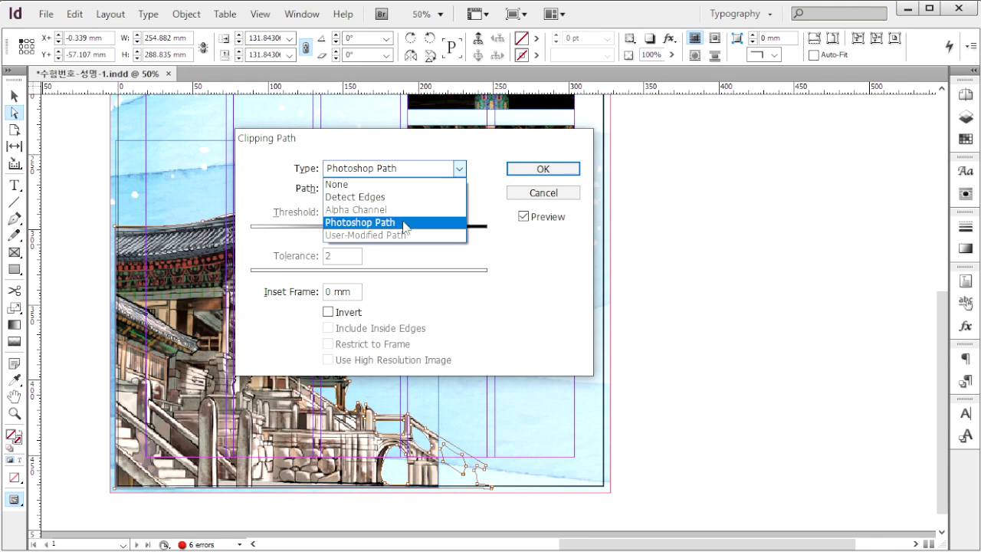
pyautogui.click(404, 222)
pyautogui.click(384, 189)
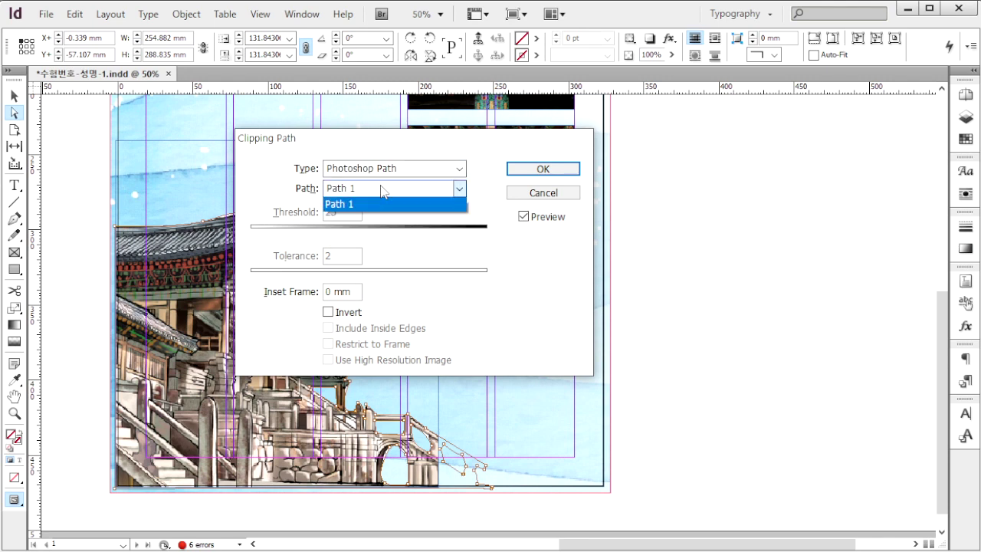
pyautogui.click(384, 192)
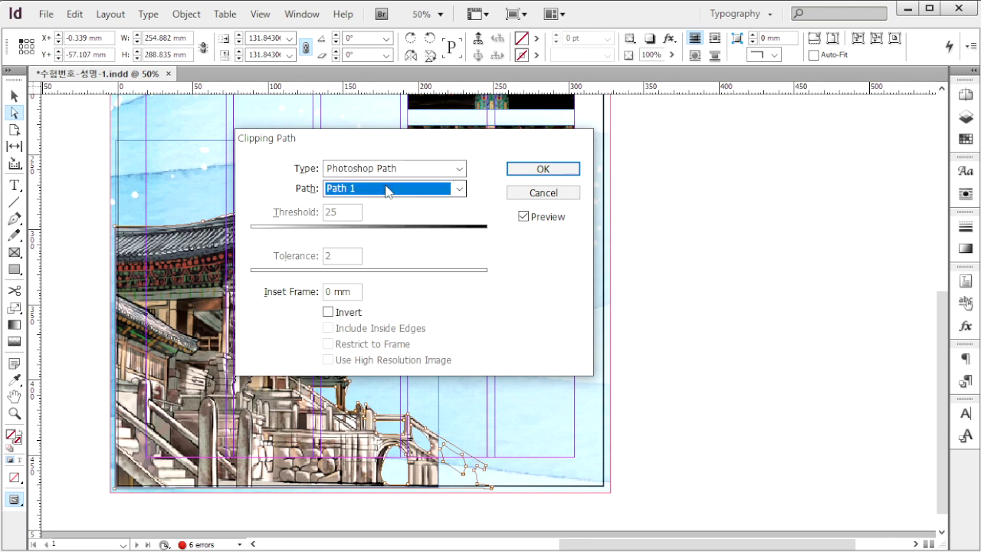
pyautogui.press('Return')
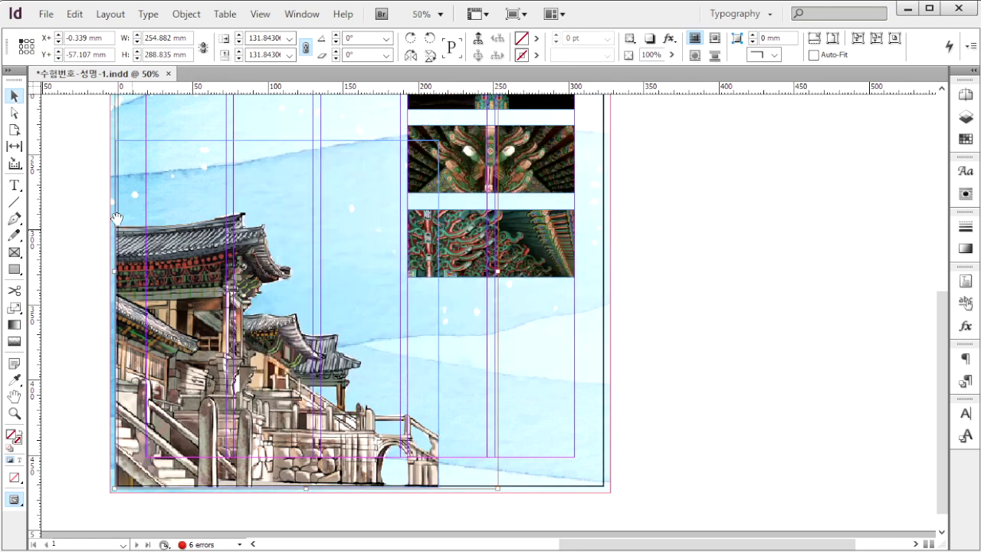
pyautogui.press('Escape')
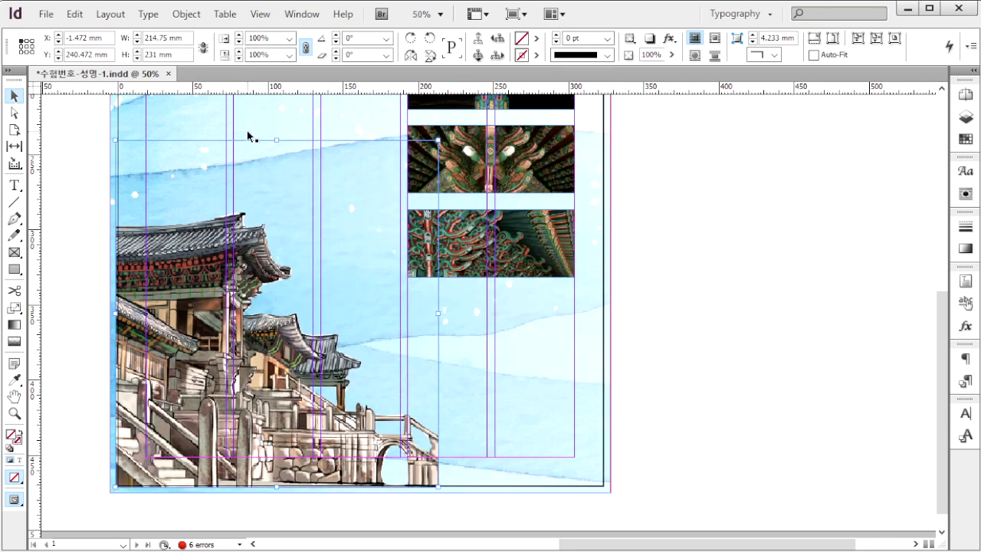
# Step: Wrap text around the temple image's object shape with a 6 mm offset and the contour type Same as Clipping
pyautogui.click(302, 14)
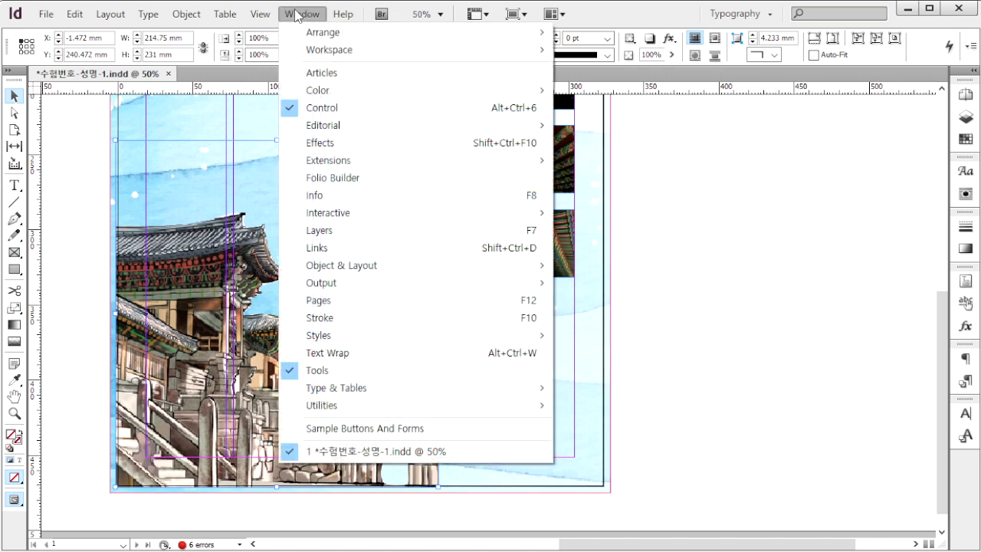
pyautogui.click(442, 352)
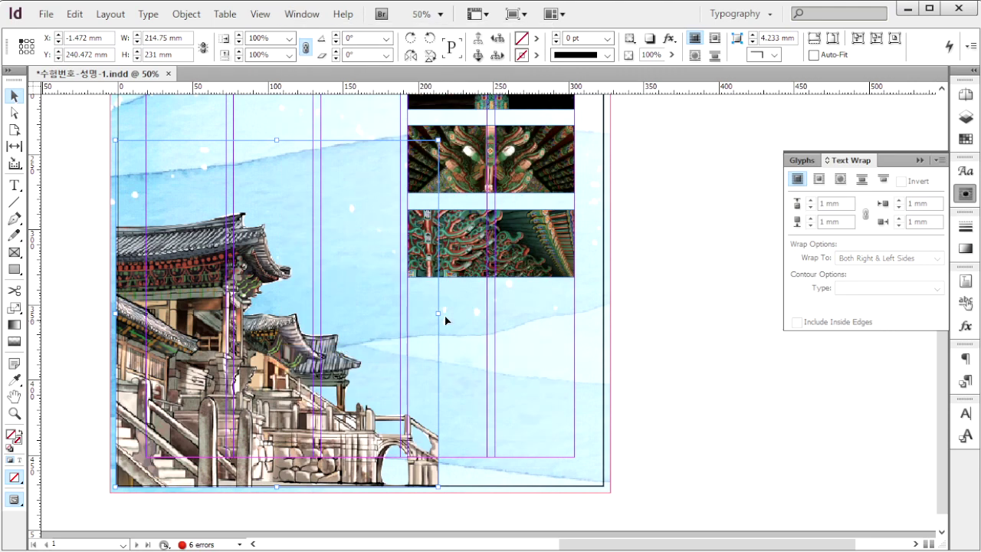
pyautogui.click(841, 179)
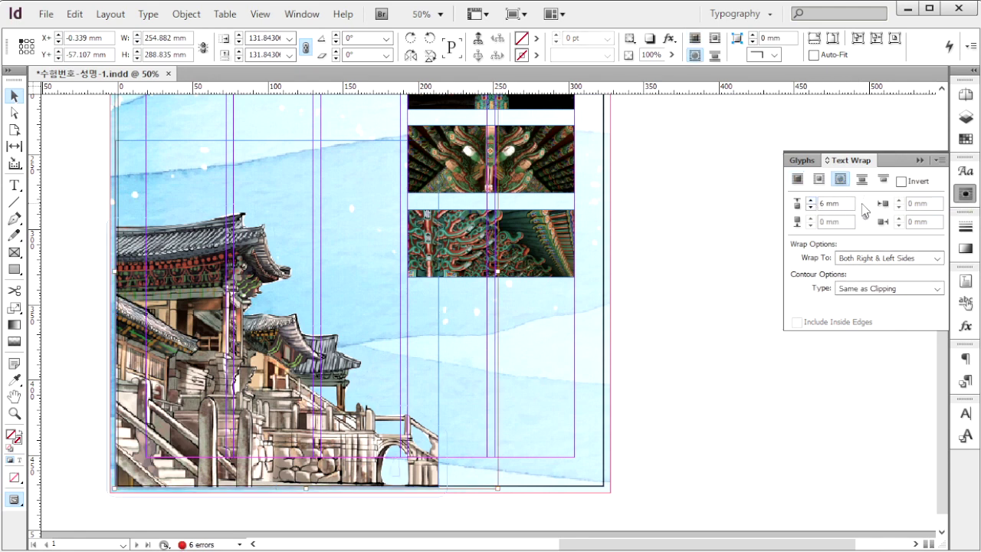
pyautogui.moveTo(854, 203); pyautogui.dragTo(800, 202)
pyautogui.click(851, 202)
# Step: Apply a Drop Shadow effect to the title artwork with Multiply blending, 30% opacity and 2 mm X and Y offsets
pyautogui.scroll(5, 471, 197)
pyautogui.click(471, 197)
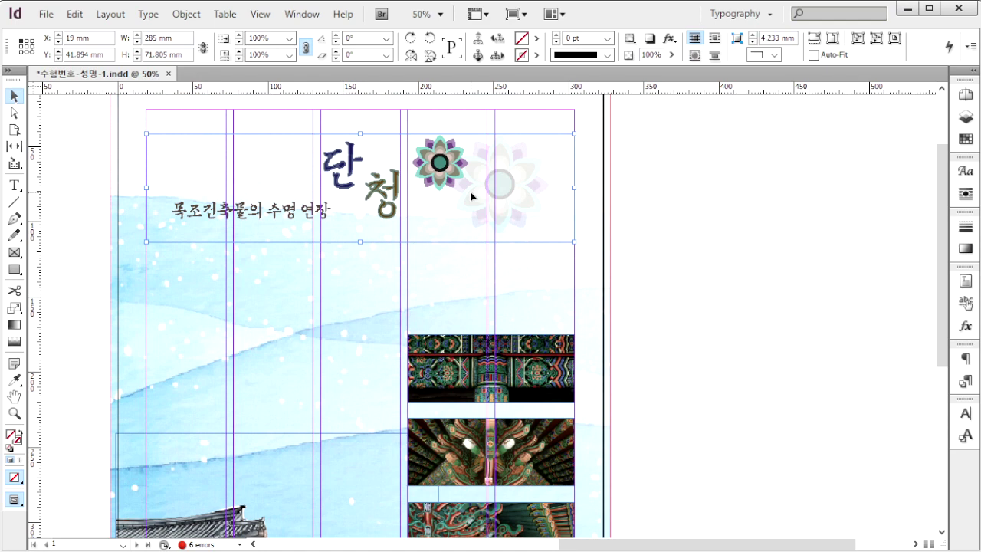
pyautogui.rightClick(455, 152)
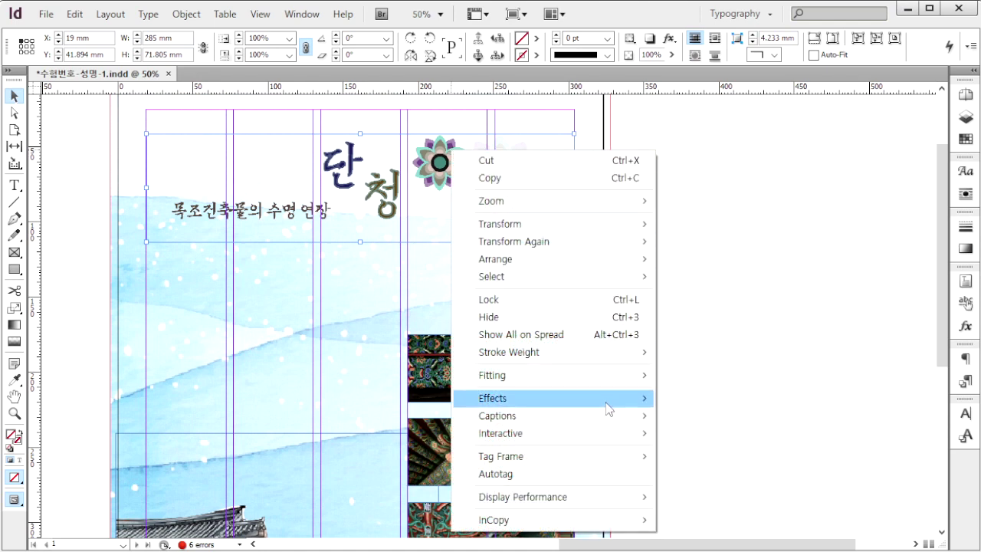
pyautogui.moveTo(610, 400)
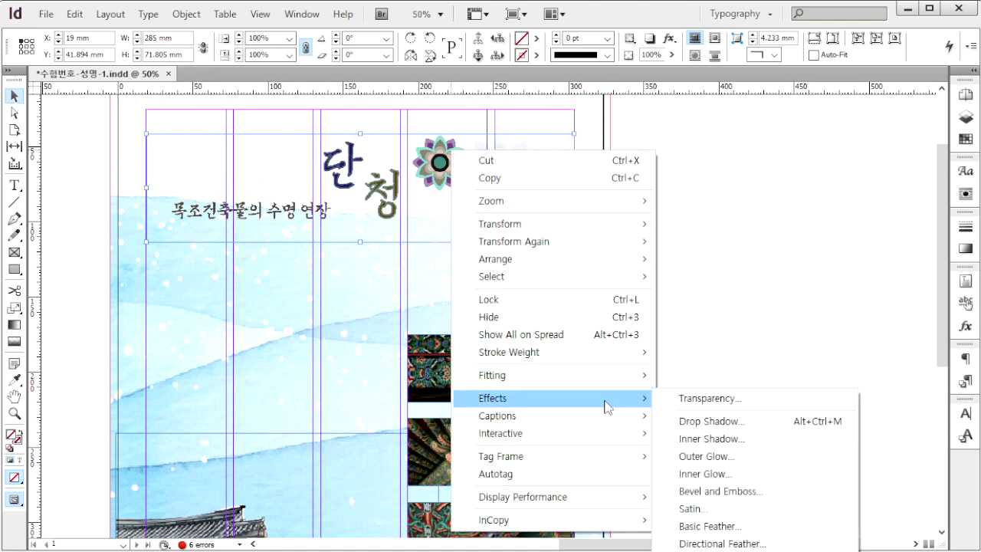
pyautogui.click(760, 425)
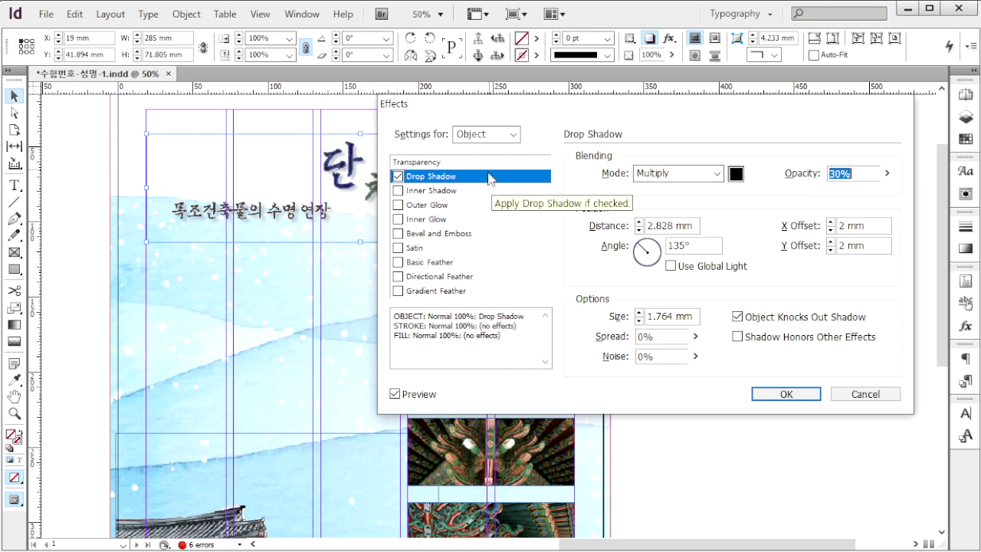
pyautogui.click(867, 175)
pyautogui.moveTo(866, 175); pyautogui.dragTo(816, 178)
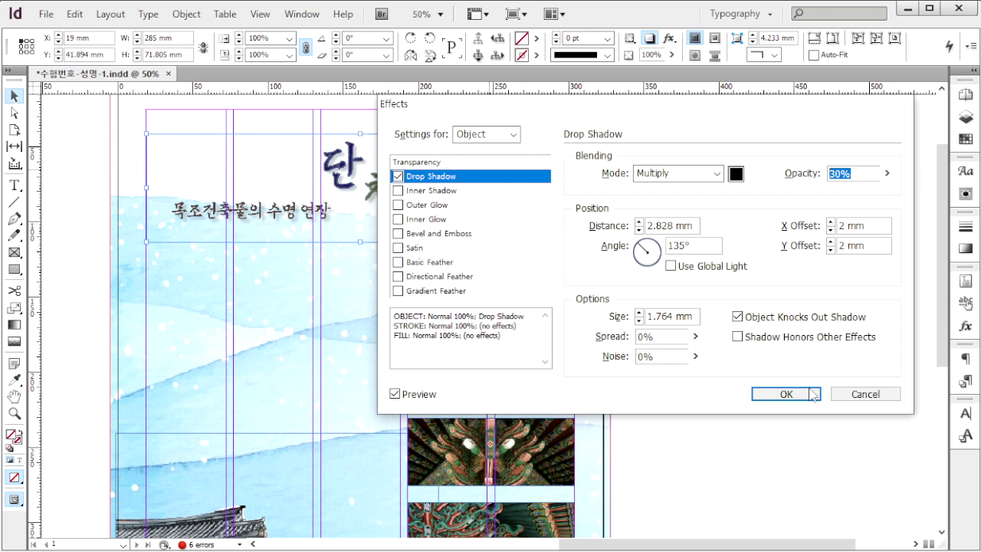
pyautogui.click(786, 394)
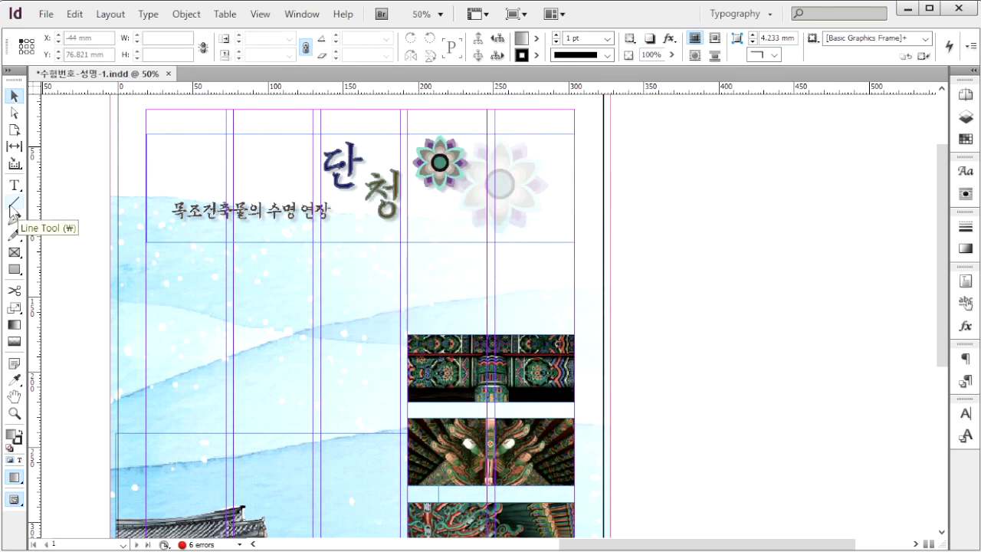
# Step: Draw a horizontal line above the title artwork between the page margins and set its length to 285 mm
pyautogui.click(13, 204)
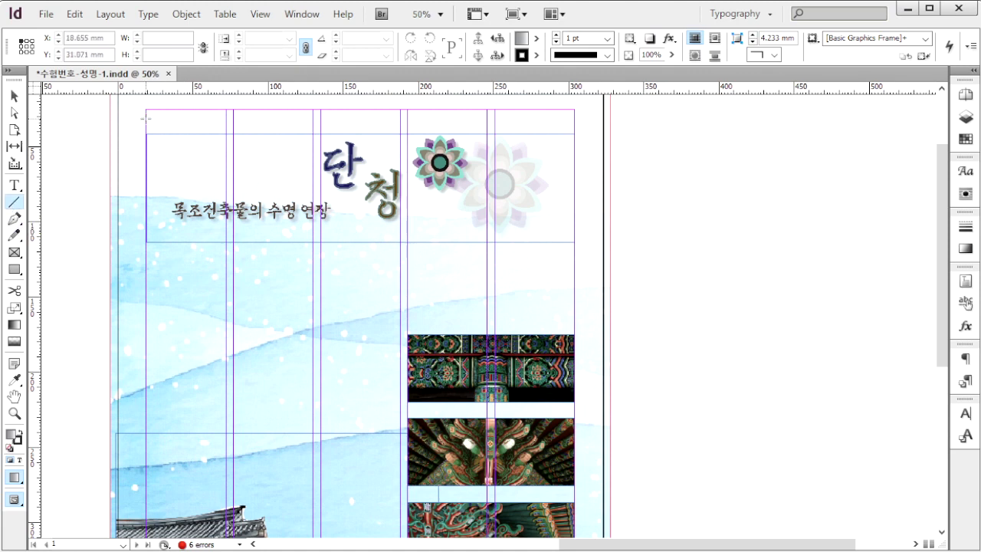
pyautogui.moveTo(150, 118); pyautogui.dragTo(575, 123)
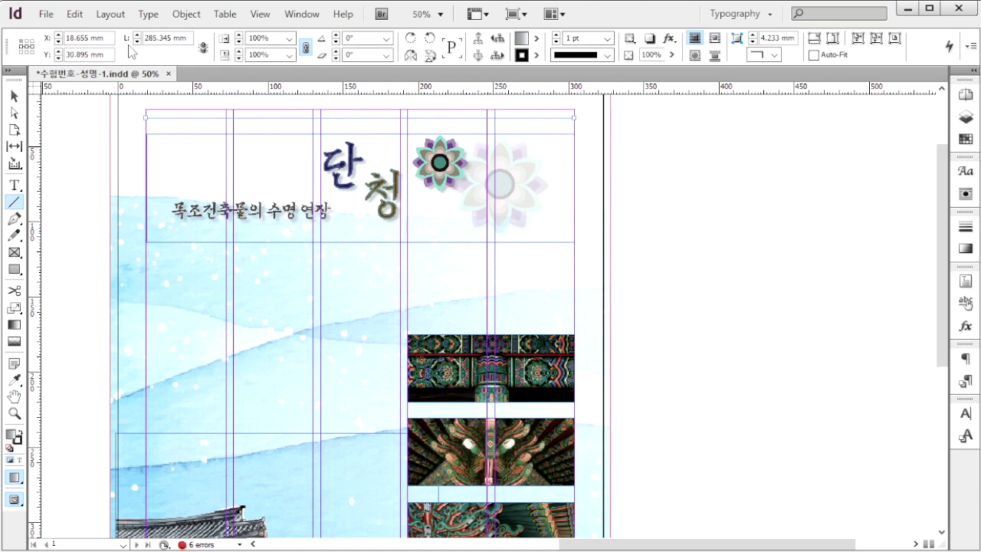
pyautogui.tripleClick(188, 38)
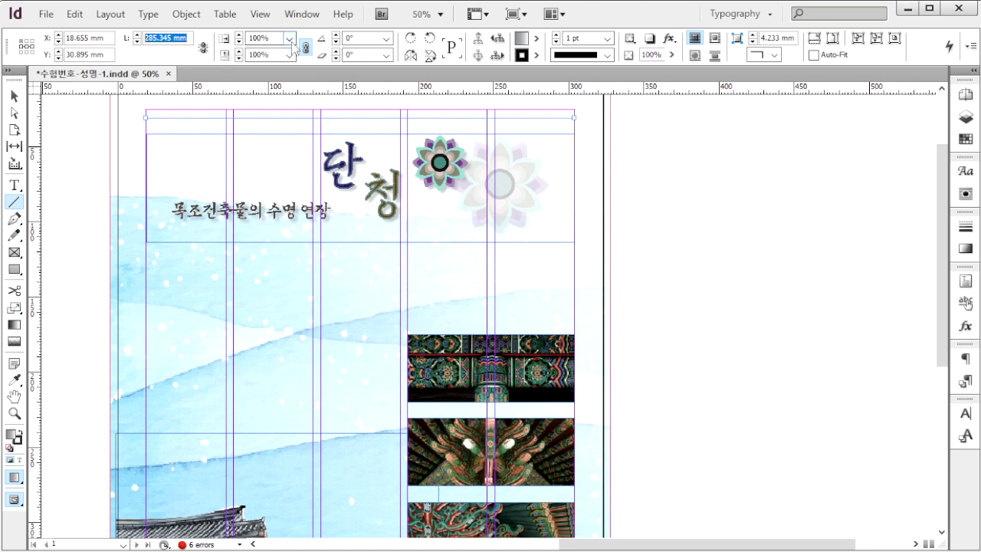
pyautogui.write('285')
pyautogui.press('Return')
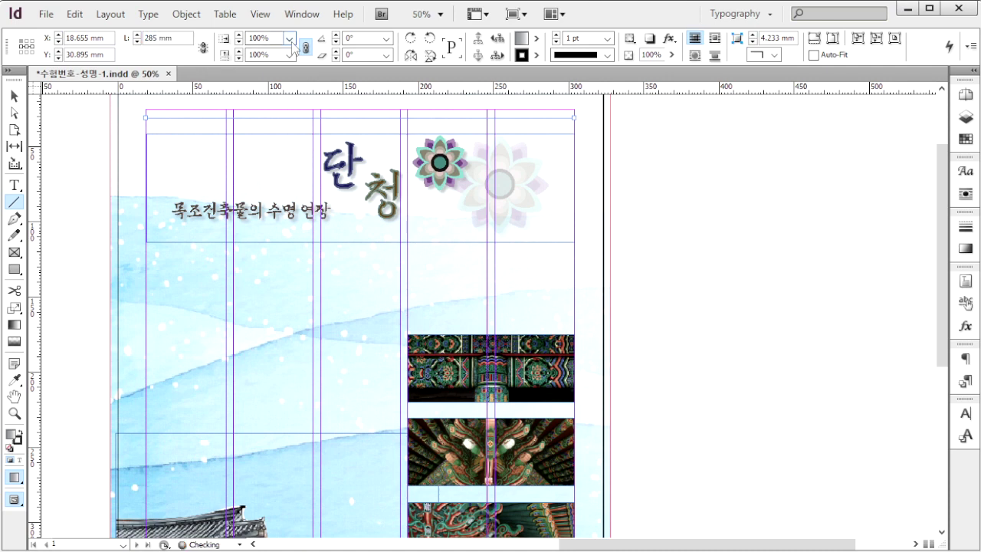
# Step: Set the line's stroke weight to 7 pt and its stroke type to Thick - Thin
pyautogui.click(302, 13)
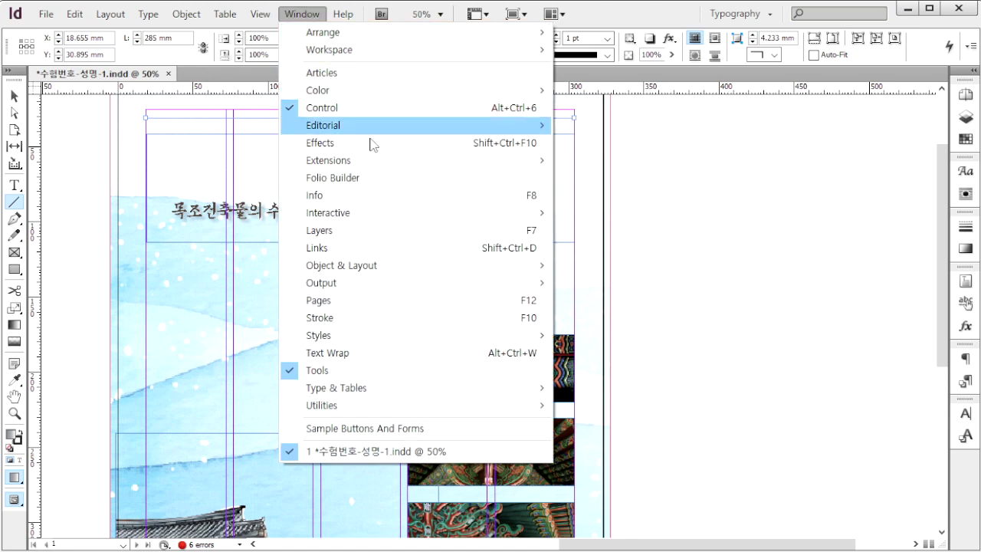
pyautogui.click(402, 319)
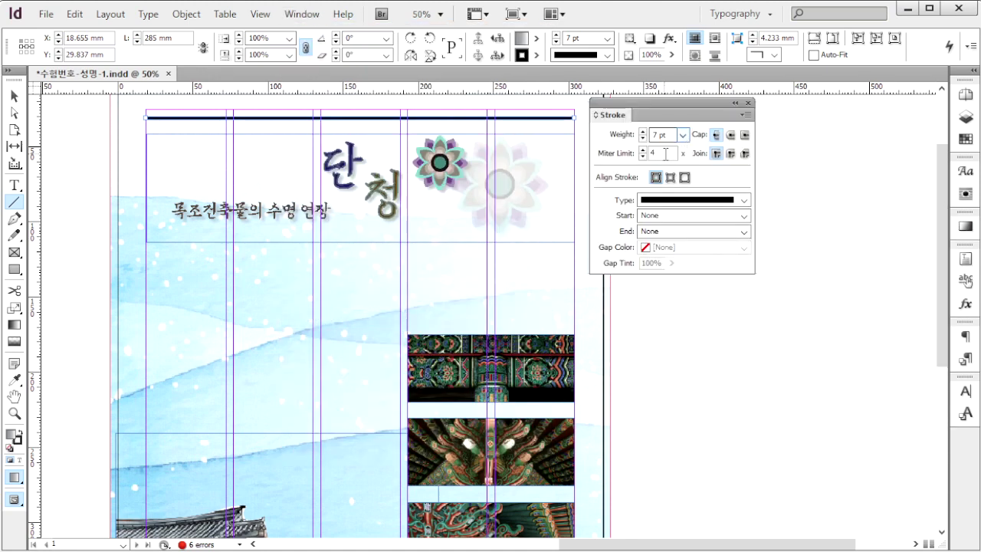
pyautogui.click(744, 200)
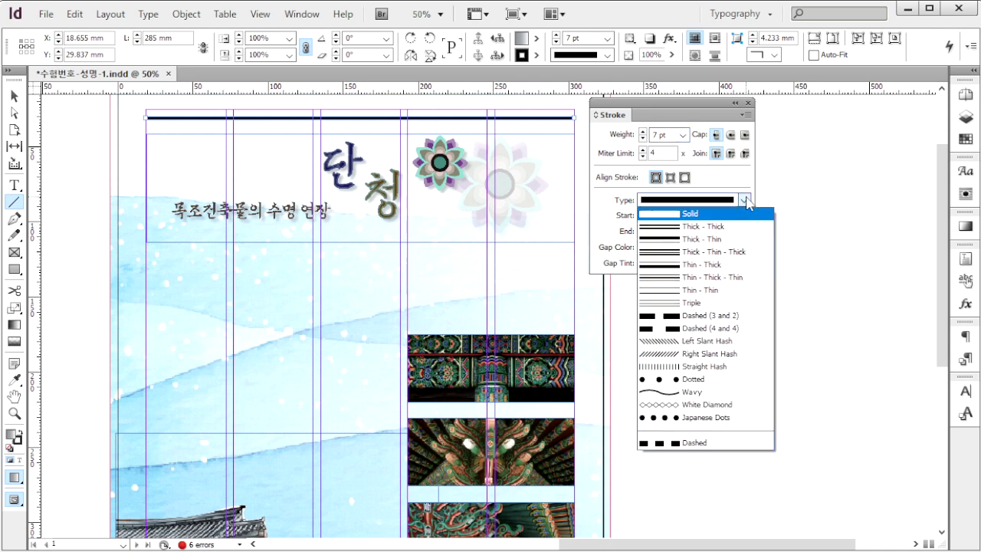
pyautogui.click(730, 242)
pyautogui.press('F6')
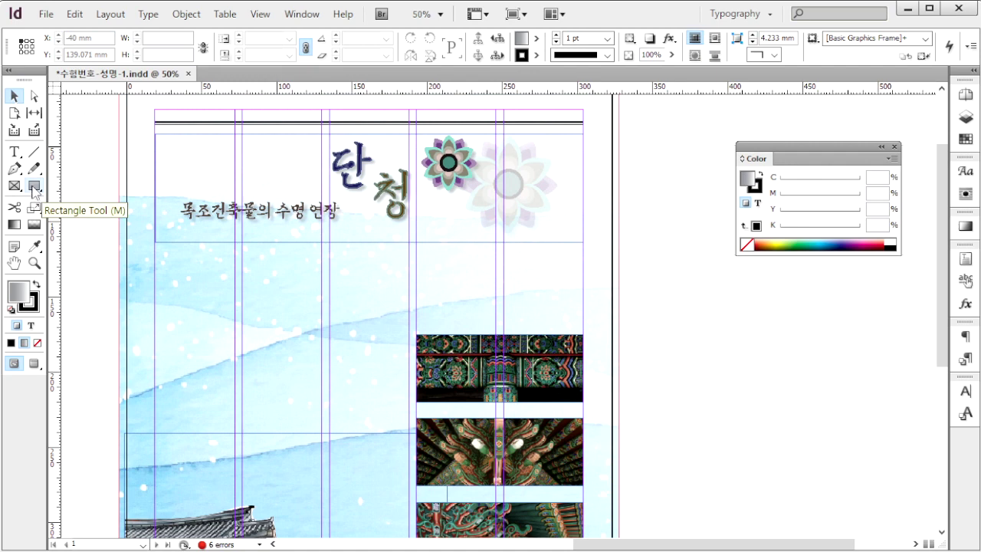
# Step: Create a 135 × 11 mm rectangle at X 193 mm, Y 159.5 mm with a linear gradient fill from K 50 to white
pyautogui.click(34, 187)
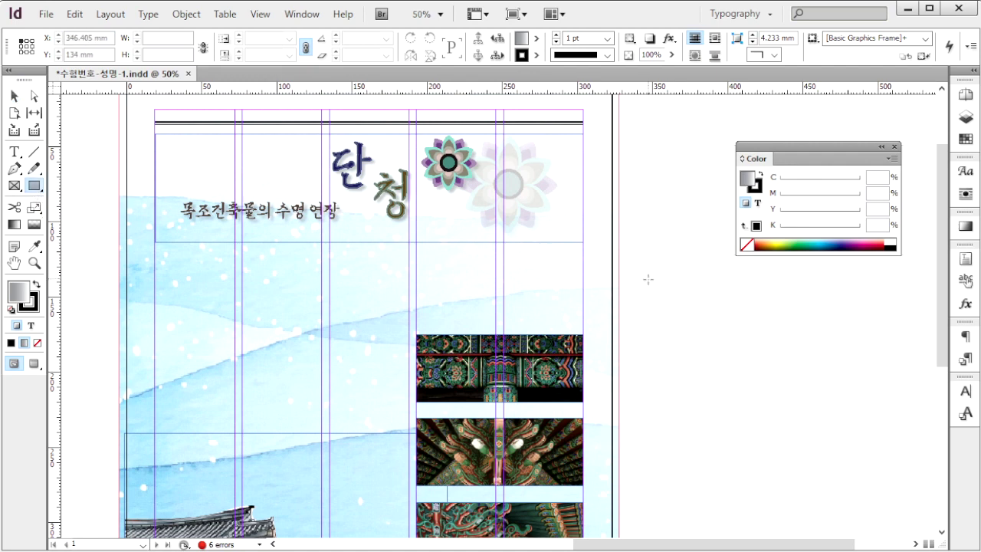
pyautogui.click(516, 261)
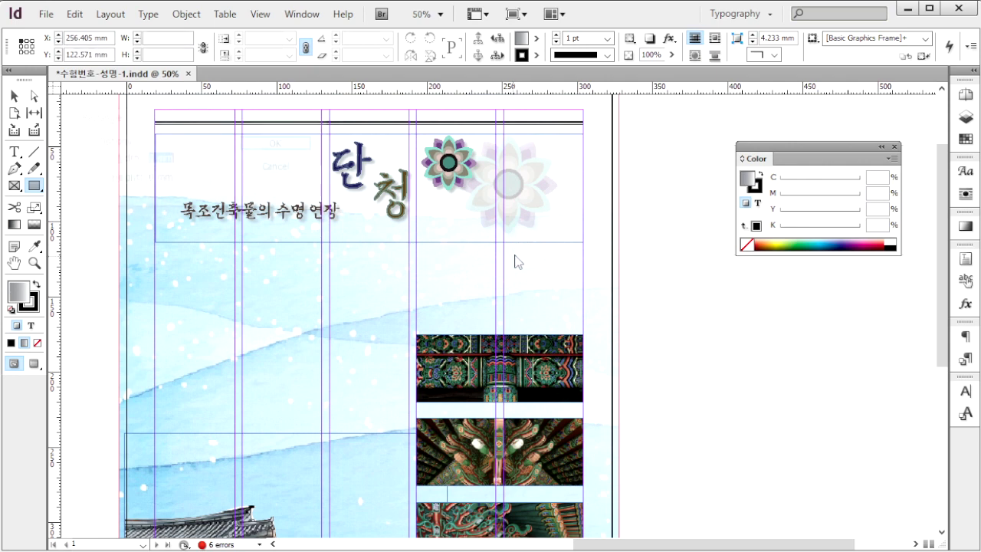
pyautogui.moveTo(233, 115); pyautogui.dragTo(603, 215)
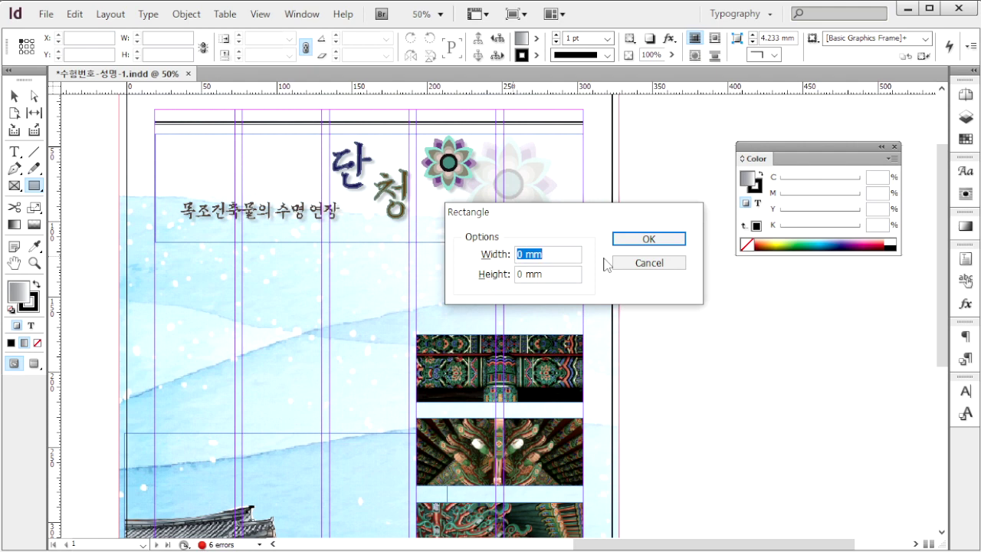
pyautogui.write('135')
pyautogui.press('Tab')
pyautogui.write('11')
pyautogui.press('Return')
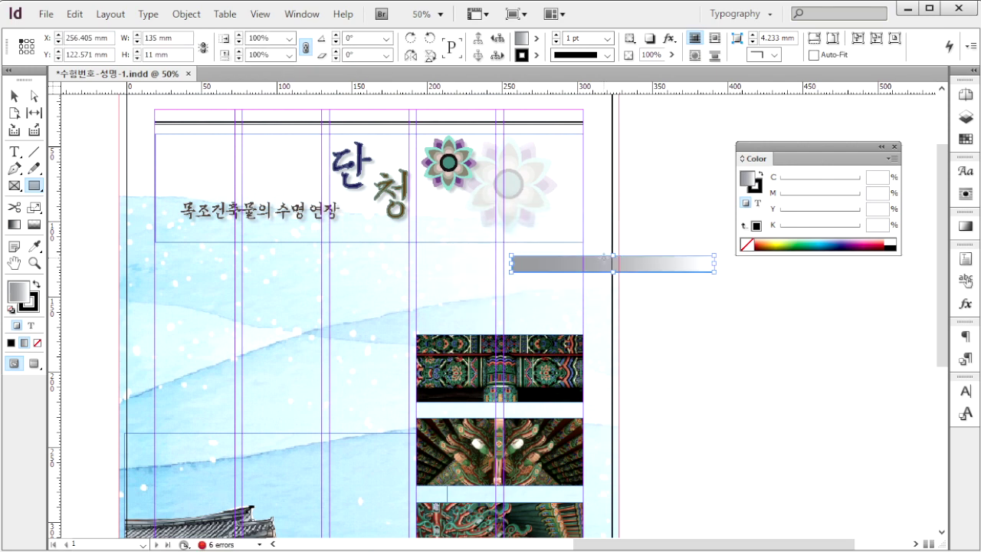
pyautogui.hotkey('ctrl', 'z')
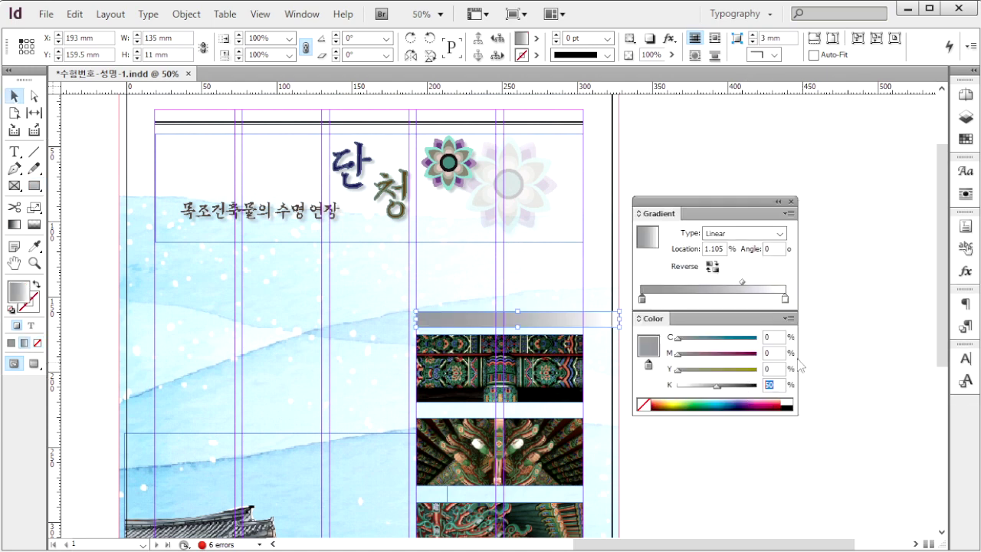
pyautogui.click(786, 300)
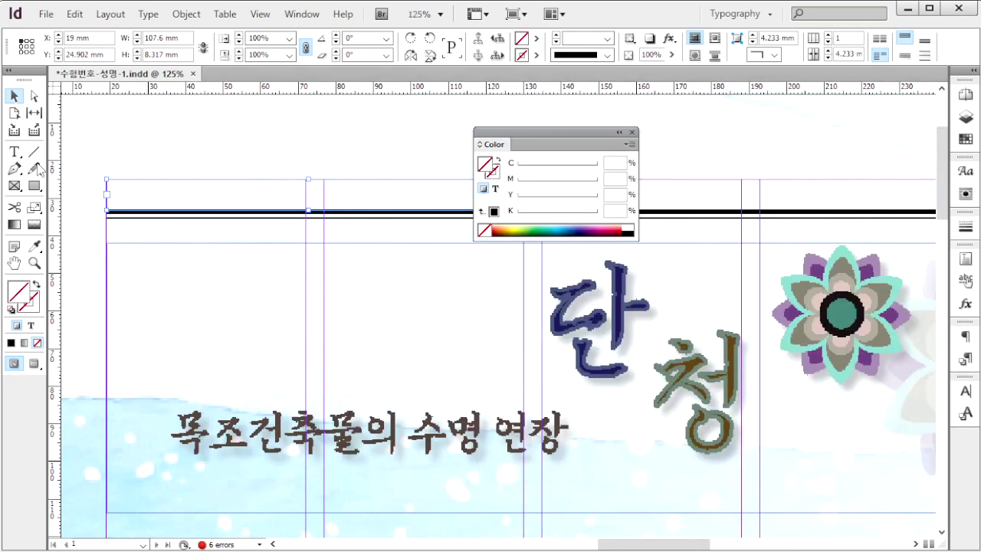
# Step: Place the text cursor in the header frame above the double line and use Arial Bold at 18 pt
pyautogui.click(14, 151)
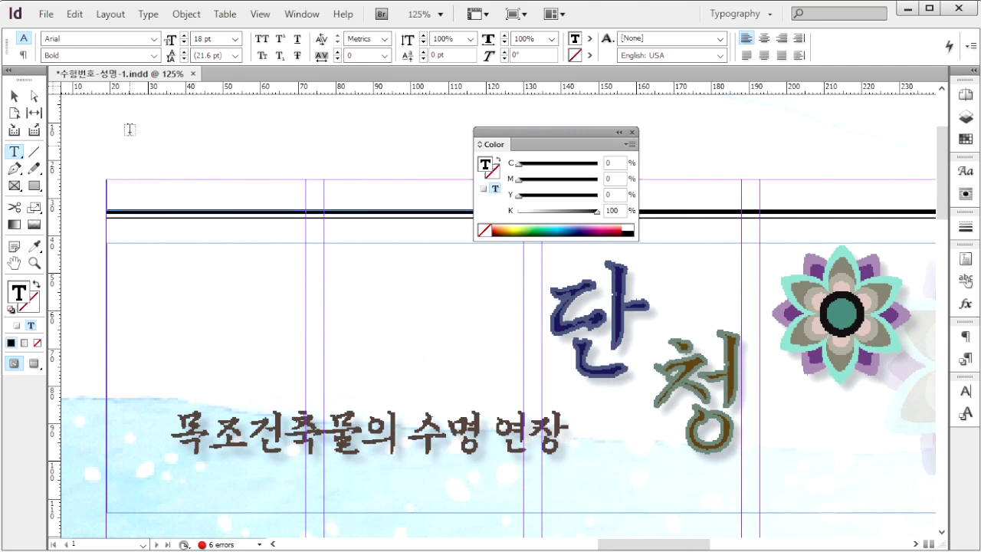
pyautogui.click(154, 38)
pyautogui.click(119, 153)
pyautogui.click(154, 39)
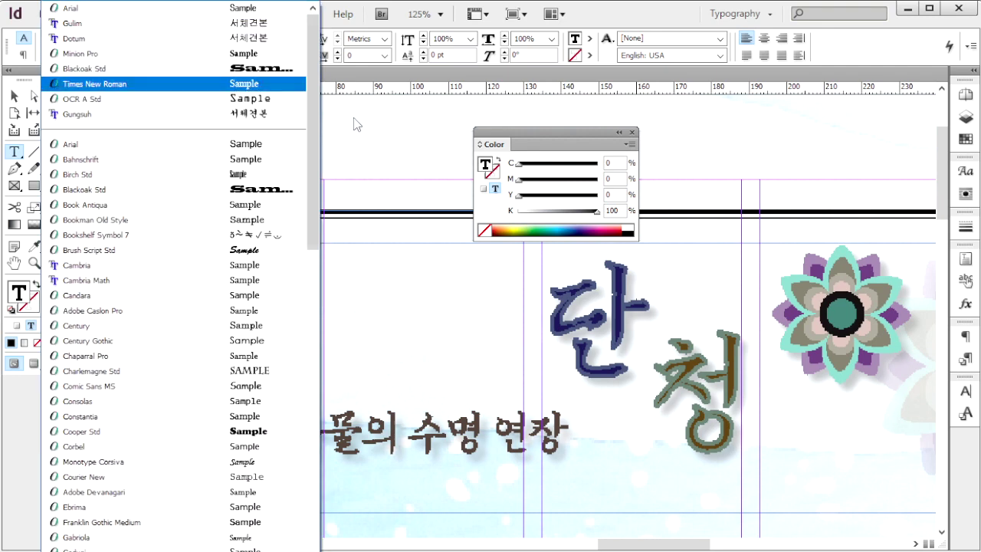
pyautogui.click(115, 141)
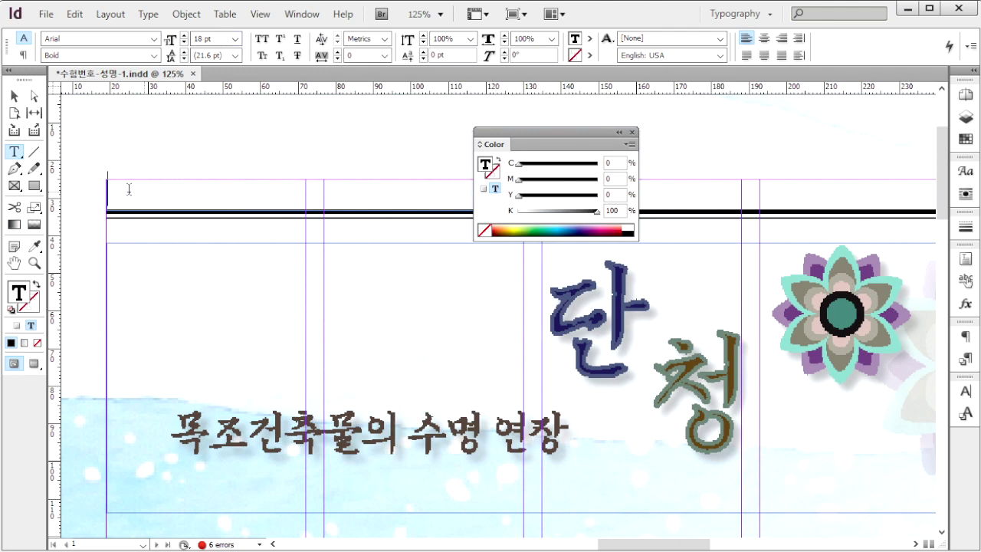
# Step: Enter the header text Cultural Heritage above the double line and color it C 100, M 100, Y 0, K 0
pyautogui.click(615, 163)
pyautogui.write('100')
pyautogui.press('Tab')
pyautogui.write('100')
pyautogui.press('Tab')
pyautogui.press('Tab')
pyautogui.write('0')
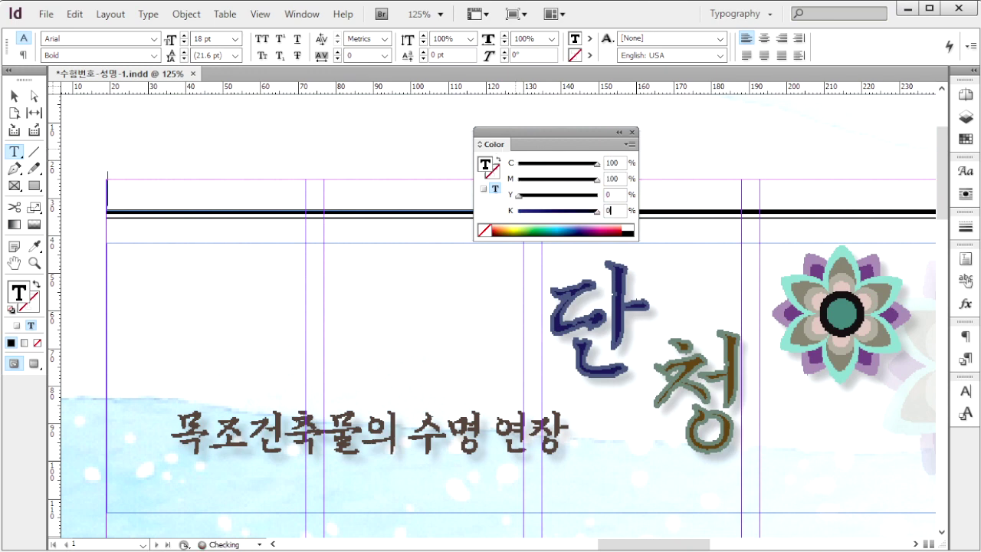
pyautogui.press('Return')
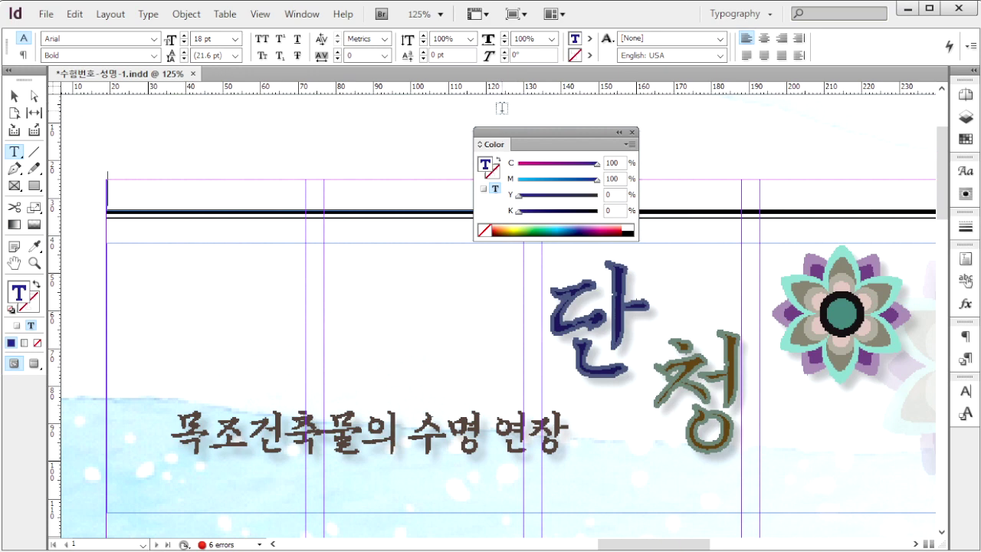
pyautogui.hotkey('ctrl', 'z')
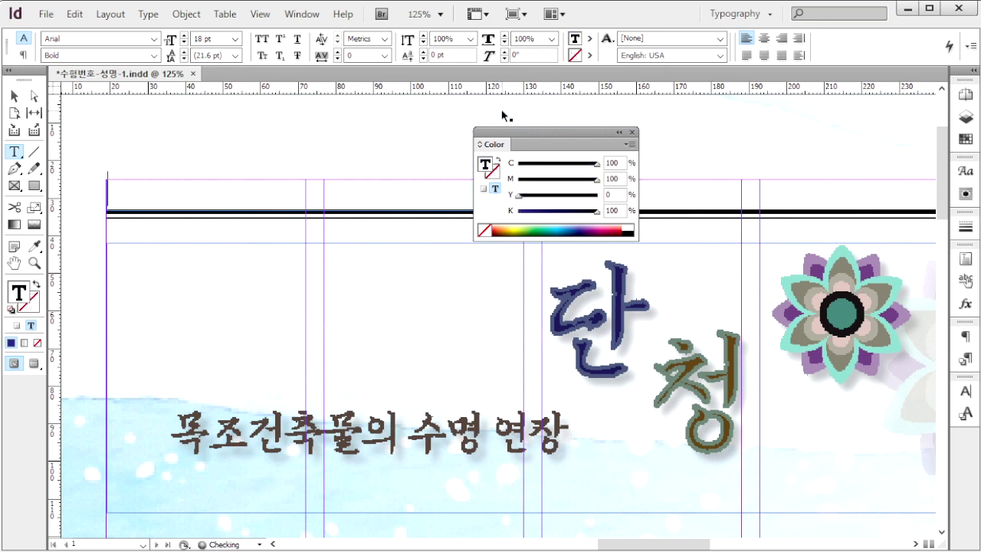
pyautogui.hotkey('ctrl', 'z')
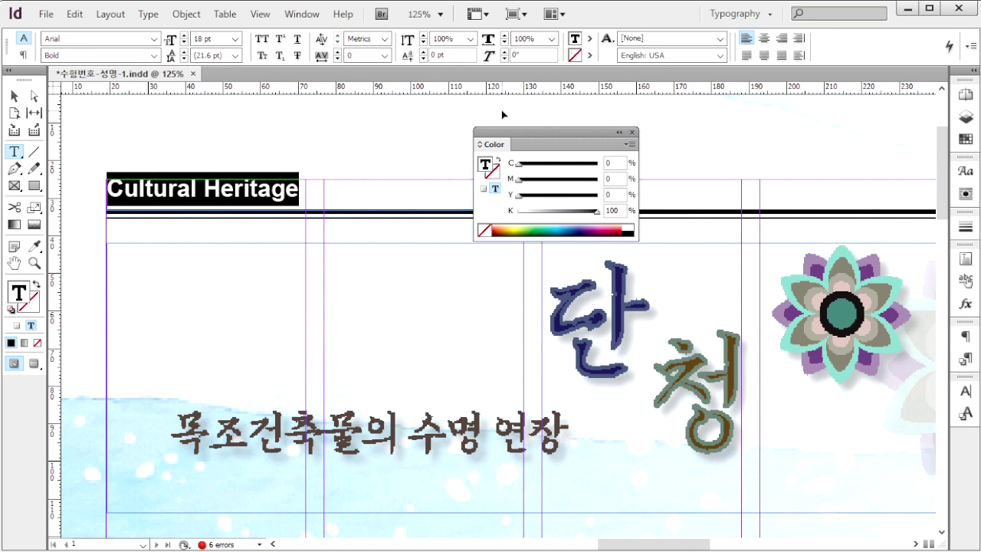
pyautogui.hotkey('ctrl', 'shift', 'z')
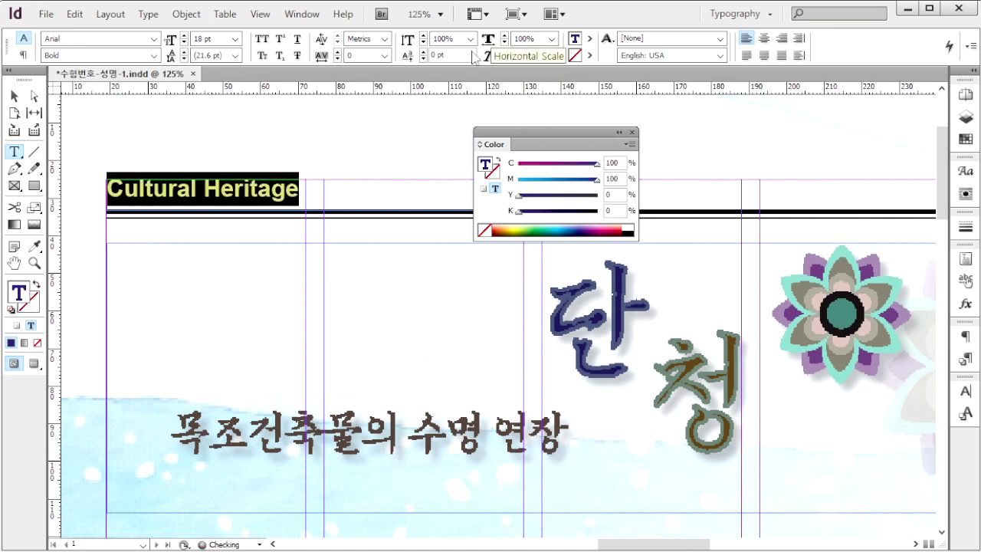
pyautogui.click(354, 198)
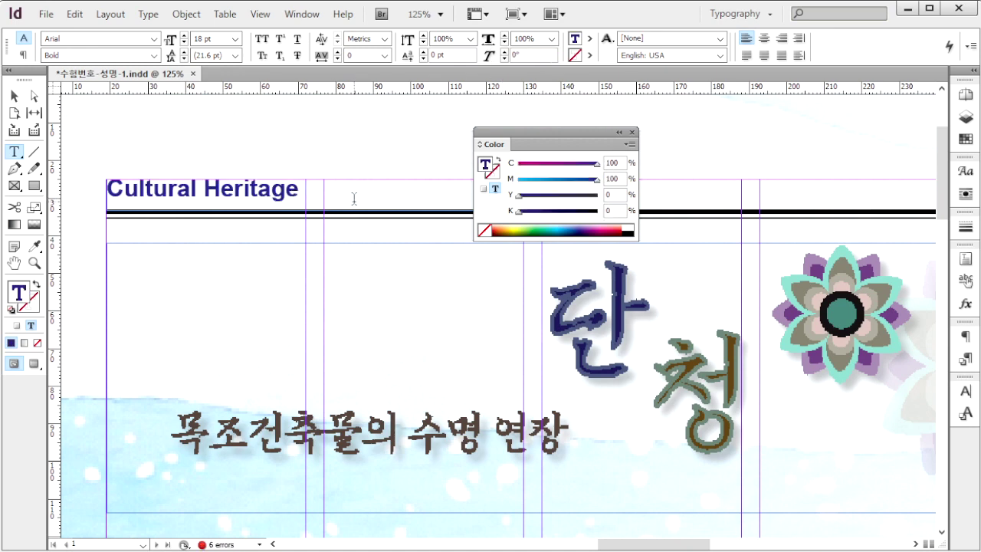
pyautogui.hotkey('ctrl', 'z')
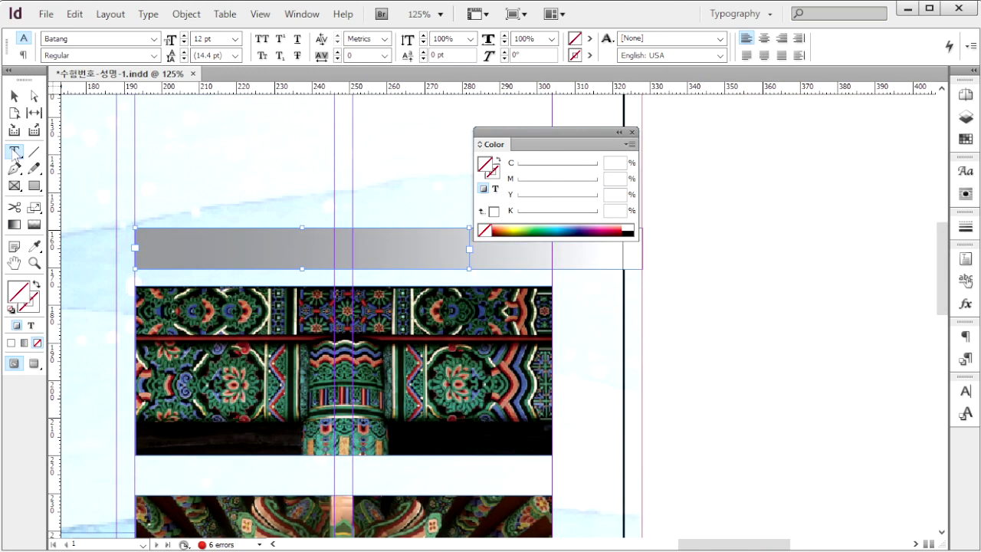
# Step: Enter the heading 전통 건축과 단청 in the frame over the gradient bar, in white Batang Regular at 18 pt
pyautogui.click(149, 246)
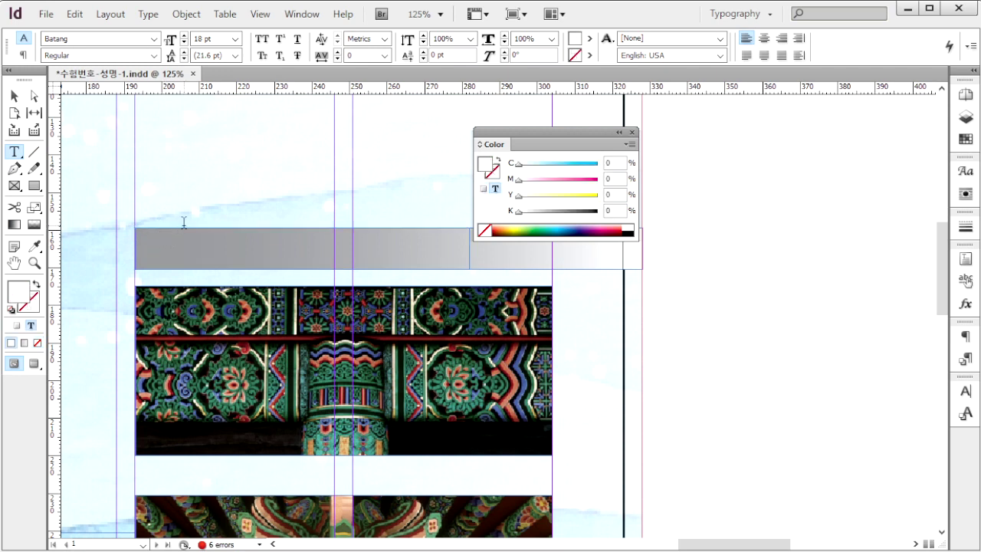
pyautogui.click(89, 39)
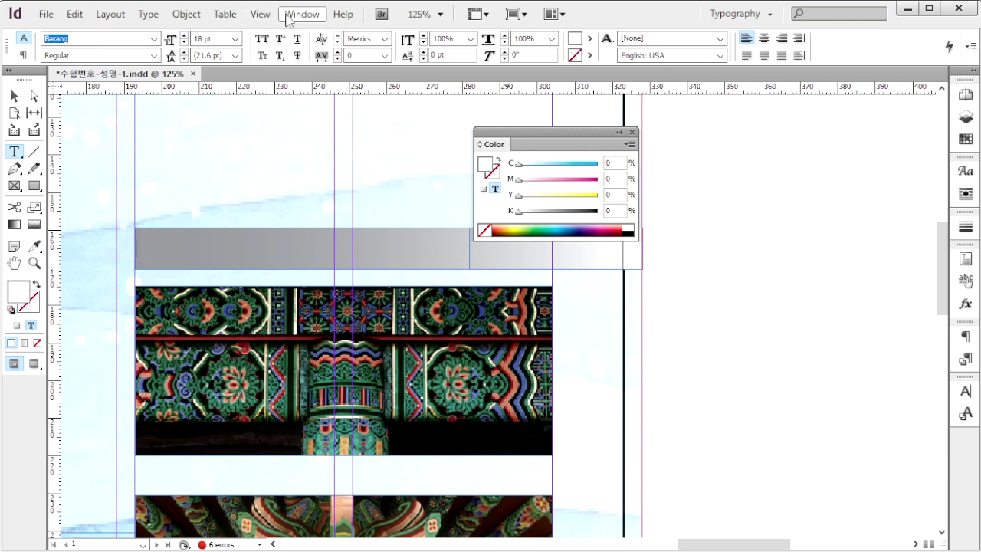
pyautogui.click(215, 38)
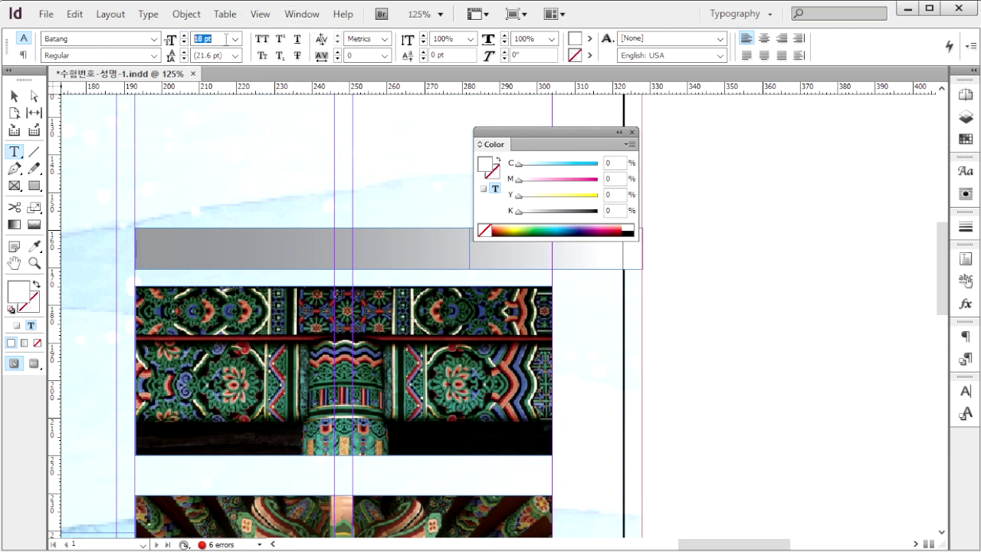
pyautogui.click(612, 162)
pyautogui.press('Return')
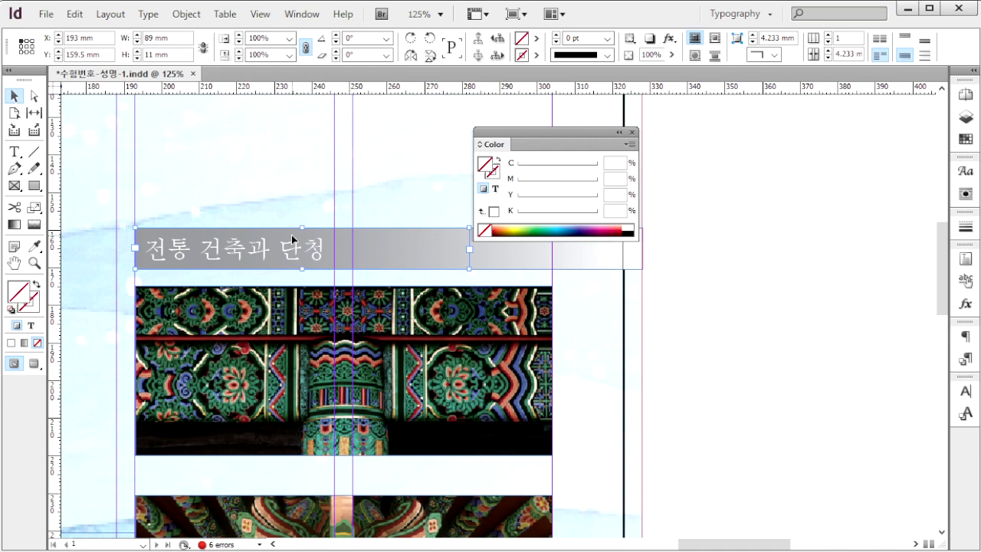
# Step: Add a Multiply drop shadow to the heading frame over the gradient bar: 75% opacity, 2 mm distance, 144.7° angle and 2 mm size
pyautogui.hotkey('ctrl', 'alt', 'm')
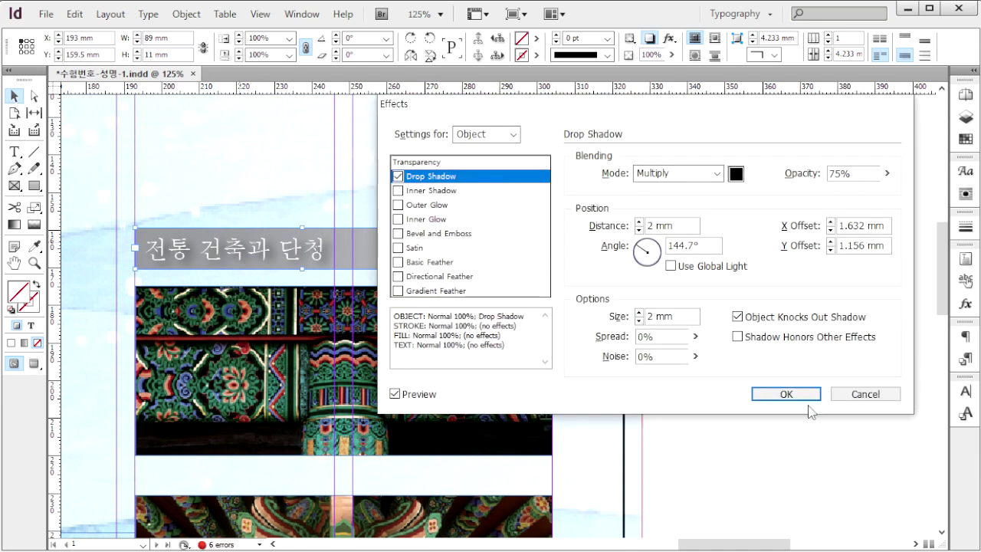
pyautogui.click(790, 393)
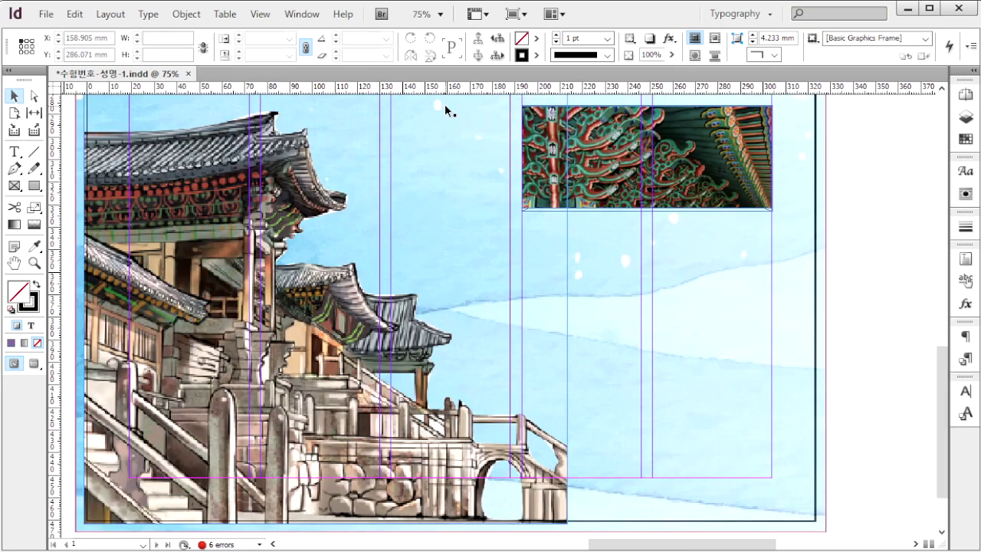
# Step: Draw a curved open path about 57 × 91 mm arcing around the temple illustration's roofs and set its stroke to None
pyautogui.click(14, 169)
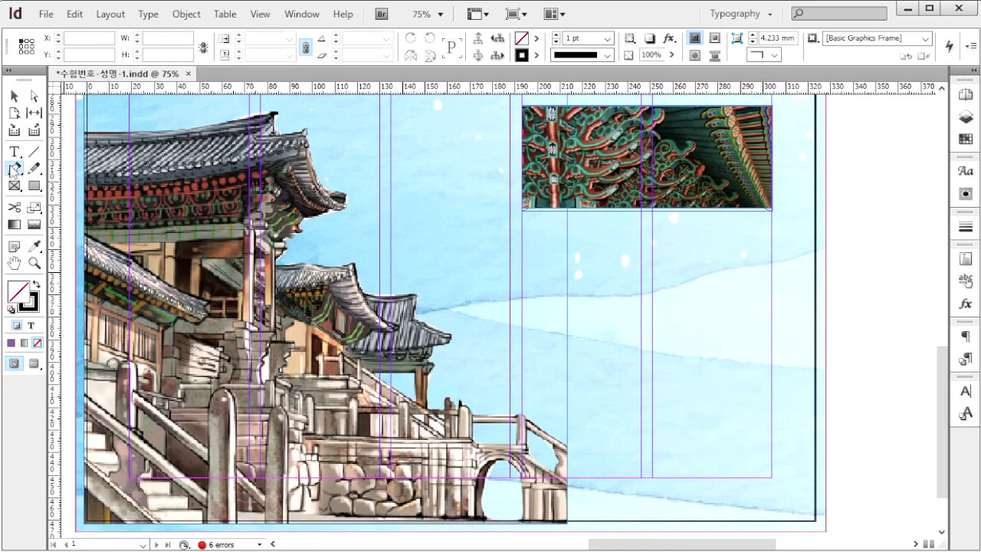
pyautogui.click(358, 168)
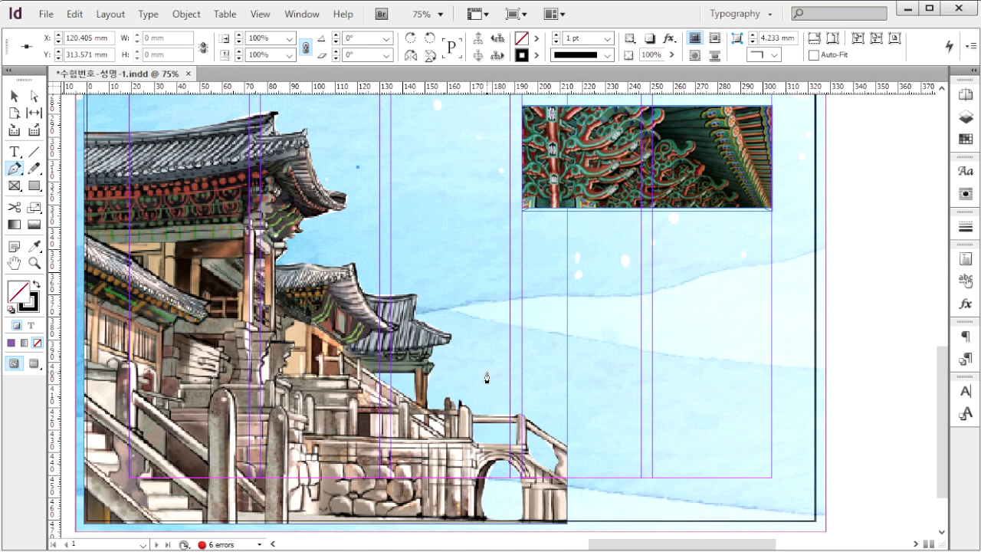
pyautogui.moveTo(482, 374); pyautogui.dragTo(453, 537)
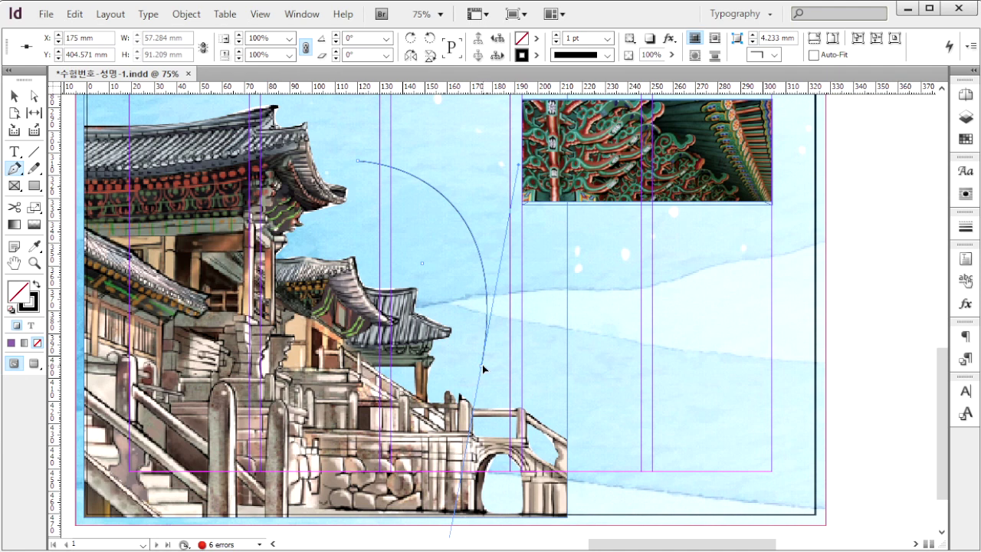
pyautogui.click(482, 369)
pyautogui.click(535, 56)
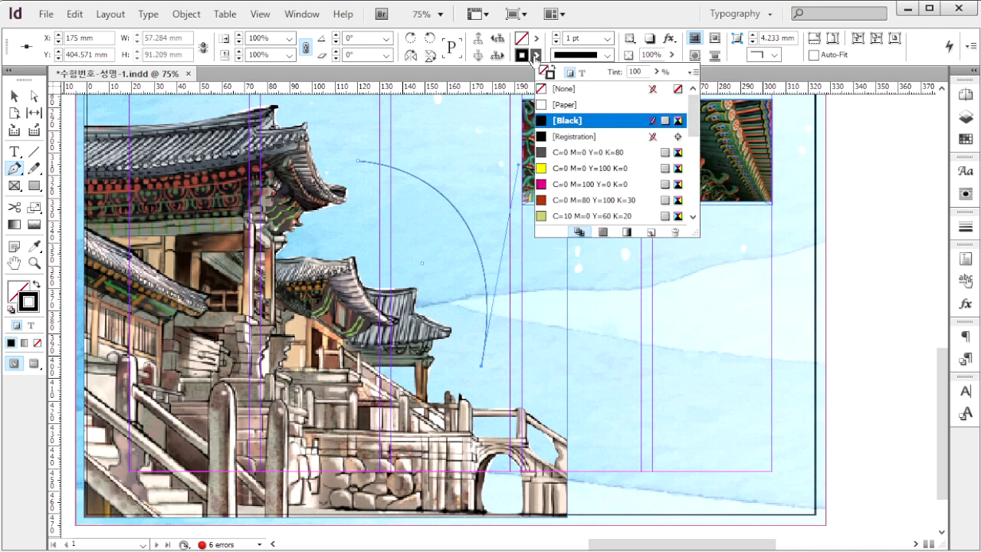
pyautogui.click(549, 90)
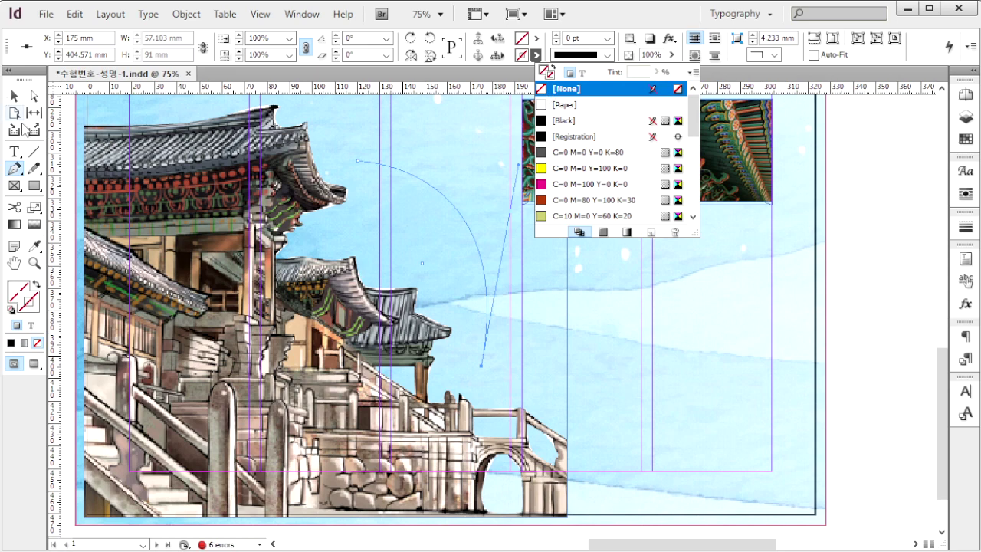
# Step: Start type on the curved path in Gungsuh Regular at 16 pt, colored C 50, M 70, Y 0, K 0
pyautogui.click(15, 153)
pyautogui.click(14, 152)
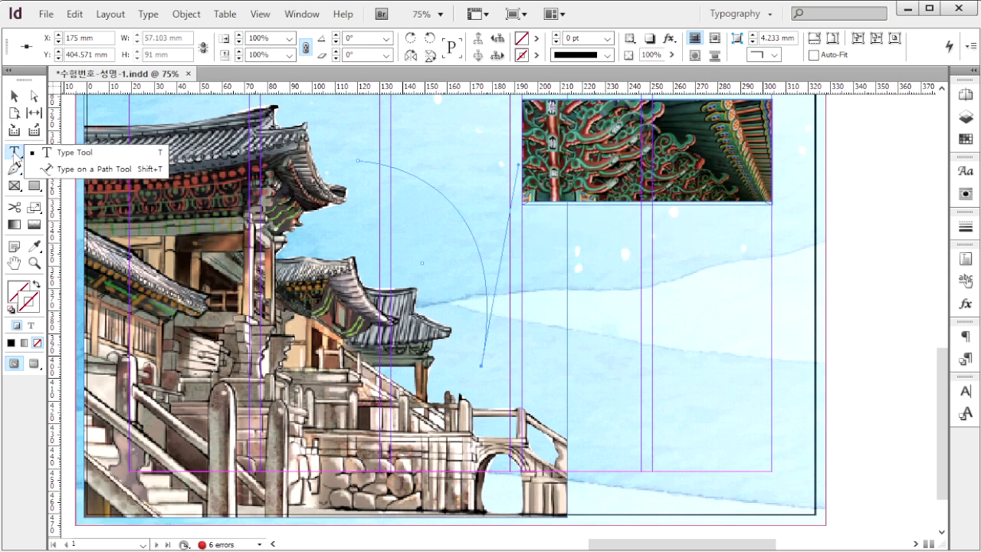
pyautogui.click(78, 171)
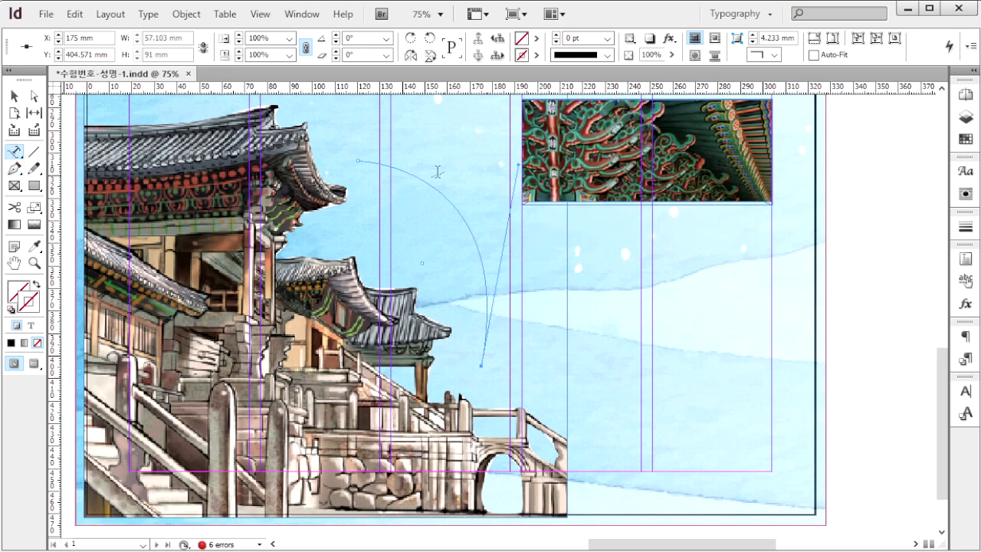
pyautogui.click(358, 158)
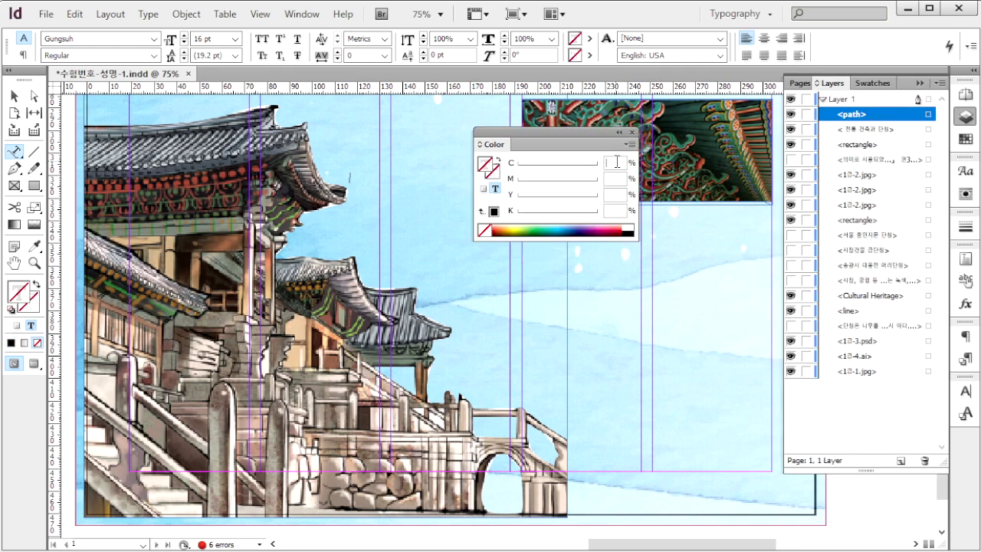
pyautogui.write('50')
pyautogui.press('Tab')
pyautogui.write('70')
pyautogui.press('Tab')
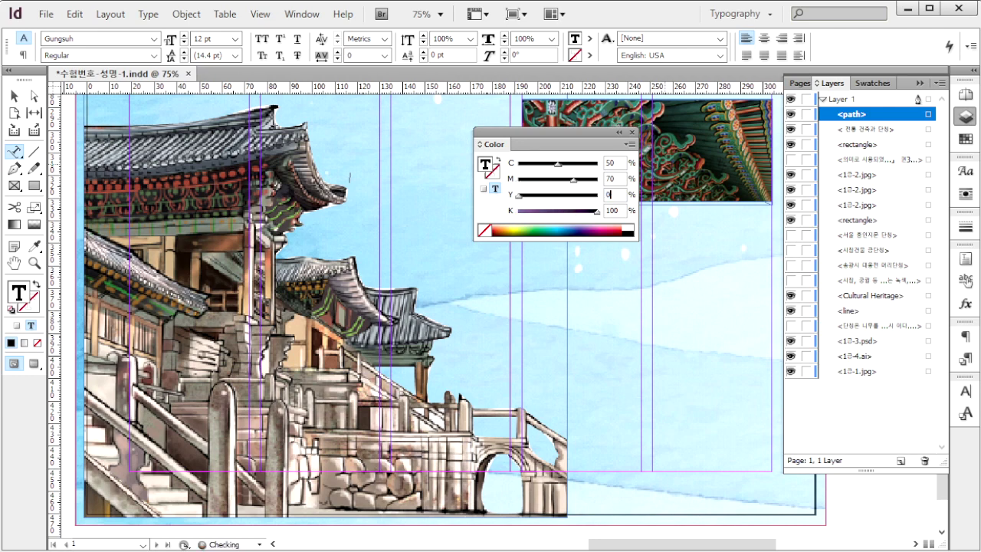
pyautogui.press('Tab')
pyautogui.write('0')
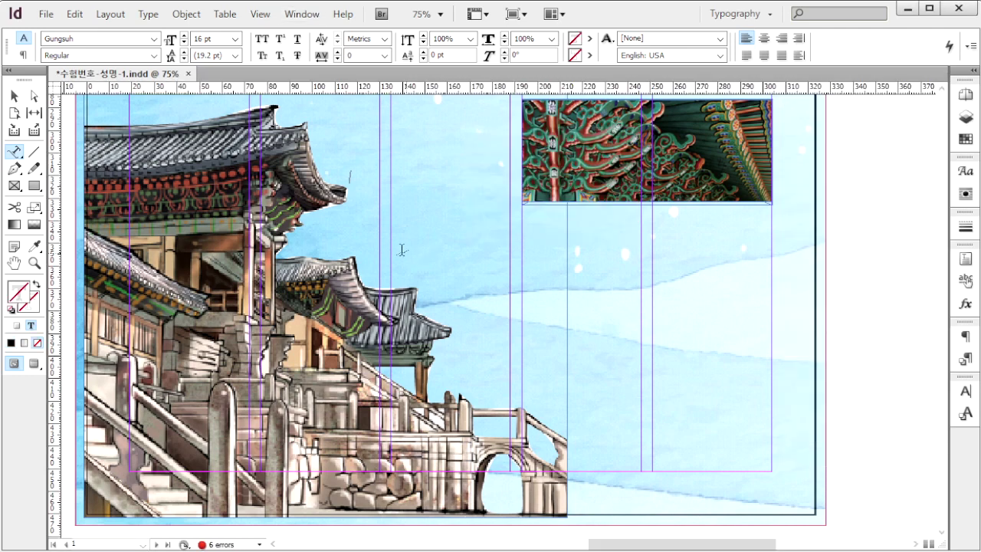
# Step: Enter the sentence 건축 문화유산에는 그 뜻과 의미가 담겨 있다. along the curved path
pyautogui.write('건축')
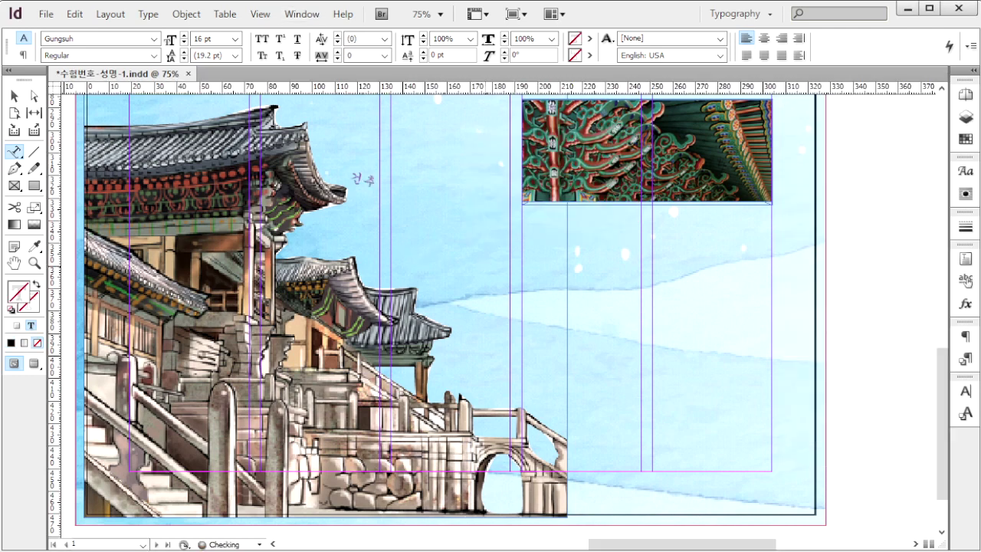
pyautogui.write(' 문화유산에는 그')
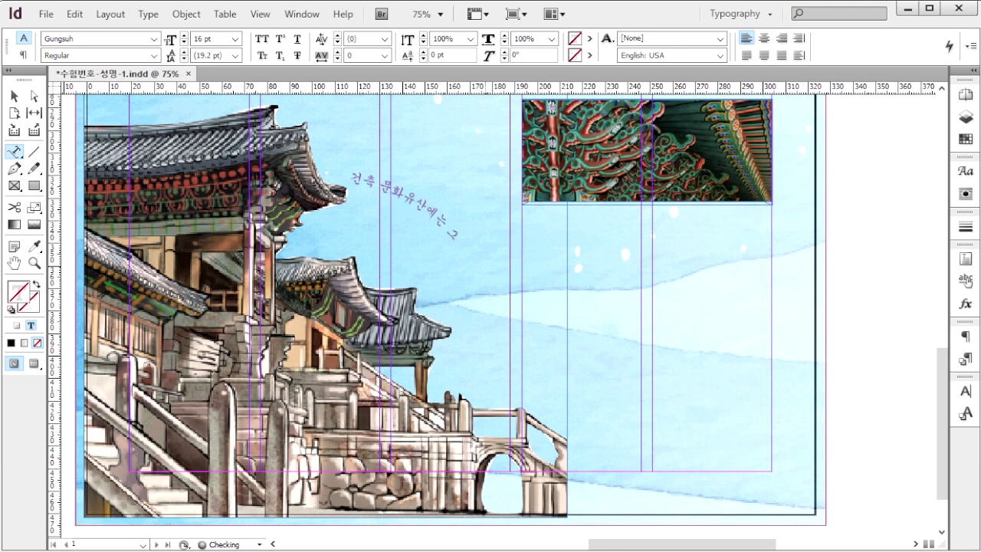
pyautogui.write(' 특과 의미가 담겨 있다')
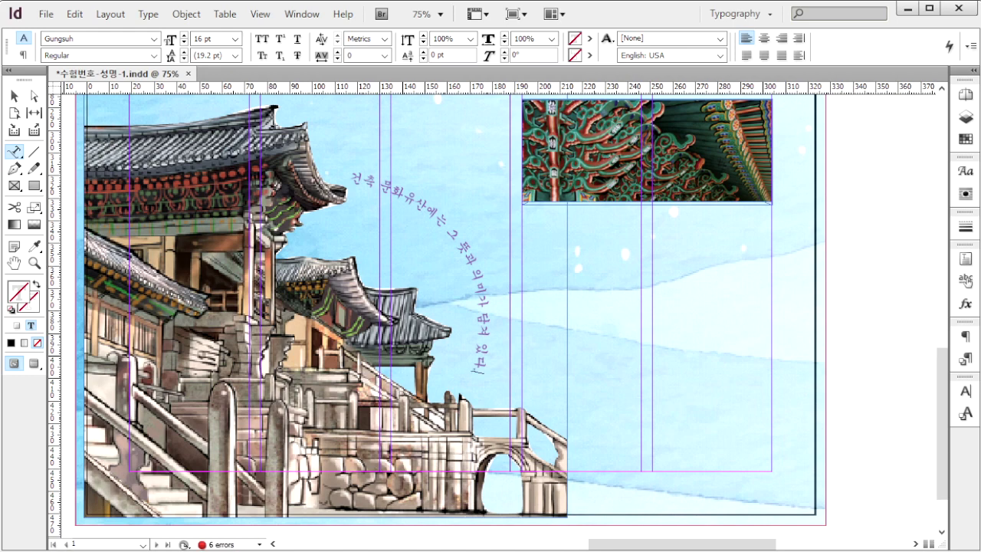
pyautogui.write('.')
pyautogui.press('Escape')
# Step: Add a new CMYK process color swatch with C 100, M 100, Y 0, K 0
pyautogui.click(966, 138)
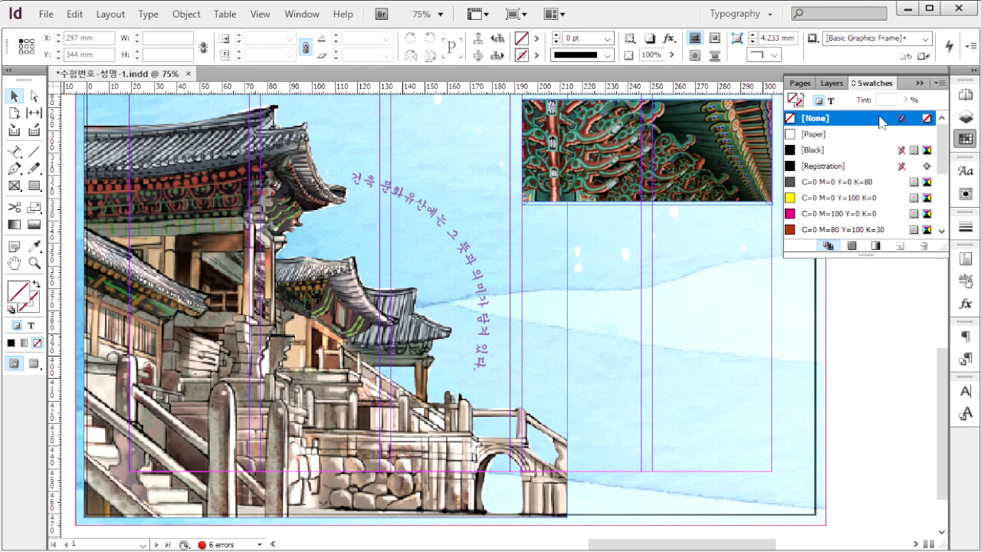
pyautogui.click(940, 83)
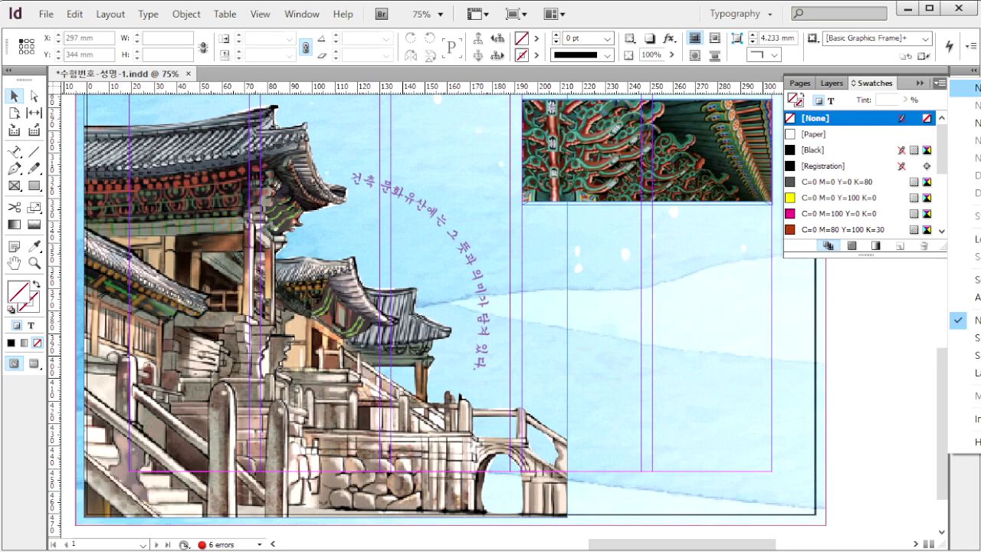
pyautogui.click(965, 87)
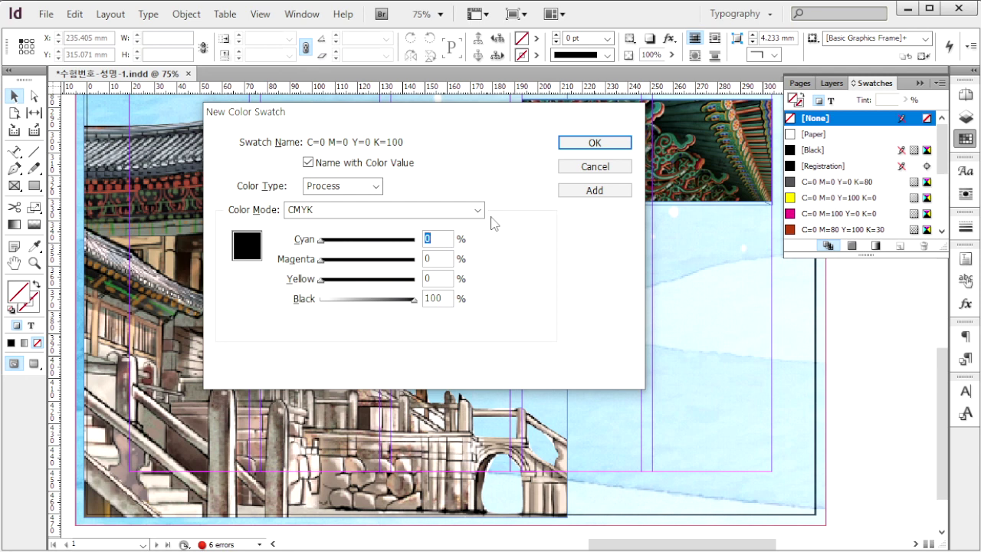
pyautogui.write('100')
pyautogui.press('Tab')
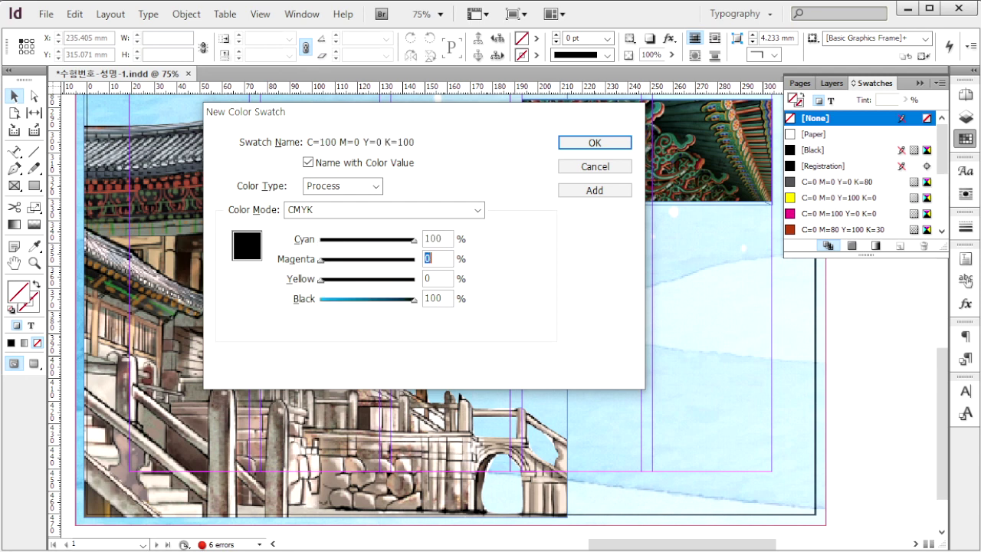
pyautogui.write('100')
pyautogui.press('Tab')
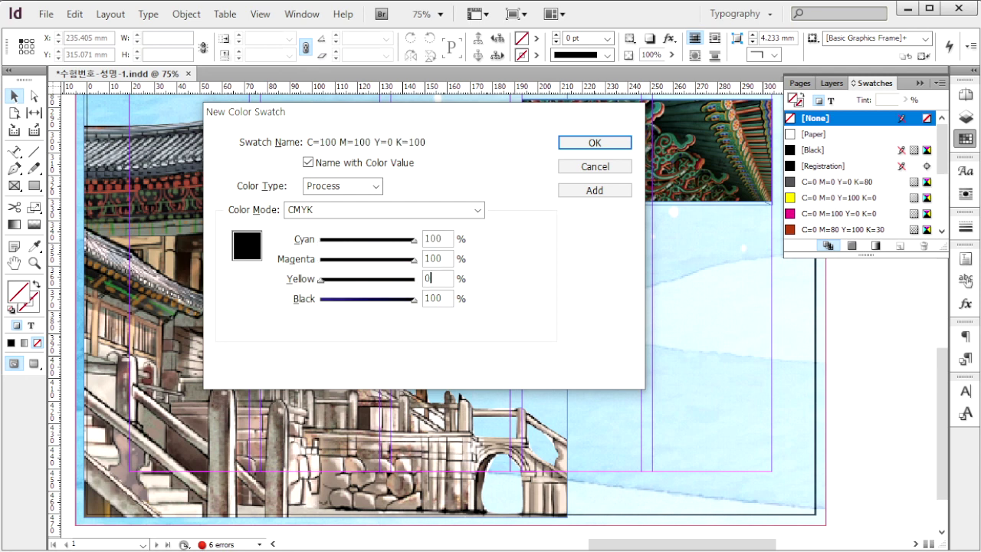
pyautogui.press('Tab')
pyautogui.write('0')
pyautogui.click(592, 190)
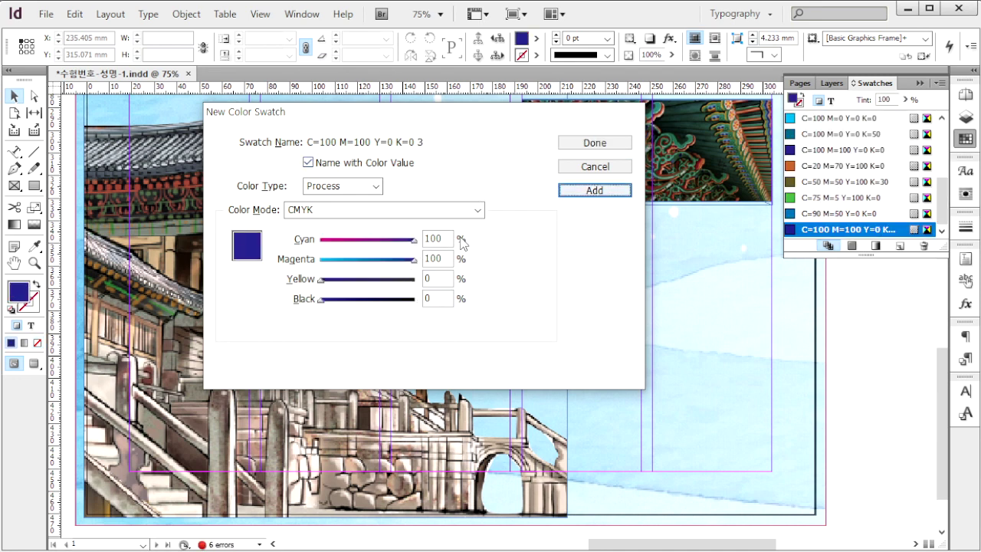
# Step: Add a second CMYK process color swatch with C 0, M 0, Y 0, K 100
pyautogui.moveTo(445, 239); pyautogui.dragTo(354, 242)
pyautogui.write('0')
pyautogui.press('Tab')
pyautogui.write('0')
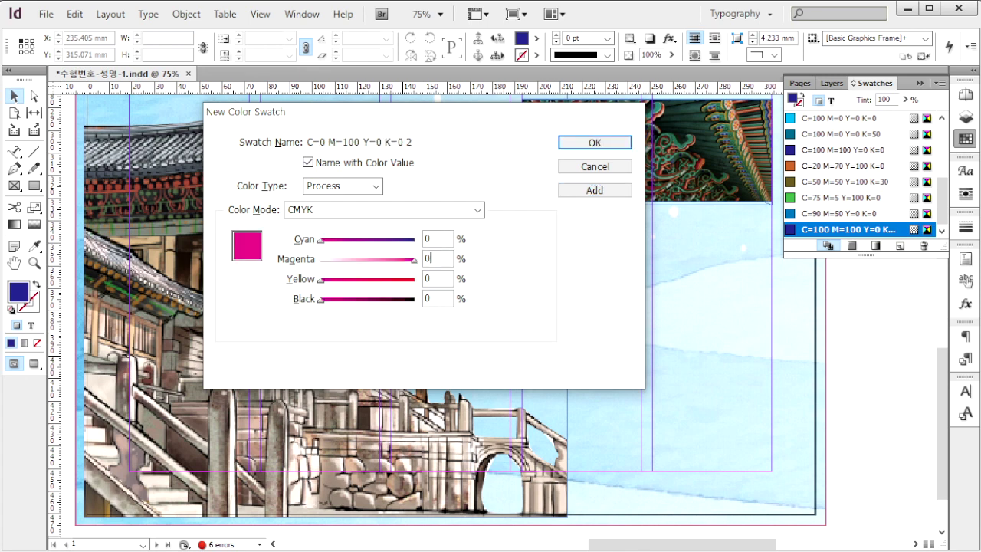
pyautogui.press('Tab')
pyautogui.press('Tab')
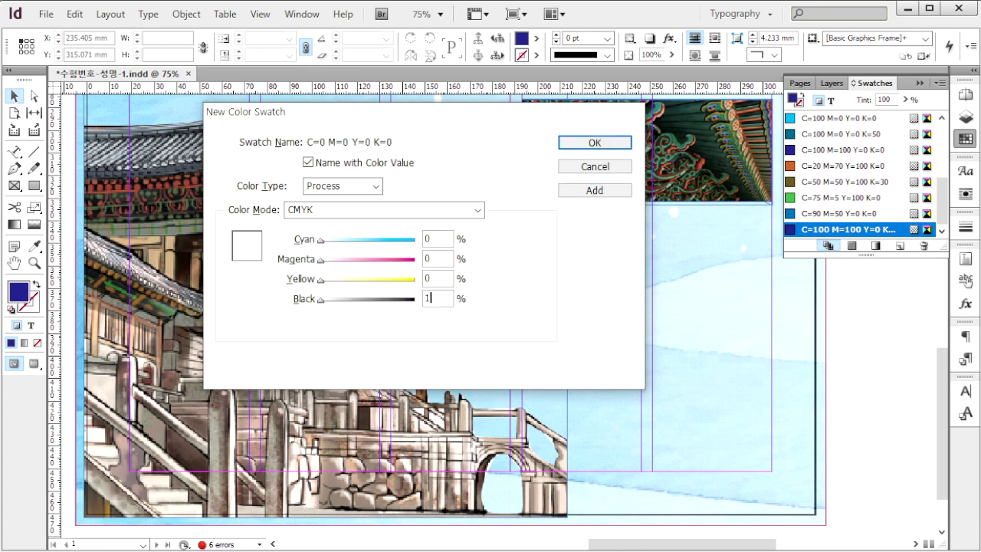
pyautogui.click(604, 191)
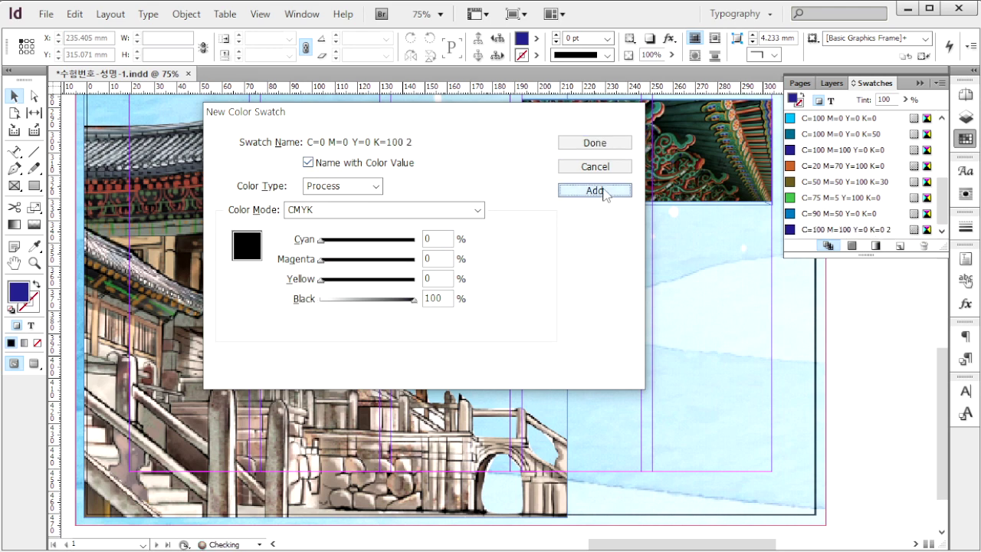
# Step: Add a third CMYK process color swatch with C 80, M 100, Y 0, K 0
pyautogui.doubleClick(448, 243)
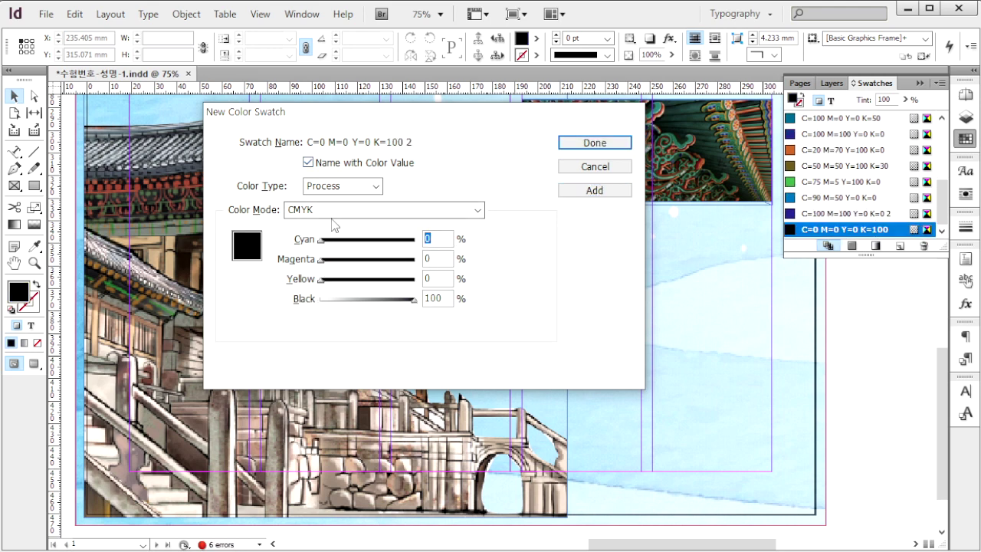
pyautogui.write('80')
pyautogui.press('Tab')
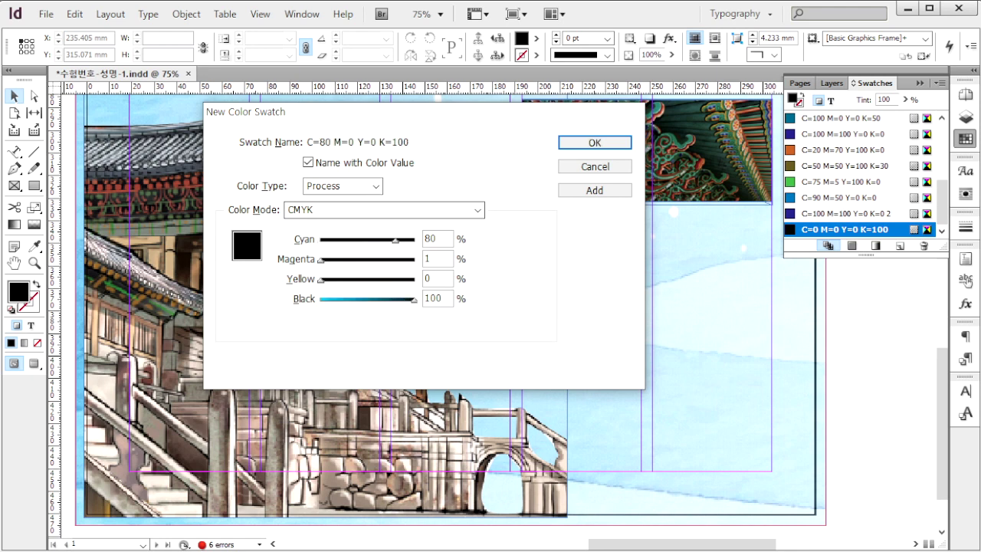
pyautogui.press('Tab')
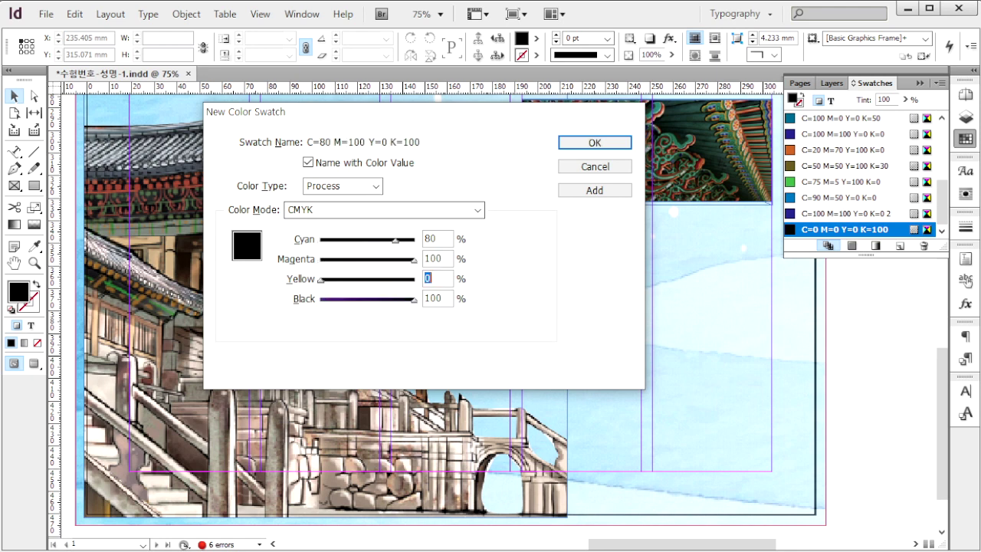
pyautogui.press('Tab')
pyautogui.write('0')
pyautogui.click(595, 190)
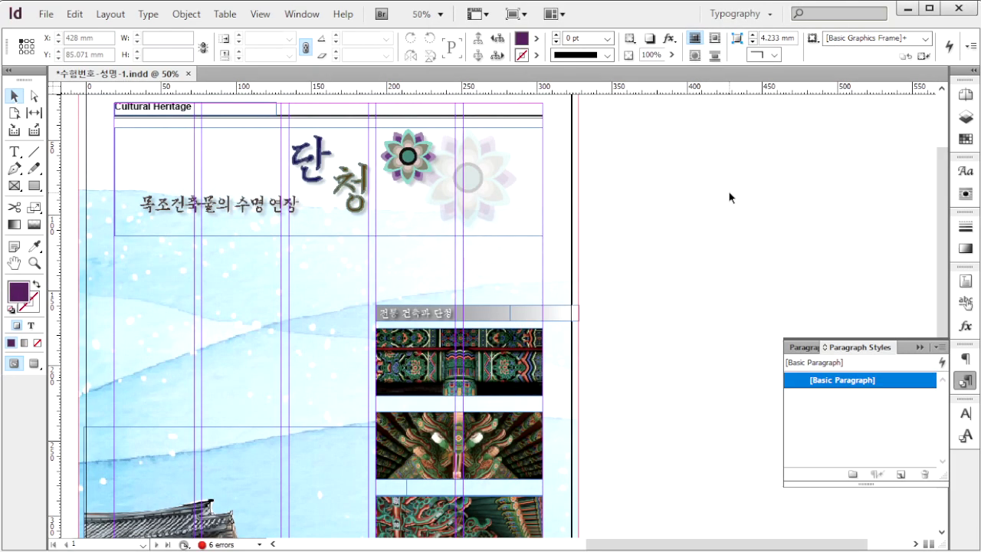
# Step: Place the text file 1급-5.txt in a frame about 436 × 160 mm beneath the title artwork
pyautogui.hotkey('ctrl', 'd')
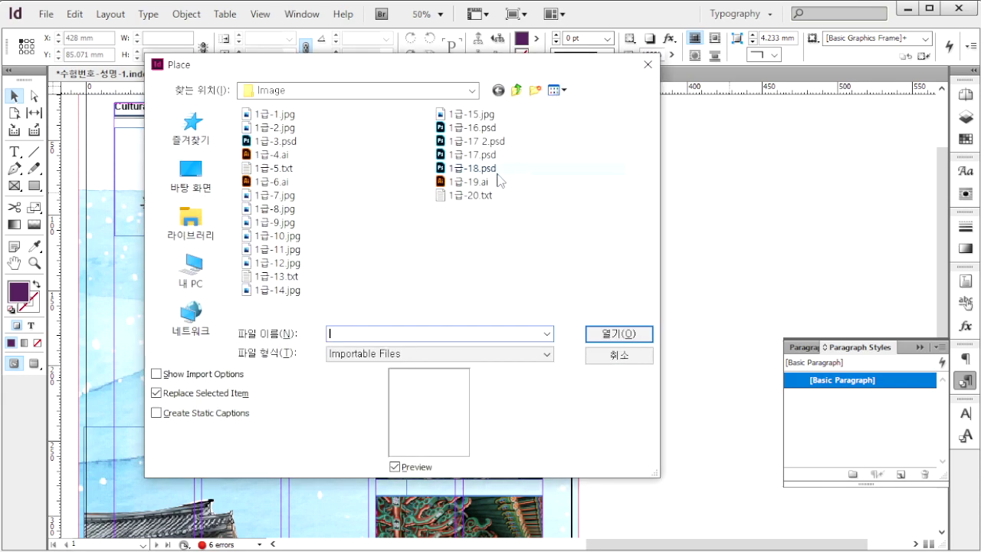
pyautogui.click(276, 168)
pyautogui.click(613, 334)
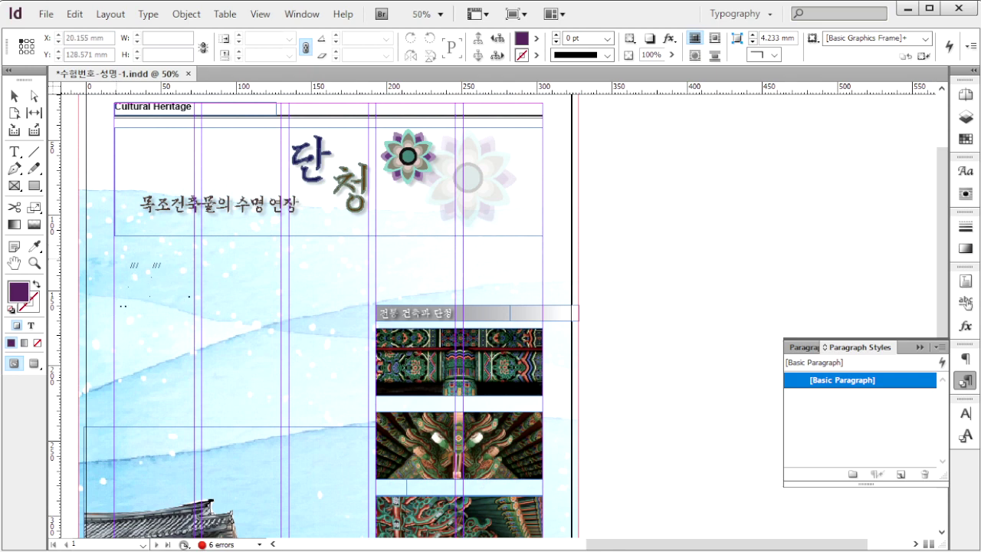
pyautogui.moveTo(112, 245); pyautogui.dragTo(765, 483)
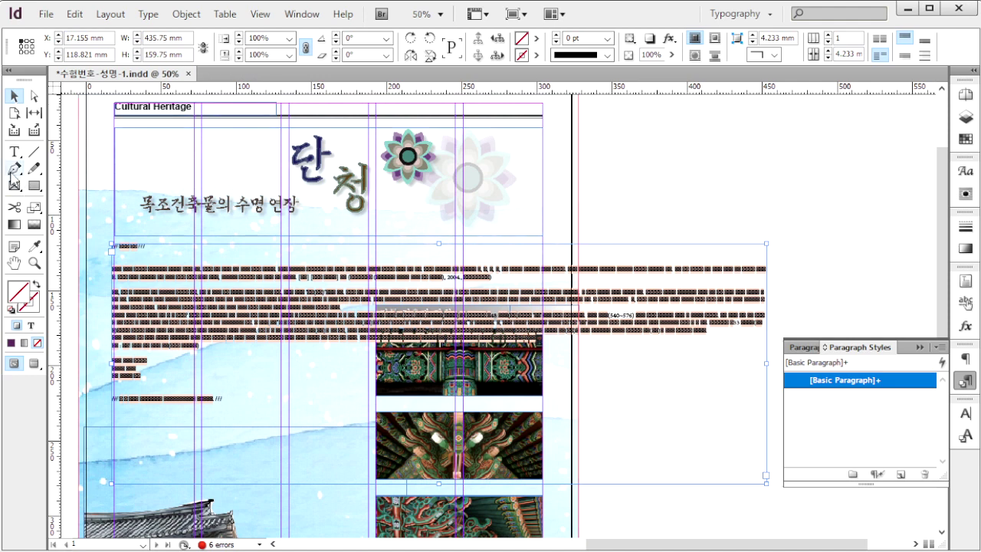
# Step: Set the font of the placed body text to Gulim Regular
pyautogui.click(14, 151)
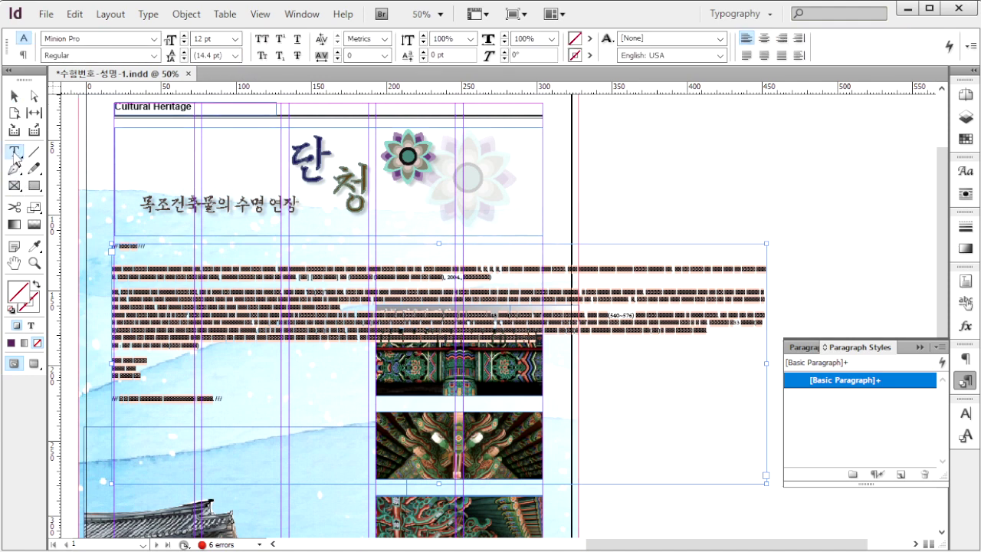
pyautogui.click(154, 39)
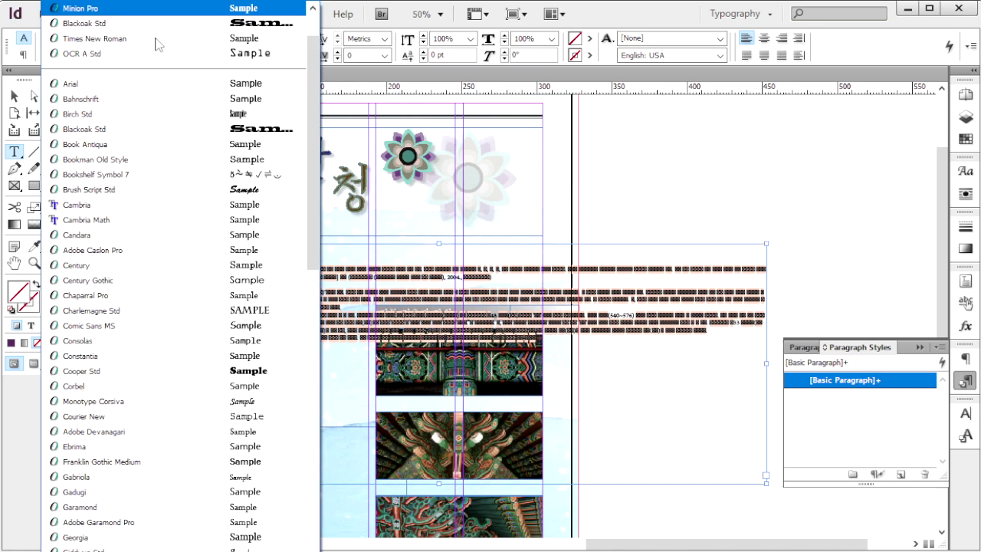
pyautogui.scroll(3, 161, 39)
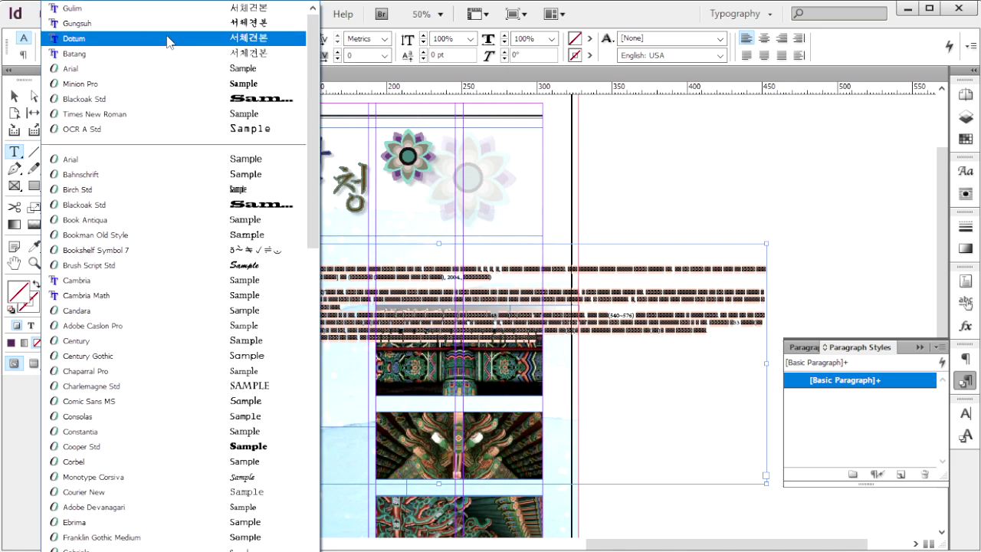
pyautogui.click(122, 8)
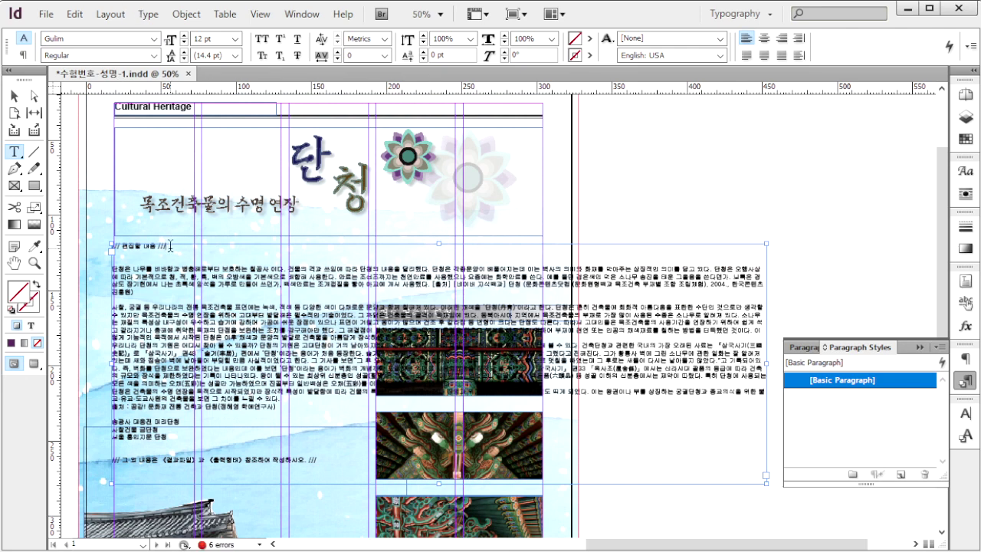
# Step: Delete the "/// 편집할 내용 ///" heading with its blank lines and the closing "///" instruction line from the body text
pyautogui.tripleClick(170, 246)
pyautogui.press('BackSpace')
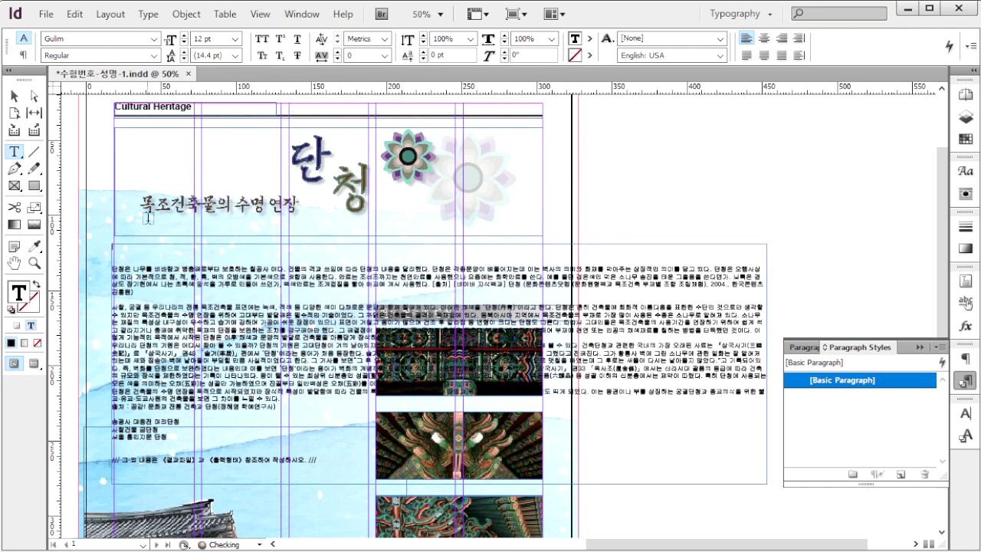
pyautogui.press('Delete')
pyautogui.press('Delete')
pyautogui.press('Delete')
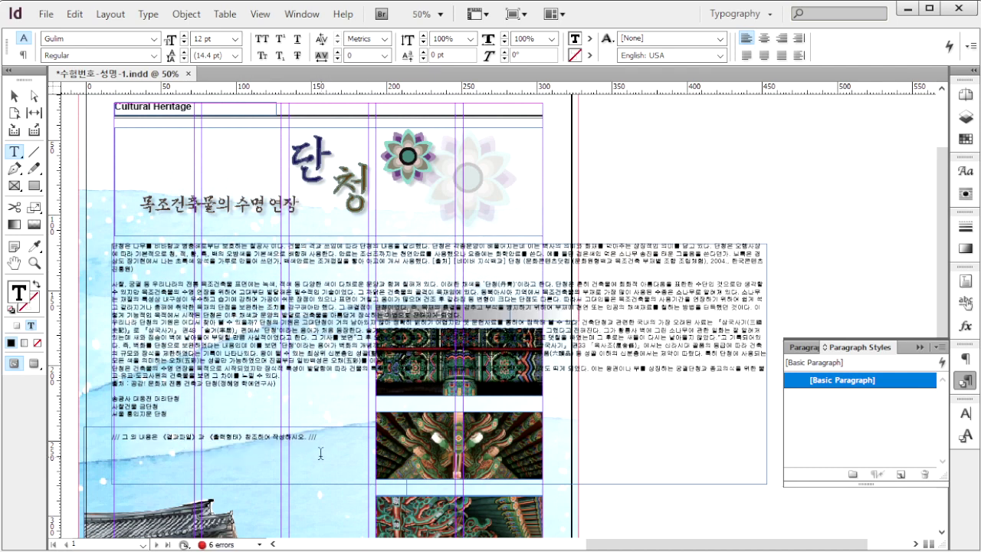
pyautogui.moveTo(318, 438); pyautogui.dragTo(113, 439)
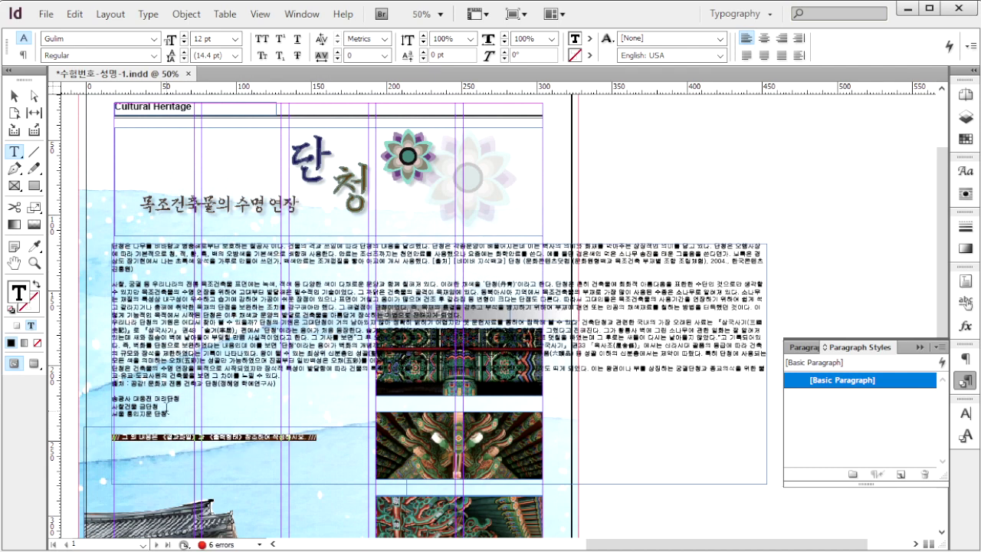
pyautogui.press('BackSpace')
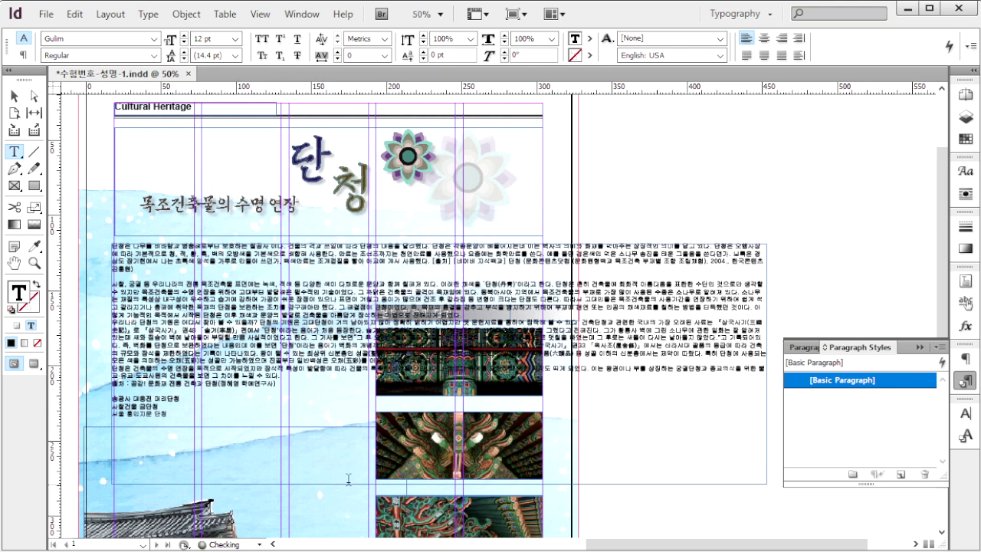
# Step: Shorten the body text frame to about 118.5 mm high and duplicate it straight below at Y 242 mm
pyautogui.click(14, 97)
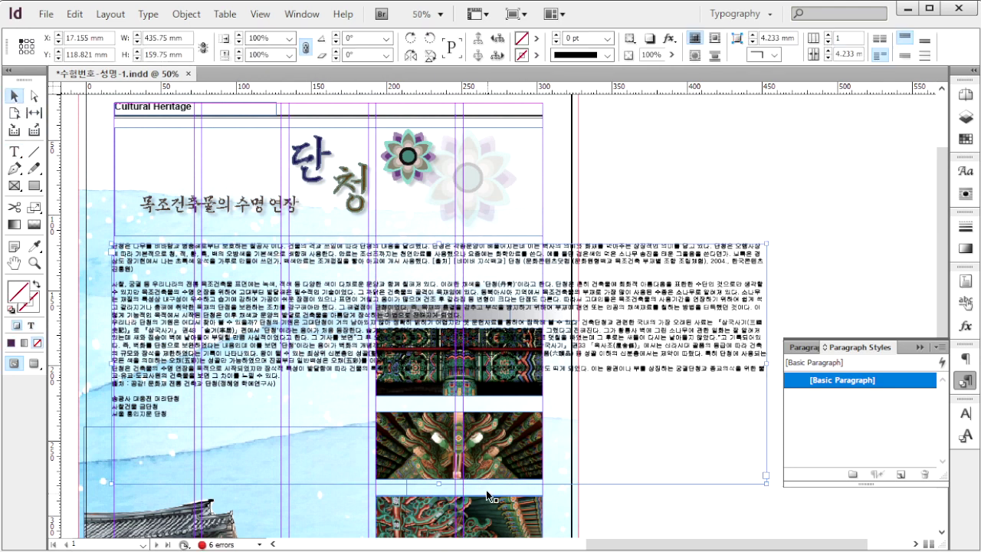
pyautogui.moveTo(441, 482); pyautogui.dragTo(439, 421)
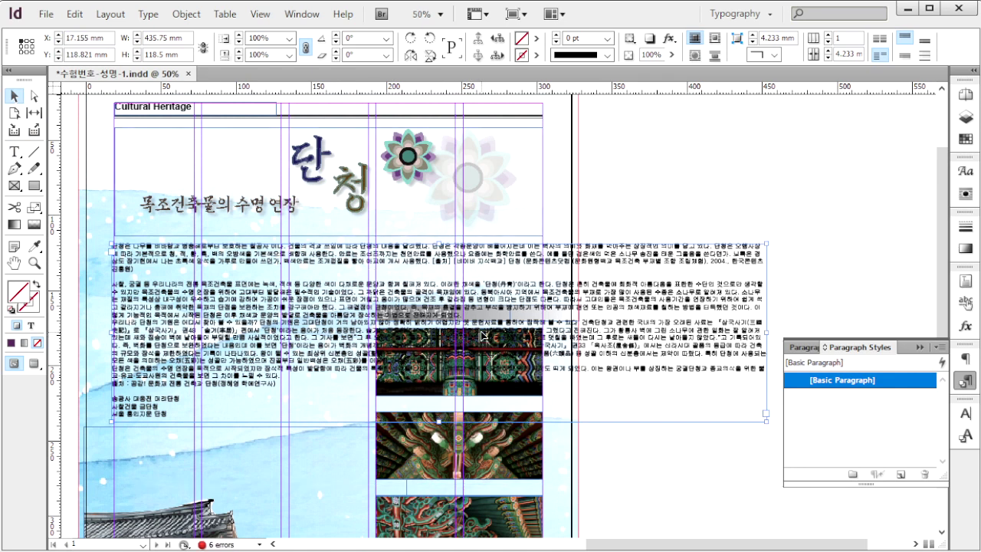
pyautogui.scroll(-3, 484, 339)
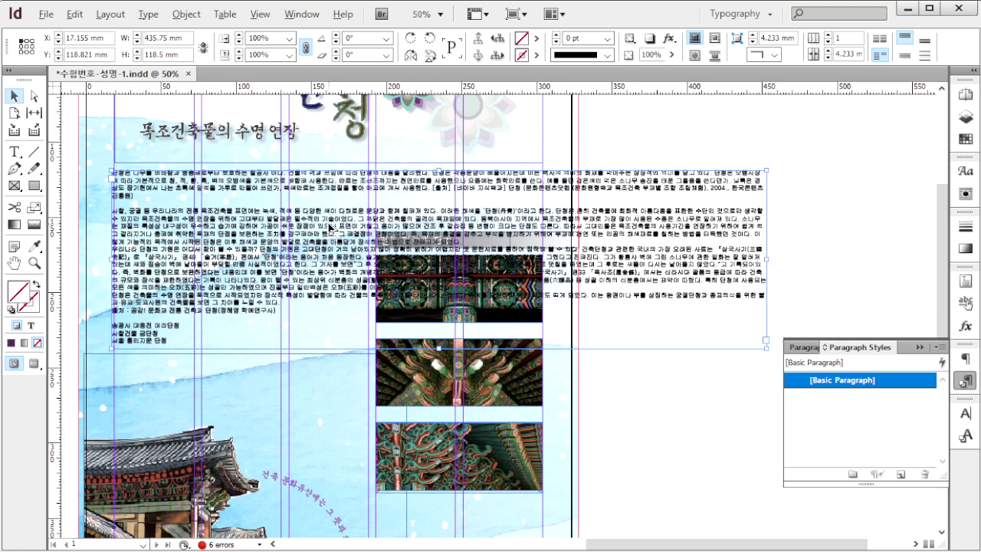
pyautogui.moveTo(329, 228); pyautogui.dragTo(310, 415)
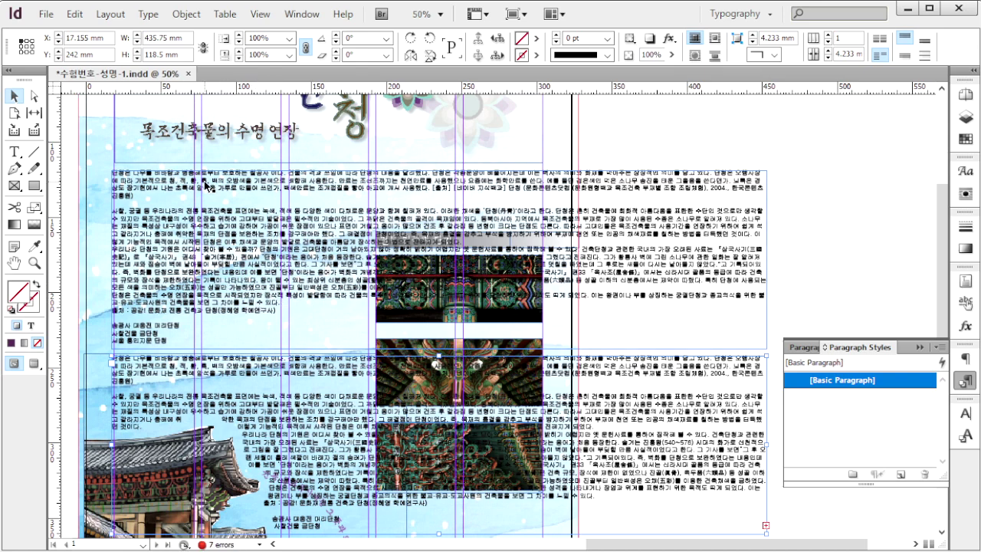
# Step: Delete everything after the first paragraph in the upper text frame
pyautogui.click(16, 152)
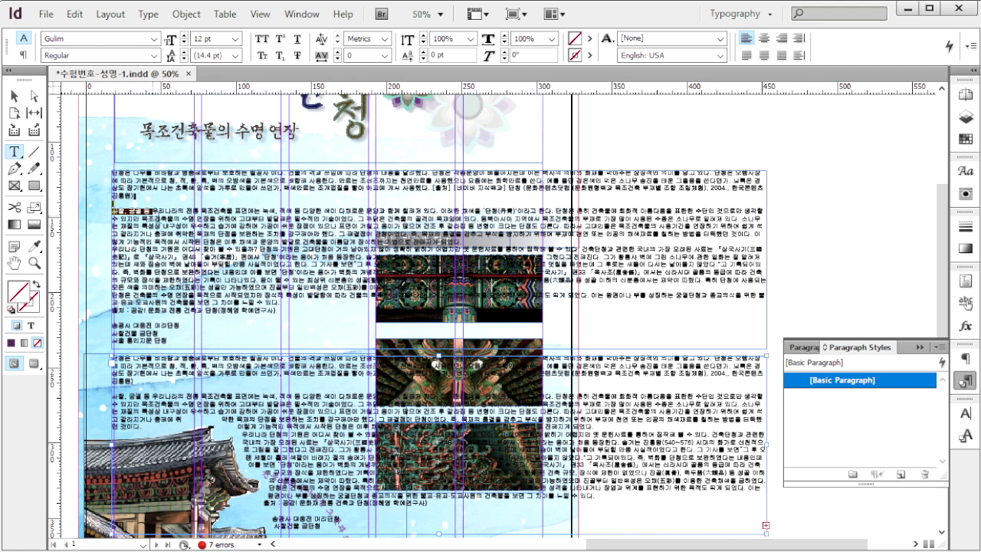
pyautogui.tripleClick(240, 209)
pyautogui.press('Escape')
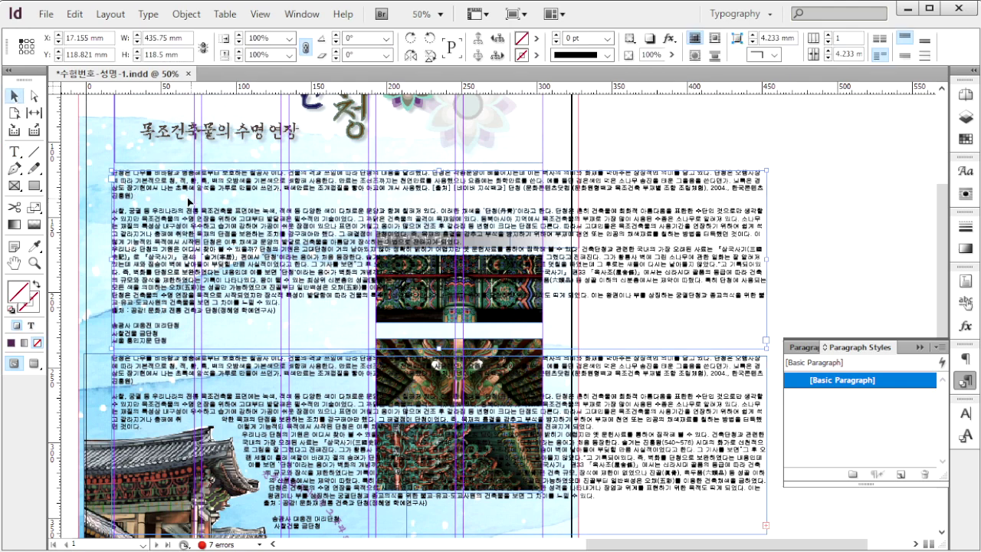
pyautogui.click(17, 153)
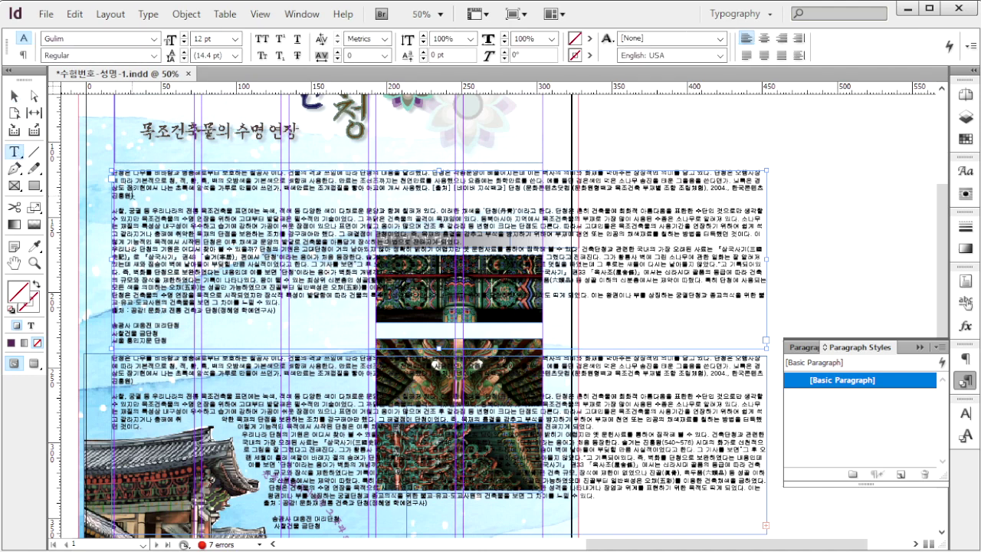
pyautogui.moveTo(113, 210); pyautogui.dragTo(176, 341)
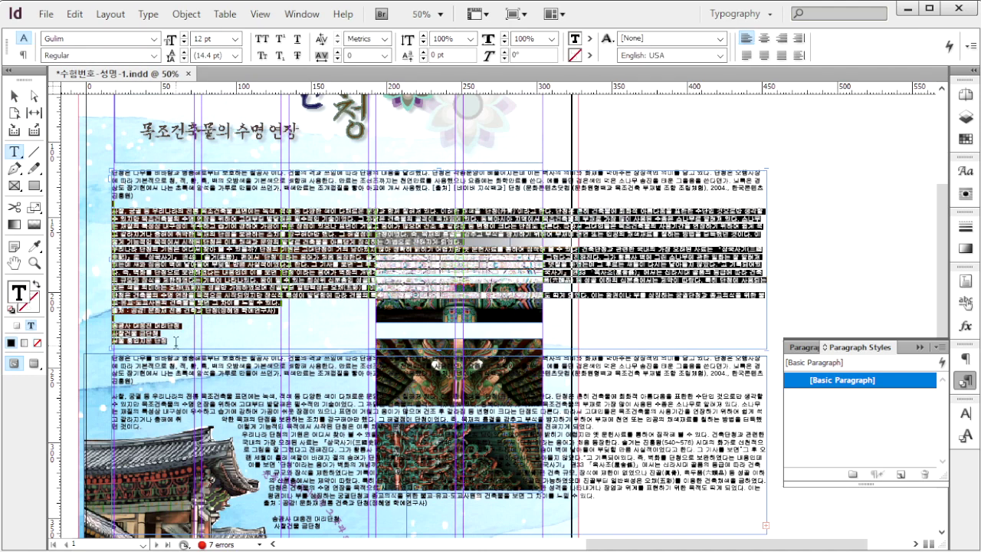
pyautogui.press('BackSpace')
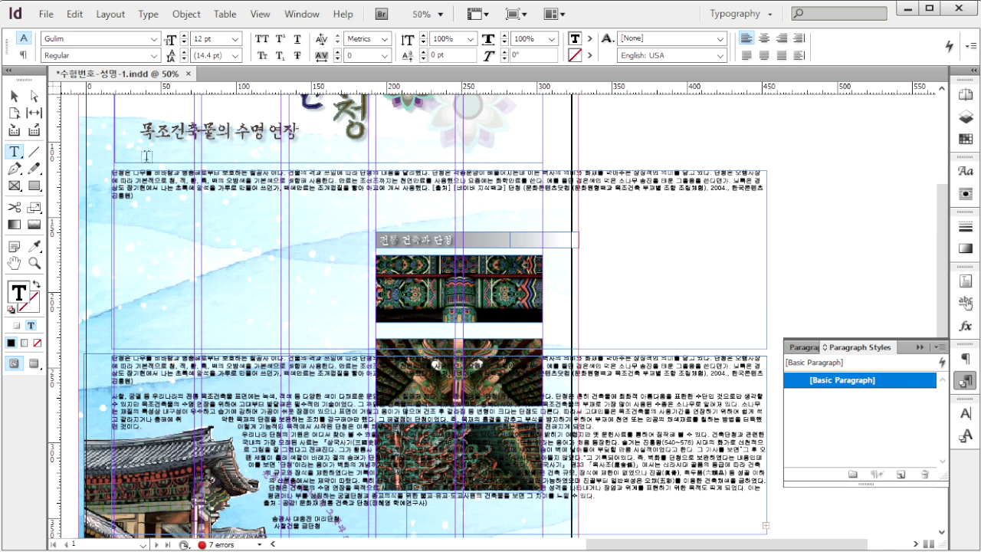
# Step: Shorten the upper text frame to about 21.75 mm high and move the duplicate frame up to Y 149.5 mm
pyautogui.click(15, 96)
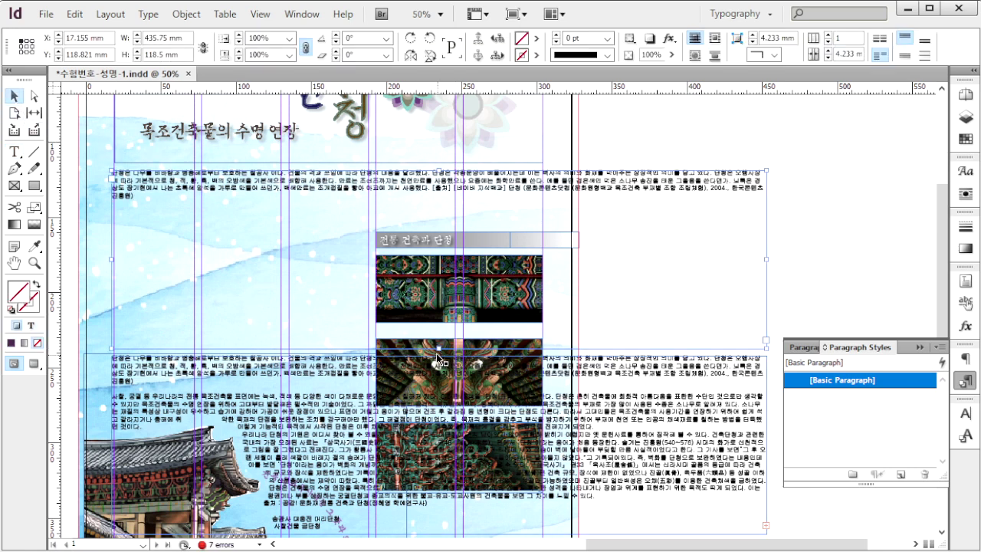
pyautogui.moveTo(439, 351); pyautogui.dragTo(333, 230)
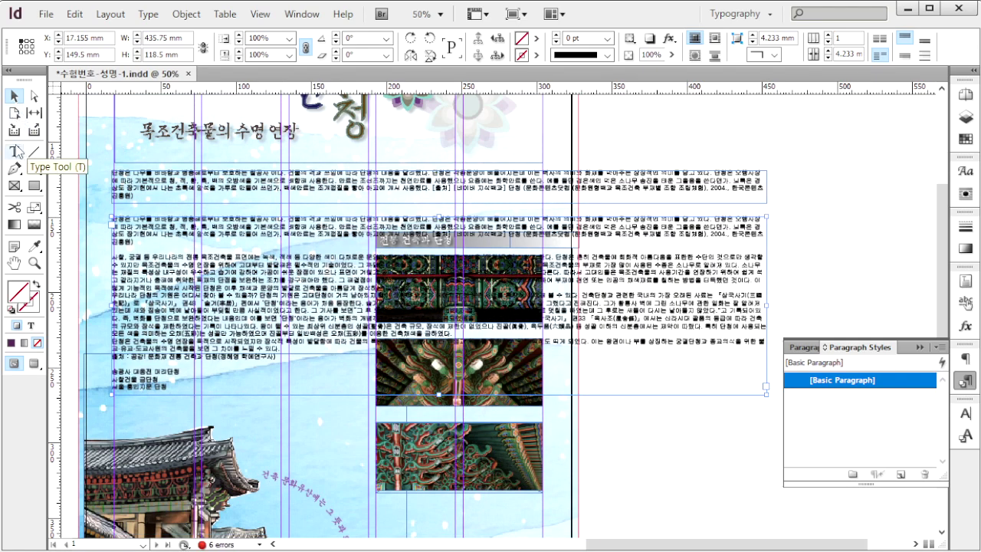
# Step: Delete the first paragraph from the second text frame and duplicate that frame straight below at Y 250 mm
pyautogui.click(14, 151)
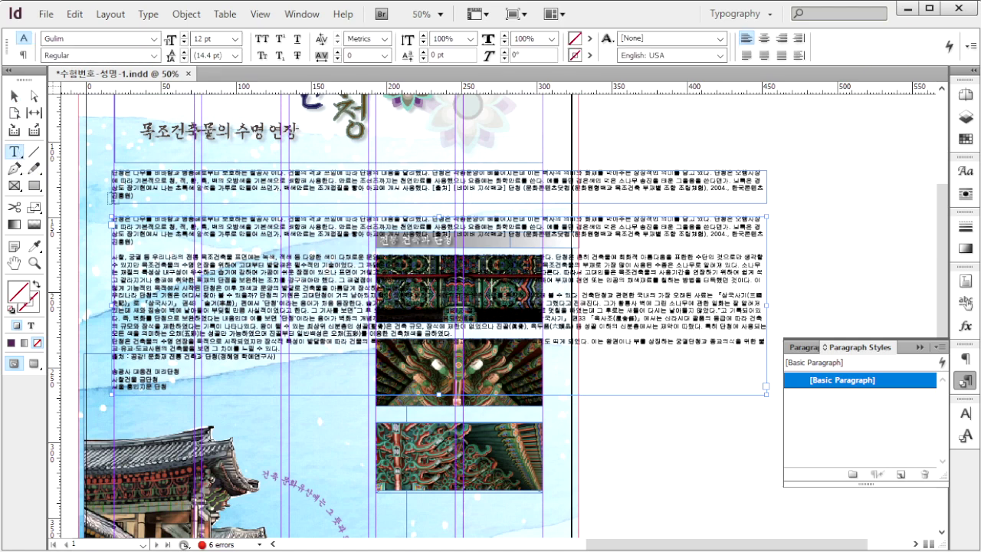
pyautogui.tripleClick(125, 230)
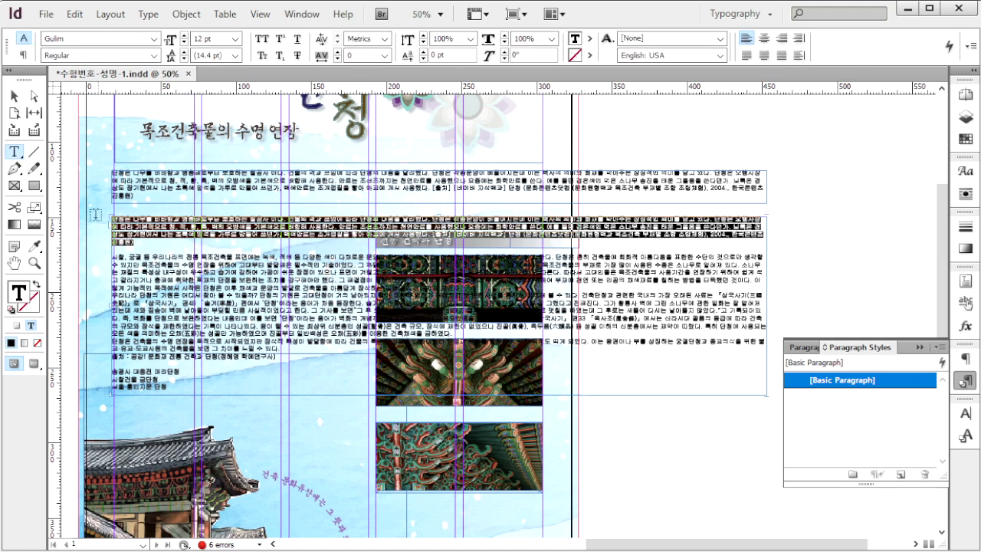
pyautogui.press('BackSpace')
pyautogui.press('Delete')
pyautogui.click(15, 95)
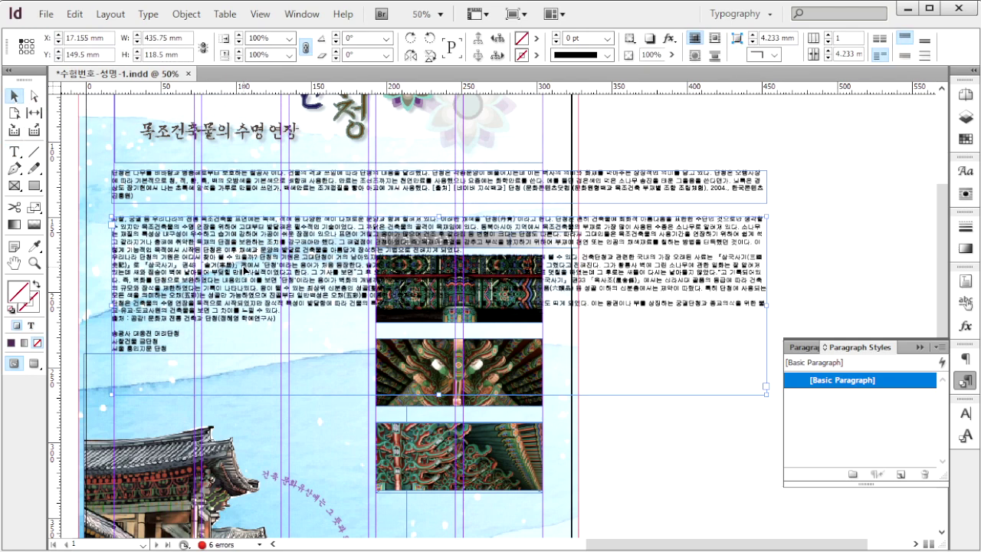
pyautogui.moveTo(260, 289); pyautogui.dragTo(255, 435)
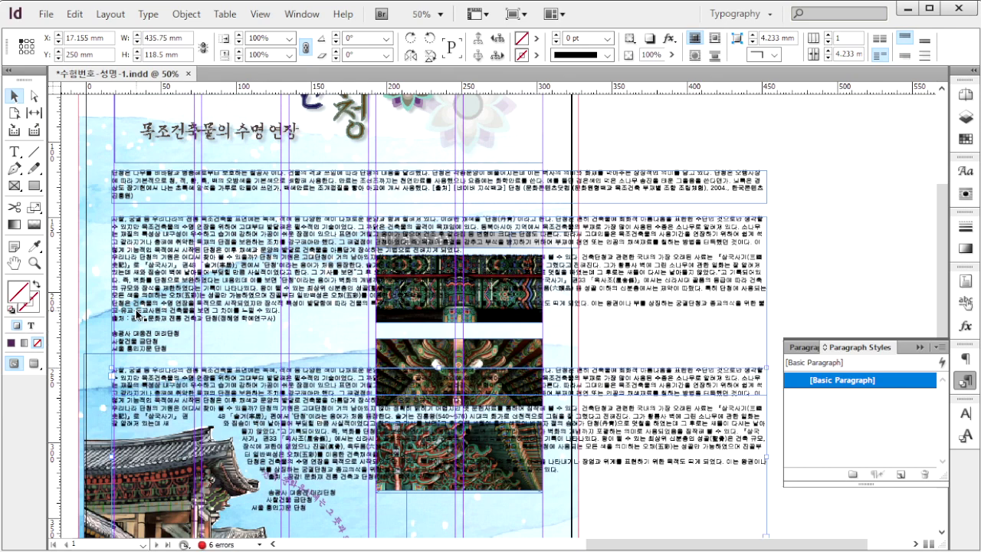
# Step: Delete the three caption lines at the end of the second text frame
pyautogui.press('t')
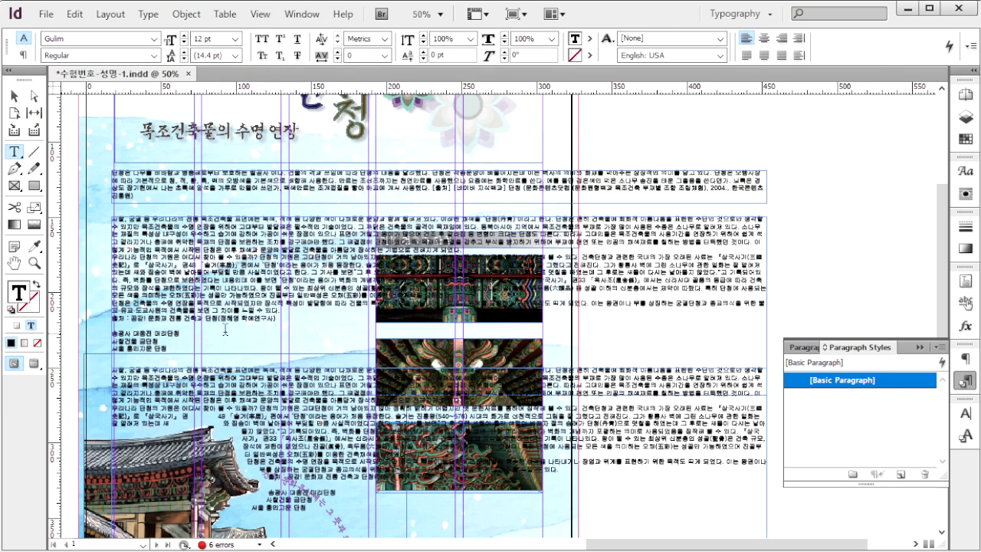
pyautogui.moveTo(287, 326); pyautogui.dragTo(295, 351)
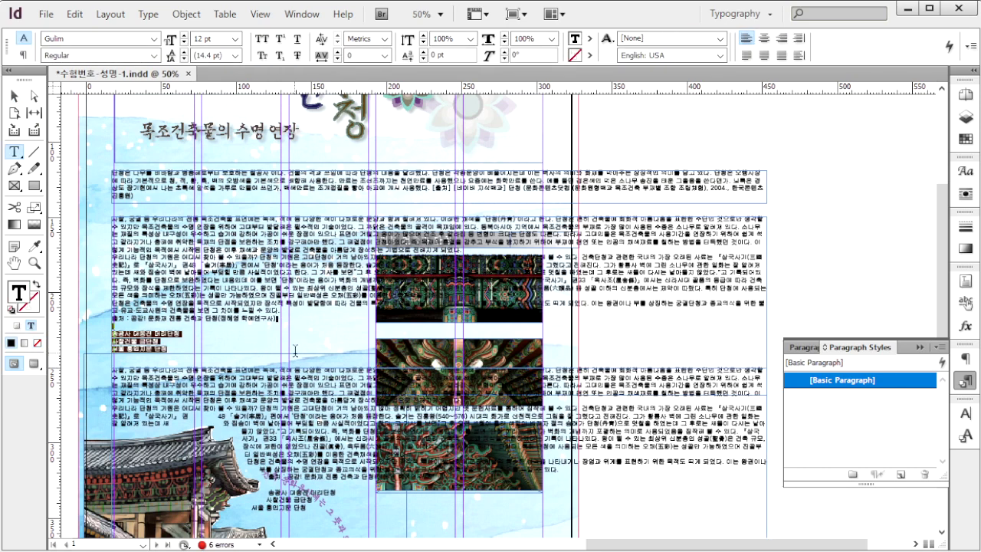
pyautogui.press('BackSpace')
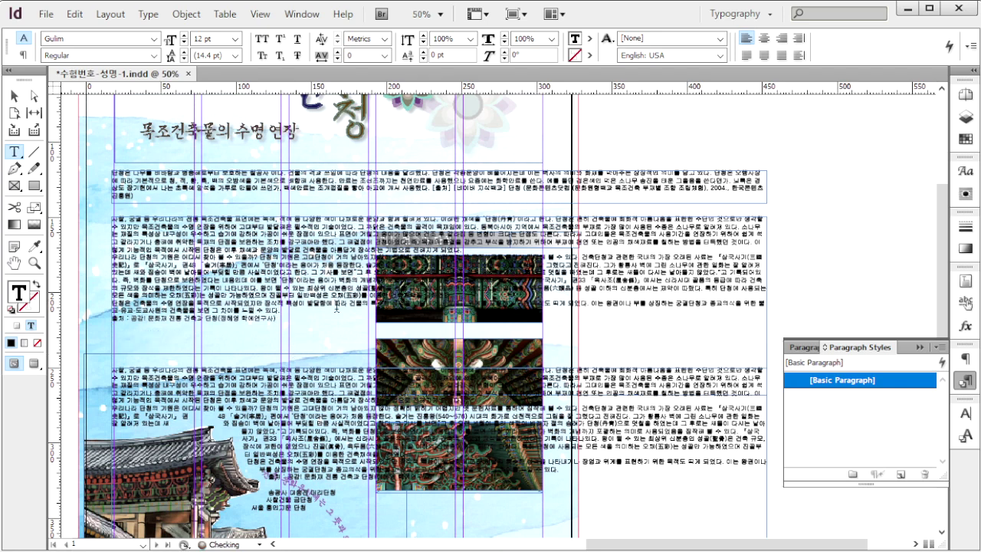
# Step: Shorten the second text frame to about 75 mm high and move the third frame up to Y about 229 mm
pyautogui.click(14, 96)
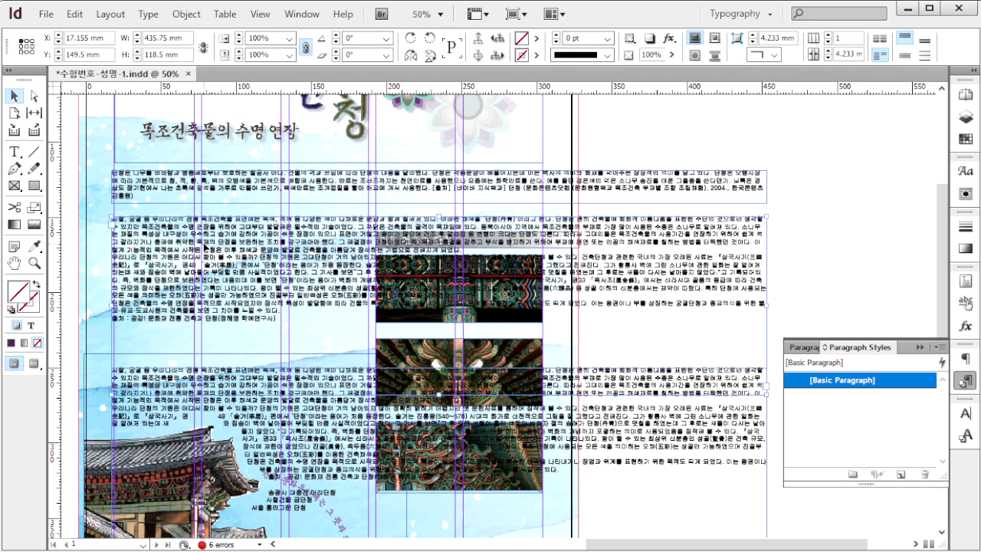
pyautogui.moveTo(440, 395); pyautogui.dragTo(439, 330)
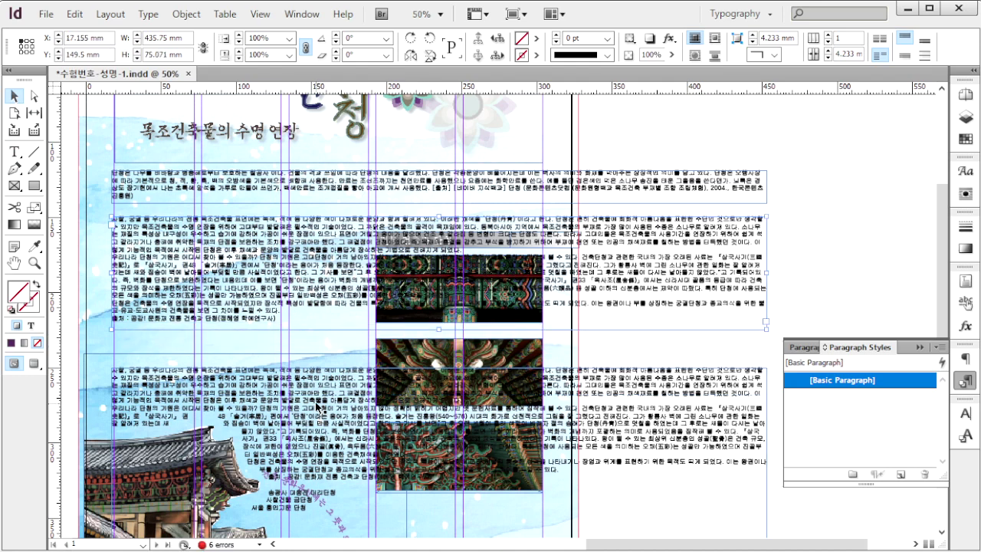
pyautogui.click(322, 412)
pyautogui.moveTo(334, 440); pyautogui.dragTo(334, 408)
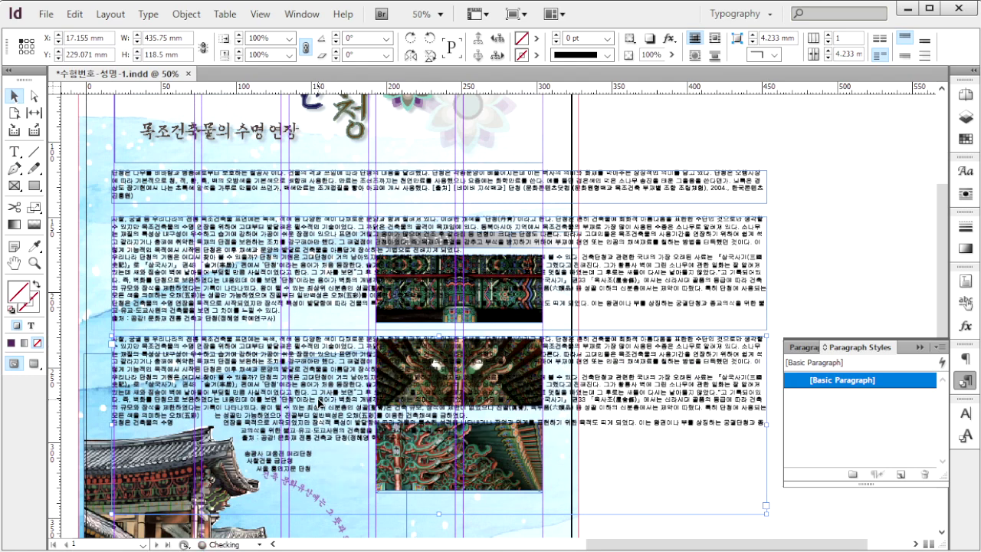
# Step: Delete all paragraphs above the three caption lines in the third text frame
pyautogui.click(15, 152)
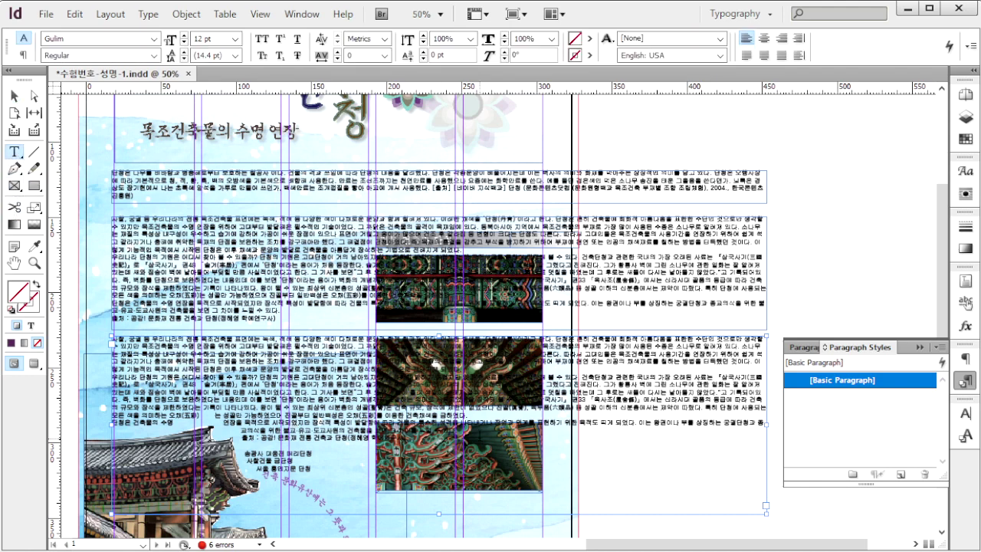
pyautogui.moveTo(408, 439); pyautogui.dragTo(117, 328)
pyautogui.press('BackSpace')
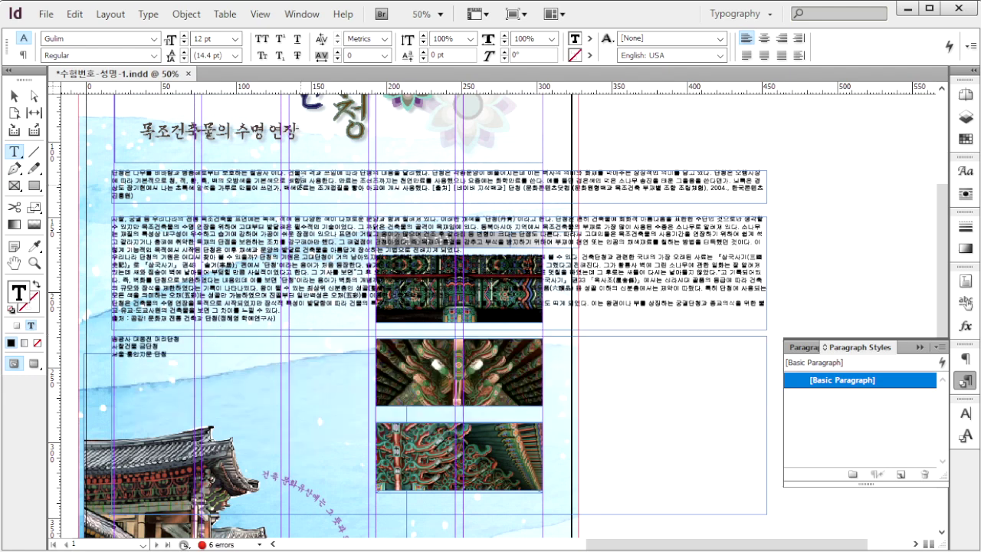
# Step: Open 1급-5.txt from the Image folder in Notepad, review its paragraph divisions, and return to the first text frame in InDesign
pyautogui.hotkey('alt', 'Tab')
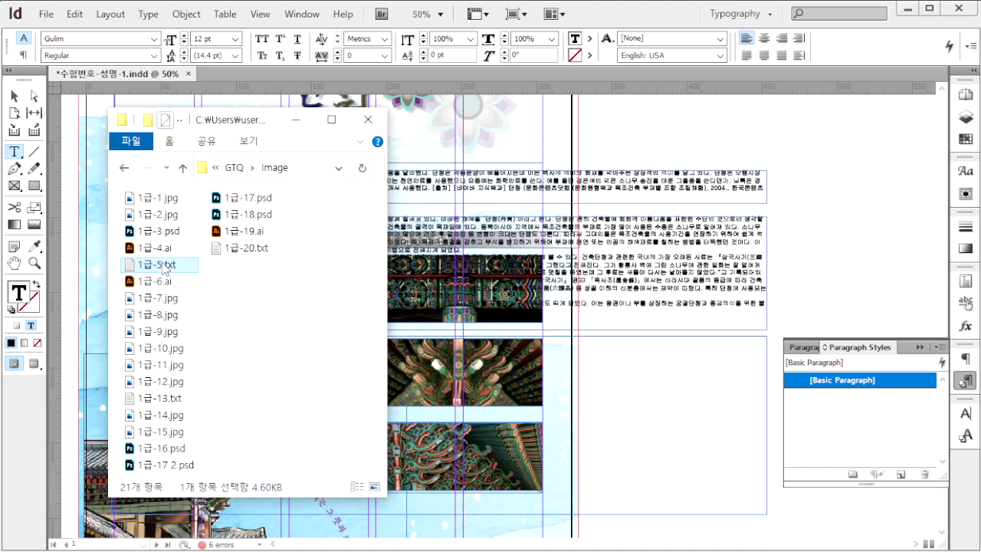
pyautogui.doubleClick(159, 264)
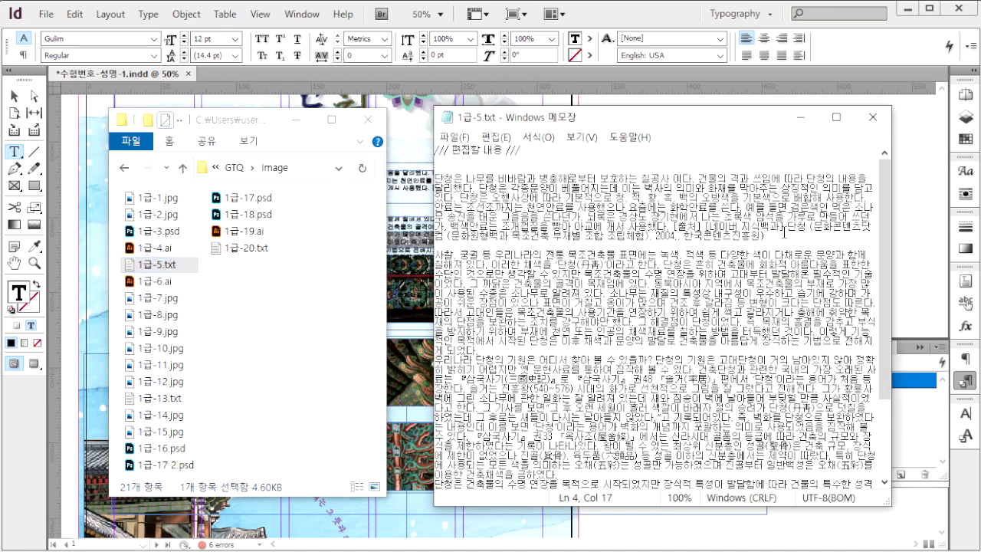
pyautogui.moveTo(779, 239); pyautogui.dragTo(434, 178)
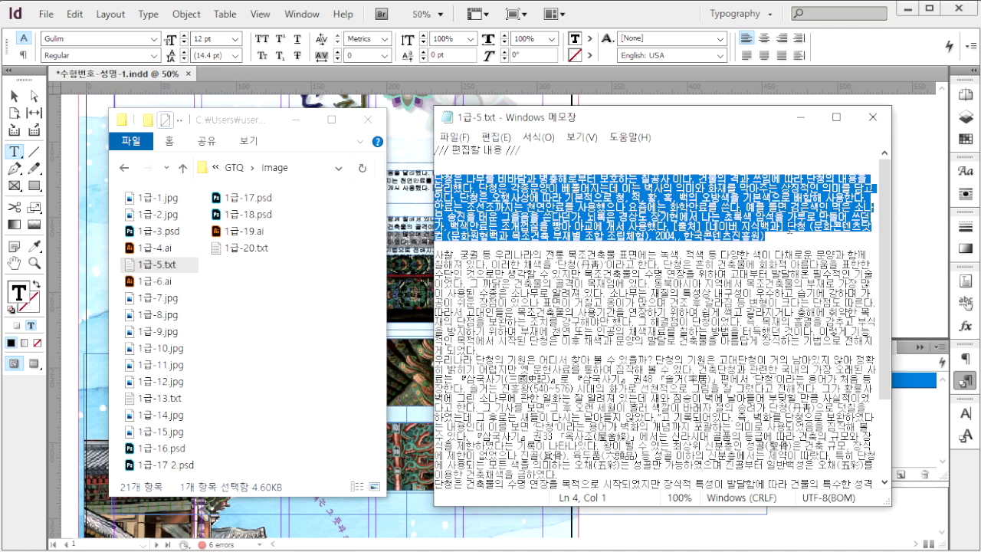
pyautogui.click(716, 291)
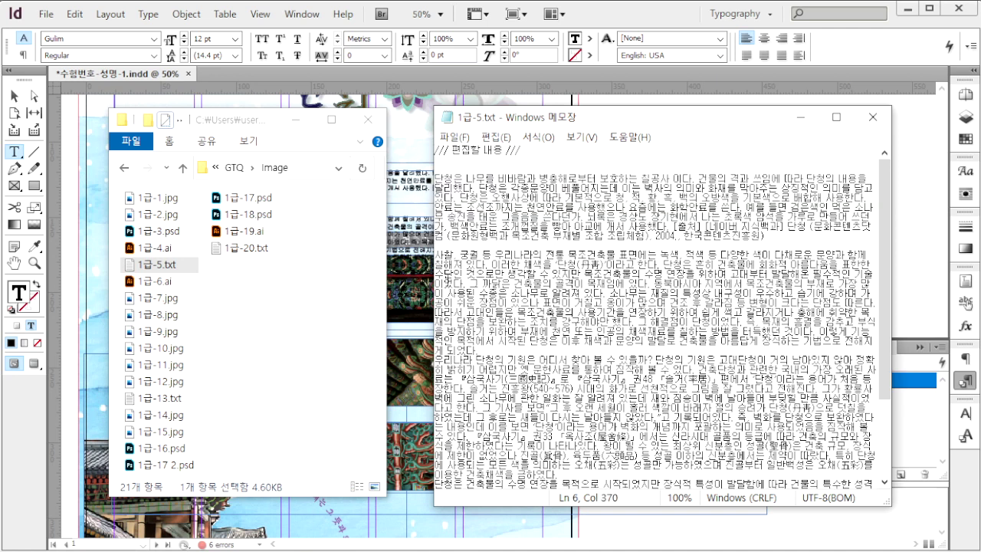
pyautogui.moveTo(436, 254); pyautogui.dragTo(665, 330)
pyautogui.scroll(-3, 665, 330)
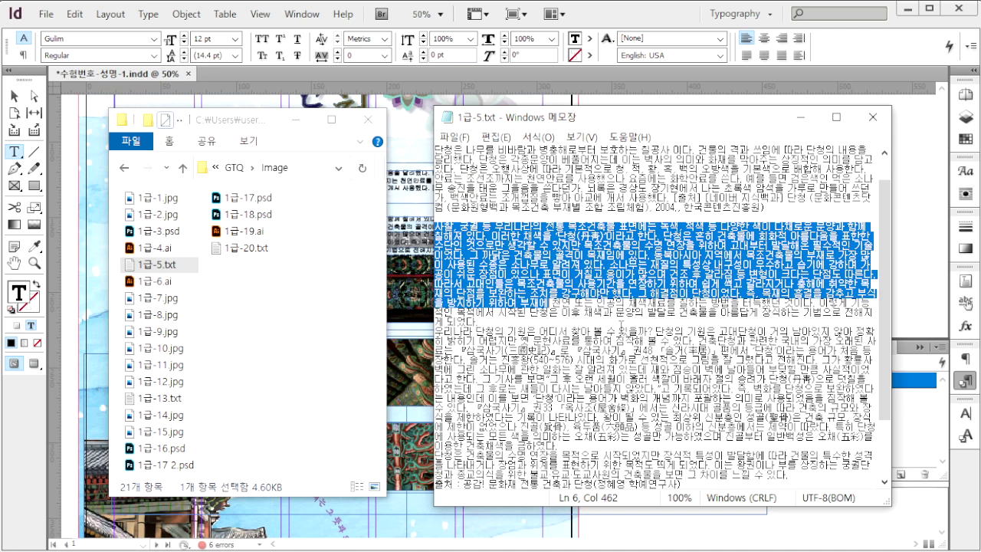
pyautogui.click(671, 343)
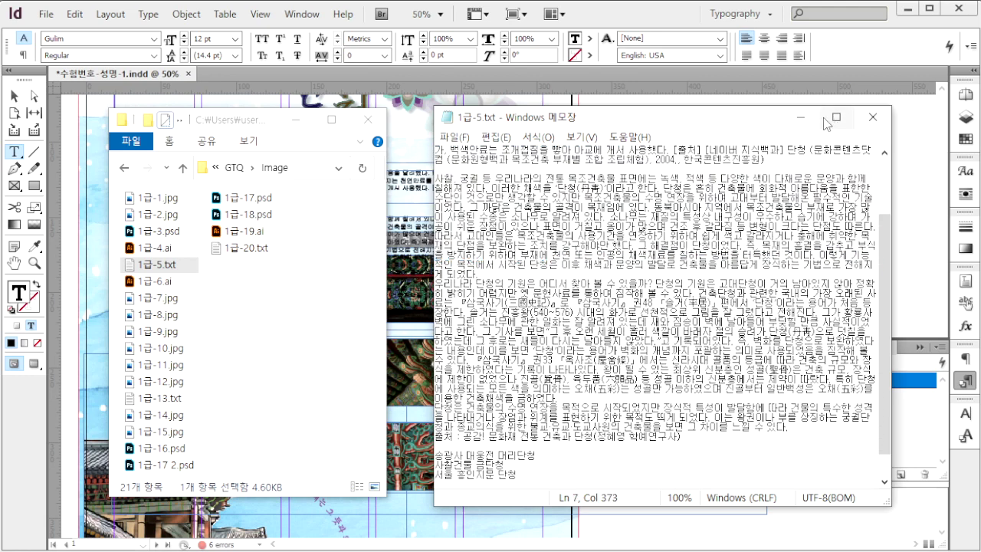
pyautogui.scroll(1, 793, 270)
pyautogui.scroll(3, 662, 318)
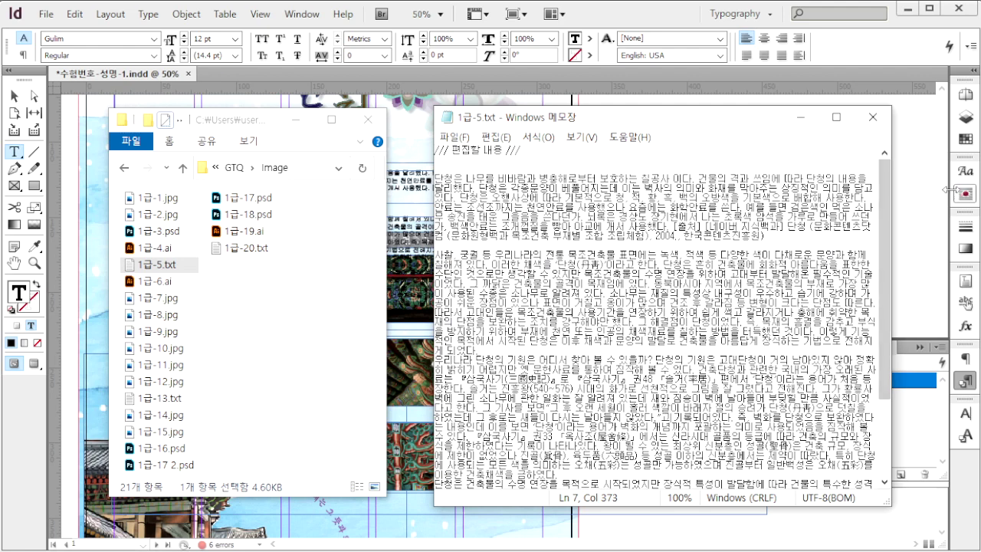
pyautogui.click(804, 123)
pyautogui.click(646, 187)
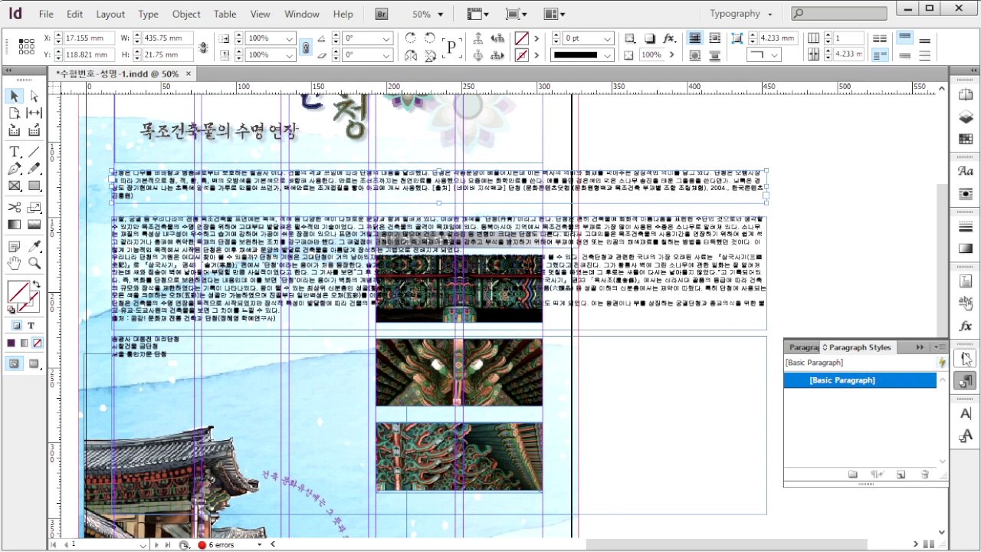
# Step: Create a new paragraph style named 본문1 and set its font family to Dotum
pyautogui.click(941, 348)
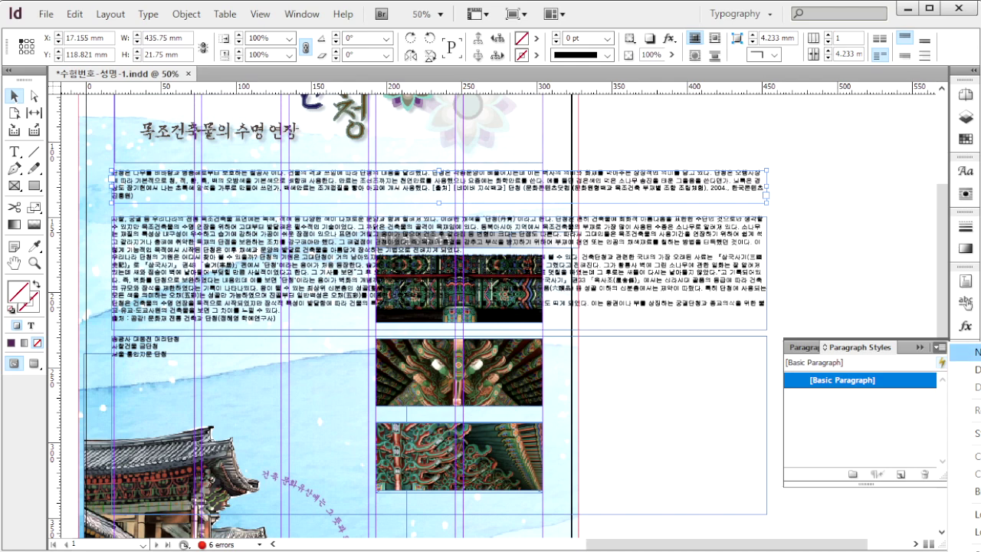
pyautogui.click(965, 352)
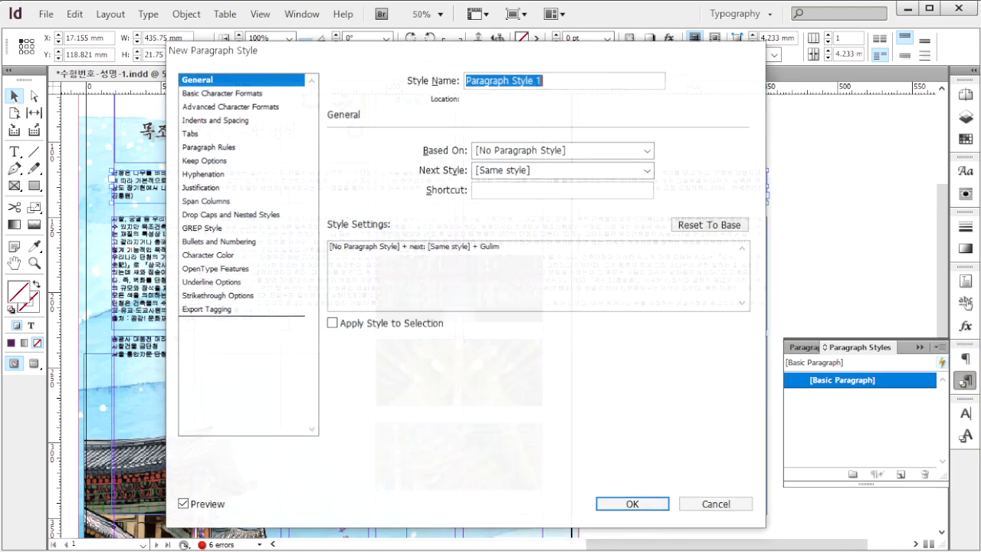
pyautogui.click(227, 94)
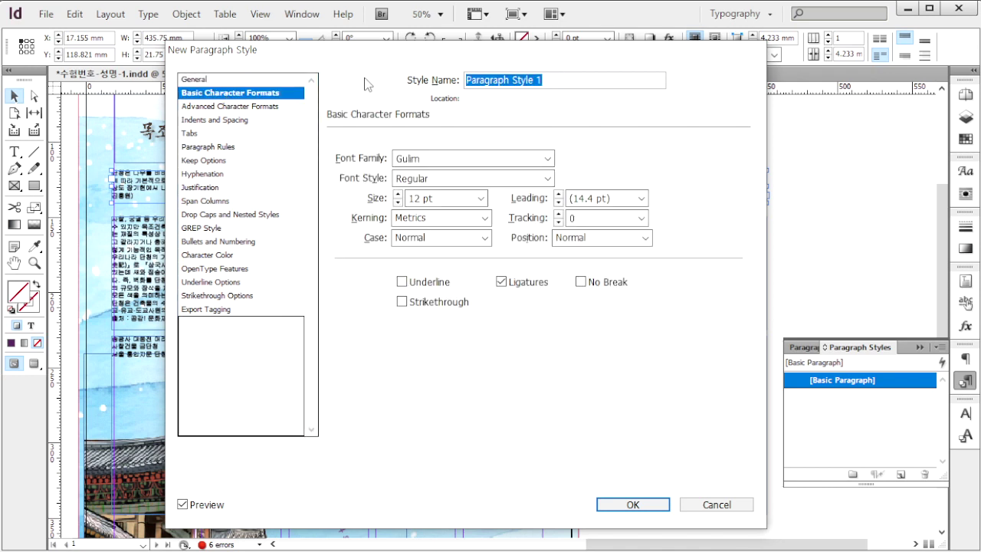
pyautogui.write('ㄹ')
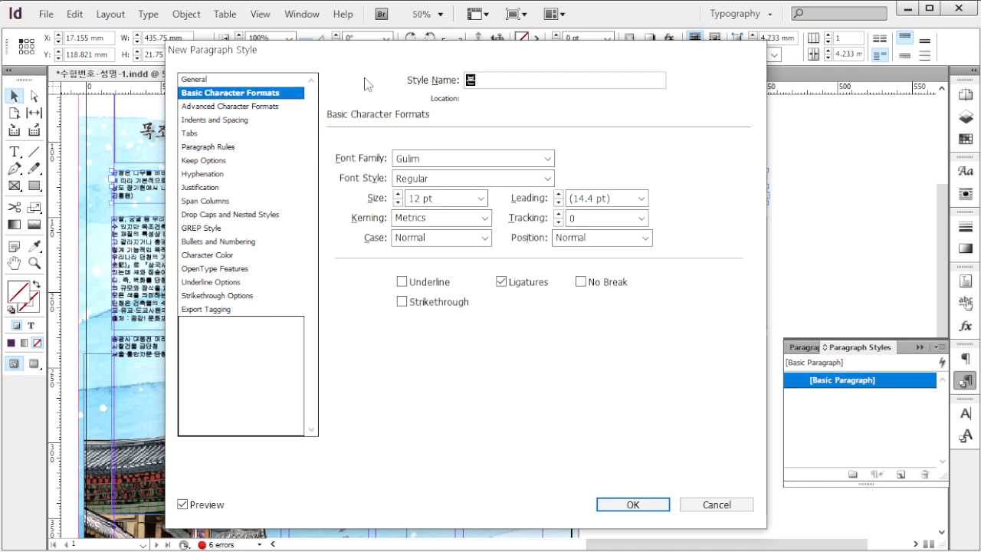
pyautogui.write('문1')
pyautogui.click(543, 159)
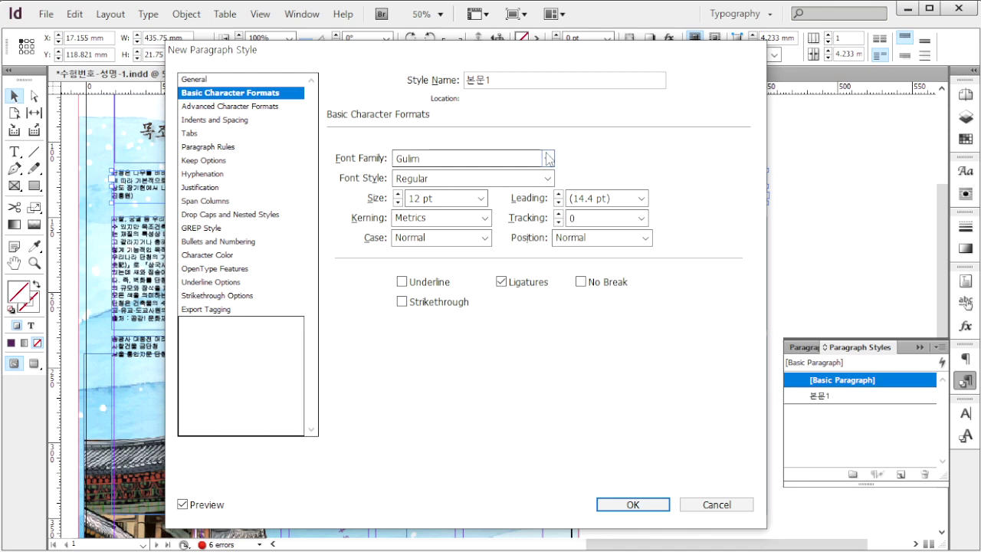
pyautogui.click(548, 158)
pyautogui.click(593, 137)
pyautogui.click(548, 159)
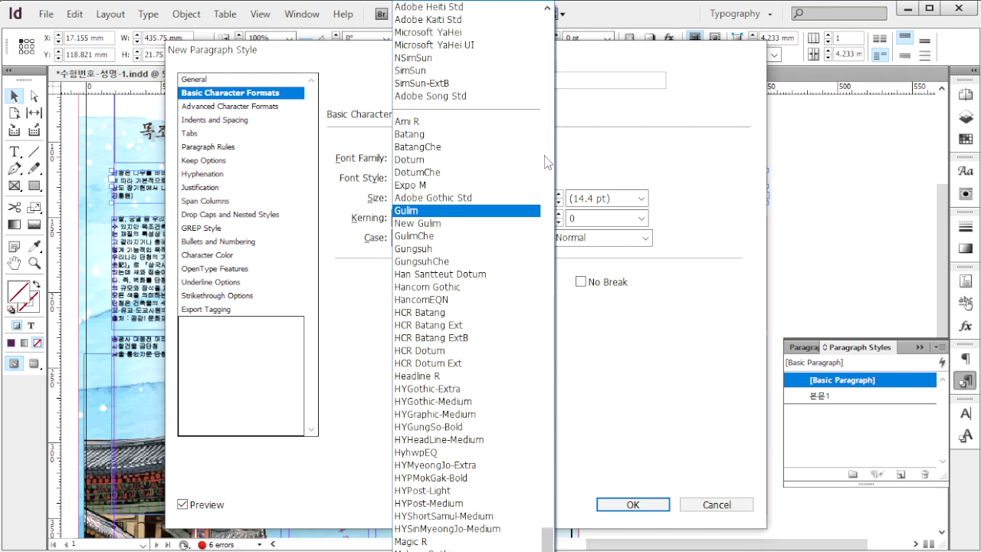
pyautogui.click(431, 160)
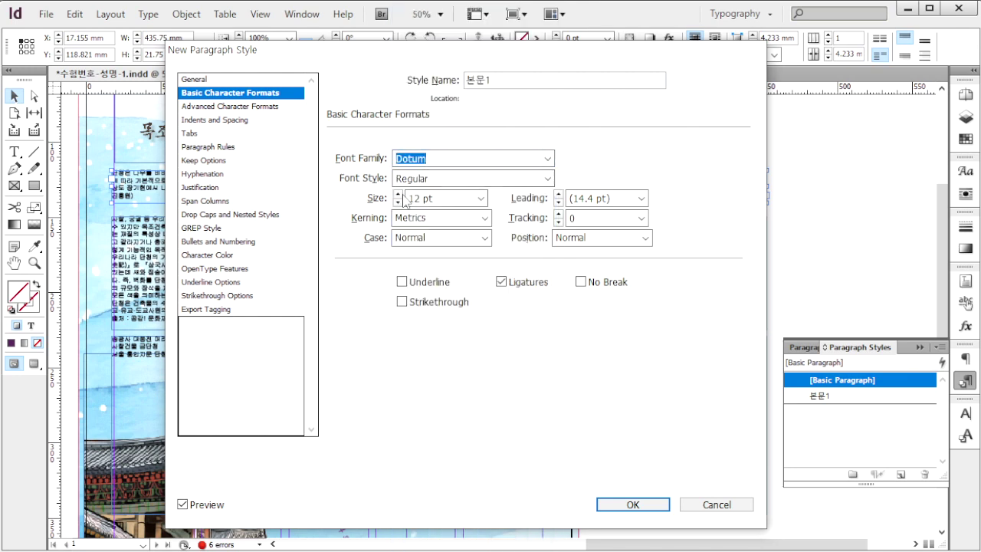
# Step: Set the 본문1 style's size to 13 pt, leading to 24 pt and tracking to -25
pyautogui.click(398, 195)
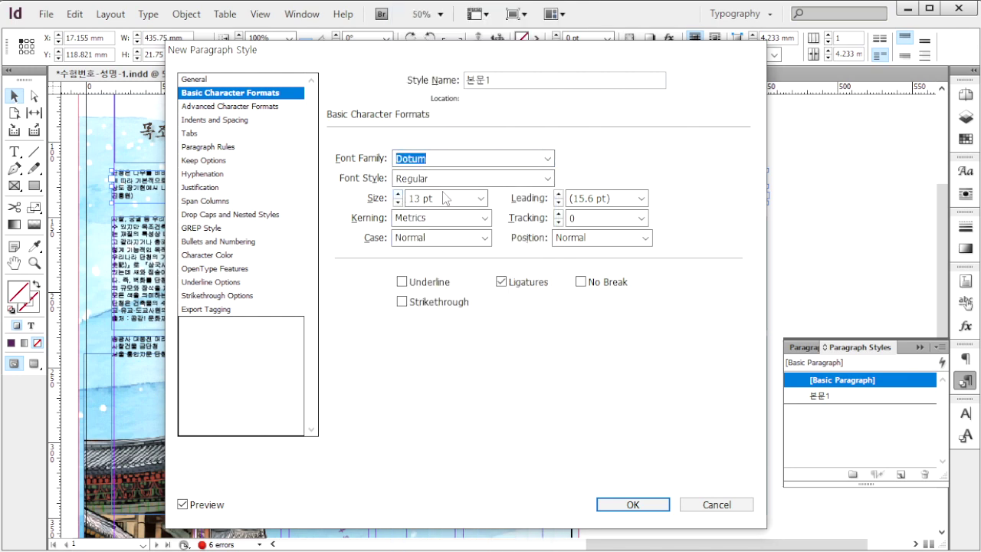
pyautogui.click(641, 198)
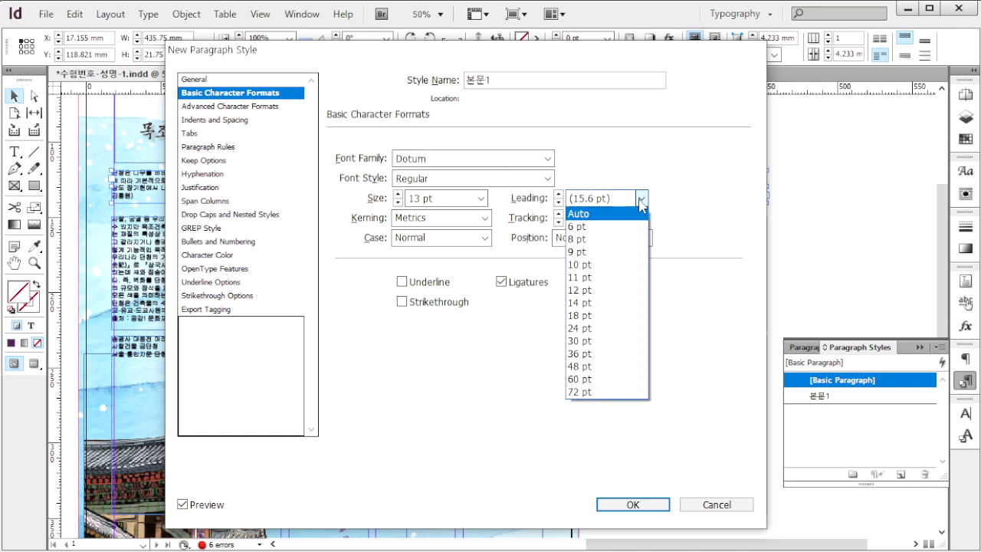
pyautogui.click(602, 329)
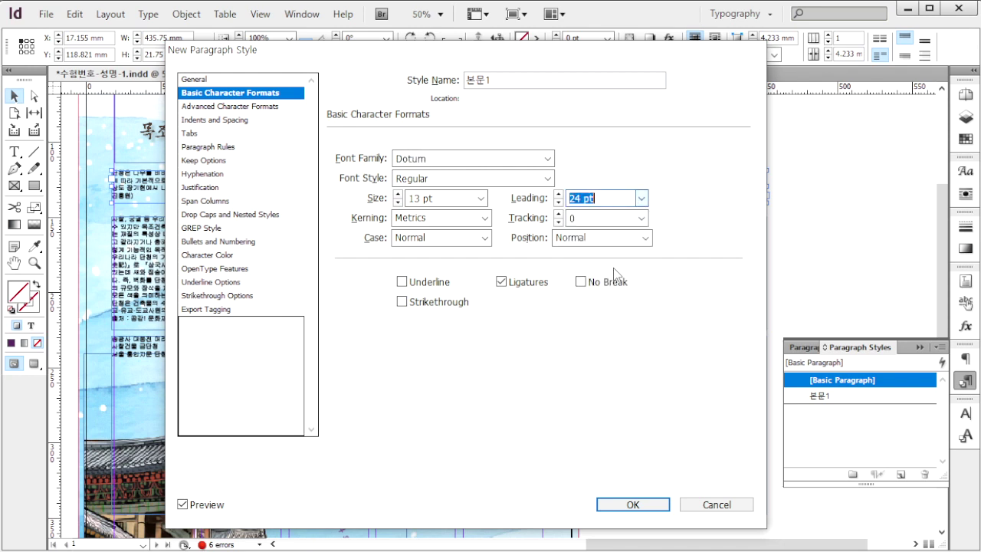
pyautogui.click(643, 218)
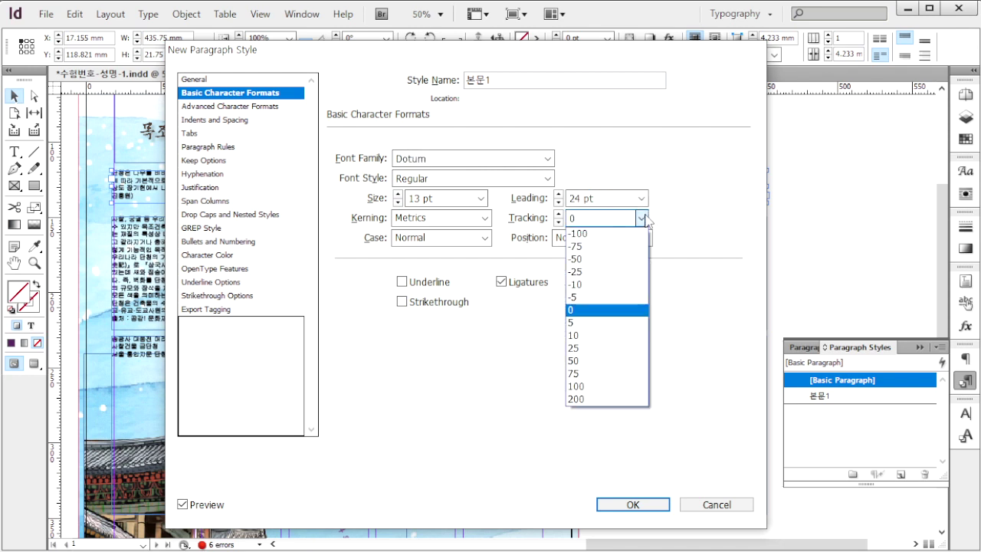
pyautogui.click(596, 272)
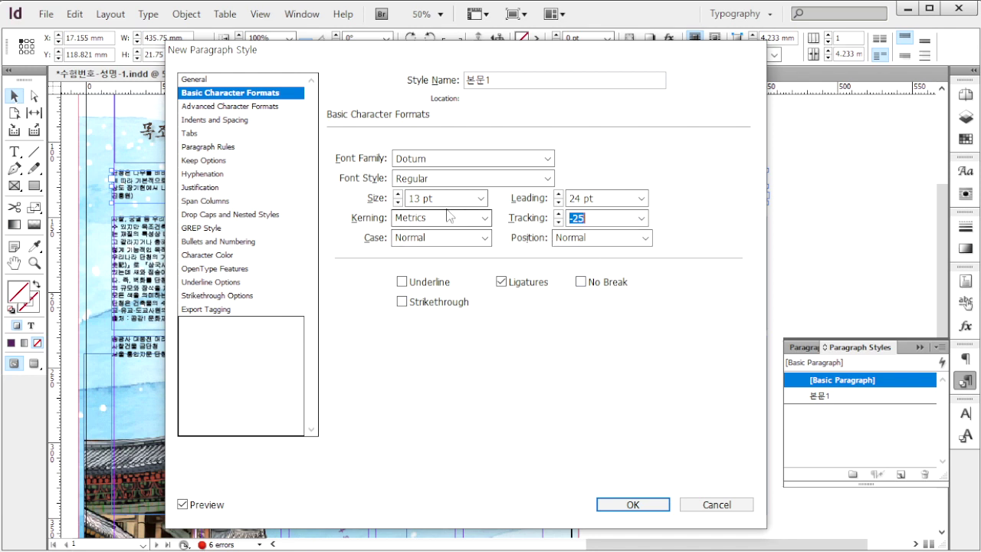
# Step: Give the 본문1 style a one-character drop cap spanning 2 lines
pyautogui.click(244, 215)
pyautogui.click(342, 184)
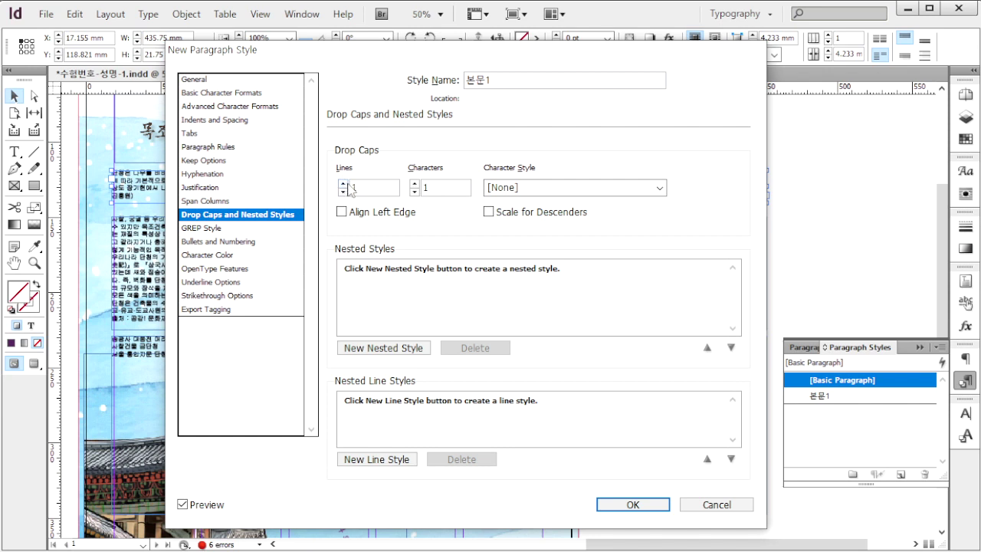
pyautogui.click(343, 183)
# Step: Set the 본문1 character color to C=100 M=100 Y=0 K=0, save the style and apply it to the first text frame
pyautogui.click(227, 256)
pyautogui.click(581, 220)
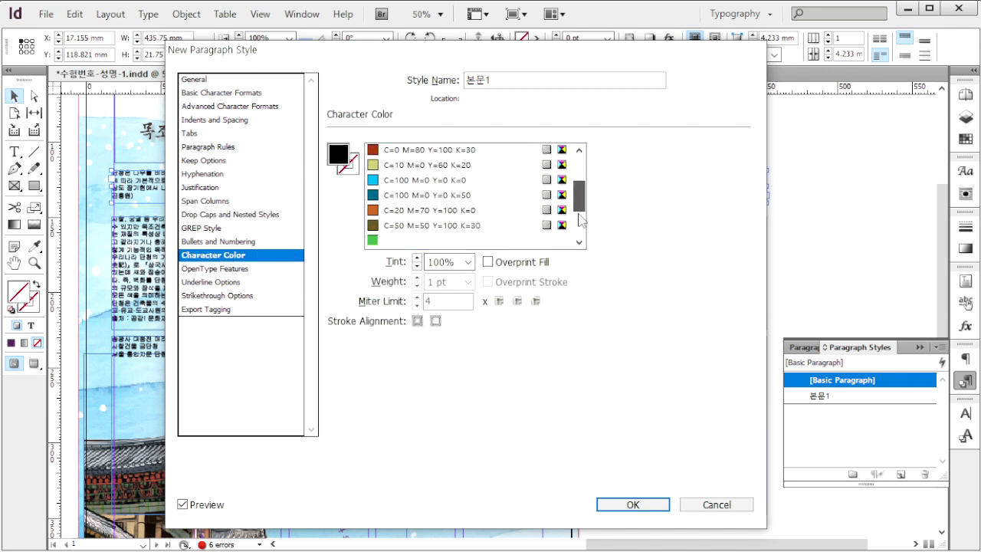
pyautogui.click(581, 220)
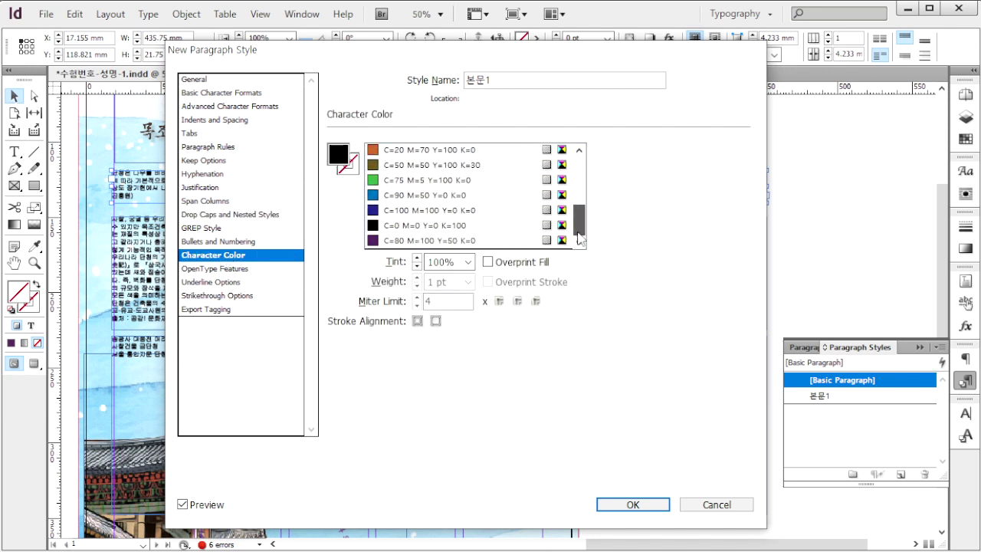
pyautogui.click(432, 210)
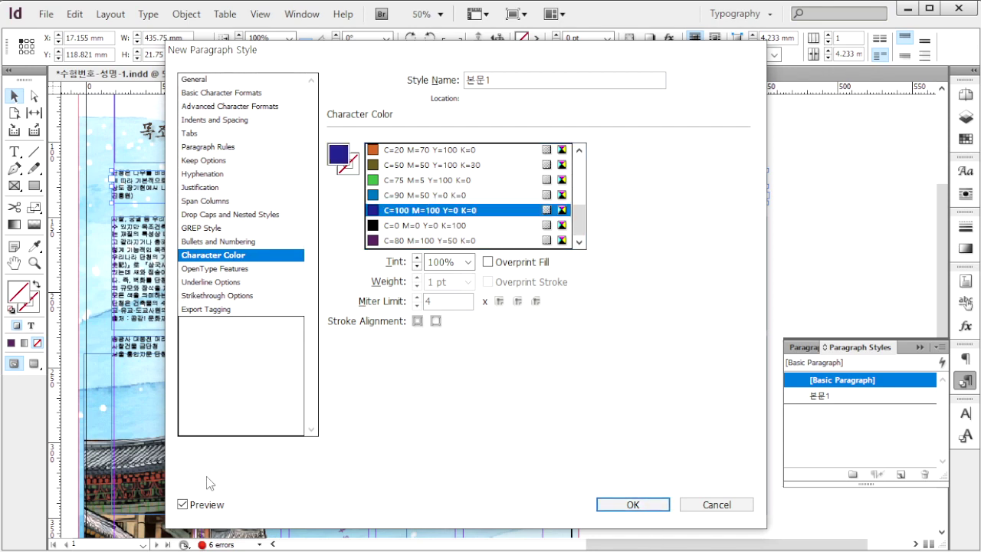
pyautogui.click(633, 503)
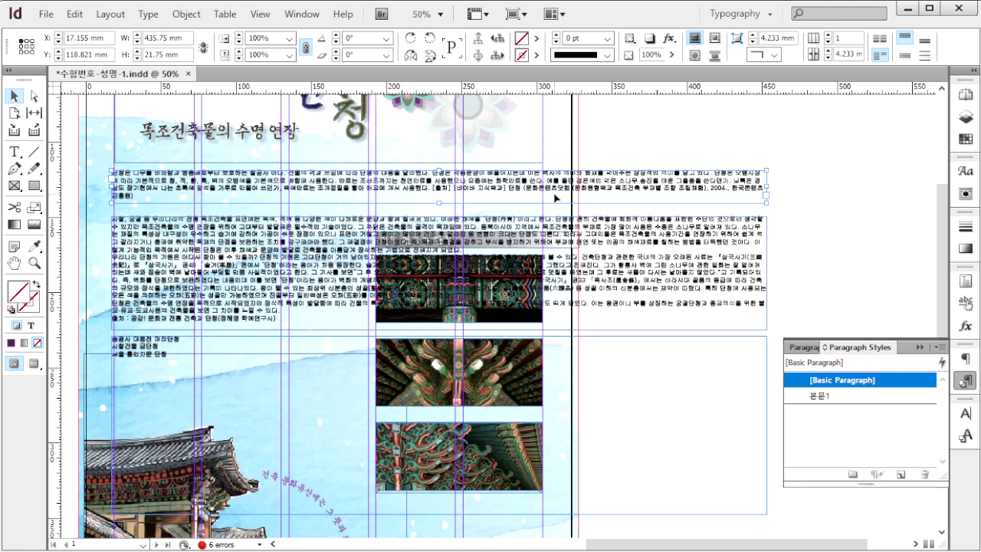
pyautogui.click(847, 397)
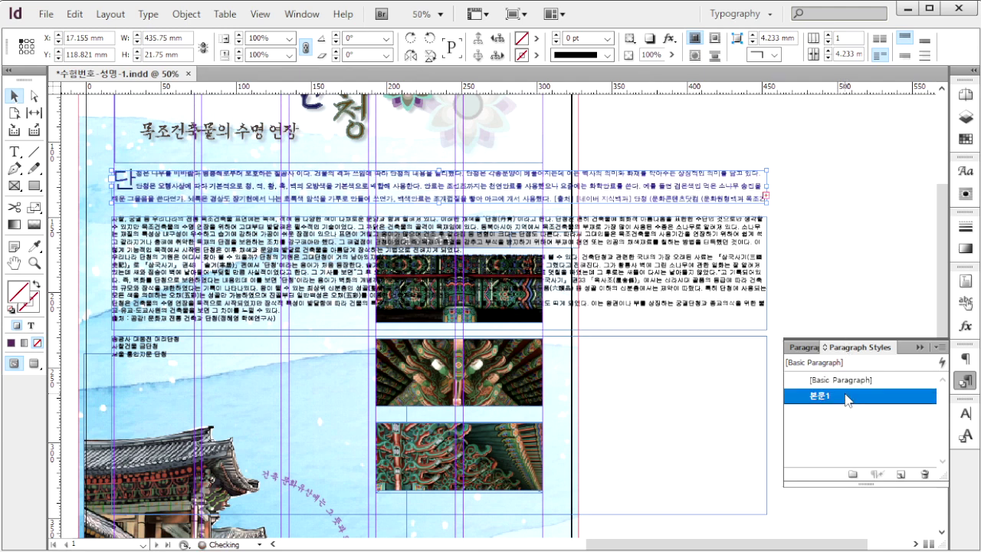
# Step: With the second text frame selected, create a new paragraph style named 본문2 with the Batang font family
pyautogui.click(521, 230)
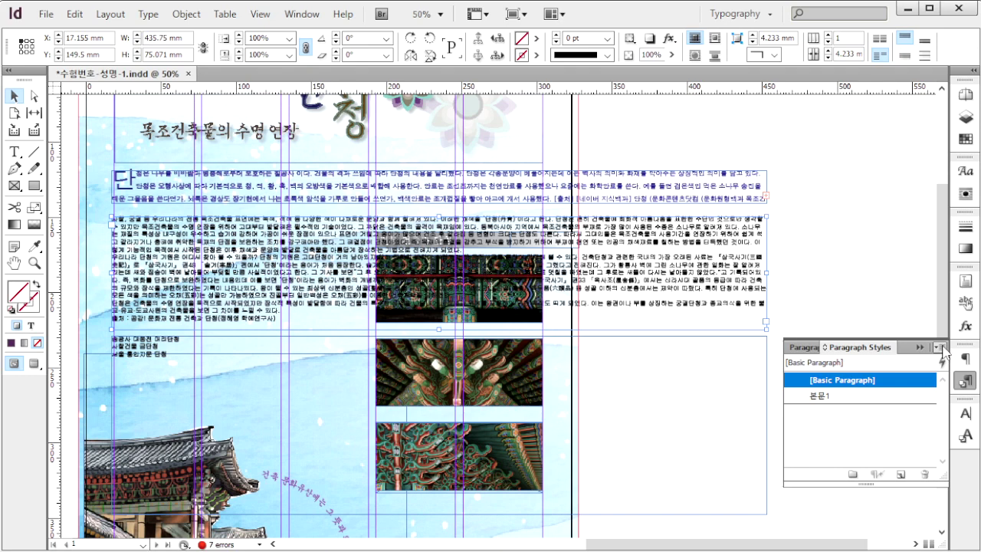
pyautogui.click(941, 348)
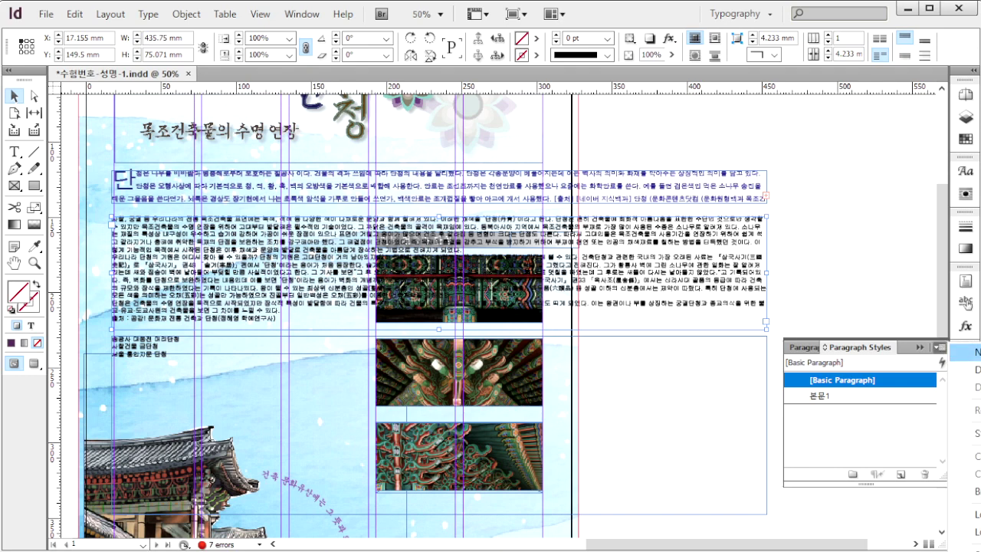
pyautogui.click(967, 352)
pyautogui.click(261, 93)
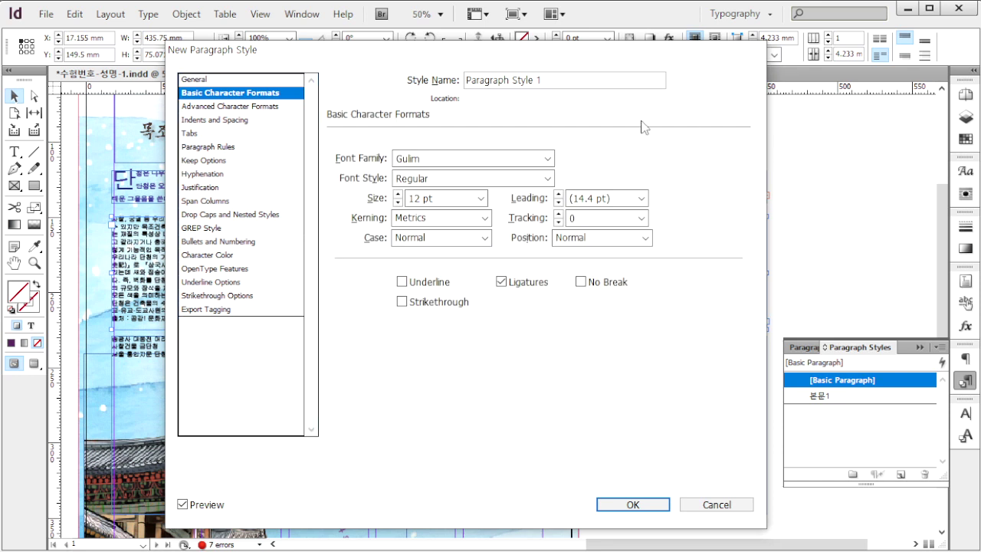
pyautogui.click(561, 82)
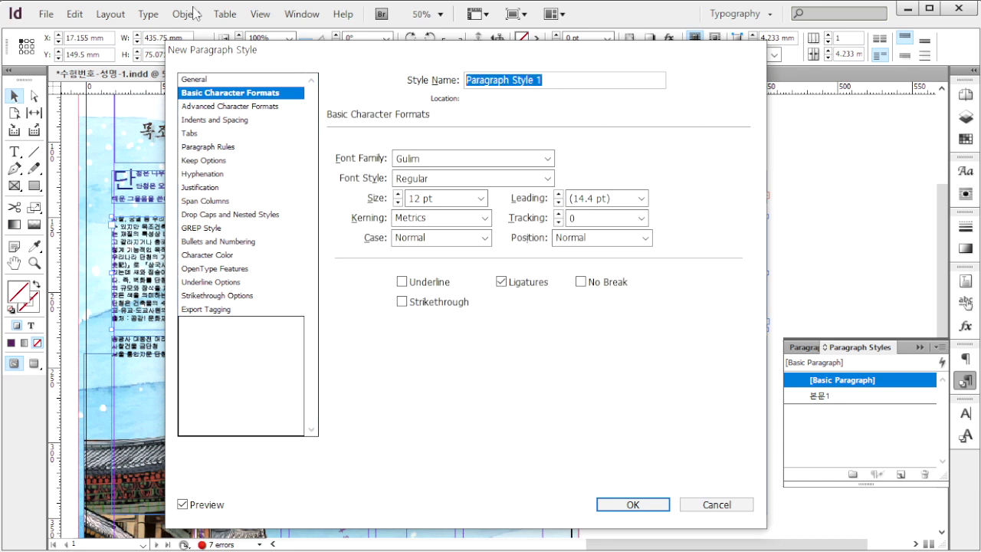
pyautogui.write('본문2')
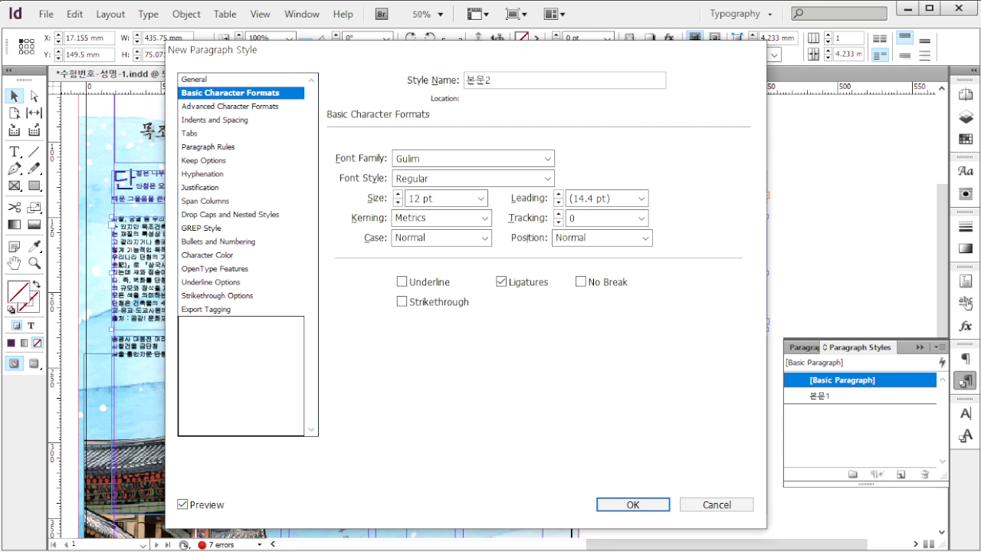
pyautogui.click(548, 159)
pyautogui.click(435, 136)
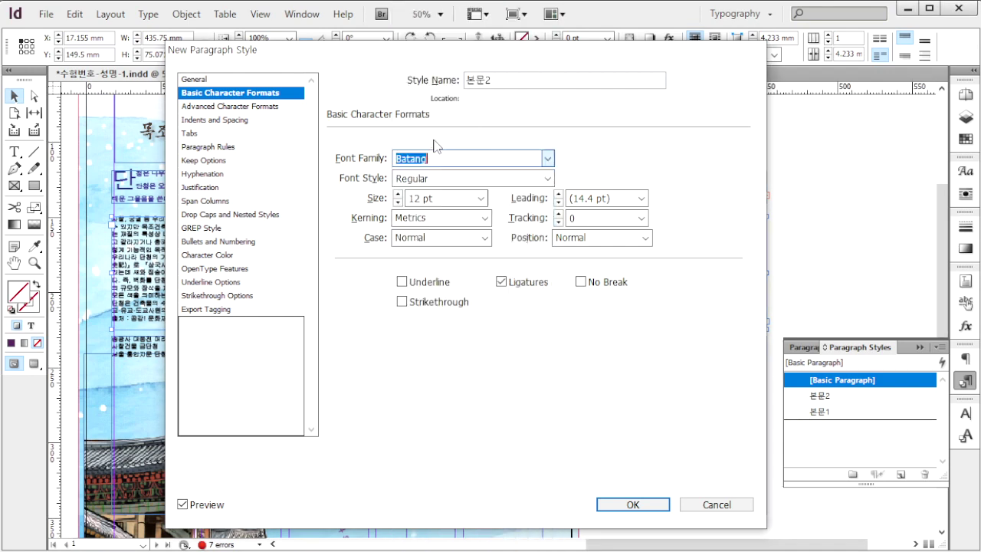
# Step: Set the 본문2 style's size to 11 pt, leading to 20 pt and tracking to -45
pyautogui.click(642, 198)
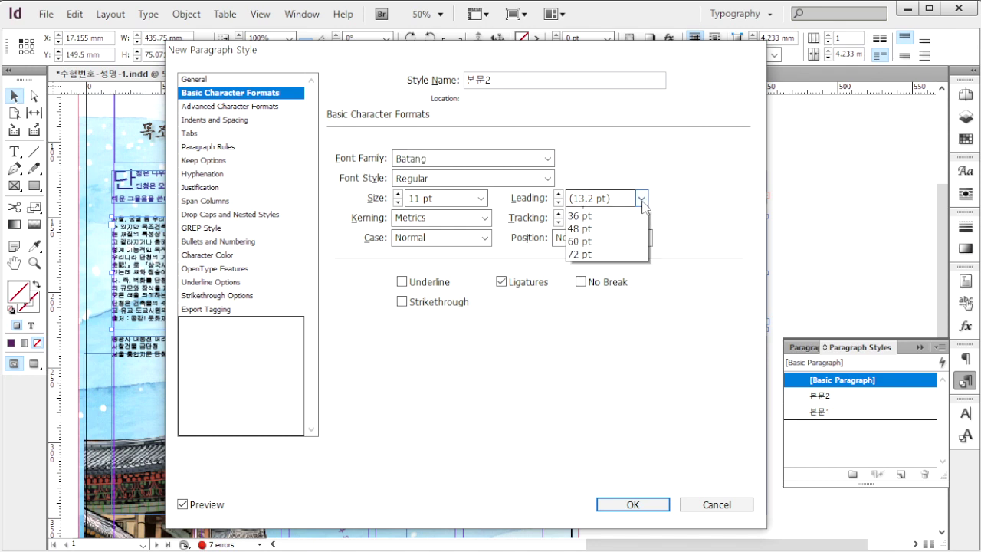
pyautogui.click(642, 198)
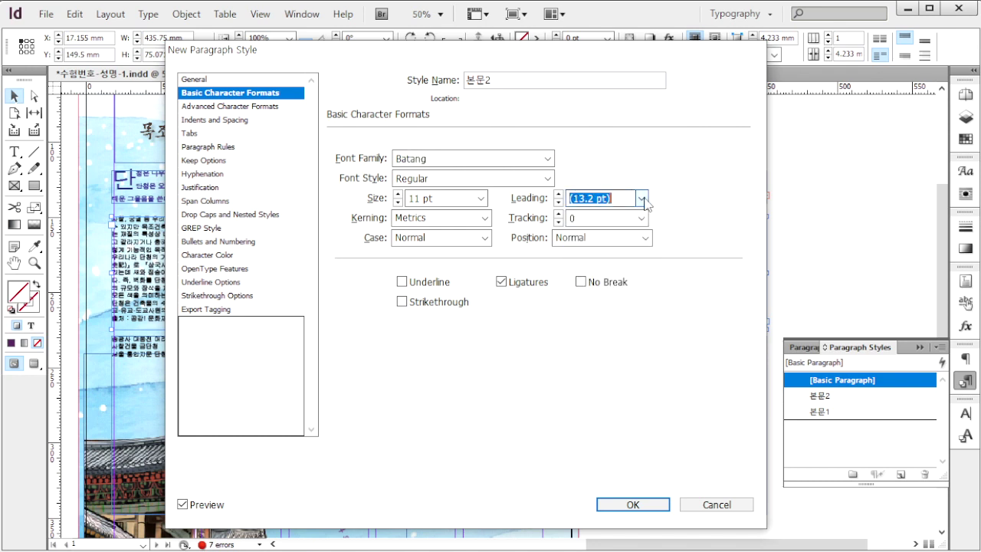
pyautogui.write('20')
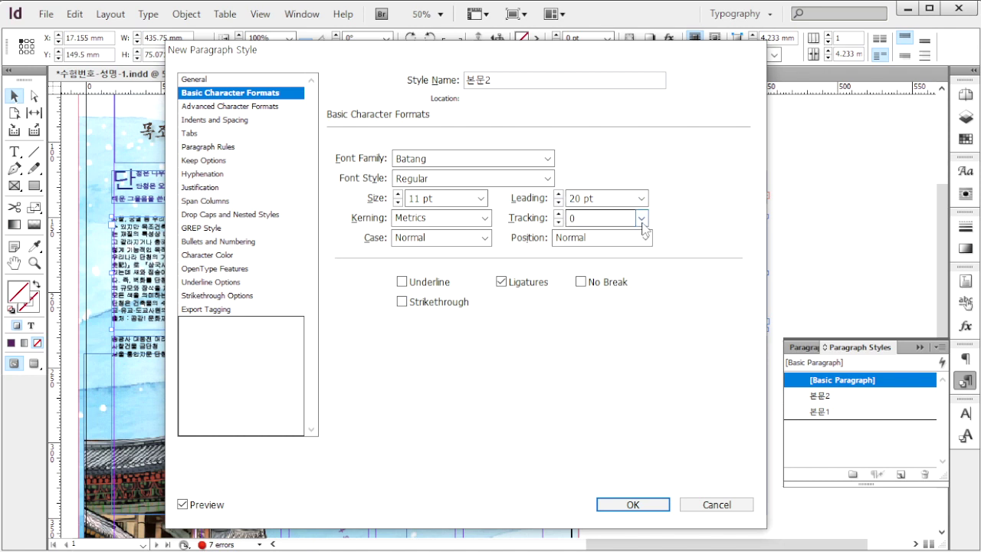
pyautogui.click(641, 219)
pyautogui.click(629, 271)
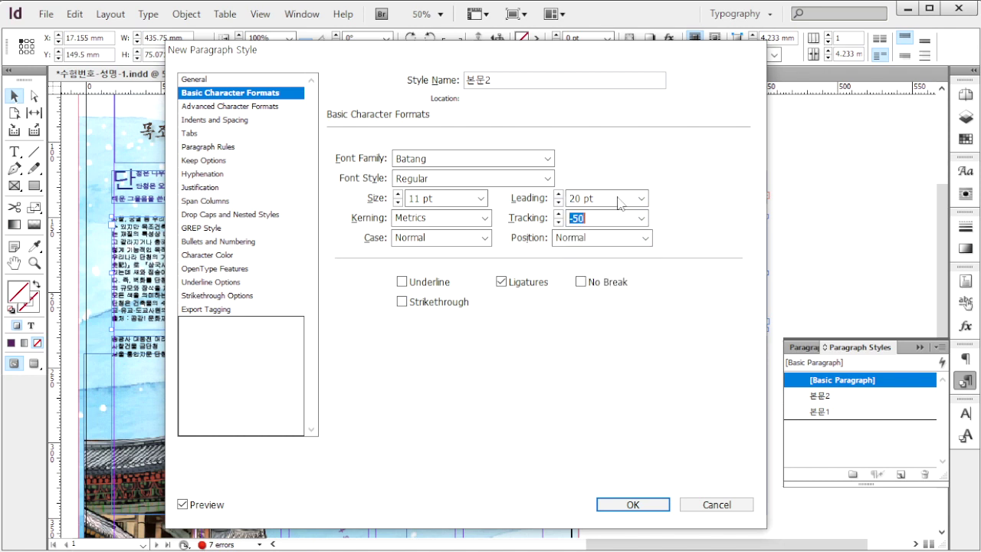
pyautogui.write('-45')
# Step: Set the 본문2 character color to C=0 M=0 Y=0 K=100 and save the style
pyautogui.click(224, 254)
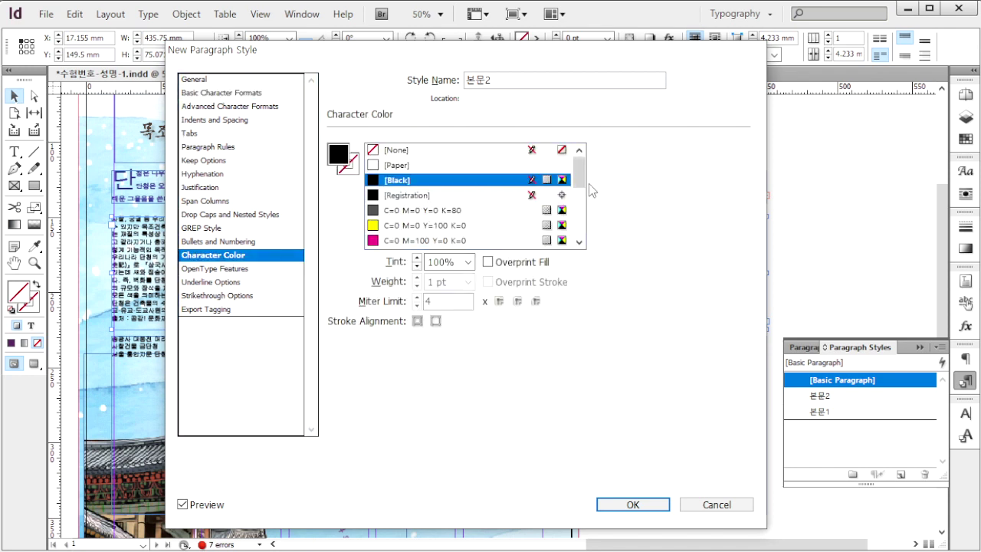
pyautogui.moveTo(579, 172); pyautogui.dragTo(581, 222)
pyautogui.click(462, 227)
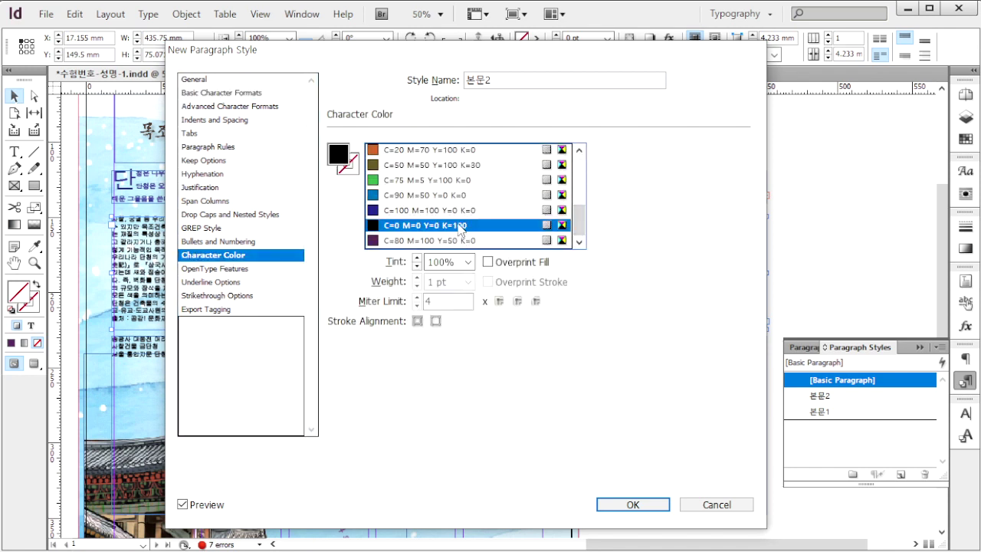
pyautogui.click(632, 504)
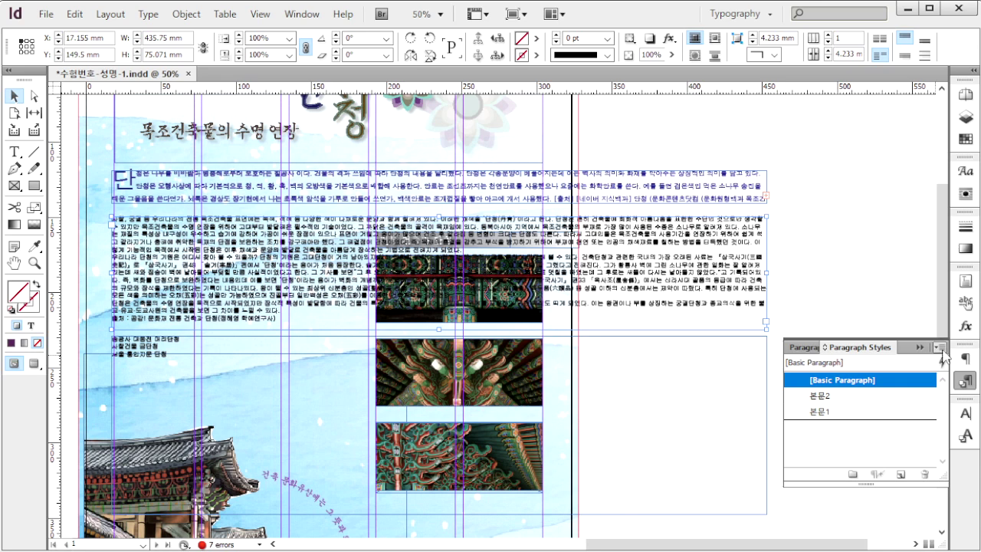
# Step: Create a new paragraph style named 캡션 with the Dotum font family
pyautogui.click(941, 348)
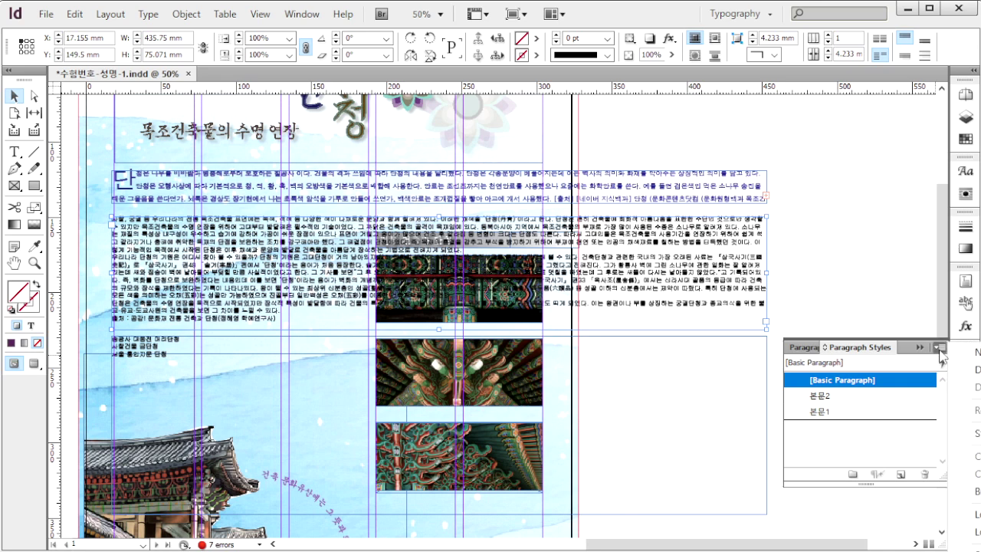
pyautogui.click(968, 352)
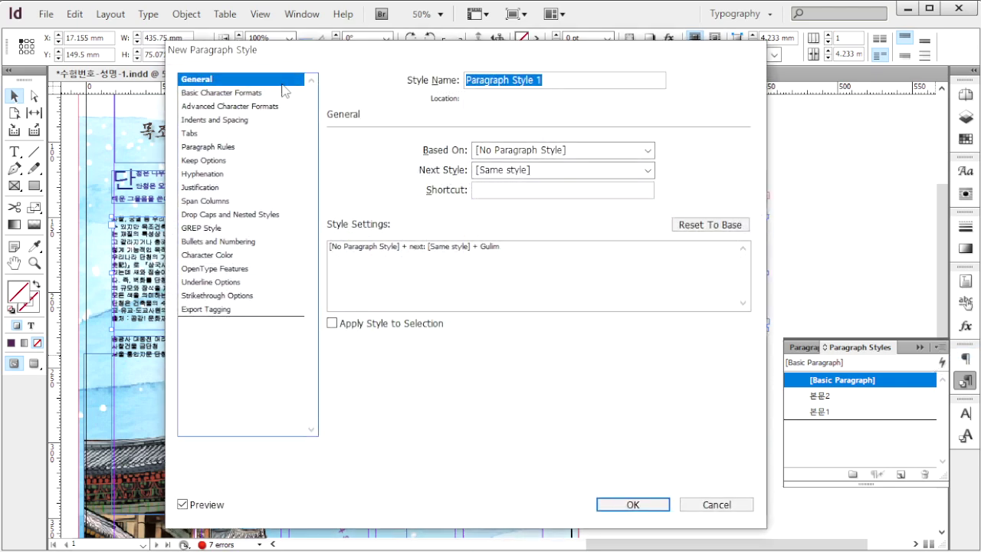
pyautogui.click(284, 93)
pyautogui.moveTo(573, 82); pyautogui.dragTo(158, 34)
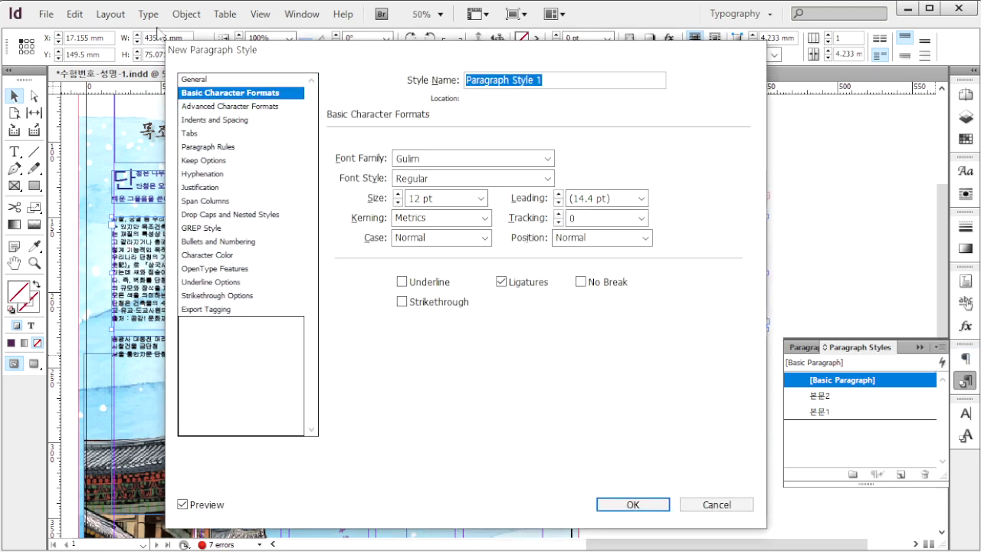
pyautogui.write('ㅂㅂ셔')
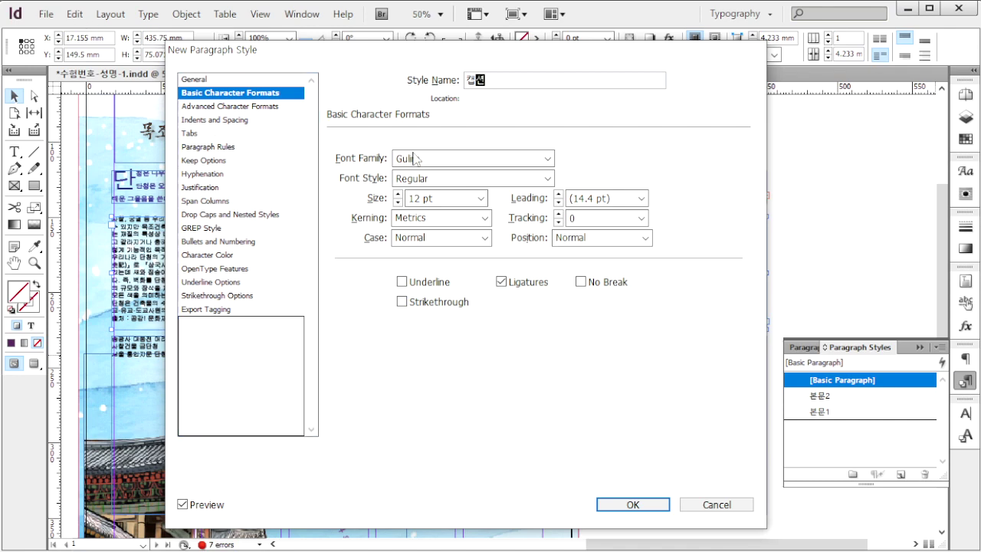
pyautogui.click(551, 159)
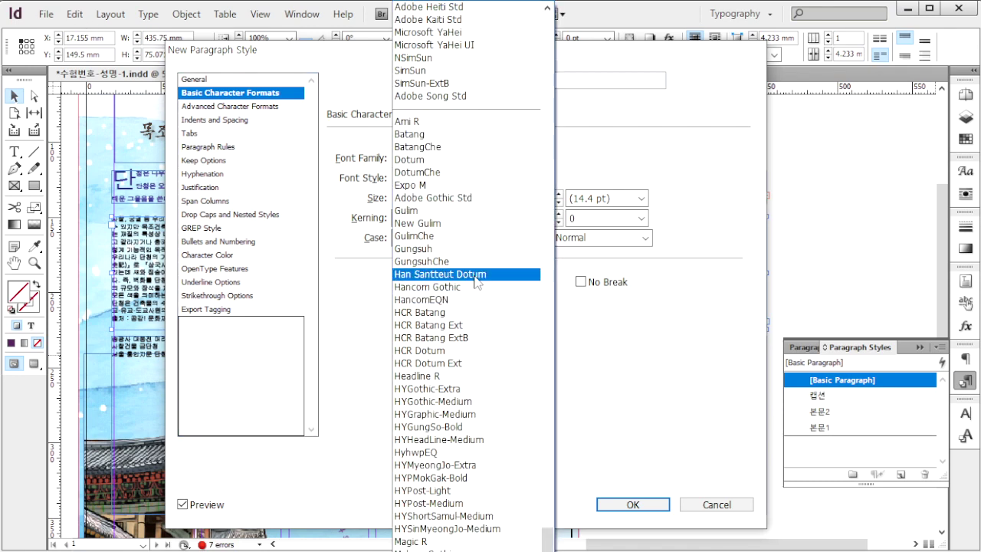
pyautogui.click(452, 159)
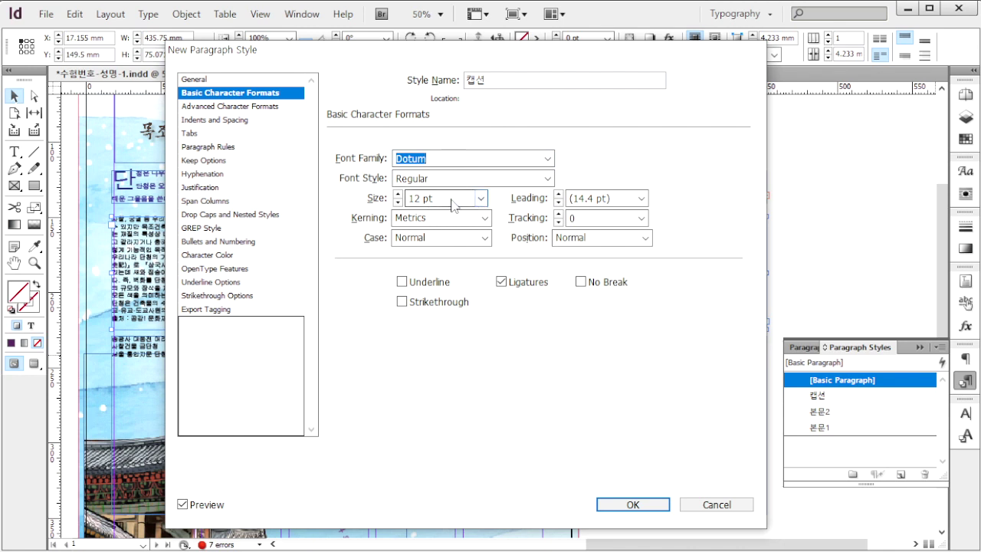
# Step: Set the 캡션 style's leading to 17 pt and its character color to C=80 M=100 Y=50 K=0, and save the style
pyautogui.tripleClick(633, 204)
pyautogui.write('17')
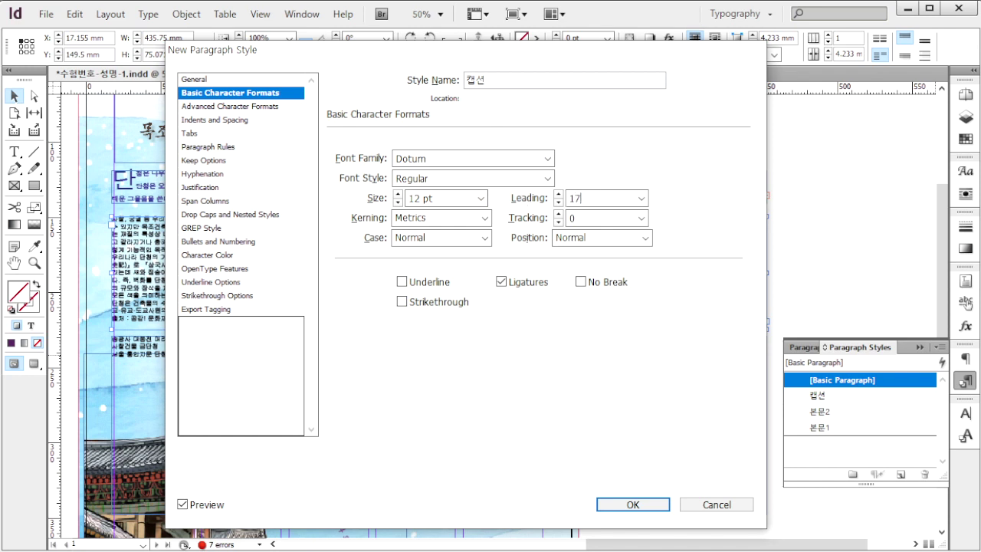
pyautogui.click(214, 255)
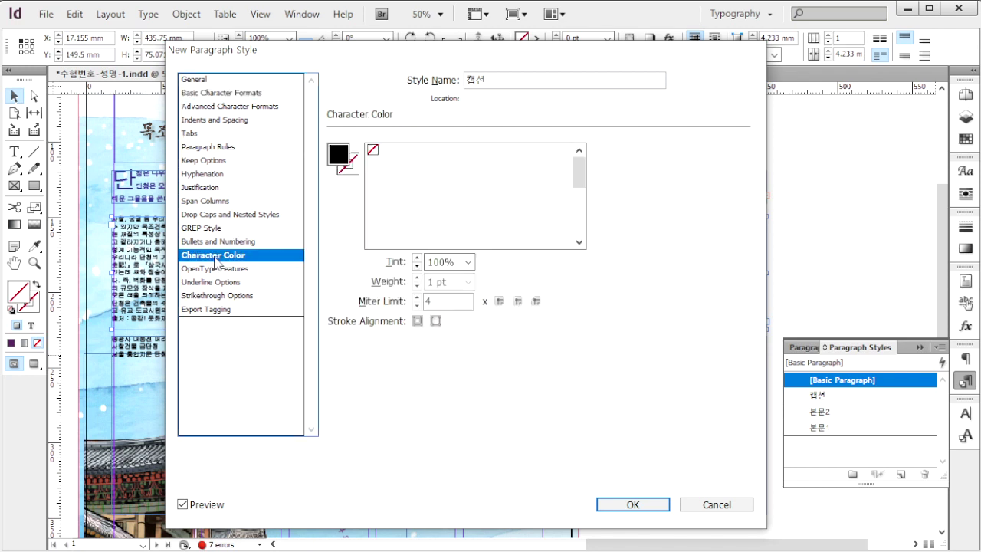
pyautogui.moveTo(581, 175); pyautogui.dragTo(582, 234)
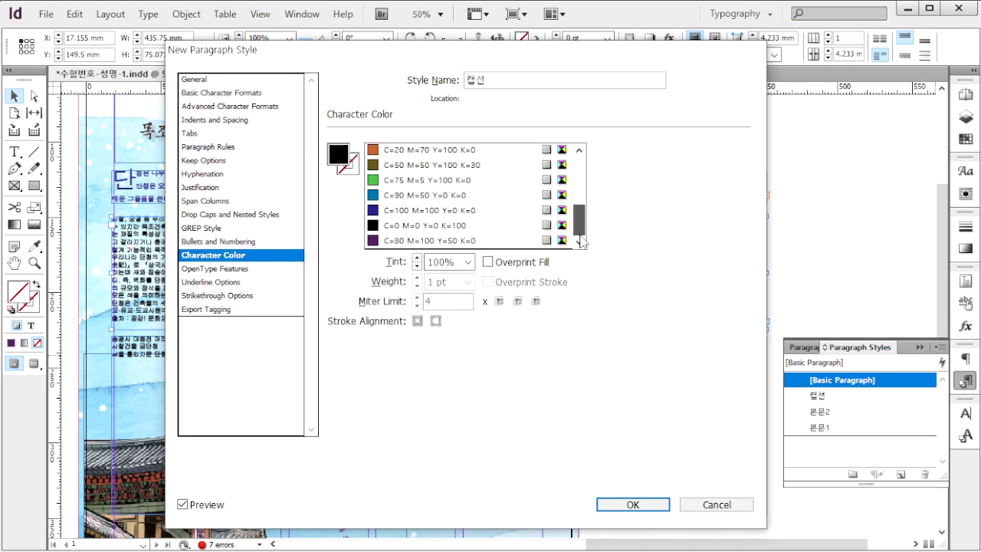
pyautogui.click(438, 242)
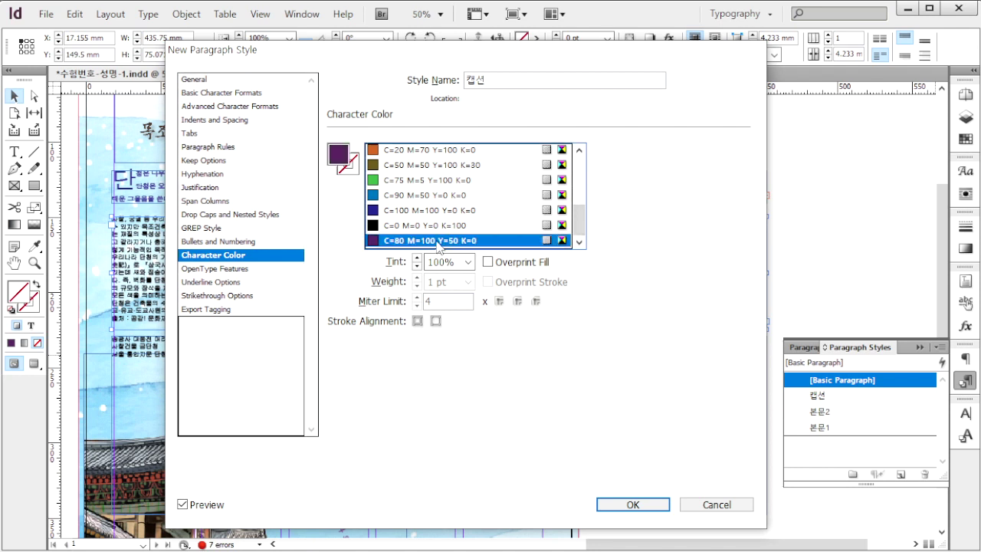
pyautogui.click(659, 507)
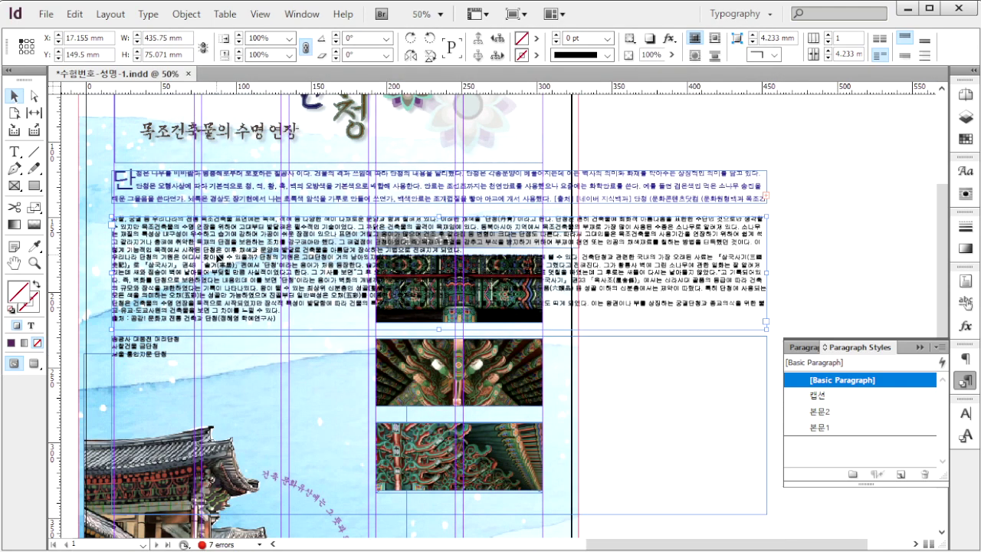
# Step: Apply 본문2 to the second text frame and 캡션 to the caption frame, shortening the caption frame to about 17 mm high
pyautogui.click(802, 245)
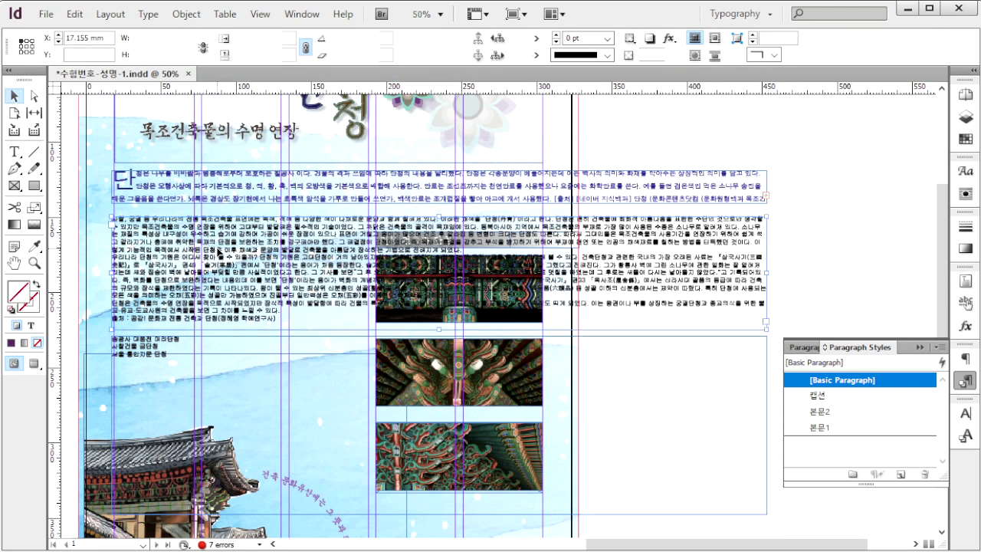
pyautogui.click(872, 414)
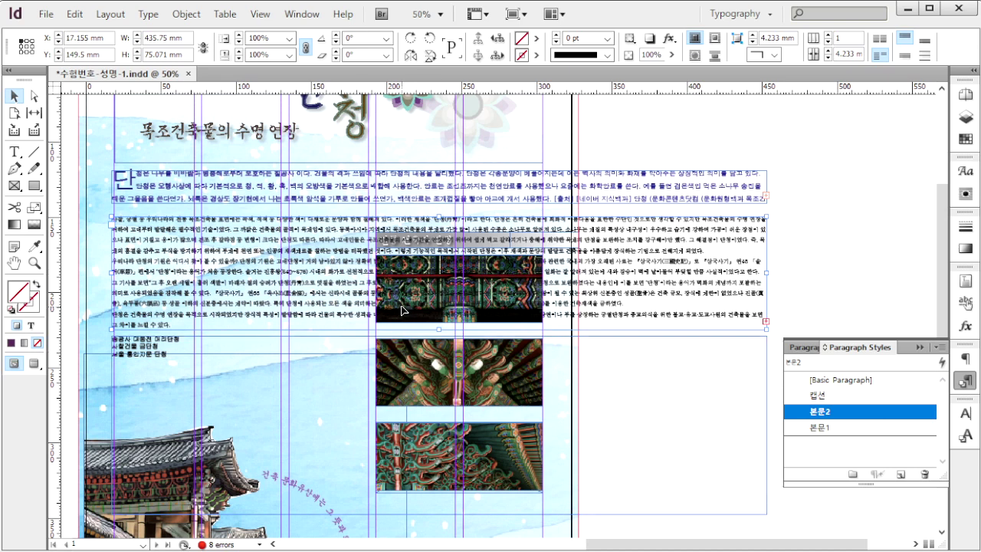
pyautogui.click(157, 357)
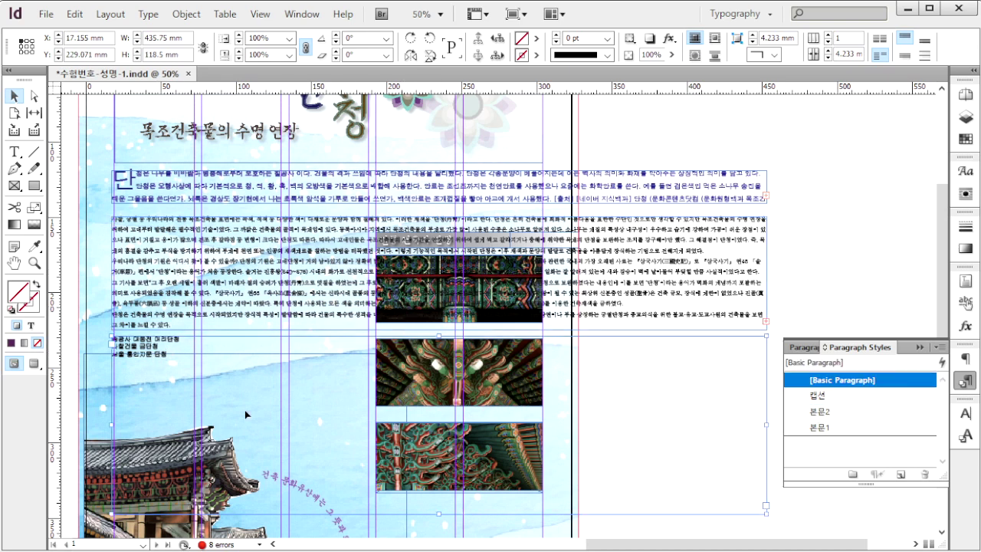
pyautogui.moveTo(441, 513); pyautogui.dragTo(440, 367)
pyautogui.click(834, 396)
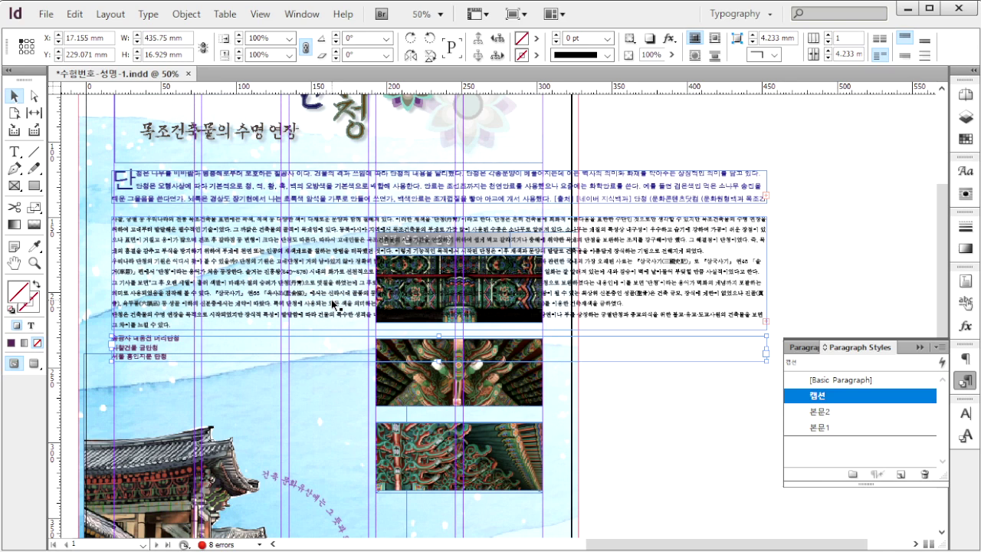
pyautogui.hotkey('ctrl', 'z')
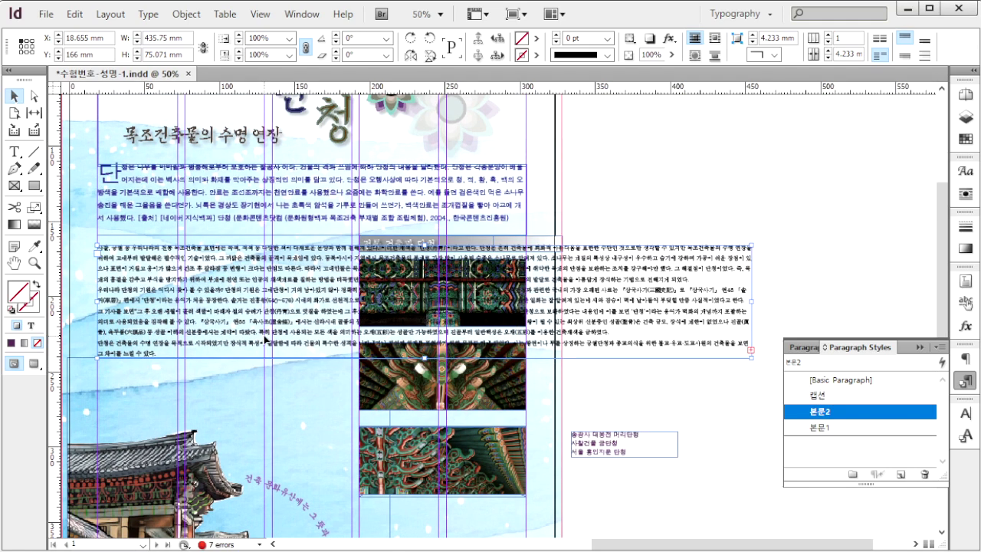
# Step: Divide the 본문2 text frame into three columns with a 5 mm gutter and resize it to about 169.5 × 132.8 mm
pyautogui.click(829, 37)
pyautogui.click(828, 36)
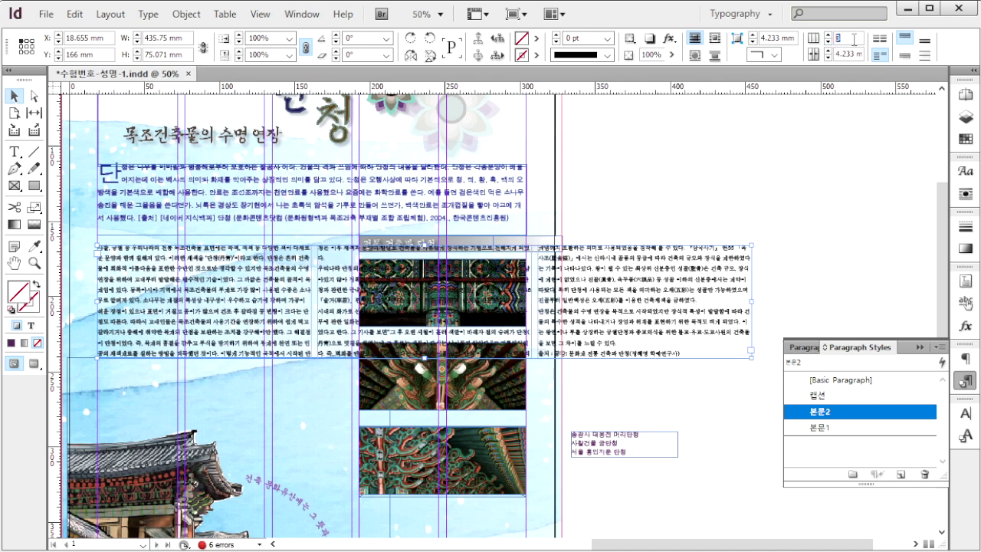
pyautogui.press('Tab')
pyautogui.write('5')
pyautogui.press('Return')
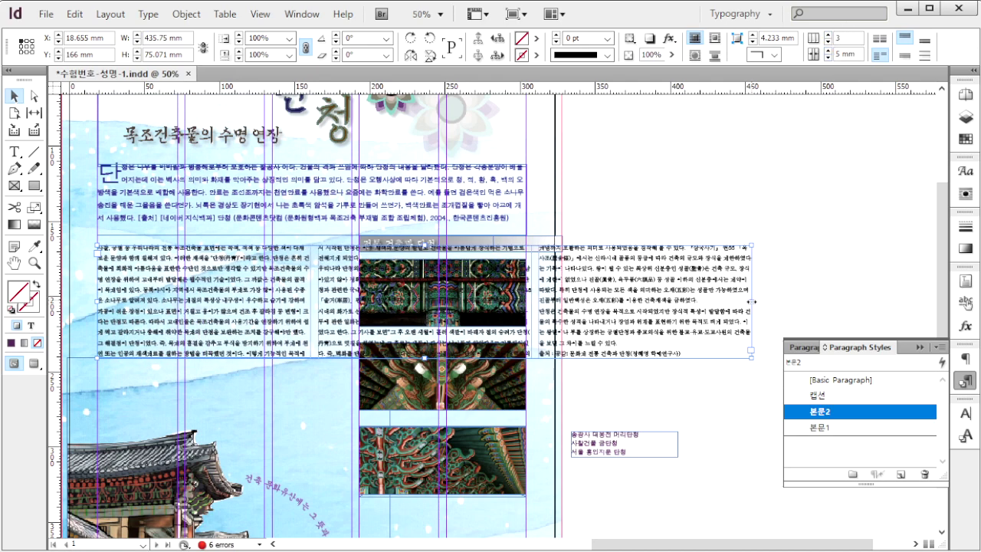
pyautogui.moveTo(751, 302); pyautogui.dragTo(353, 305)
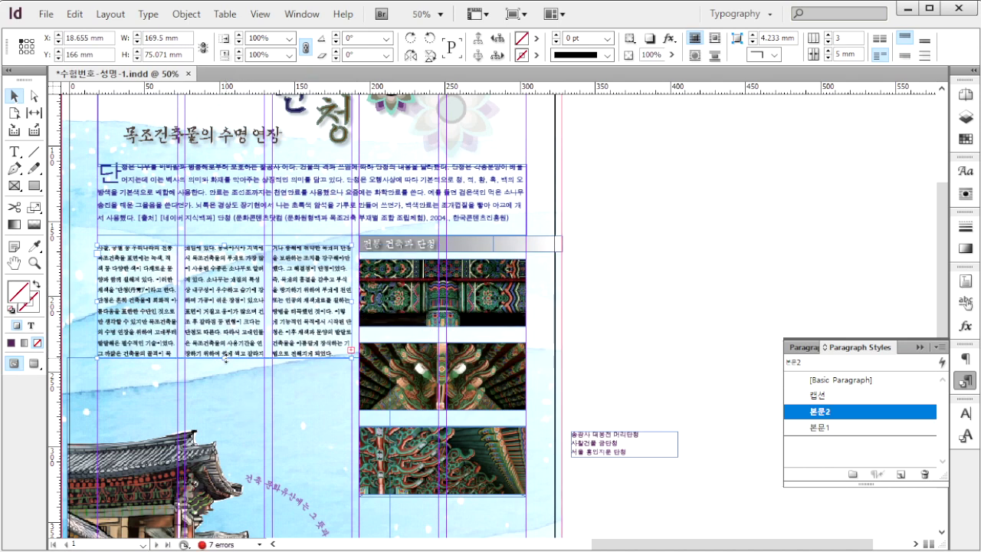
pyautogui.moveTo(228, 357); pyautogui.dragTo(219, 455)
# Step: Thread the overset body text into a new frame of about 112 × 111 mm below the third photo, with two columns and a 5 mm gutter
pyautogui.scroll(-3, 219, 455)
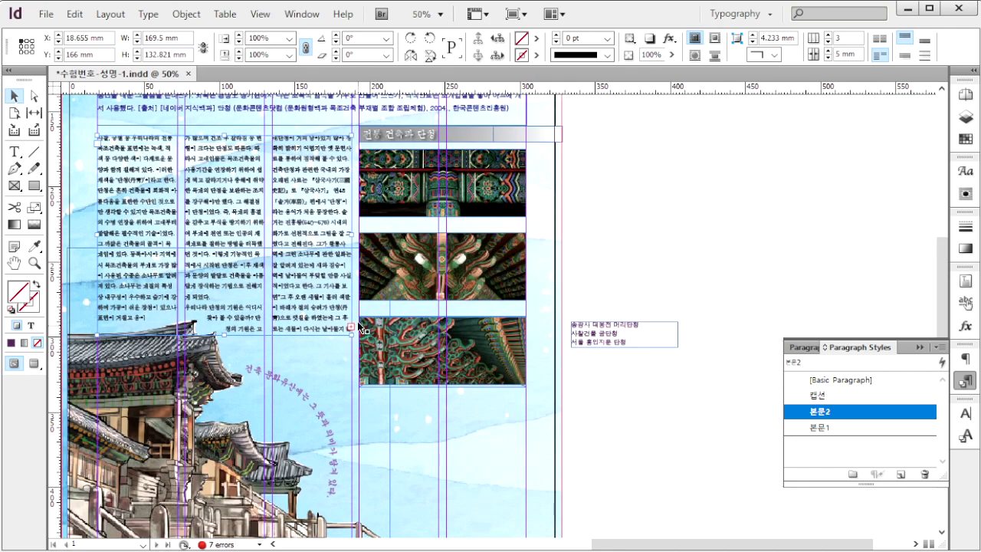
pyautogui.click(352, 328)
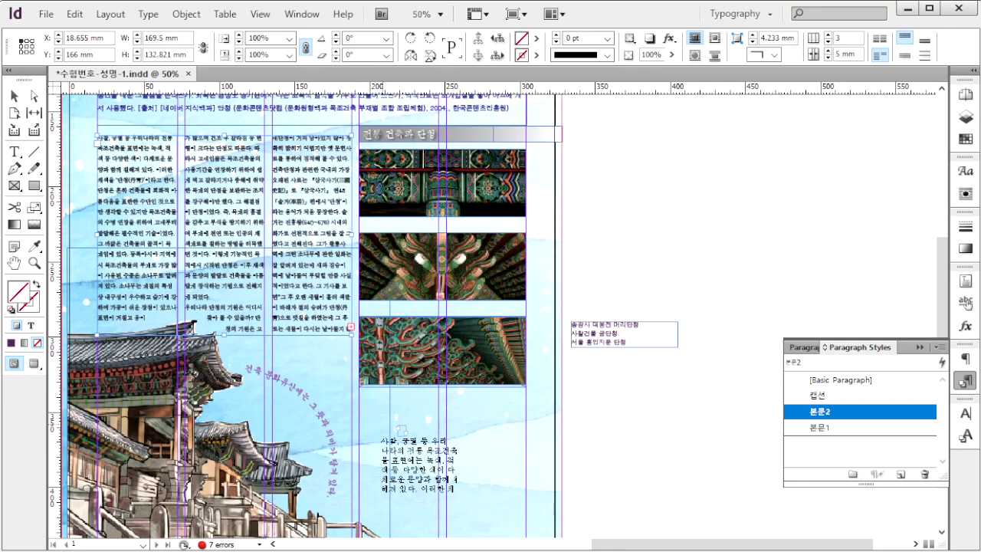
pyautogui.moveTo(374, 395); pyautogui.dragTo(526, 499)
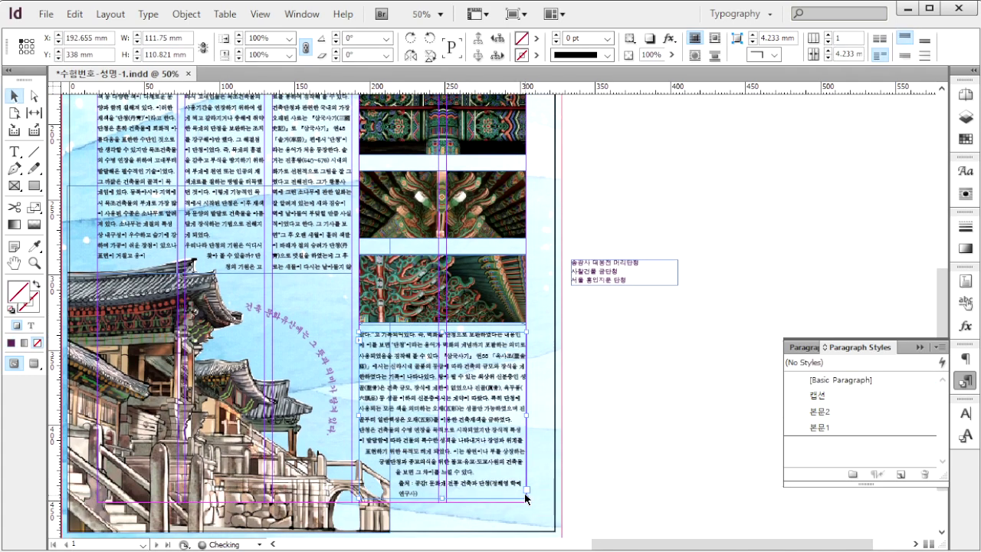
pyautogui.click(828, 35)
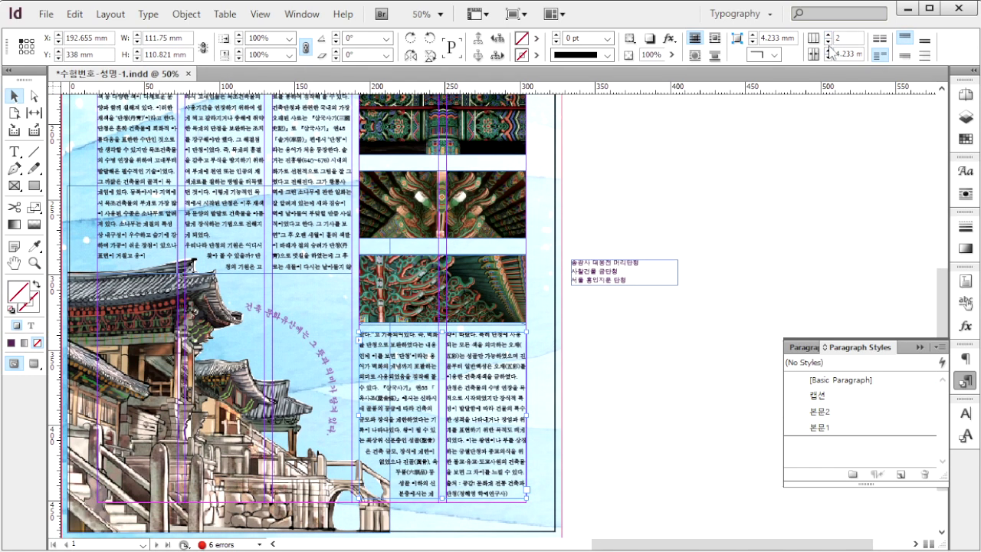
pyautogui.click(828, 50)
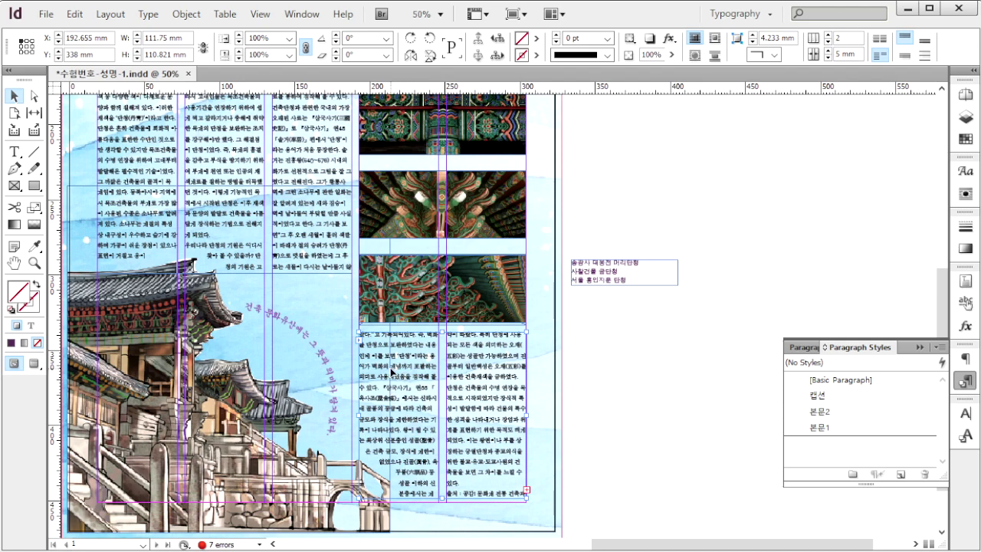
# Step: Place the caption frame, reduced to about 5 mm high, below the first photo and a copy of it below the second photo
pyautogui.scroll(3, 392, 371)
pyautogui.click(606, 427)
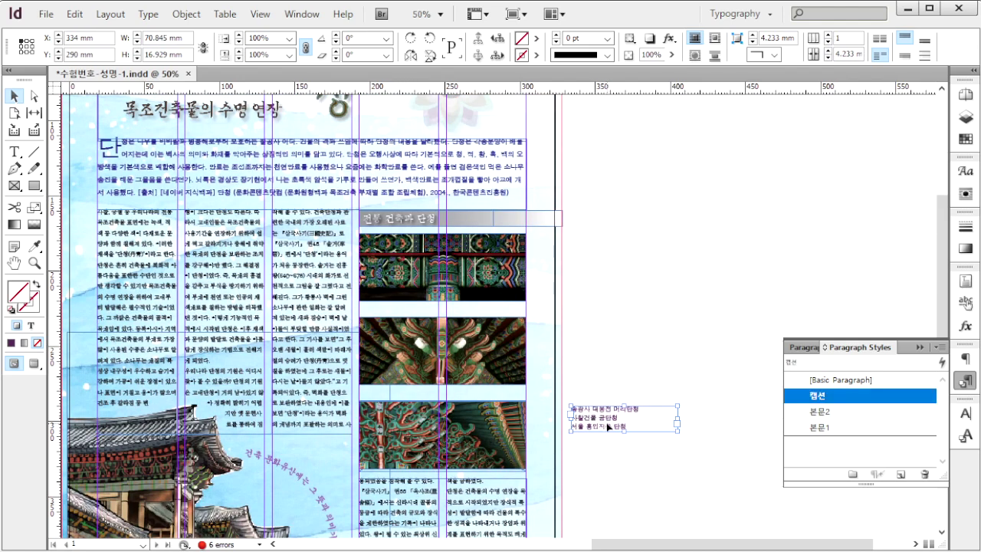
pyautogui.moveTo(606, 418); pyautogui.dragTo(404, 392)
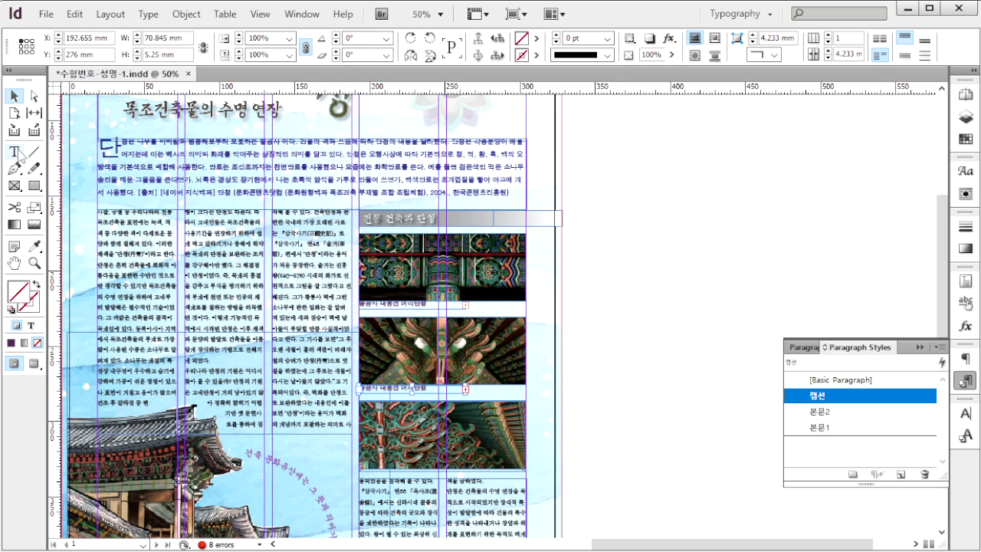
# Step: Replace the caption text below the second photo with 사찰건물 금단청
pyautogui.click(14, 152)
pyautogui.tripleClick(440, 388)
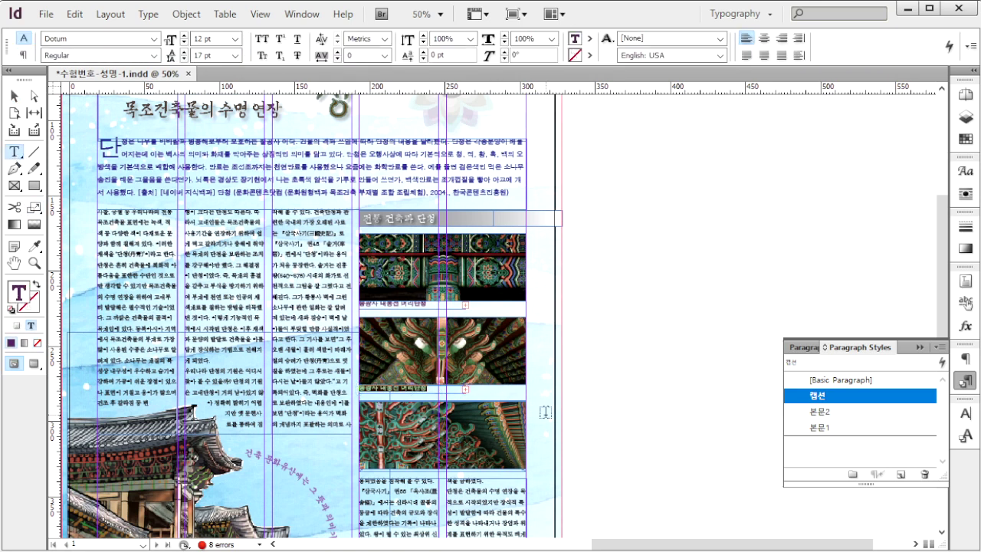
pyautogui.write('사찰건축 금단청')
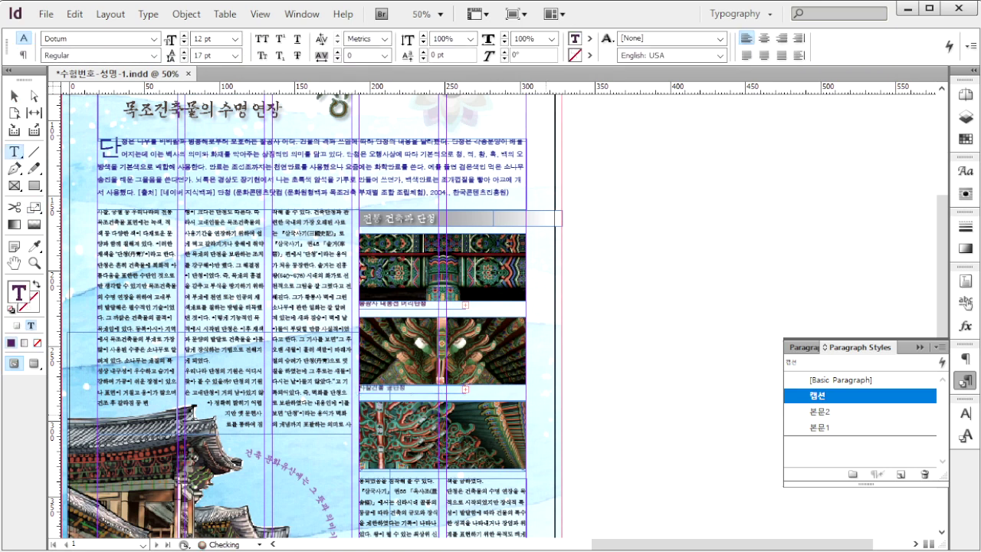
pyautogui.press('Escape')
# Step: Copy the second photo's caption to below the third photo and change its text to 서울 흥인지문 단청
pyautogui.moveTo(428, 391); pyautogui.dragTo(428, 482)
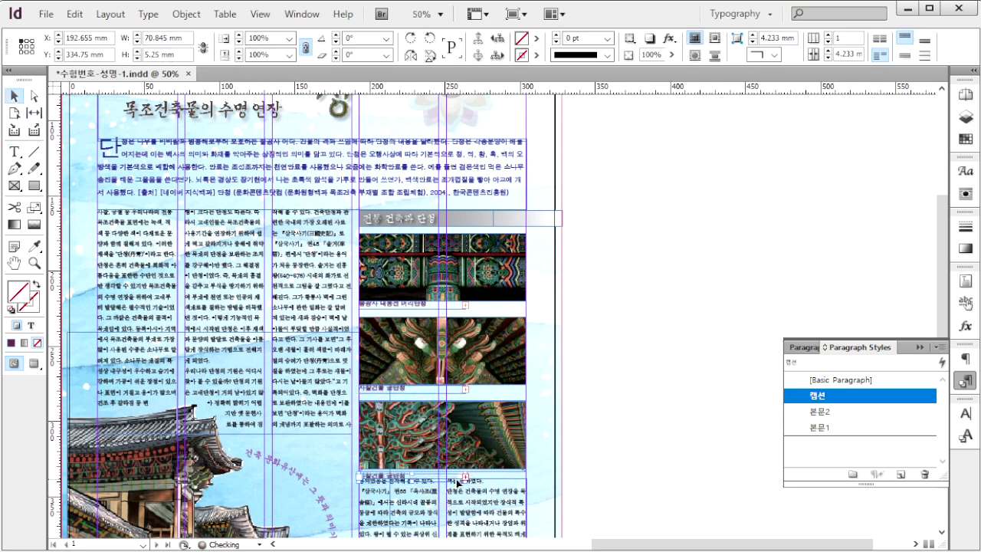
pyautogui.hotkey('ctrl', 'z')
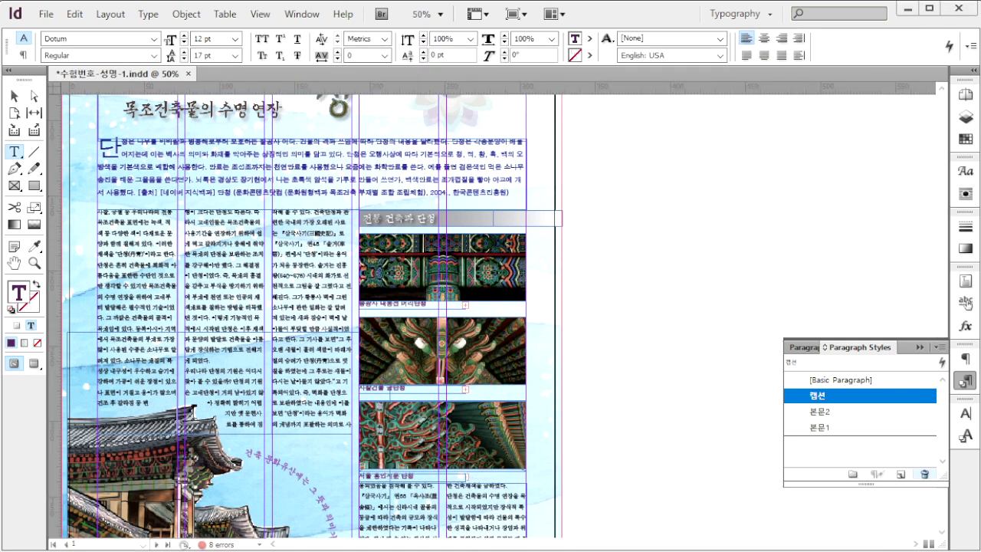
pyautogui.hotkey('ctrl', 'z')
pyautogui.hotkey('ctrl', 'z')
pyautogui.hotkey('ctrl', 'z')
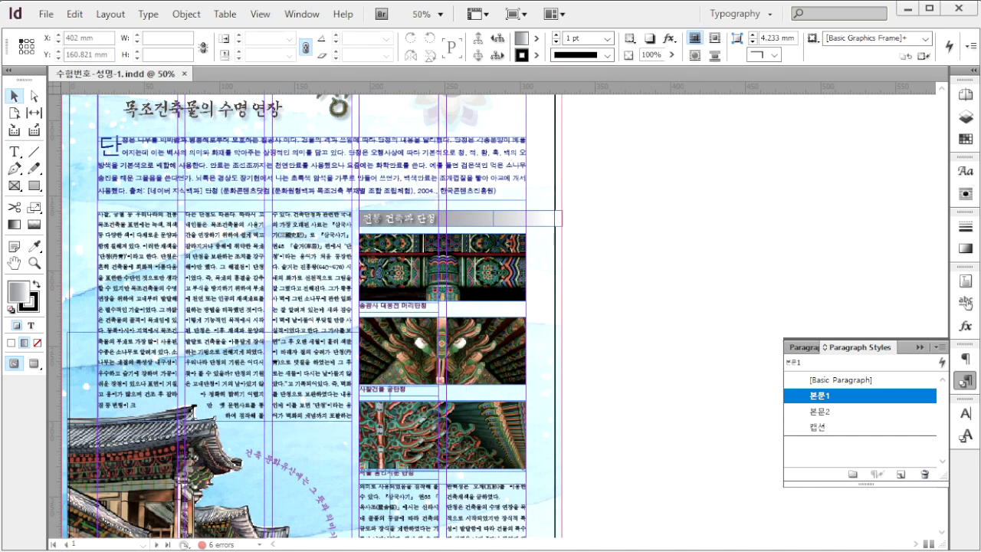
# Step: Export the finished layout to the GTQ folder as 수험번호-성명-1 in Adobe PDF (Print) format
pyautogui.click(686, 427)
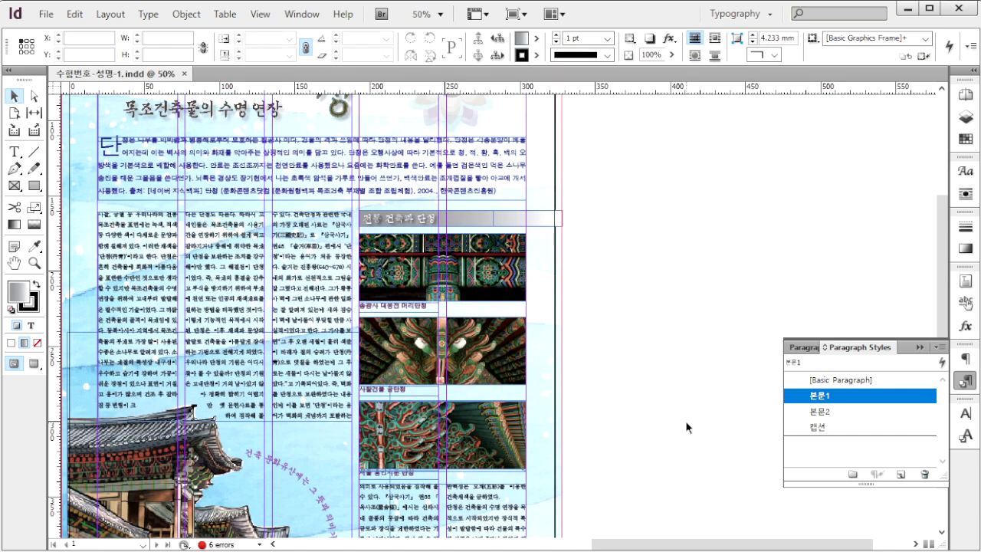
pyautogui.click(46, 14)
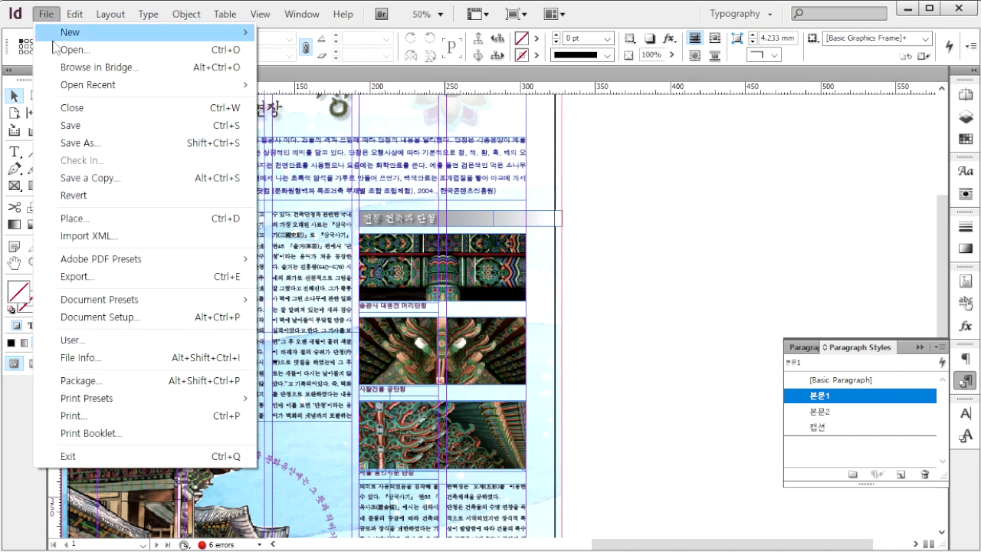
pyautogui.click(102, 275)
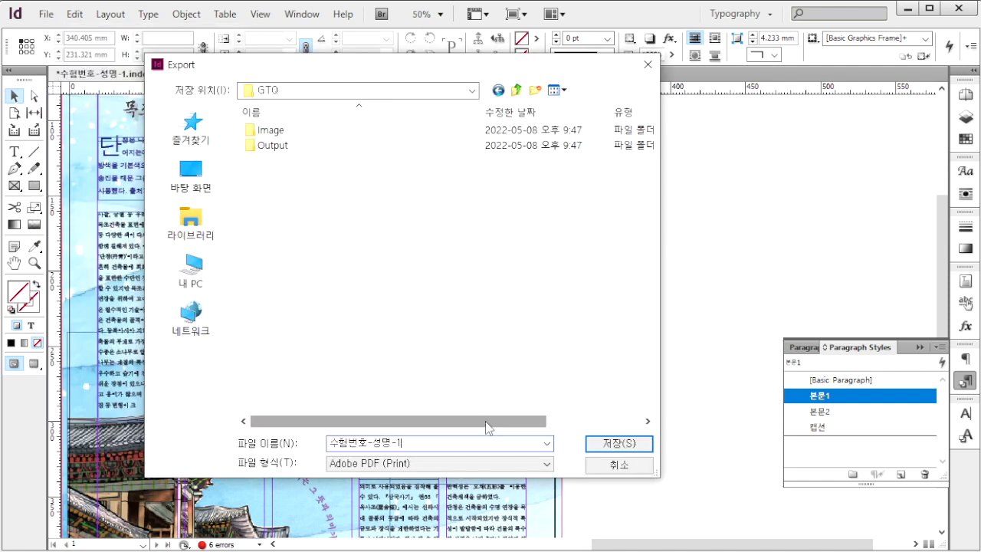
pyautogui.click(416, 464)
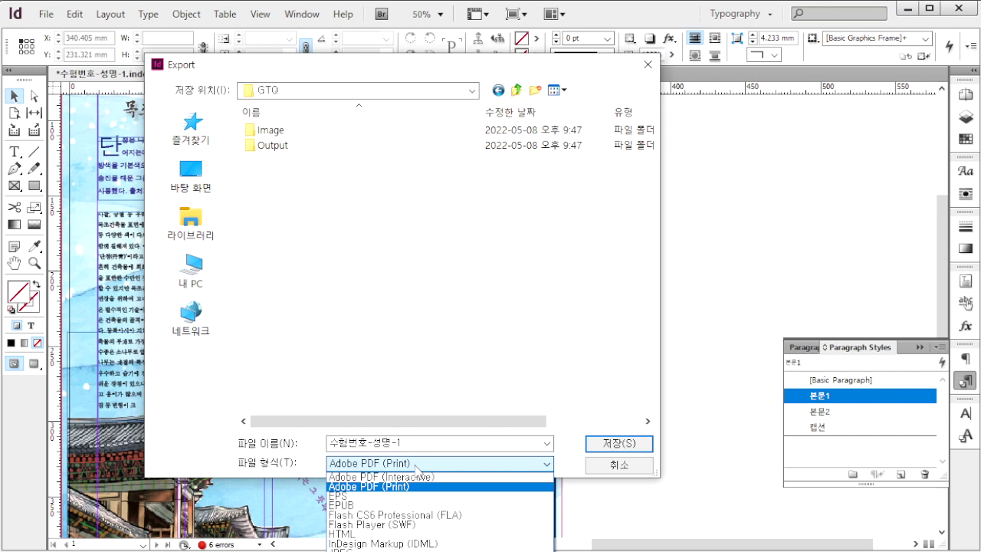
pyautogui.click(393, 487)
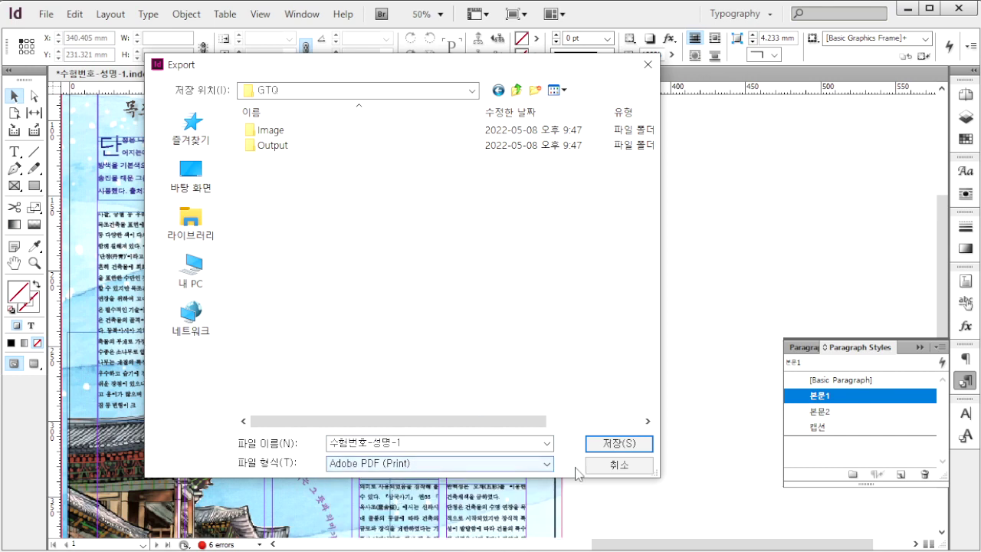
pyautogui.click(630, 449)
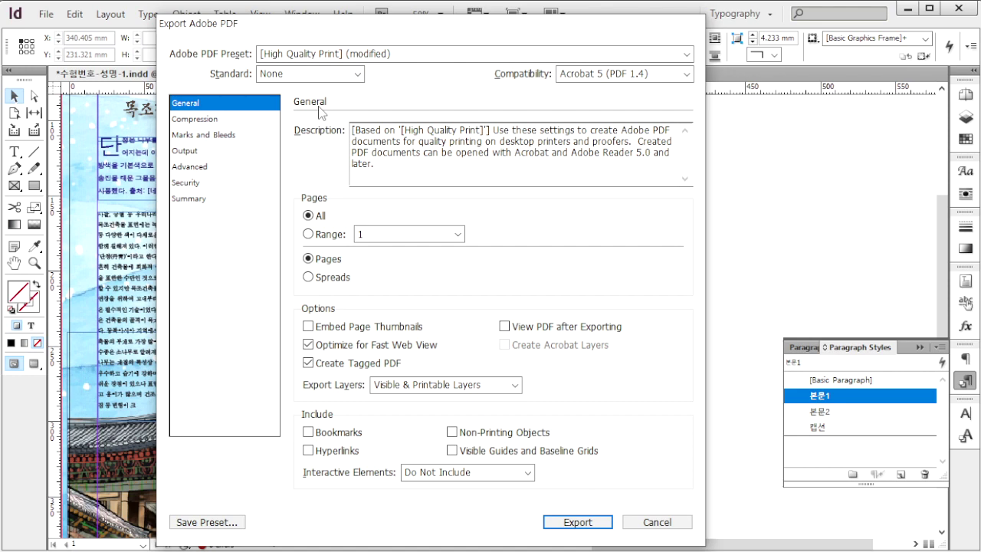
# Step: Include all printer's marks and use the document bleed settings for the PDF export
pyautogui.click(247, 134)
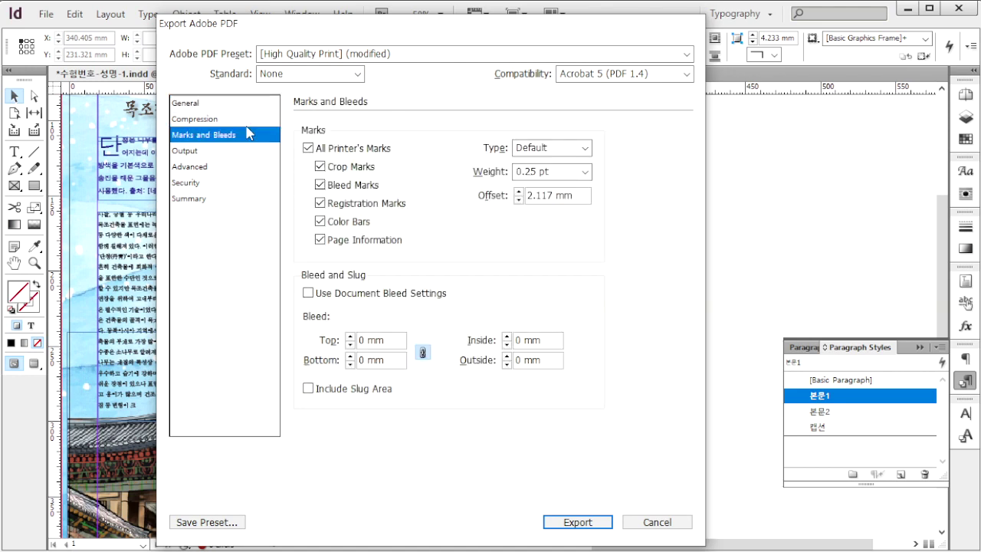
pyautogui.click(309, 149)
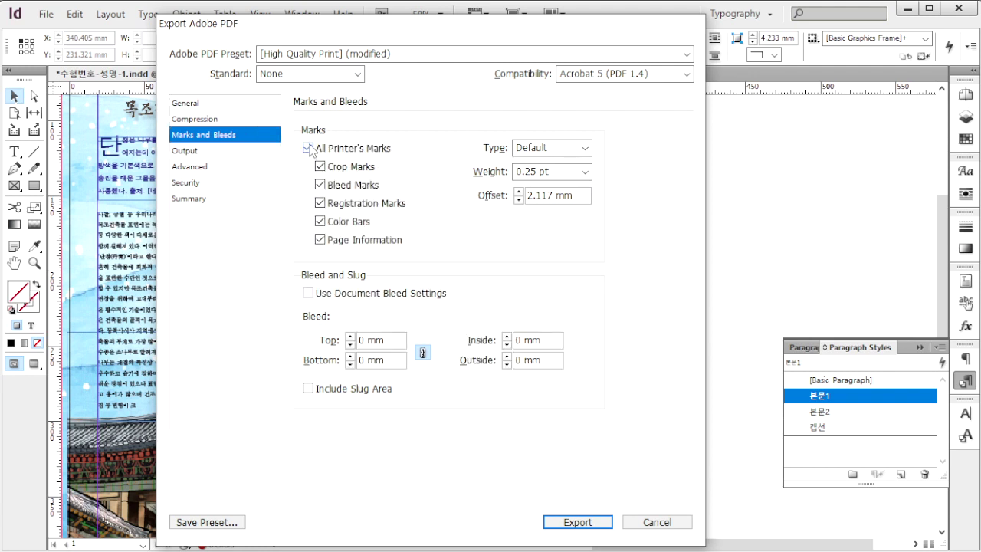
pyautogui.click(308, 293)
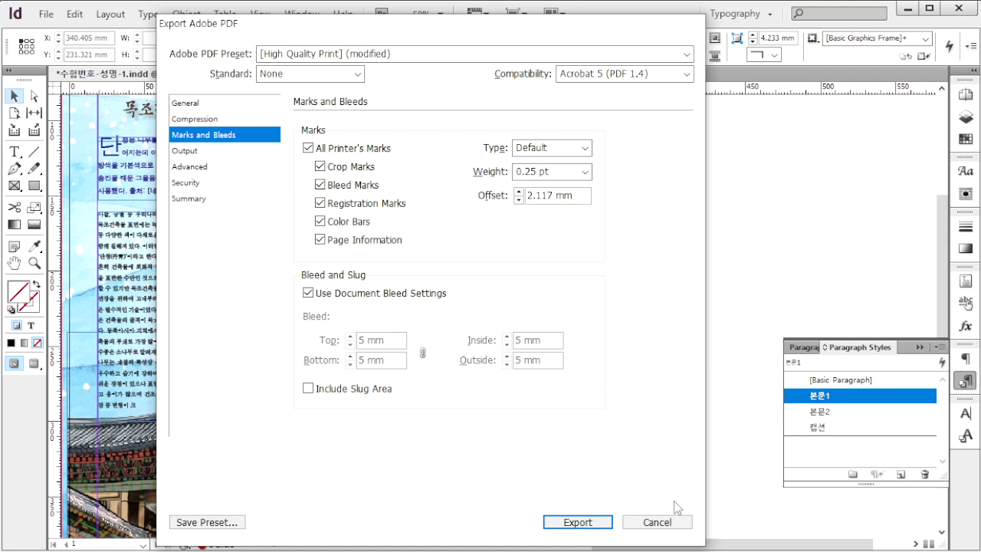
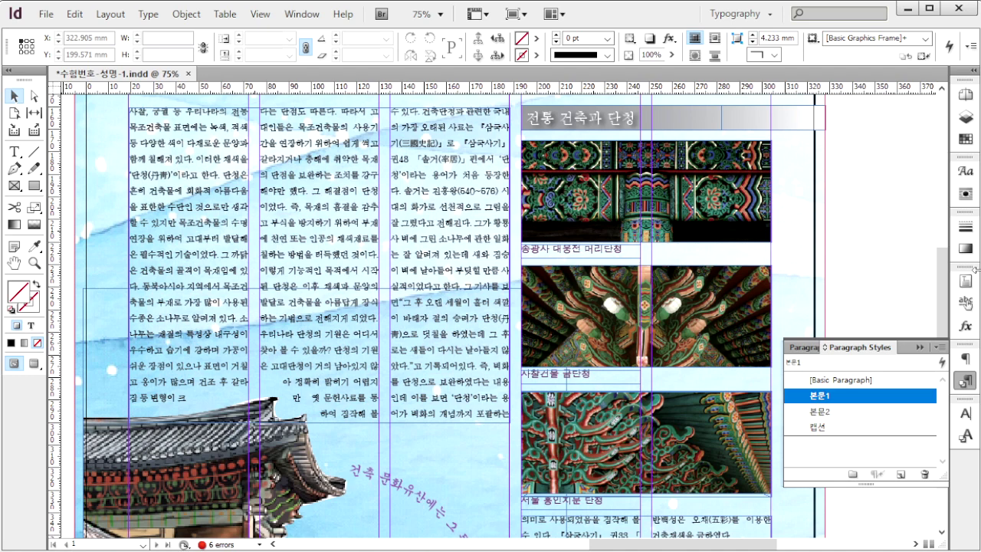
# Step: Close the finished layout and start a new print document with 6 pages
pyautogui.hotkey('ctrl', 'w')
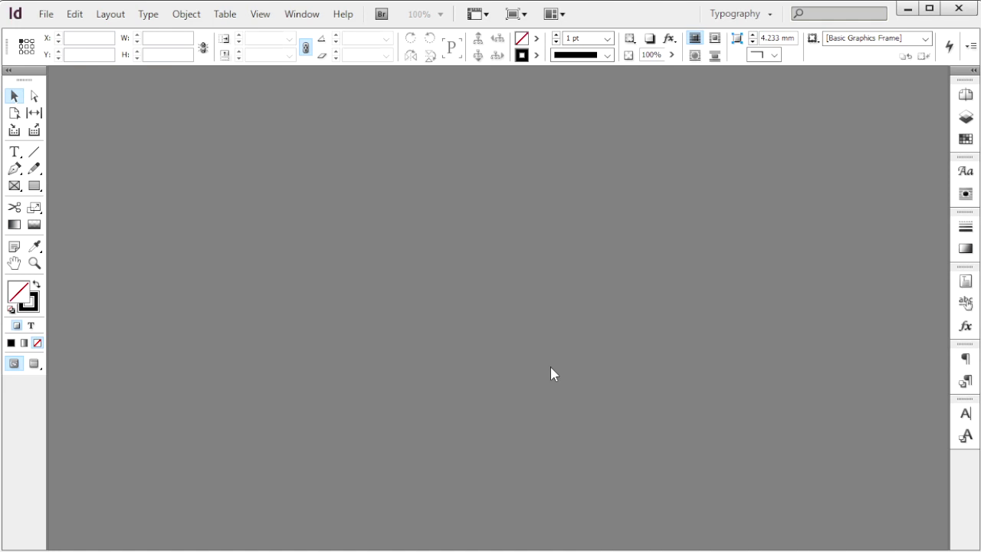
pyautogui.click(46, 14)
pyautogui.moveTo(60, 35)
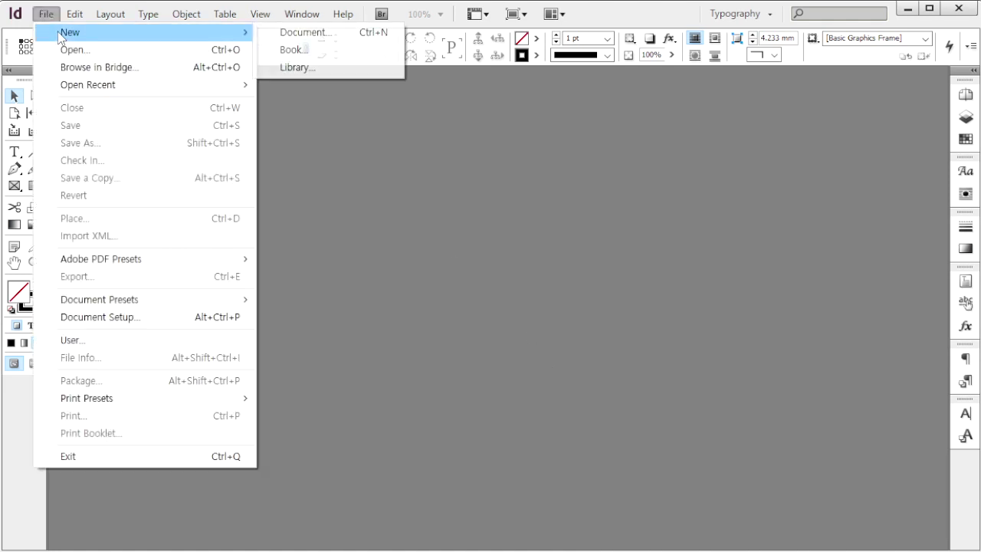
pyautogui.click(285, 35)
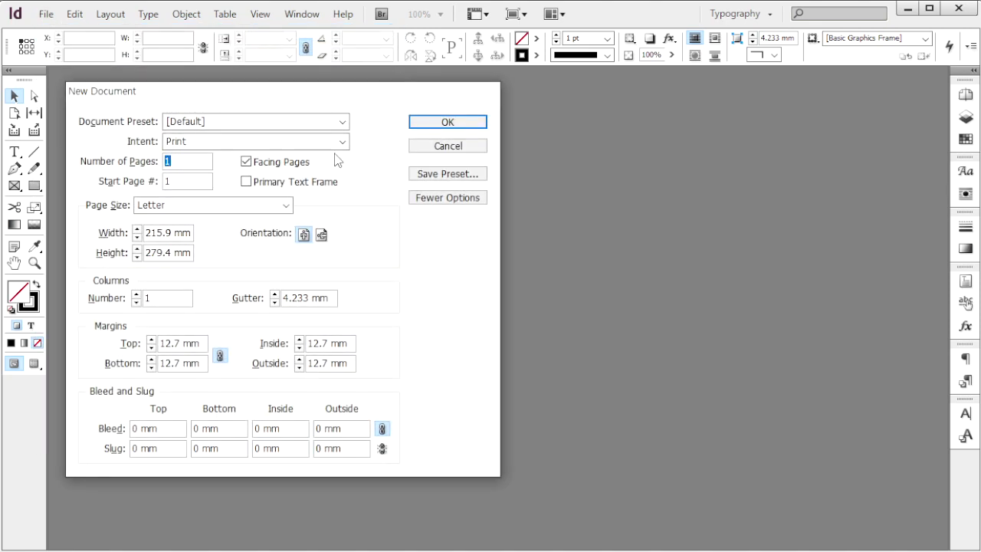
pyautogui.write('6')
pyautogui.press('Tab')
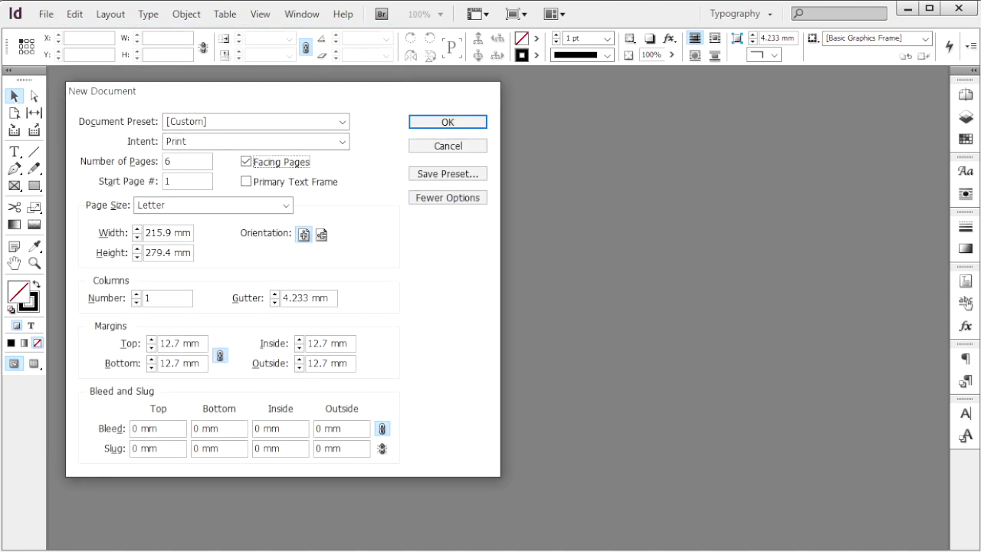
# Step: Set the new document's page size to 160 mm wide and 195 mm high
pyautogui.press('Tab')
pyautogui.press('Tab')
pyautogui.press('Tab')
pyautogui.press('Tab')
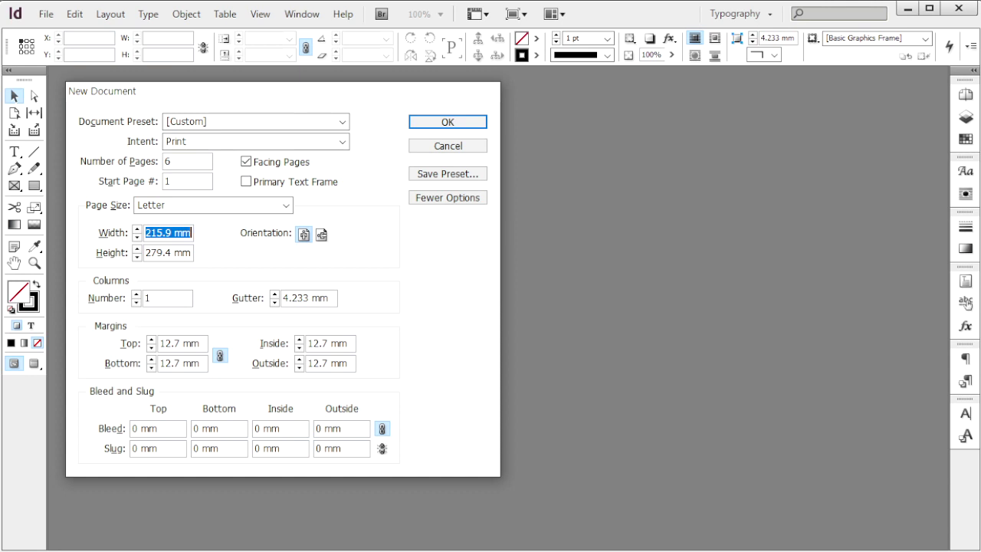
pyautogui.write('160')
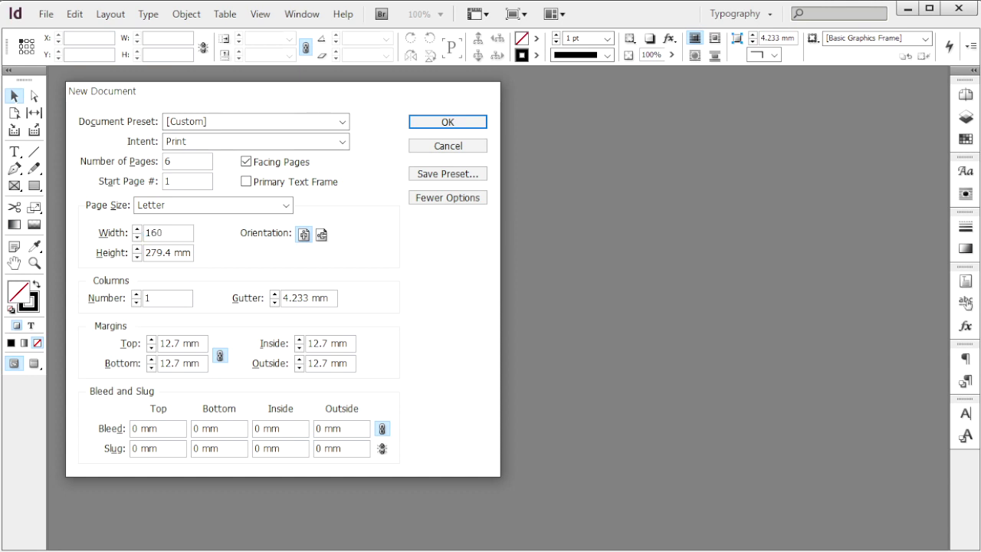
pyautogui.press('Tab')
pyautogui.write('195')
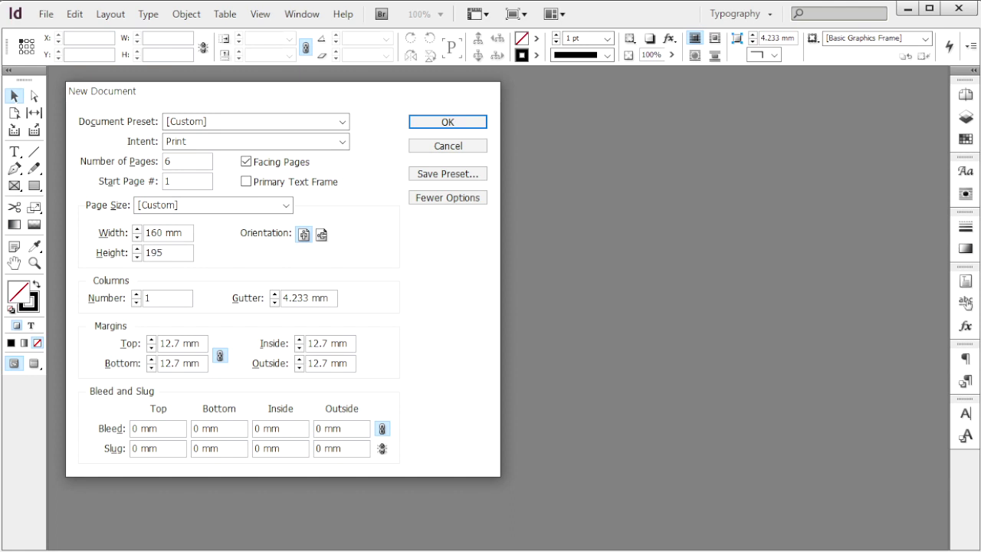
# Step: Give the new document's pages two columns with a 4 mm gutter
pyautogui.press('Tab')
pyautogui.write('2')
pyautogui.press('Tab')
pyautogui.write('4')
pyautogui.press('Tab')
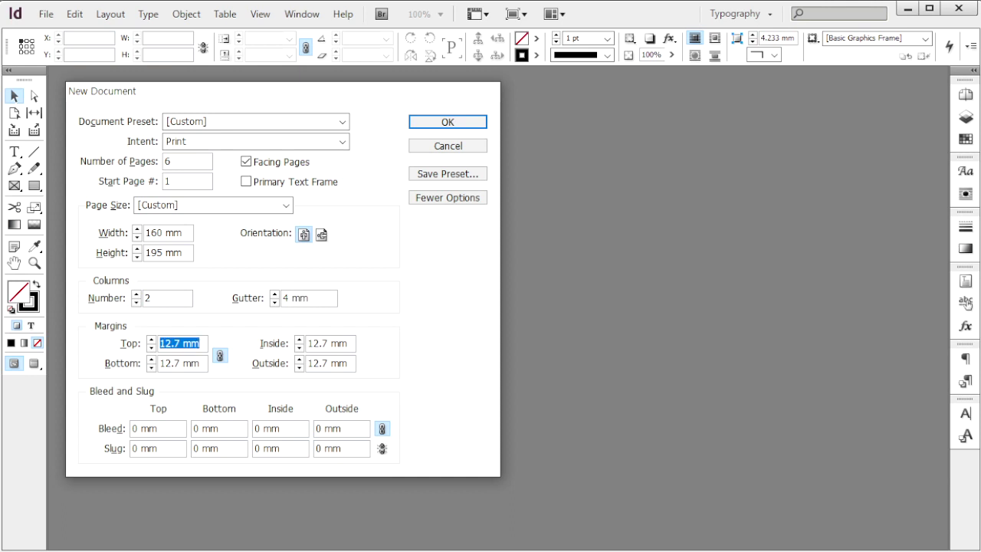
# Step: Set the top, bottom and inside margins to 20 mm, the outside margin to 10 mm and all bleeds to 3 mm, and create the document
pyautogui.write('20')
pyautogui.press('Tab')
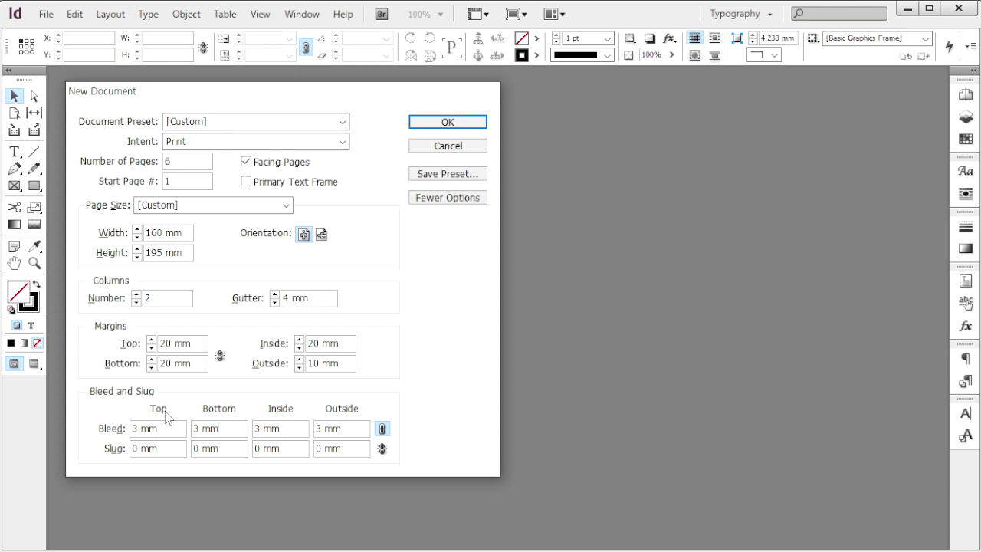
pyautogui.click(112, 435)
pyautogui.press('Tab')
pyautogui.click(466, 126)
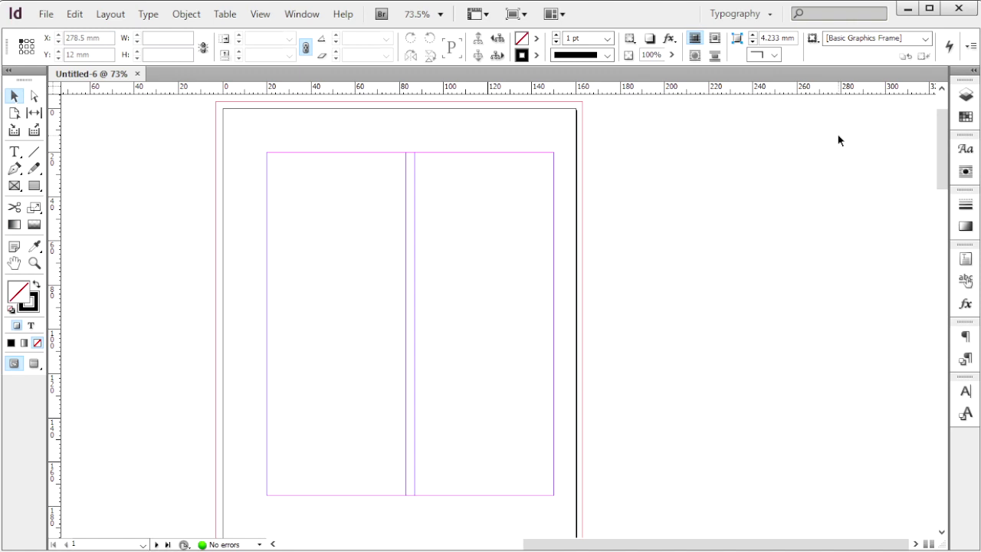
# Step: Turn off Allow Document Pages to Shuffle and move page 6 in front of page 1 to form a two-page first spread
pyautogui.press('F12')
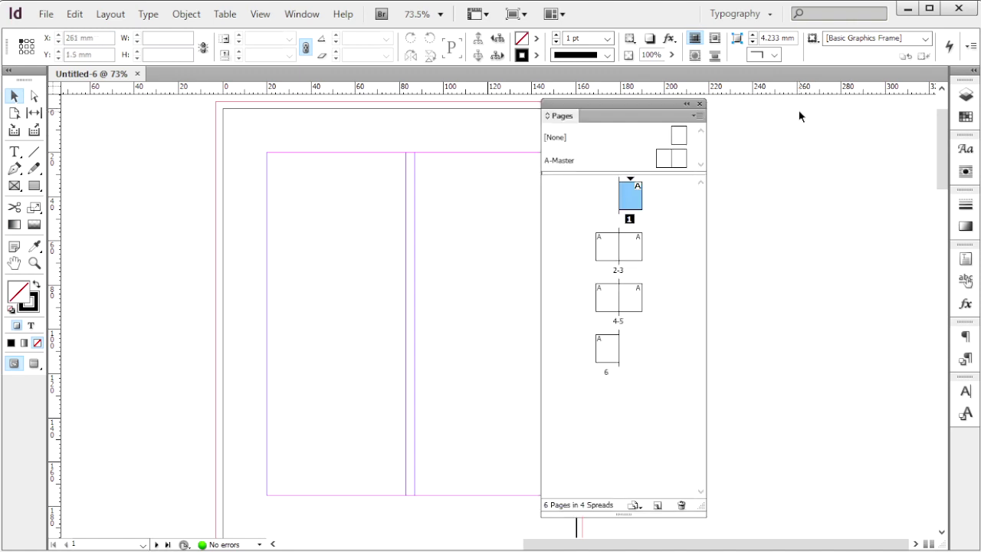
pyautogui.click(605, 352)
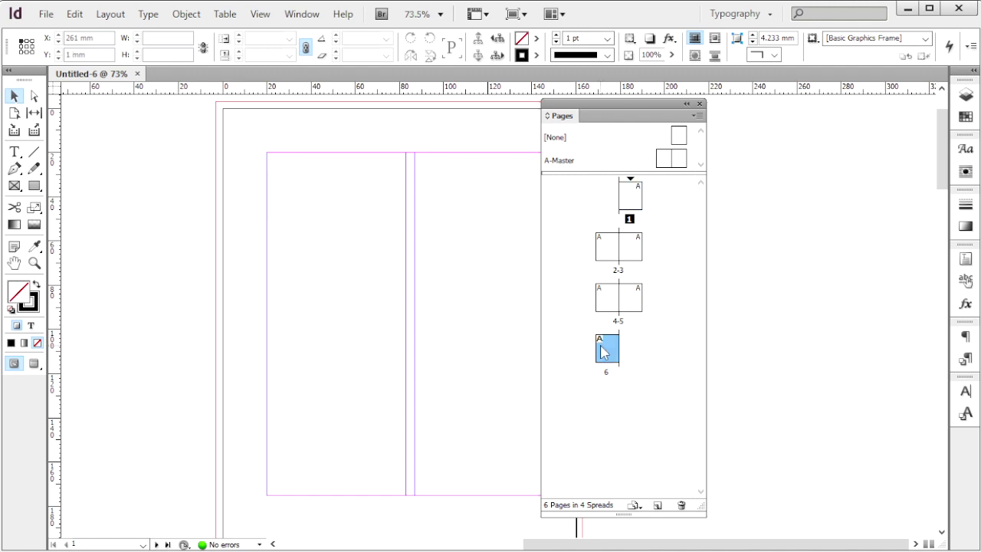
pyautogui.rightClick(605, 352)
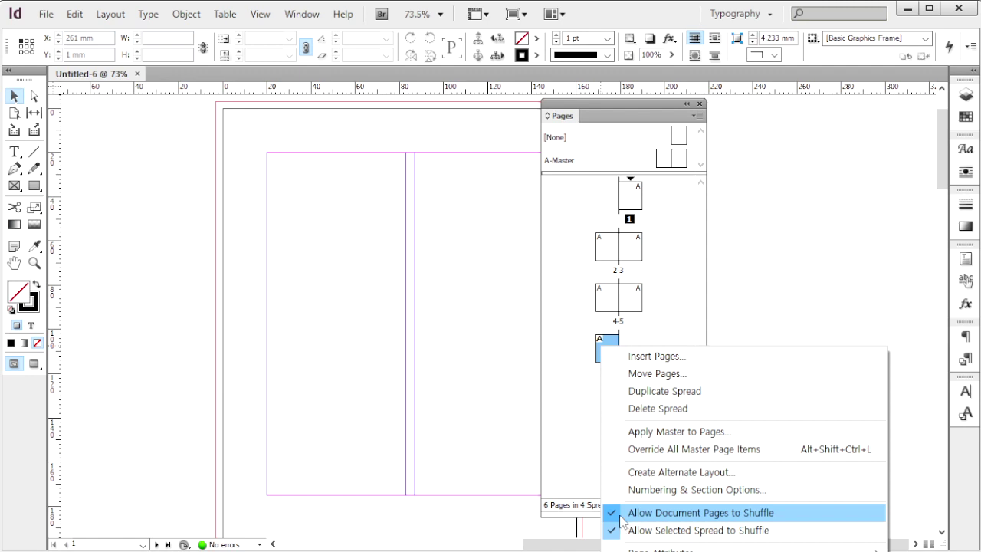
pyautogui.click(621, 516)
pyautogui.moveTo(606, 345); pyautogui.dragTo(615, 216)
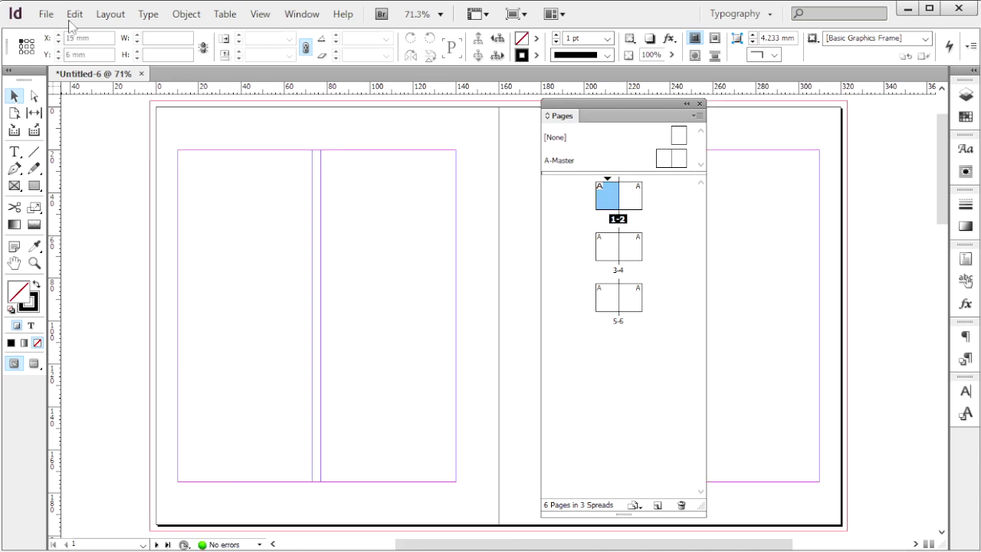
# Step: Save the new document in the GTQ folder as 수험번호-성명-2
pyautogui.click(47, 15)
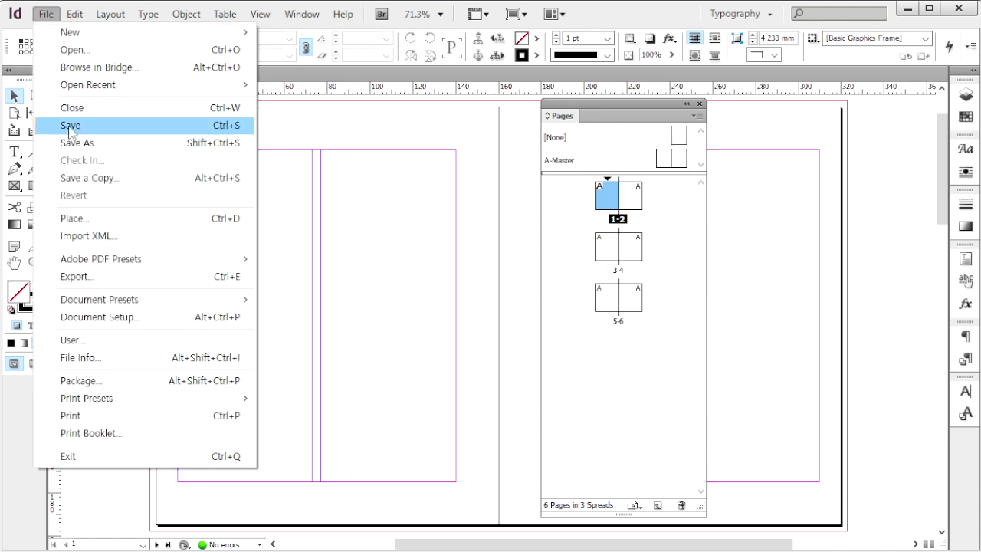
pyautogui.click(71, 125)
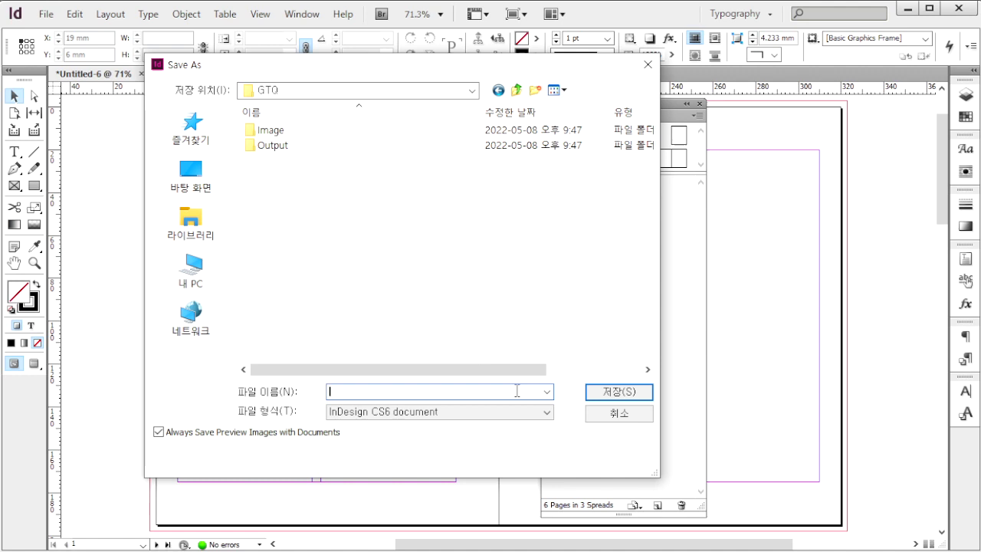
pyautogui.write('수험번호-성')
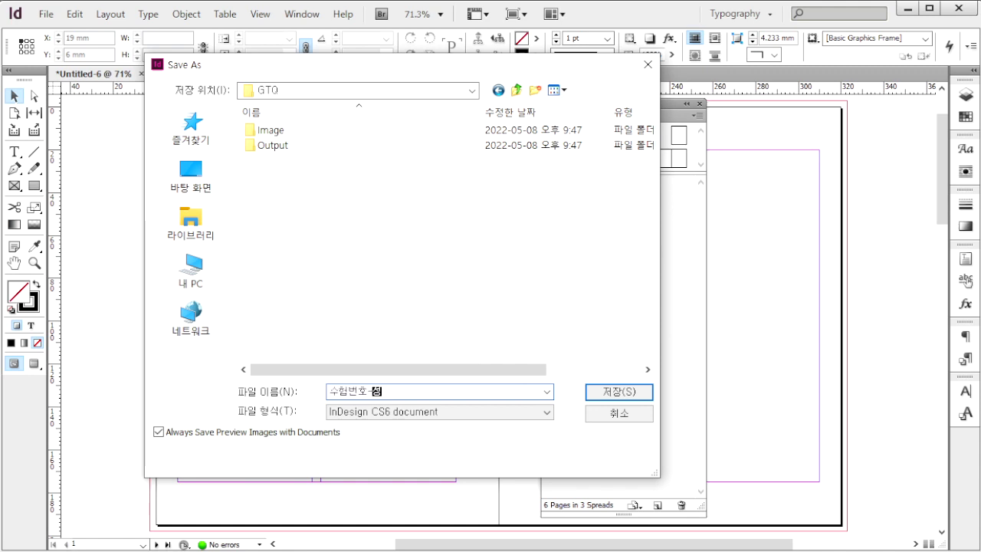
pyautogui.write('명ㅓ')
pyautogui.write('2')
pyautogui.click(618, 392)
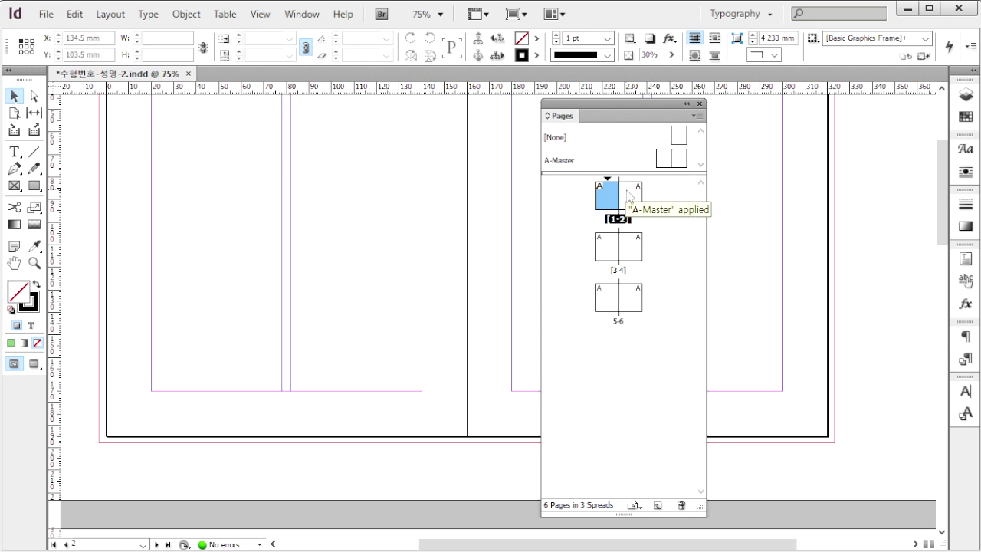
# Step: On A-Master's left page, draw a text frame about 27 × 12 mm below the bottom margin and insert a current page number marker
pyautogui.doubleClick(666, 169)
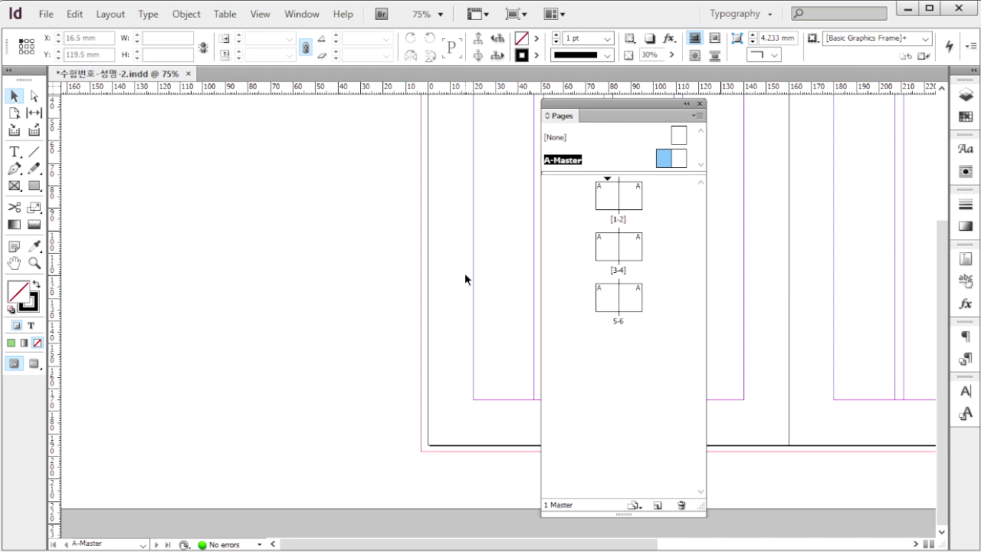
pyautogui.press('space')
pyautogui.moveTo(463, 274); pyautogui.dragTo(157, 185)
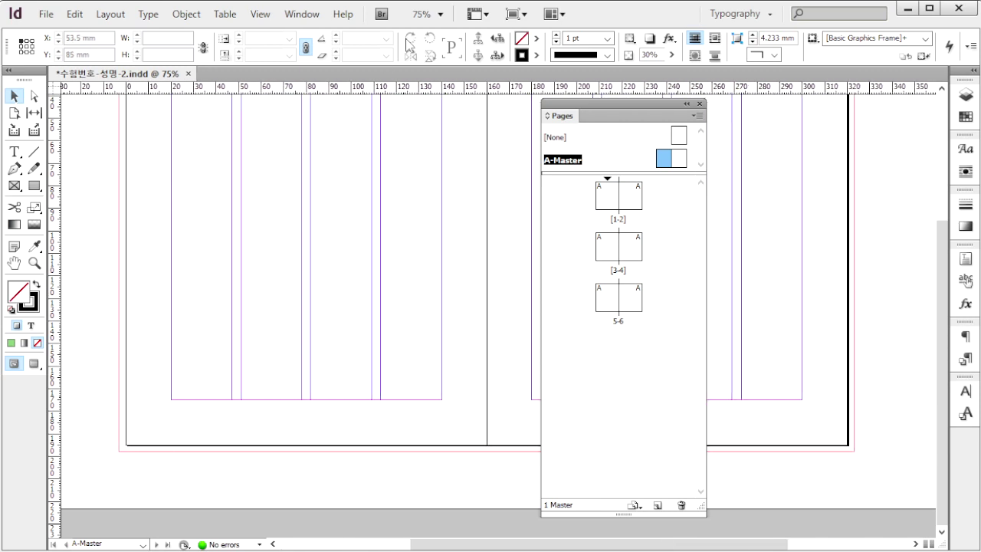
pyautogui.click(440, 14)
pyautogui.click(436, 192)
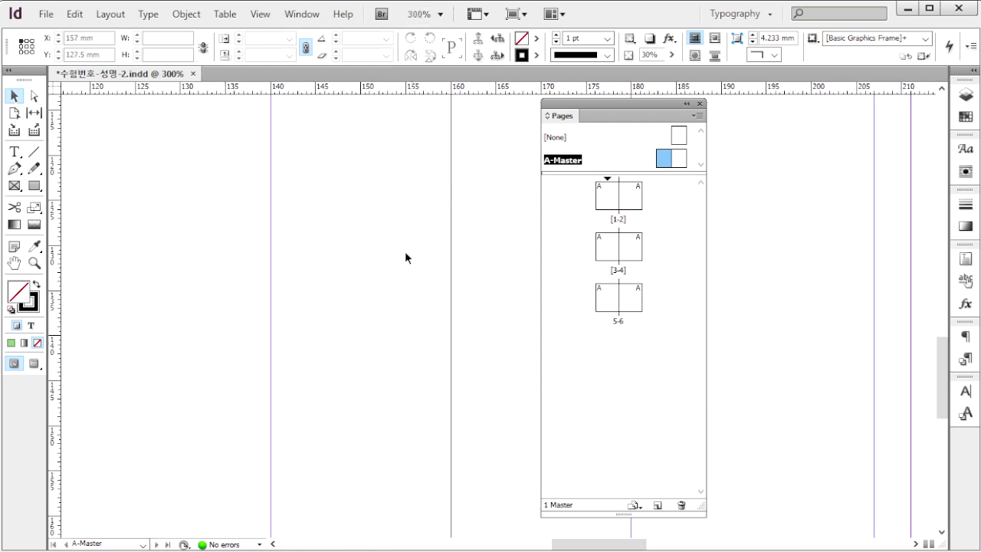
pyautogui.press('t')
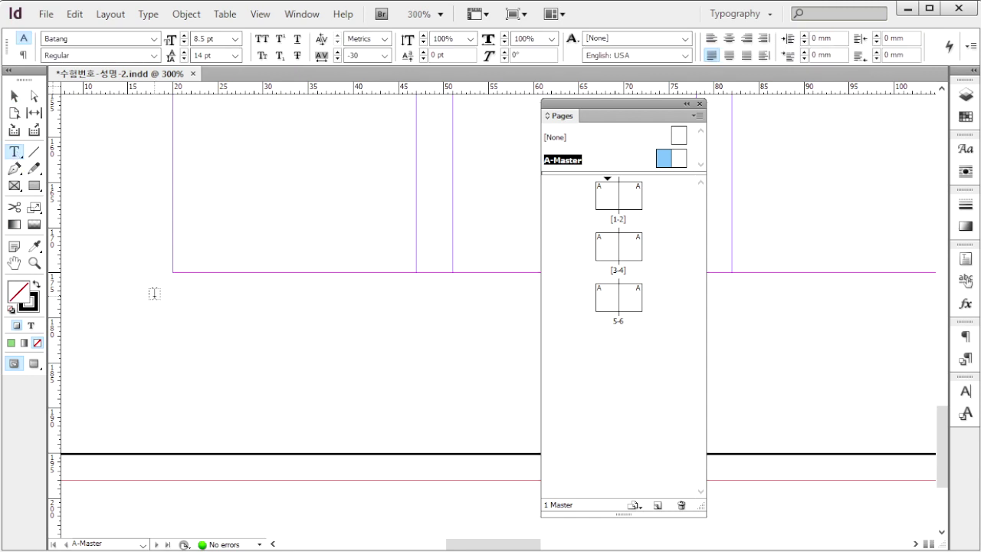
pyautogui.moveTo(158, 284); pyautogui.dragTo(407, 395)
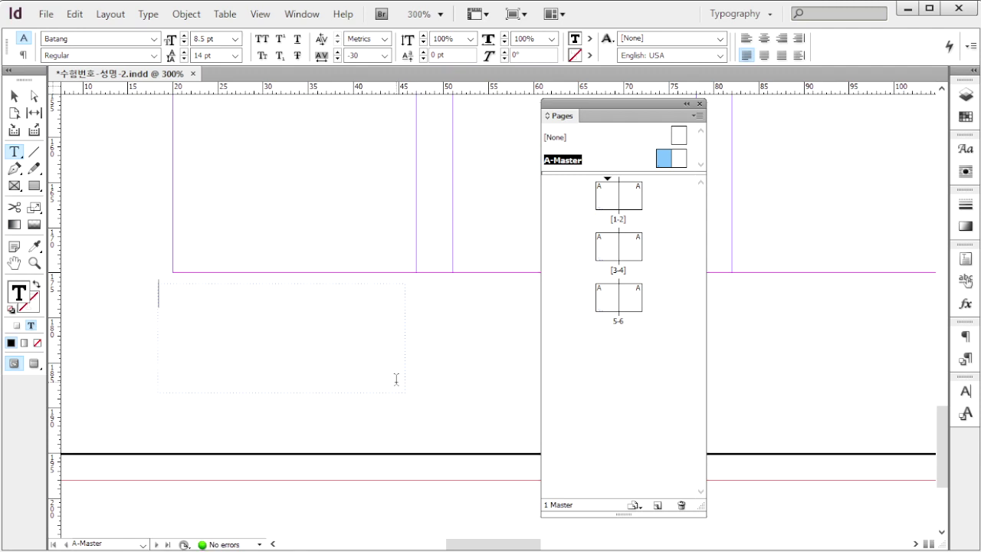
pyautogui.click(148, 14)
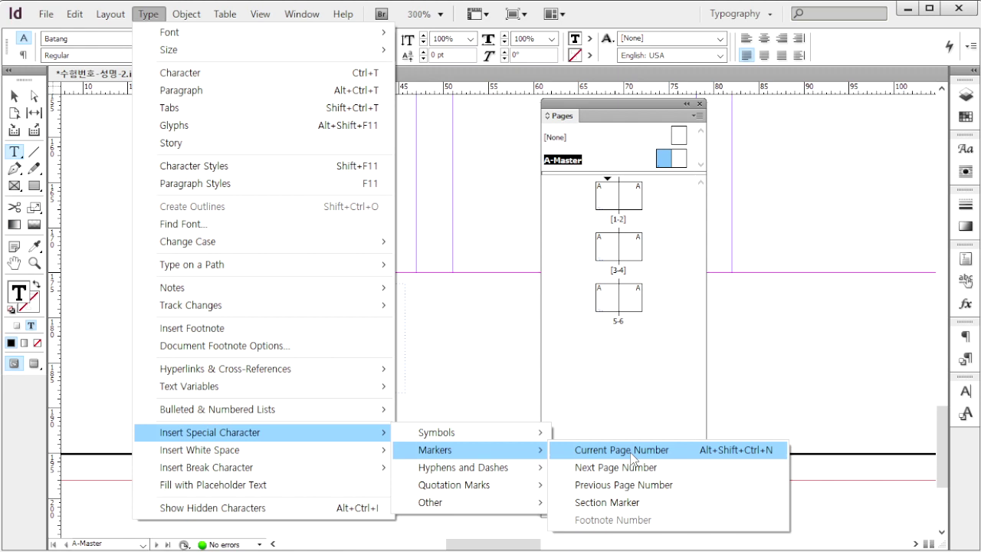
pyautogui.click(631, 453)
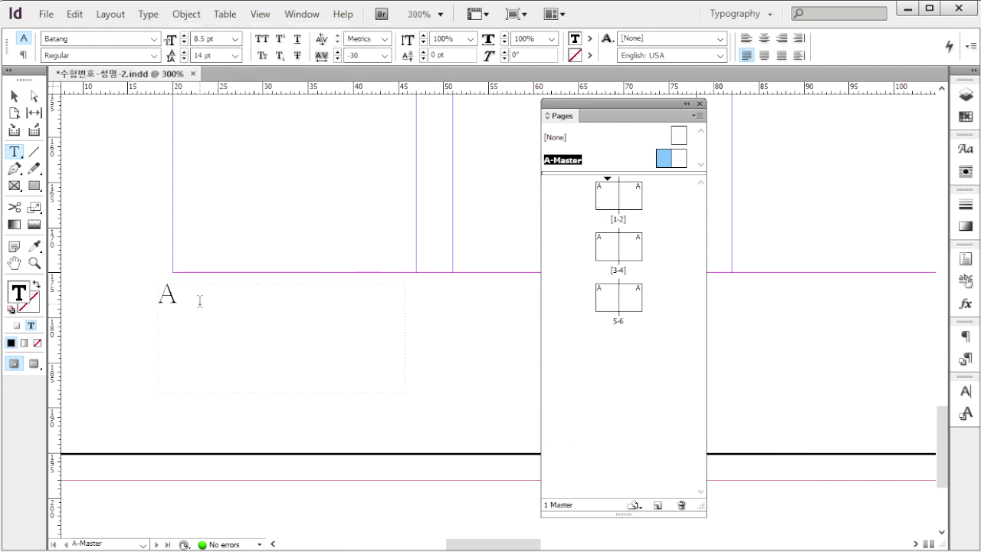
# Step: Format the page number marker on A-Master's left page as Arial Bold, 9 pt, with Auto leading
pyautogui.hotkey('shift', 'Left')
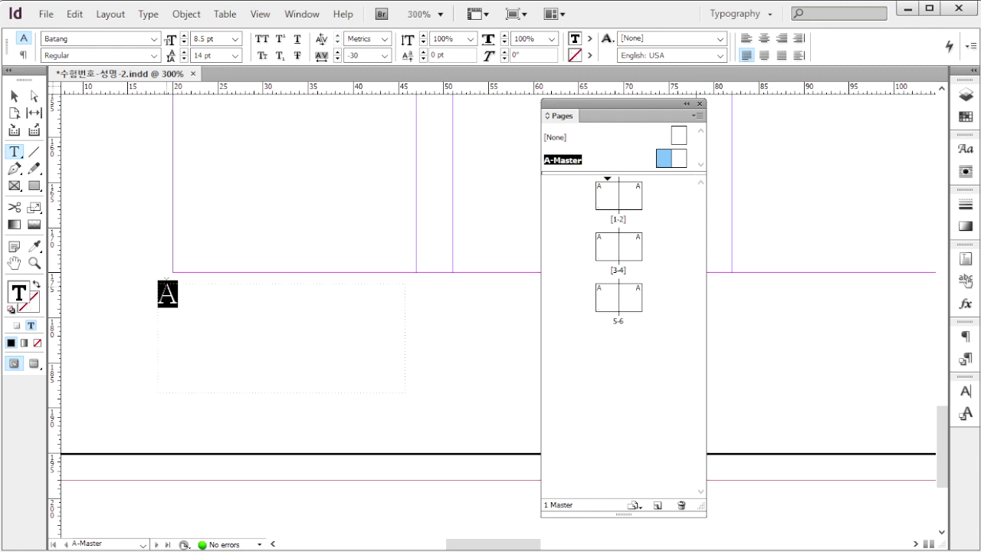
pyautogui.click(154, 39)
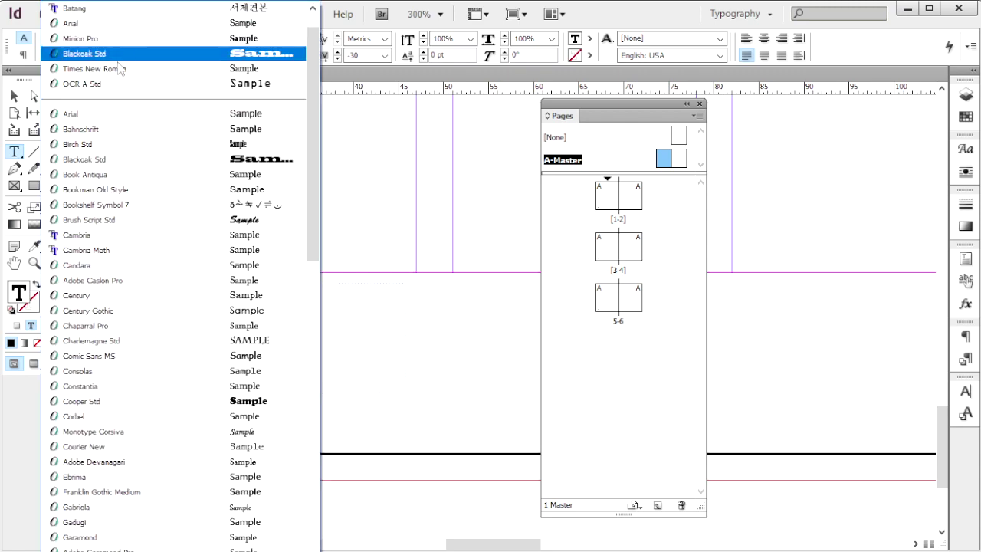
pyautogui.click(77, 114)
pyautogui.click(154, 55)
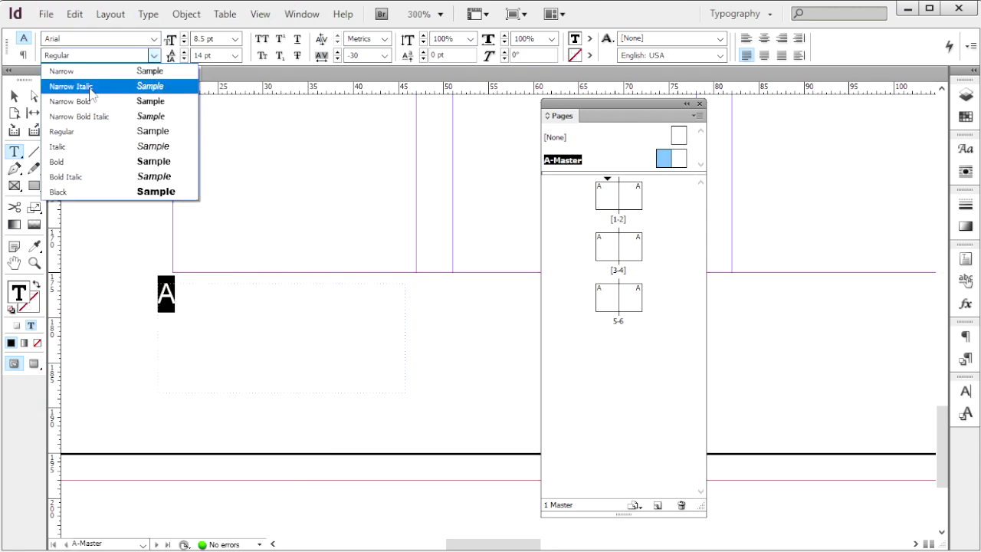
pyautogui.click(61, 162)
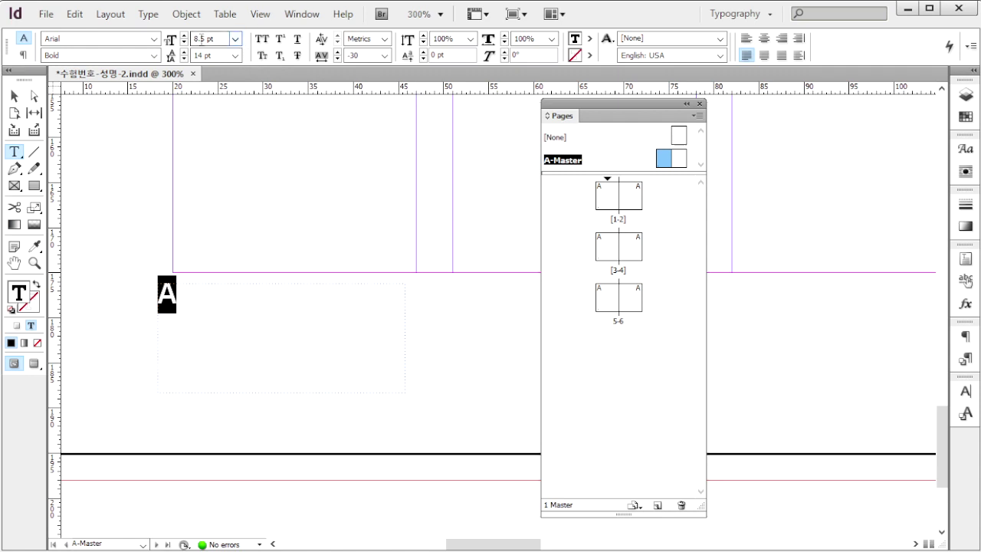
pyautogui.click(184, 36)
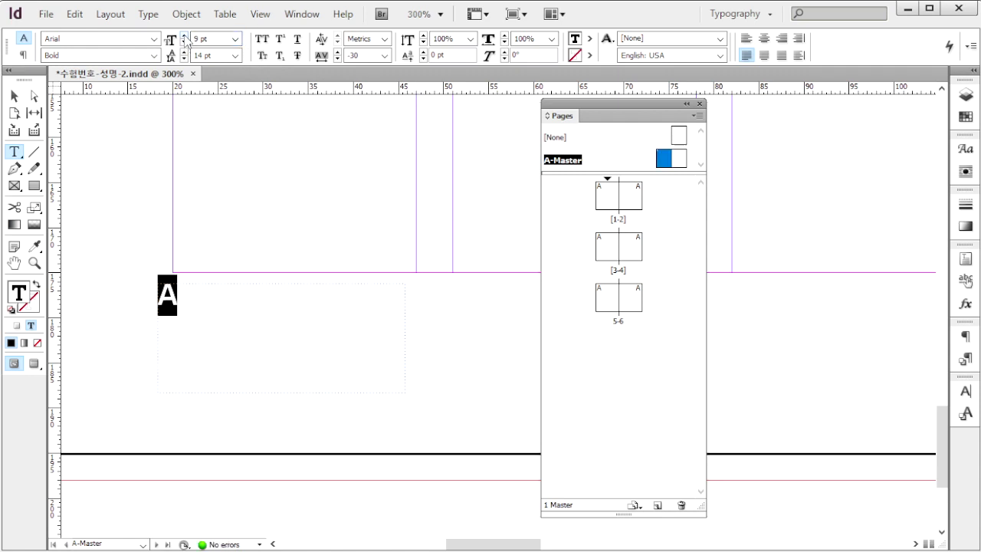
pyautogui.click(236, 55)
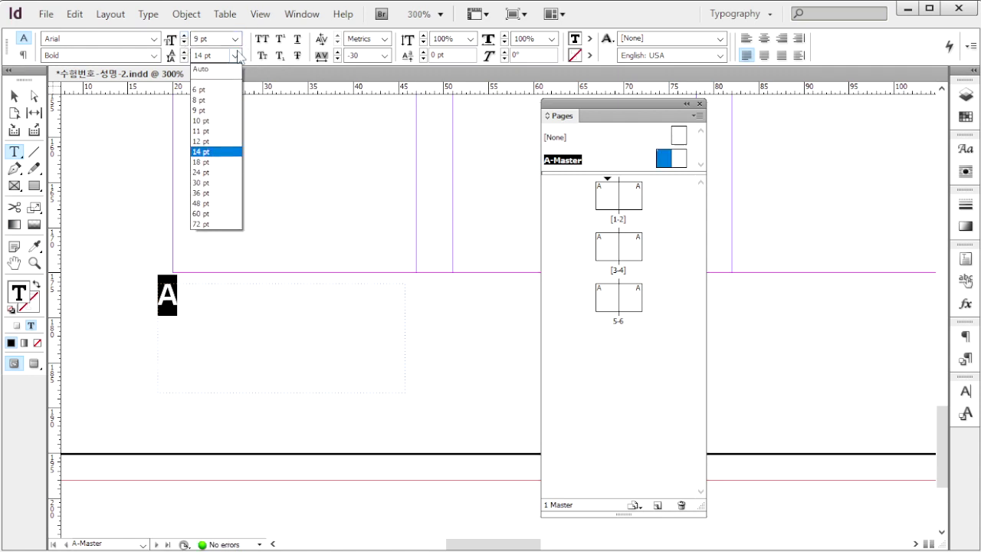
pyautogui.click(201, 69)
# Step: Set the page number marker's text color to C 70, M 50, Y 0, K 0
pyautogui.press('F6')
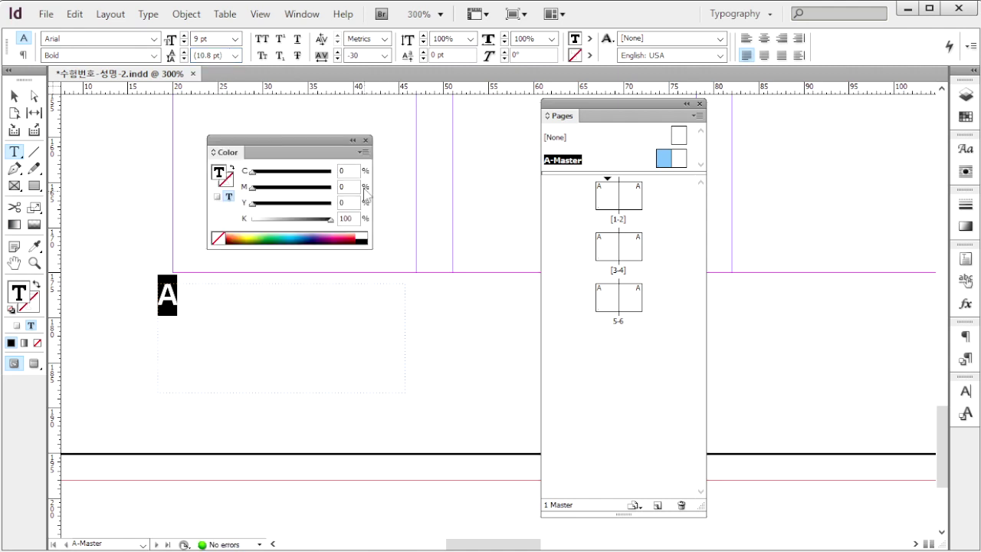
pyautogui.click(346, 171)
pyautogui.write('70')
pyautogui.press('Tab')
pyautogui.press('Tab')
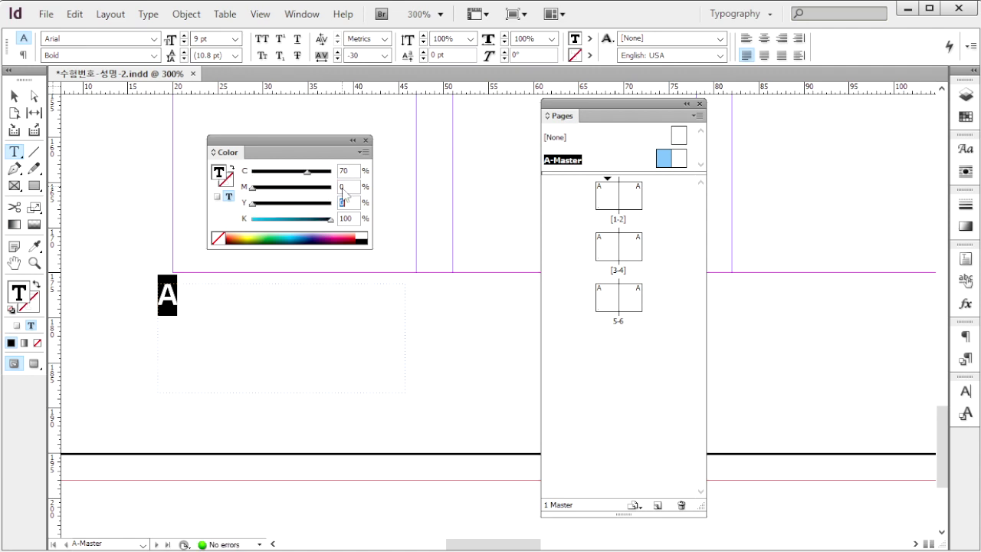
pyautogui.click(347, 187)
pyautogui.write('50')
pyautogui.press('Tab')
pyautogui.press('Tab')
pyautogui.write('0')
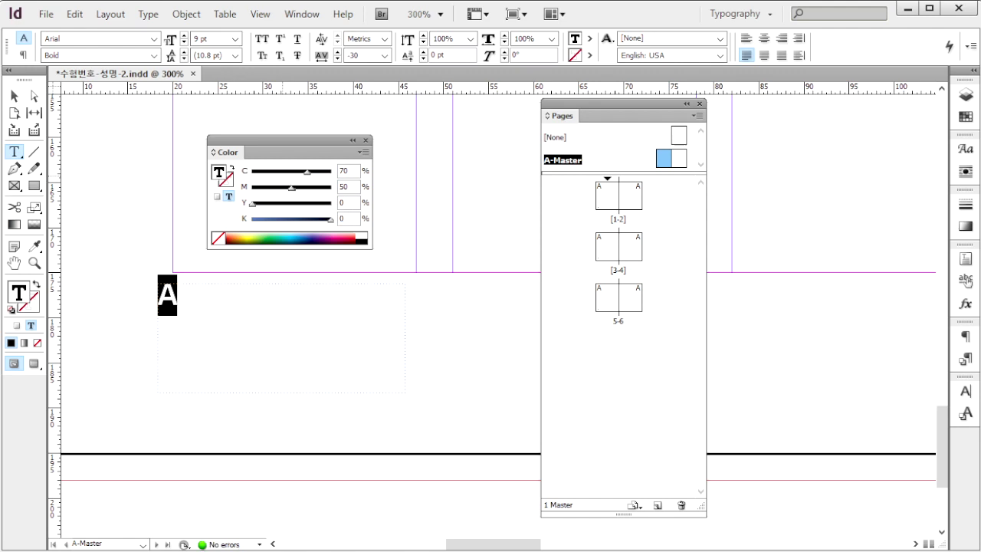
pyautogui.press('Return')
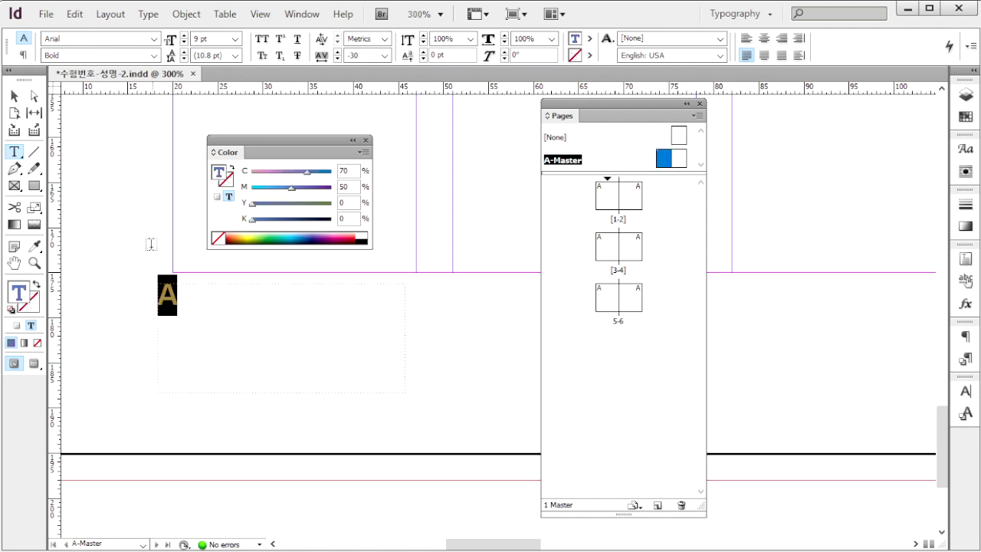
# Step: Shrink the page number's text frame to about 5.7 × 3.3 mm and center-align its text
pyautogui.click(173, 298)
pyautogui.click(14, 95)
pyautogui.click(404, 377)
pyautogui.moveTo(404, 389); pyautogui.dragTo(208, 313)
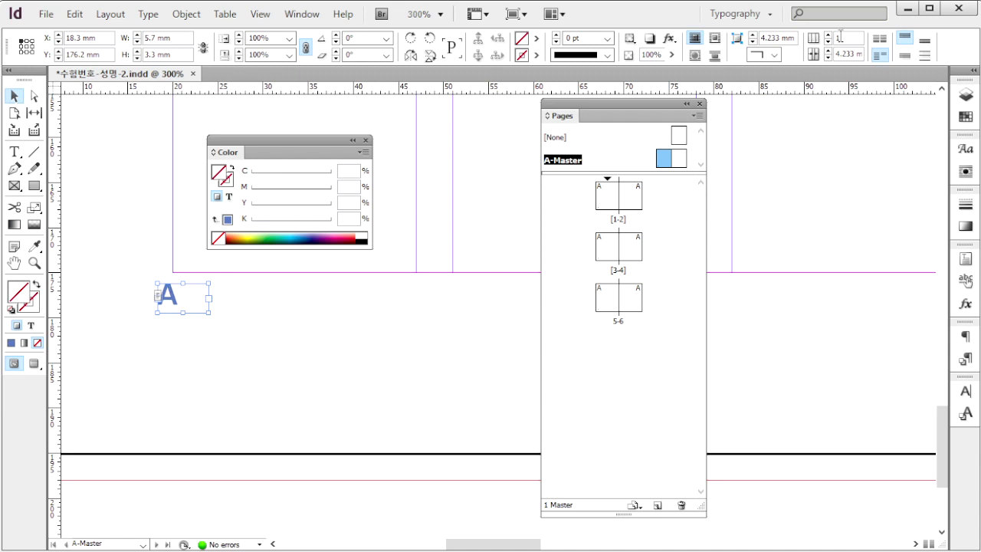
pyautogui.click(14, 151)
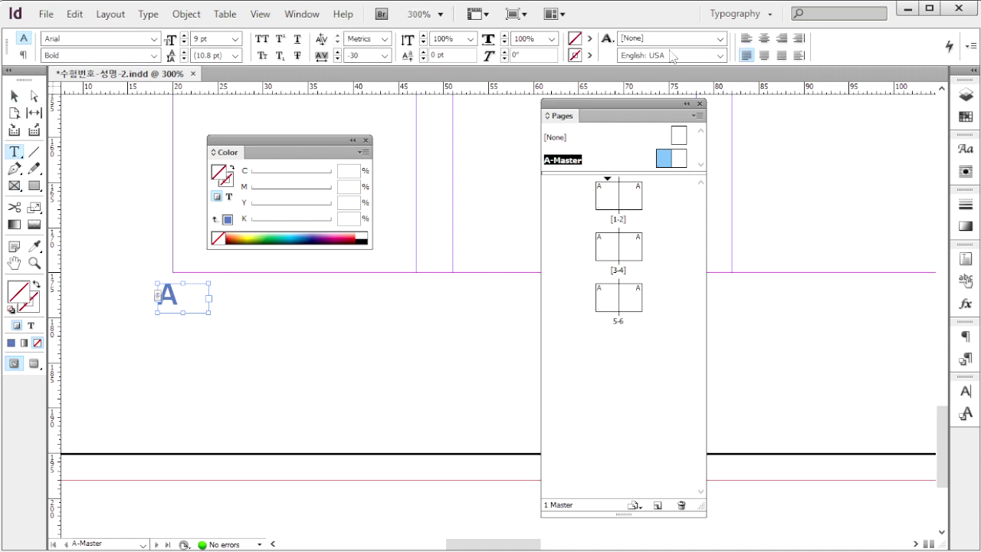
pyautogui.click(764, 38)
pyautogui.press('Escape')
# Step: Duplicate the page number frame onto A-Master's right page, below the bottom margin's outer end, at X 294.667 mm and Y 176.2 mm
pyautogui.hotkey('ctrl', 'alt', '0')
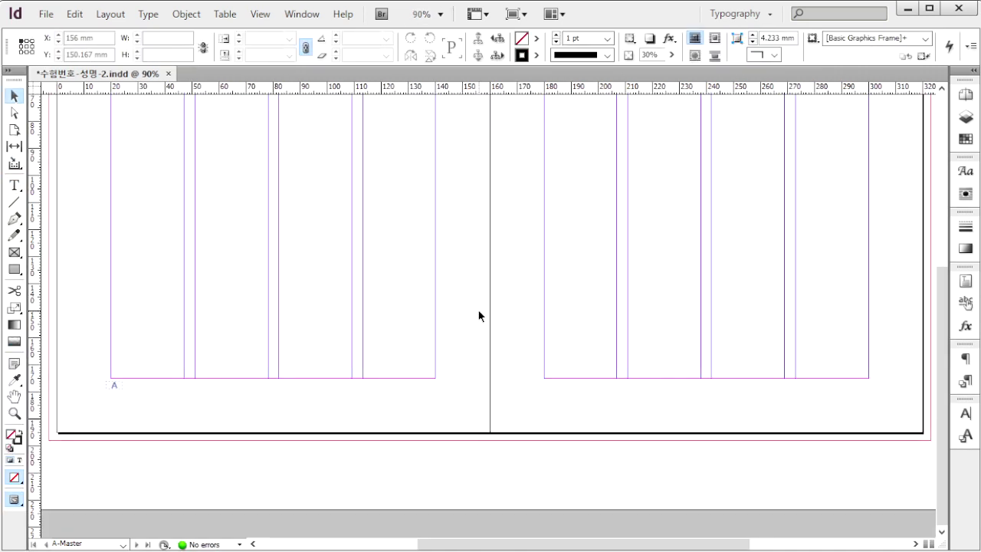
pyautogui.click(120, 391)
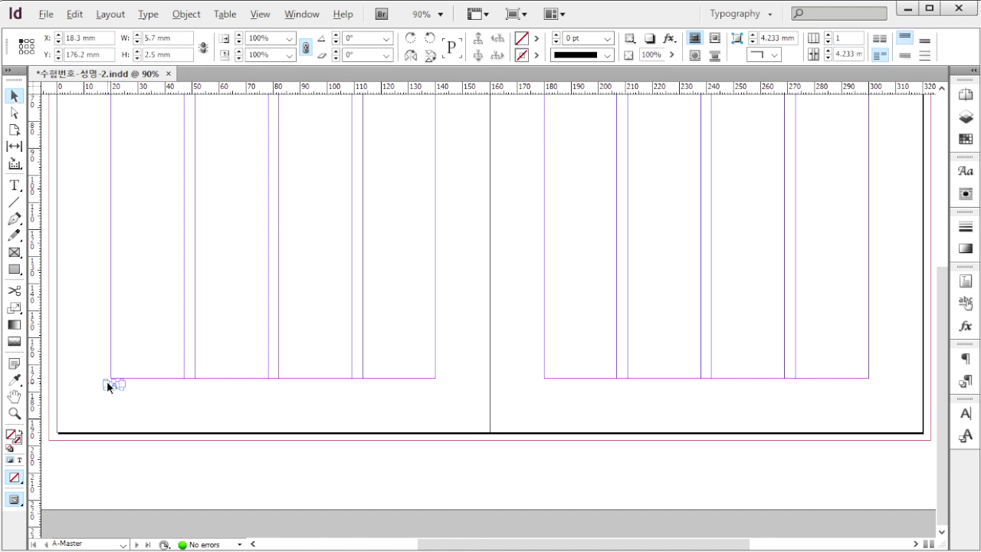
pyautogui.moveTo(112, 384); pyautogui.dragTo(860, 414)
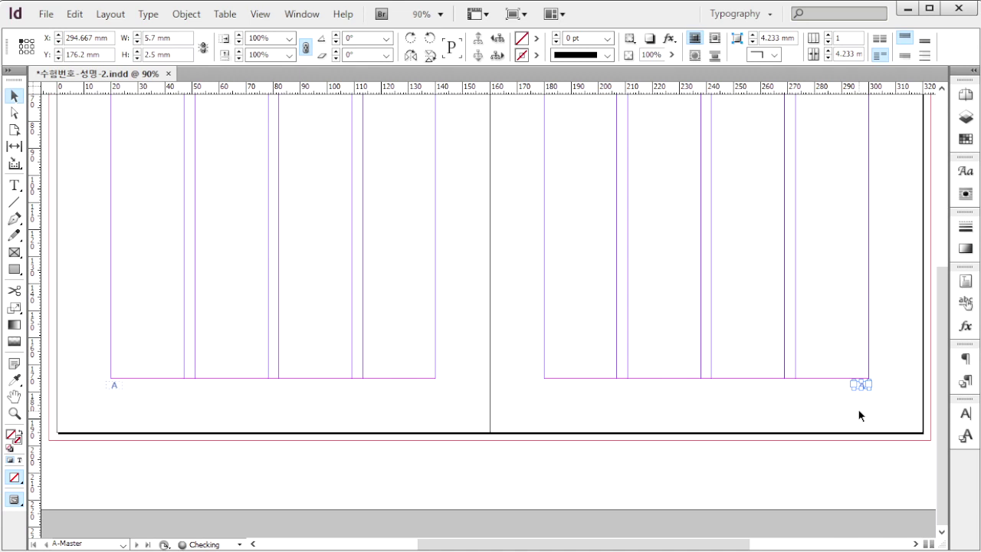
pyautogui.click(860, 415)
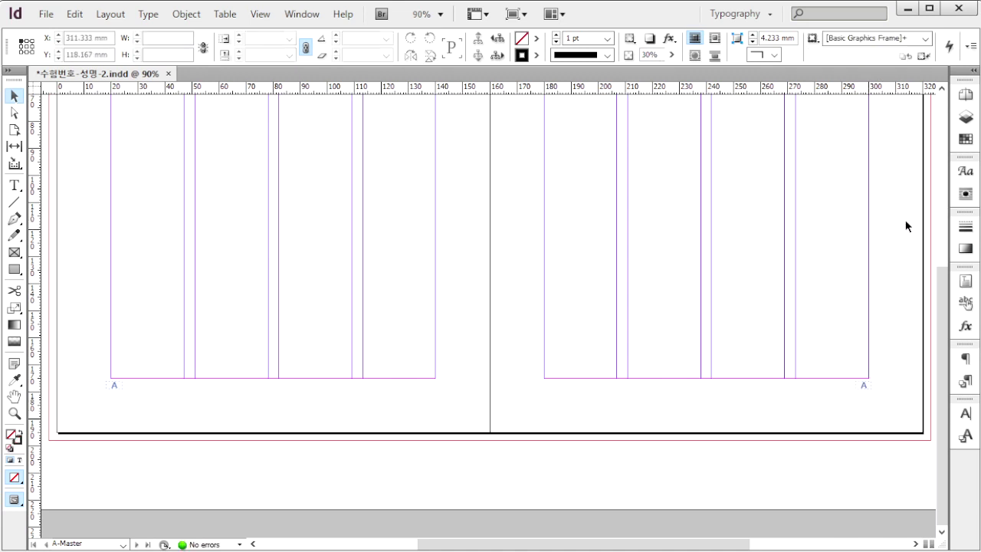
# Step: Go to page 1 and review the GTQ Output reference images of the tomato layout, starting from 1급-201.jpg
pyautogui.press('F12')
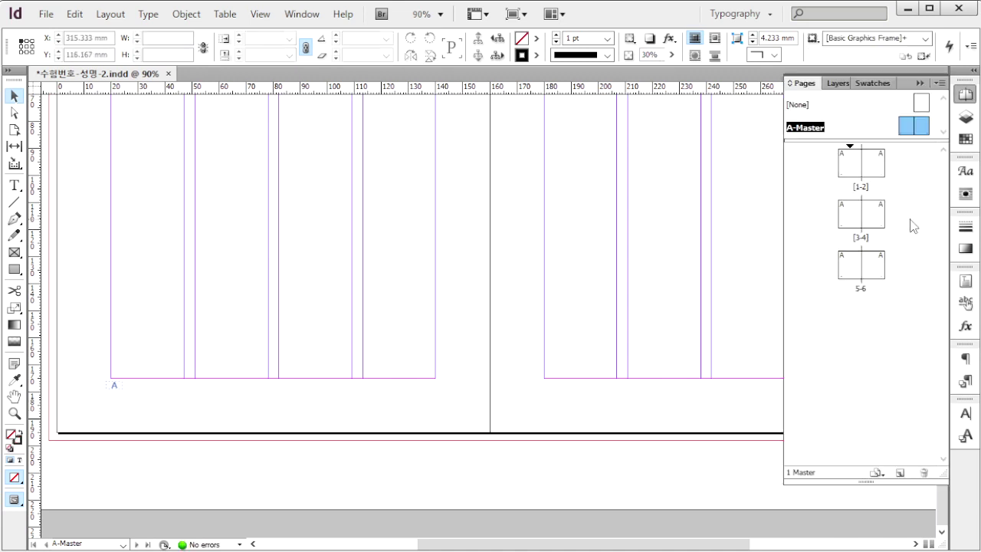
pyautogui.doubleClick(851, 167)
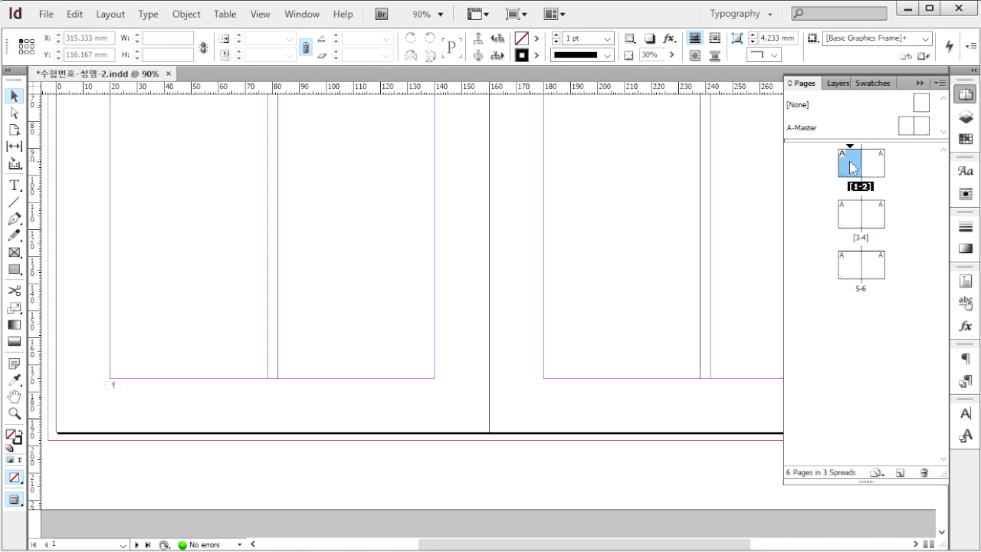
pyautogui.hotkey('alt', 'Tab')
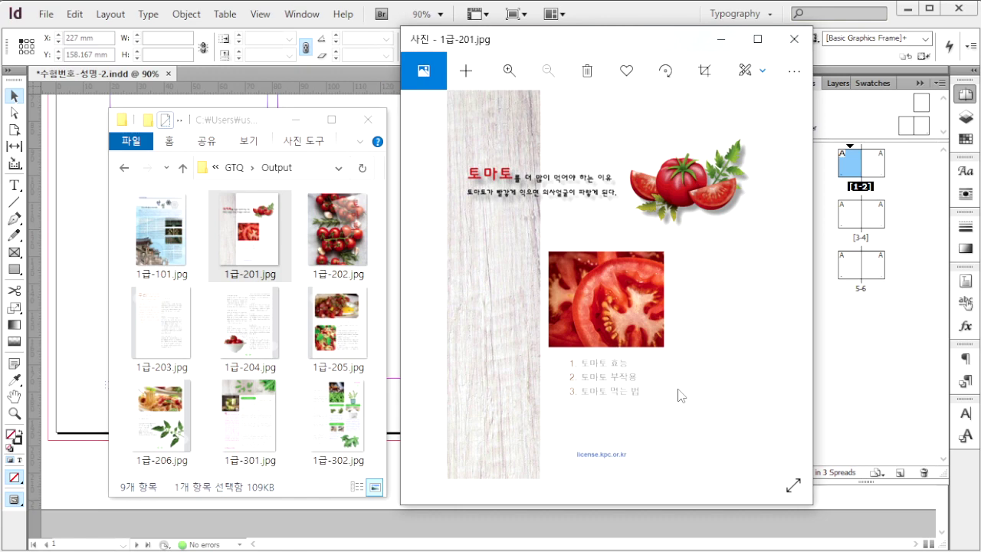
pyautogui.click(792, 287)
pyautogui.click(793, 290)
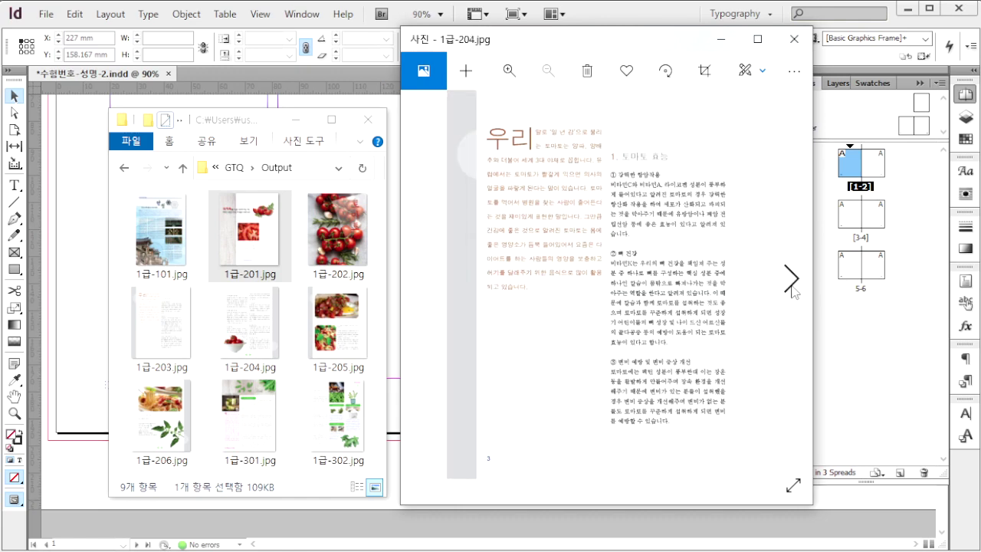
pyautogui.click(792, 289)
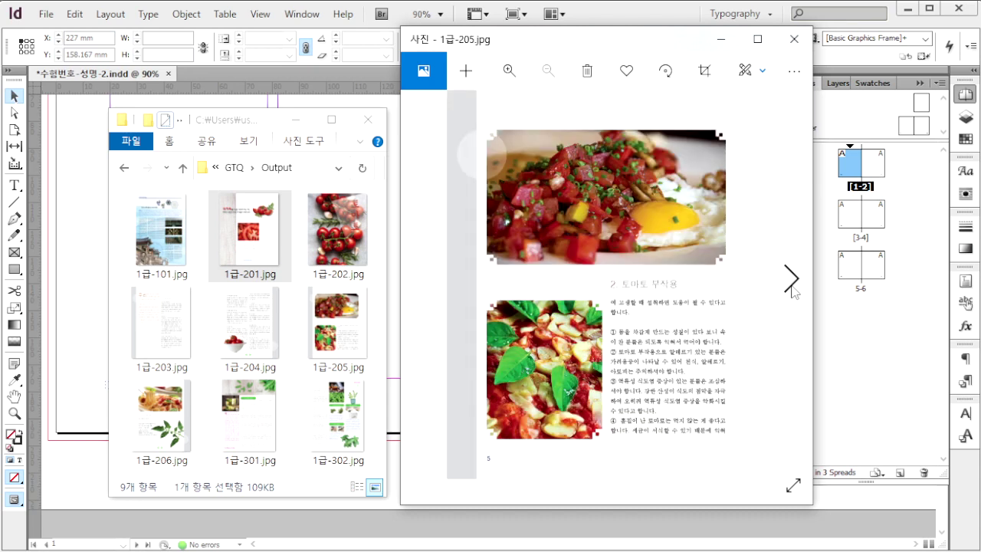
pyautogui.click(792, 290)
pyautogui.click(839, 191)
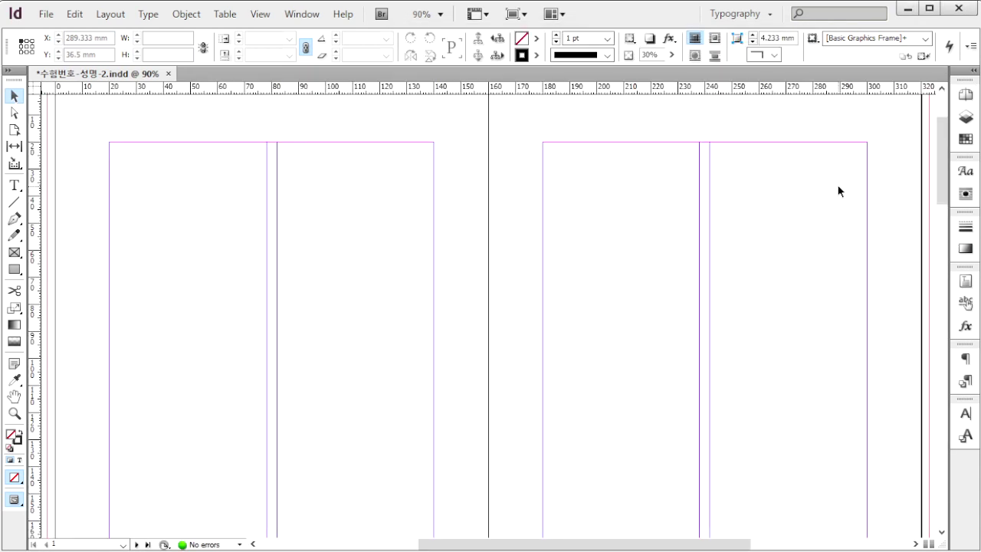
# Step: Place 1급-6.ai near the top of page 1, filling its frame proportionally across the full page width
pyautogui.hotkey('ctrl', 'd')
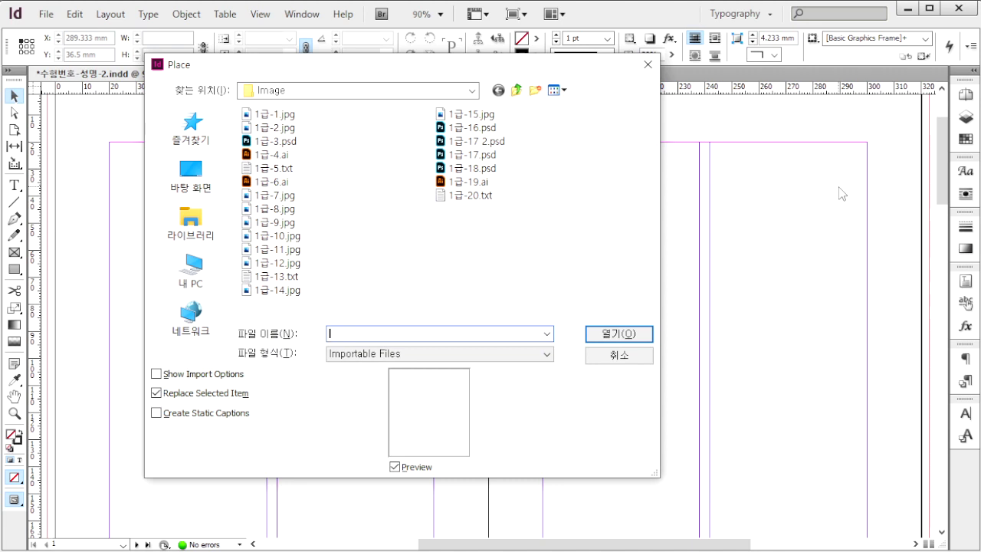
pyautogui.click(277, 183)
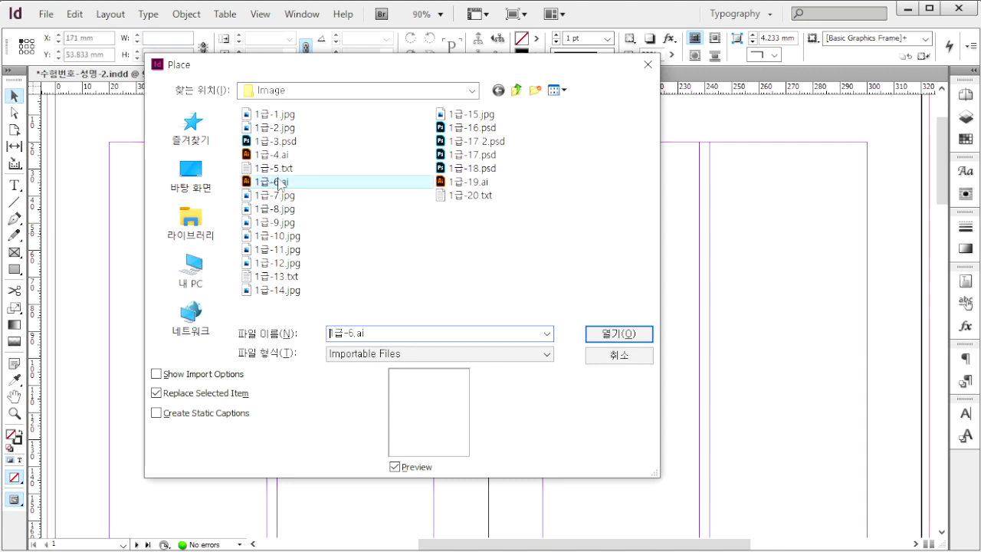
pyautogui.click(620, 335)
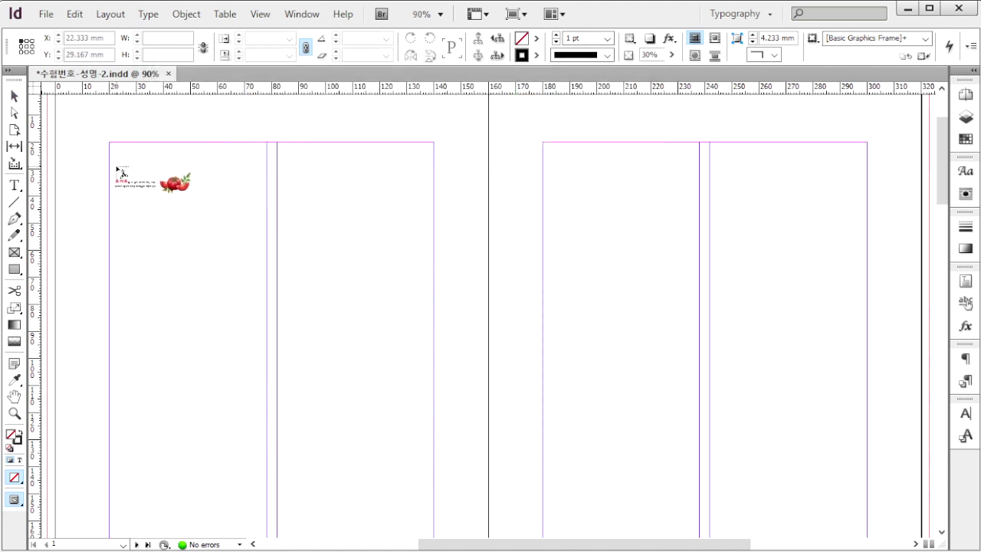
pyautogui.moveTo(120, 170); pyautogui.dragTo(422, 265)
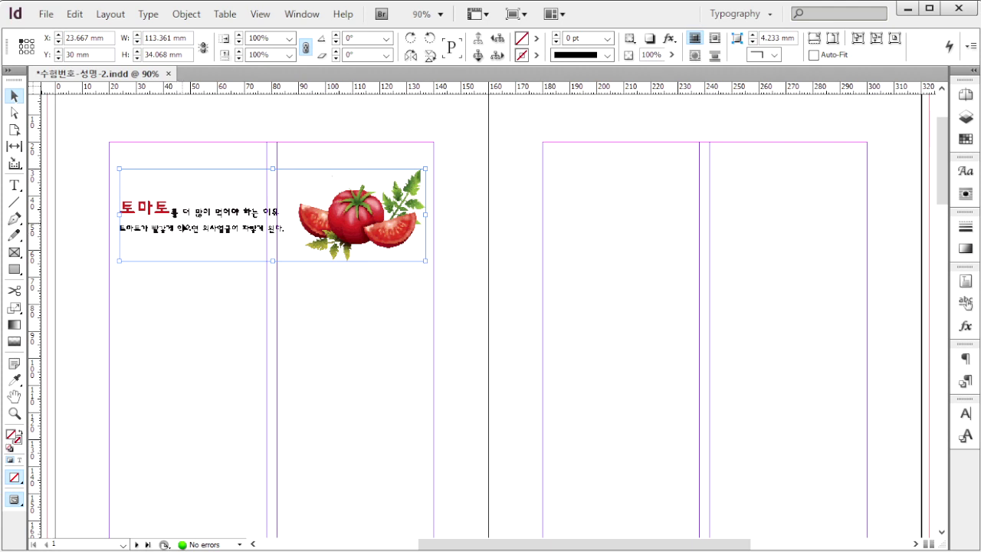
pyautogui.rightClick(197, 221)
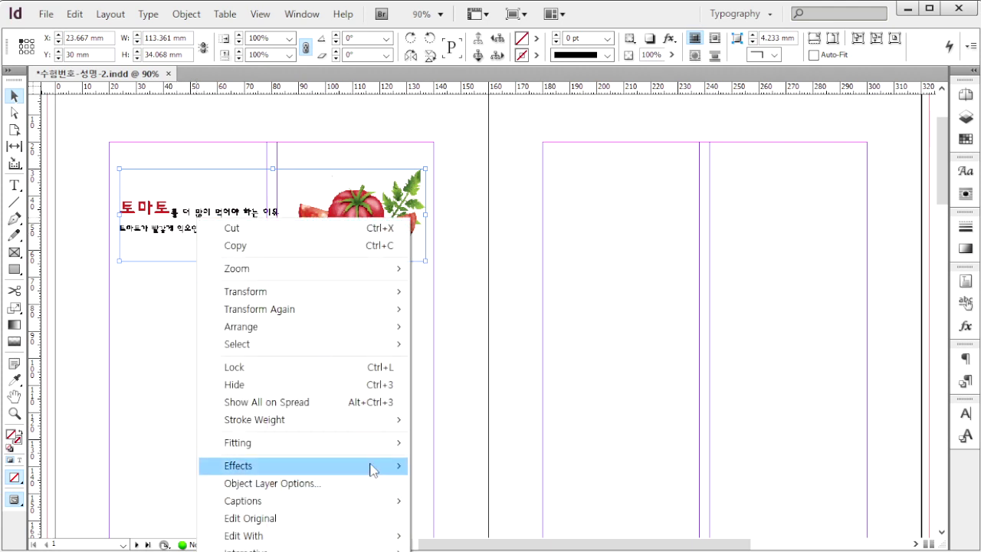
pyautogui.moveTo(363, 449)
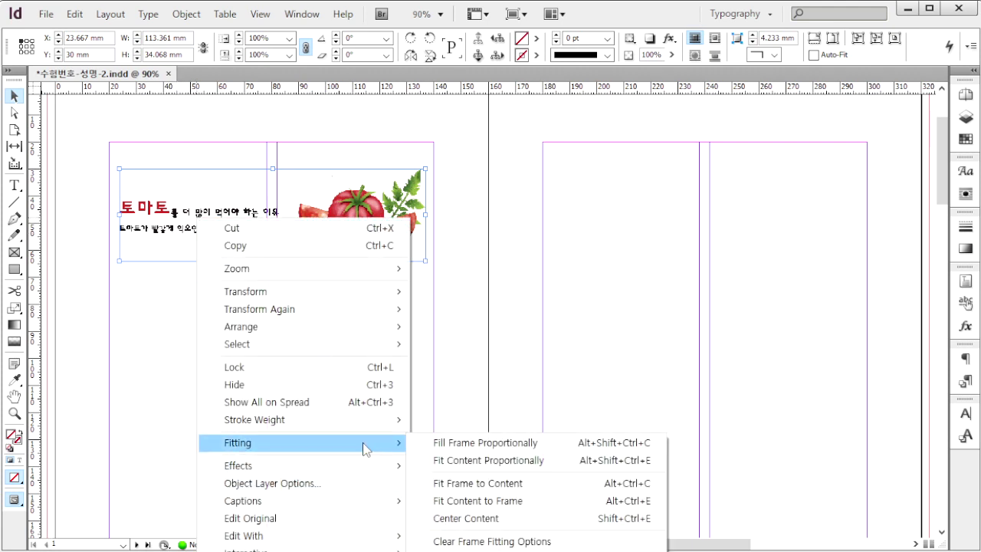
pyautogui.click(547, 445)
pyautogui.click(462, 309)
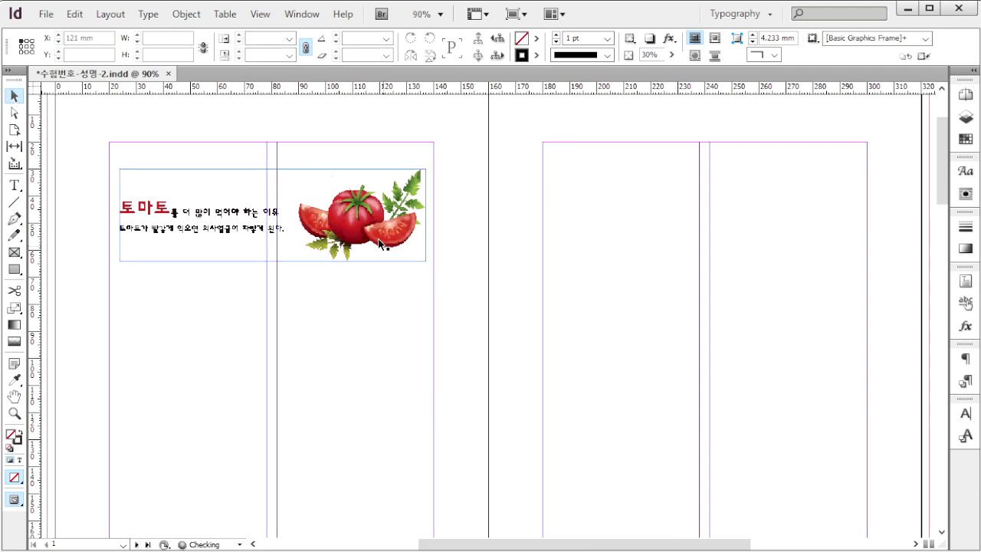
# Step: Place 1급-7.jpg on page 1 as a vertical strip 50 × 201 mm at X -3 mm, Y -3 mm
pyautogui.scroll(-5, 414, 310)
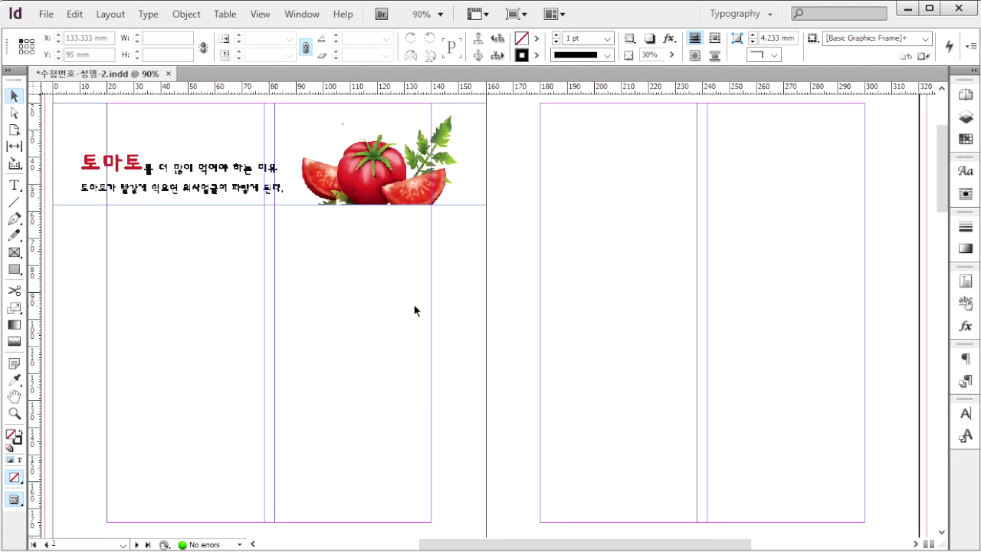
pyautogui.hotkey('ctrl', 'd')
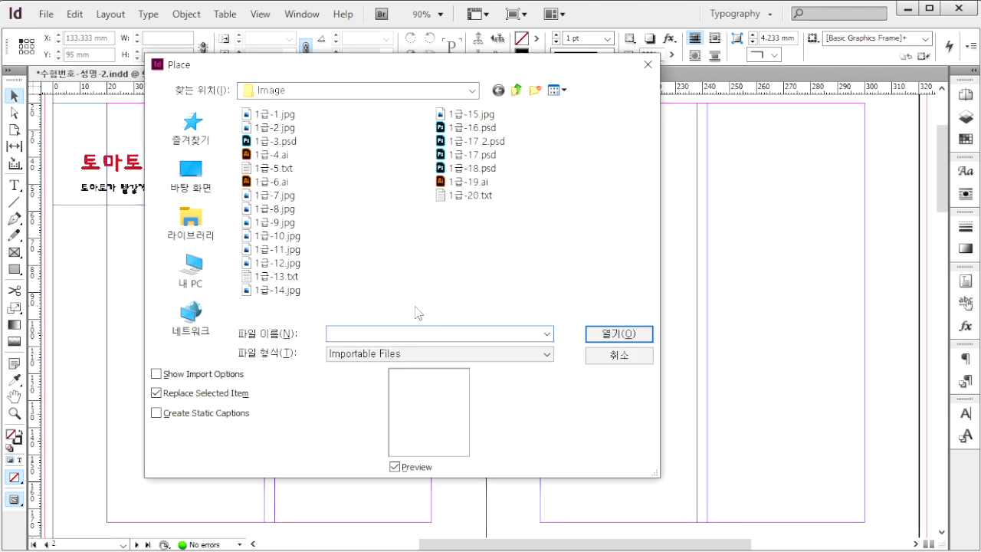
pyautogui.click(264, 201)
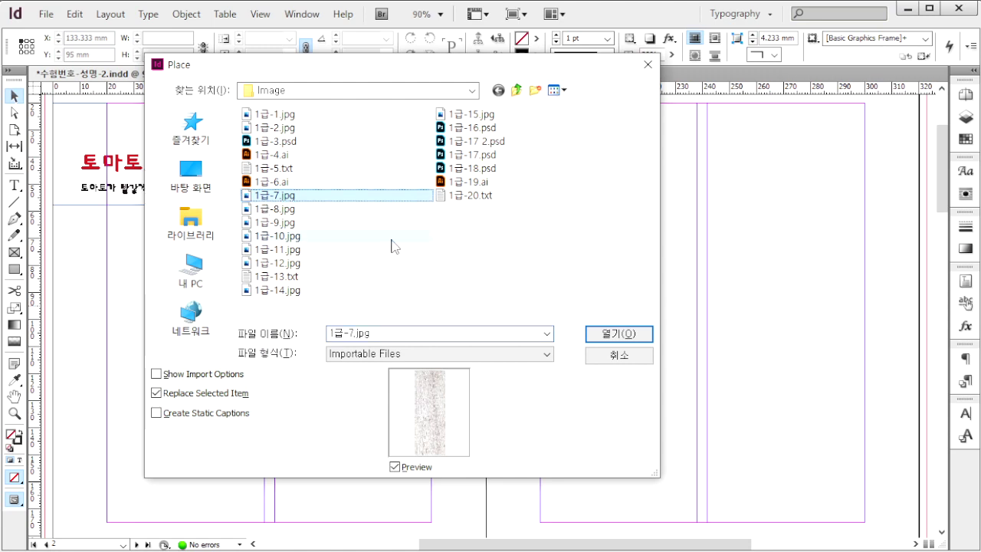
pyautogui.click(620, 334)
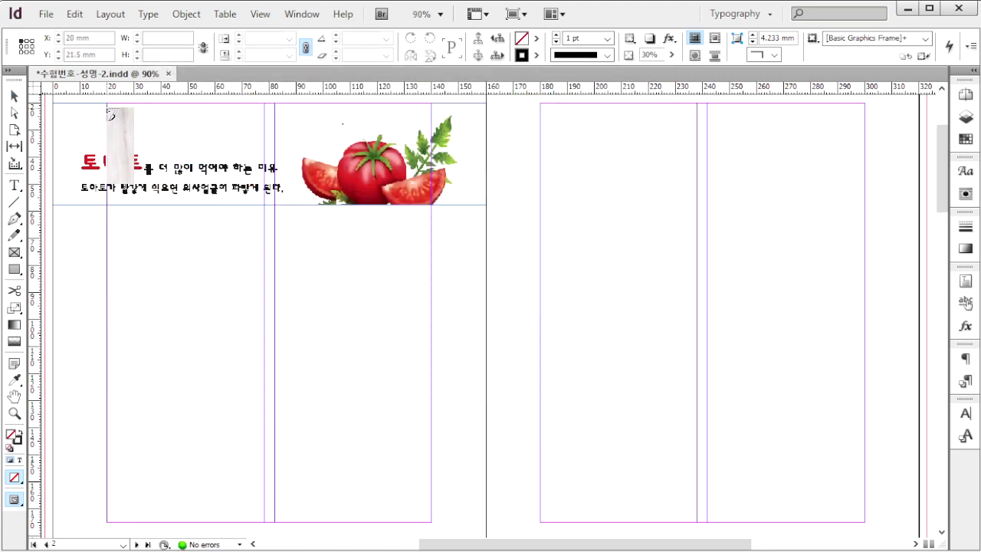
pyautogui.moveTo(107, 108); pyautogui.dragTo(344, 538)
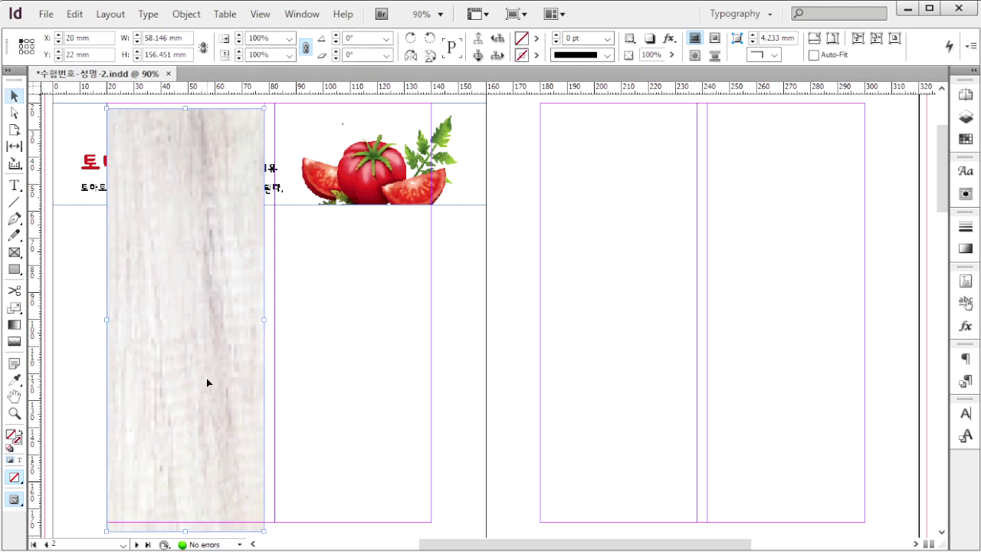
pyautogui.moveTo(241, 317)
pyautogui.mouseDown()
pyautogui.moveTo(237, 325)
pyautogui.moveTo(238, 308)
pyautogui.moveTo(263, 313)
pyautogui.moveTo(244, 311)
pyautogui.mouseUp()
pyautogui.hotkey('ctrl', '-')
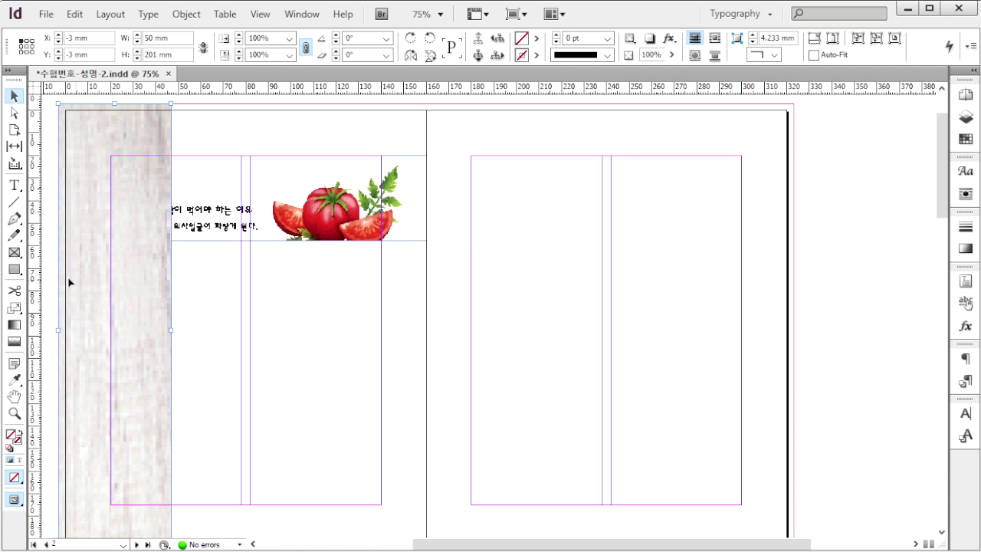
# Step: Send the wood texture strip on page 1 to the back, behind the tomato title artwork
pyautogui.rightClick(125, 124)
pyautogui.moveTo(213, 205)
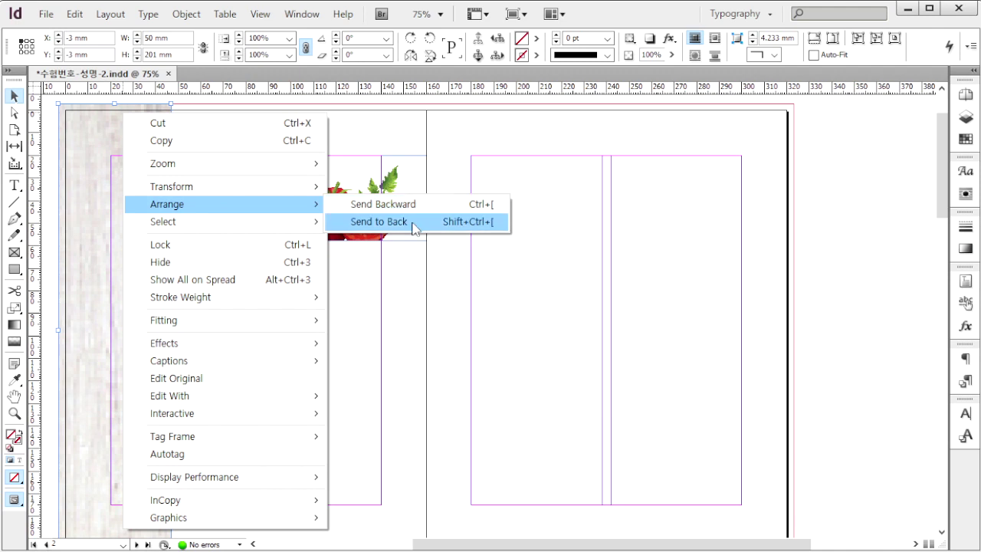
pyautogui.click(379, 222)
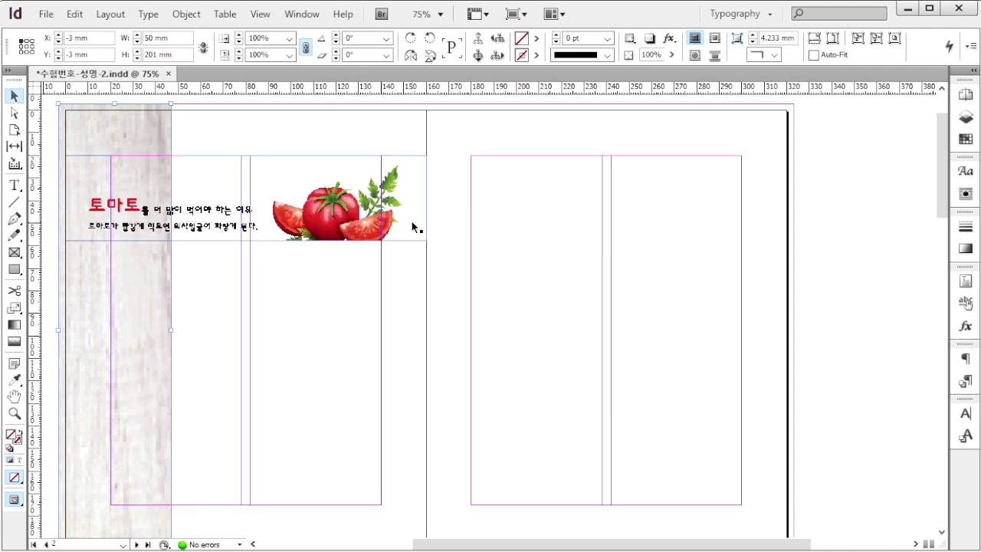
# Step: Place 1급-8.jpg below the title on the left page, at about 51 mm, 82 mm and about 81 mm wide
pyautogui.click(335, 337)
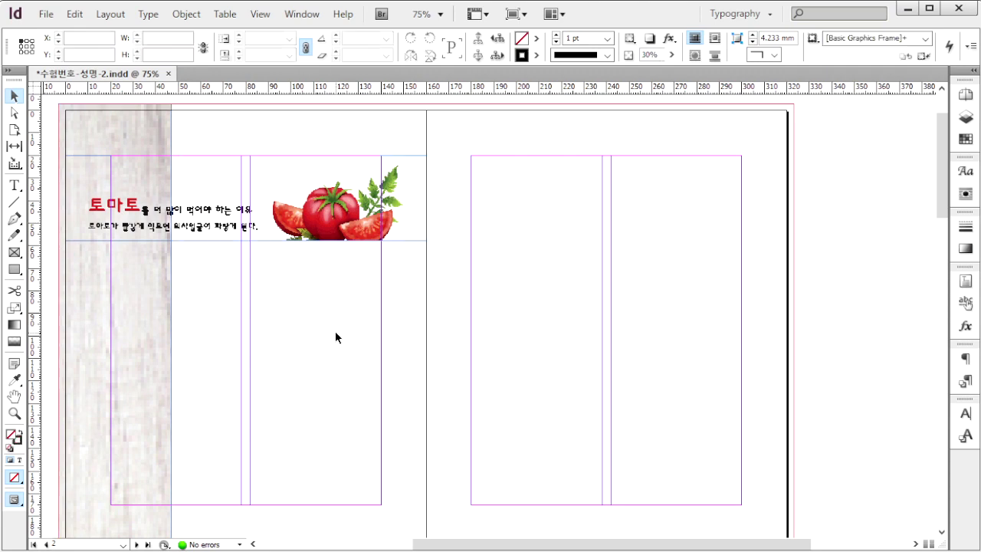
pyautogui.hotkey('ctrl', 'd')
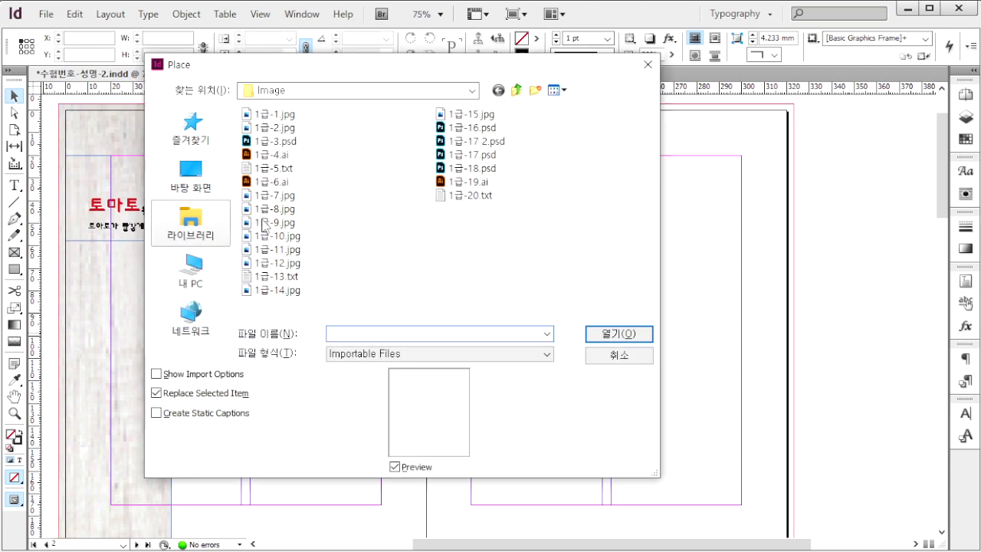
pyautogui.click(280, 212)
pyautogui.click(624, 335)
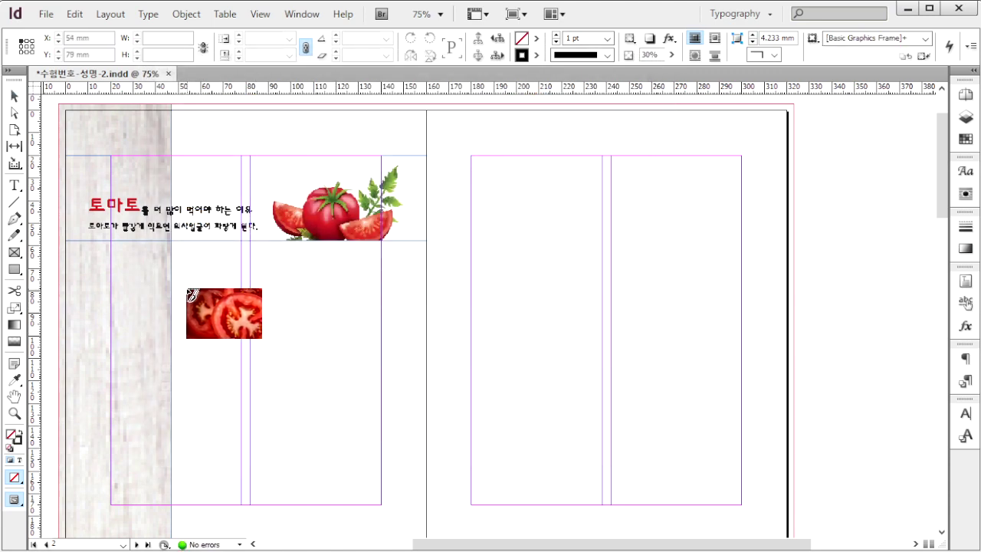
pyautogui.moveTo(182, 296); pyautogui.dragTo(267, 420)
pyautogui.click(266, 418)
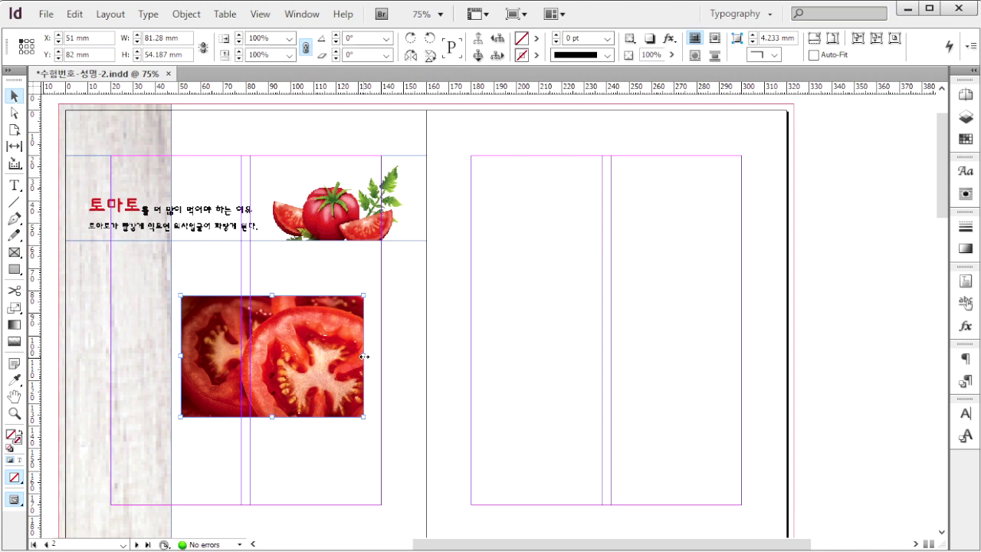
# Step: Narrow the tomato-slice image frame to 58 mm wide and fill the frame proportionally
pyautogui.moveTo(365, 357); pyautogui.dragTo(311, 367)
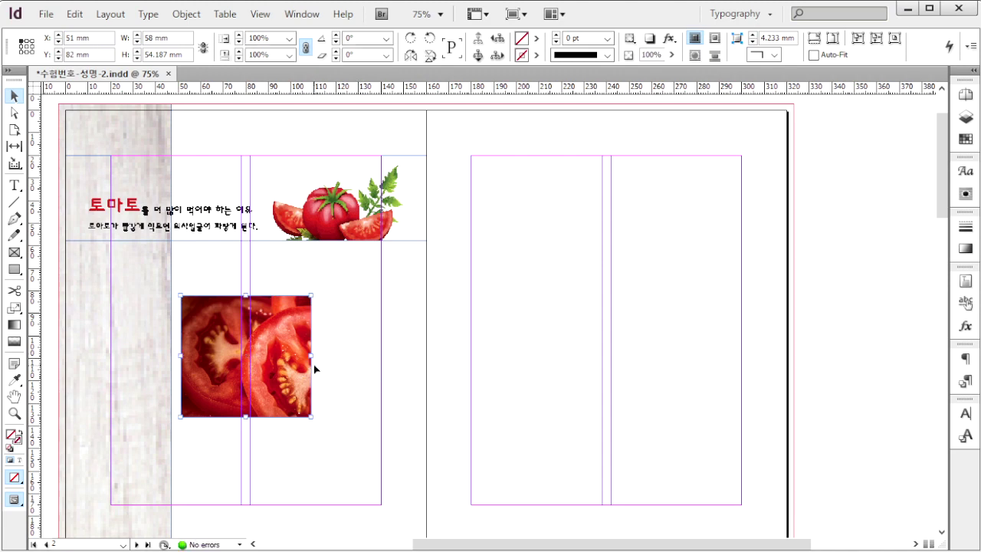
pyautogui.rightClick(272, 308)
pyautogui.moveTo(406, 527)
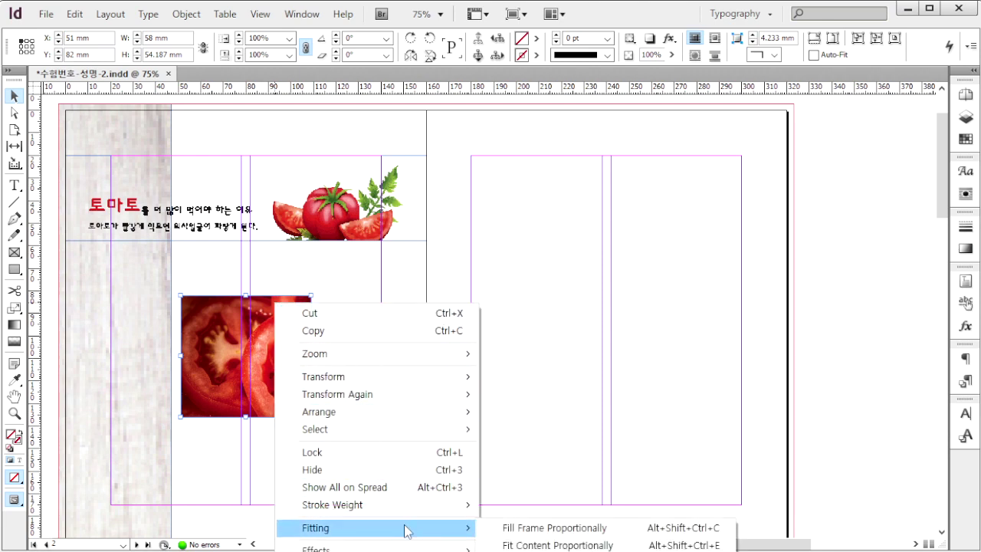
pyautogui.click(576, 534)
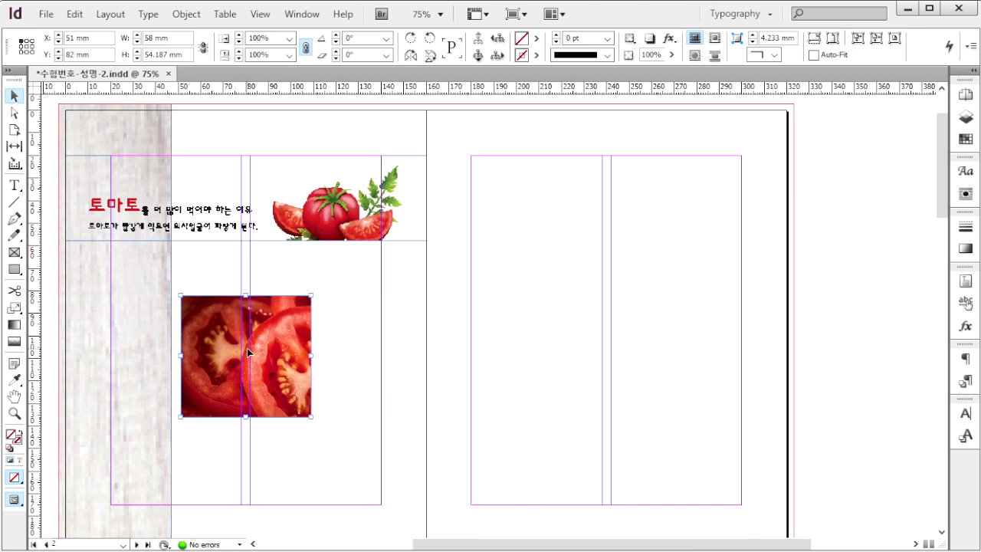
pyautogui.hotkey('ctrl', 'z')
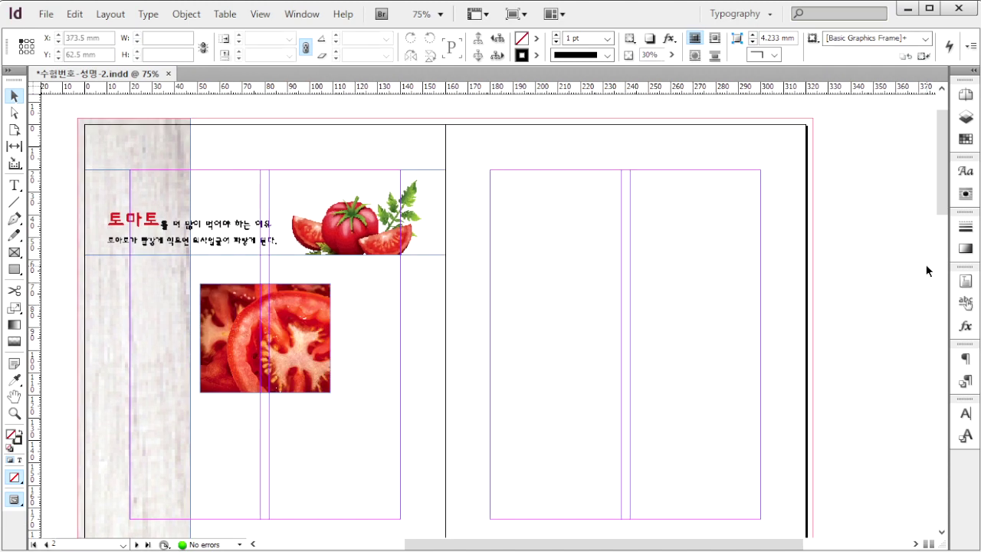
# Step: Place 1급-9.jpg on the right page of the first spread, from the top bleed to the bottom bleed, about 130 × 201 mm
pyautogui.hotkey('ctrl', 'd')
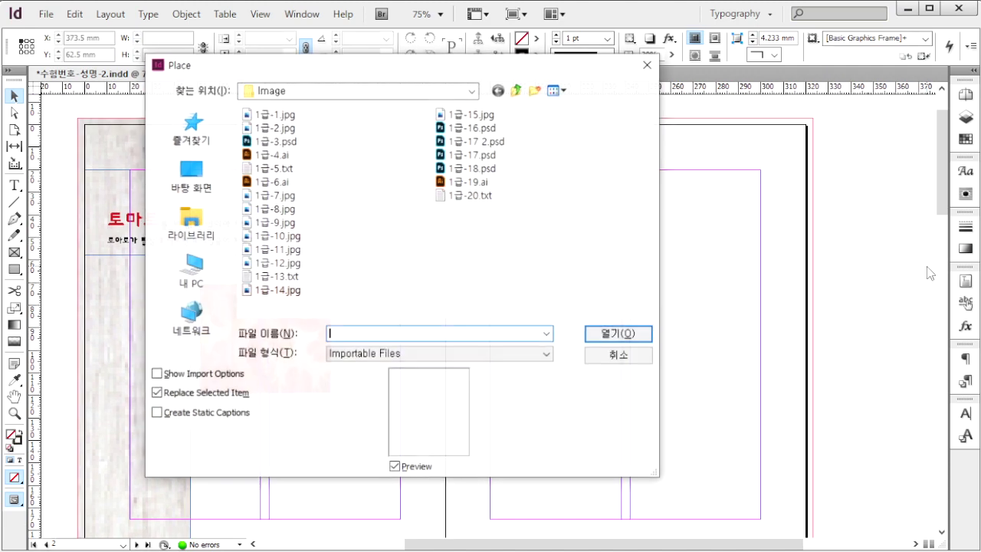
pyautogui.click(286, 223)
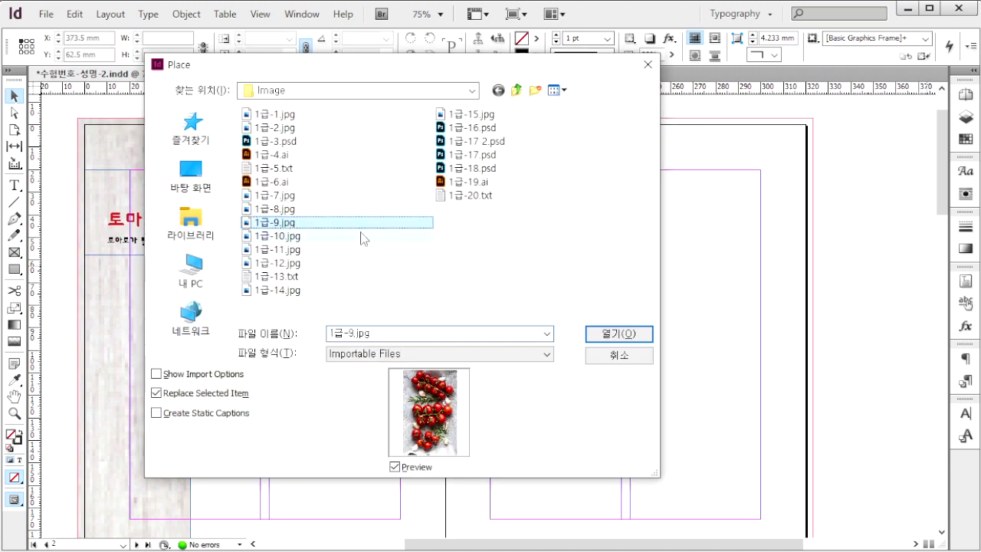
pyautogui.click(620, 335)
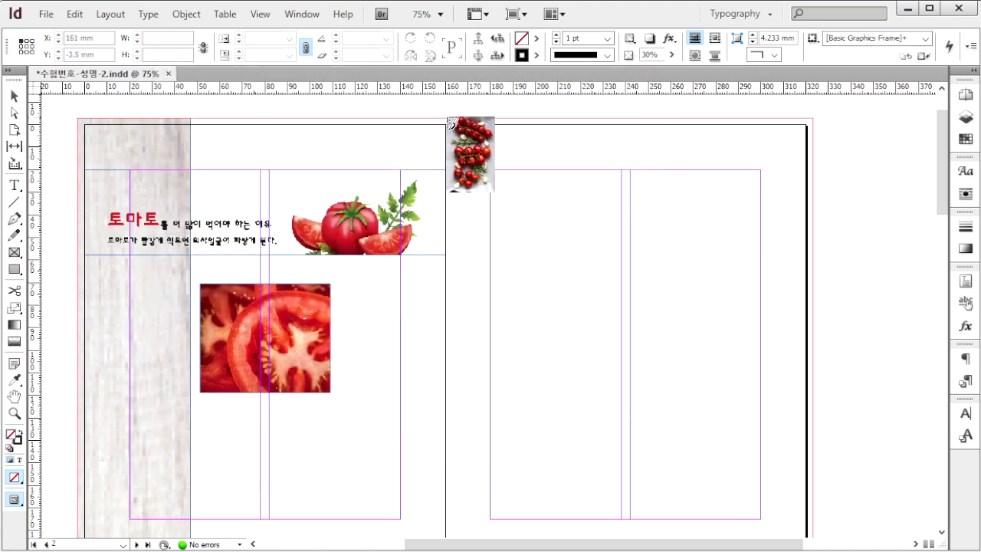
pyautogui.moveTo(450, 123); pyautogui.dragTo(819, 418)
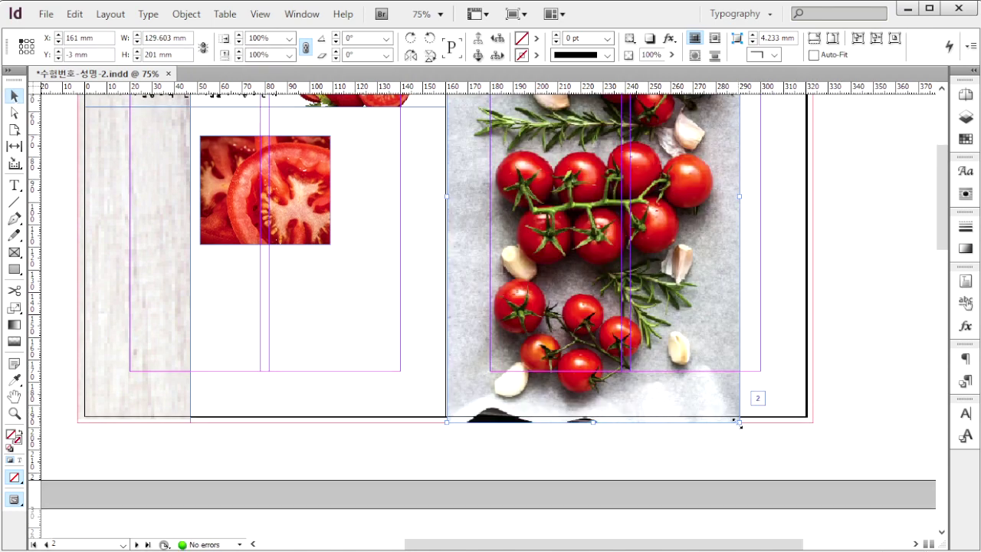
# Step: Widen the vine-tomato image frame to 163 mm, from the spine to the outer bleed edge, and fill the frame proportionally
pyautogui.moveTo(740, 422); pyautogui.dragTo(813, 421)
pyautogui.scroll(1, 848, 345)
pyautogui.scroll(5, 848, 338)
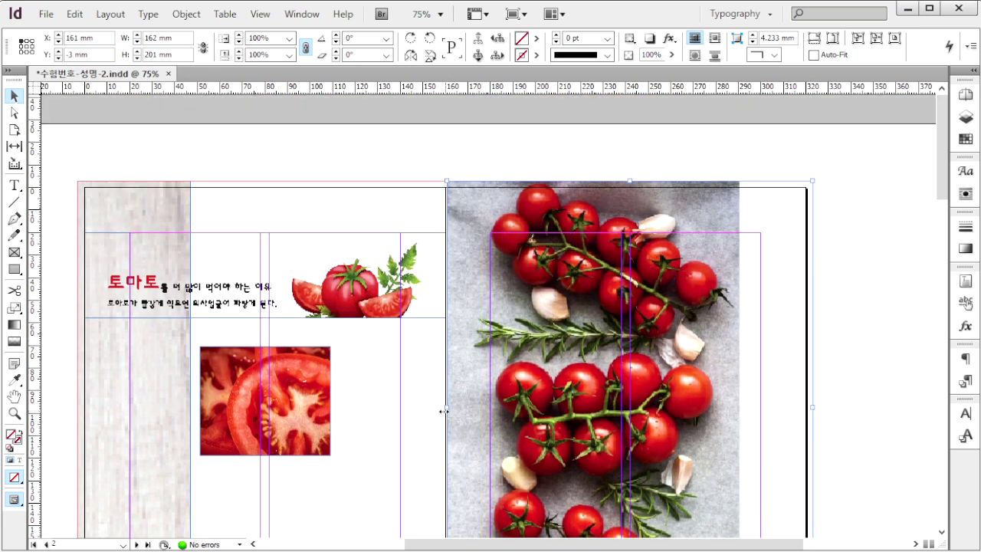
pyautogui.moveTo(444, 412); pyautogui.dragTo(443, 412)
pyautogui.rightClick(479, 205)
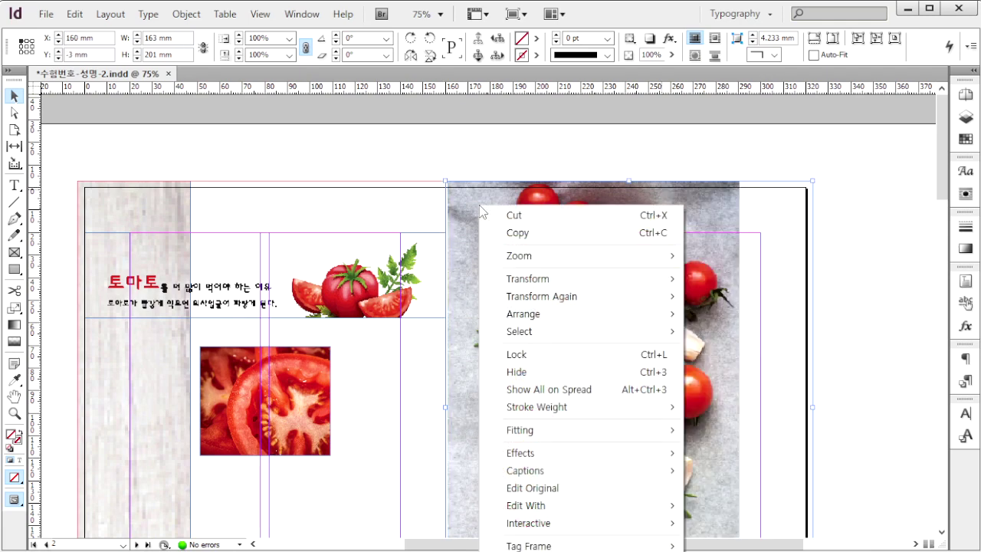
pyautogui.moveTo(657, 435)
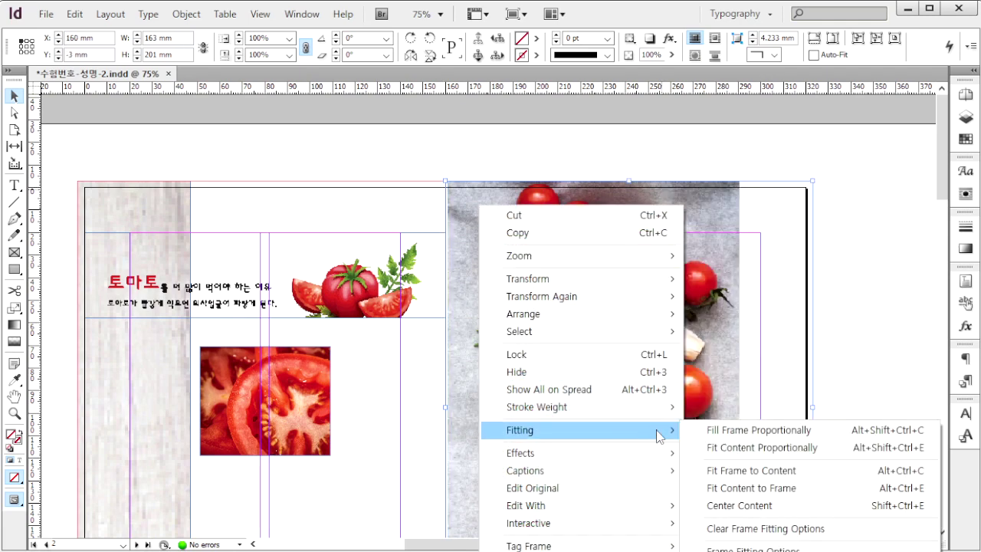
pyautogui.click(732, 435)
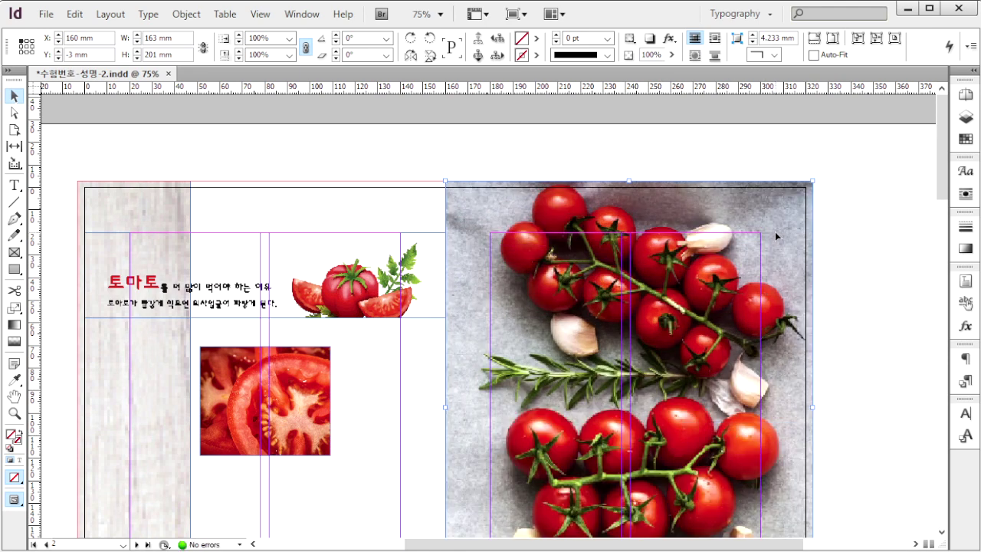
# Step: Place 1급-10.jpg in the lower inner area of page 4 at about 163 mm, 127 mm, about 88 × 64 mm in size
pyautogui.hotkey('alt', 'pagedown')
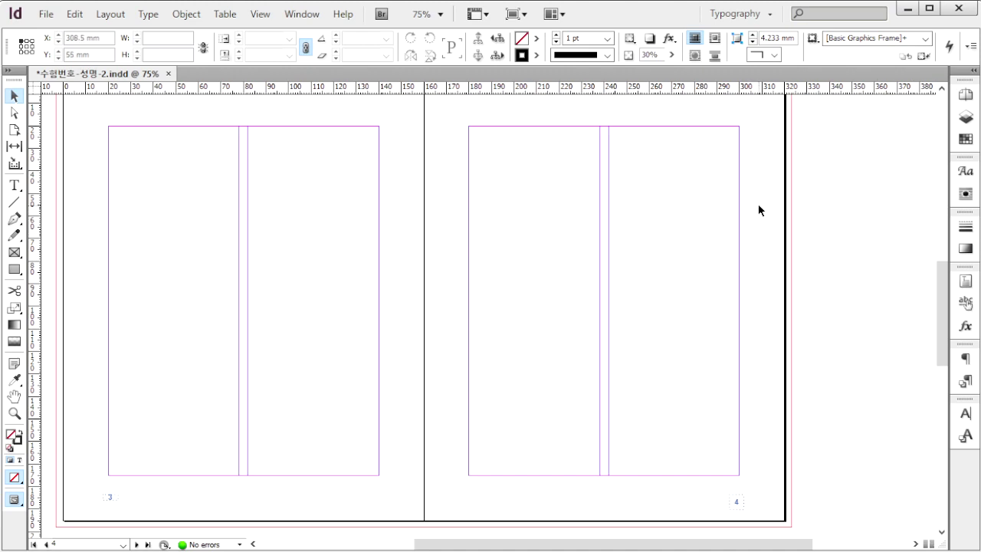
pyautogui.hotkey('ctrl', 'd')
pyautogui.click(270, 237)
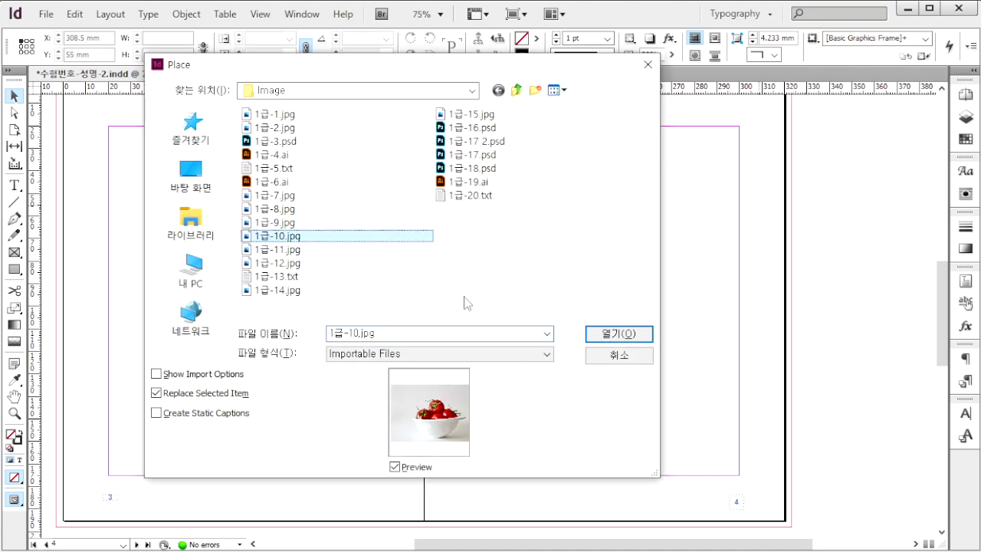
pyautogui.click(621, 334)
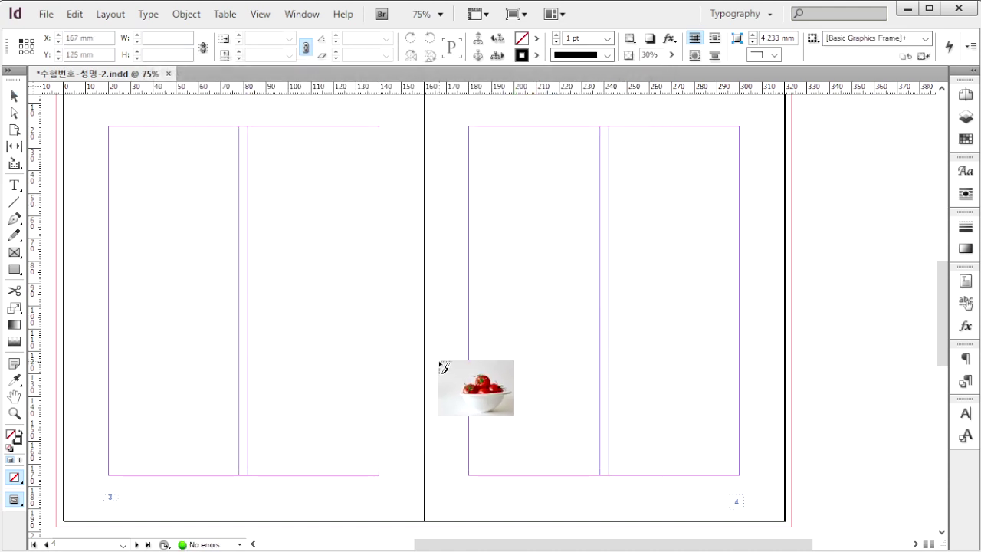
pyautogui.moveTo(430, 367); pyautogui.dragTo(567, 509)
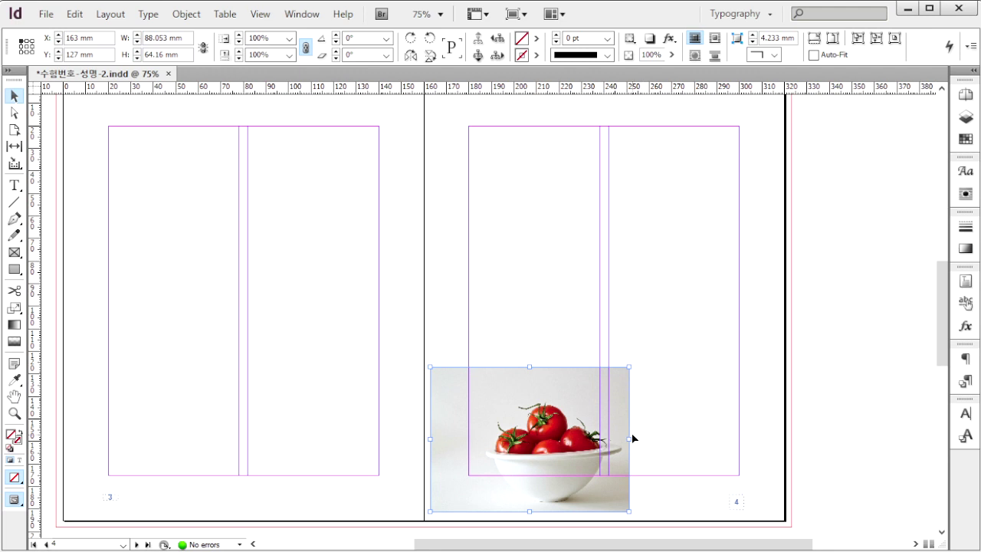
# Step: Resize the tomato-bowl image frame to about 75 × 54.5 mm and fill the frame proportionally
pyautogui.moveTo(633, 438); pyautogui.dragTo(599, 439)
pyautogui.moveTo(513, 513); pyautogui.dragTo(520, 491)
pyautogui.scroll(-3, 462, 369)
pyautogui.rightClick(451, 189)
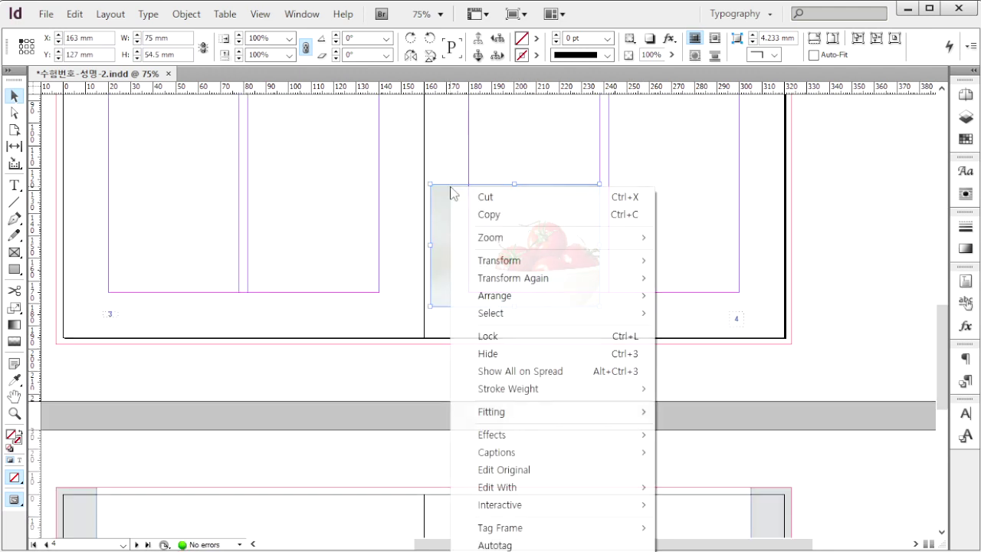
pyautogui.moveTo(625, 413)
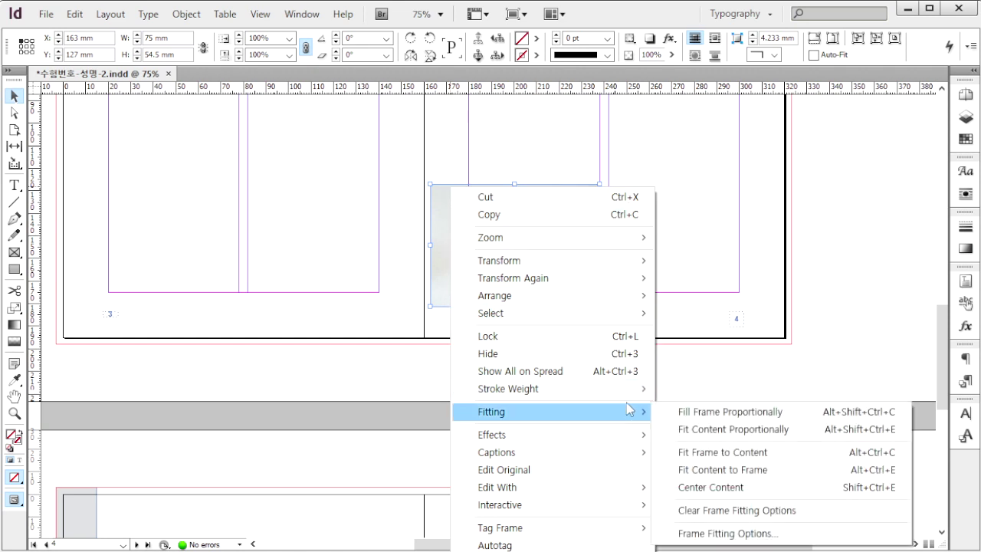
pyautogui.click(709, 414)
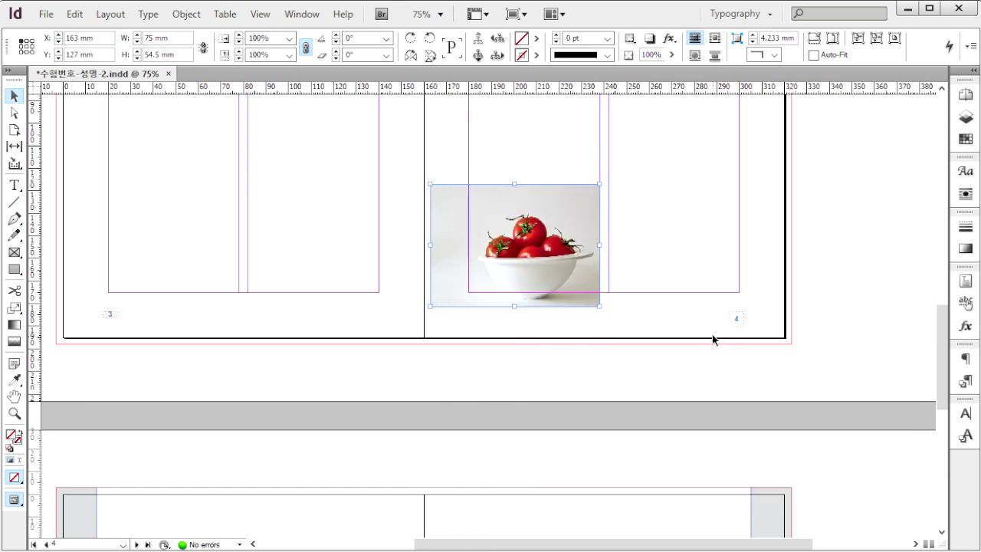
# Step: Place 1급-11.jpg on page 5 from the upper margin corner, spanning the full 120 mm between the side margins
pyautogui.scroll(-10, 716, 338)
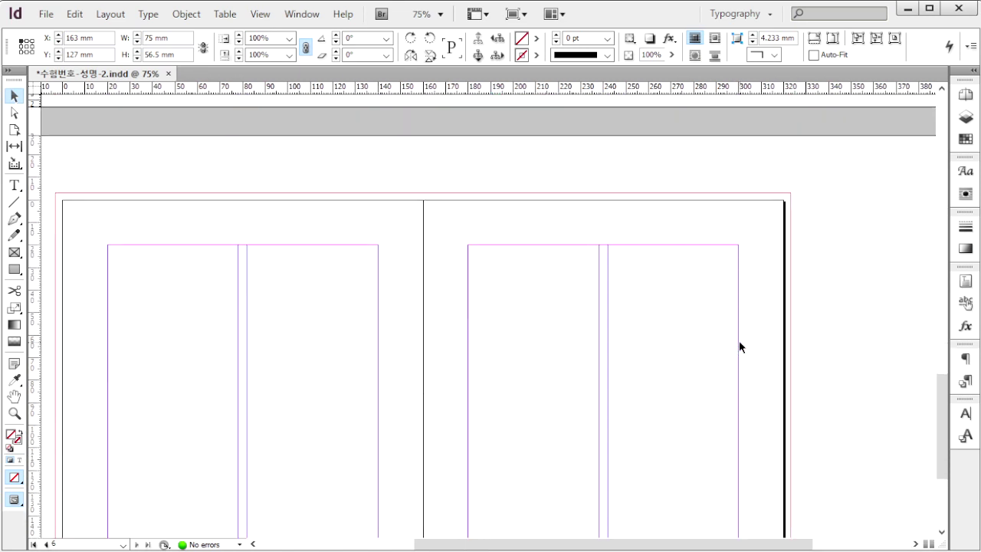
pyautogui.scroll(1, 469, 249)
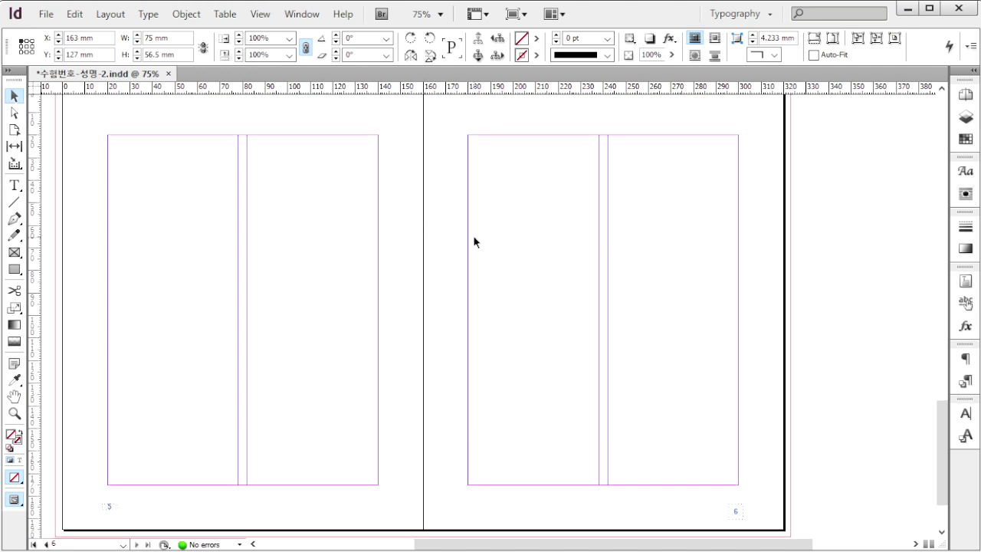
pyautogui.hotkey('ctrl', 'd')
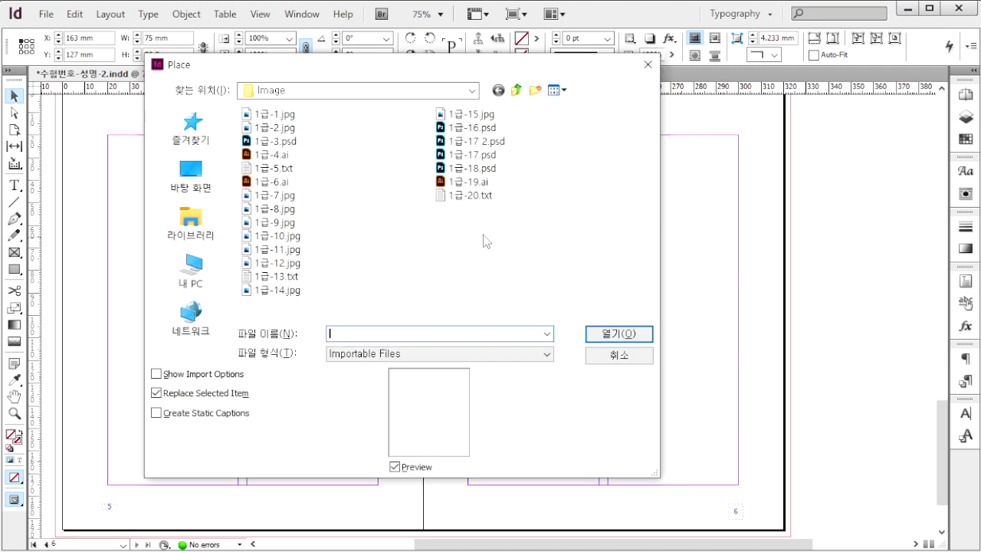
pyautogui.click(291, 250)
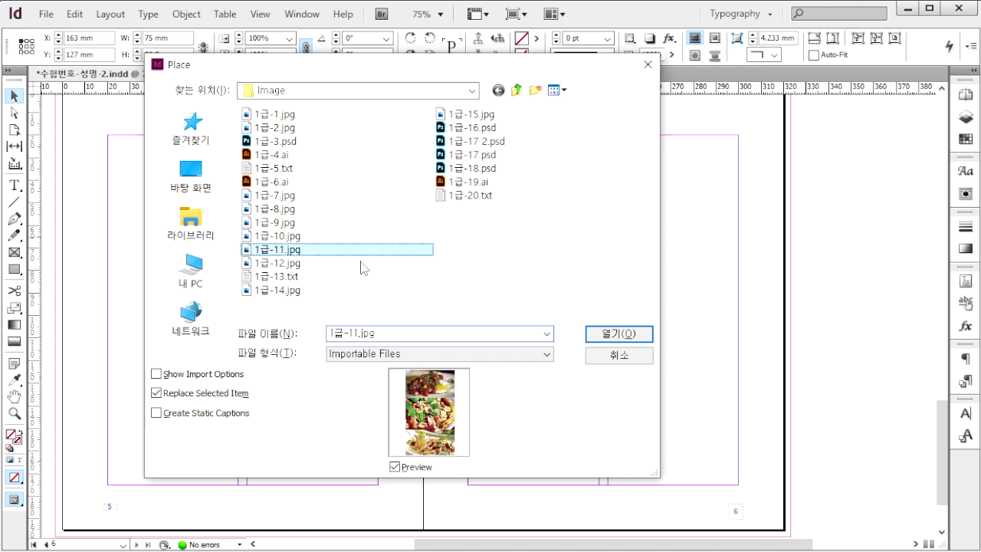
pyautogui.click(619, 335)
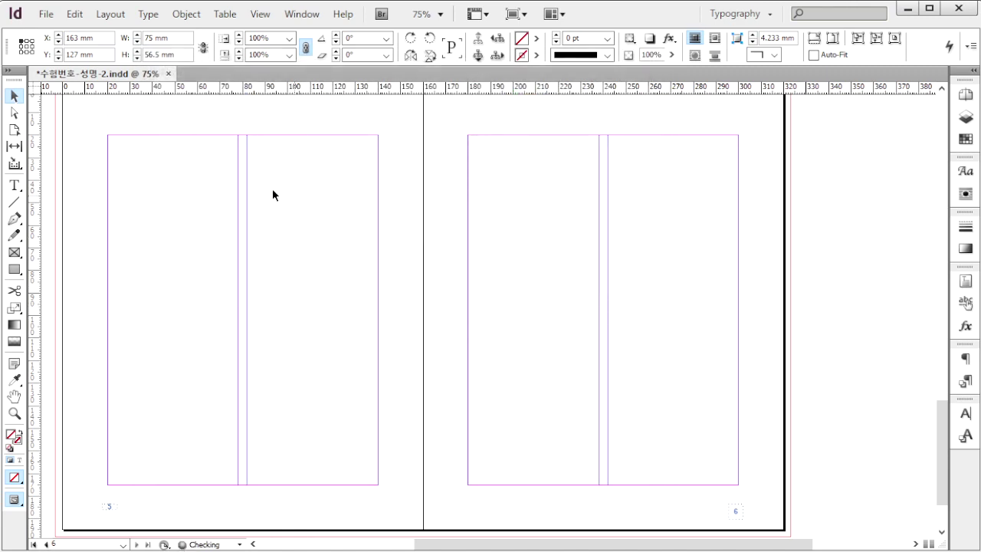
pyautogui.moveTo(108, 136); pyautogui.dragTo(378, 212)
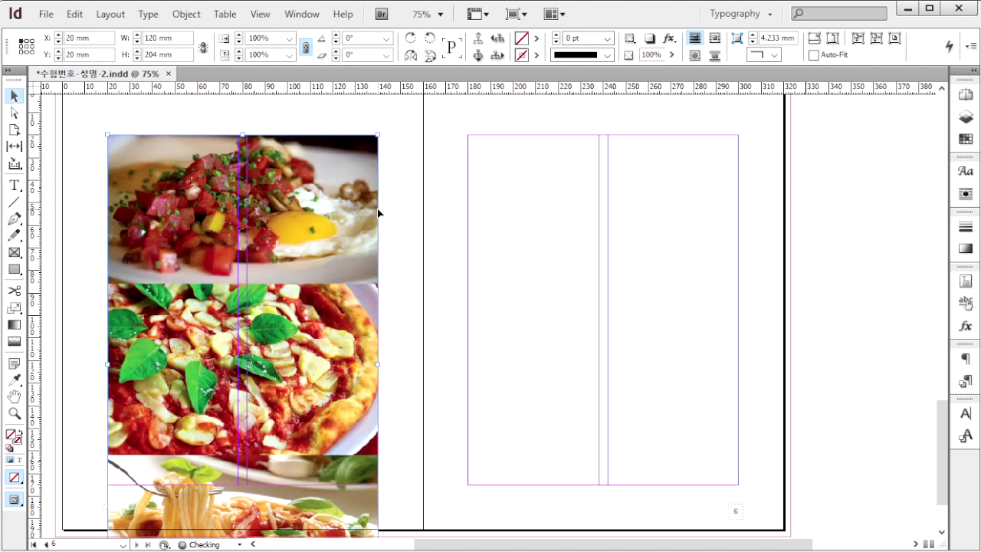
# Step: Crop the placed food image from below to a frame height of 64.5 mm, leaving only the egg dish
pyautogui.scroll(-3, 378, 212)
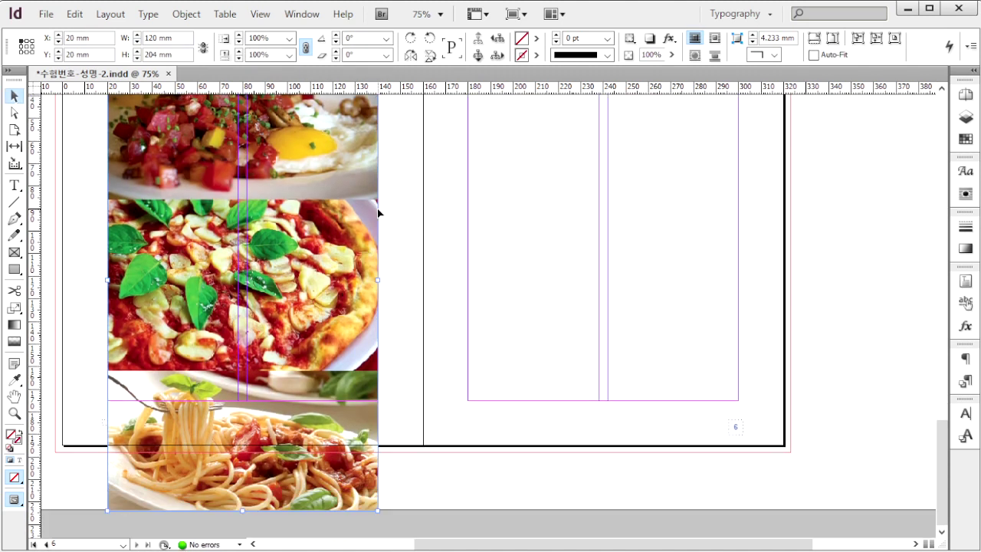
pyautogui.moveTo(243, 510); pyautogui.dragTo(243, 195)
pyautogui.scroll(3, 531, 194)
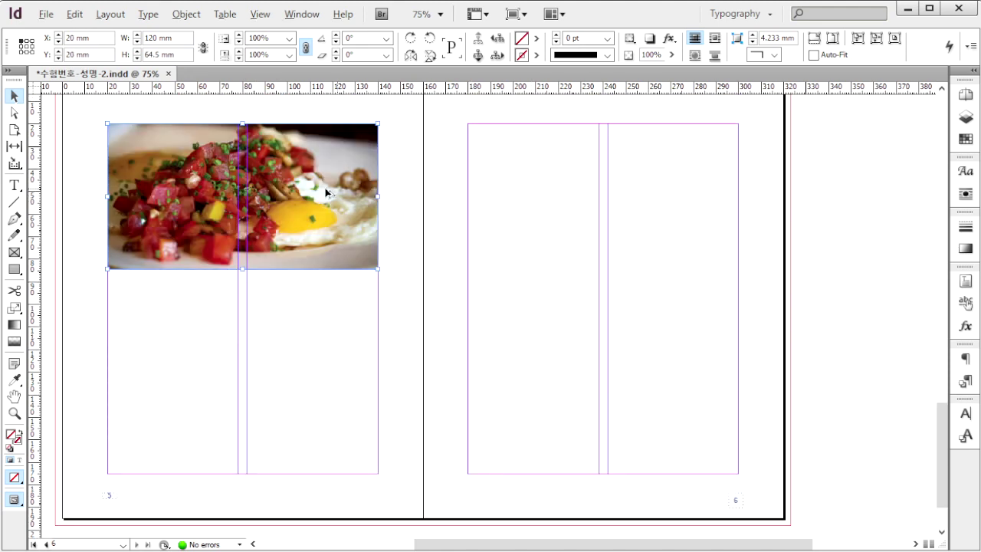
# Step: Duplicate the egg-dish frame to the lower margin of page 5 and shift its content to Y -69.5 mm to show the pizza
pyautogui.moveTo(319, 193); pyautogui.dragTo(345, 281)
pyautogui.doubleClick(332, 405)
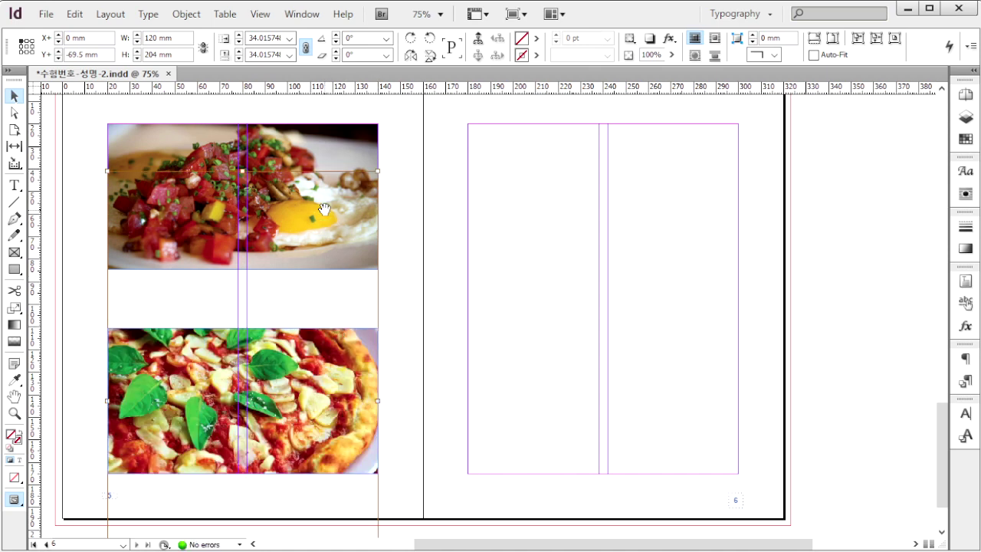
# Step: Duplicate the upper egg-dish frame onto page 6, aligned with that page's upper and side margins
pyautogui.click(328, 146)
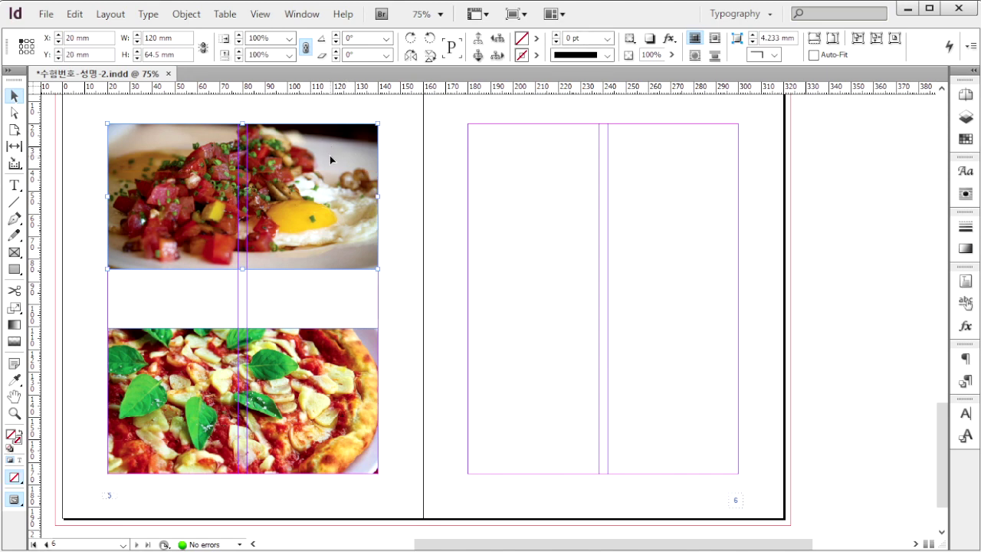
pyautogui.moveTo(330, 158); pyautogui.dragTo(665, 196)
pyautogui.press('Left')
pyautogui.press('Left')
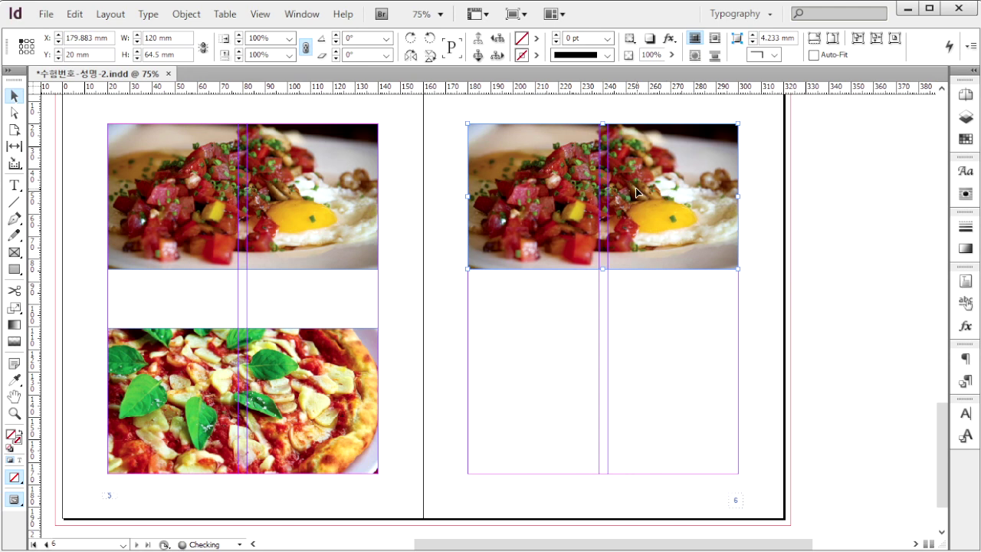
# Step: Shift the content of the page 6 frame upward to show the pasta dish and enlarge it to about 35.5%, filling the frame
pyautogui.doubleClick(637, 192)
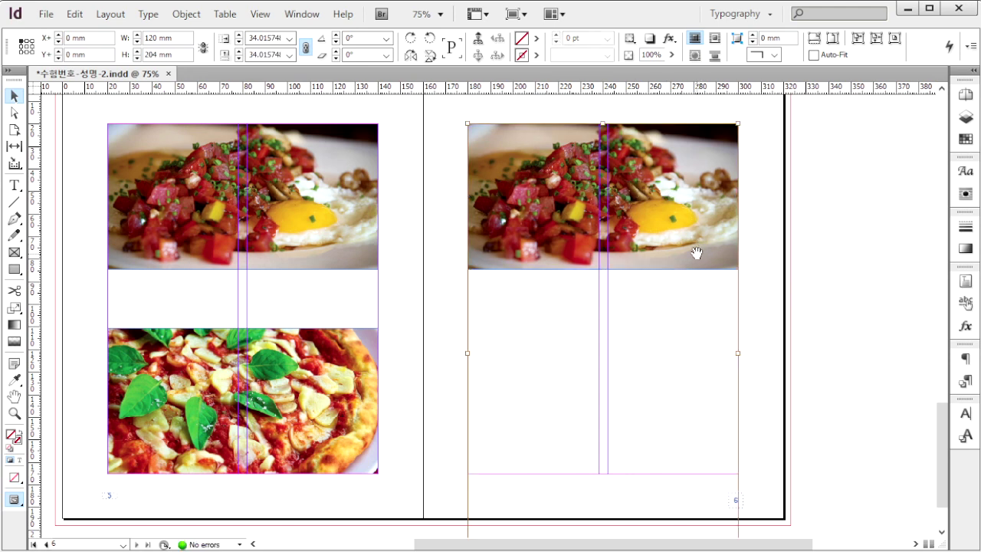
pyautogui.moveTo(696, 253); pyautogui.dragTo(701, 127)
pyautogui.moveTo(701, 236); pyautogui.dragTo(708, 153)
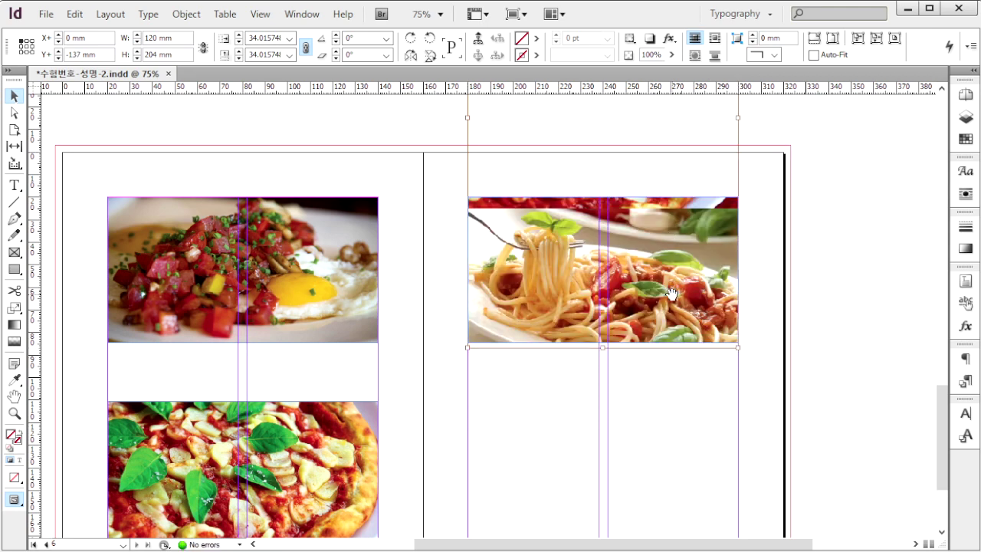
pyautogui.moveTo(671, 307); pyautogui.dragTo(667, 299)
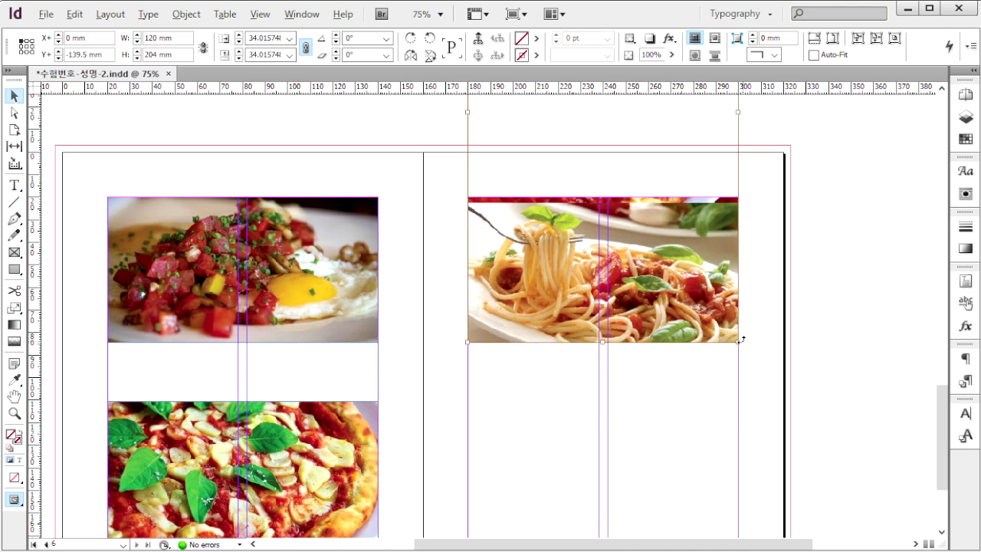
pyautogui.moveTo(738, 343); pyautogui.dragTo(744, 349)
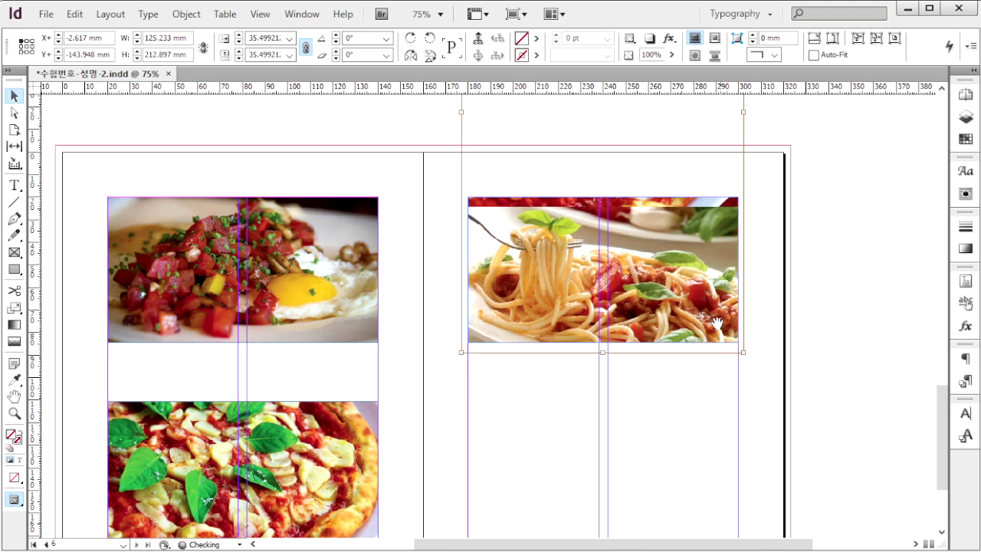
pyautogui.moveTo(712, 315); pyautogui.dragTo(712, 309)
pyautogui.click(769, 325)
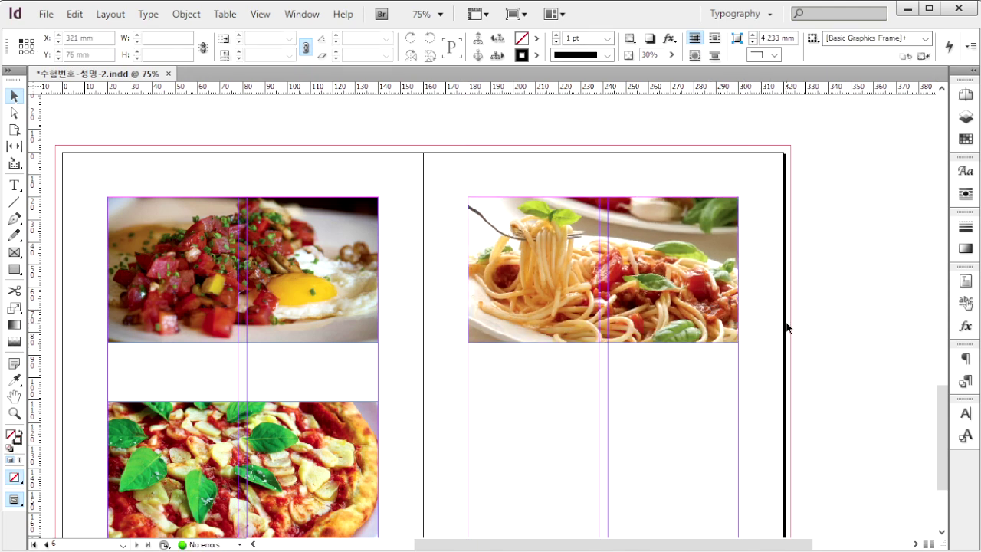
# Step: Crop the pizza frame on page 5 to the width of the first column
pyautogui.click(375, 412)
pyautogui.scroll(-1, 375, 412)
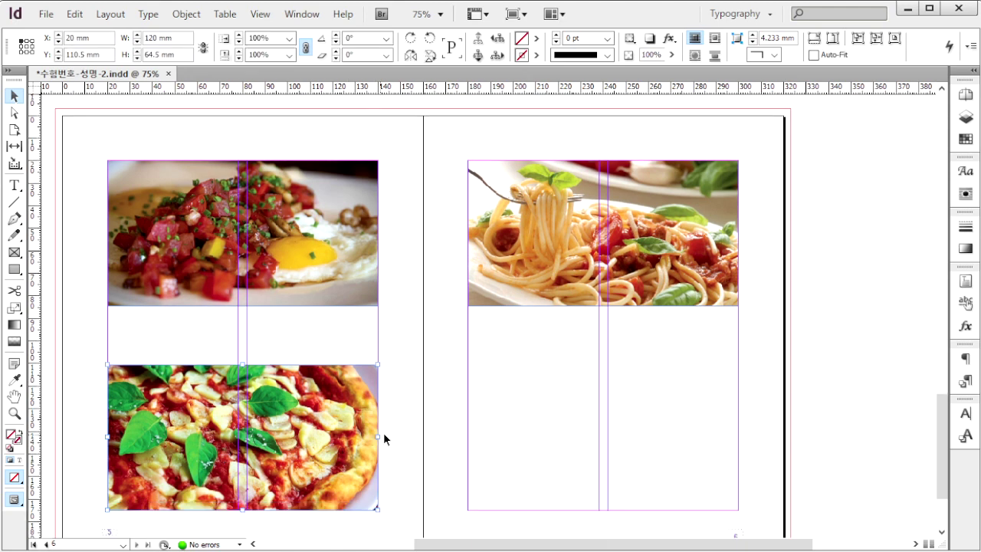
pyautogui.moveTo(379, 437); pyautogui.dragTo(240, 439)
# Step: Place 1급-12.jpg on page 6 below the pasta image, about 106 mm wide
pyautogui.click(576, 344)
pyautogui.hotkey('ctrl', 'd')
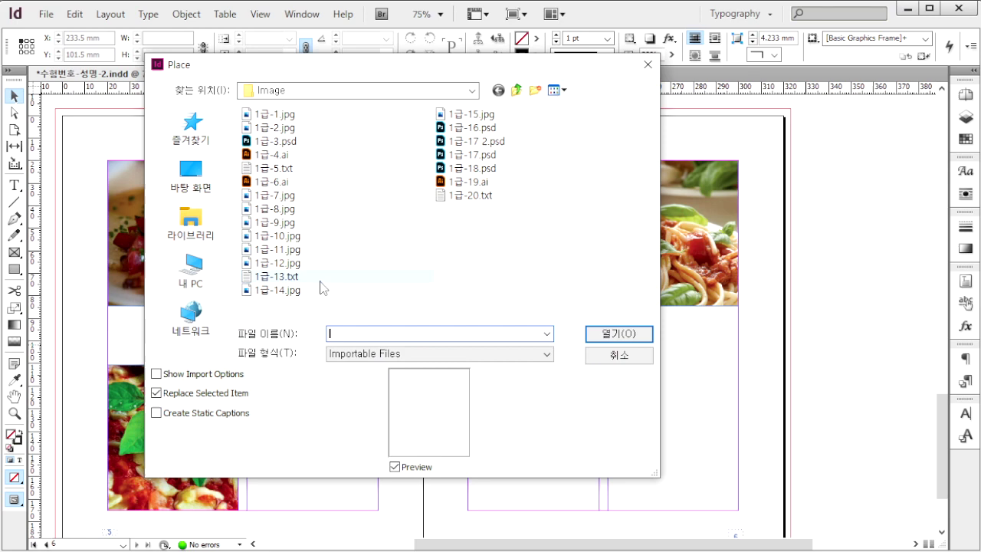
pyautogui.click(275, 265)
pyautogui.click(602, 338)
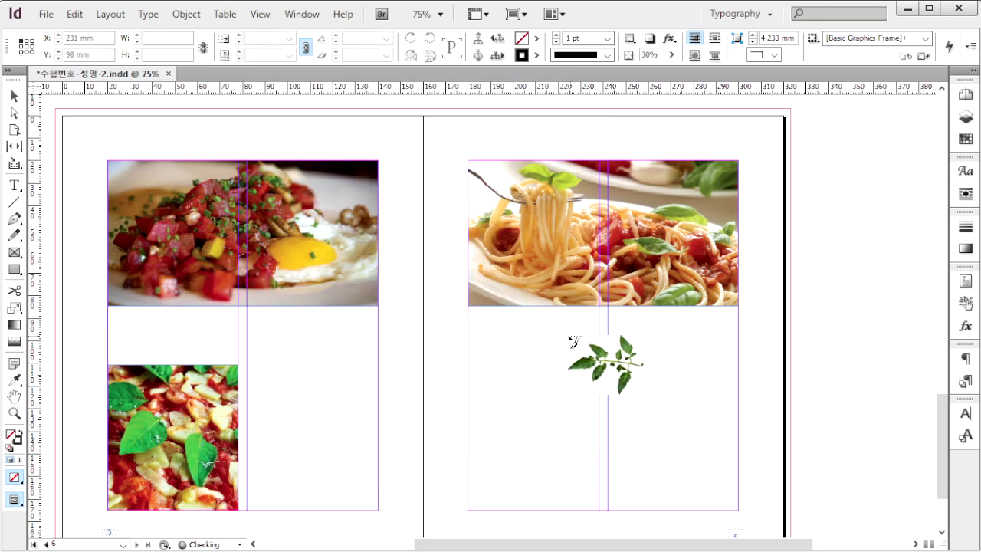
pyautogui.moveTo(526, 313); pyautogui.dragTo(754, 506)
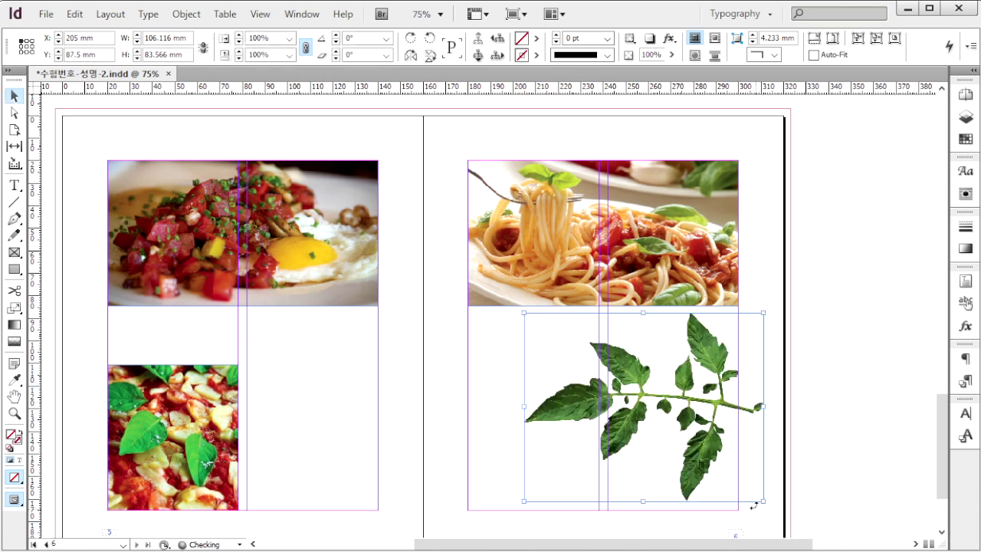
# Step: Rotate the leaf image on page 6 clockwise to about -16° with the Rotate tool
pyautogui.click(9, 71)
pyautogui.click(34, 212)
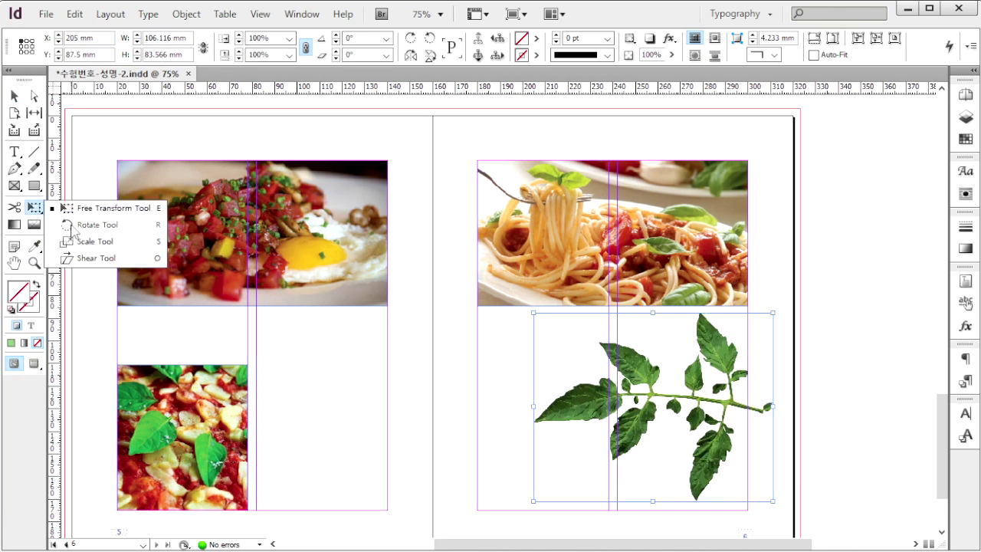
pyautogui.click(73, 226)
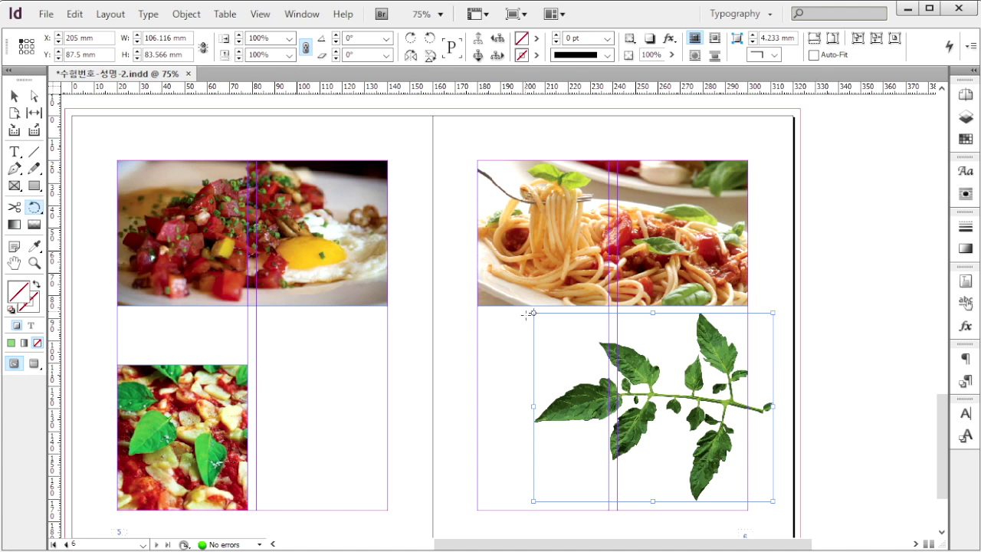
pyautogui.moveTo(530, 316); pyautogui.dragTo(526, 317)
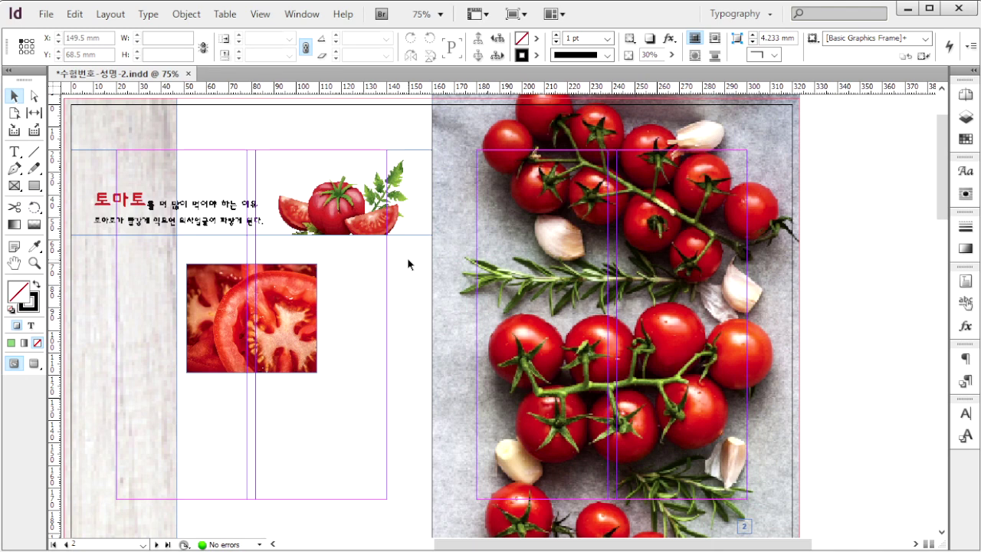
# Step: Apply a Multiply drop shadow at 40% opacity to the page-wide tomato title image on page 1
pyautogui.click(159, 184)
pyautogui.rightClick(175, 159)
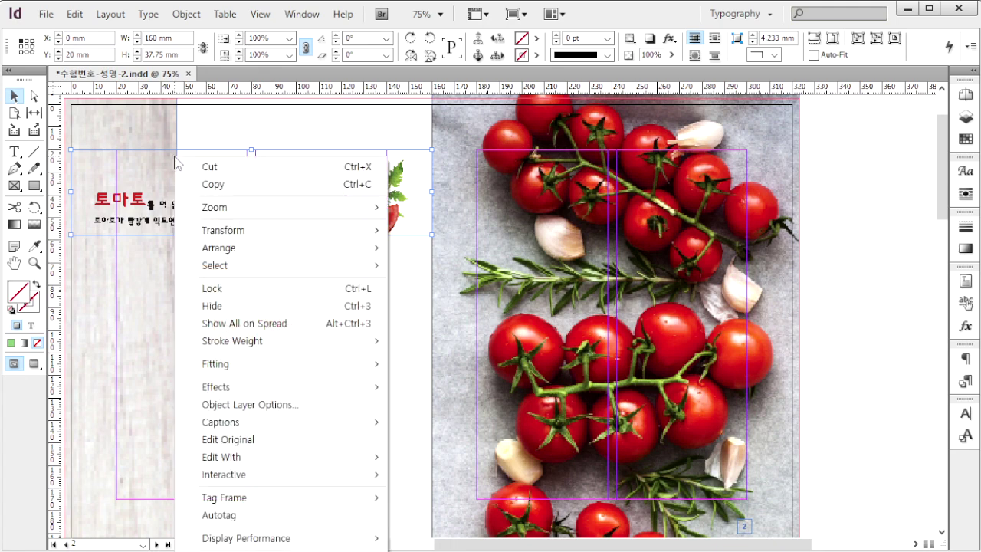
pyautogui.moveTo(270, 388)
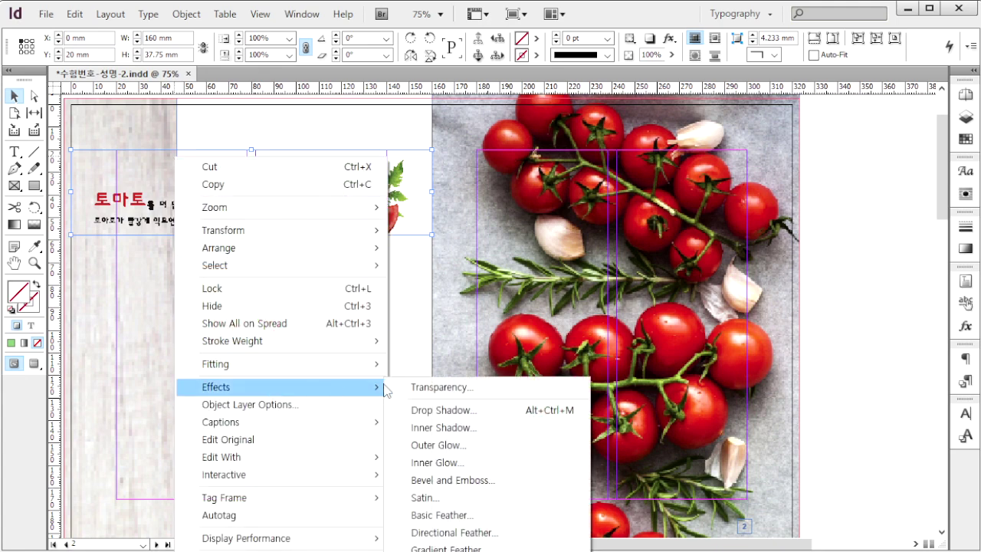
pyautogui.click(452, 409)
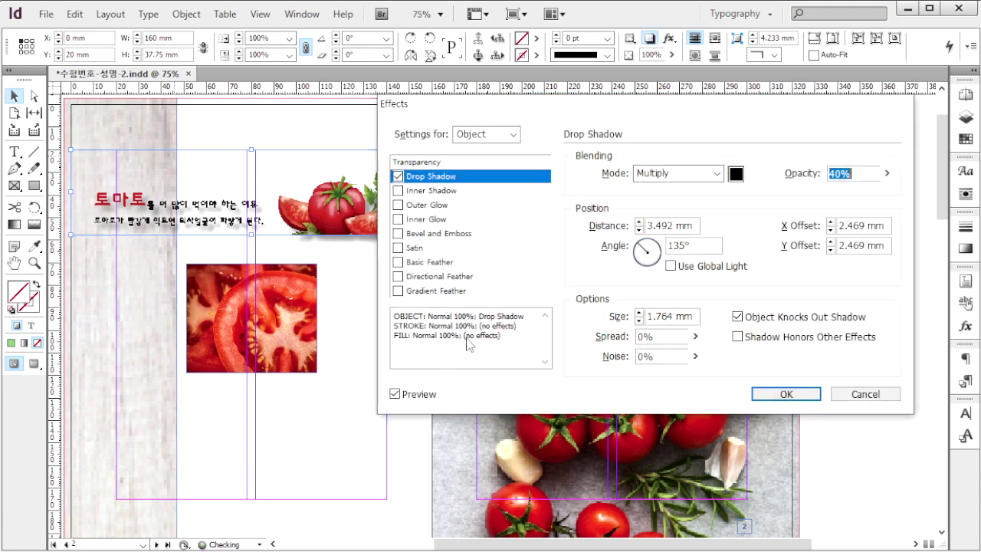
pyautogui.click(786, 394)
pyautogui.click(364, 356)
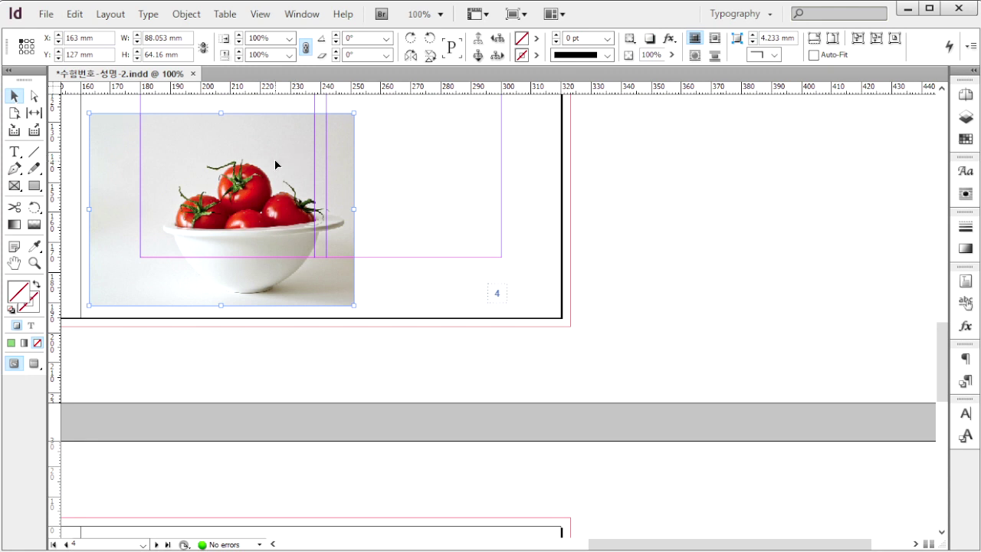
# Step: Clip the tomato bowl image on page 4 to its Photoshop path, Path 01, removing the background
pyautogui.click(186, 14)
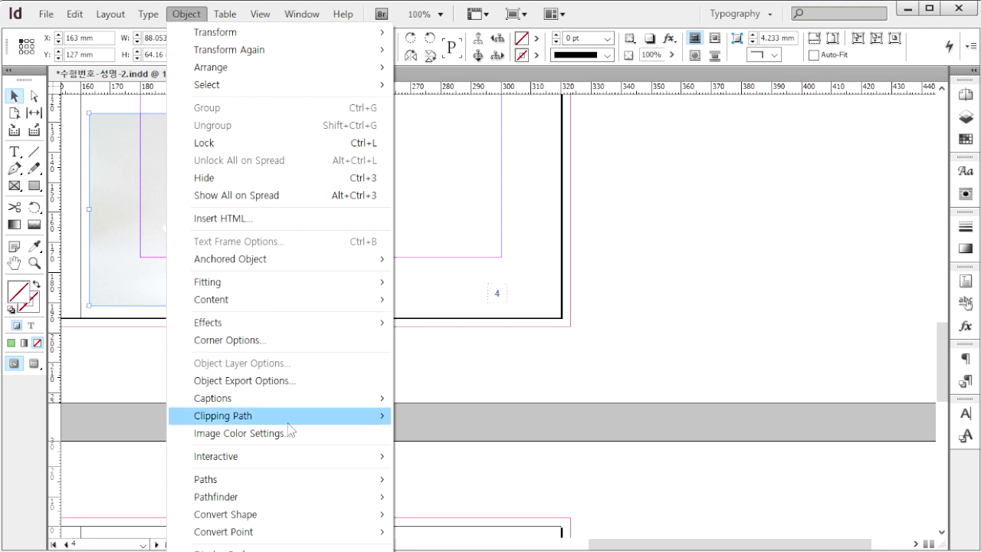
pyautogui.moveTo(288, 425)
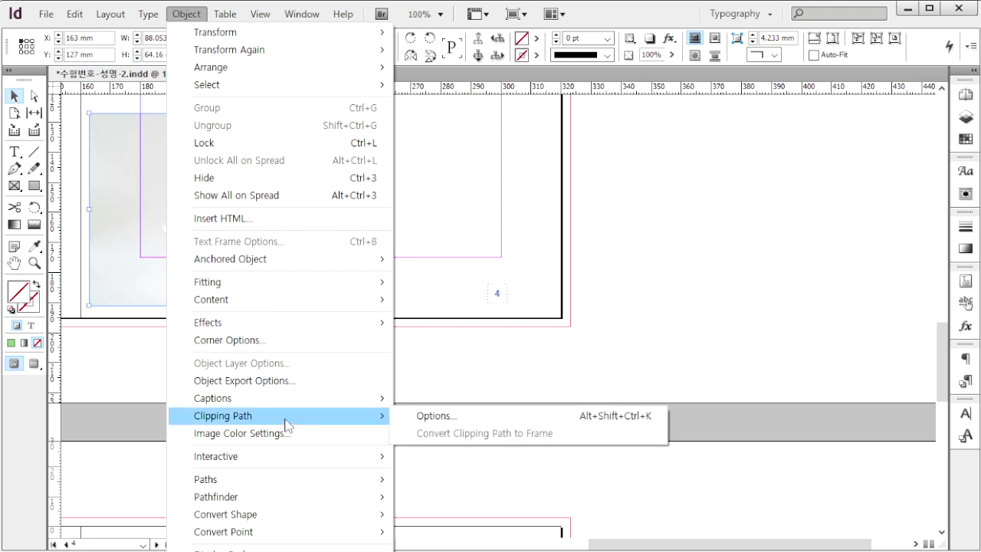
pyautogui.click(441, 419)
pyautogui.click(458, 169)
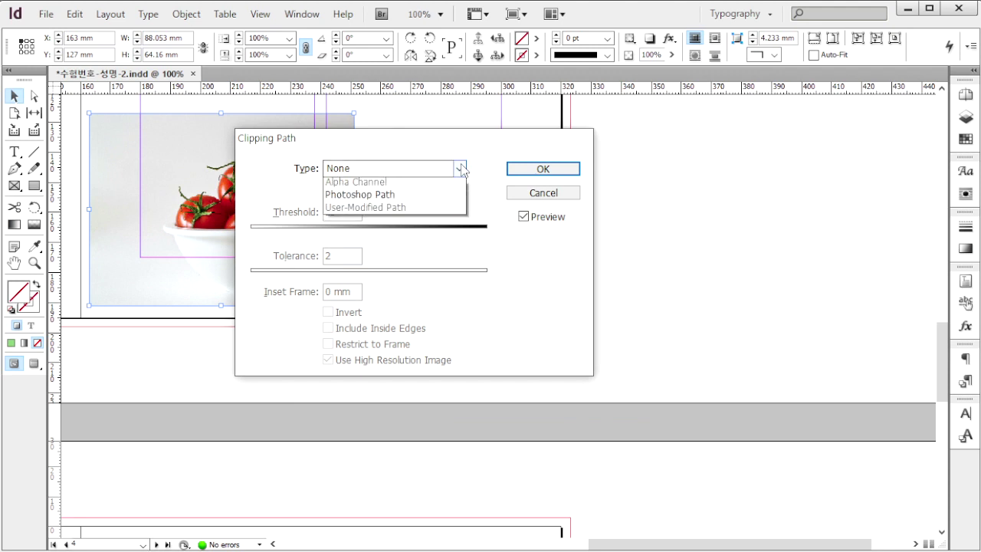
pyautogui.click(387, 223)
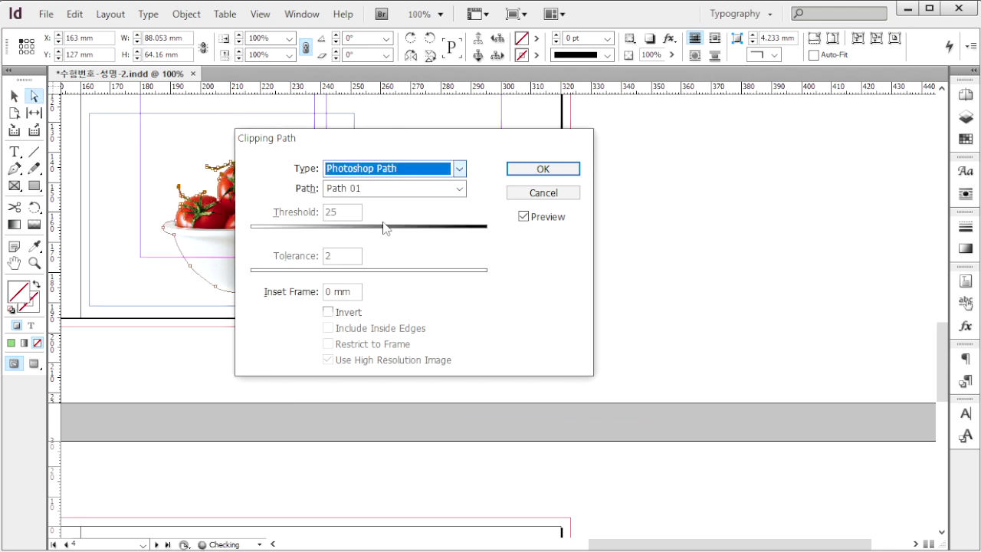
pyautogui.moveTo(463, 144); pyautogui.dragTo(672, 125)
pyautogui.click(753, 143)
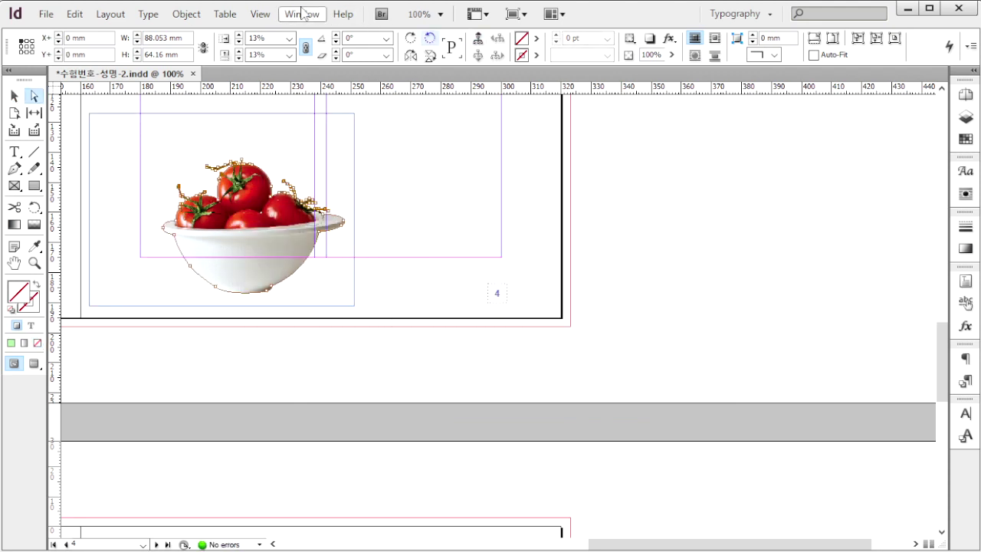
# Step: Wrap text around the object shape of the tomato bowl image with a 5 mm offset
pyautogui.click(302, 14)
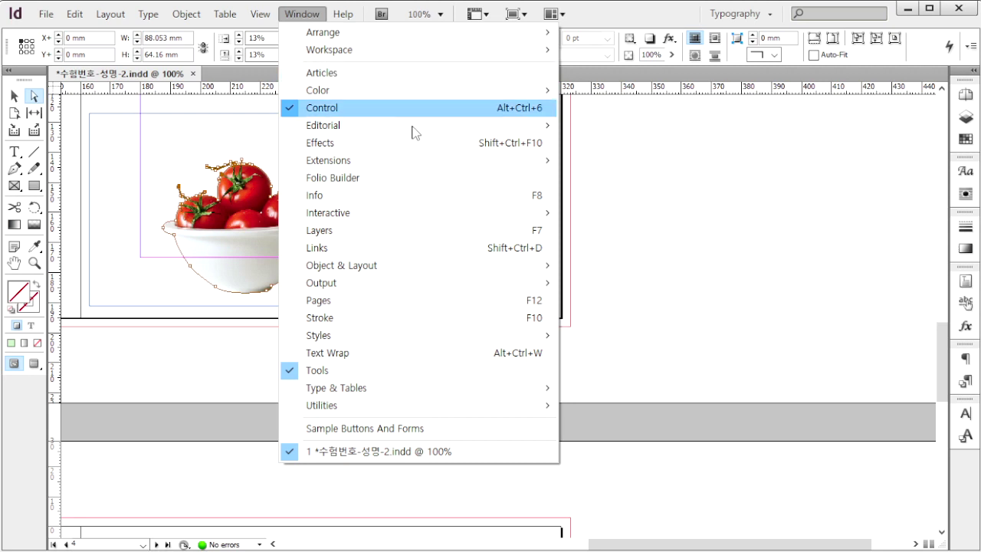
pyautogui.click(445, 351)
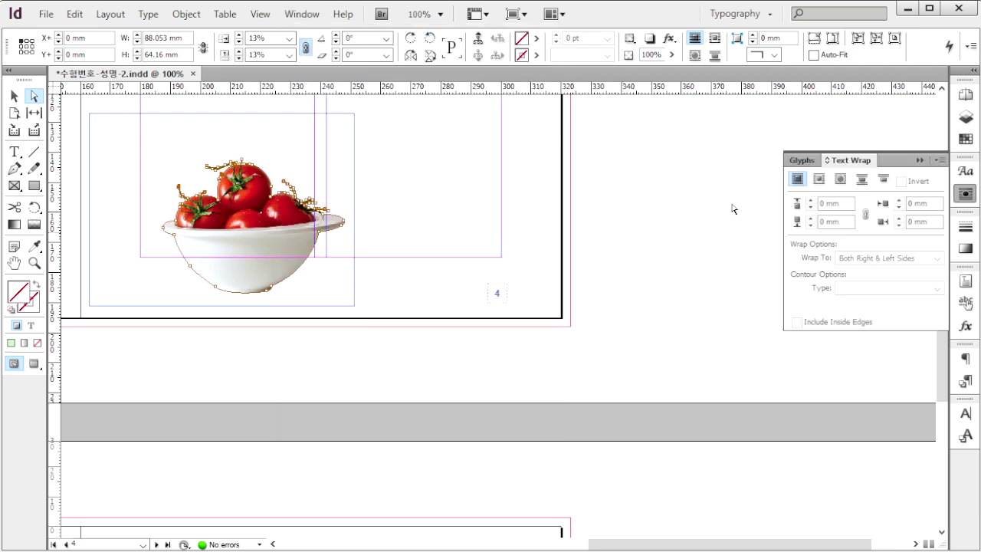
pyautogui.click(841, 181)
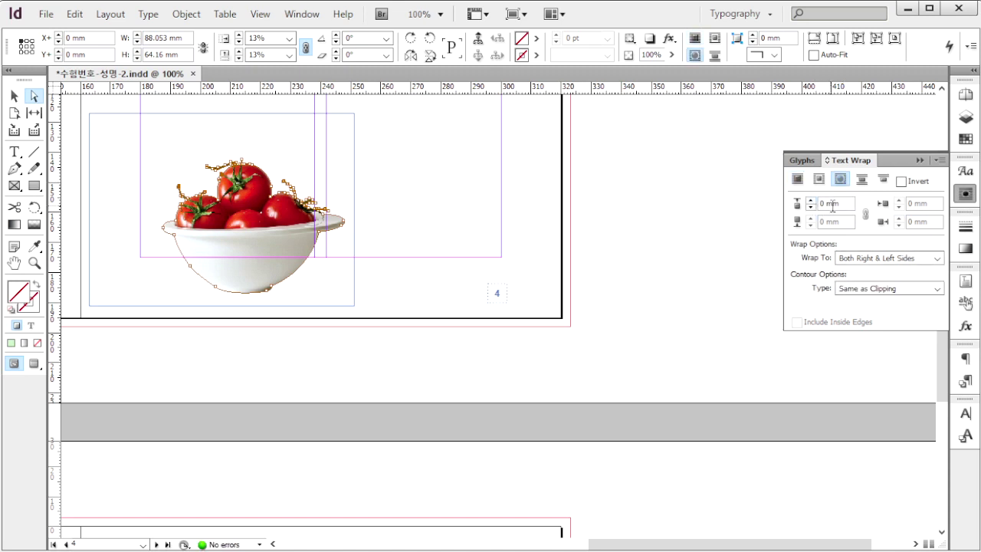
pyautogui.click(829, 203)
pyautogui.write('5')
pyautogui.press('Return')
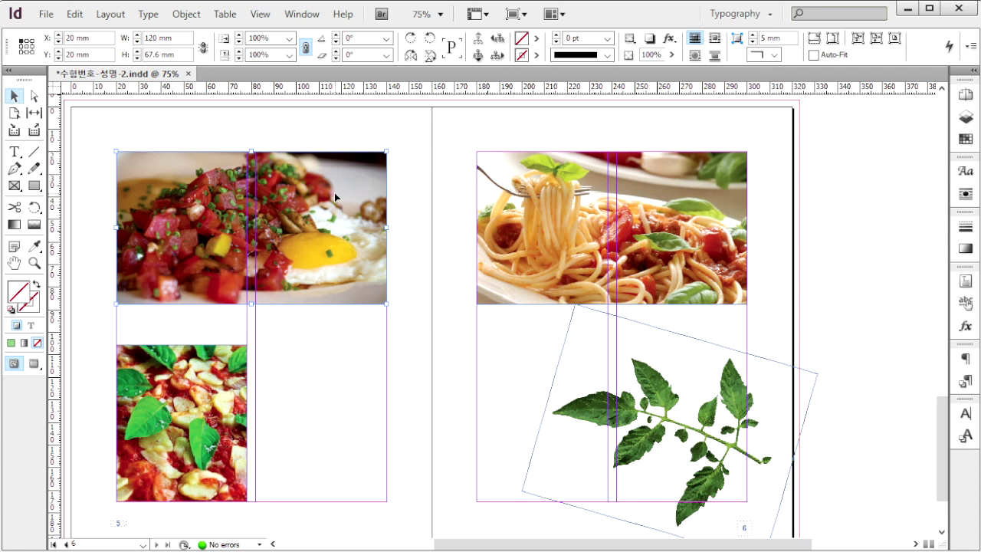
# Step: Apply 5 mm Fancy corners to the egg-dish, pizza and pasta frames on pages 5 and 6
pyautogui.hotkey('ctrl', 'z')
pyautogui.keyDown('shift'); pyautogui.click(549, 198); pyautogui.keyUp('shift')
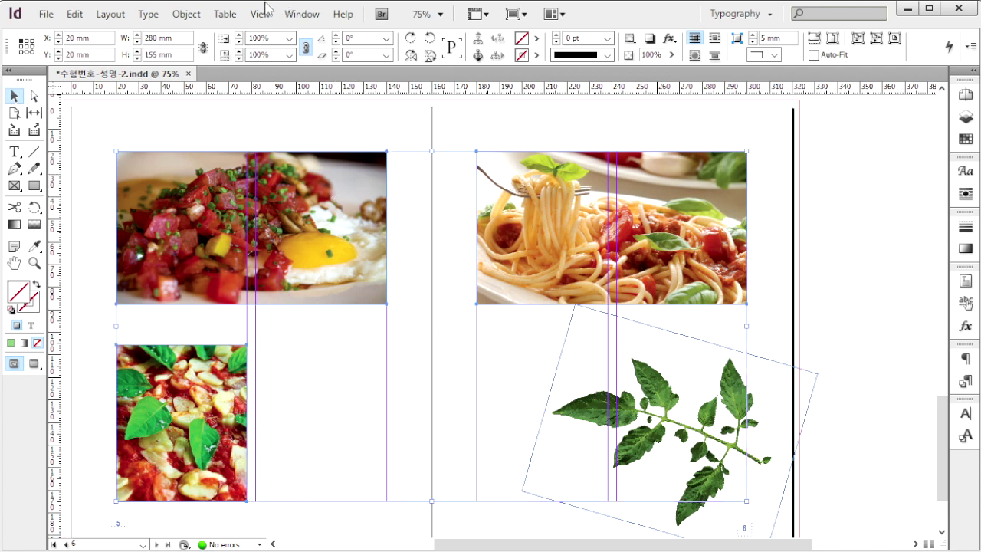
pyautogui.click(184, 14)
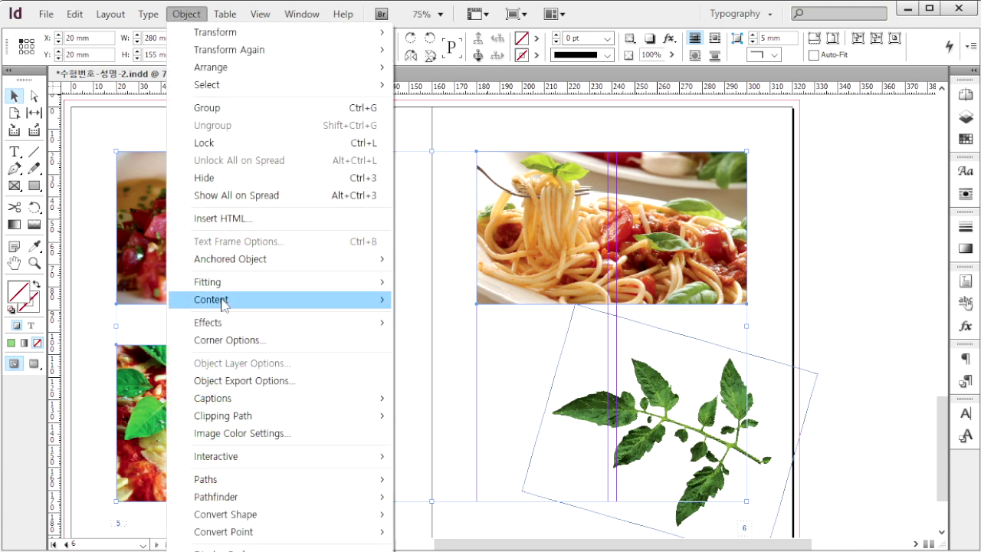
pyautogui.click(255, 349)
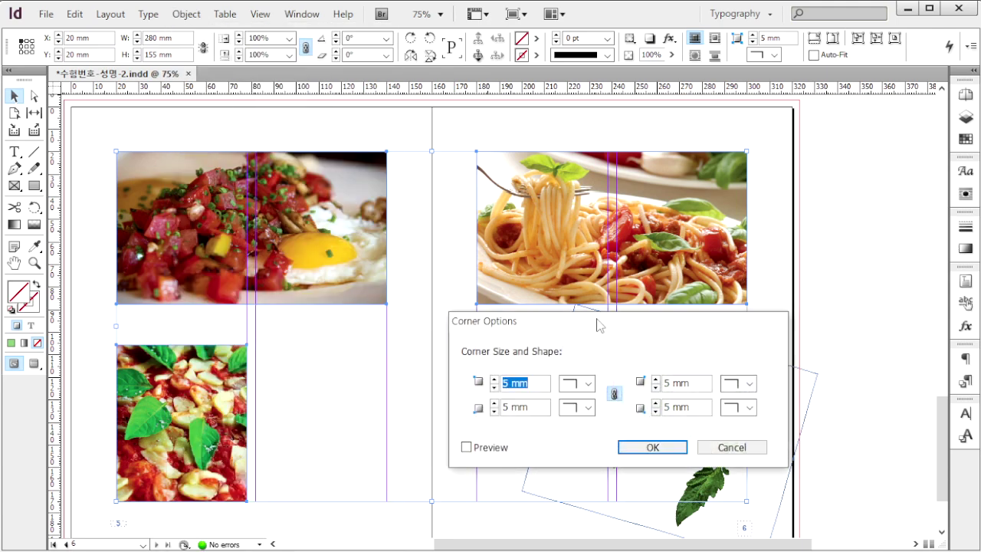
pyautogui.moveTo(600, 322); pyautogui.dragTo(416, 304)
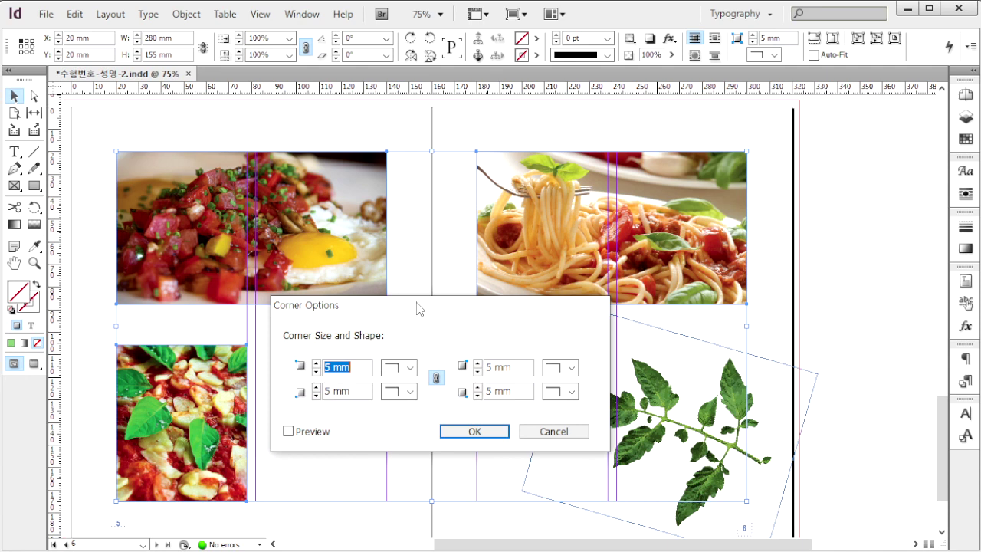
pyautogui.click(411, 367)
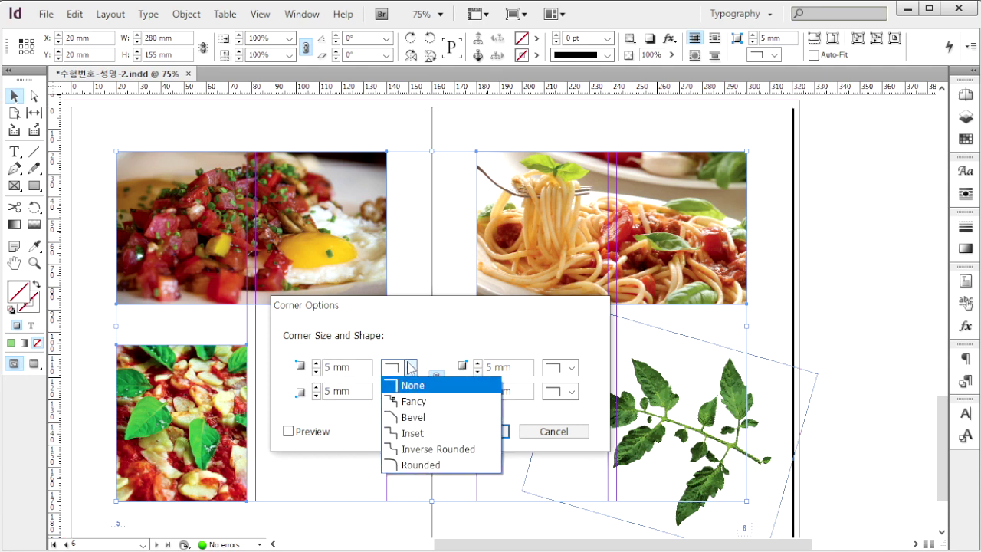
pyautogui.click(414, 403)
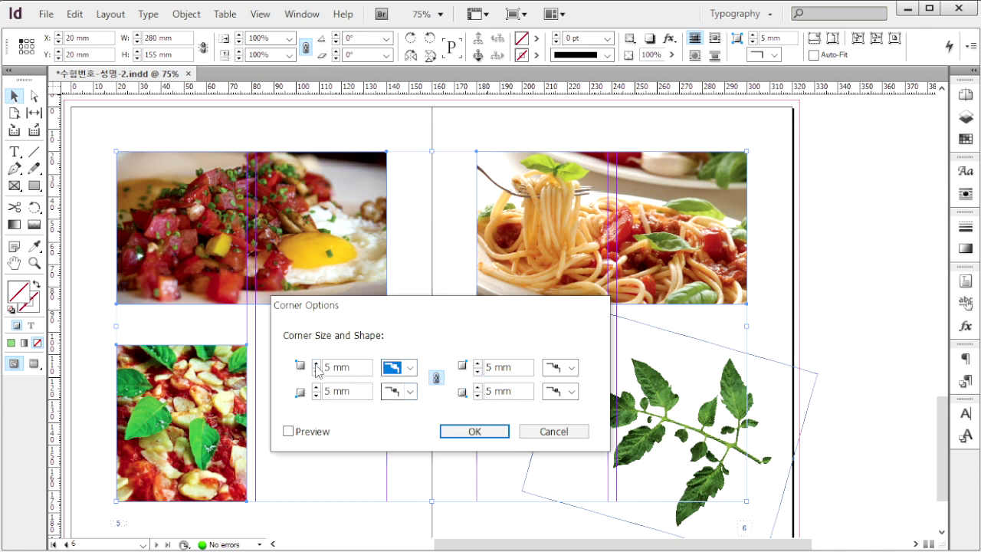
pyautogui.click(288, 431)
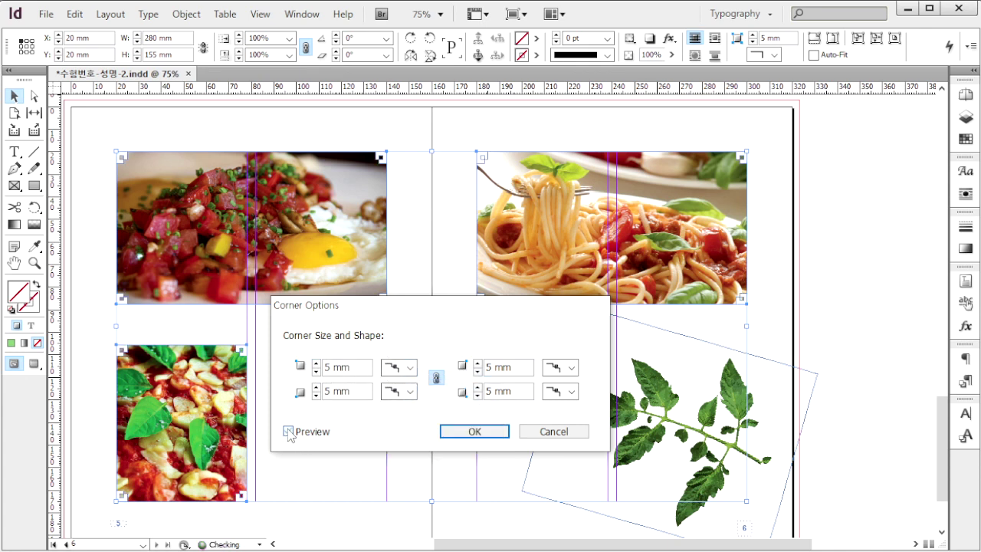
pyautogui.click(487, 441)
pyautogui.click(371, 402)
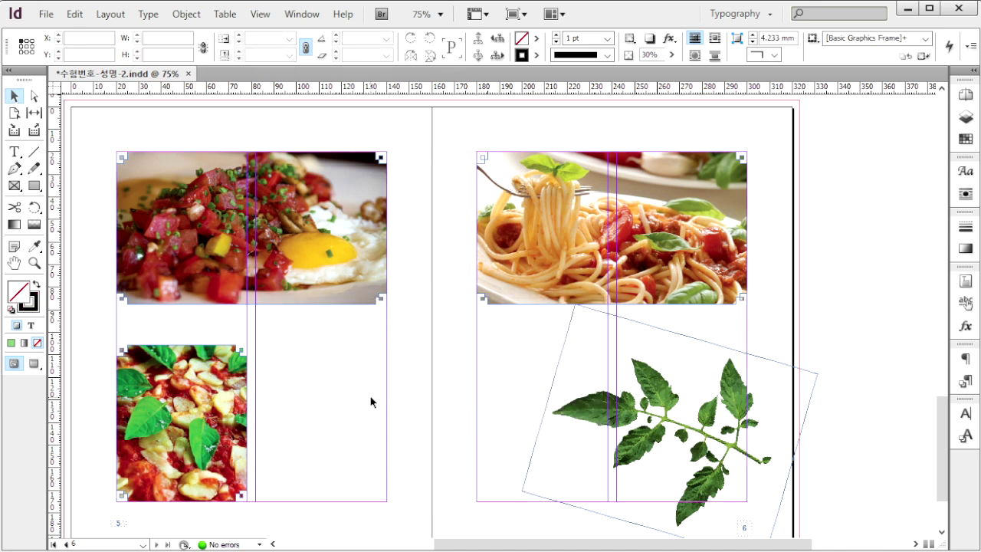
# Step: Check the clipping path type and the chosen path of the tomato leaf image on page 6
pyautogui.hotkey('ctrl', 'a')
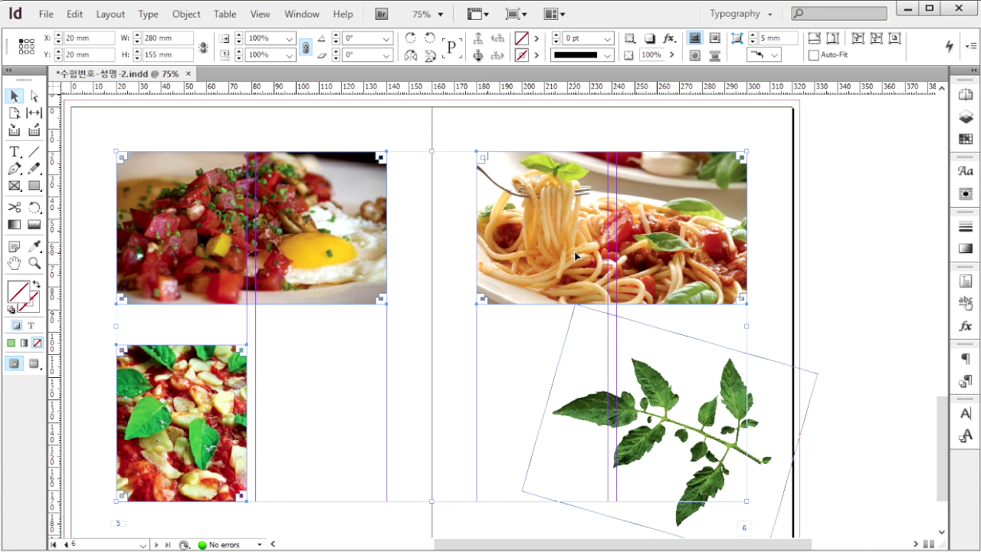
pyautogui.click(676, 398)
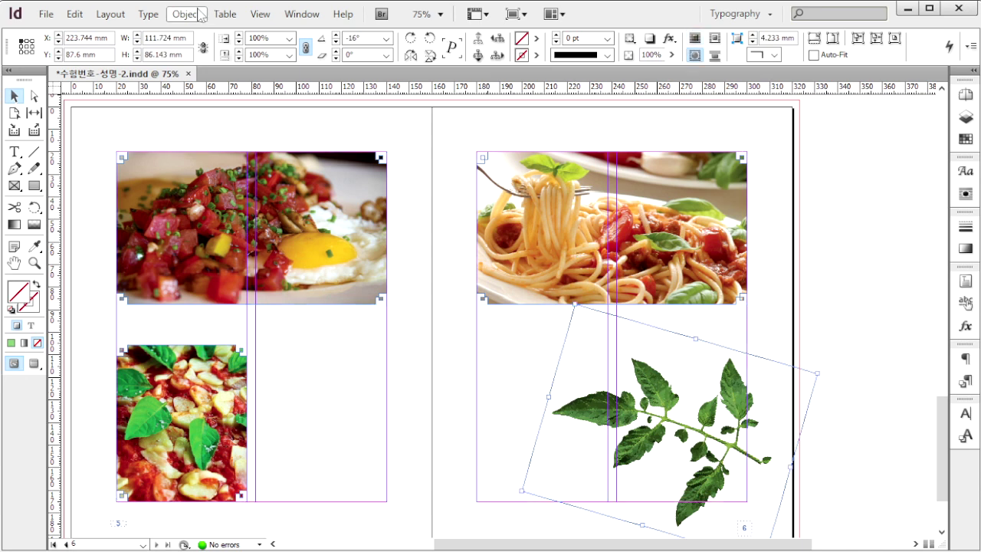
pyautogui.click(186, 21)
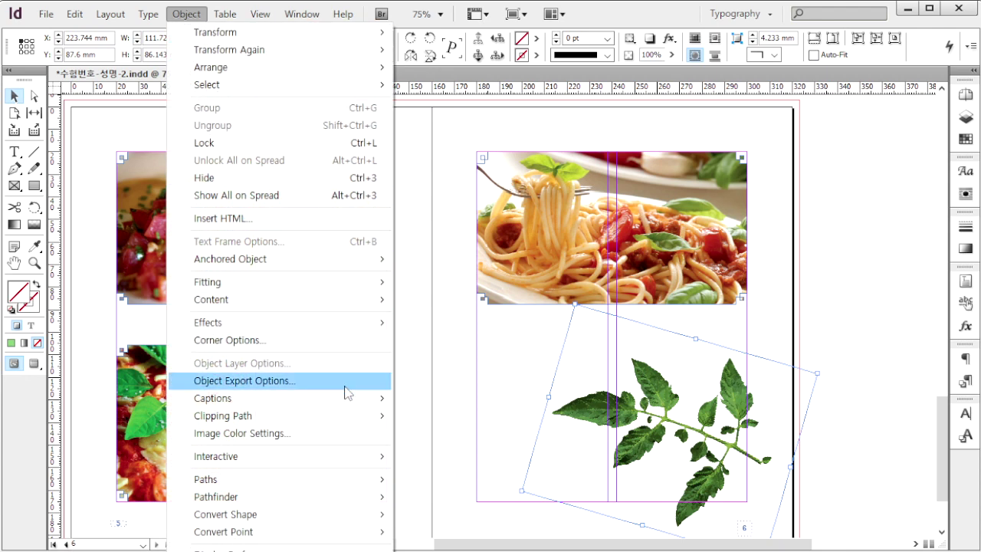
pyautogui.moveTo(361, 427)
pyautogui.click(429, 417)
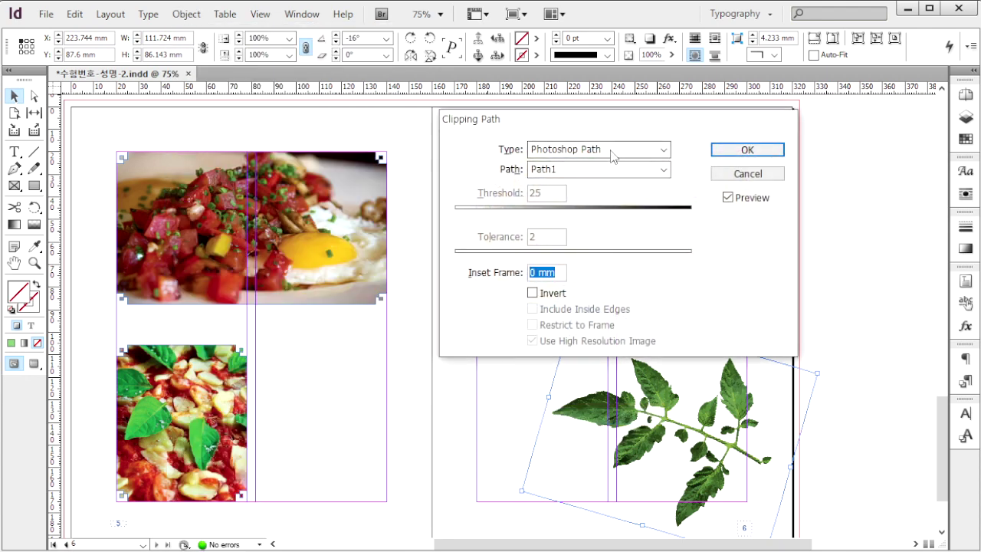
pyautogui.click(613, 156)
pyautogui.click(616, 156)
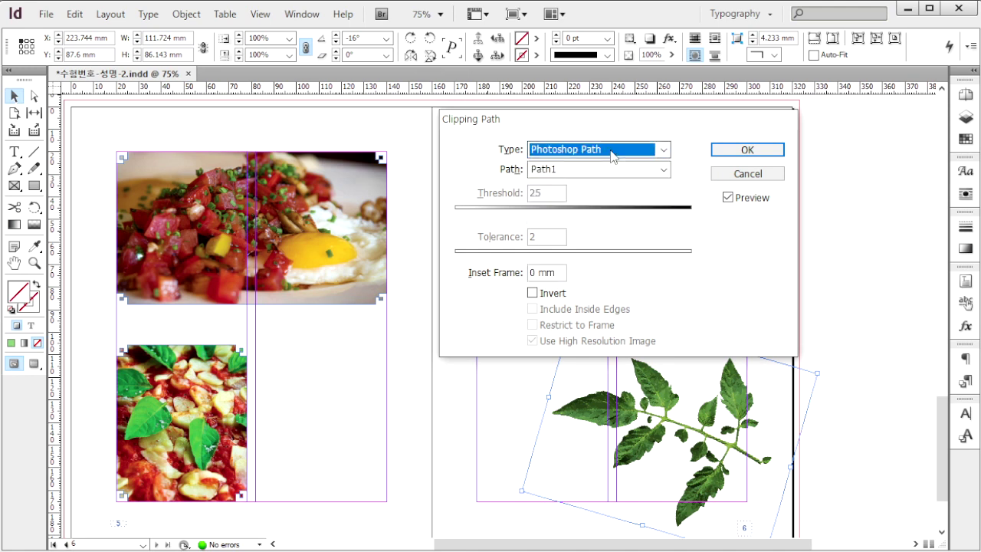
pyautogui.click(568, 176)
pyautogui.click(568, 177)
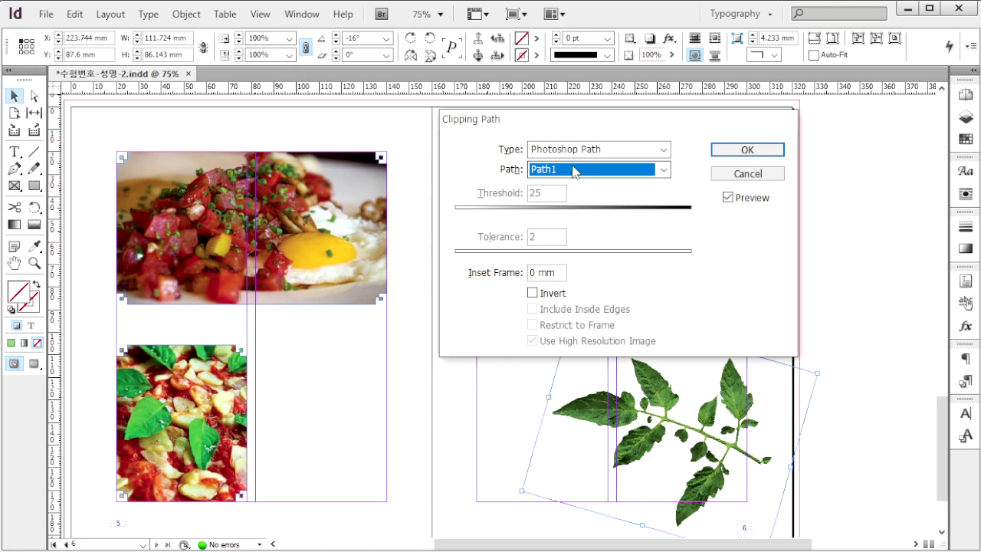
pyautogui.click(736, 151)
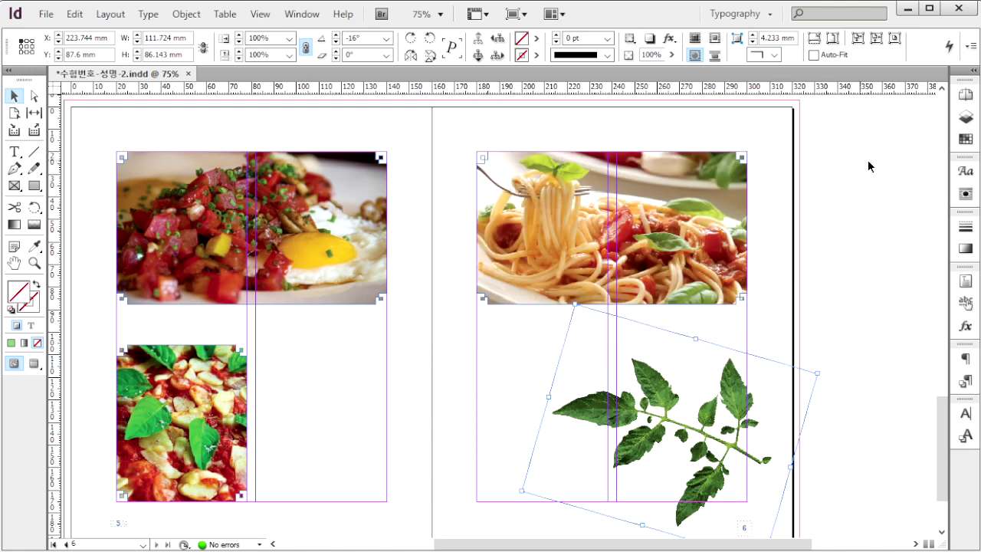
# Step: Check the leaf image's text wrap mode, offset and contour options
pyautogui.click(302, 14)
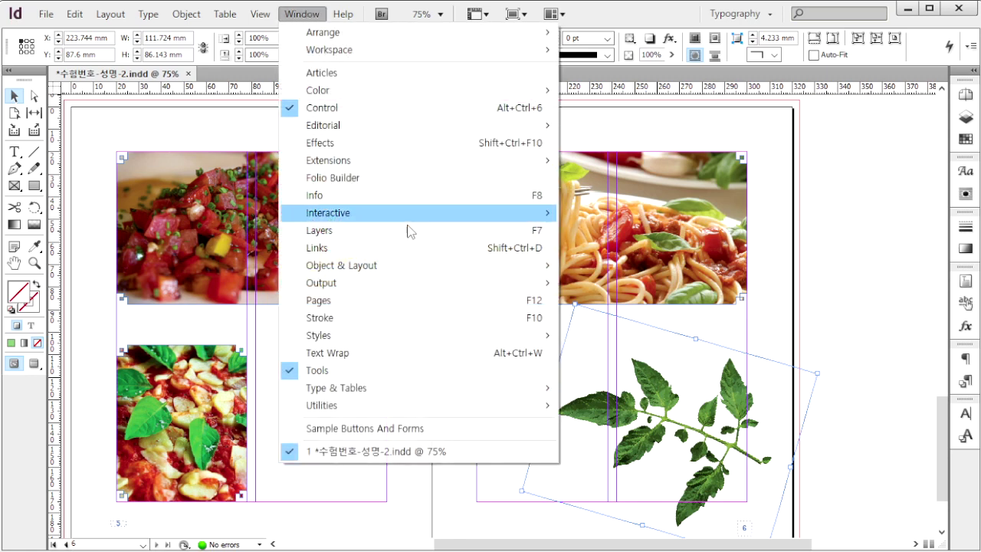
pyautogui.click(426, 353)
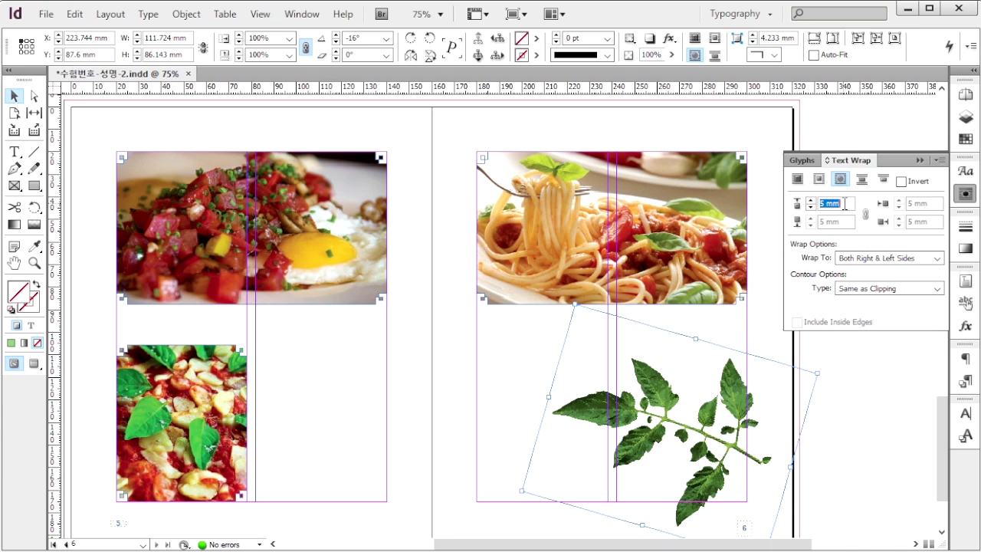
pyautogui.click(965, 193)
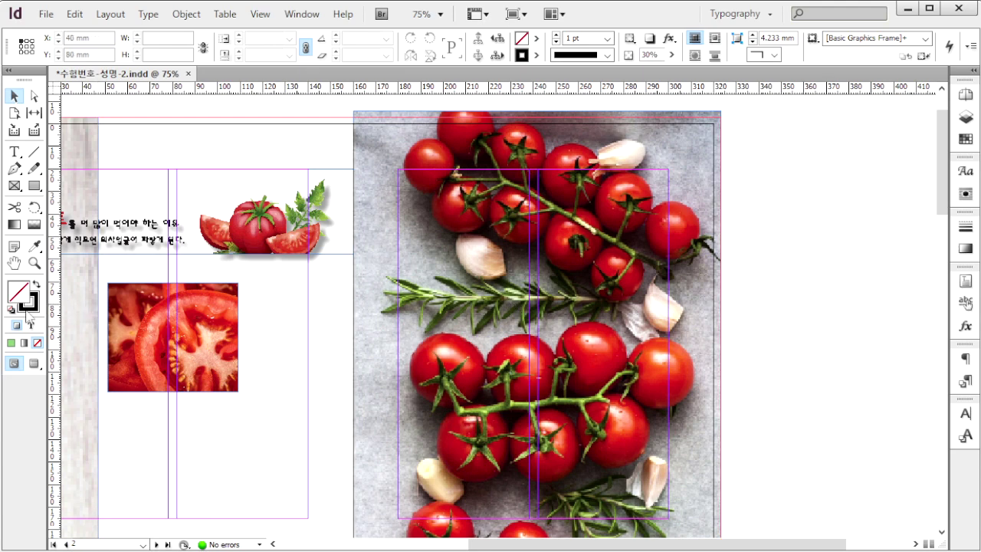
# Step: Set the fill for new shapes to white (C 0, M 0, Y 0, K 0) and the stroke to none
pyautogui.doubleClick(20, 296)
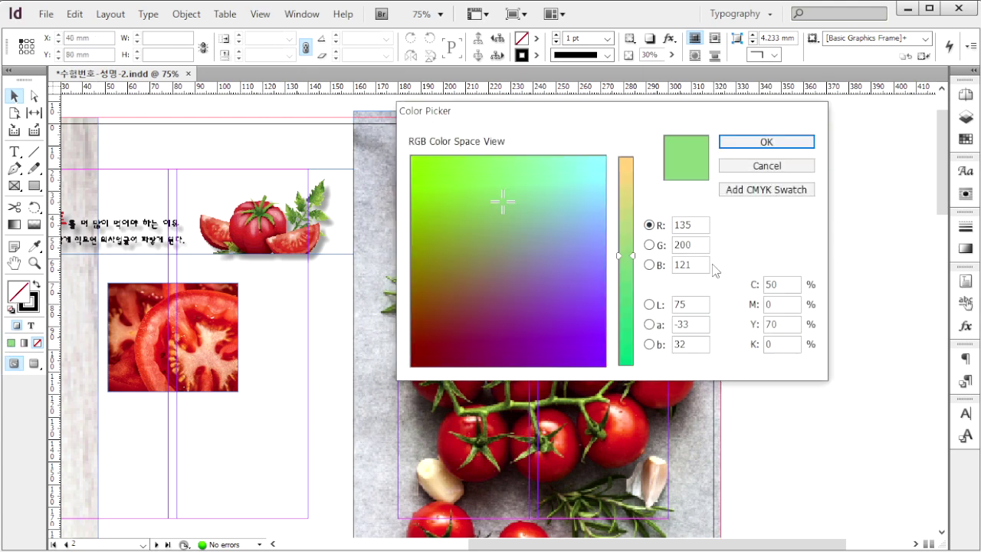
pyautogui.doubleClick(770, 285)
pyautogui.write('0')
pyautogui.press('Tab')
pyautogui.press('Tab')
pyautogui.write('0')
pyautogui.press('Tab')
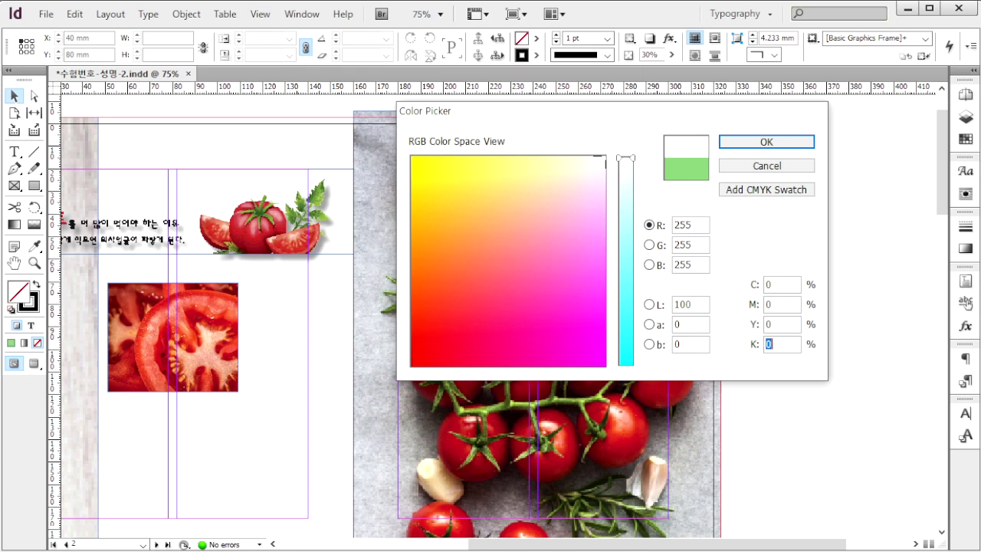
pyautogui.click(767, 142)
pyautogui.click(28, 308)
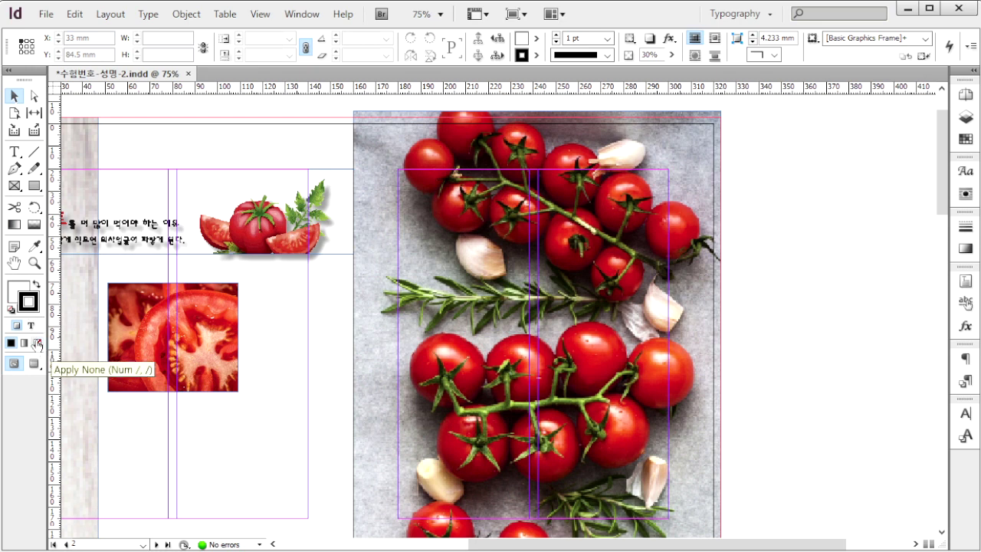
pyautogui.click(36, 343)
pyautogui.click(17, 295)
# Step: Draw a white rectangle about 112 × 129 mm against page 2's outer bleed edge and set its opacity to 70%
pyautogui.click(34, 186)
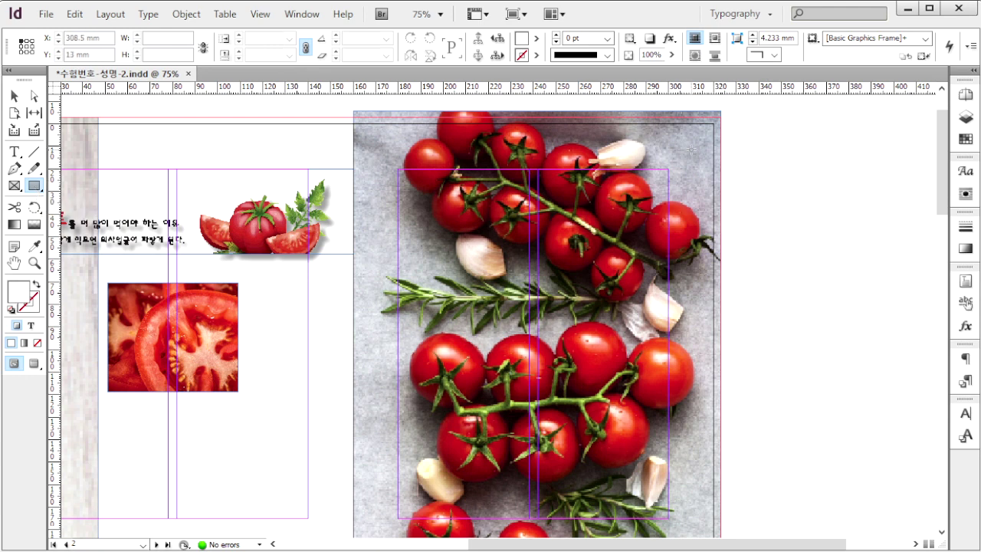
pyautogui.moveTo(648, 123); pyautogui.dragTo(901, 414)
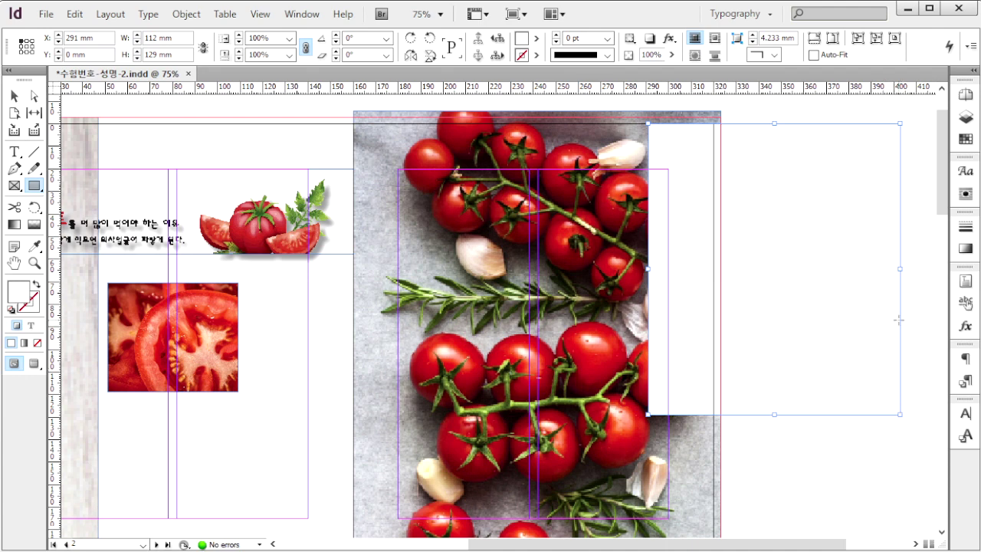
pyautogui.click(660, 54)
pyautogui.write('70')
pyautogui.press('Return')
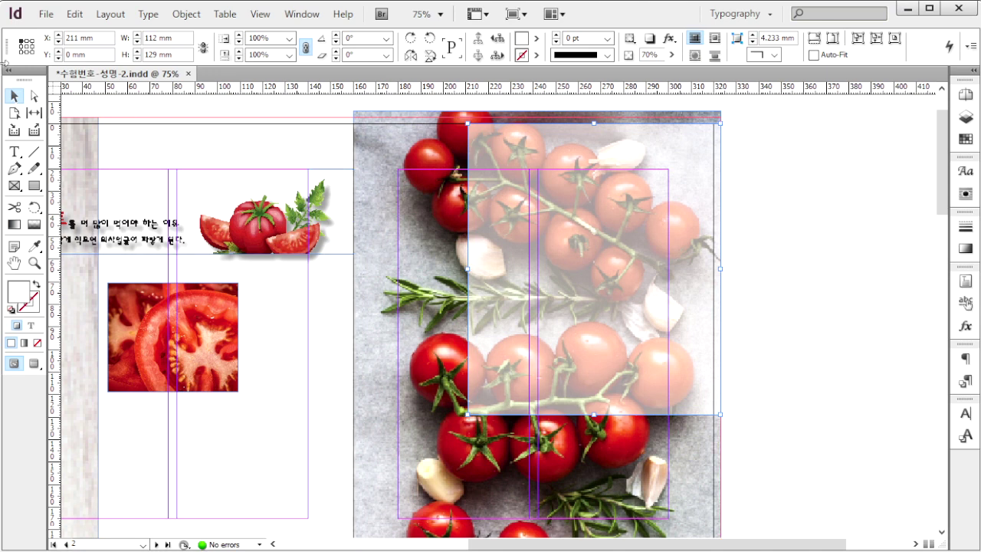
# Step: Reshape the translucent rectangle into a slanted quadrilateral by shifting both inner corners down and outward and raising the lower outer corner
pyautogui.click(33, 96)
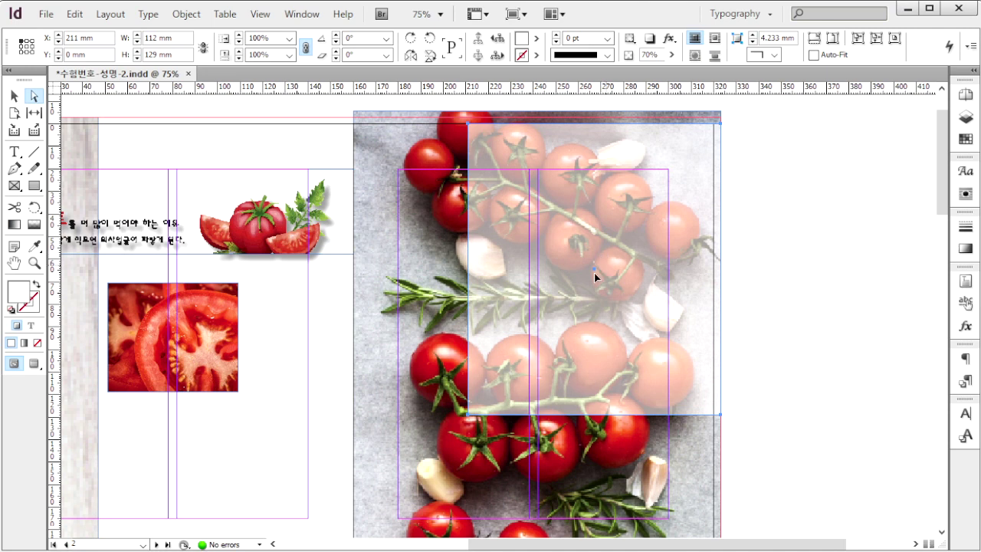
pyautogui.moveTo(468, 123); pyautogui.dragTo(498, 177)
pyautogui.moveTo(468, 414); pyautogui.dragTo(602, 452)
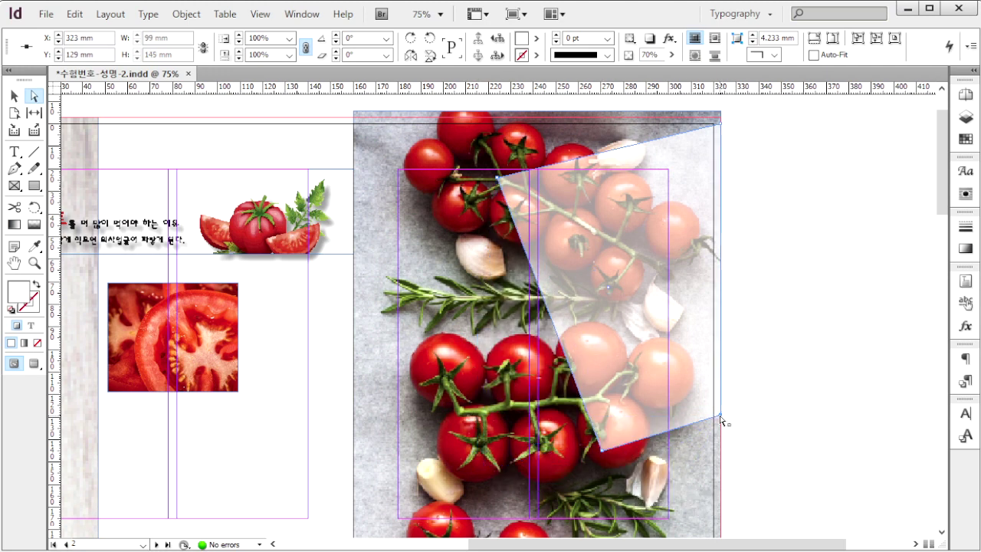
pyautogui.moveTo(721, 419); pyautogui.dragTo(721, 320)
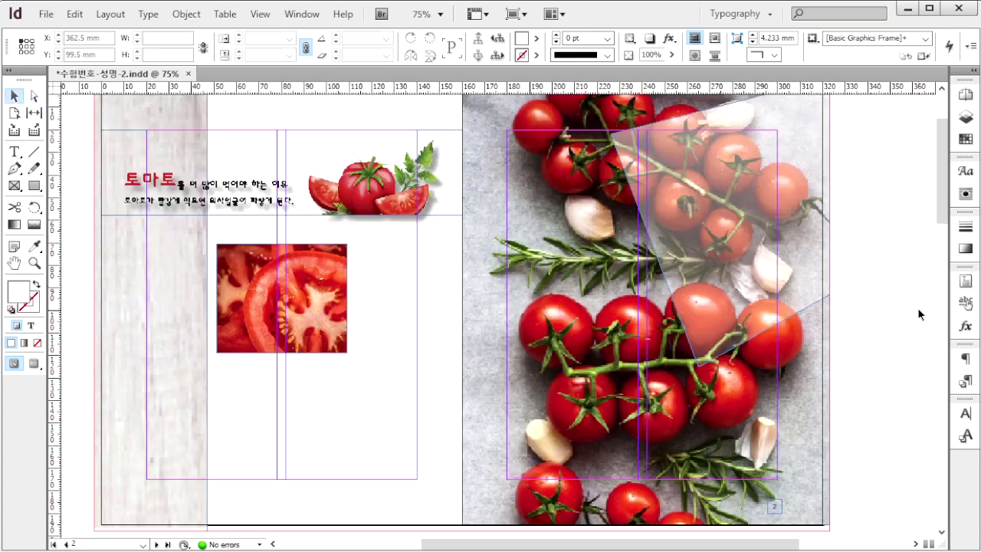
# Step: Create an 18 × 201 mm rectangle near the outer edge of page 3
pyautogui.scroll(-4, 818, 284)
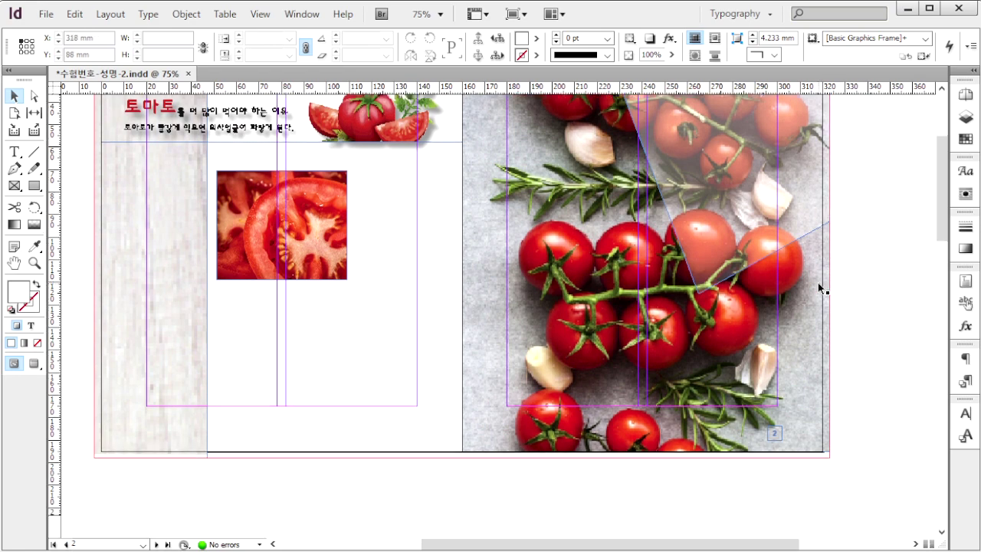
pyautogui.scroll(-10, 807, 264)
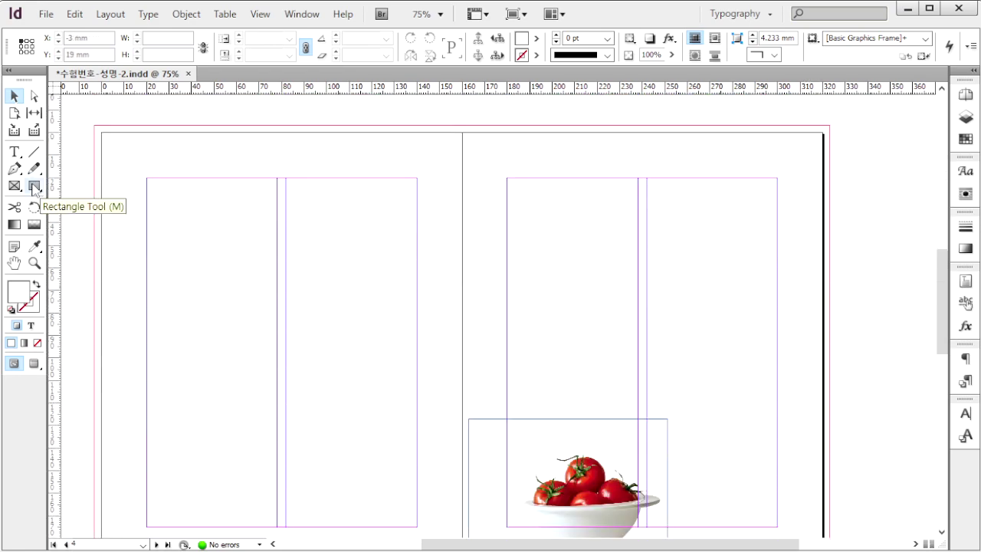
pyautogui.click(33, 187)
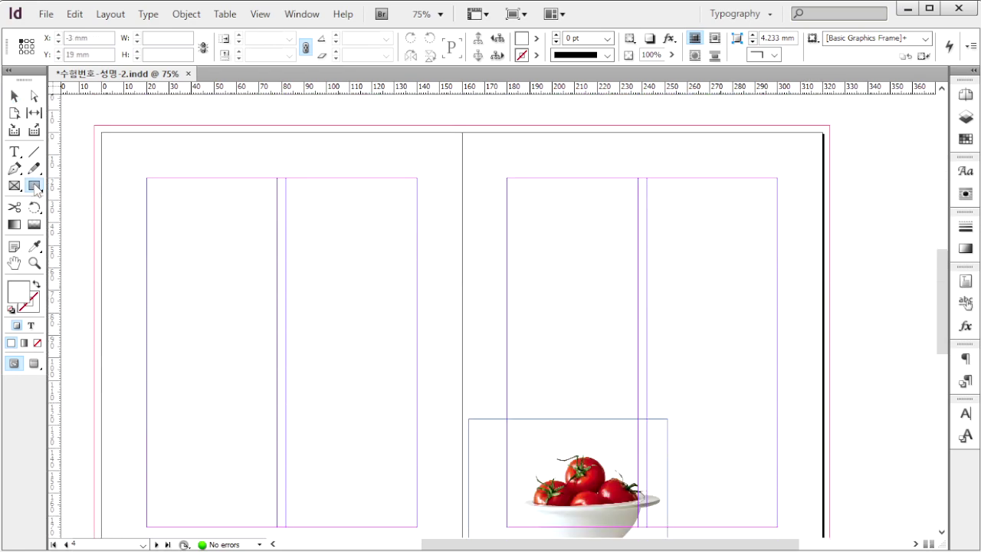
pyautogui.click(121, 152)
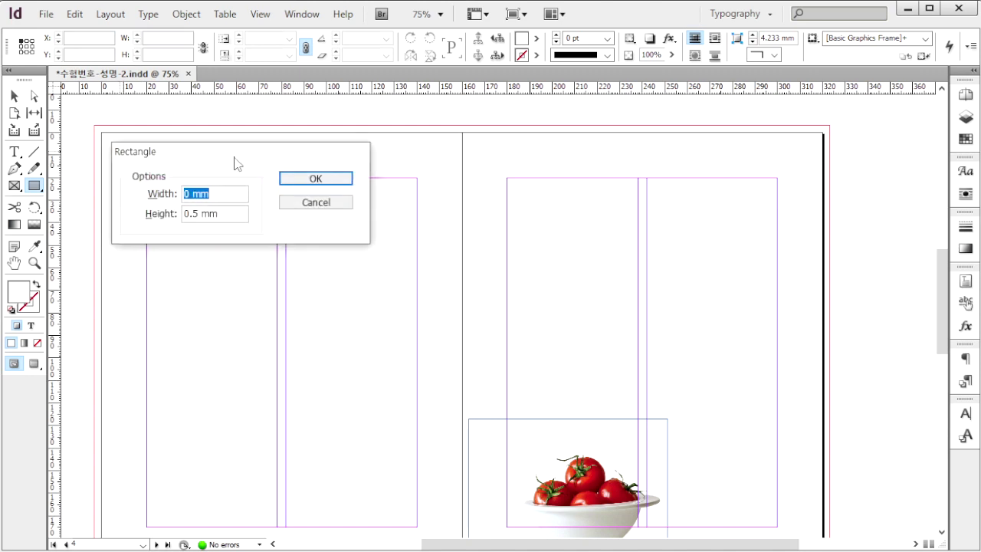
pyautogui.write('18')
pyautogui.press('Tab')
pyautogui.write('201')
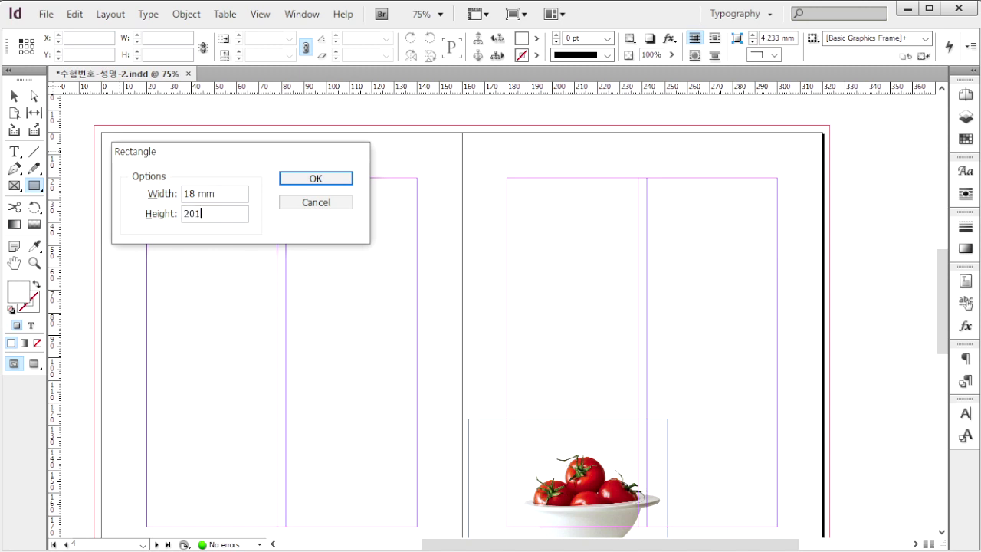
pyautogui.press('Return')
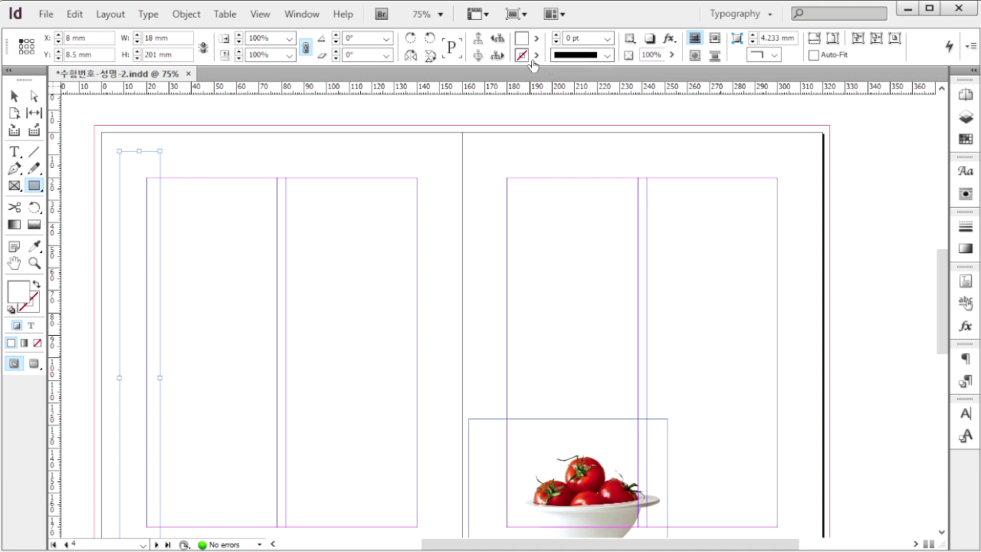
# Step: Fill the tall rectangle with 20% black and move it to page 3's upper outer bleed corner at X -3 mm, Y -3 mm
pyautogui.press('F6')
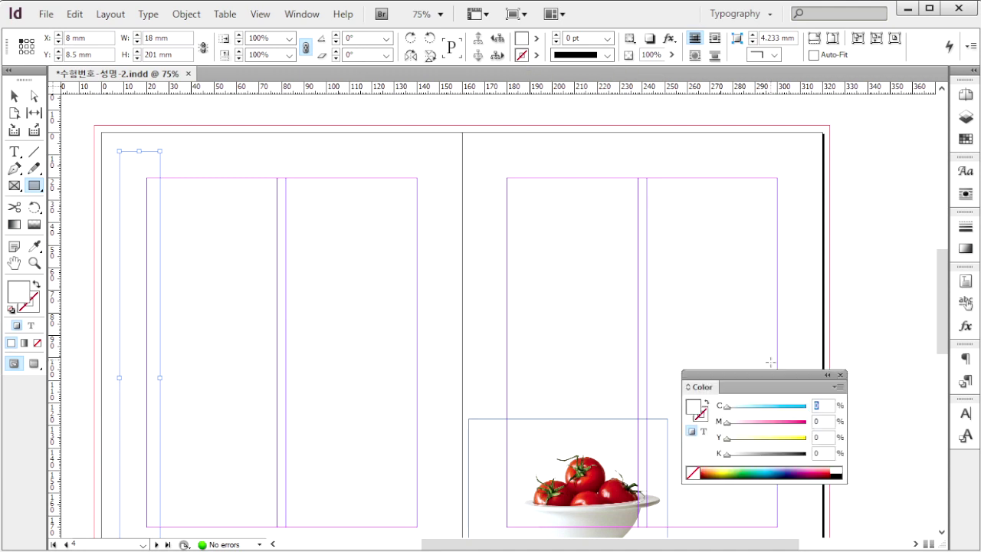
pyautogui.moveTo(763, 373); pyautogui.dragTo(336, 158)
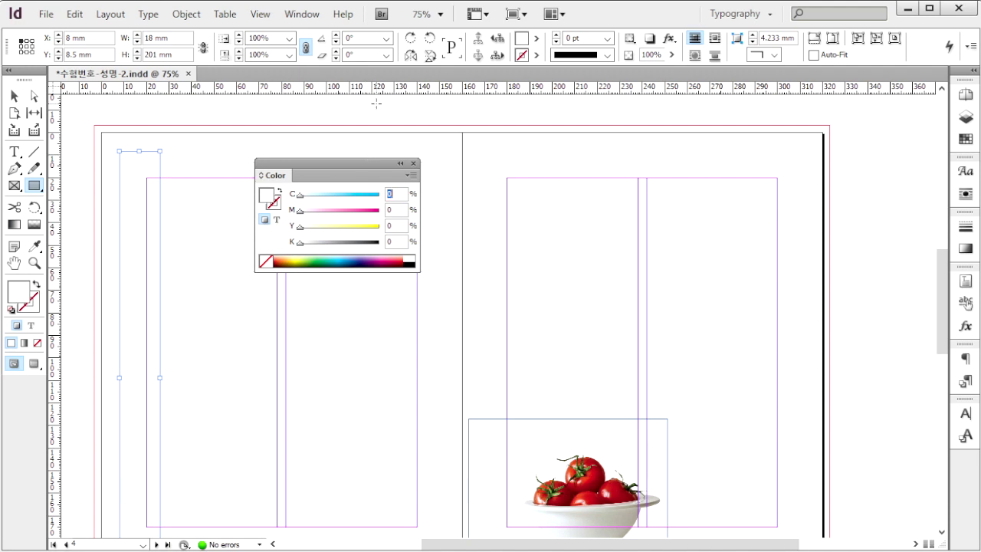
pyautogui.press('Tab')
pyautogui.press('Tab')
pyautogui.press('Tab')
pyautogui.write('20')
pyautogui.press('Return')
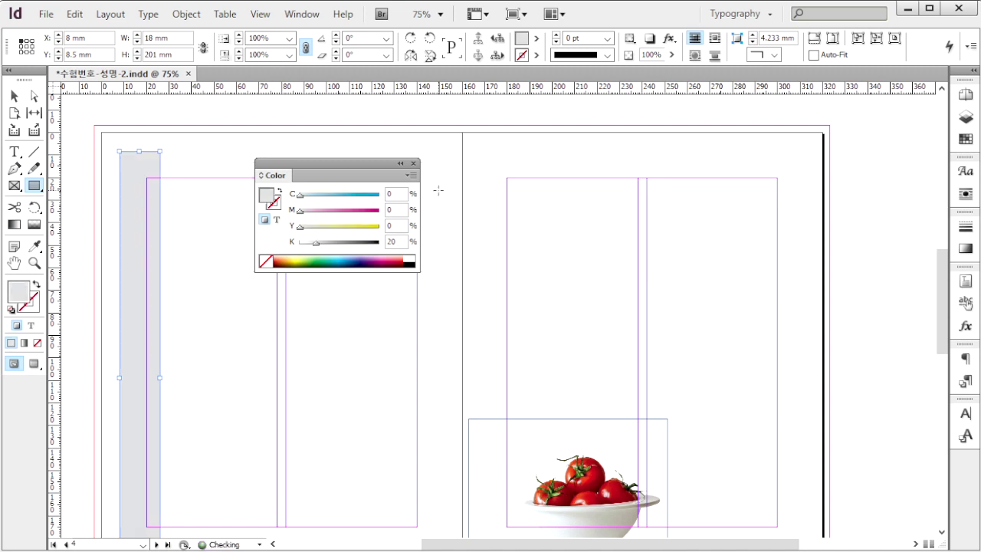
pyautogui.press('F6')
pyautogui.click(14, 96)
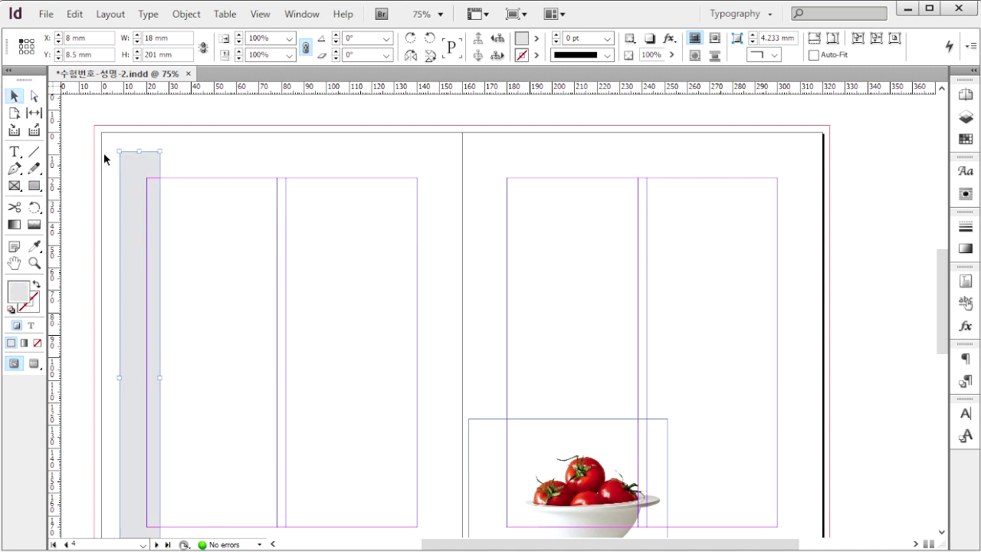
pyautogui.moveTo(128, 167); pyautogui.dragTo(102, 140)
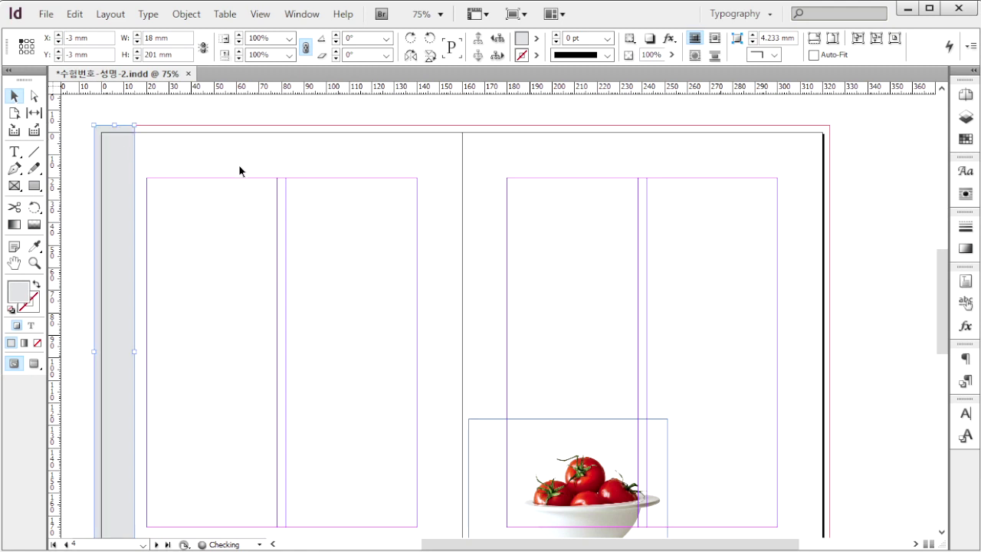
# Step: Create a 25 × 25 mm circle near the upper outer corner of page 3's text area
pyautogui.click(34, 186)
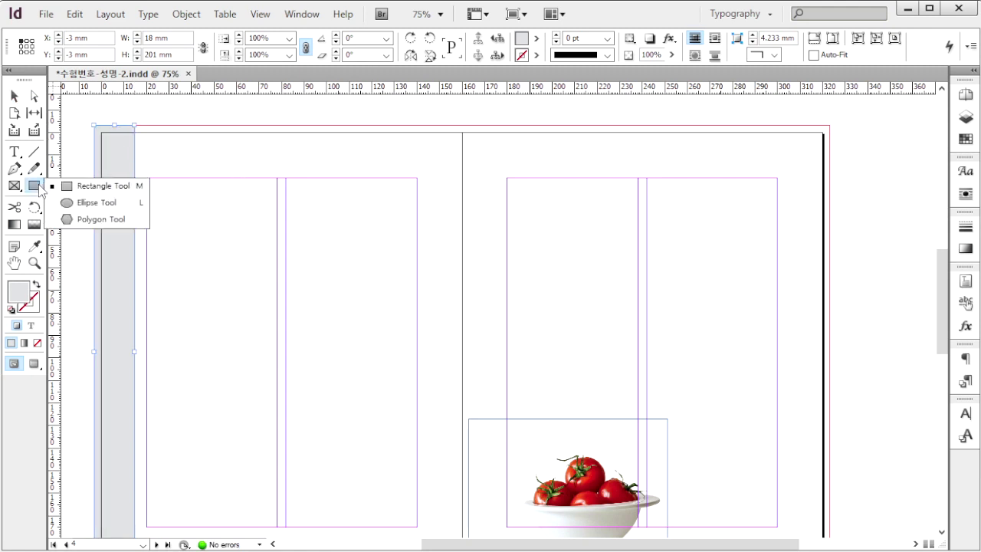
pyautogui.click(86, 203)
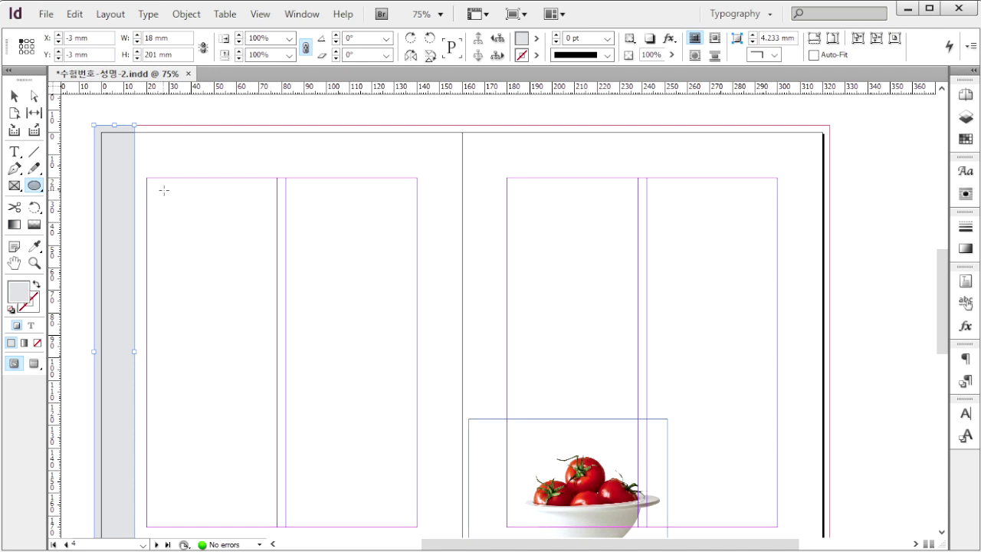
pyautogui.click(166, 189)
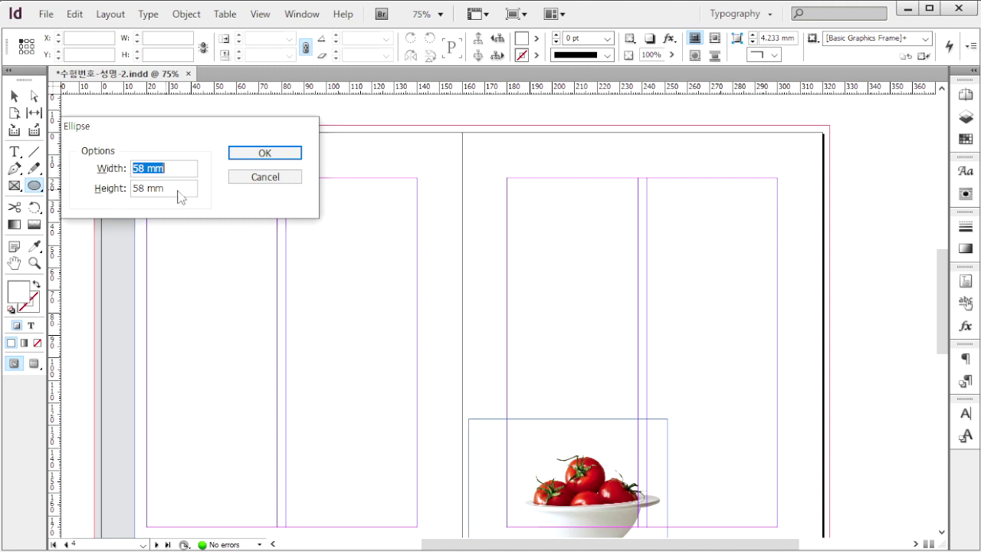
pyautogui.write('25')
pyautogui.press('Tab')
pyautogui.write('25')
pyautogui.press('Return')
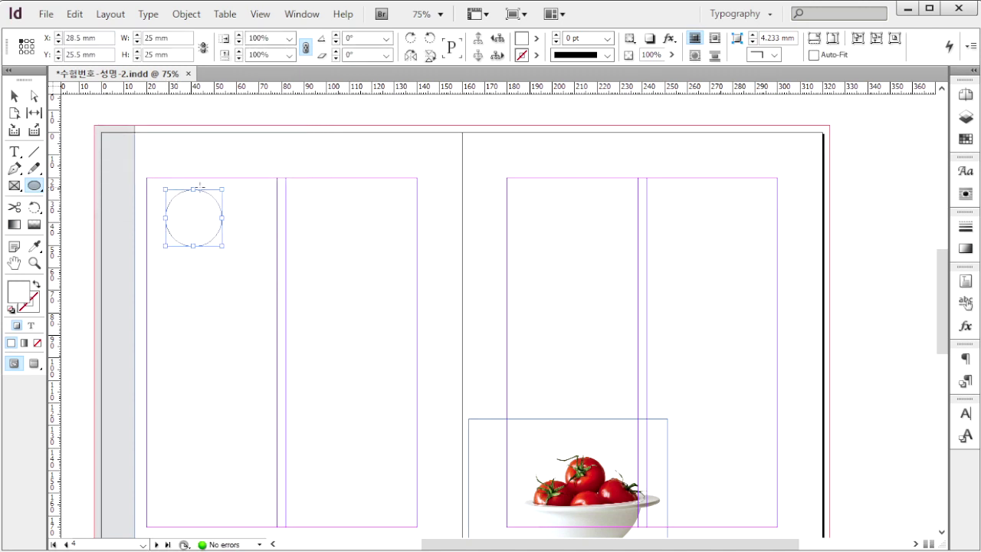
pyautogui.click(12, 96)
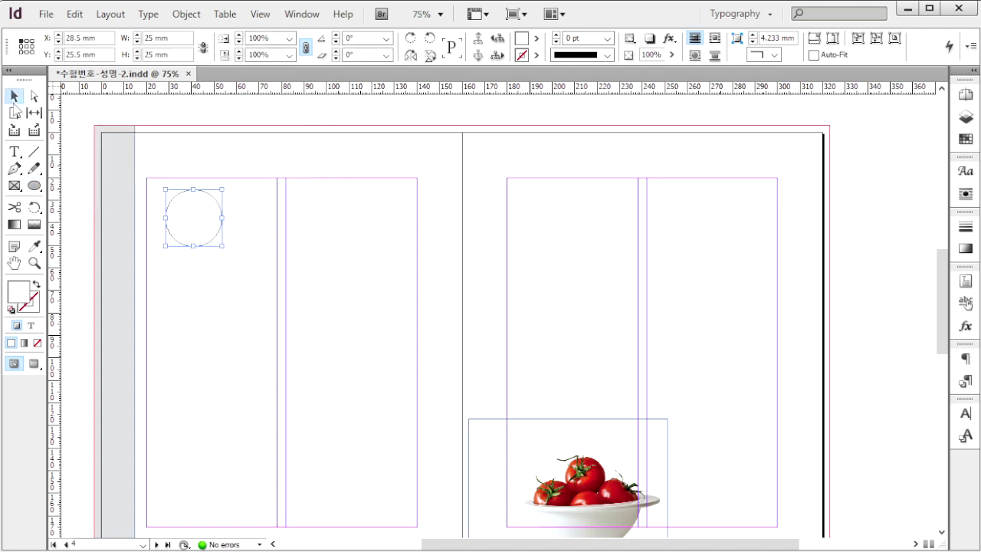
# Step: Move the circle over the inner edge of page 3's gray bar at X 2.5 mm, Y 20 mm and set its opacity to 30%
pyautogui.moveTo(203, 230); pyautogui.dragTo(145, 219)
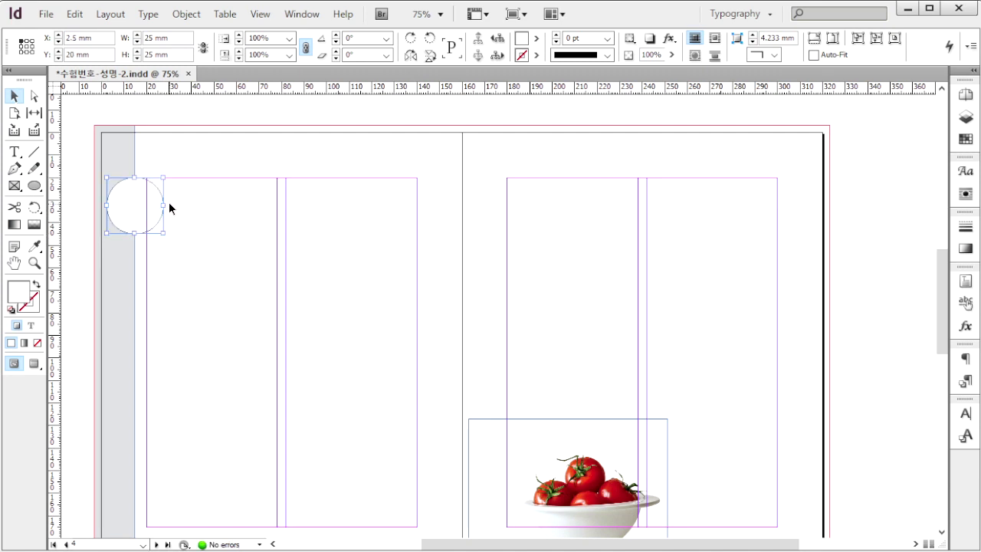
pyautogui.click(664, 54)
pyautogui.write('30')
pyautogui.press('Return')
pyautogui.click(372, 223)
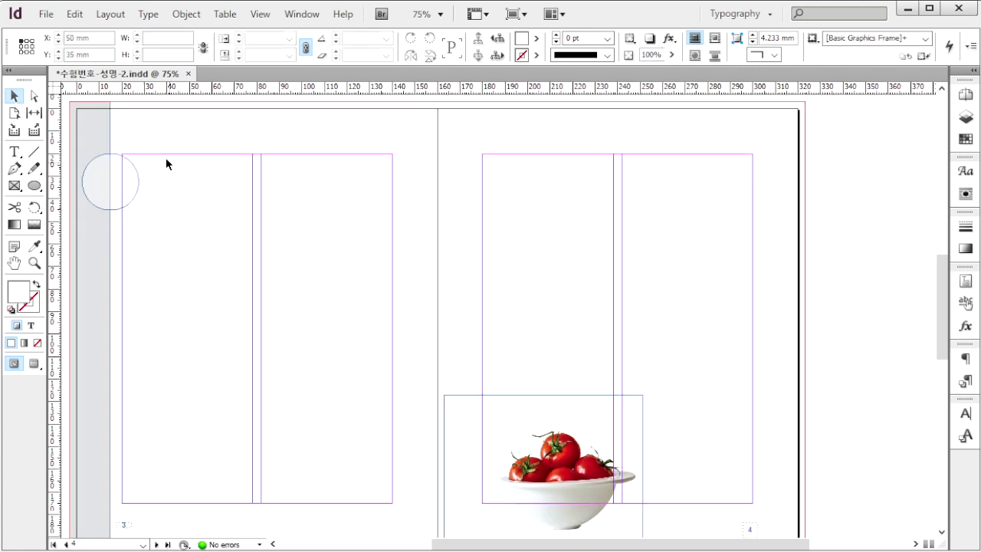
# Step: Duplicate the gray bar to page 4's outer bleed edge at X 305 mm, Y -3 mm, and copy the translucent circle to that bar's lower part
pyautogui.click(102, 110)
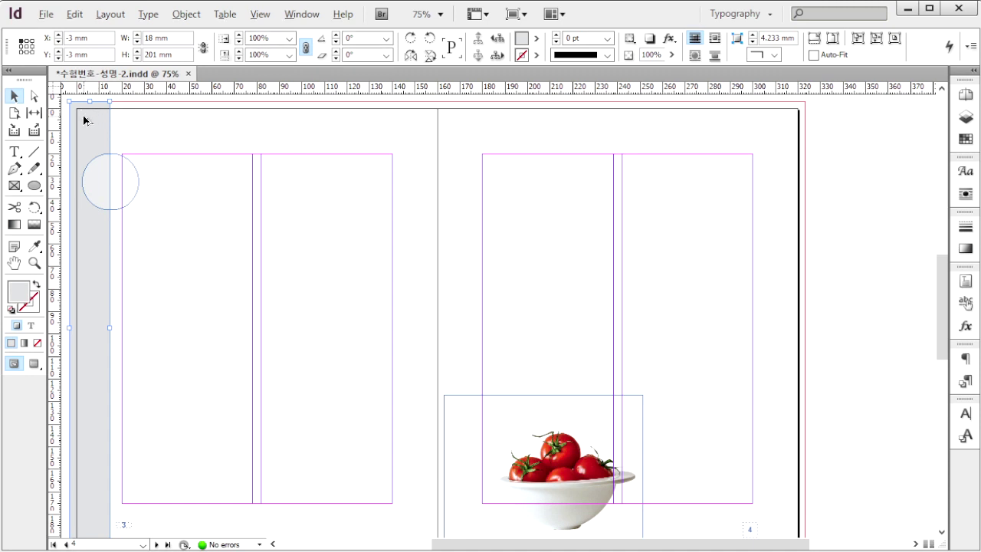
pyautogui.moveTo(87, 119); pyautogui.dragTo(785, 193)
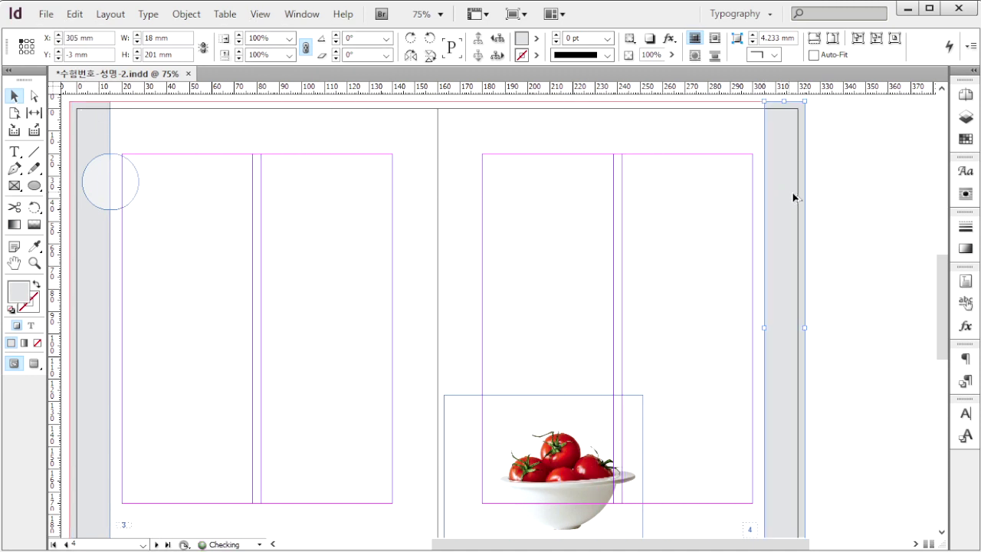
pyautogui.click(119, 191)
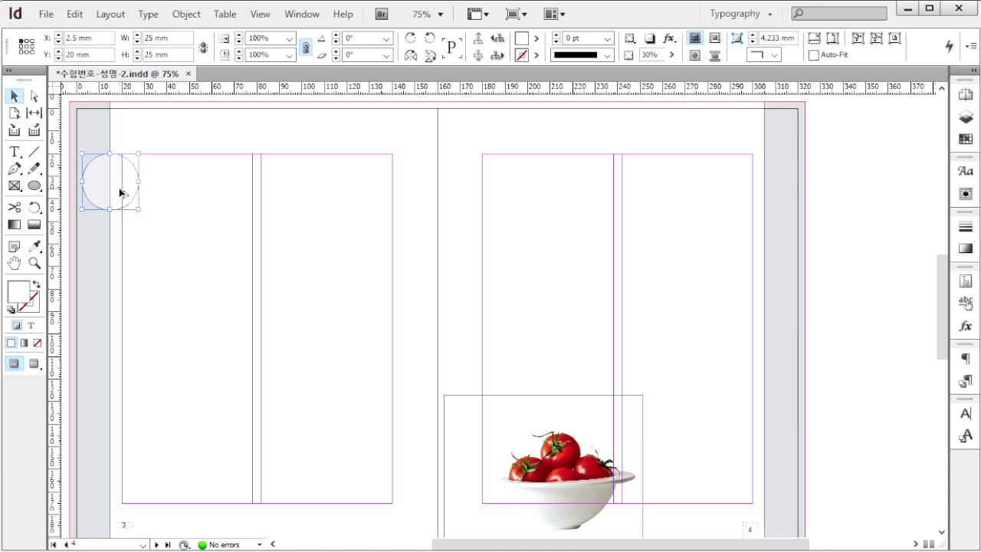
pyautogui.moveTo(112, 191); pyautogui.dragTo(769, 483)
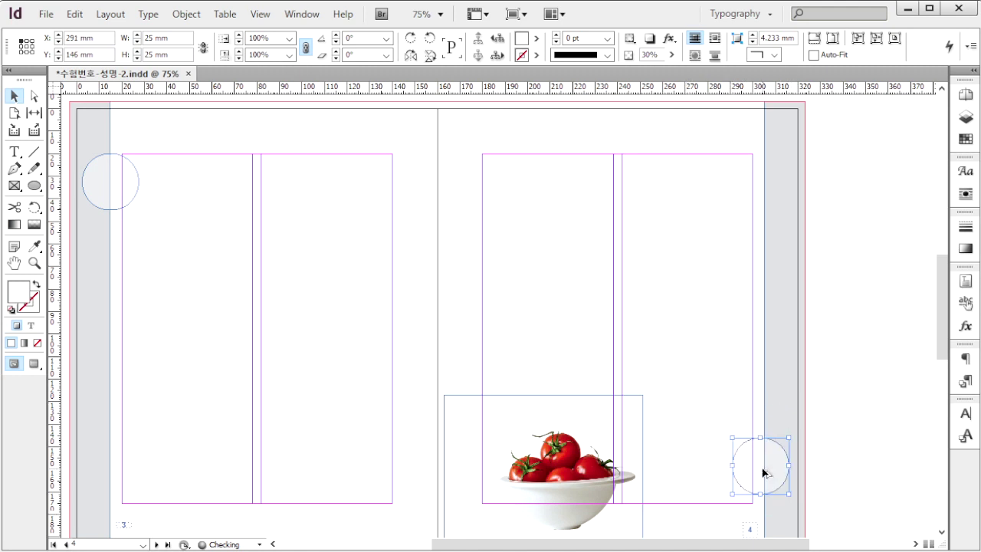
pyautogui.click(89, 140)
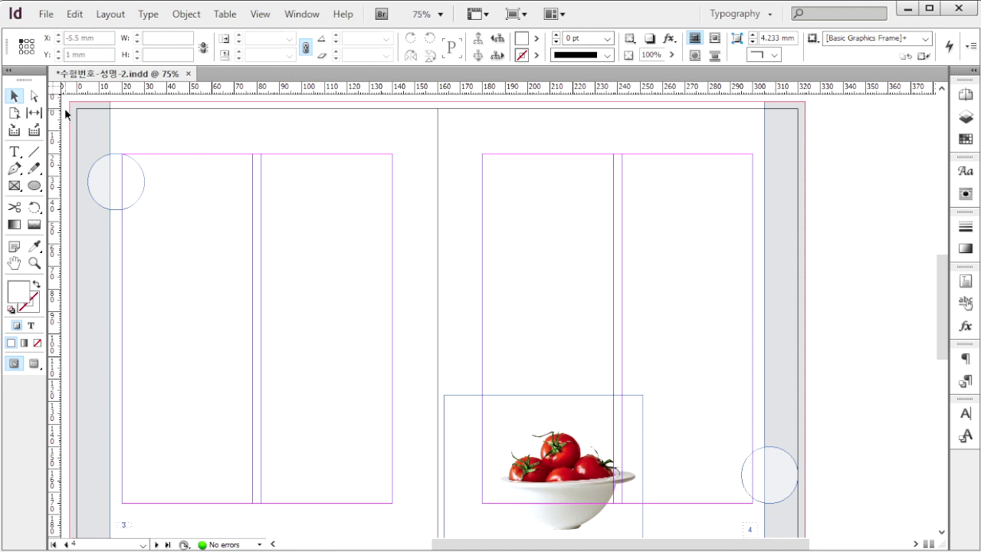
# Step: Copy both gray bars and both circles from pages 3–4 and paste them at the same positions on the page 5–6 spread
pyautogui.moveTo(65, 109); pyautogui.dragTo(156, 196)
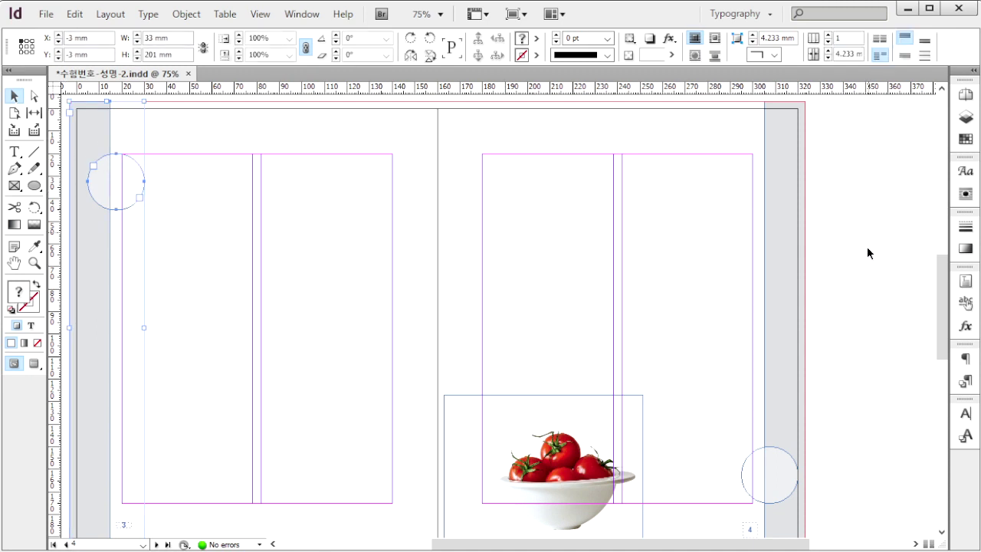
pyautogui.moveTo(861, 285); pyautogui.dragTo(761, 488)
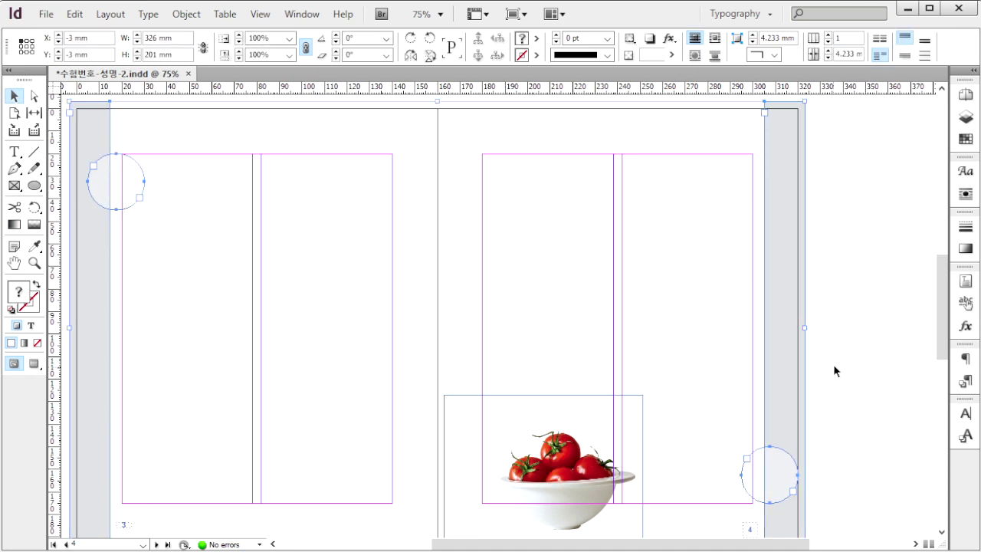
pyautogui.click(879, 290)
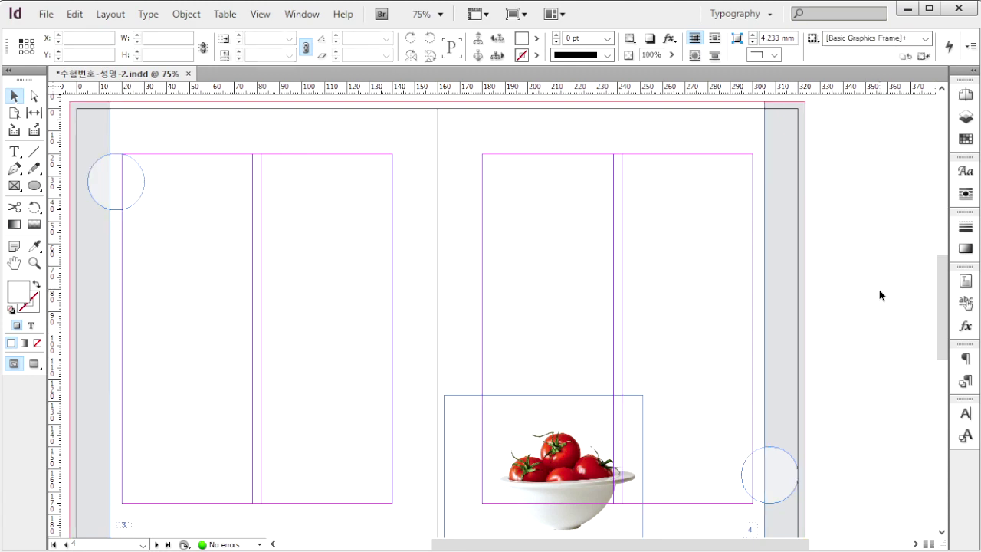
pyautogui.scroll(-10, 879, 289)
pyautogui.scroll(-5, 880, 289)
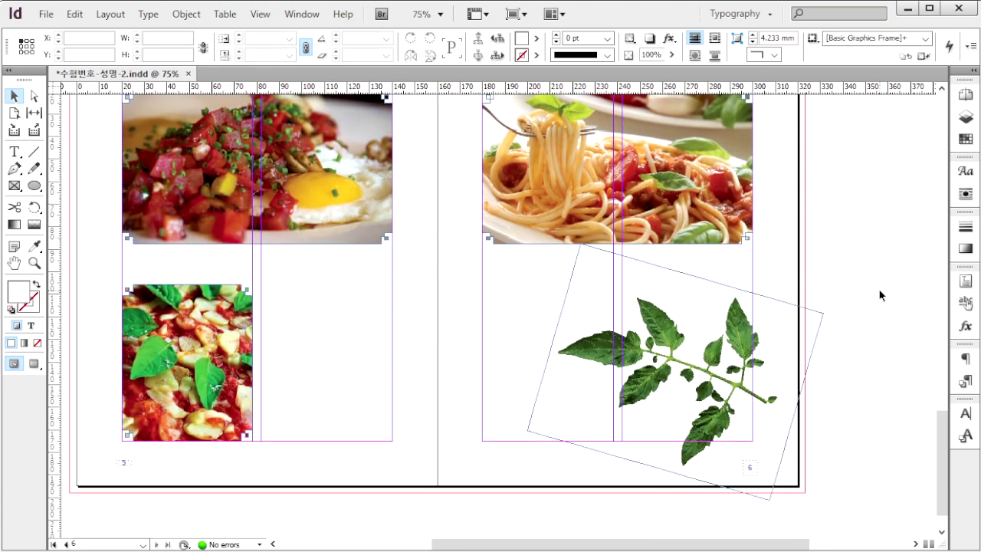
pyautogui.scroll(1, 879, 290)
pyautogui.hotkey('ctrl', 'v')
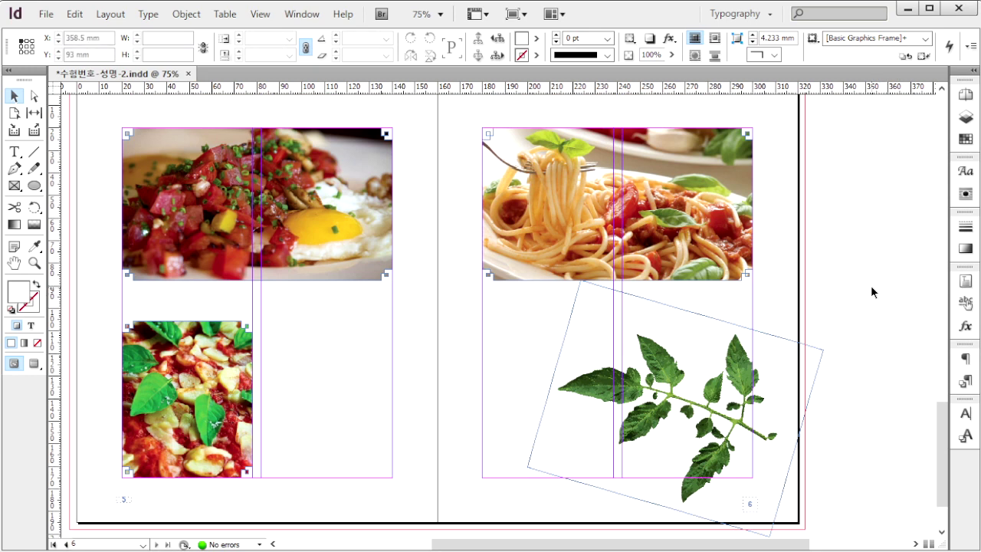
pyautogui.moveTo(863, 237); pyautogui.dragTo(789, 218)
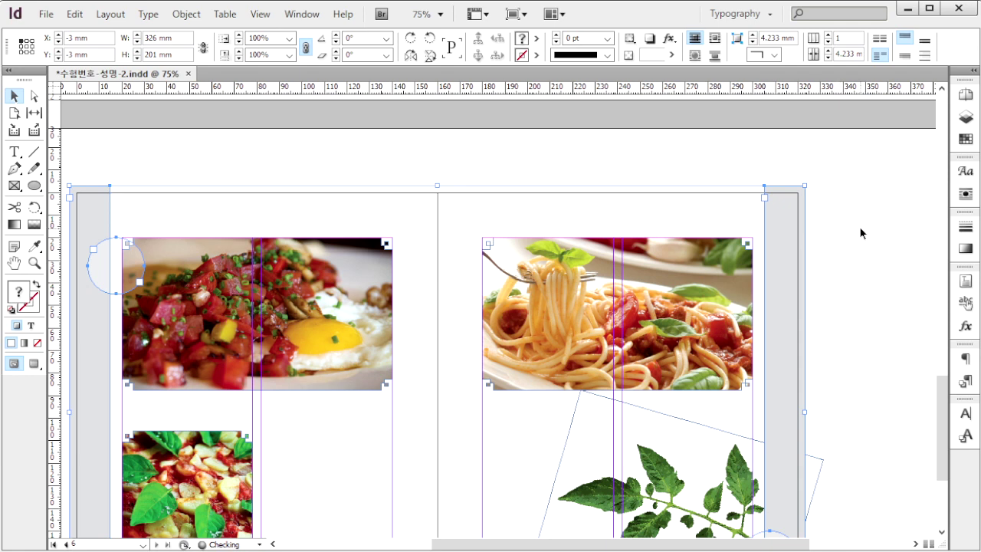
pyautogui.click(860, 233)
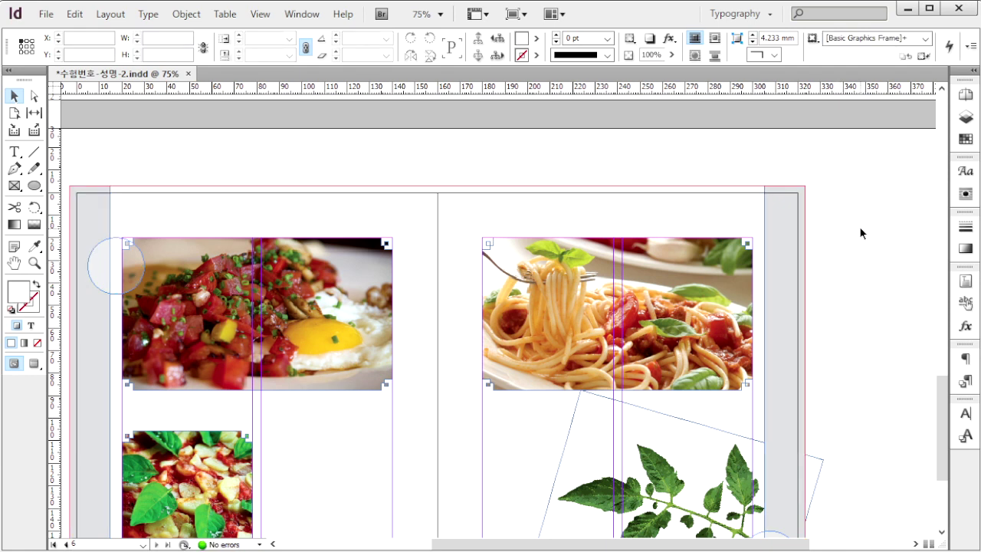
# Step: Create a 7 × 7 mm three-sided polygon with 0% star inset on the right page of A-Master, near the lower margin
pyautogui.hotkey('ctrl', 'pageup')
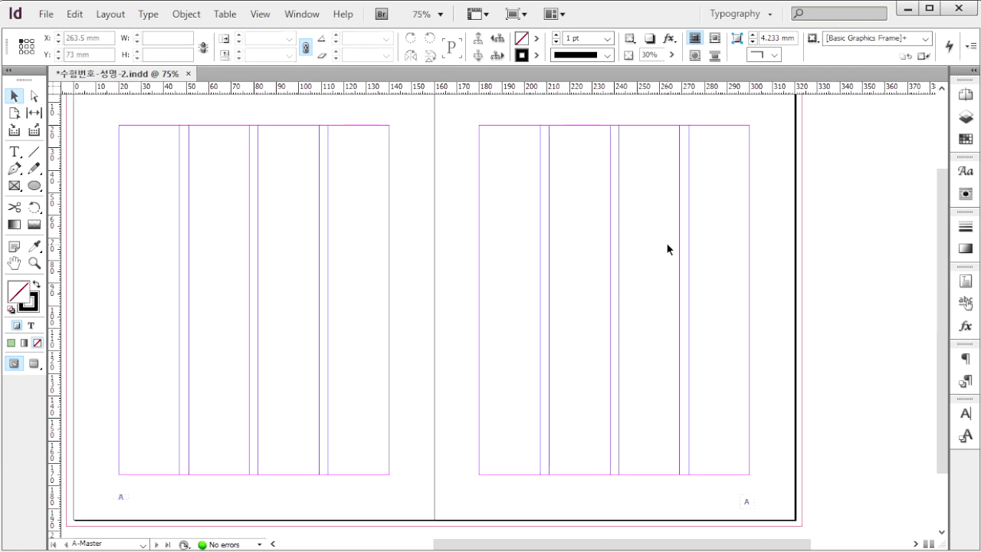
pyautogui.press('F12')
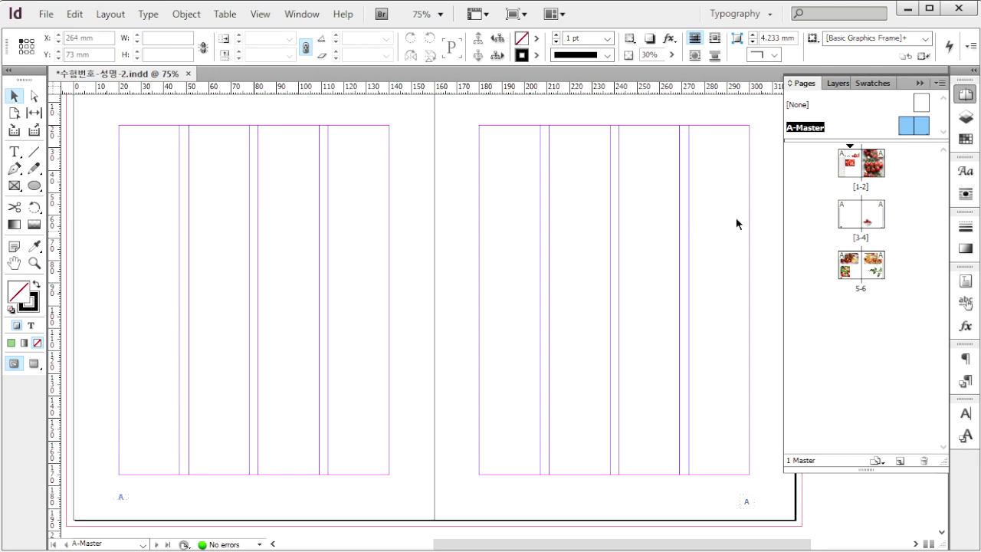
pyautogui.doubleClick(926, 128)
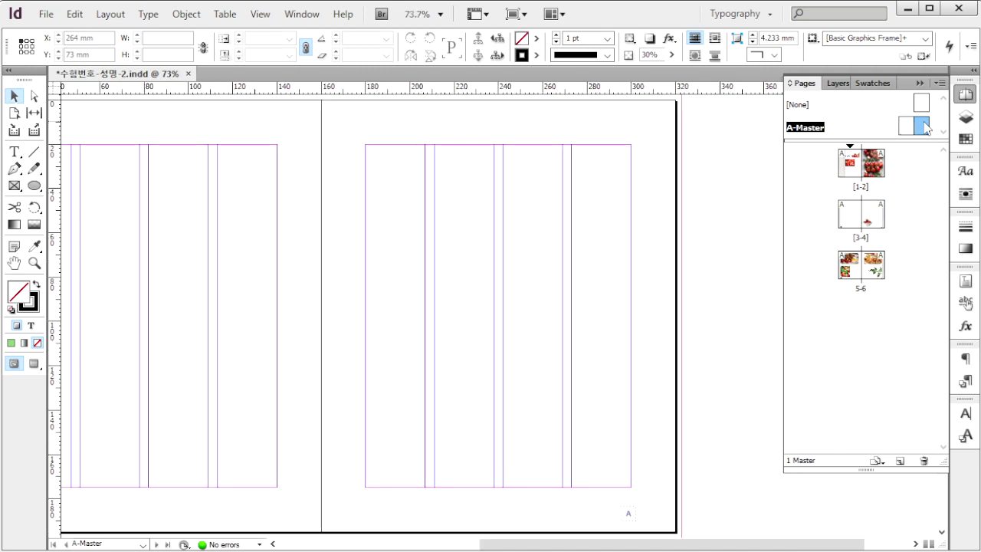
pyautogui.hotkey('ctrl', '2')
pyautogui.moveTo(609, 131); pyautogui.dragTo(599, 87)
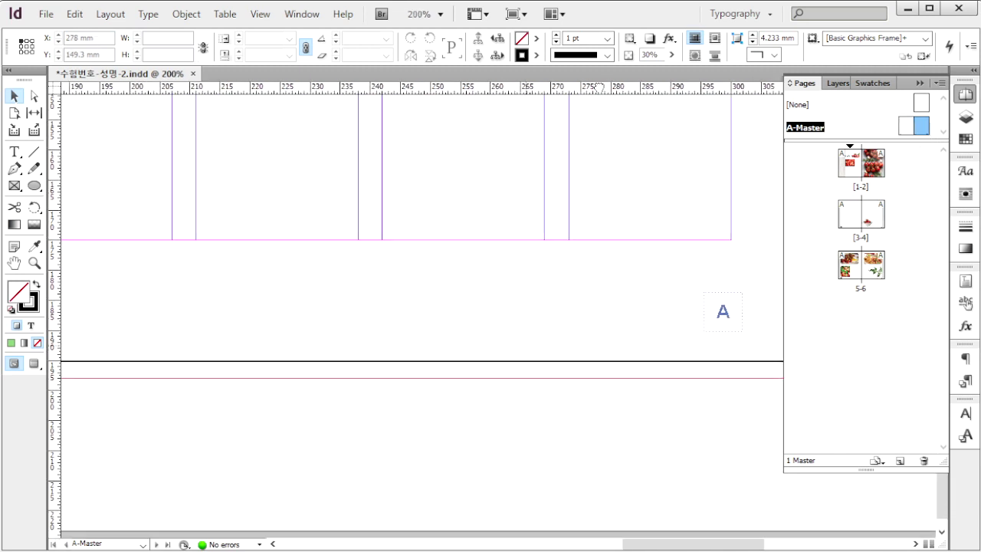
pyautogui.moveTo(33, 185); pyautogui.dragTo(67, 220)
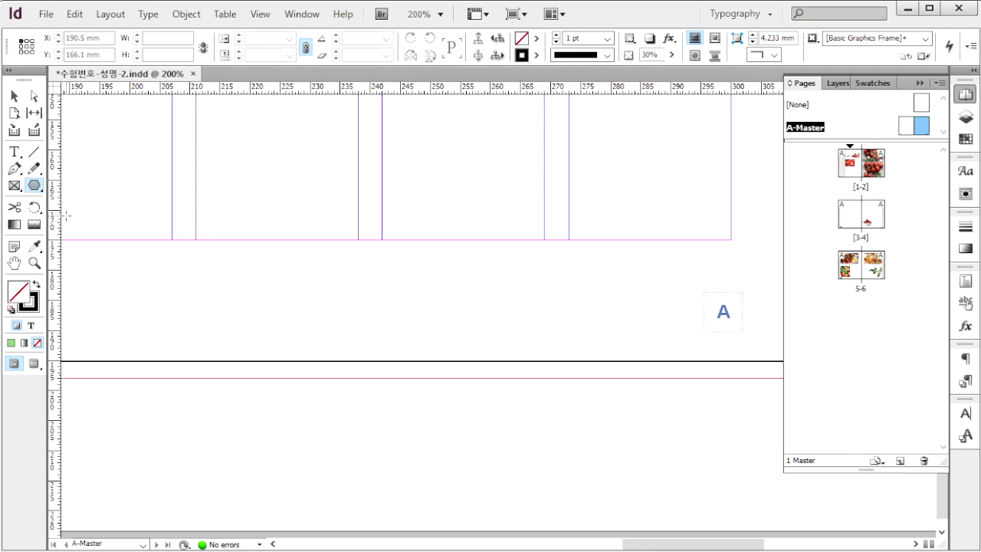
pyautogui.click(307, 184)
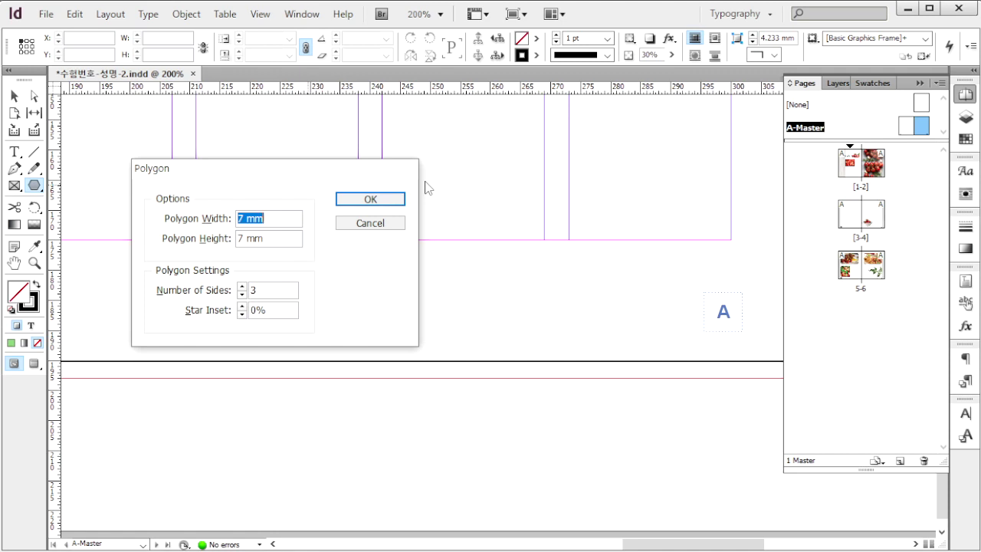
pyautogui.click(268, 294)
pyautogui.click(368, 201)
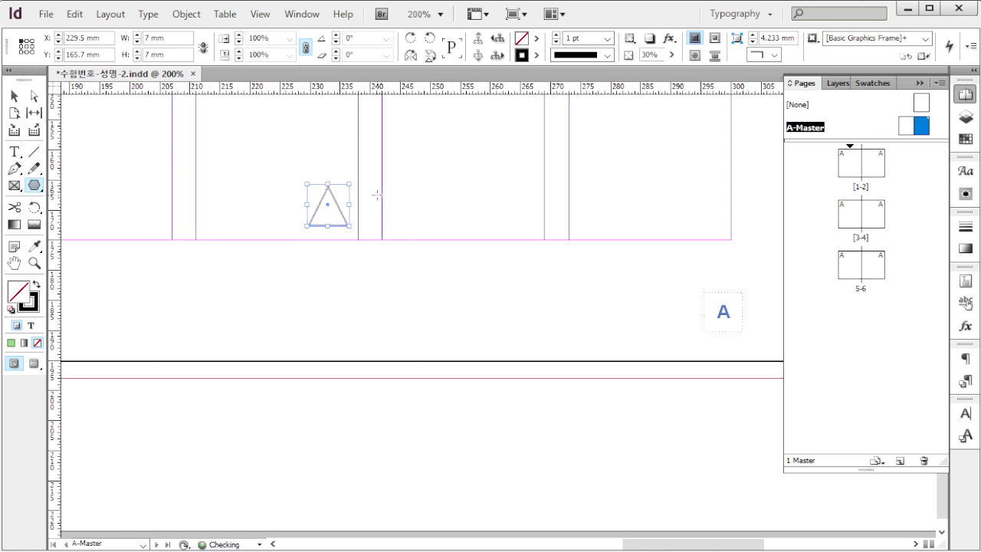
# Step: Remove the triangle's stroke and fill it with C 50, M 0, Y 70, K 0
pyautogui.press('/')
pyautogui.press('F6')
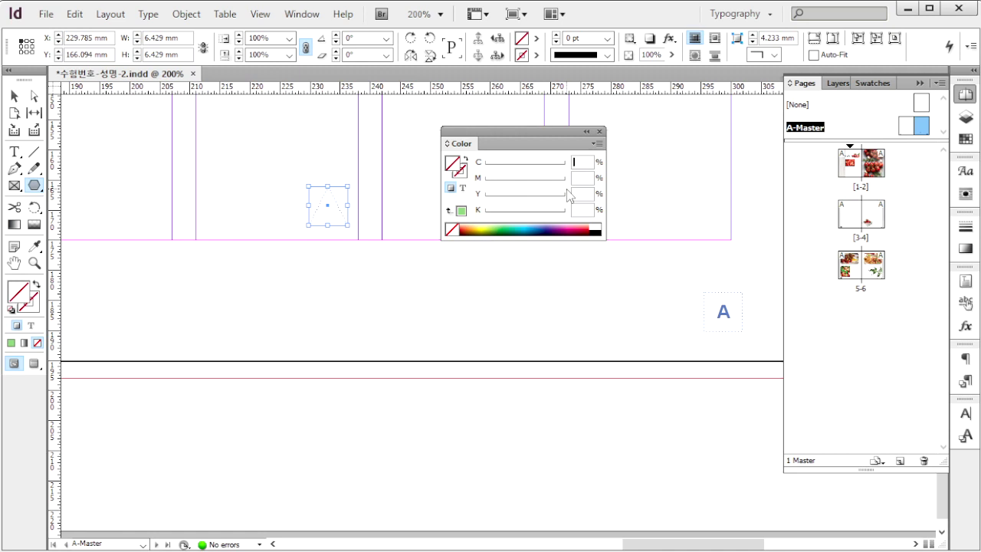
pyautogui.write('50')
pyautogui.press('Tab')
pyautogui.press('Tab')
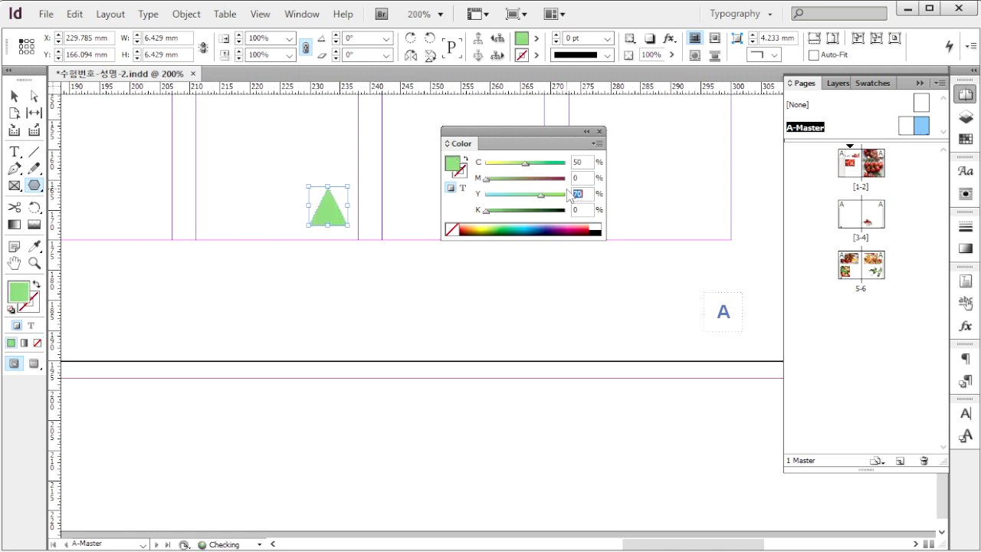
pyautogui.write('7')
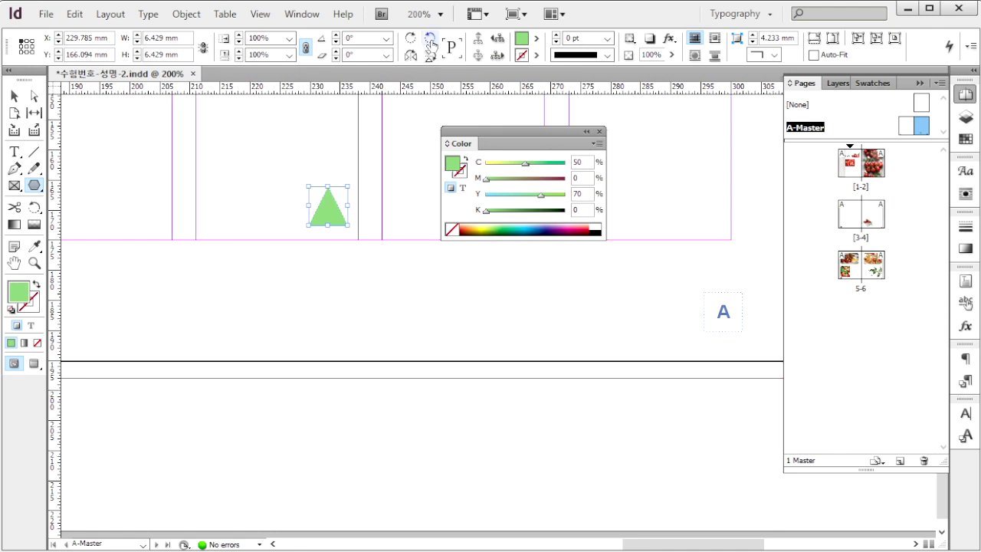
# Step: Rotate the green triangle 90° counterclockwise and move it below the bottom margin of the master page
pyautogui.click(431, 44)
pyautogui.press('v')
pyautogui.moveTo(337, 171); pyautogui.dragTo(334, 282)
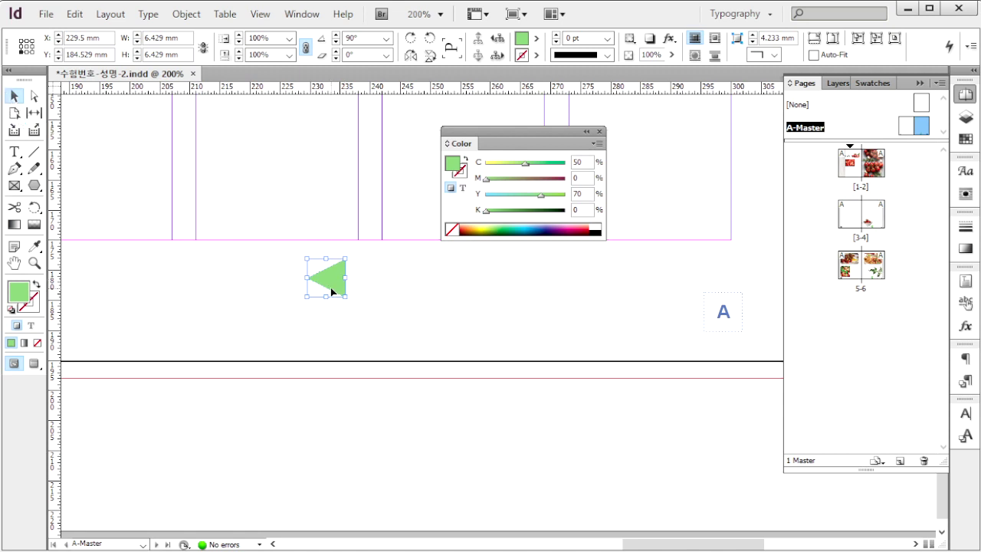
# Step: Duplicate the triangle beside the original, flip the copy horizontally and adjust the spacing between the two arrows
pyautogui.moveTo(329, 279); pyautogui.dragTo(428, 277)
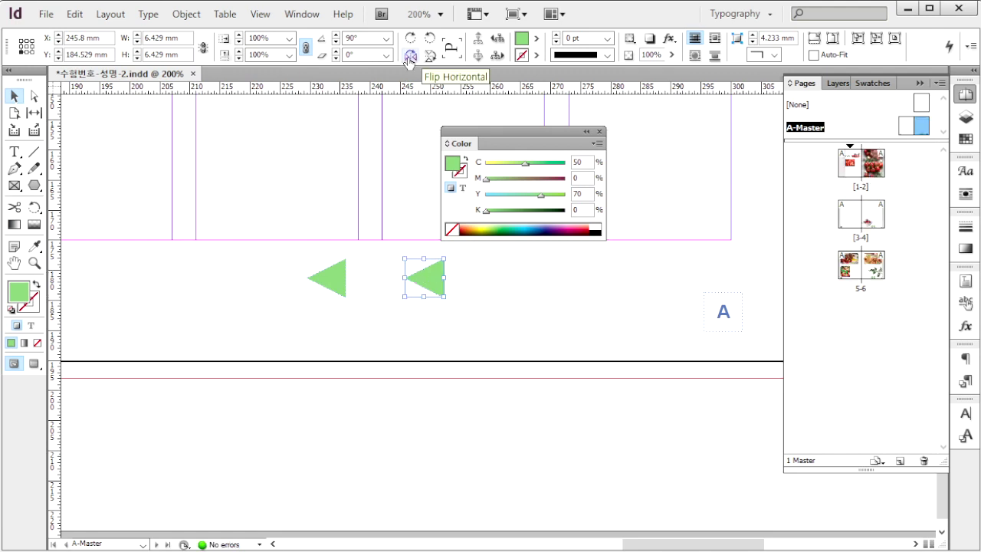
pyautogui.click(410, 57)
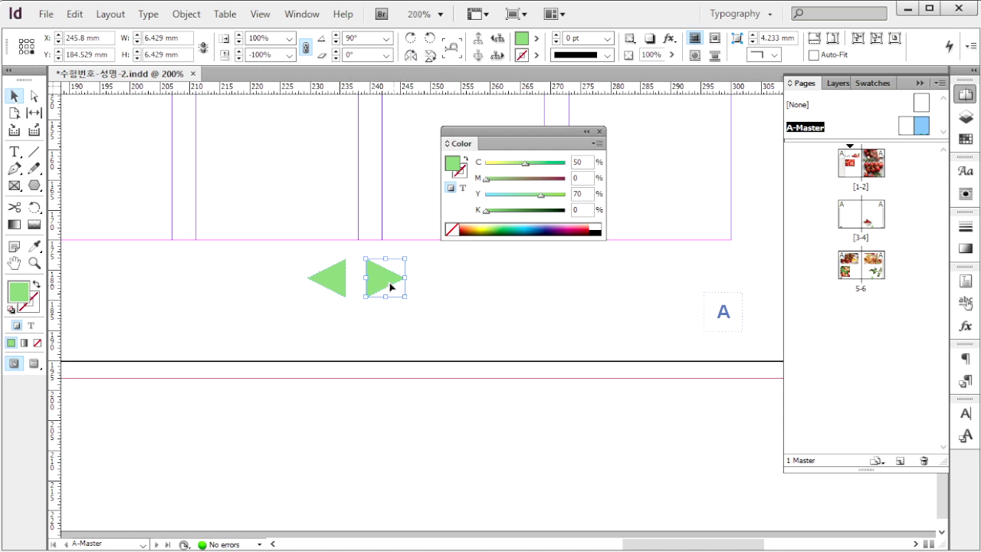
pyautogui.moveTo(380, 280); pyautogui.dragTo(392, 280)
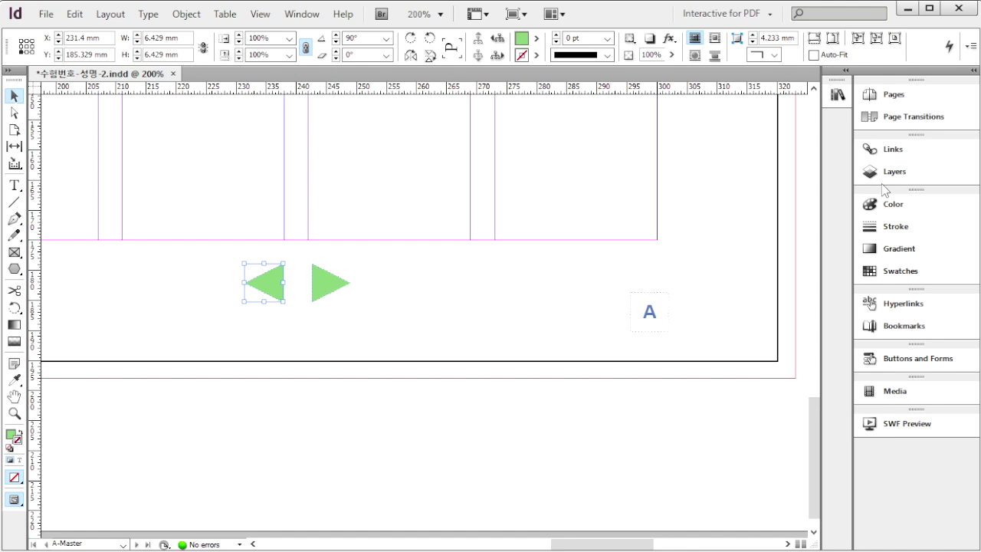
# Step: Switch to the Interactive for PDF workspace and reset it
pyautogui.click(302, 14)
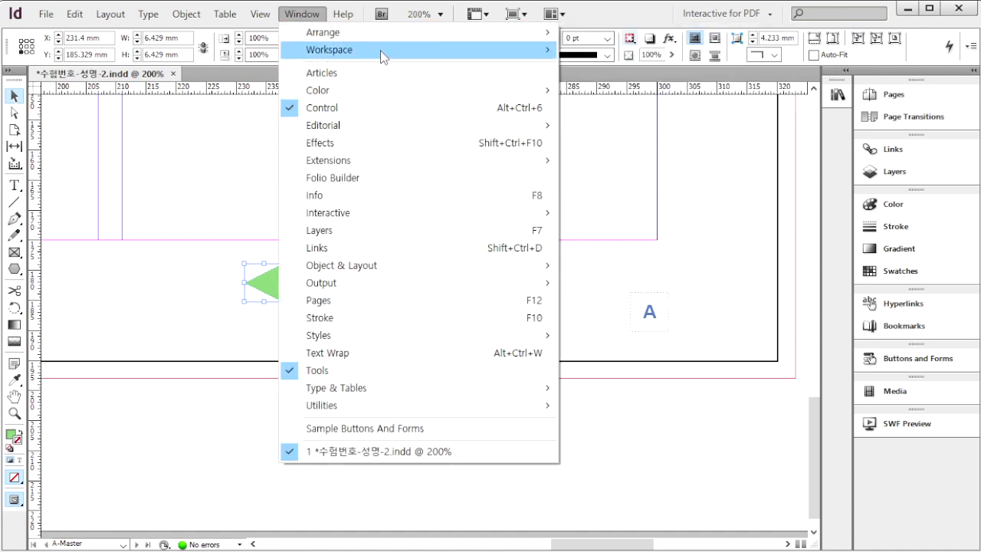
pyautogui.moveTo(383, 55)
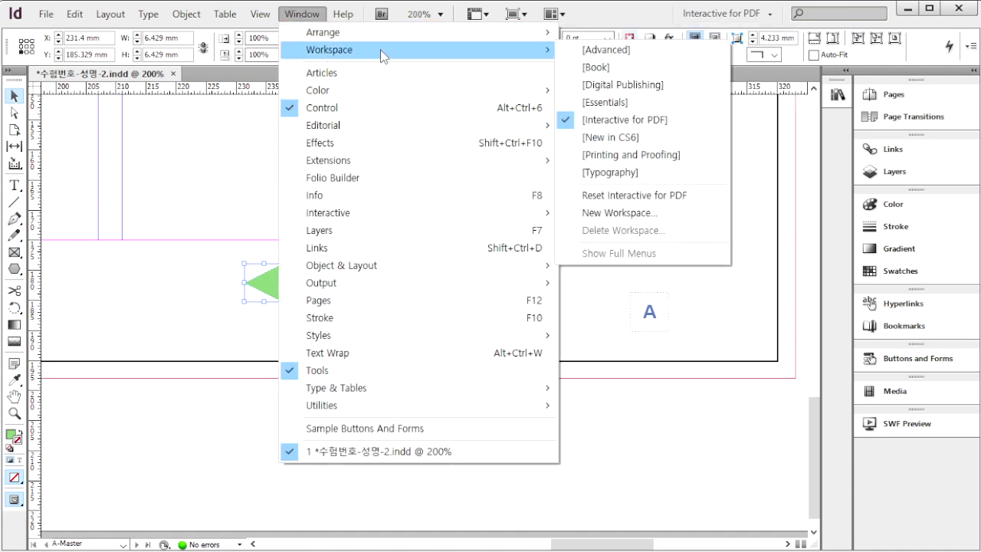
pyautogui.click(635, 121)
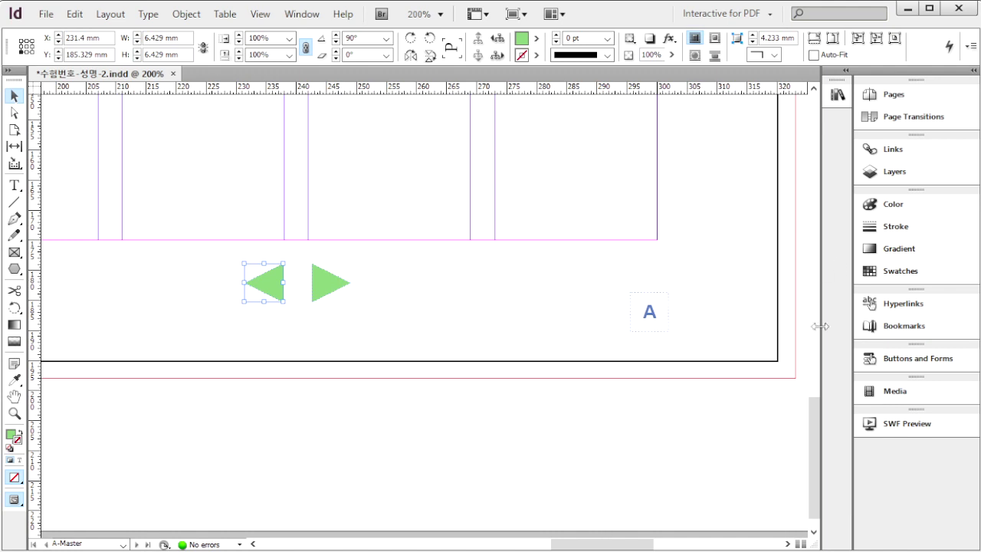
pyautogui.click(769, 15)
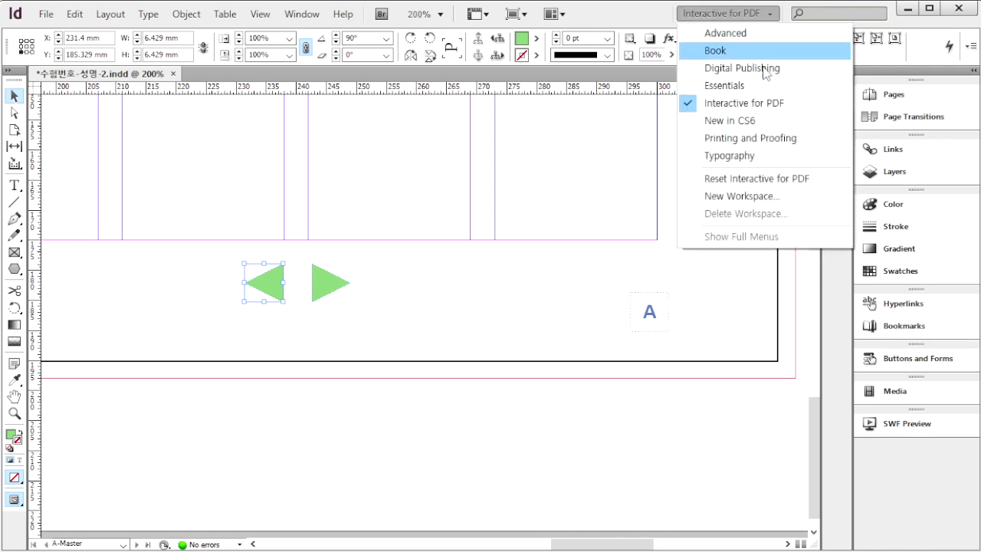
pyautogui.click(767, 181)
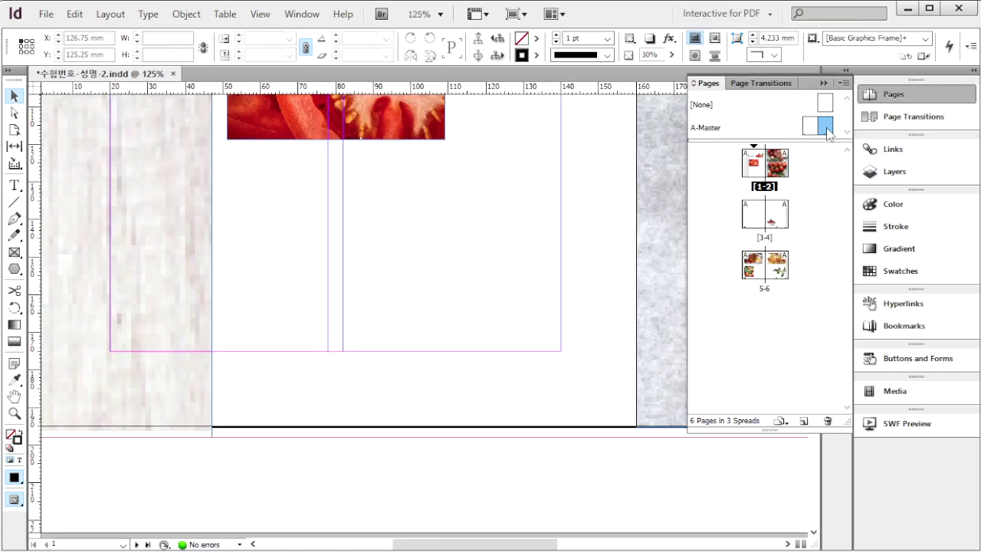
# Step: Add a text frame about 94 mm wide across page 1's bottom margin, below the tomato photo, containing license.kpc.or.kr
pyautogui.doubleClick(752, 161)
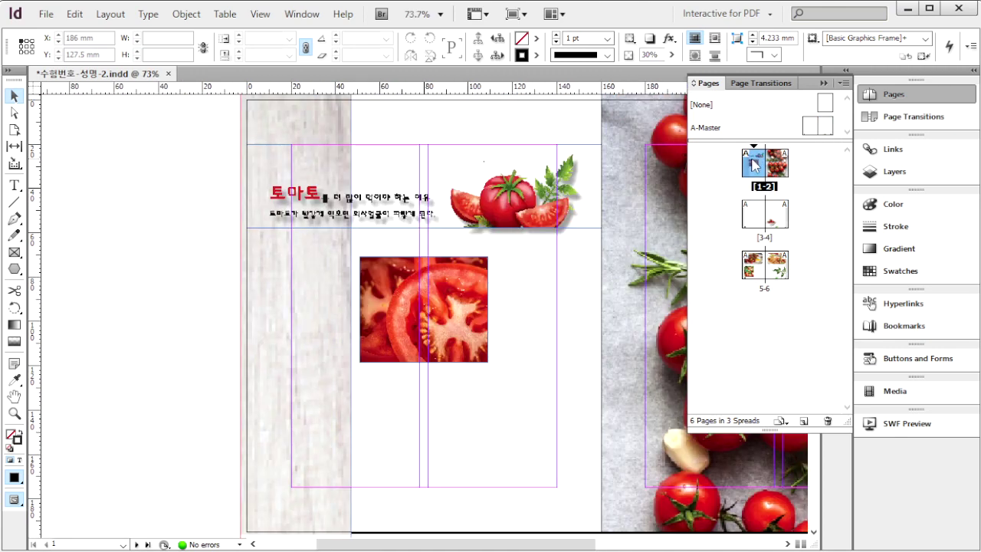
pyautogui.hotkey('ctrl', '1')
pyautogui.click(442, 14)
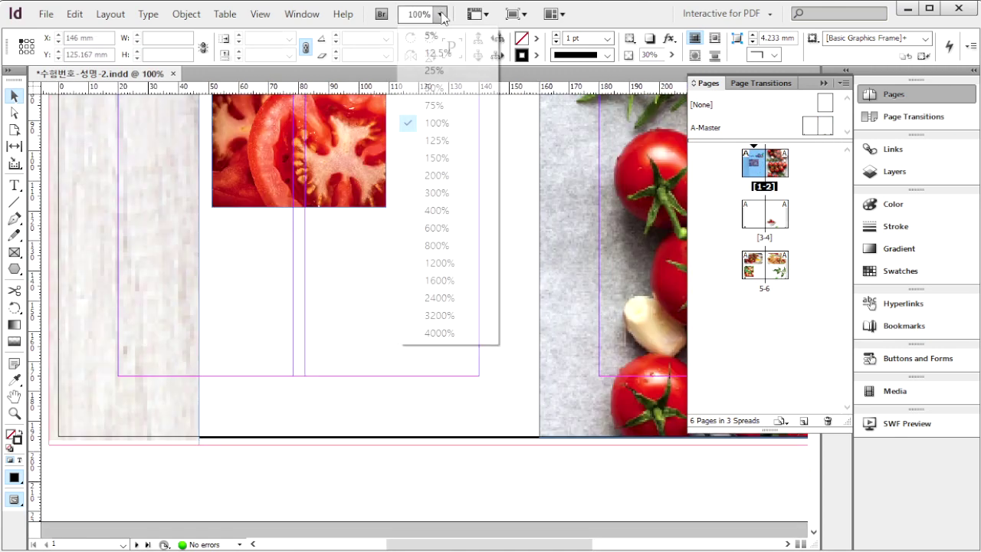
pyautogui.click(436, 123)
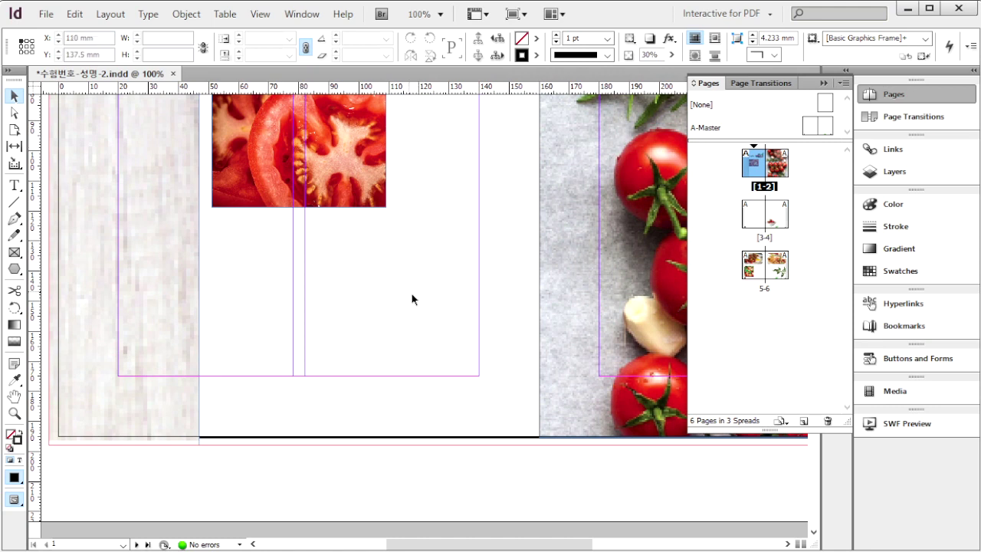
pyautogui.click(14, 185)
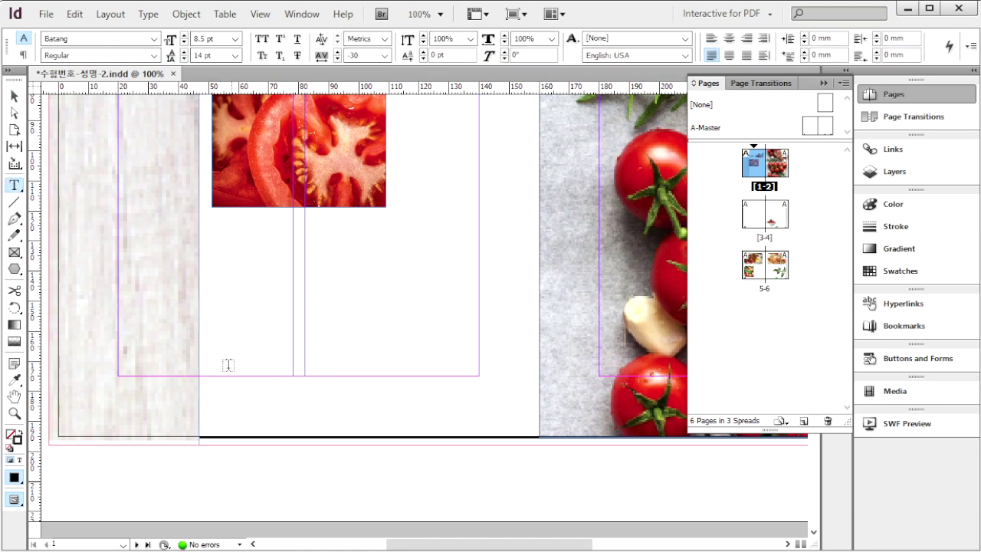
pyautogui.moveTo(211, 369); pyautogui.dragTo(495, 403)
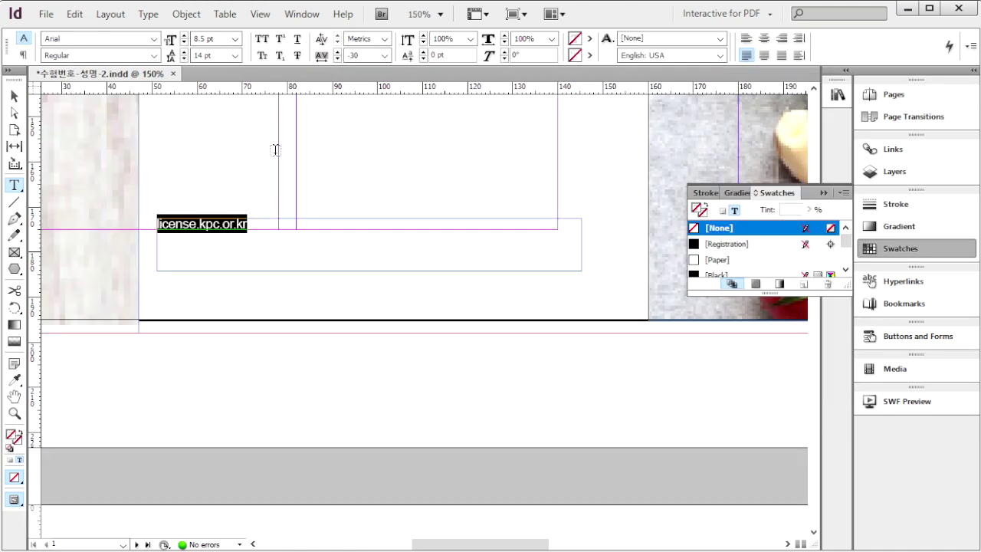
# Step: Set the web address text to 9 pt with auto leading and 0 tracking
pyautogui.click(184, 35)
pyautogui.click(235, 55)
pyautogui.click(214, 67)
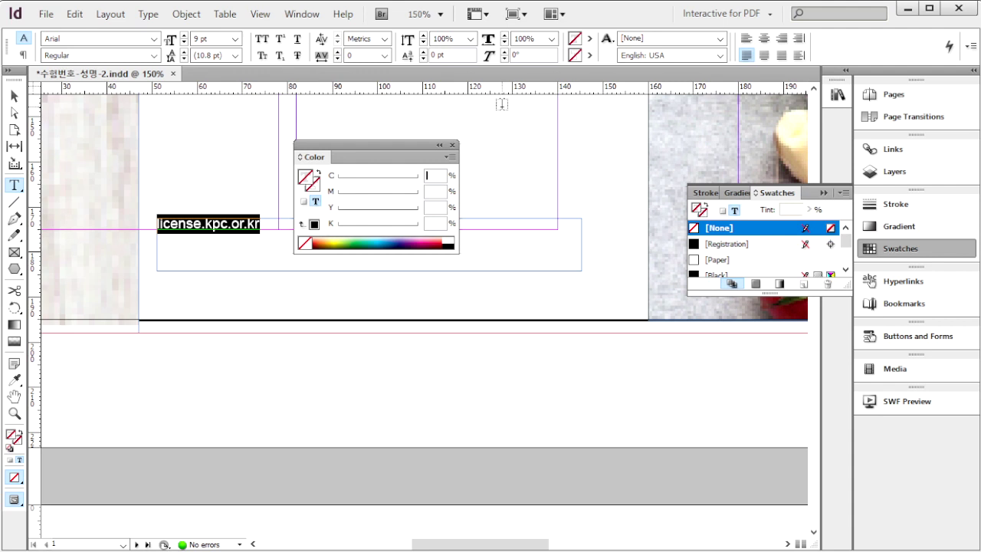
# Step: Colour the web address text with C 70, M 50, Y 0, K 0
pyautogui.write('70')
pyautogui.press('Tab')
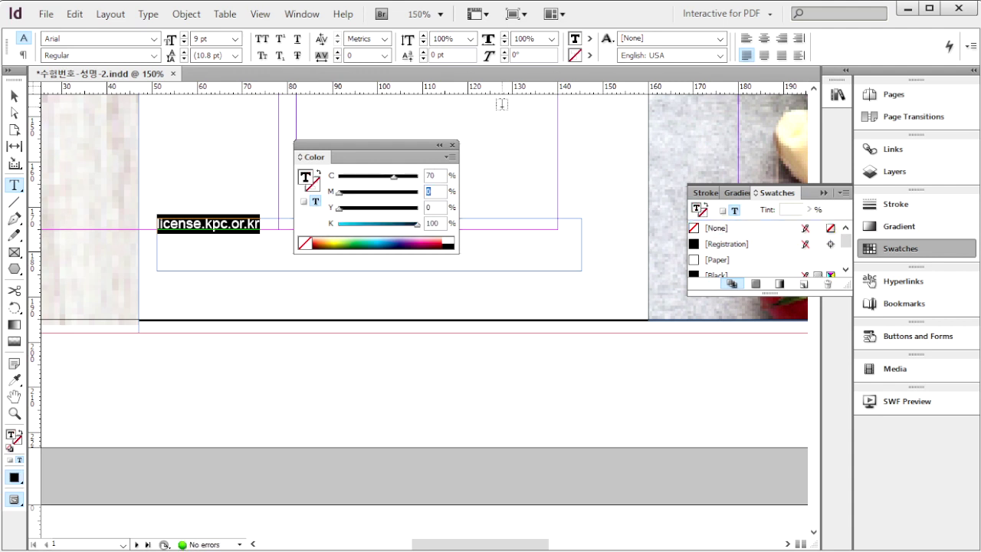
pyautogui.write('50')
pyautogui.press('Tab')
pyautogui.press('Tab')
pyautogui.write('0')
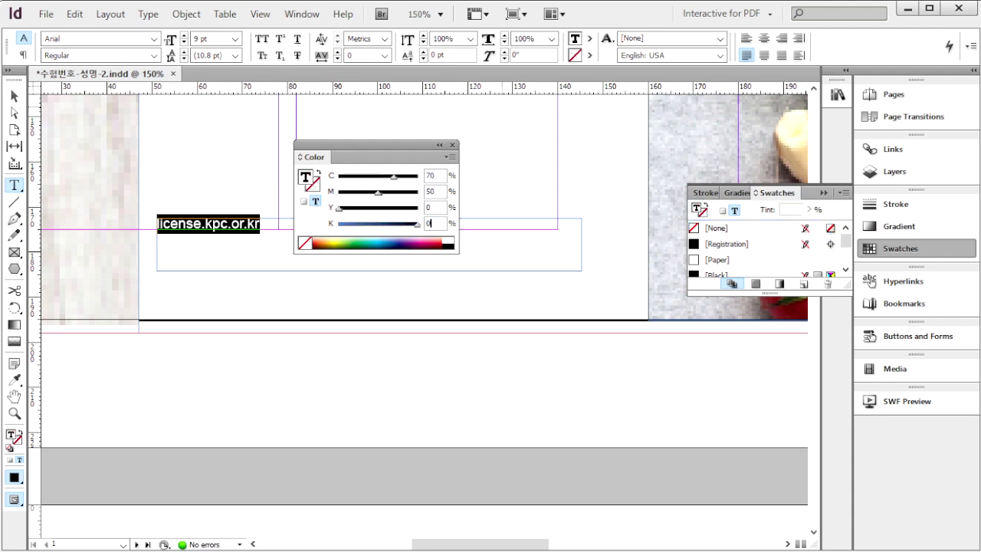
pyautogui.press('Return')
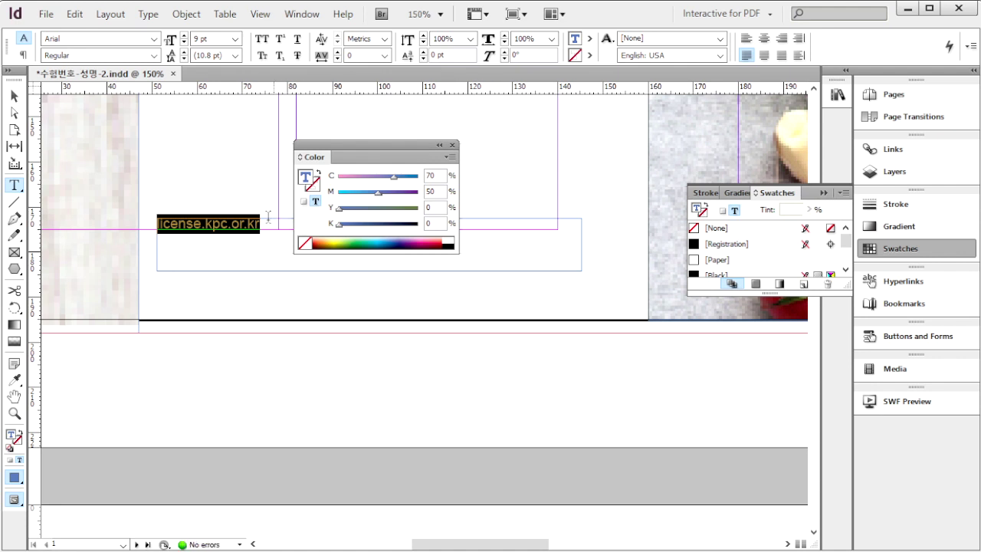
pyautogui.click(268, 217)
pyautogui.click(301, 14)
pyautogui.moveTo(402, 165)
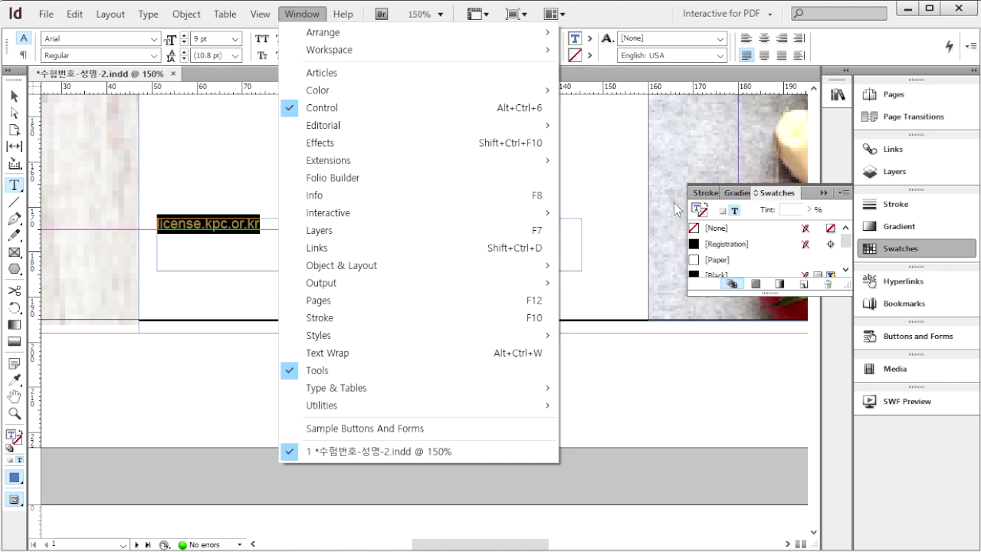
pyautogui.moveTo(494, 215)
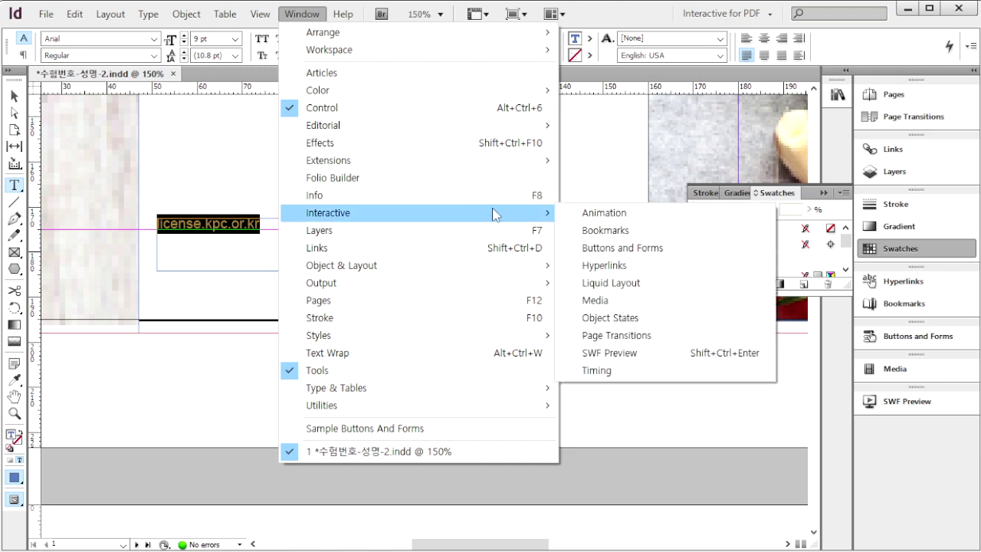
pyautogui.click(618, 265)
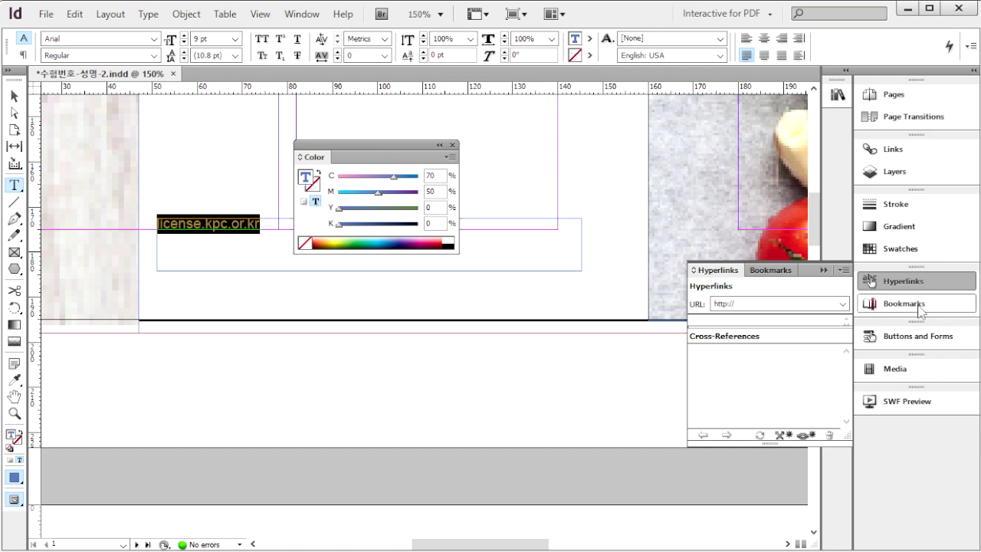
pyautogui.write('s')
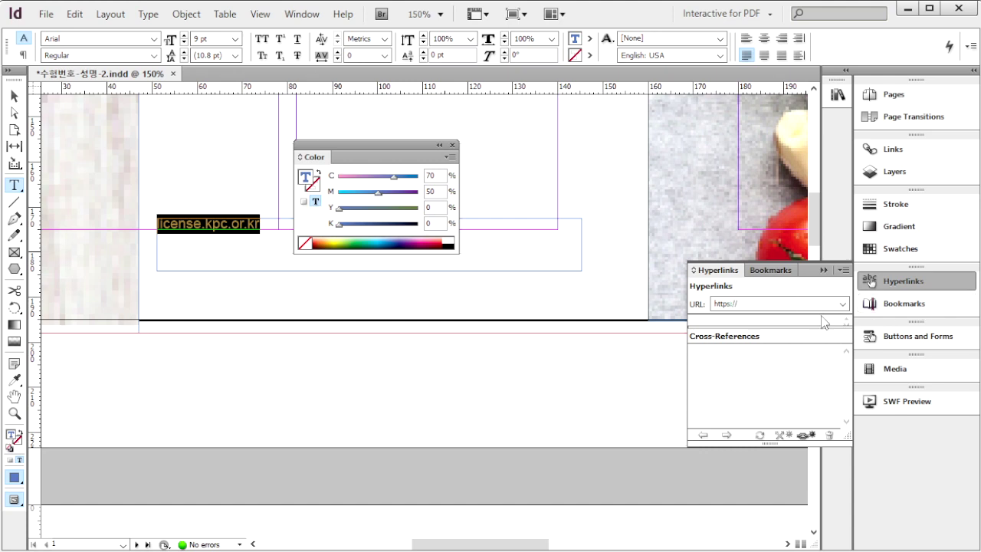
pyautogui.hotkey('ctrl', 'v')
pyautogui.press('Return')
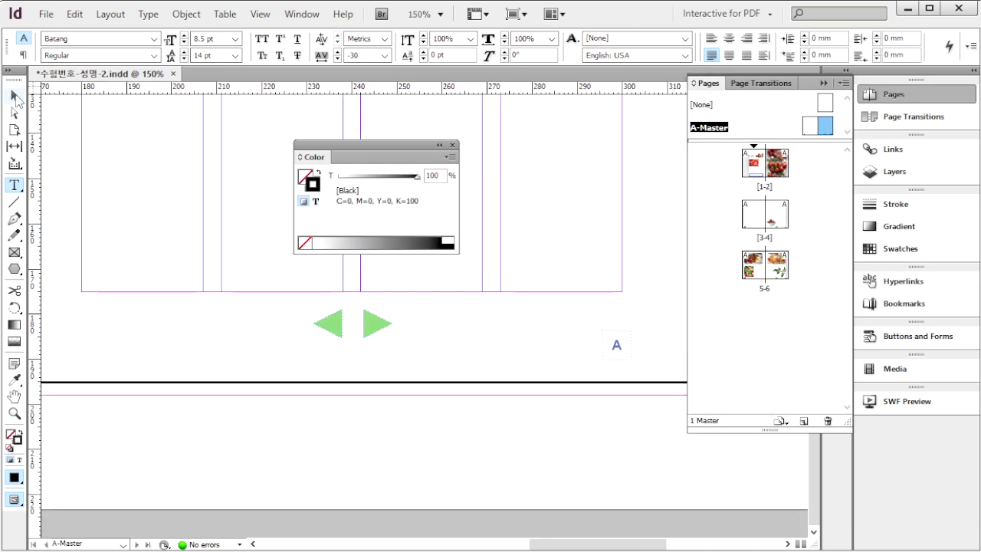
# Step: Turn the left-pointing green arrow on the master page into a button with the Go To Previous Page action
pyautogui.click(14, 96)
pyautogui.click(330, 327)
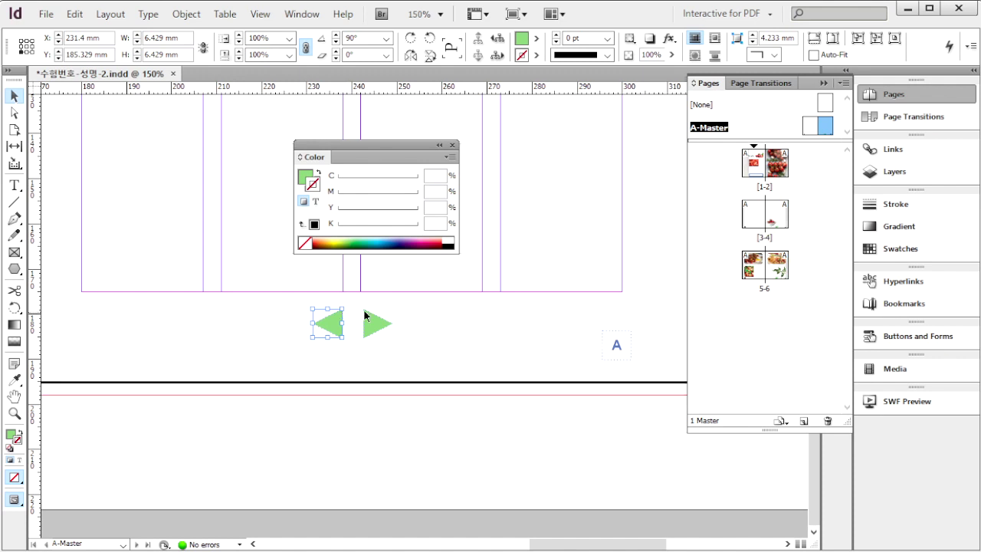
pyautogui.click(910, 337)
pyautogui.moveTo(694, 262); pyautogui.dragTo(576, 130)
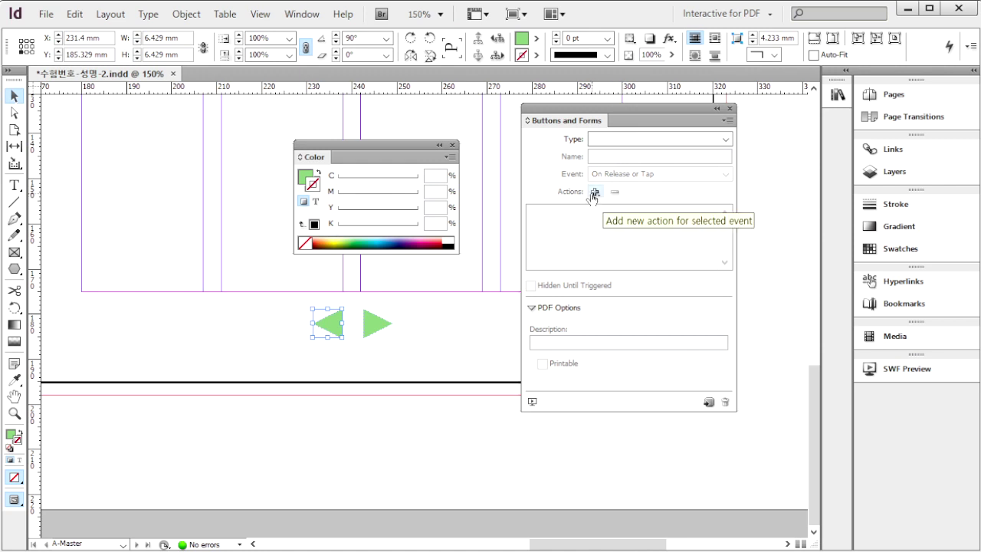
pyautogui.click(595, 192)
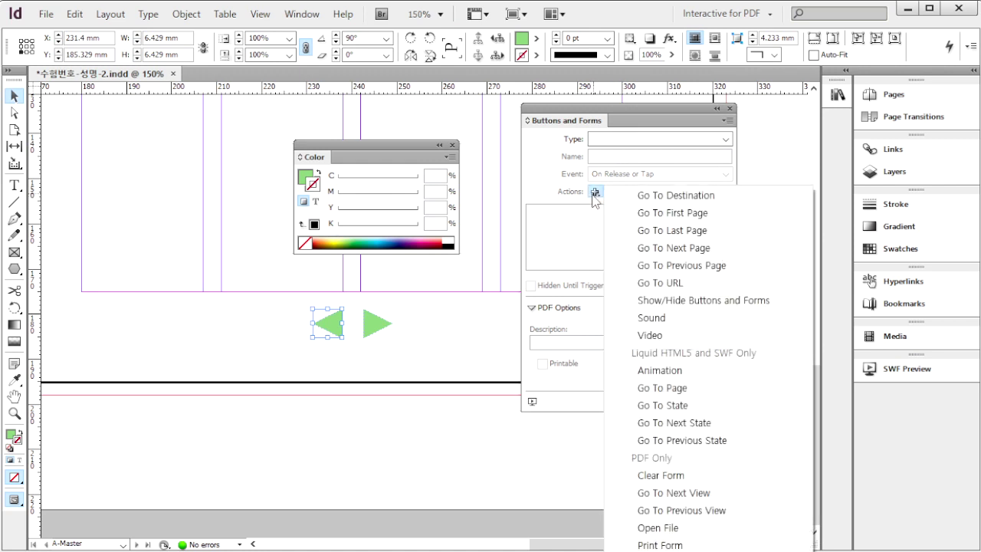
pyautogui.click(705, 265)
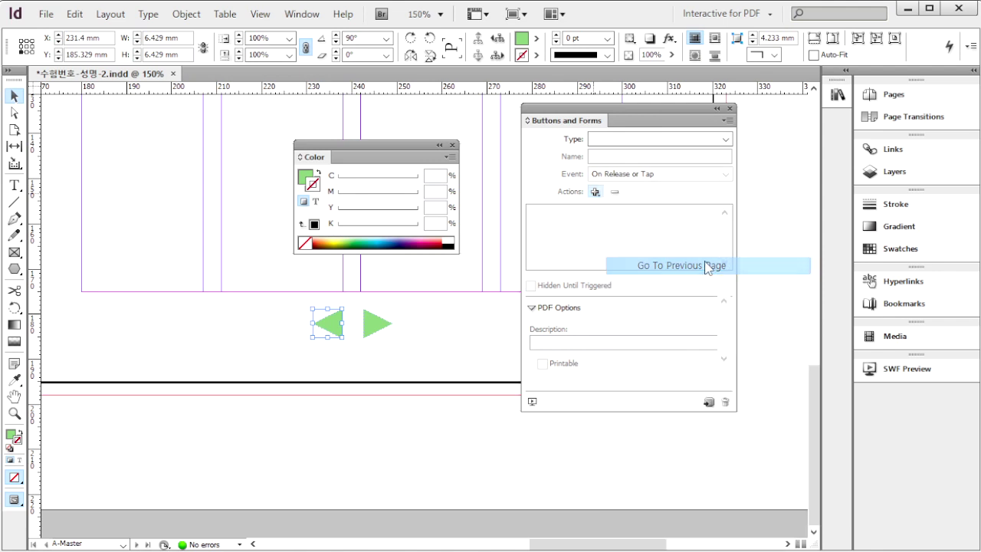
# Step: Turn the right-pointing green arrow on the master page into a button with the Go To Next Page action
pyautogui.click(378, 329)
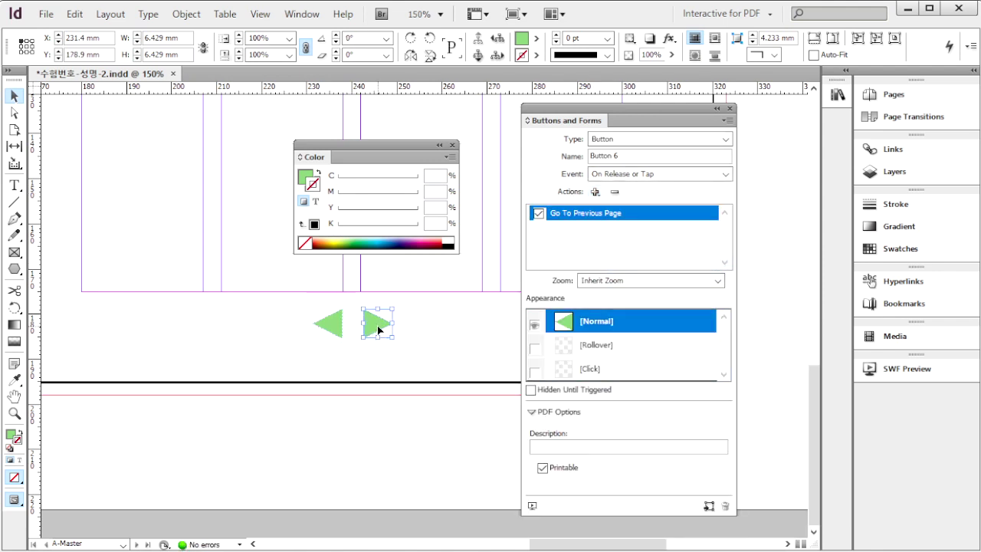
pyautogui.click(594, 192)
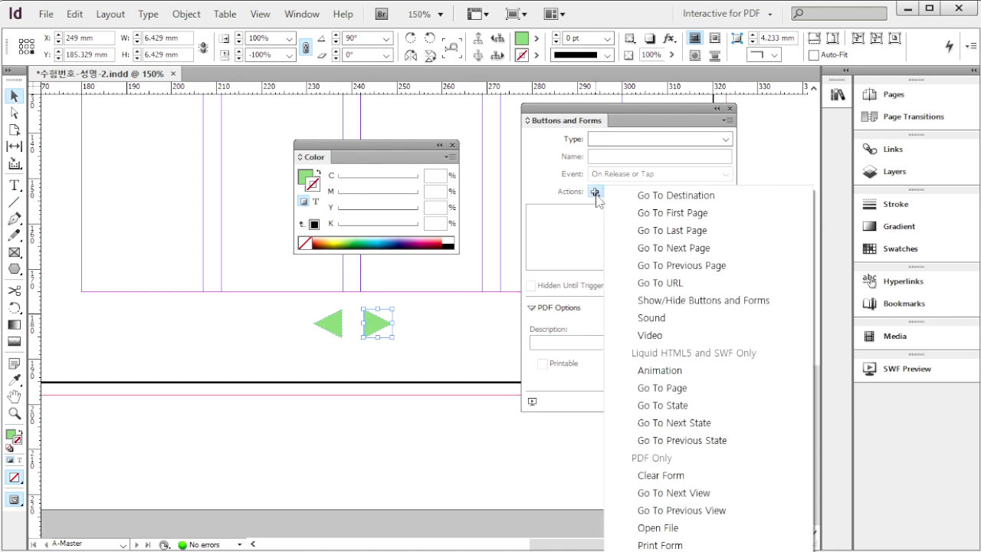
pyautogui.click(675, 248)
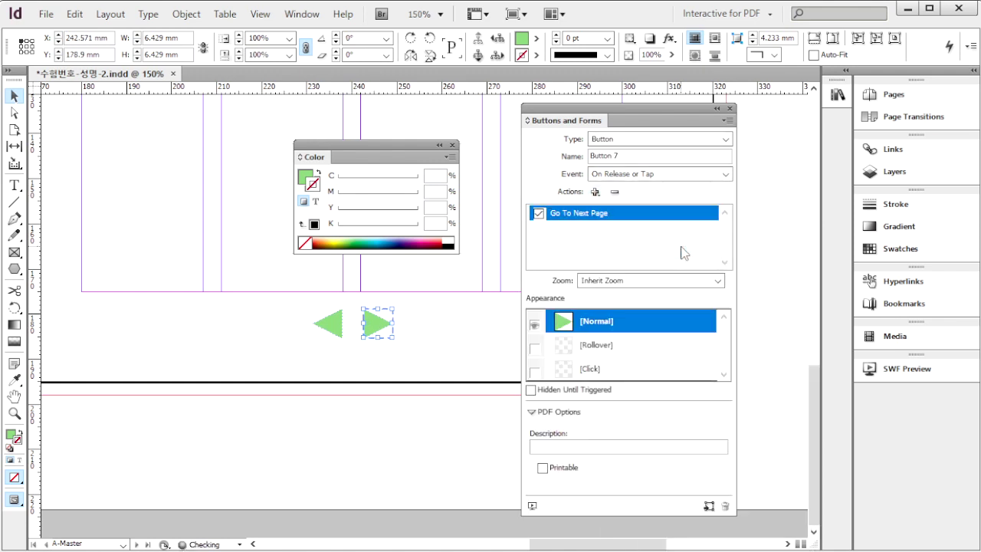
pyautogui.click(480, 334)
# Step: Draw a text frame about 107 × 29 mm over the upper part of page 2's translucent shape, extending past the page's right edge
pyautogui.press('F12')
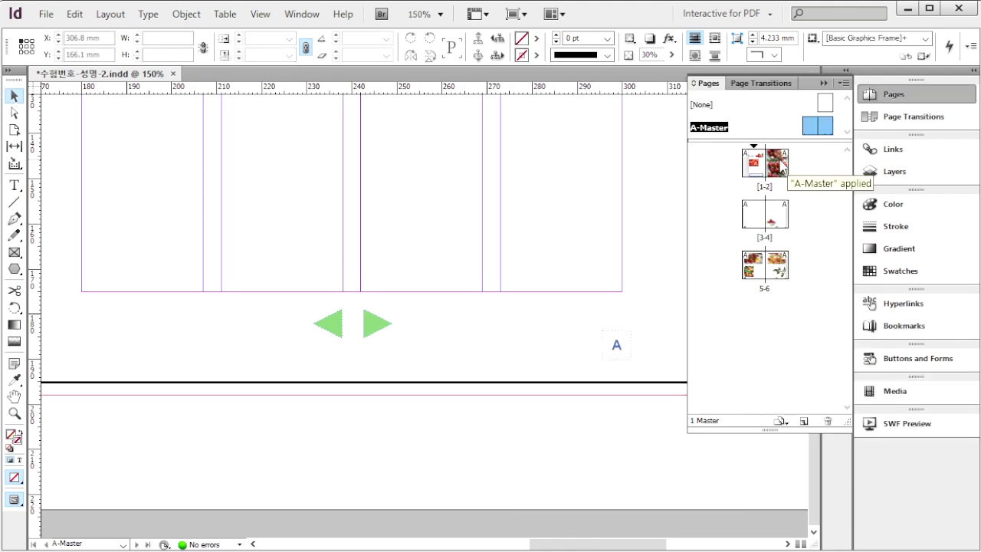
pyautogui.doubleClick(779, 168)
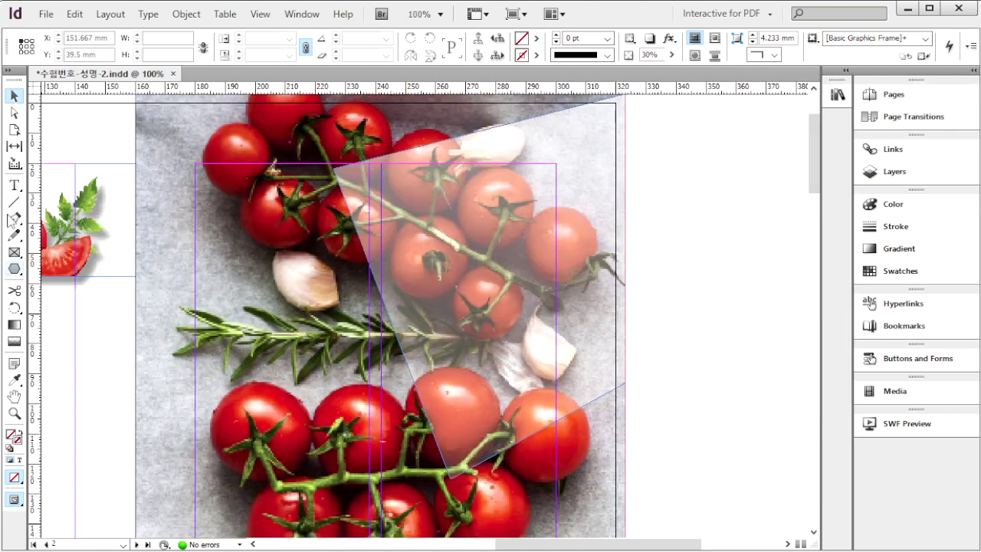
pyautogui.click(14, 185)
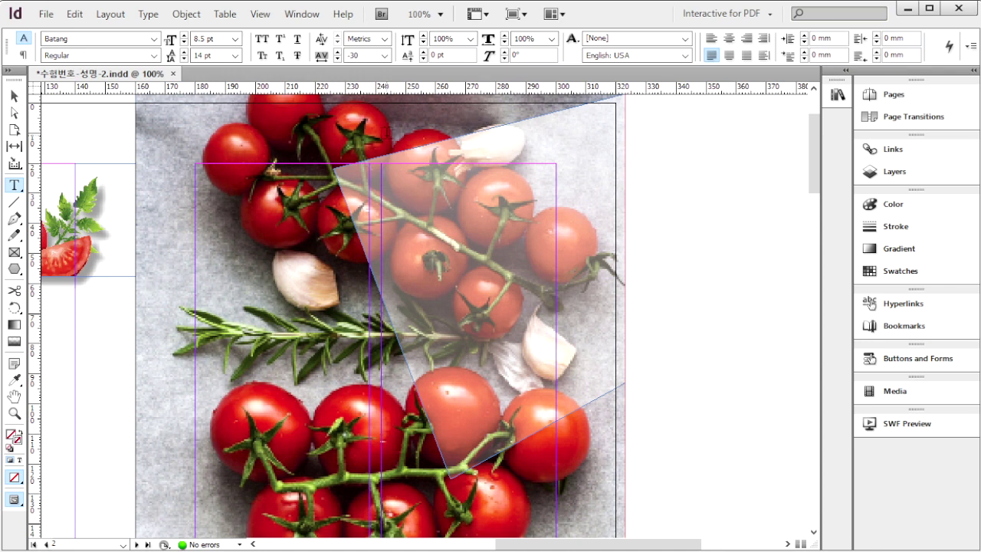
pyautogui.moveTo(398, 143); pyautogui.dragTo(715, 230)
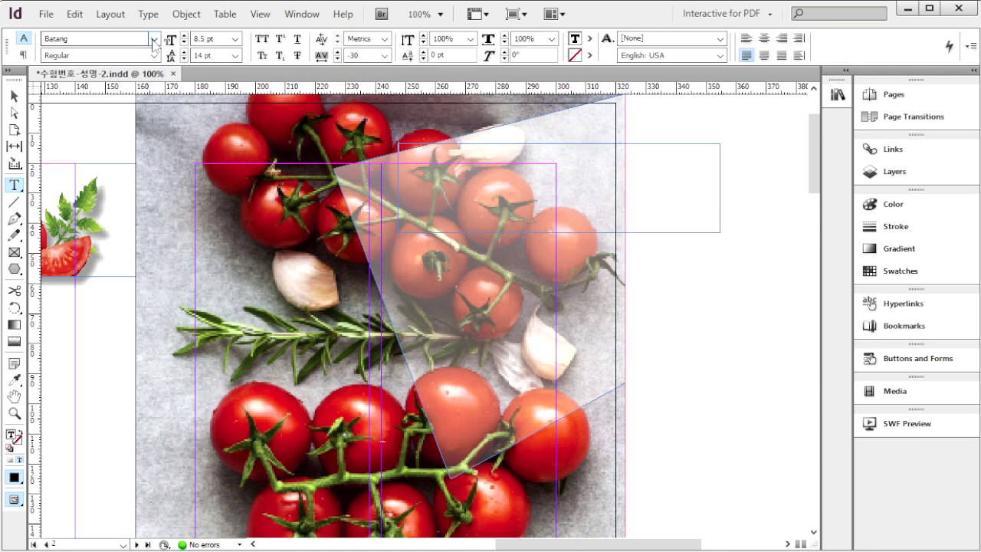
# Step: Set the new frame's text to Gungsuh, 72 pt, with auto leading and 0 tracking
pyautogui.click(153, 43)
pyautogui.click(152, 57)
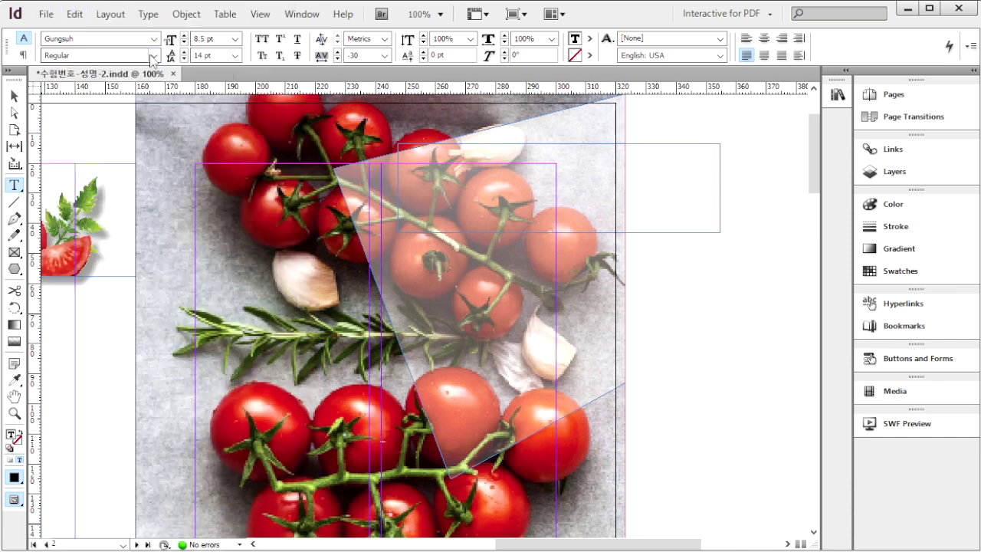
pyautogui.tripleClick(223, 39)
pyautogui.write('72')
pyautogui.click(234, 38)
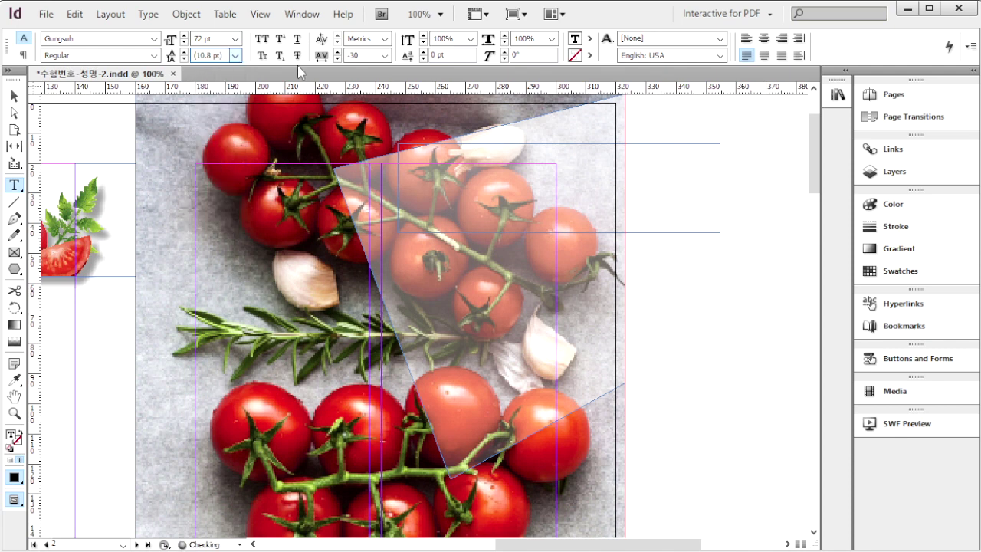
pyautogui.click(375, 55)
pyautogui.click(385, 55)
pyautogui.click(367, 136)
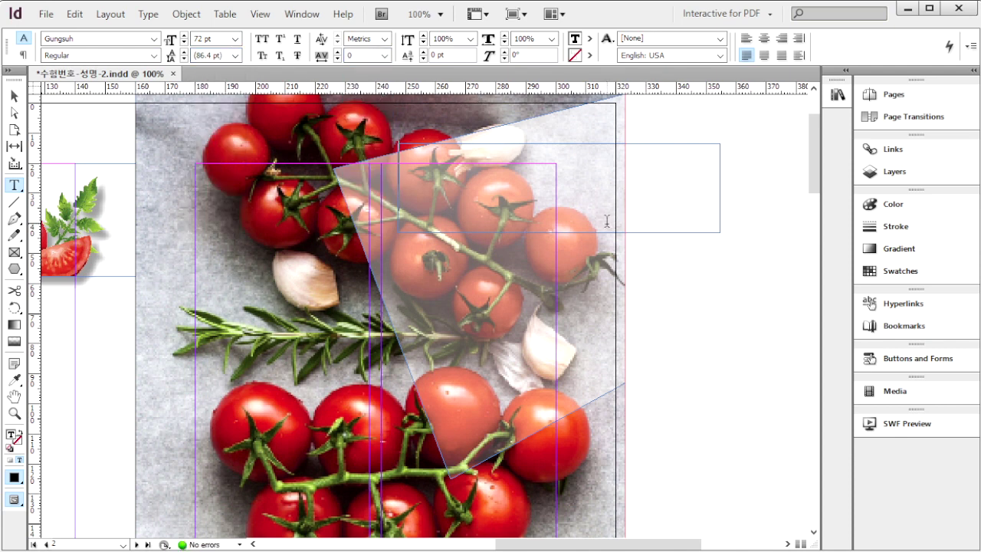
# Step: Set the text colour to C 0, M 100, Y 100, K 20 and enter the title 토마토 in the page 2 frame
pyautogui.press('F6')
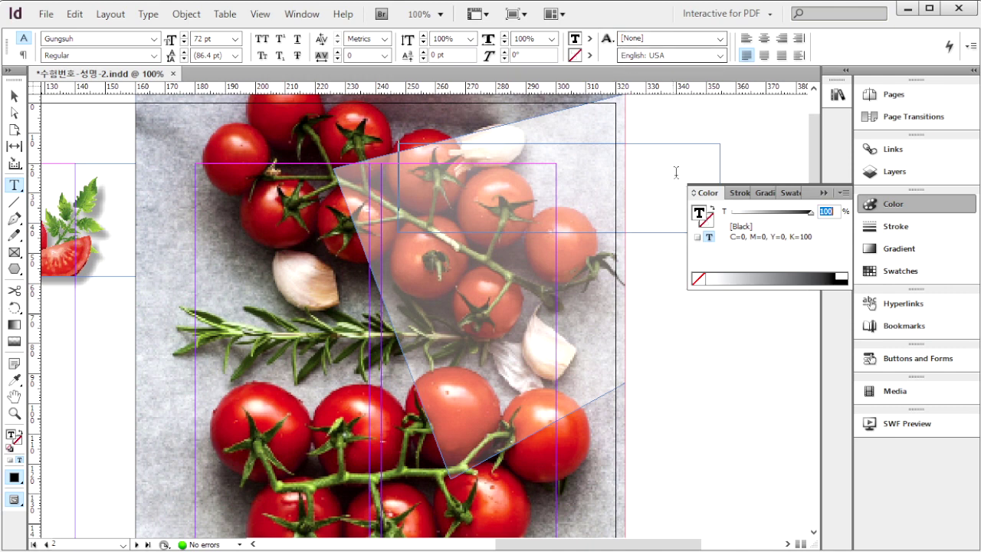
pyautogui.click(845, 192)
pyautogui.click(883, 237)
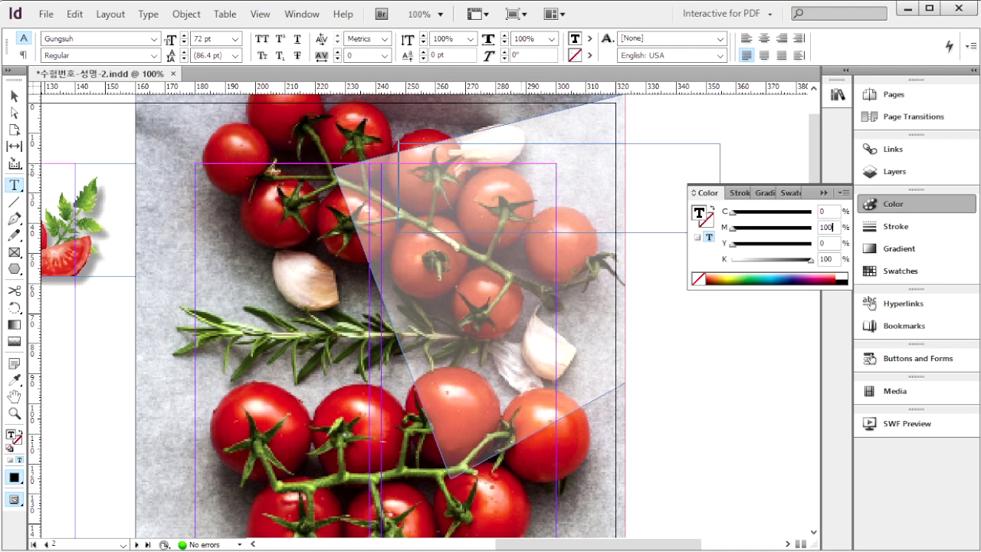
pyautogui.press('Tab')
pyautogui.write('100')
pyautogui.press('Tab')
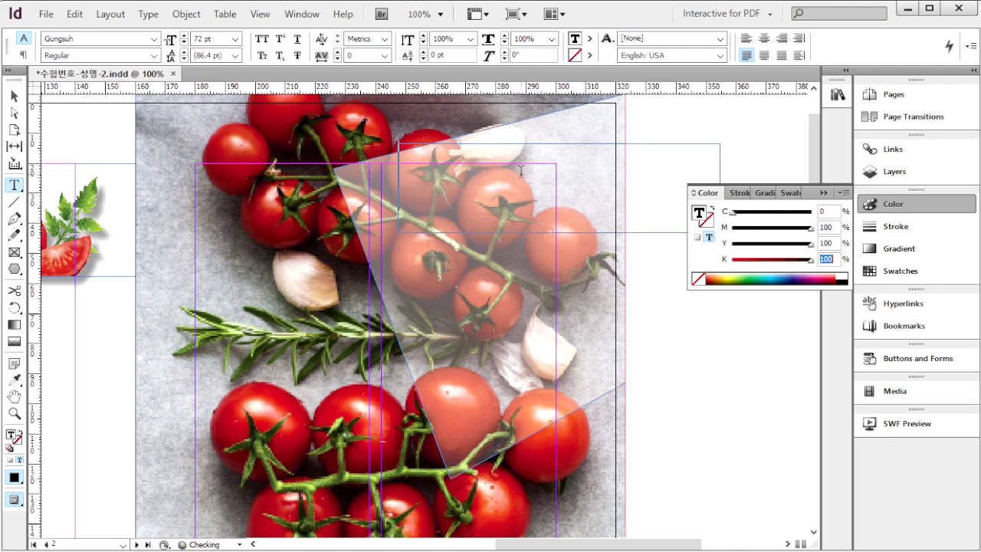
pyautogui.write('20')
pyautogui.press('Return')
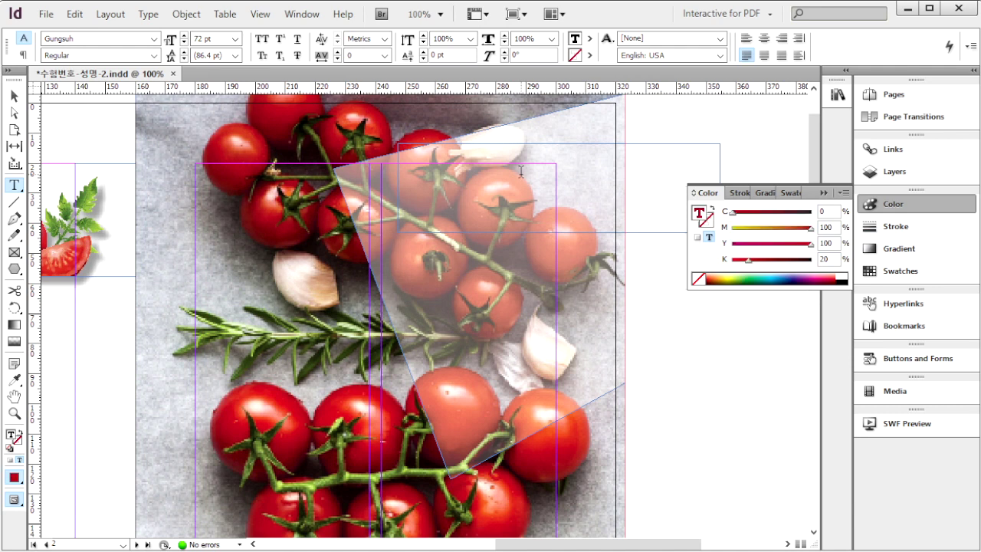
pyautogui.write('토')
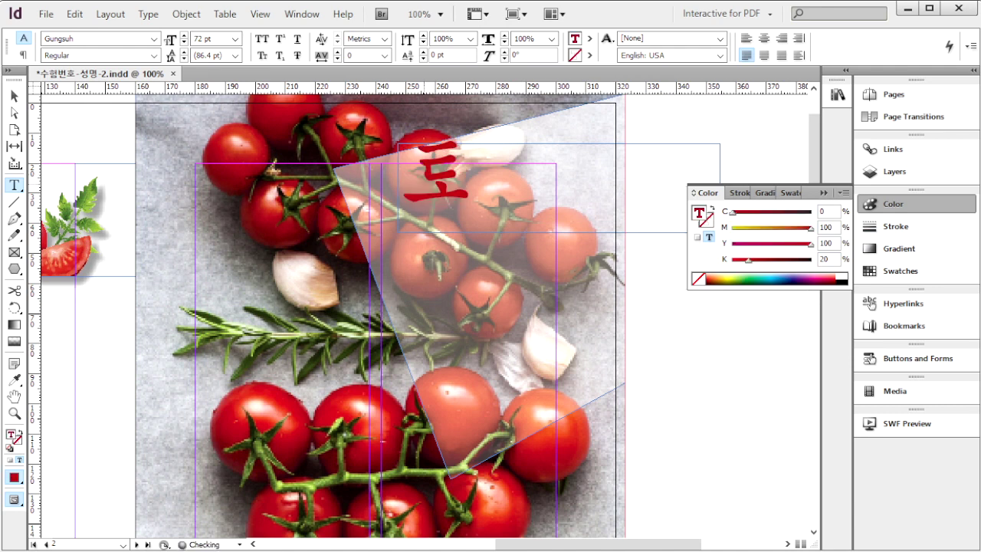
pyautogui.write('마토')
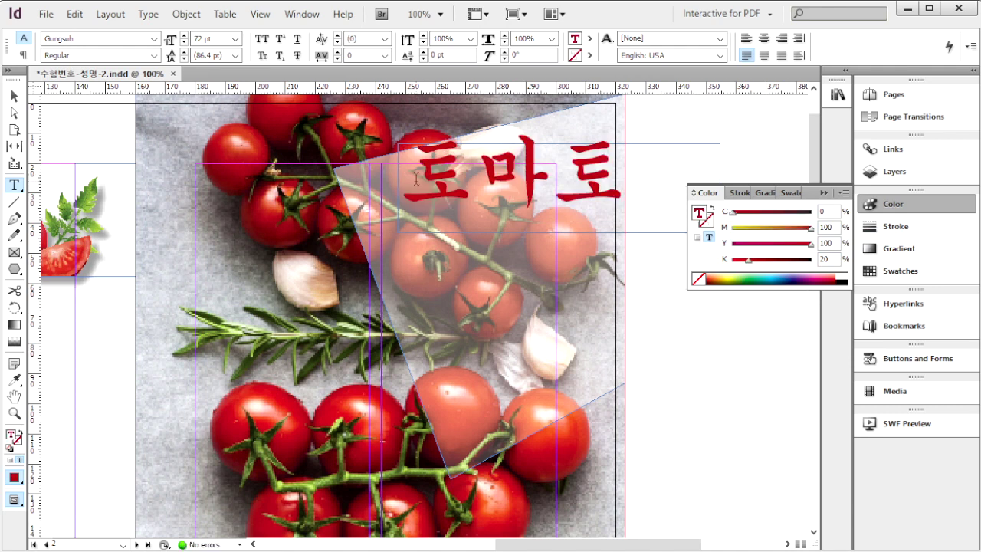
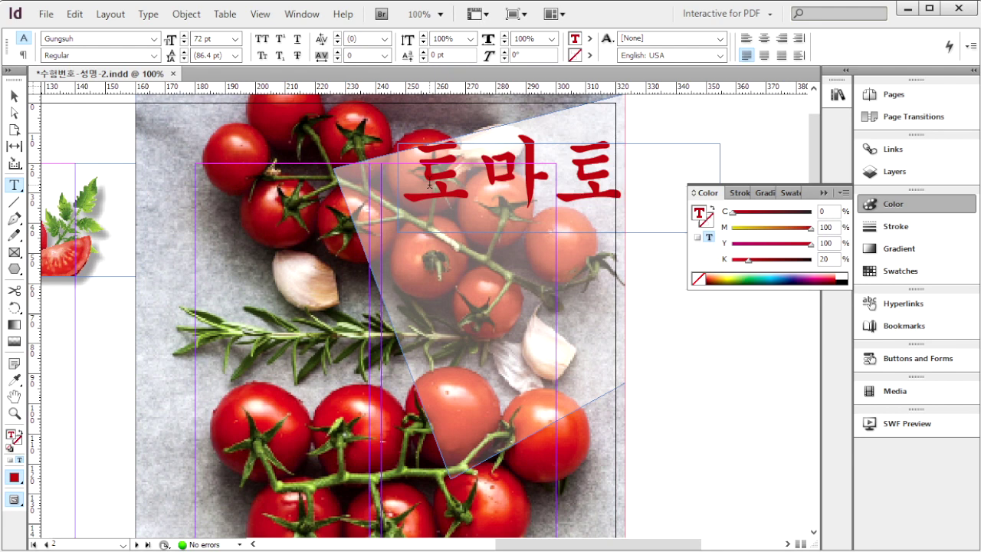
# Step: Extend the page 2 title frame downward to about 105 mm tall and break 토마토 into three lines, one syllable each
pyautogui.click(14, 96)
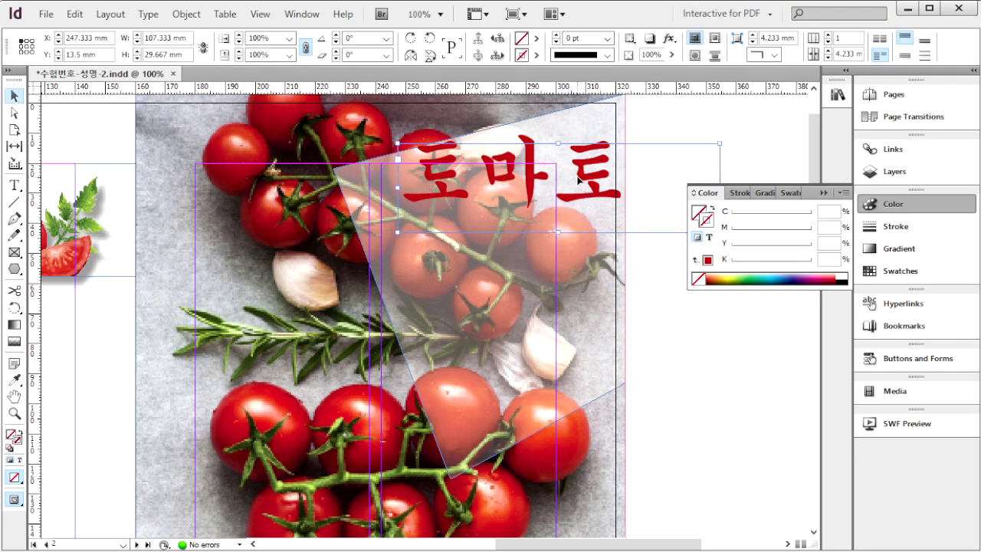
pyautogui.moveTo(557, 233); pyautogui.dragTo(544, 462)
pyautogui.click(14, 185)
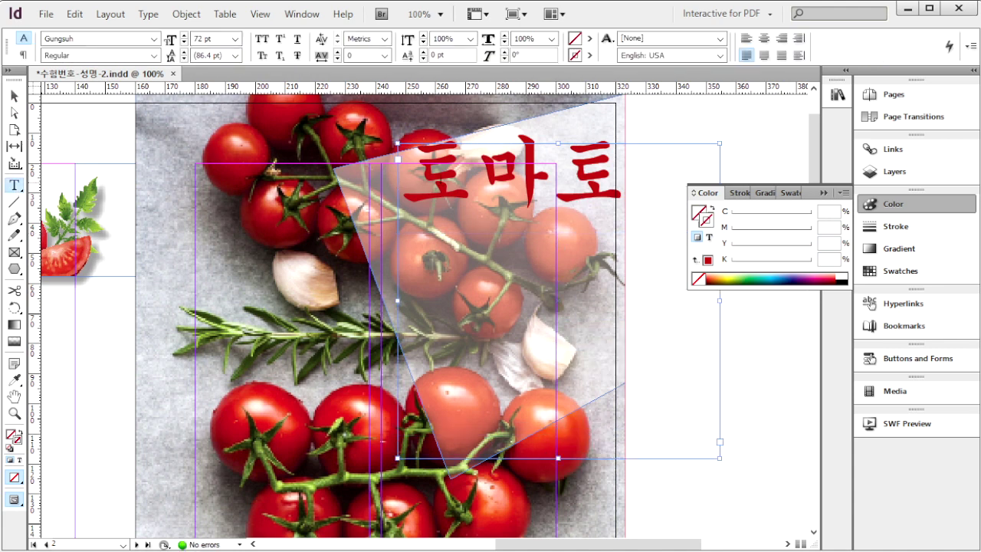
pyautogui.click(469, 183)
pyautogui.press('Return')
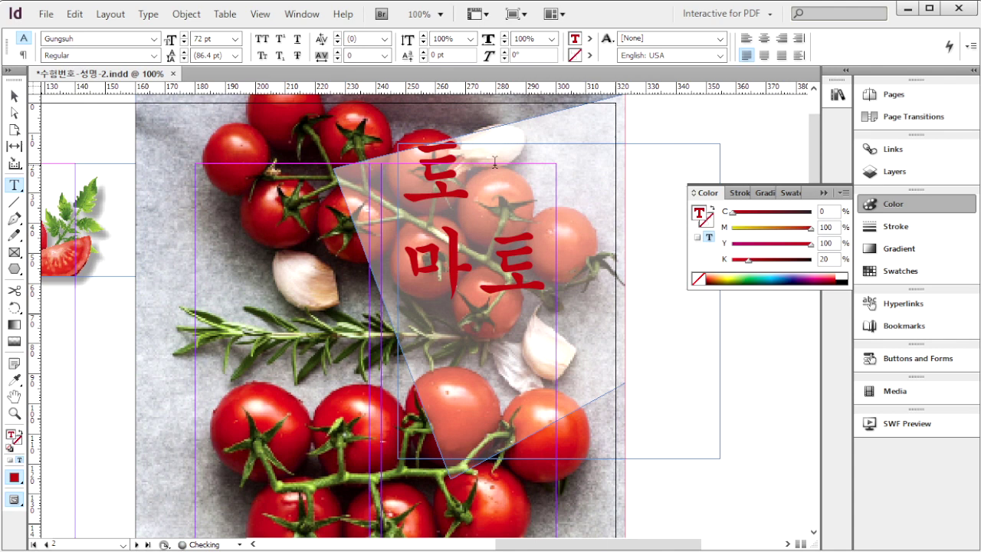
pyautogui.click(477, 270)
pyautogui.press('Return')
pyautogui.press('Escape')
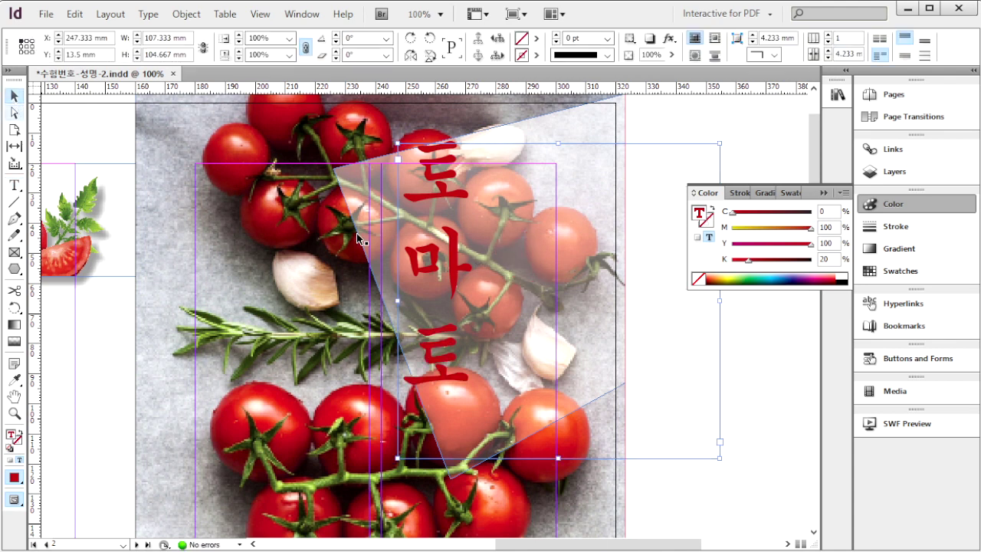
# Step: Resize the three-line title frame to 61 × 85 mm and position it at X 242 mm, Y 20 mm
pyautogui.click(360, 239)
pyautogui.moveTo(719, 458); pyautogui.dragTo(490, 422)
pyautogui.moveTo(464, 259); pyautogui.dragTo(545, 272)
pyautogui.hotkey('ctrl', 'z')
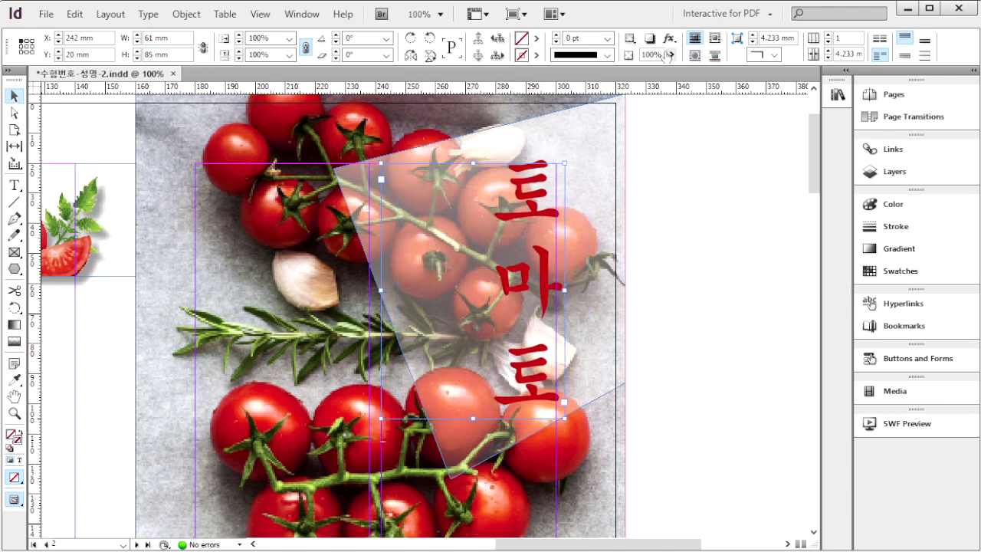
# Step: Set the page 2 title frame's opacity to 80%
pyautogui.doubleClick(662, 54)
pyautogui.write('80')
pyautogui.press('Return')
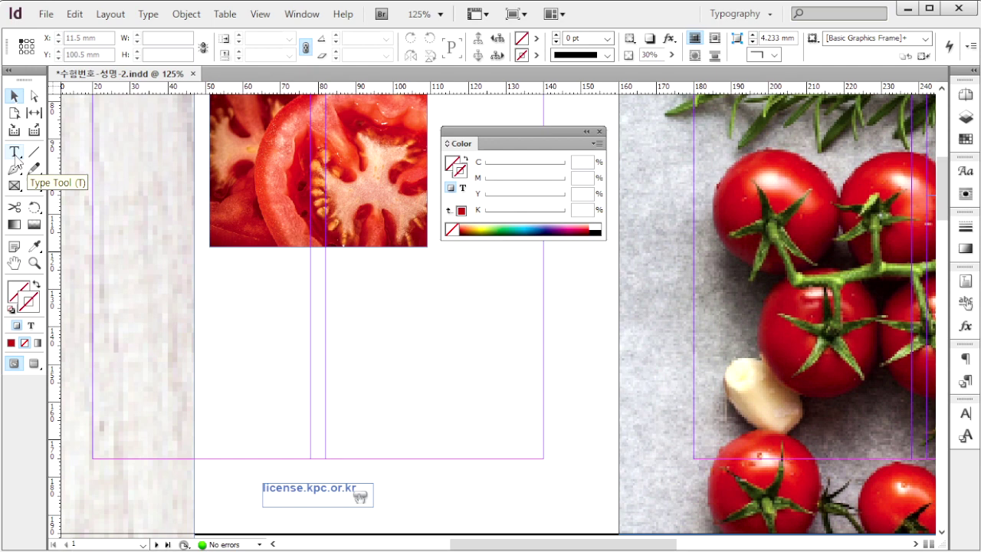
# Step: Draw a text frame about 64 × 49 mm below page 1's sliced-tomato image, with Dotum, 13 pt, auto leading and 0 tracking
pyautogui.click(15, 156)
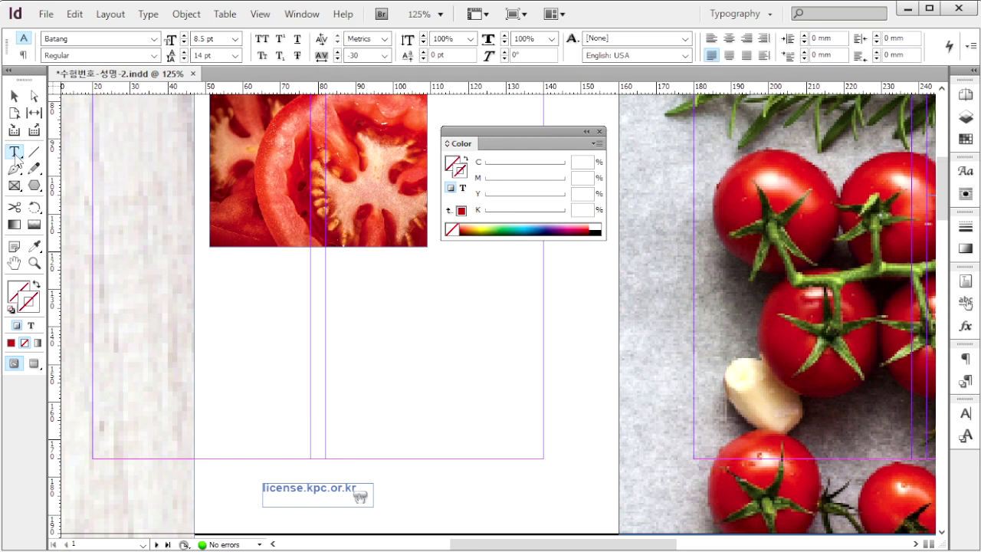
pyautogui.moveTo(213, 281); pyautogui.dragTo(455, 465)
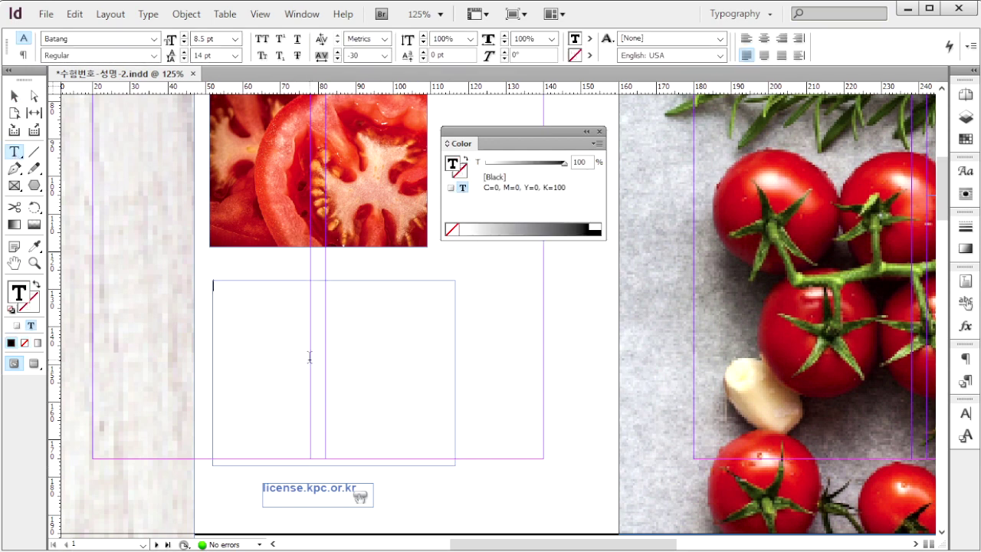
pyautogui.click(155, 39)
pyautogui.click(235, 55)
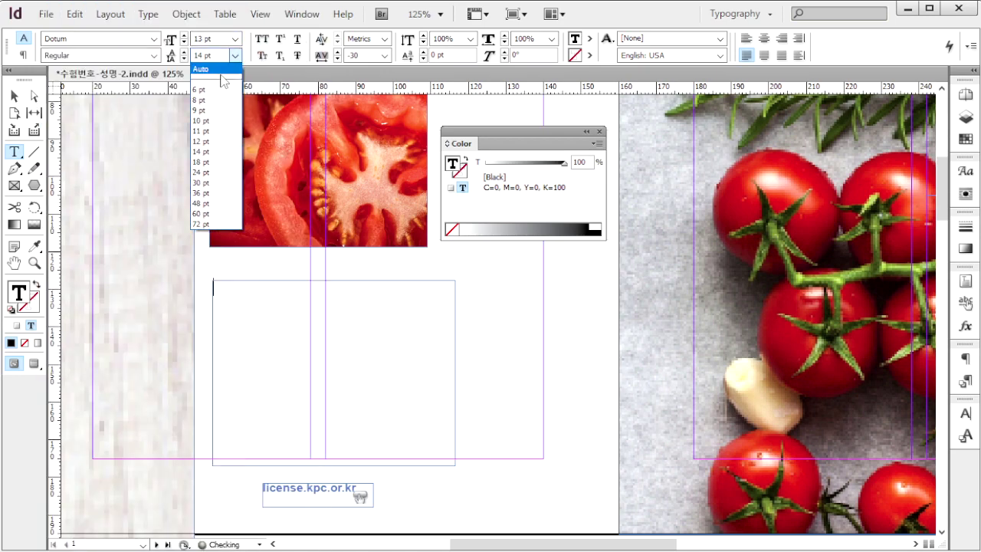
pyautogui.click(221, 69)
pyautogui.click(386, 55)
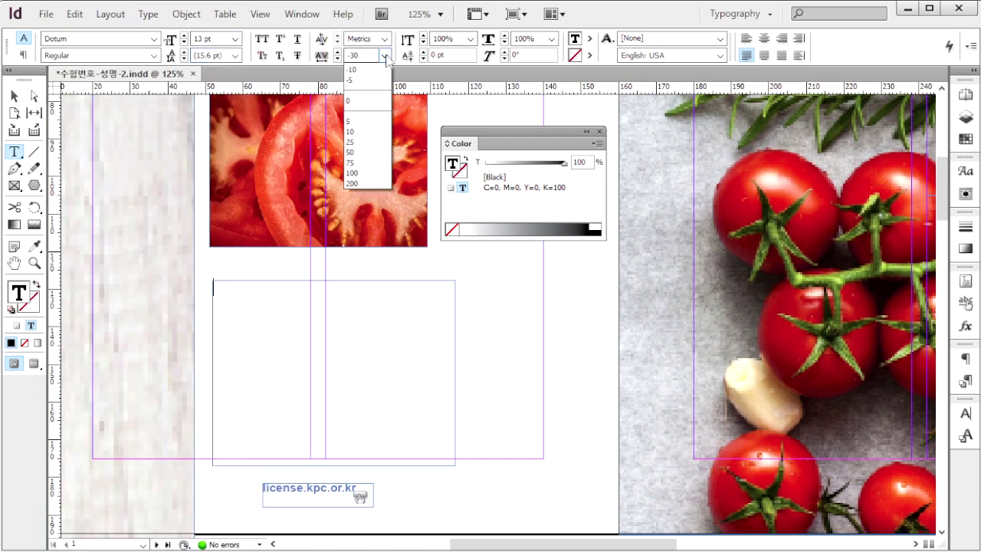
pyautogui.press('Escape')
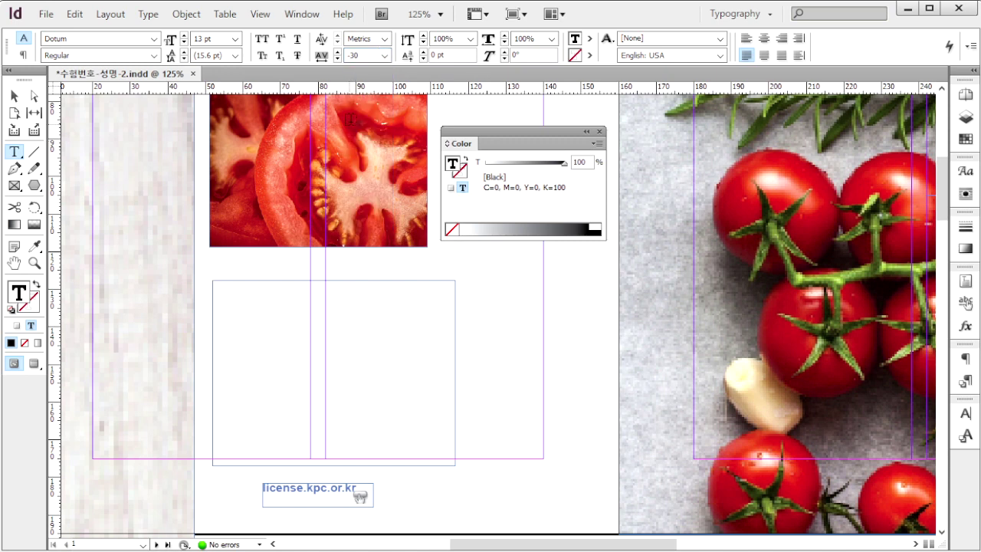
pyautogui.click(385, 55)
pyautogui.click(355, 142)
pyautogui.click(212, 318)
# Step: Switch the text colour to CMYK values and set it to C 0, M 0, Y 0, K 70
pyautogui.click(598, 143)
pyautogui.click(644, 189)
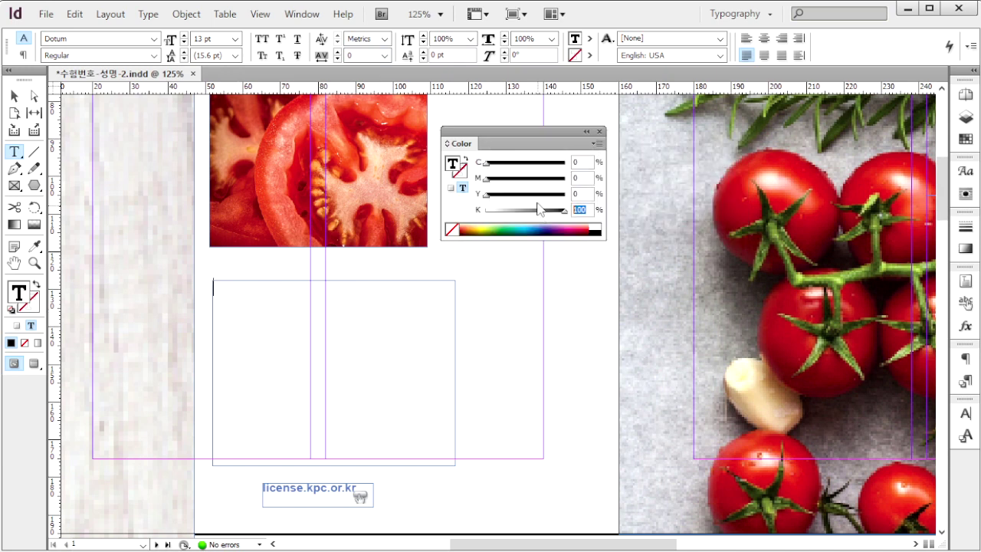
pyautogui.write('70')
pyautogui.press('Return')
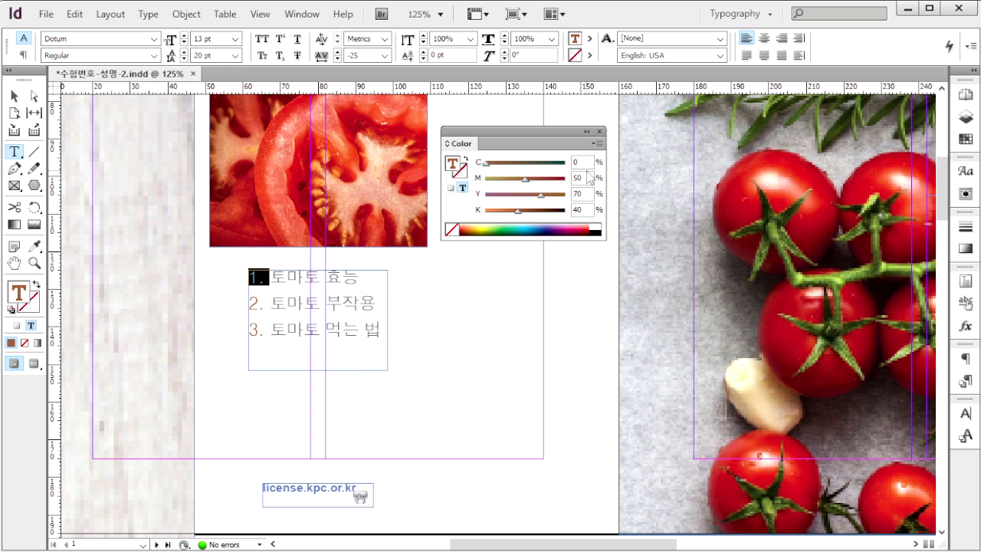
# Step: Colour the list's item numbers C 0, M 50, Y 70, K 40
pyautogui.moveTo(592, 194); pyautogui.dragTo(561, 197)
pyautogui.click(589, 210)
pyautogui.press('Escape')
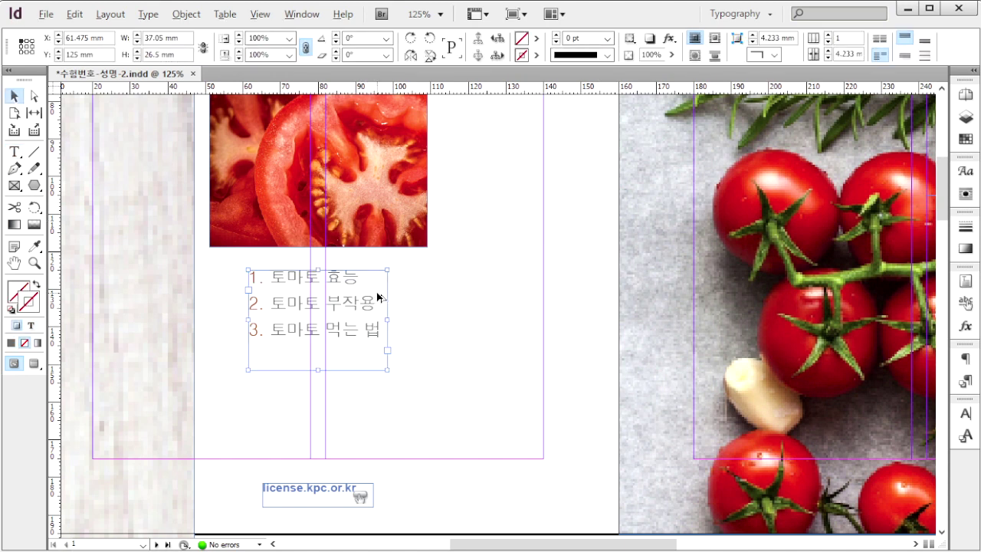
# Step: Copy the list frame to page 3's second column at X 82 mm, Y 24.5 mm, fitted to 37.05 × 4.5 mm around 1. 토마토 효능
pyautogui.moveTo(351, 299); pyautogui.dragTo(526, 309)
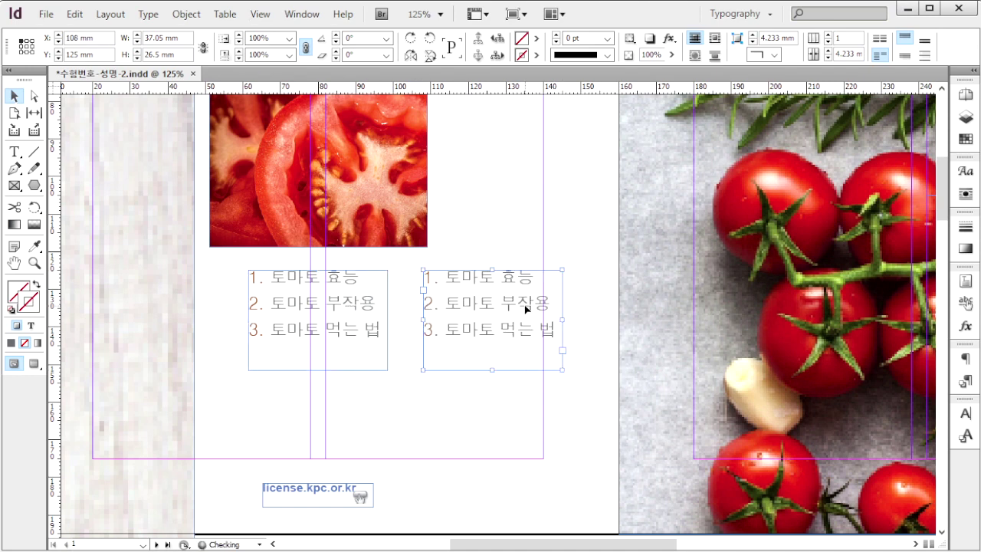
pyautogui.click(562, 258)
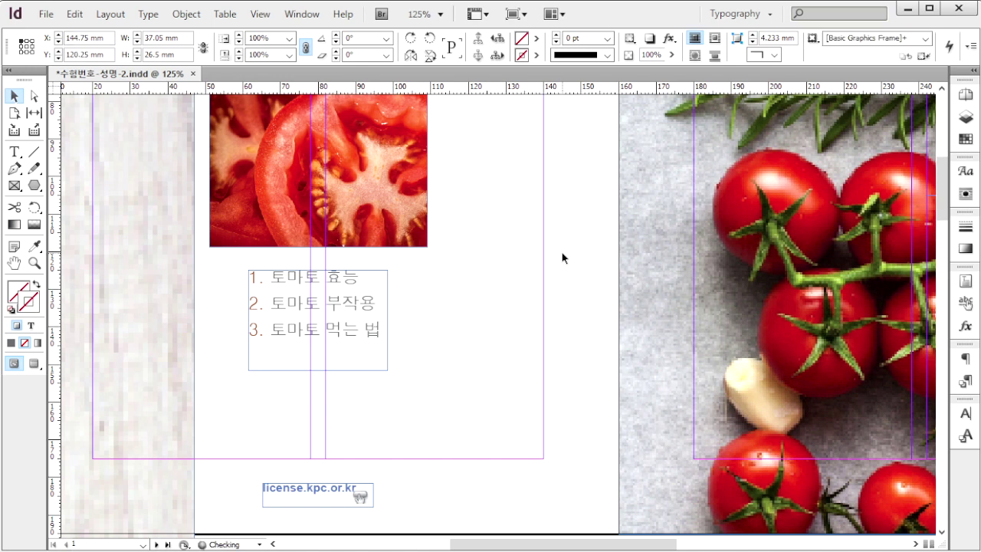
pyautogui.scroll(-10, 572, 322)
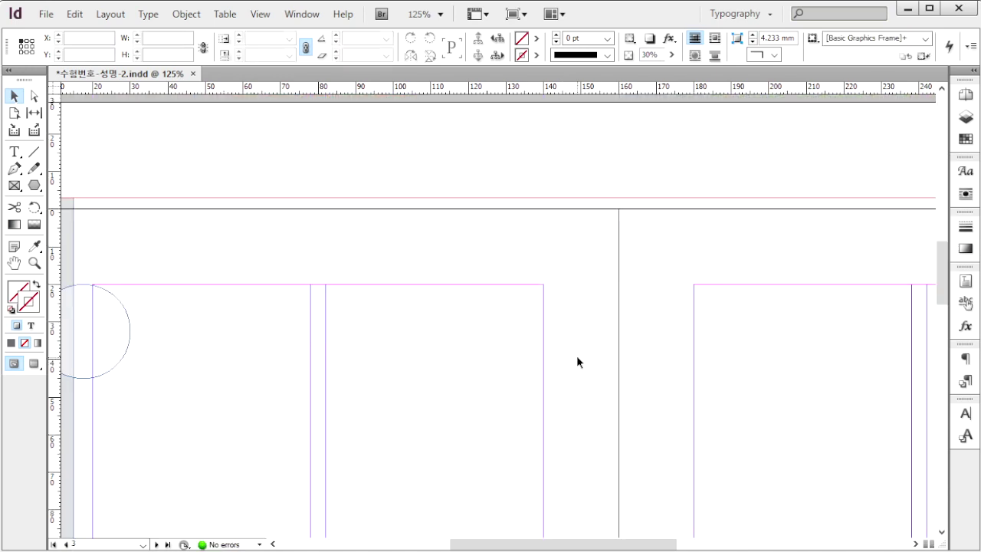
pyautogui.hotkey('ctrl', 'v')
pyautogui.moveTo(536, 276); pyautogui.dragTo(433, 307)
pyautogui.moveTo(395, 400); pyautogui.dragTo(411, 323)
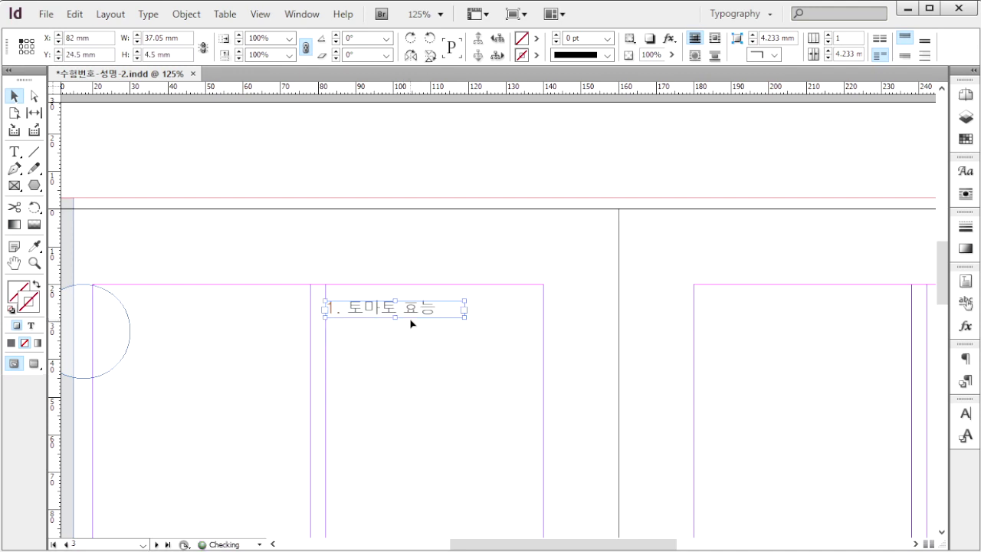
# Step: Paste list items 2 and 3 onto page 5 below the egg-dish photo and shorten their frame to about 53 × 13 mm
pyautogui.scroll(-10, 674, 320)
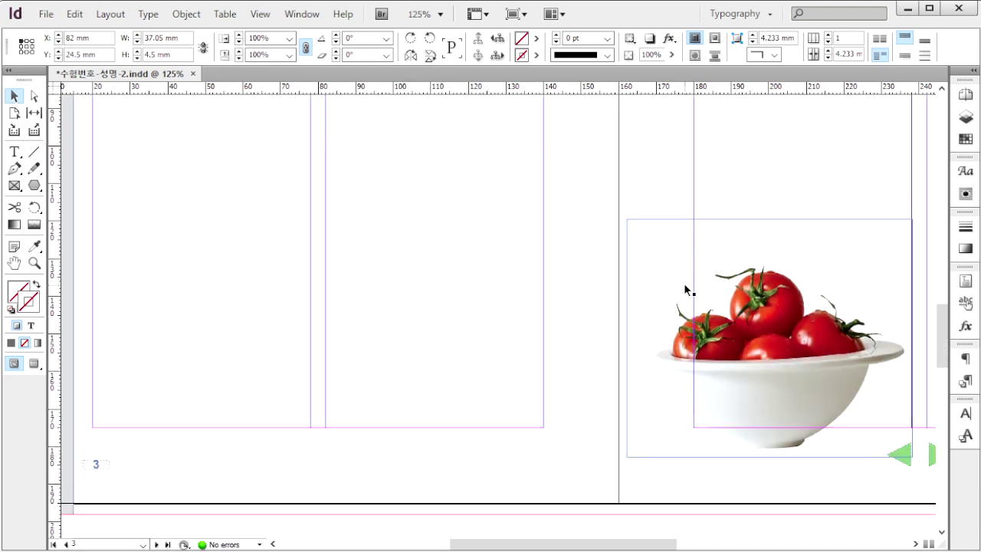
pyautogui.scroll(-6, 674, 293)
pyautogui.click(596, 377)
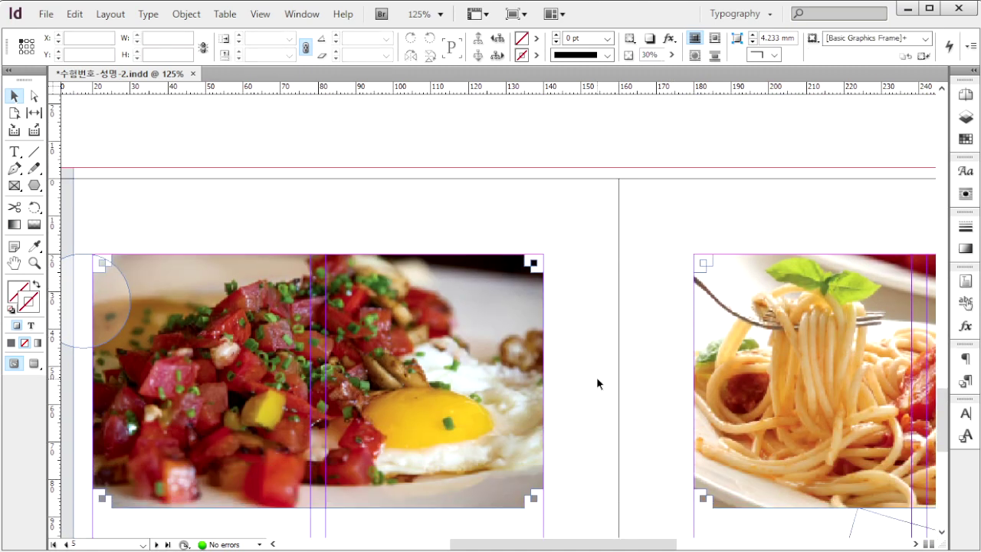
pyautogui.hotkey('ctrl', 'v')
pyautogui.scroll(-4, 680, 351)
pyautogui.scroll(3, 561, 259)
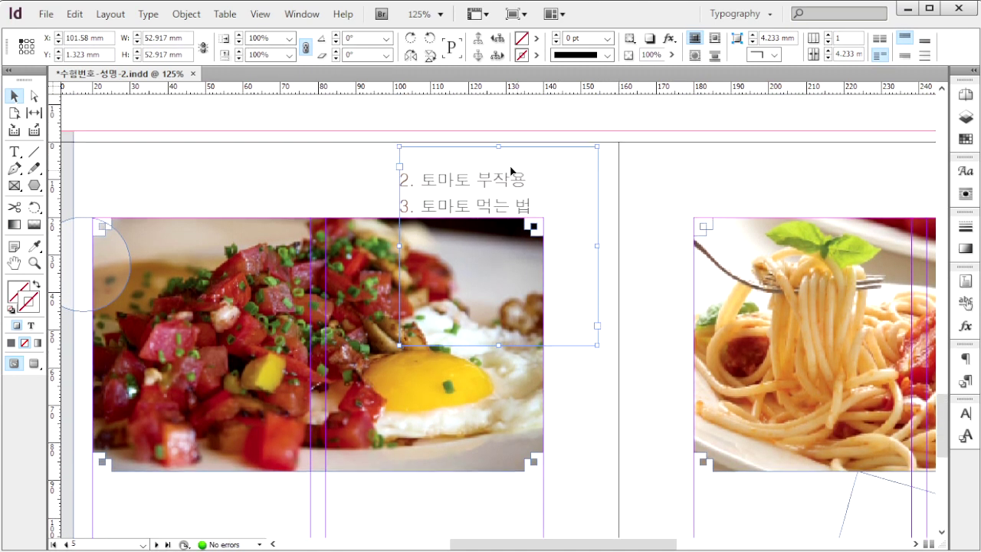
pyautogui.moveTo(492, 178); pyautogui.dragTo(460, 507)
pyautogui.scroll(-3, 471, 462)
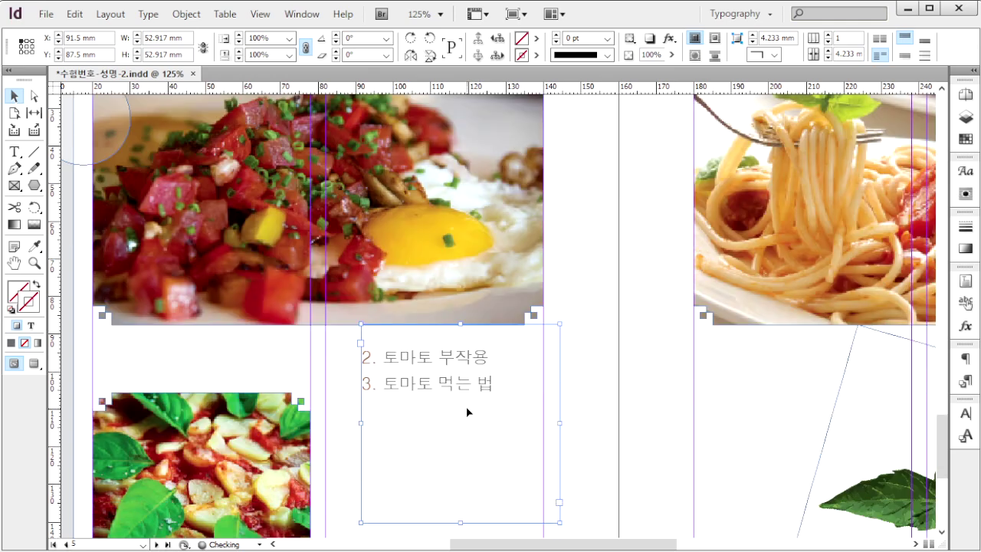
pyautogui.moveTo(461, 328); pyautogui.dragTo(451, 474)
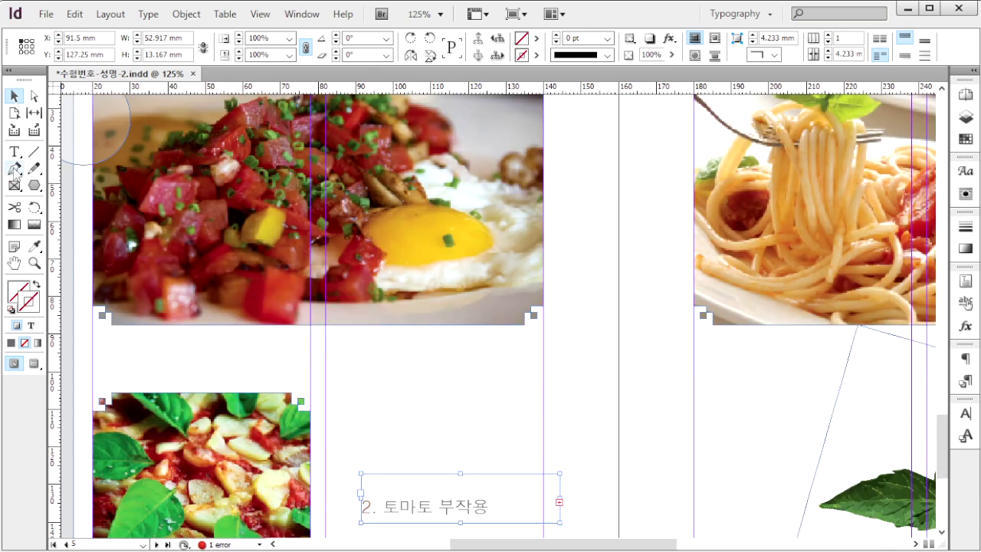
# Step: Delete the blank first line from the page 5 list frame and duplicate the frame under page 6's pasta photo
pyautogui.click(16, 152)
pyautogui.click(420, 481)
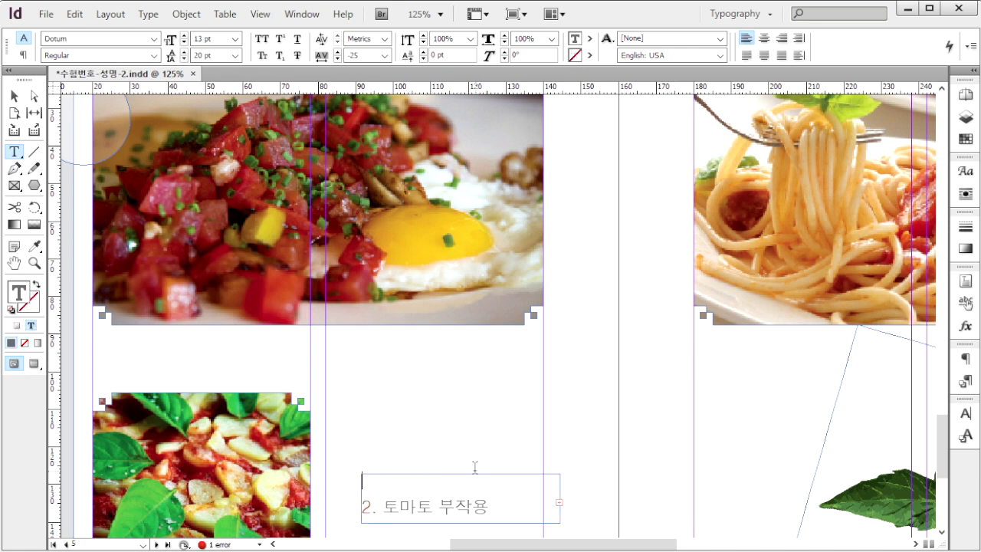
pyautogui.press('Delete')
pyautogui.click(15, 95)
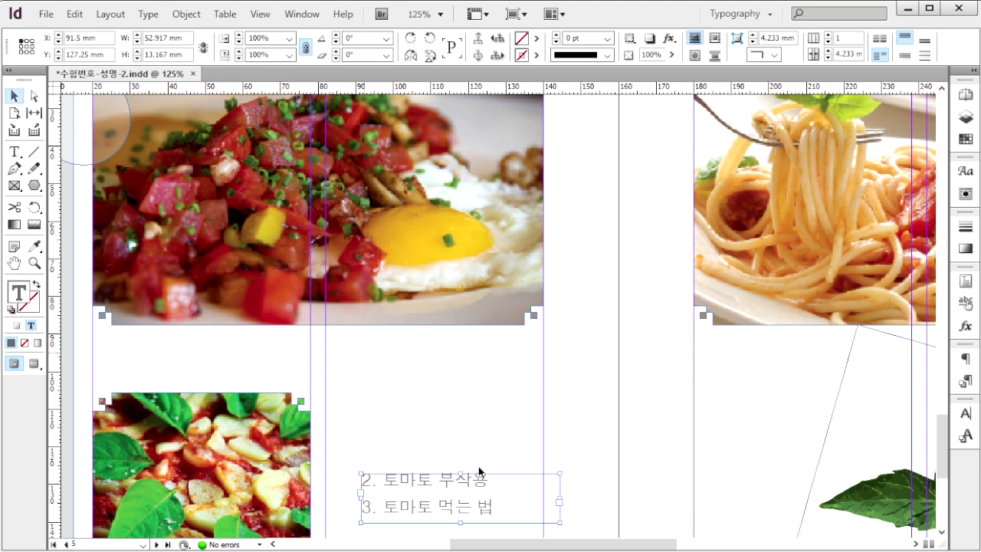
pyautogui.moveTo(472, 491); pyautogui.dragTo(818, 389)
# Step: Remove 3. 토마토 먹는 법 from the page 5 frame and 2. 토마토 부작용 from the page 6 copy
pyautogui.doubleClick(474, 396)
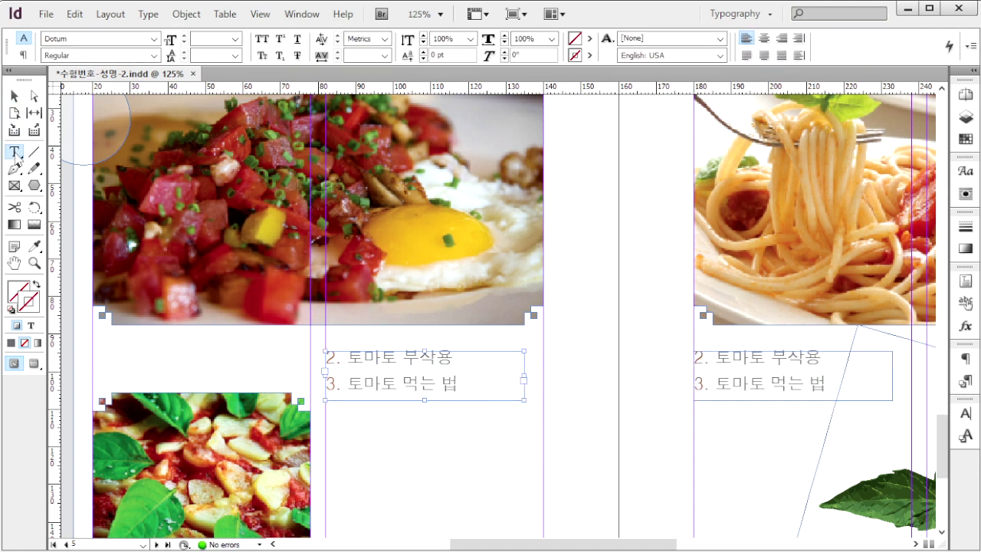
pyautogui.moveTo(465, 383); pyautogui.dragTo(313, 380)
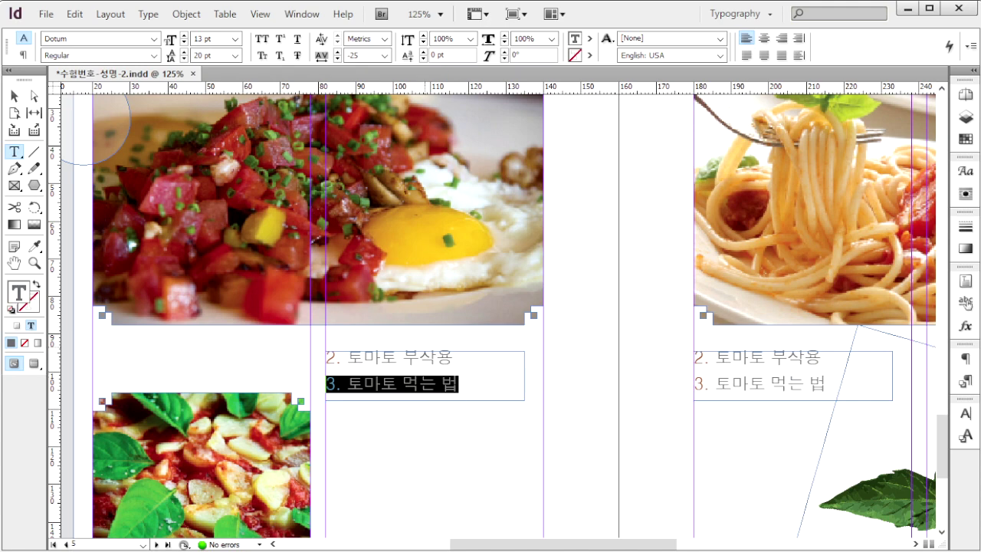
pyautogui.press('BackSpace')
pyautogui.moveTo(830, 356); pyautogui.dragTo(685, 347)
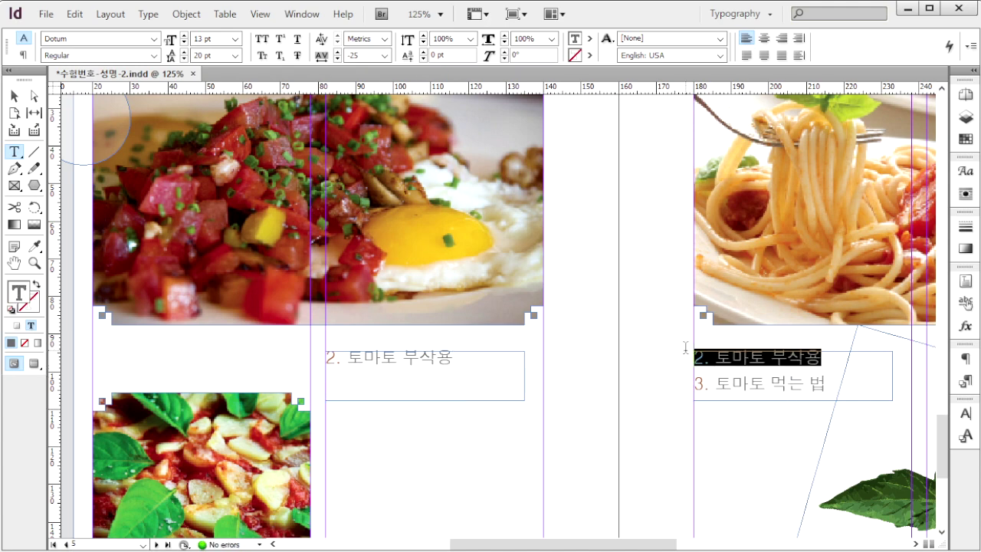
pyautogui.press('BackSpace')
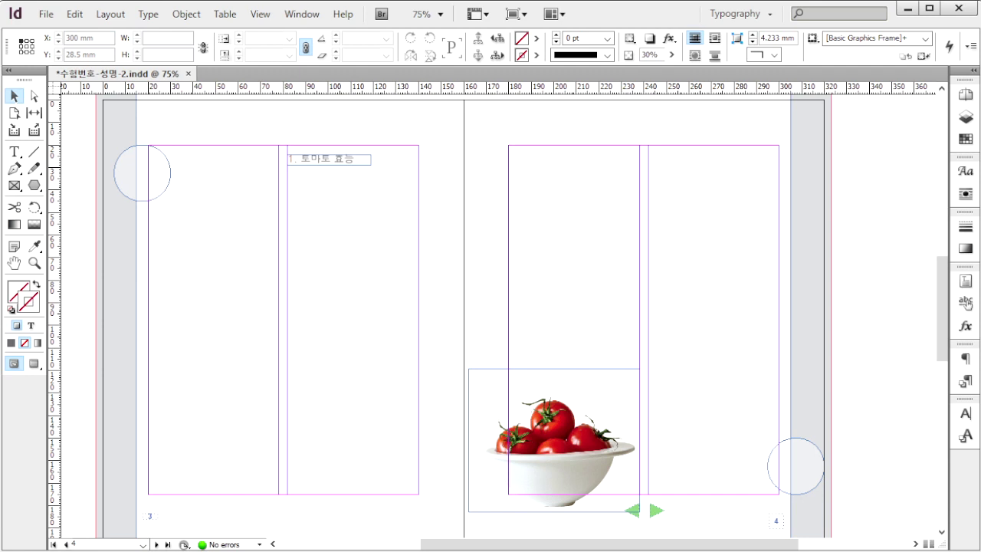
# Step: Review the document's colour swatches and display its paragraph styles
pyautogui.click(302, 14)
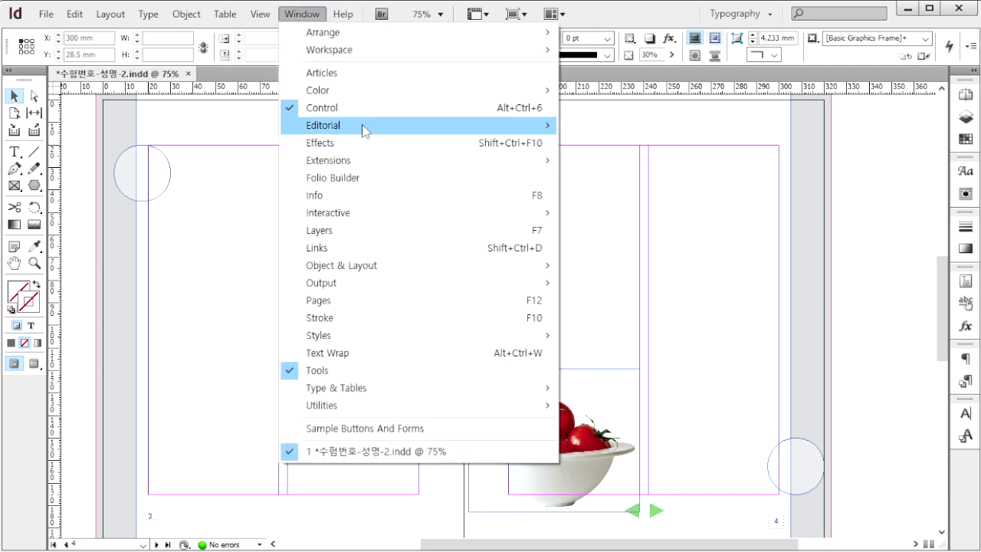
pyautogui.moveTo(438, 94)
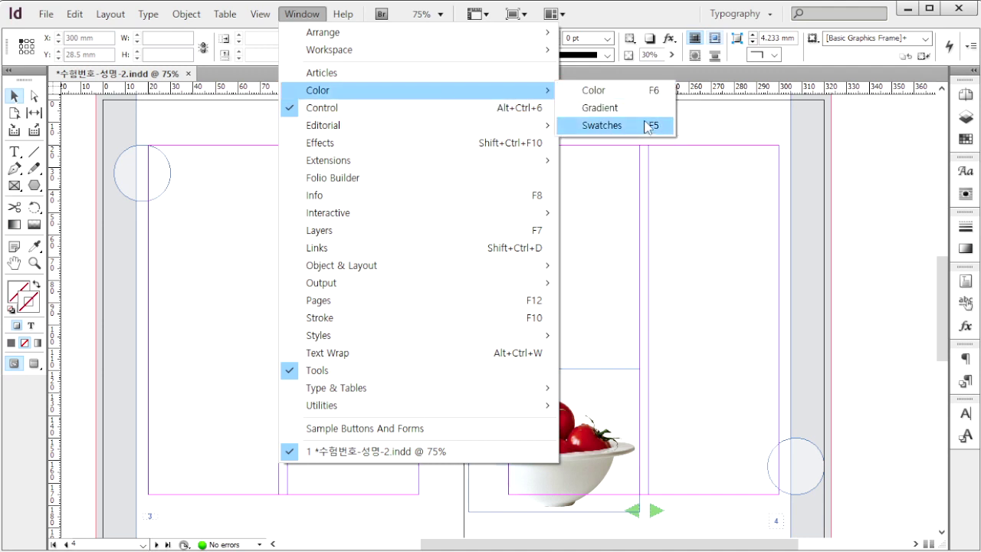
pyautogui.click(651, 125)
pyautogui.scroll(-4, 867, 187)
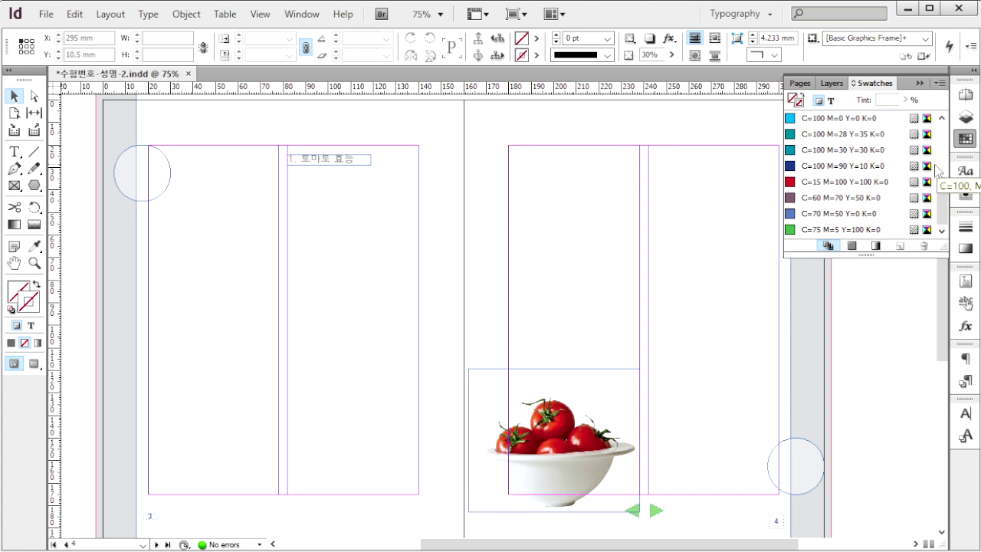
pyautogui.press('F11')
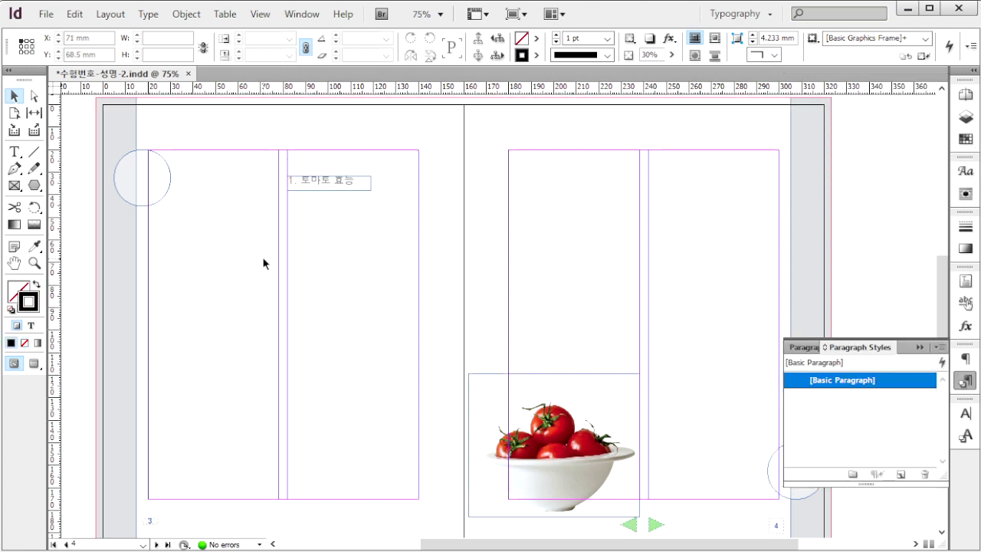
# Step: Place 1급-13.txt in the first column of page 3 in a frame about 58 × 93 mm
pyautogui.hotkey('ctrl', 'd')
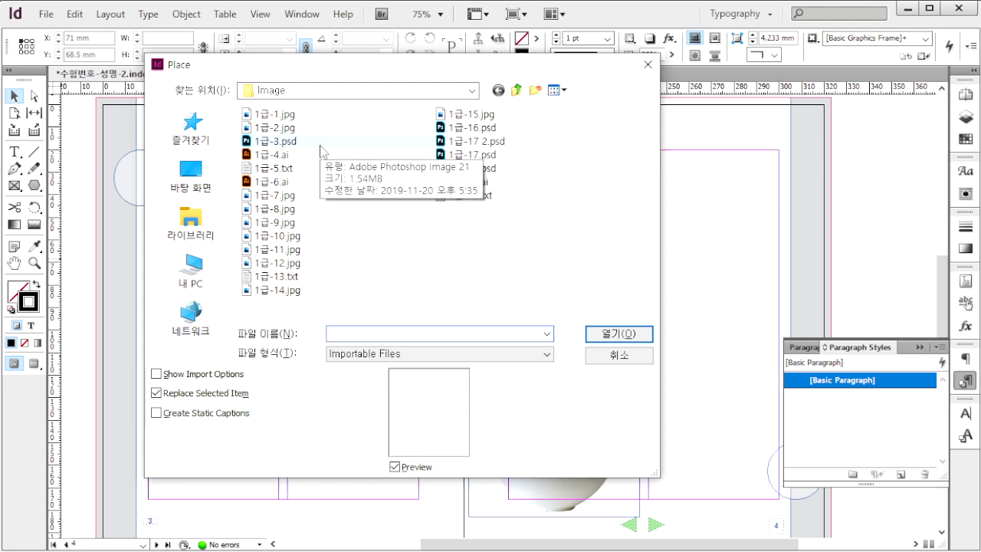
pyautogui.click(276, 279)
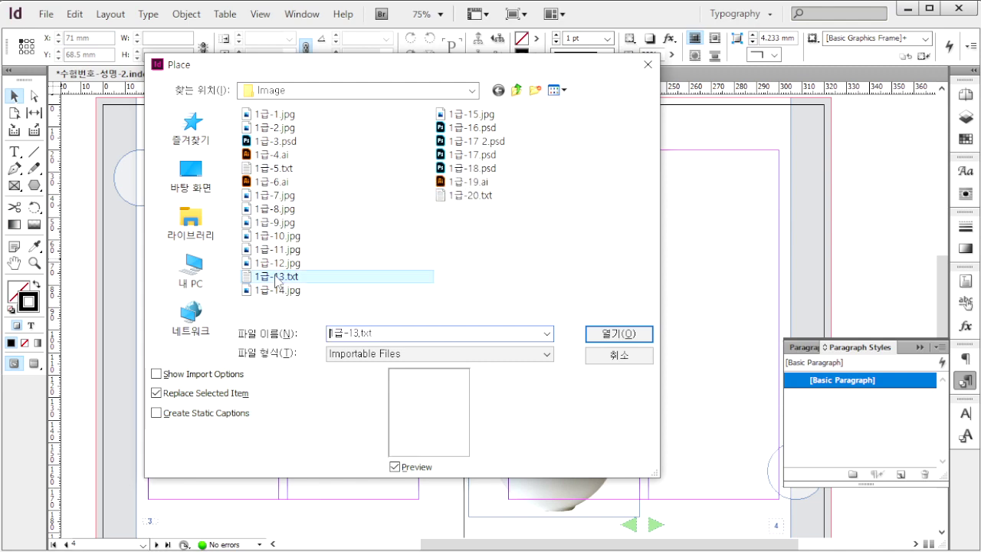
pyautogui.click(621, 334)
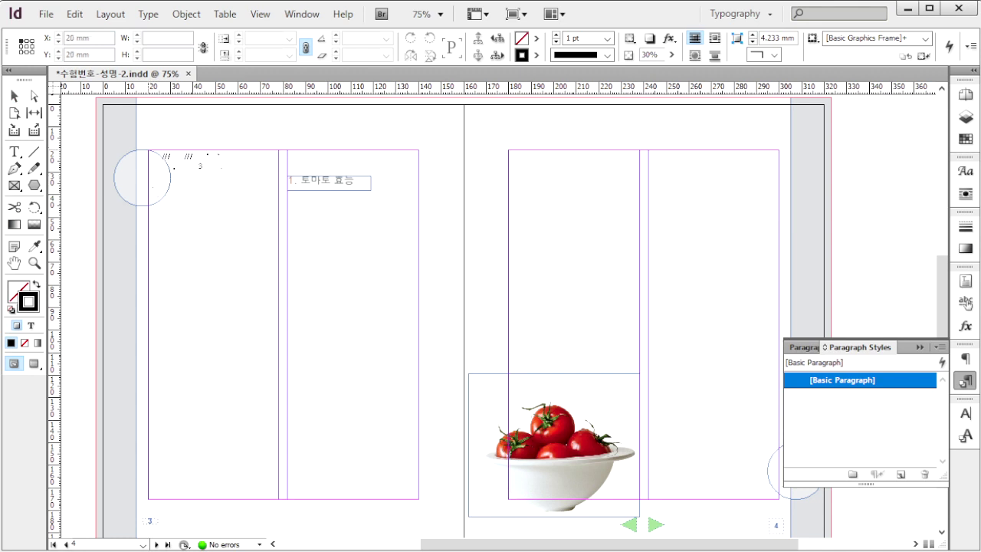
pyautogui.moveTo(149, 151); pyautogui.dragTo(279, 359)
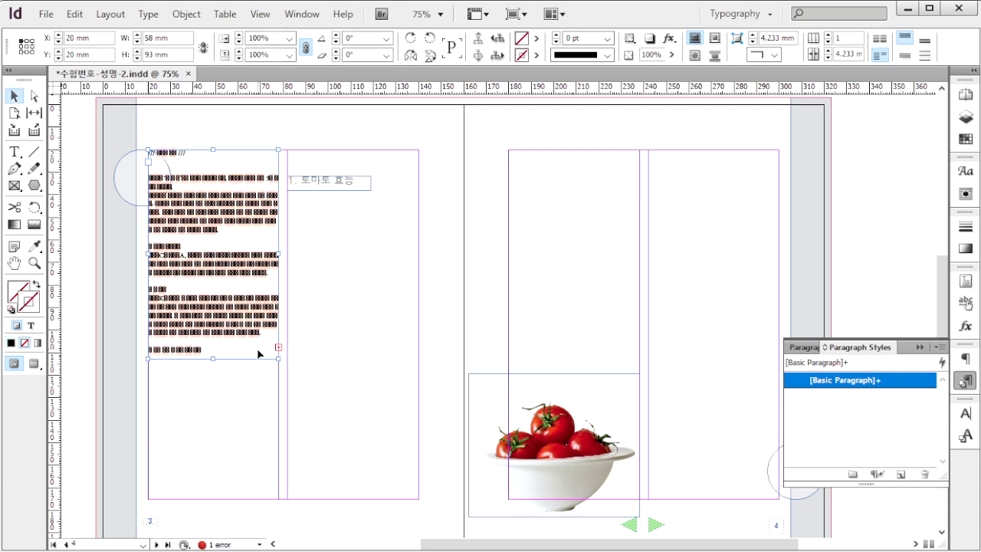
# Step: Set the placed text's font to Gulim and delete its /// 편집할 내용 /// line with the blank lines below it
pyautogui.click(14, 152)
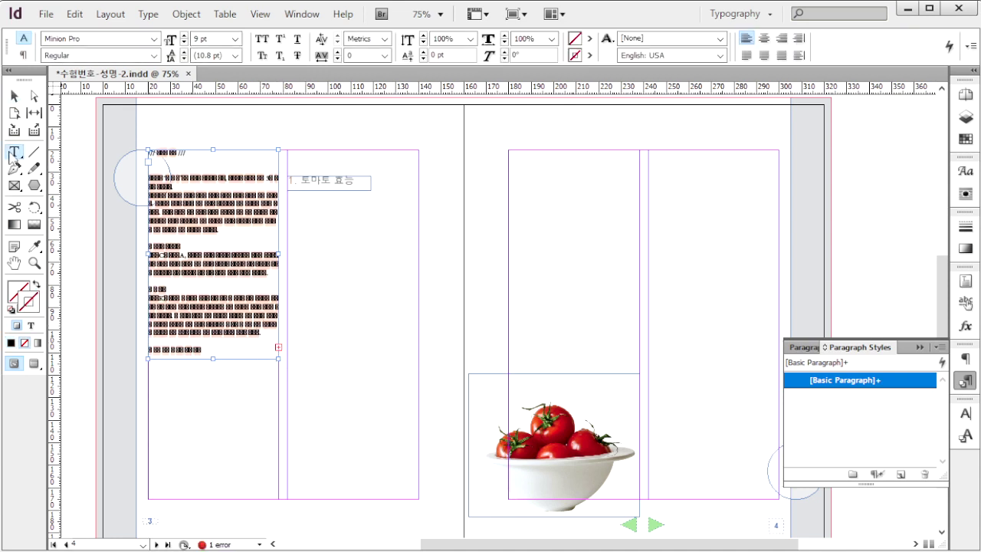
pyautogui.click(154, 39)
pyautogui.click(86, 10)
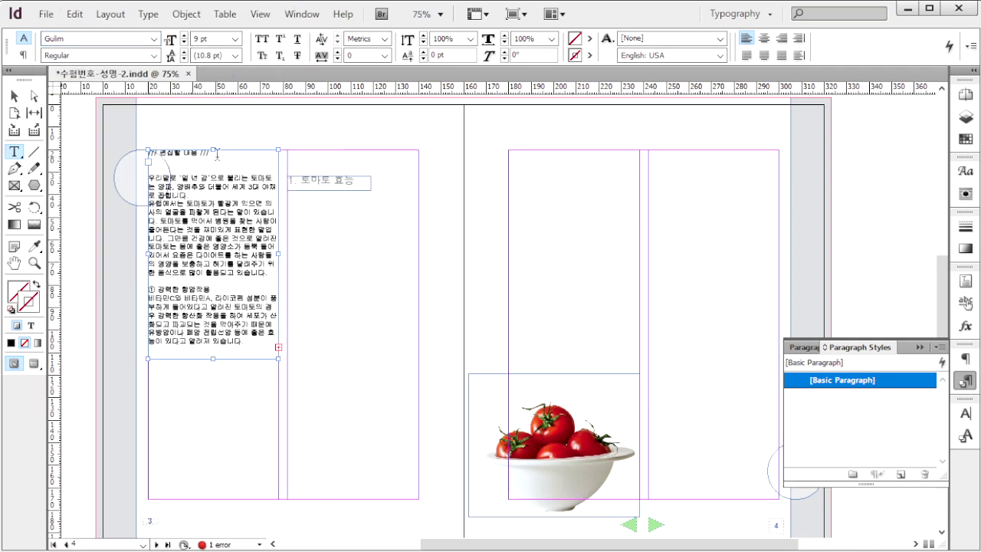
pyautogui.moveTo(217, 153); pyautogui.dragTo(116, 153)
pyautogui.press('Delete')
pyautogui.press('Delete')
pyautogui.press('Delete')
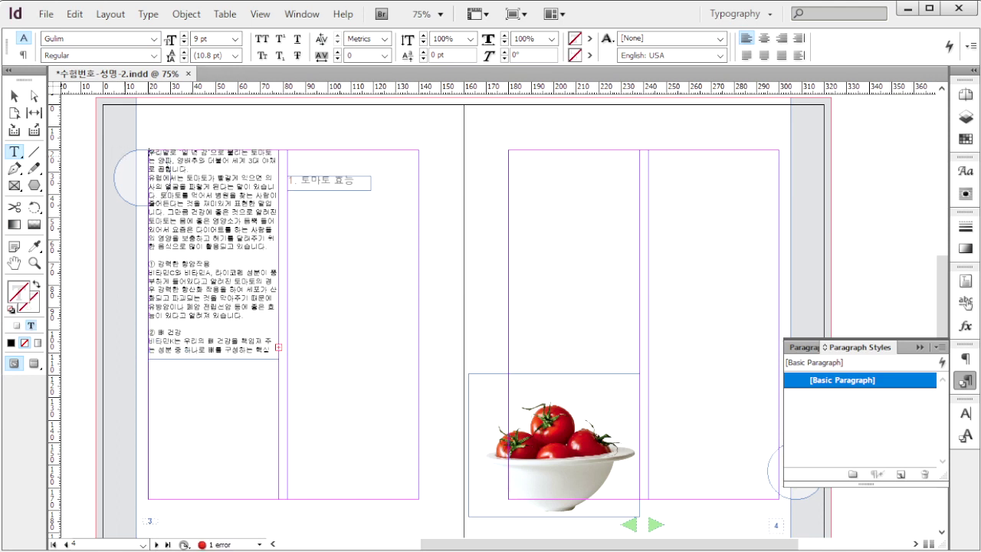
# Step: Thread the overset text into page 3's second column below 1. 토마토 효능, in a frame about 58 × 131.5 mm
pyautogui.click(14, 96)
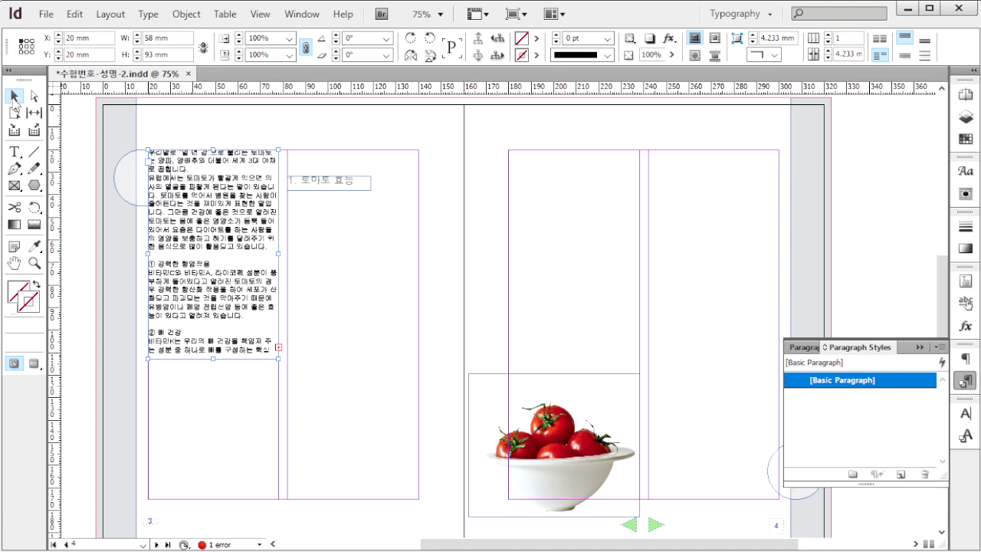
pyautogui.click(280, 350)
pyautogui.moveTo(289, 347); pyautogui.dragTo(364, 408)
pyautogui.hotkey('ctrl', 'z')
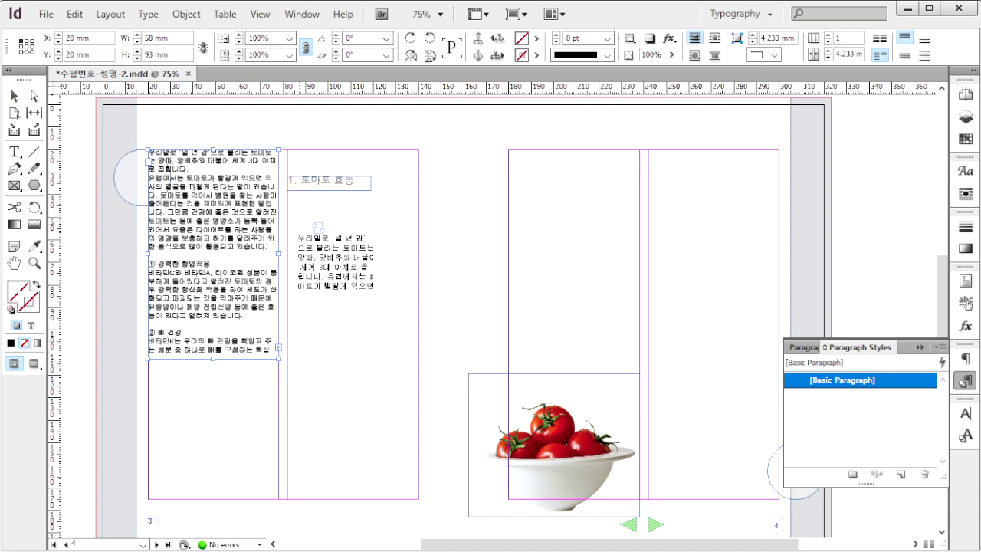
pyautogui.moveTo(287, 202); pyautogui.dragTo(419, 498)
# Step: Continue the text into page 4's first column above the tomato bowl, fitting the frame to the column guides at 58 × 92 mm
pyautogui.click(417, 488)
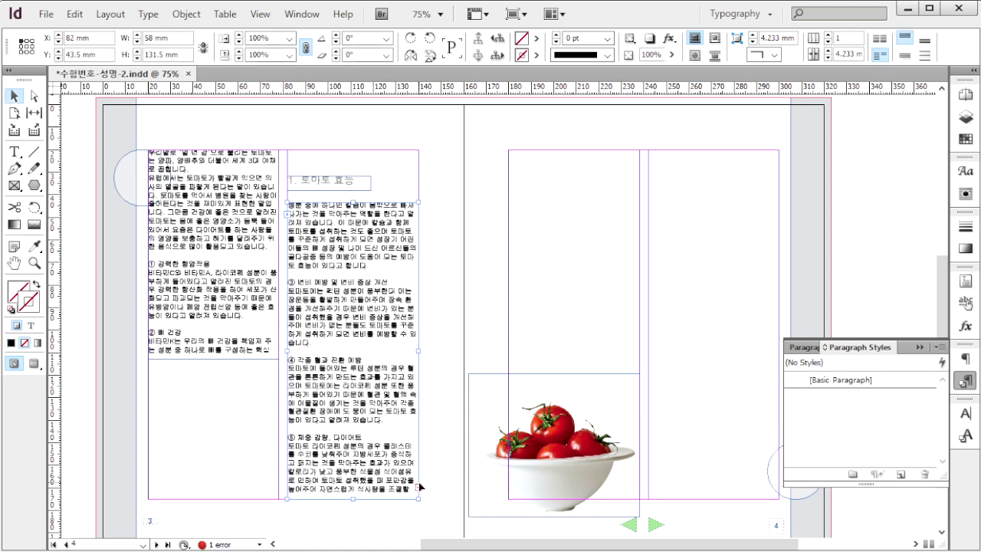
pyautogui.moveTo(588, 213); pyautogui.dragTo(639, 357)
pyautogui.hotkey('ctrl', 'z')
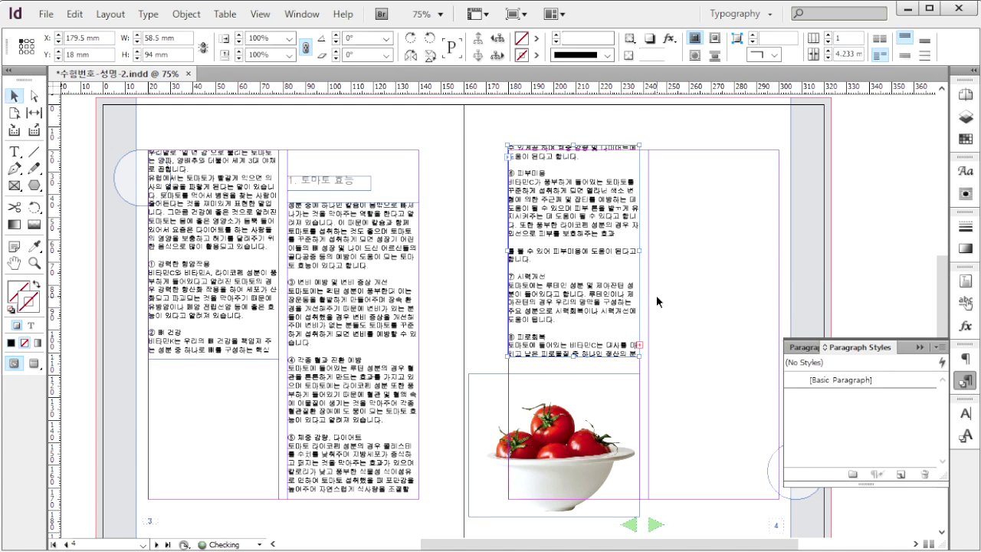
pyautogui.moveTo(721, 327); pyautogui.dragTo(596, 316)
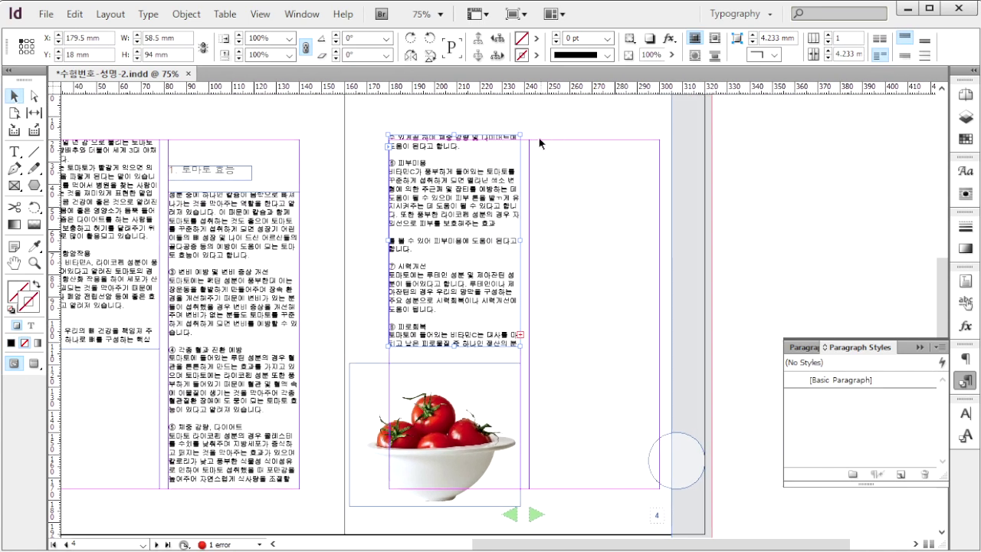
pyautogui.moveTo(456, 134); pyautogui.dragTo(455, 137)
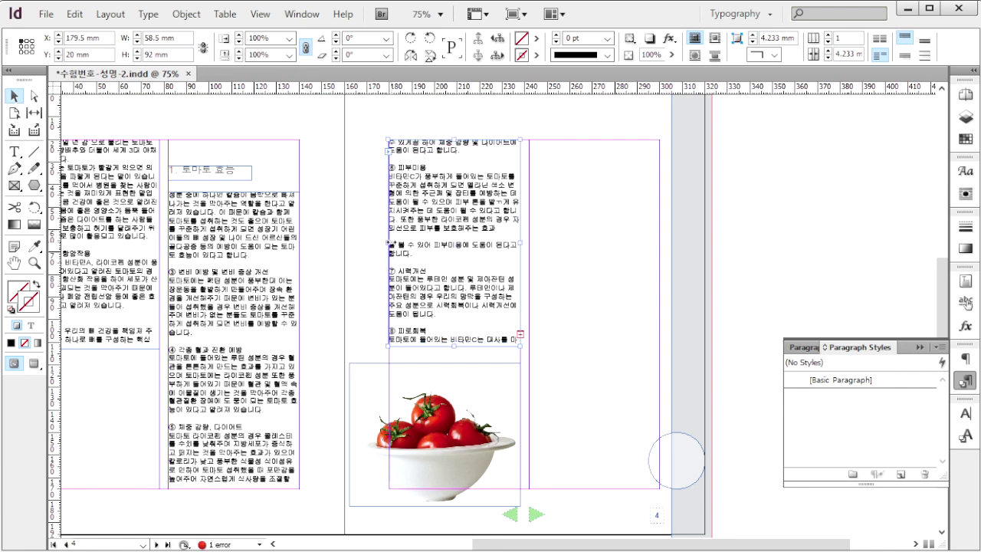
pyautogui.moveTo(389, 246); pyautogui.dragTo(391, 246)
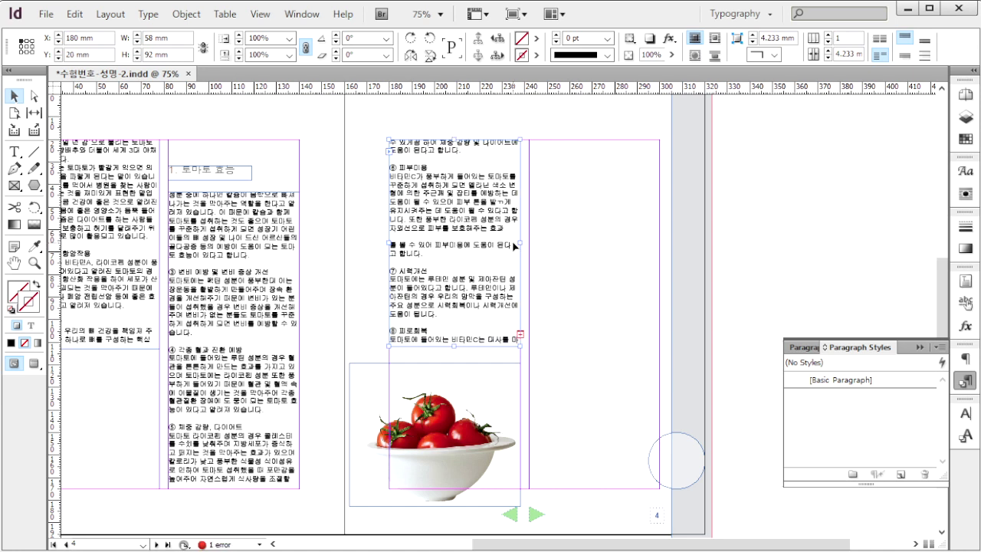
# Step: Thread the remaining text into page 4's second column at 58 × 155 mm and into page 5's second column below 2. 토마토 부작용
pyautogui.click(520, 335)
pyautogui.moveTo(559, 157); pyautogui.dragTo(659, 488)
pyautogui.hscroll(-3, 628, 497)
pyautogui.scroll(-10, 627, 497)
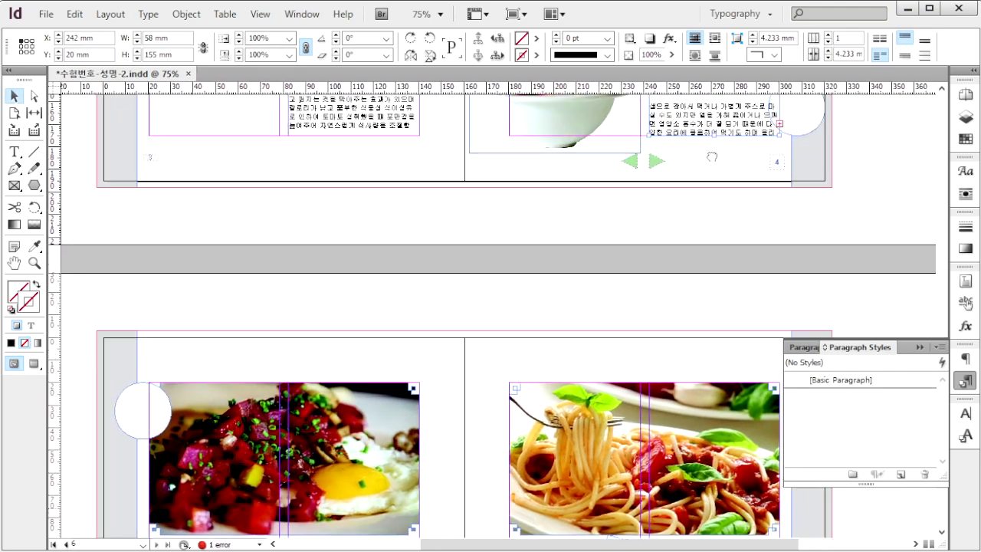
pyautogui.click(780, 125)
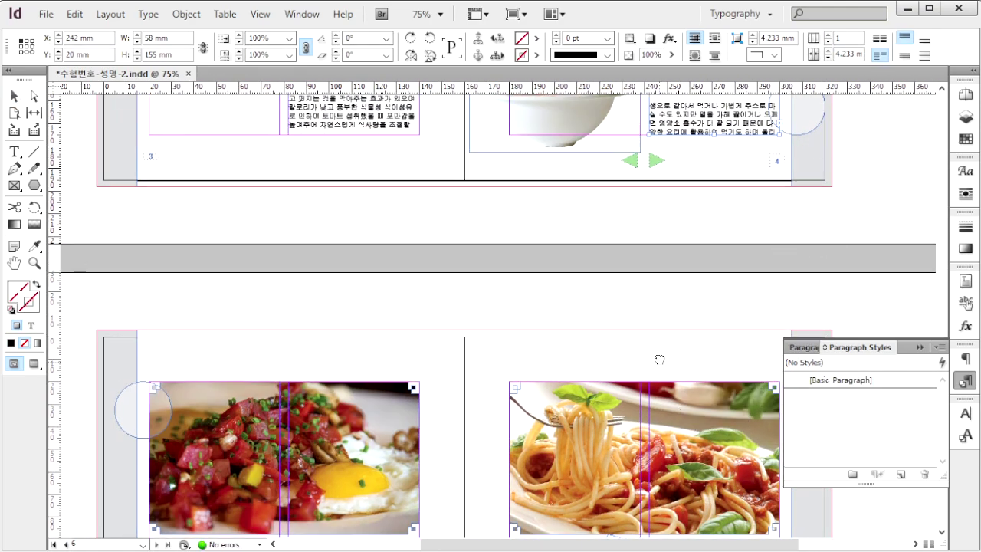
pyautogui.scroll(-9, 657, 357)
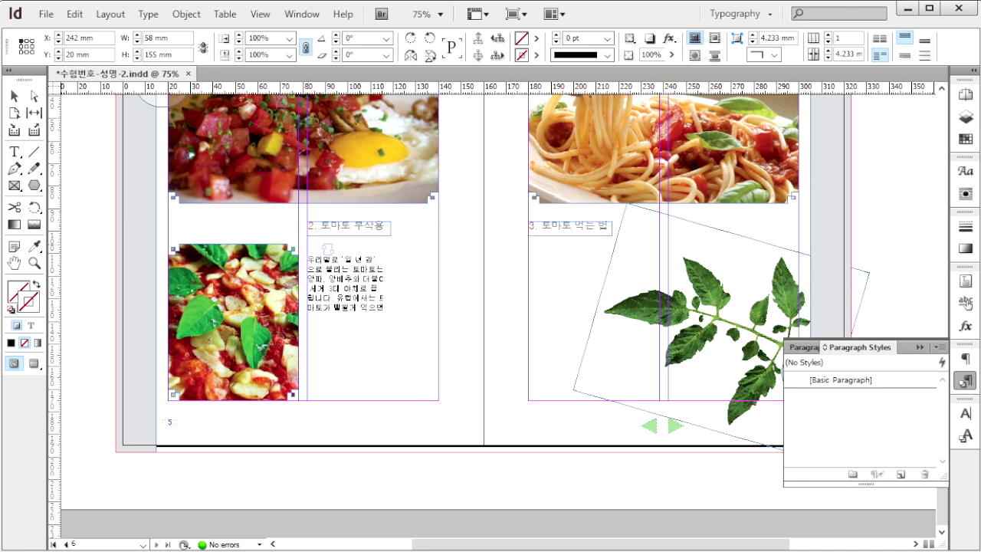
pyautogui.moveTo(307, 246); pyautogui.dragTo(443, 402)
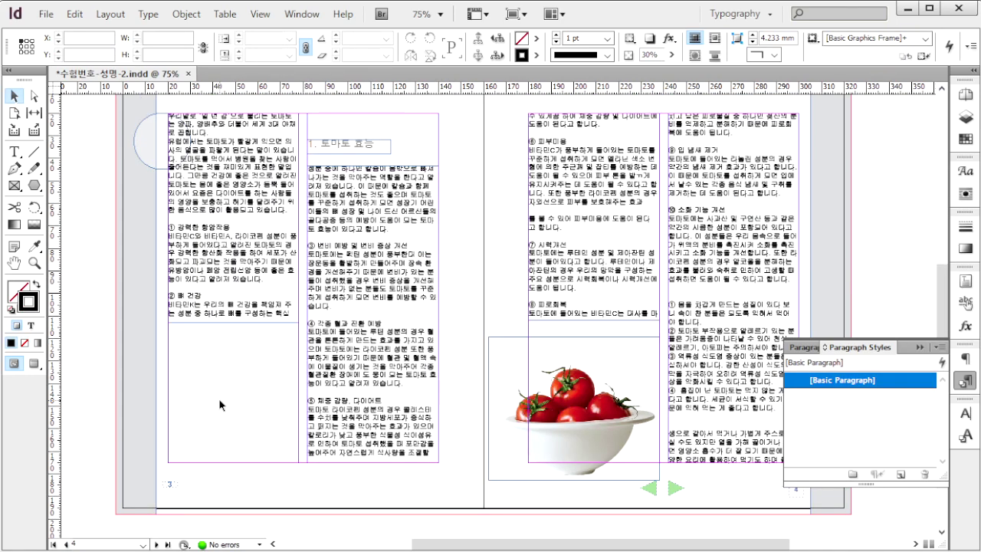
# Step: Start a new paragraph style and name it 본문1
pyautogui.click(937, 347)
pyautogui.click(955, 353)
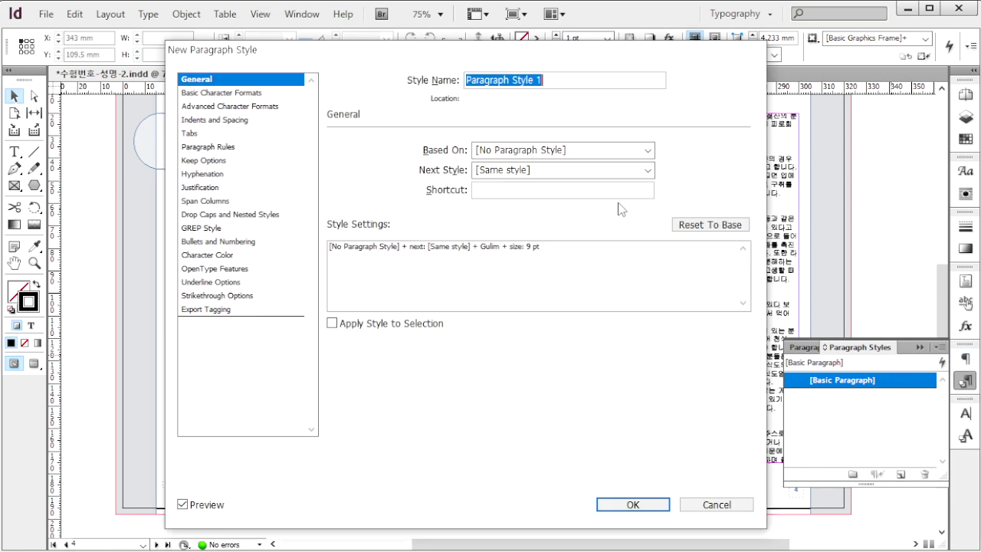
pyautogui.click(219, 93)
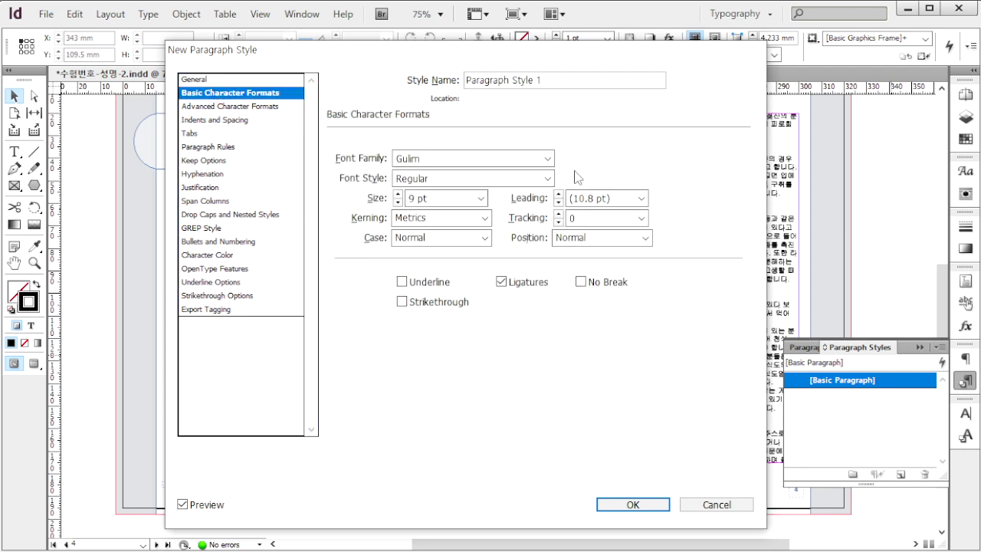
pyautogui.click(512, 81)
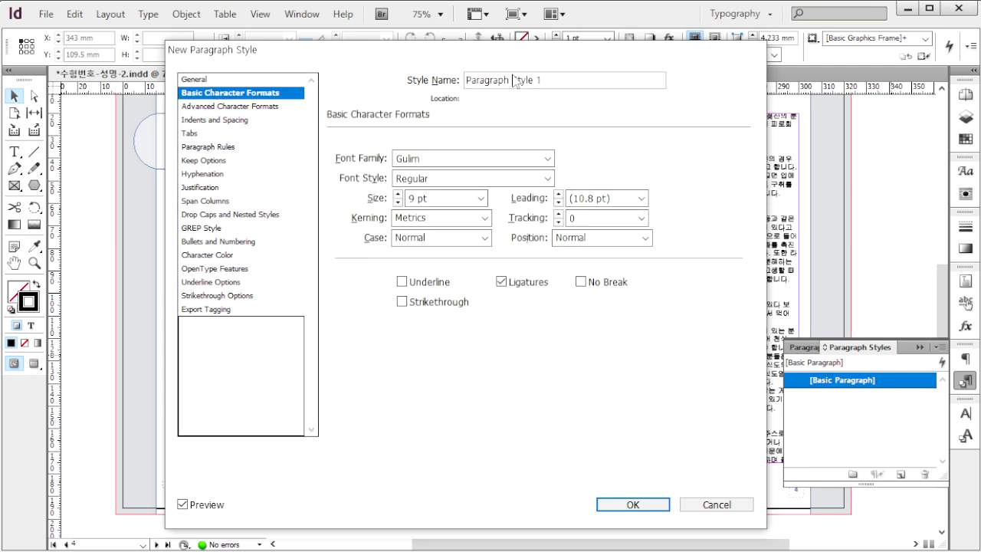
pyautogui.moveTo(538, 81); pyautogui.dragTo(379, 74)
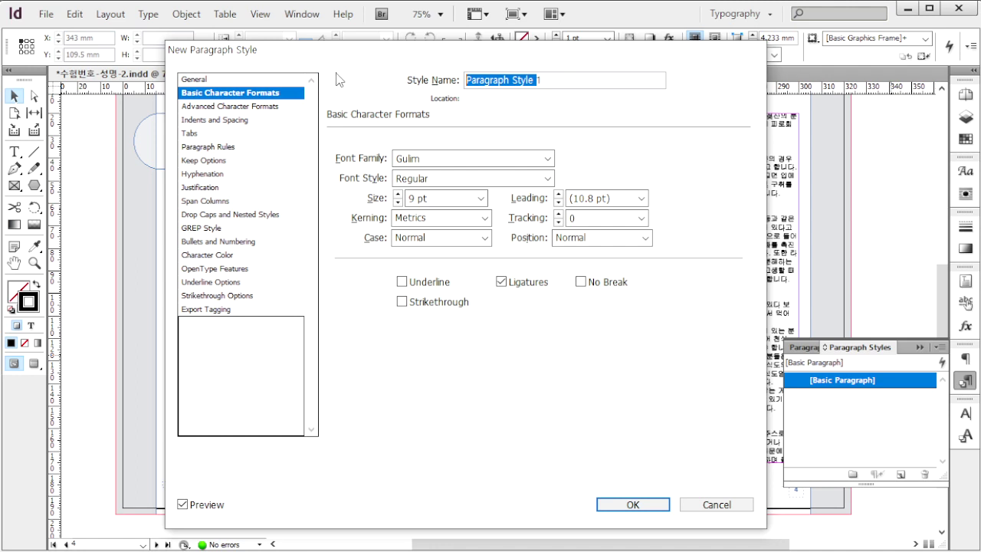
pyautogui.write('ㅡ')
pyautogui.write('본문1')
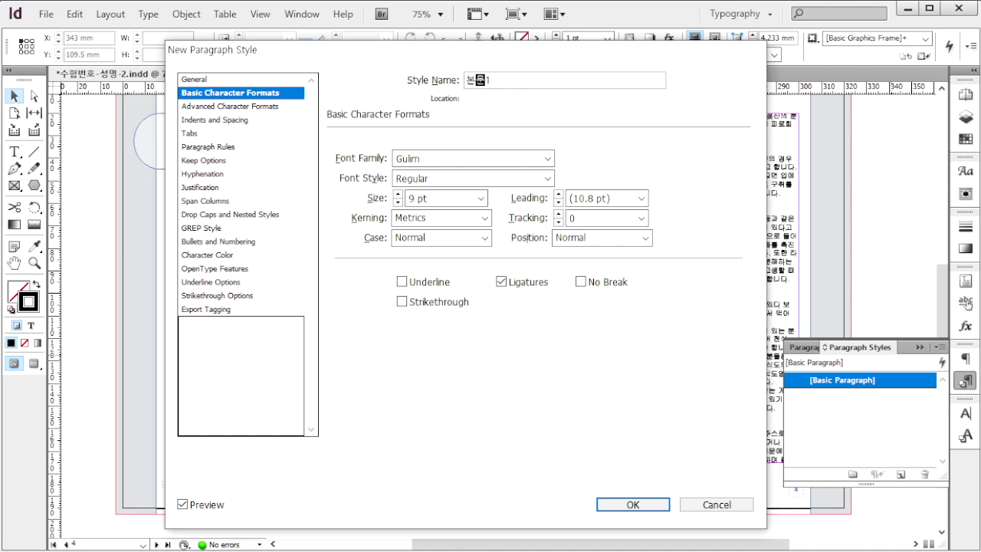
pyautogui.write('문')
# Step: Give style 본문1 the Dotum font, 20 pt leading and -25 tracking, and raise its drop cap height by one line
pyautogui.click(546, 161)
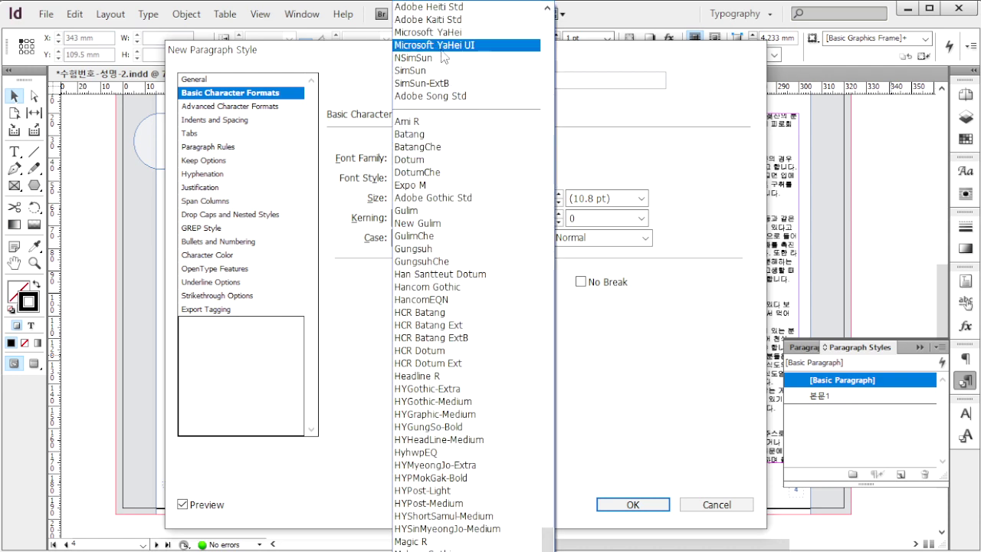
pyautogui.click(414, 160)
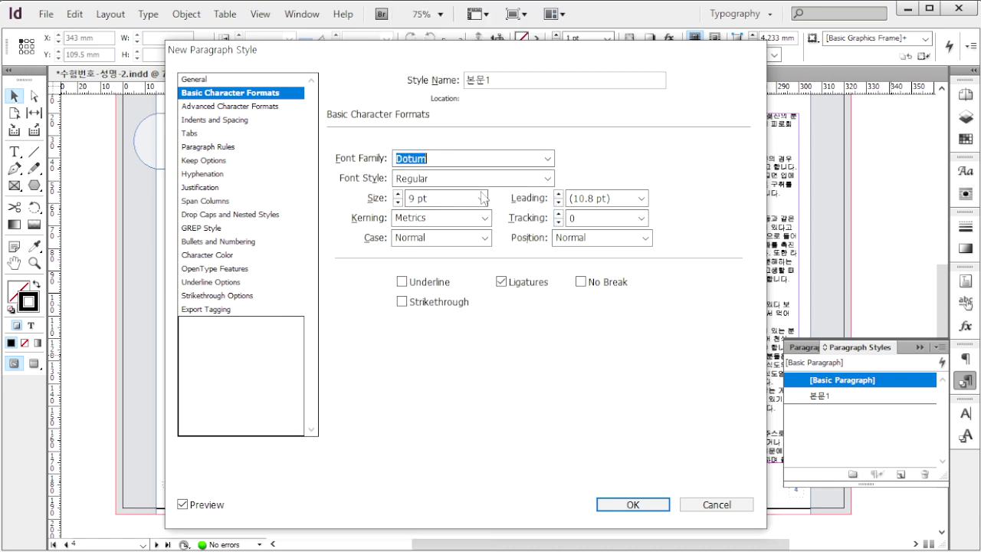
pyautogui.click(640, 198)
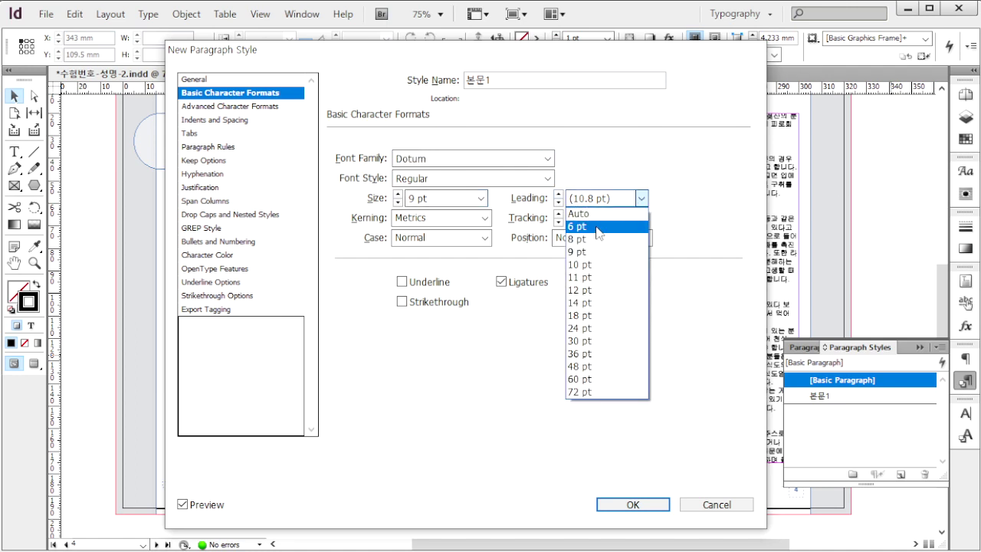
pyautogui.click(625, 202)
pyautogui.write('20')
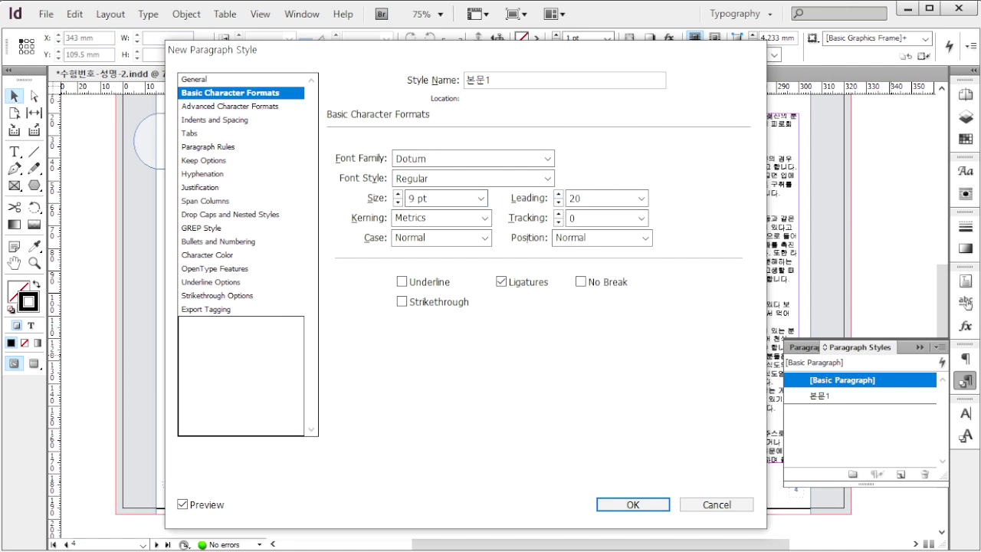
pyautogui.click(641, 218)
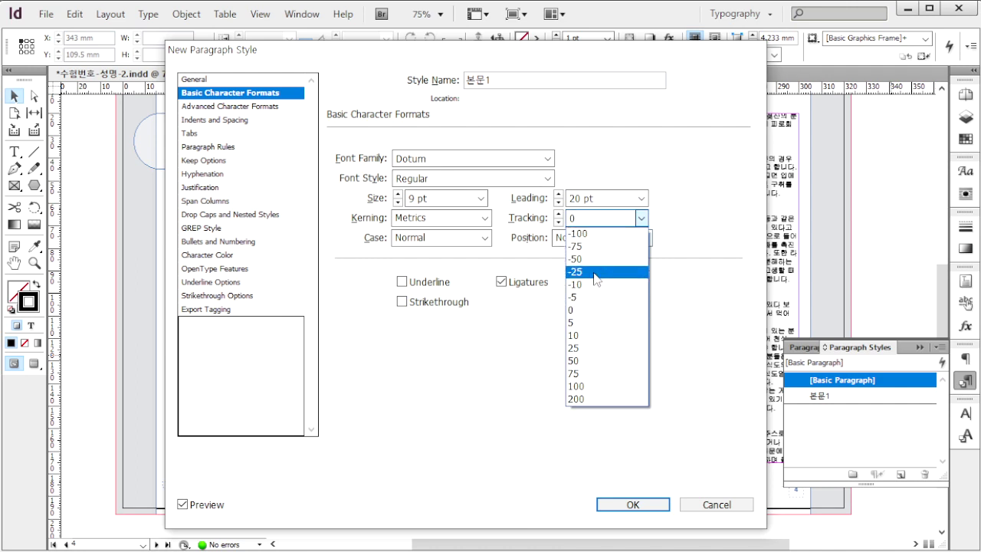
pyautogui.click(597, 276)
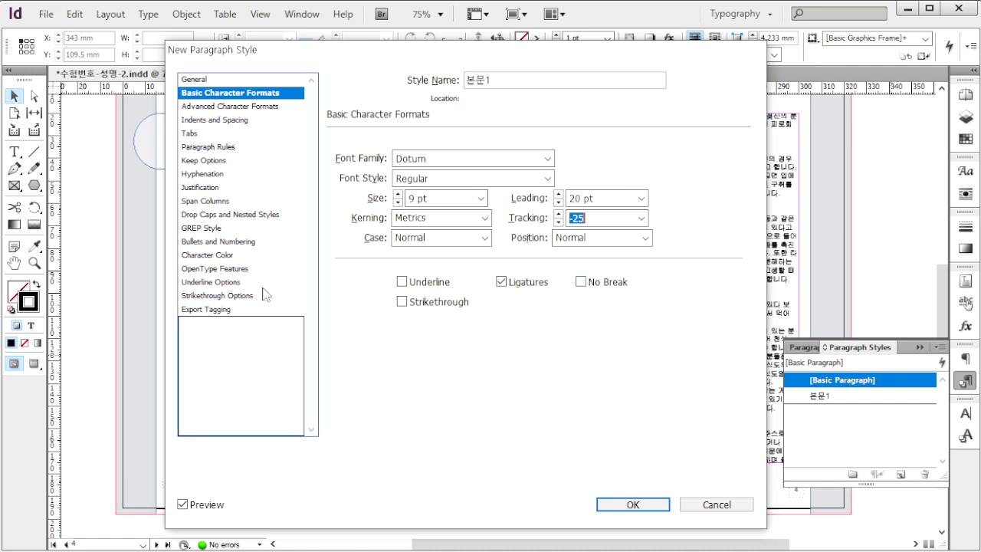
pyautogui.click(228, 216)
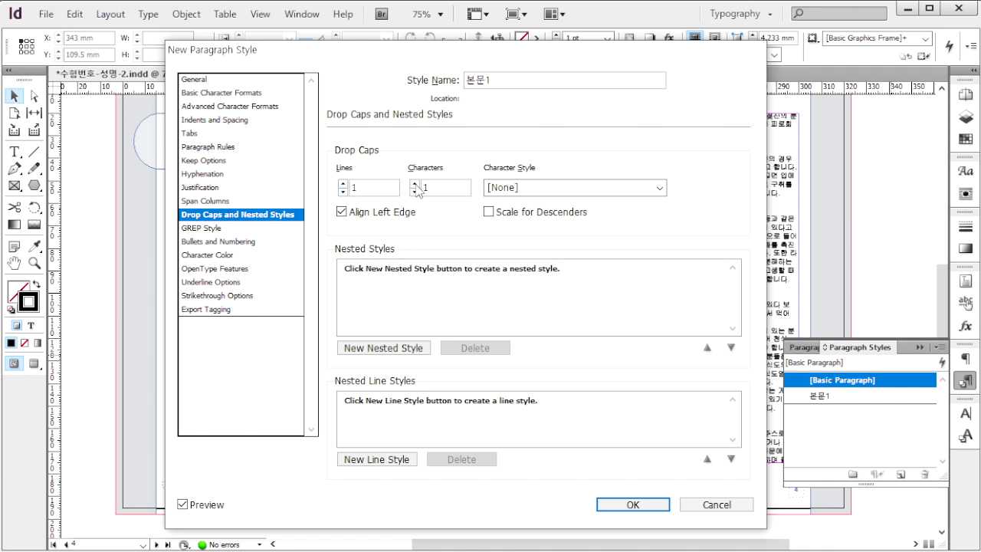
pyautogui.click(343, 184)
# Step: Add a process CMYK swatch C=0 M=50 Y=70 K=40 for the character color of style 본문1
pyautogui.click(207, 256)
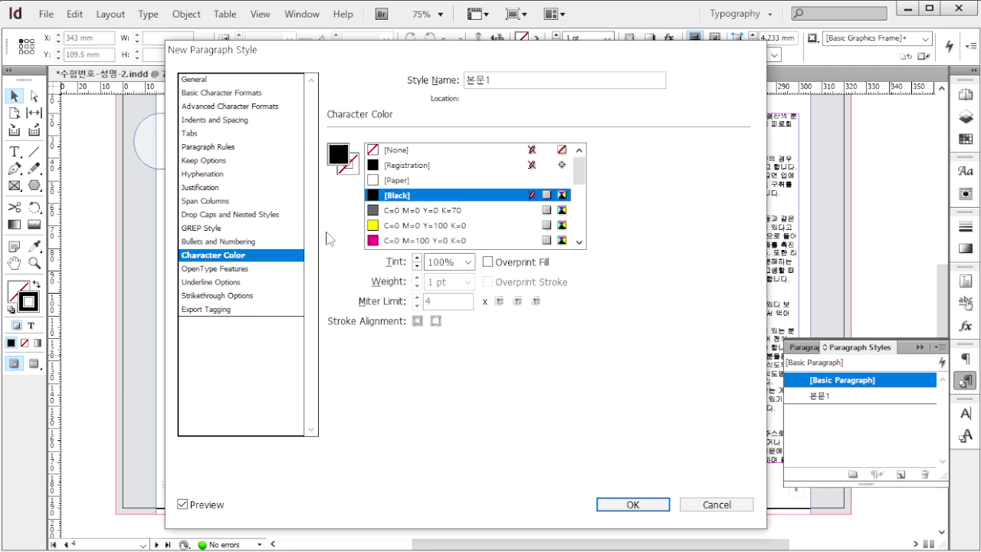
pyautogui.moveTo(579, 172); pyautogui.dragTo(584, 239)
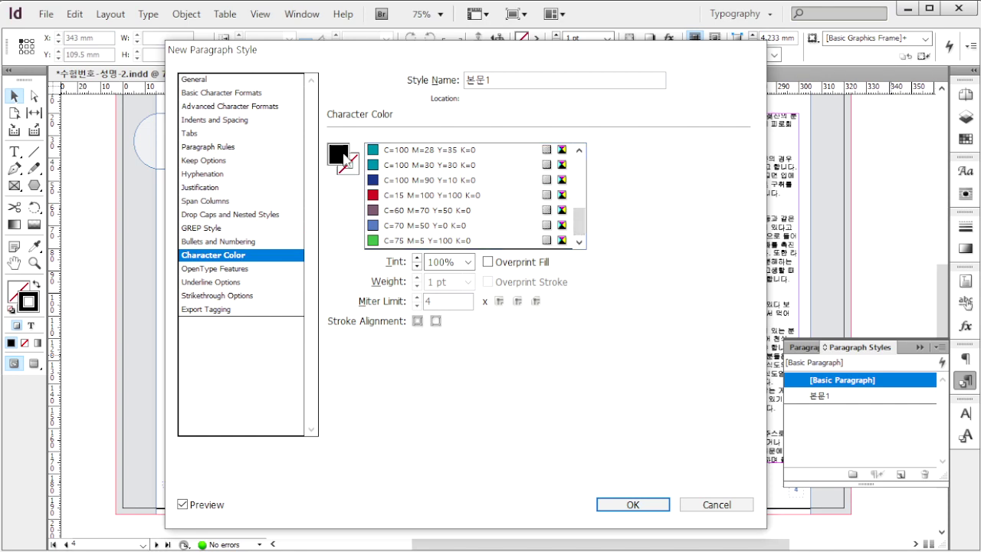
pyautogui.doubleClick(343, 157)
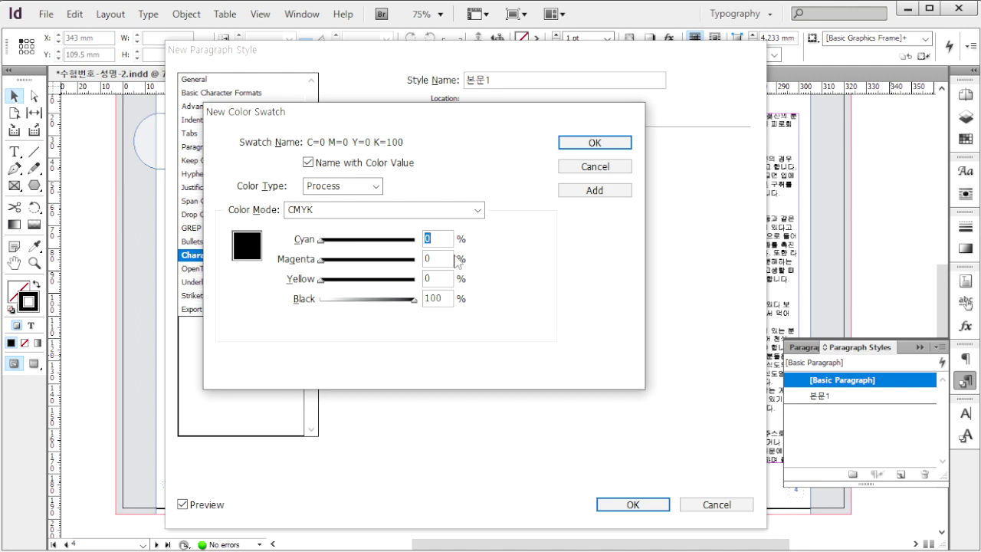
pyautogui.press('Tab')
pyautogui.write('5')
pyautogui.press('Tab')
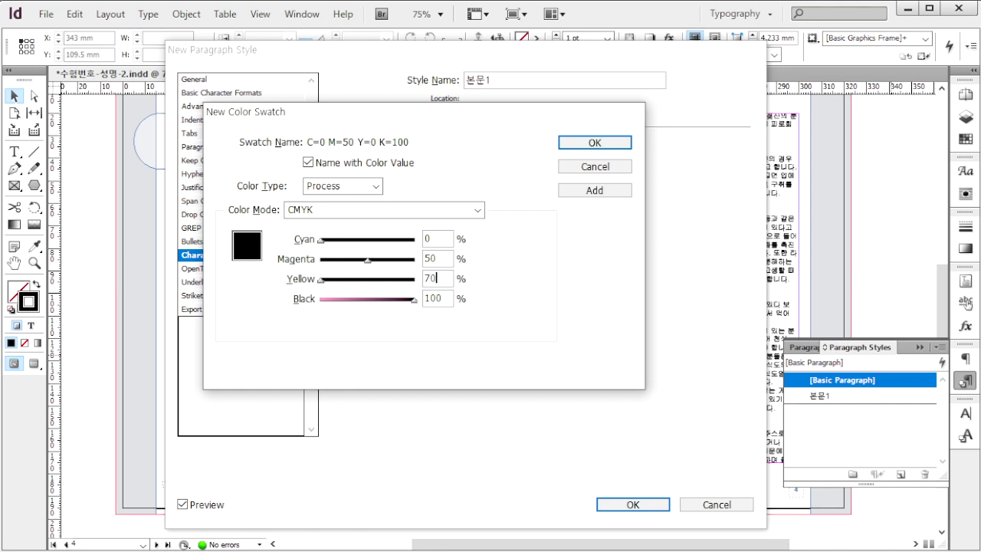
pyautogui.press('Tab')
pyautogui.write('40')
pyautogui.click(604, 192)
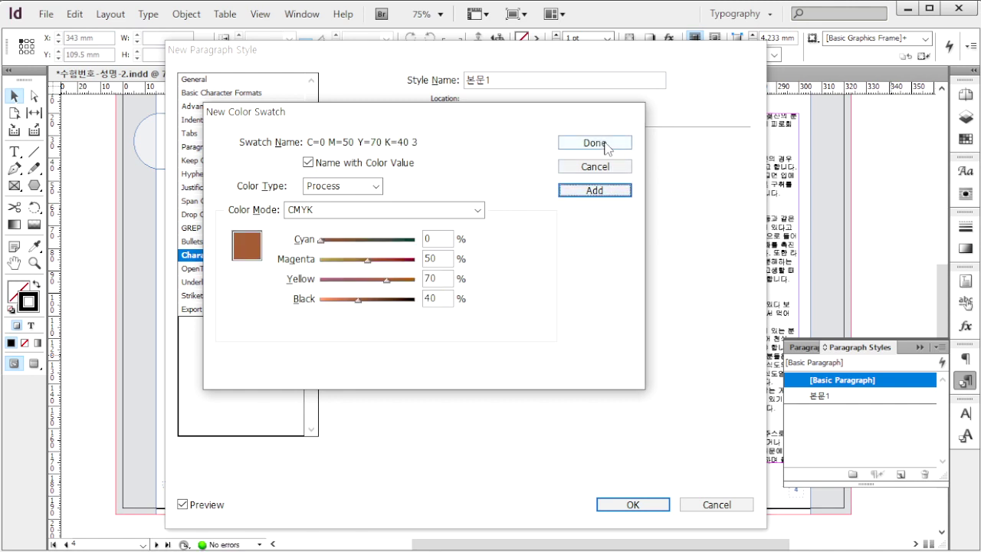
# Step: Assign the new brown swatch, C=0 M=50 Y=70 K=40, as the character color of style 본문1 and save the style
pyautogui.click(597, 144)
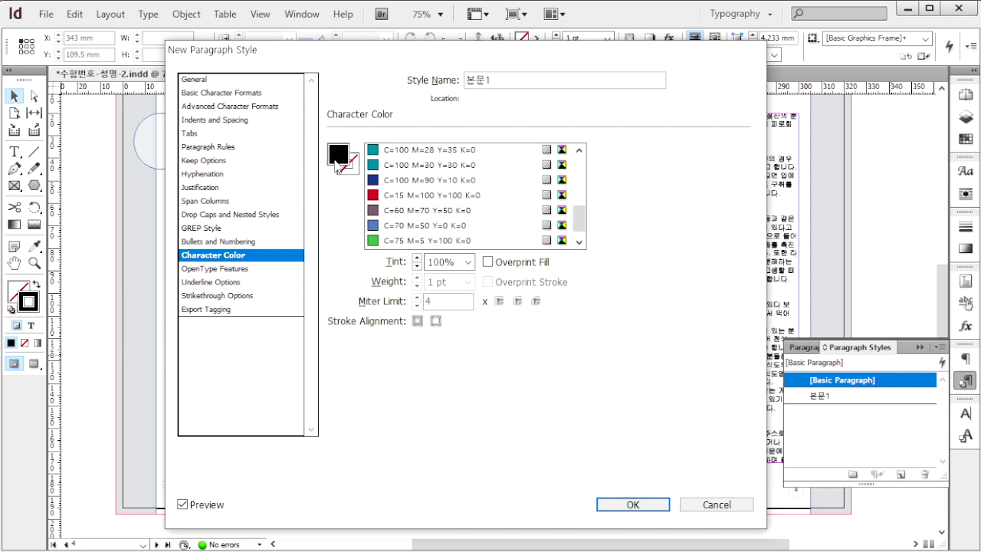
pyautogui.moveTo(580, 215); pyautogui.dragTo(577, 238)
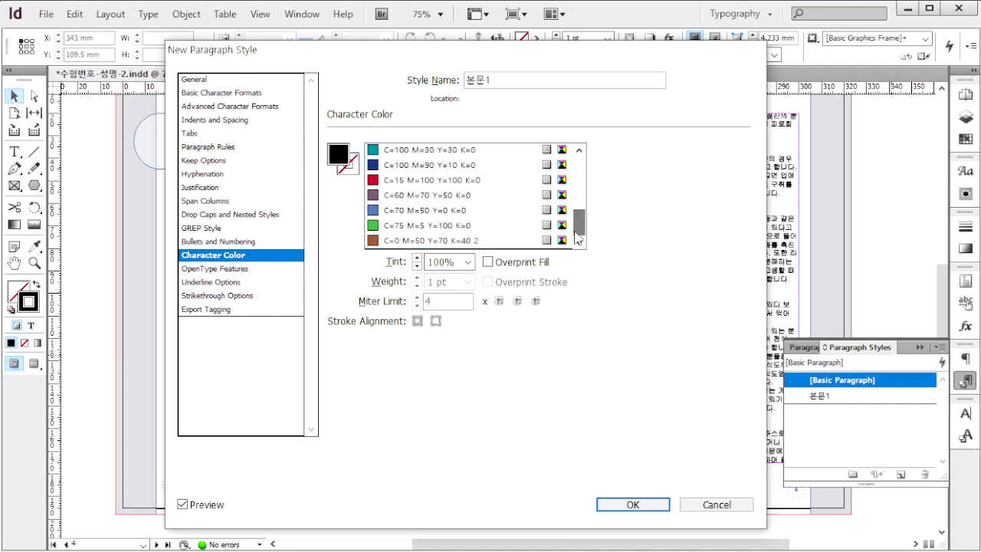
pyautogui.click(447, 241)
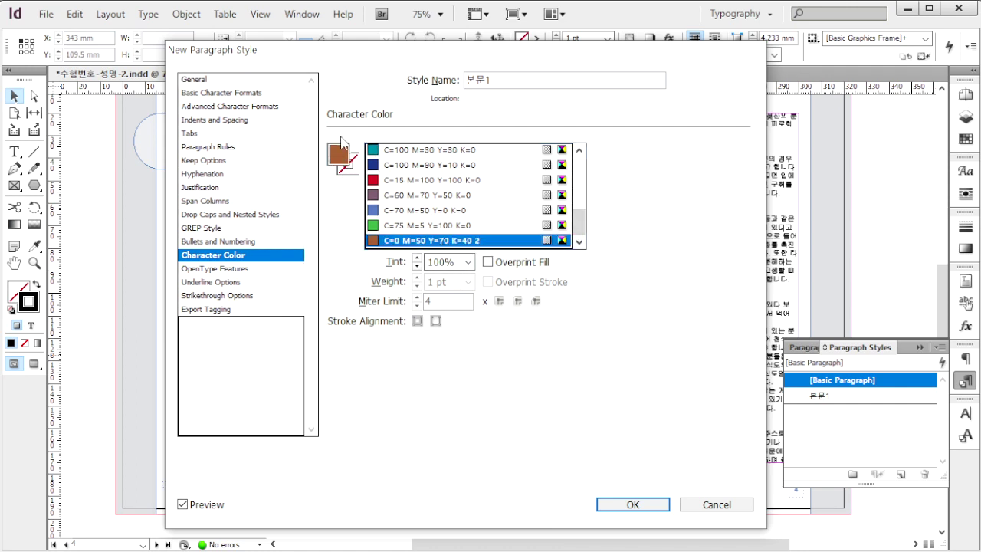
pyautogui.click(647, 505)
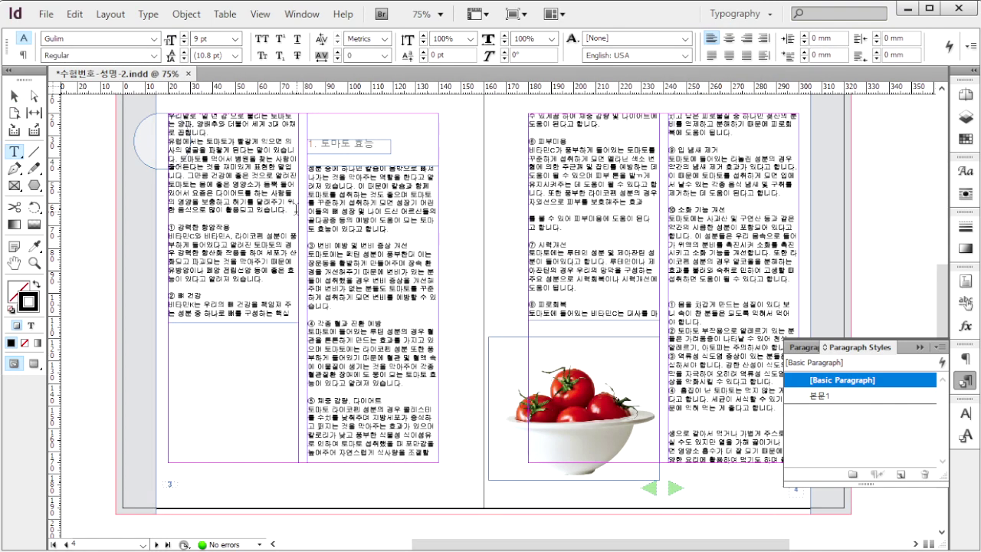
# Step: Apply style 본문1 to page 3's introductory text and merge its two paragraphs into one so only 우리 keeps a drop cap
pyautogui.moveTo(290, 210)
pyautogui.mouseDown()
pyautogui.moveTo(245, 198)
pyautogui.moveTo(173, 140)
pyautogui.moveTo(155, 103)
pyautogui.mouseUp()
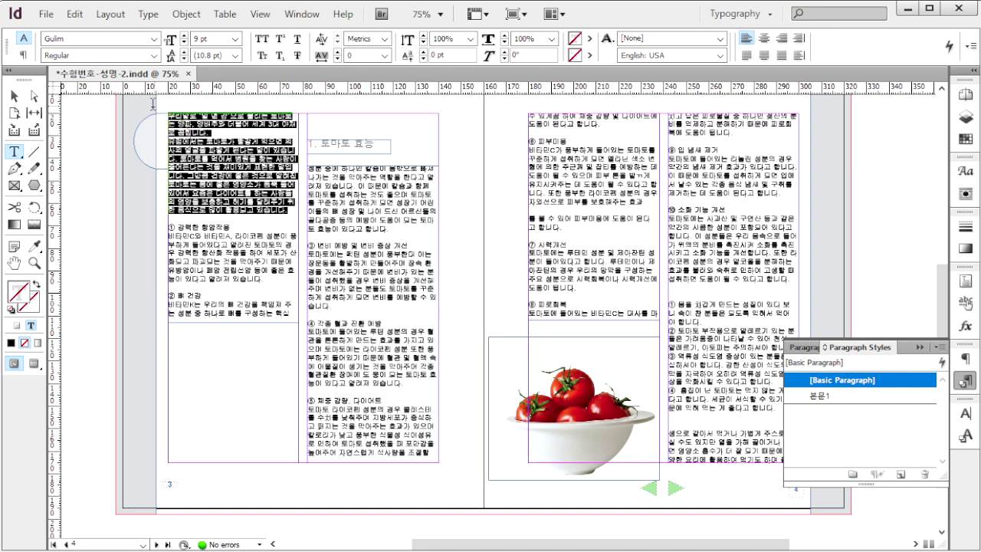
pyautogui.click(846, 395)
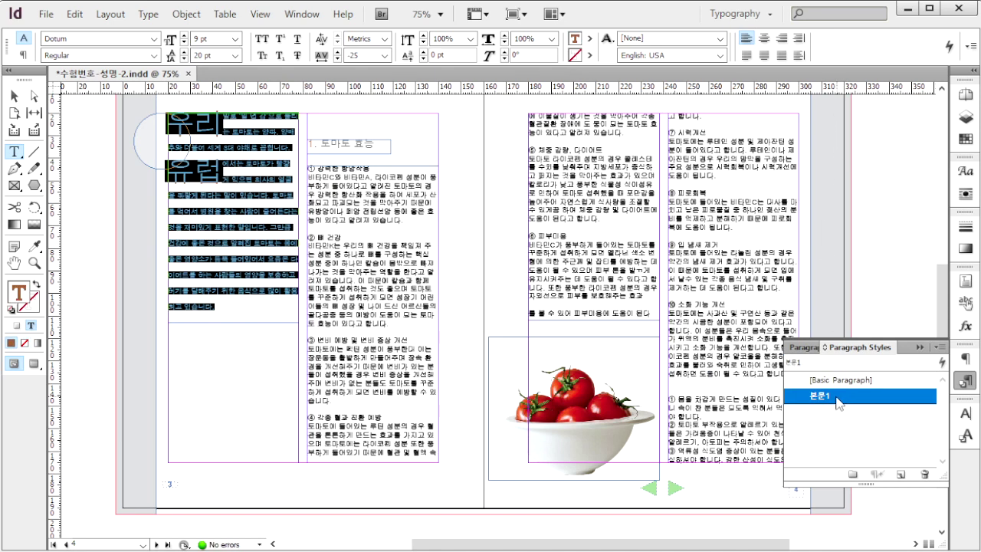
pyautogui.click(243, 316)
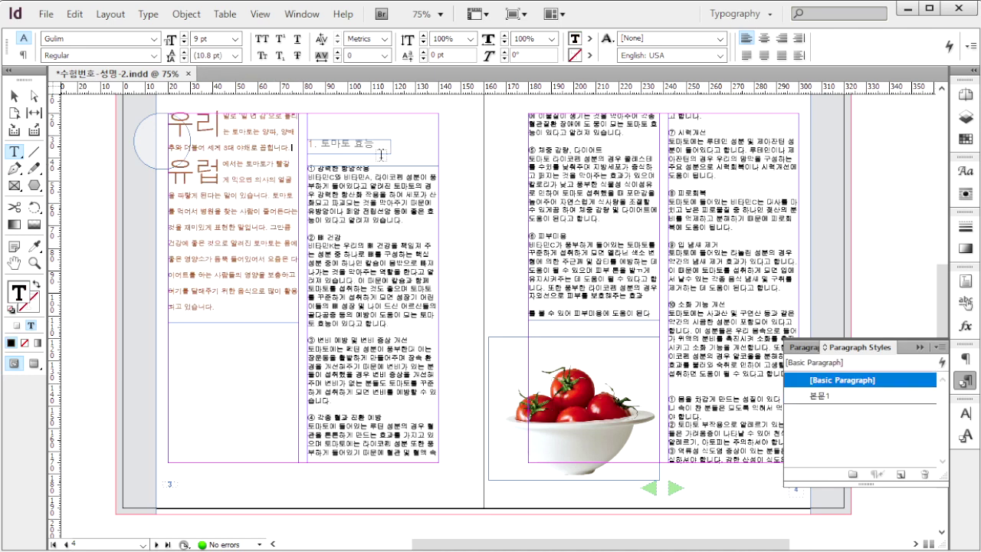
pyautogui.click(820, 395)
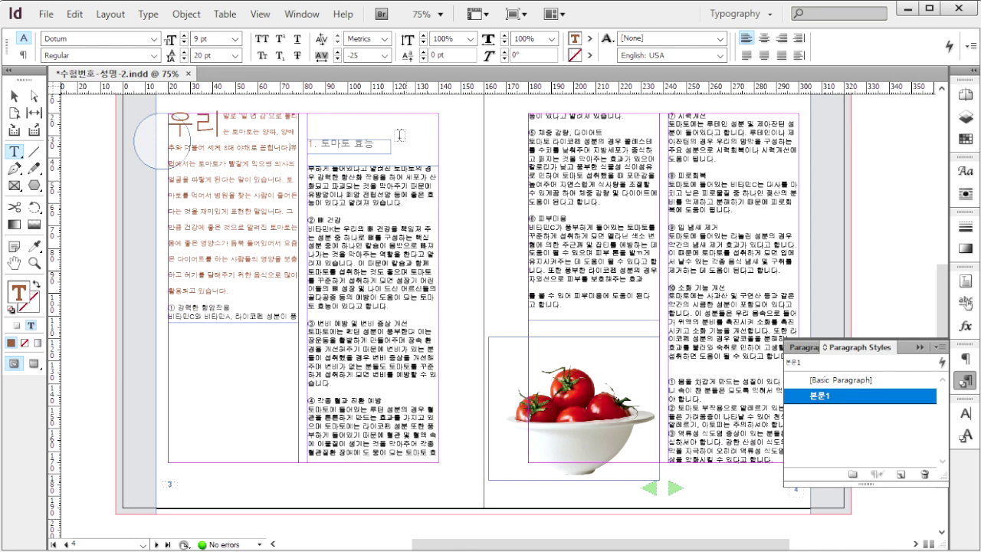
pyautogui.click(245, 301)
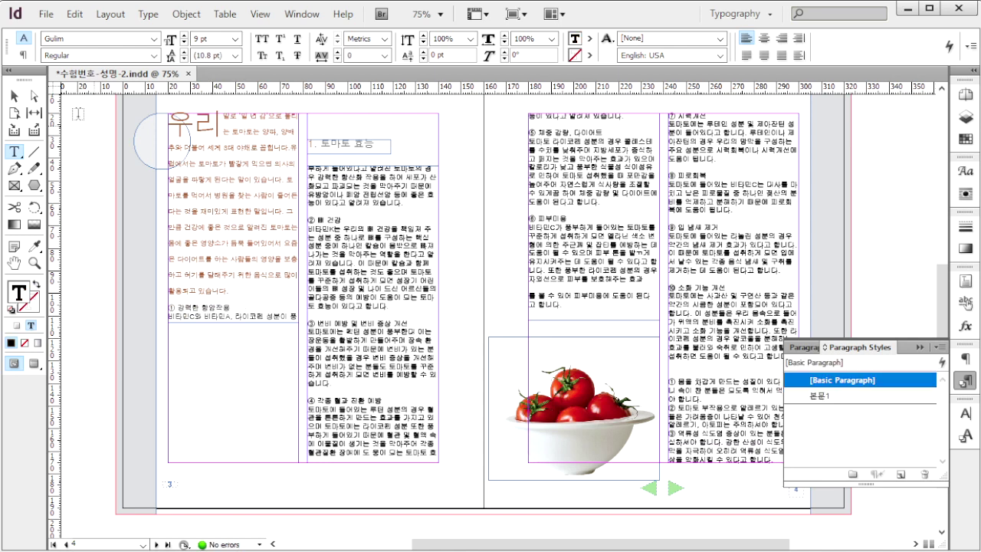
# Step: Shorten the introductory text frame on page 3 to 83.5 mm high so it holds only the 본문1 text
pyautogui.click(14, 95)
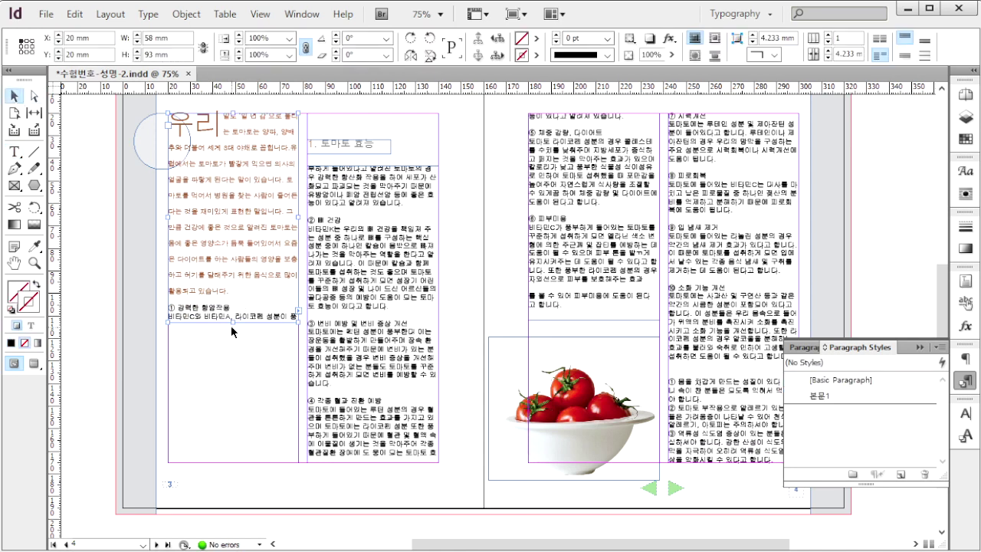
pyautogui.moveTo(231, 323); pyautogui.dragTo(240, 301)
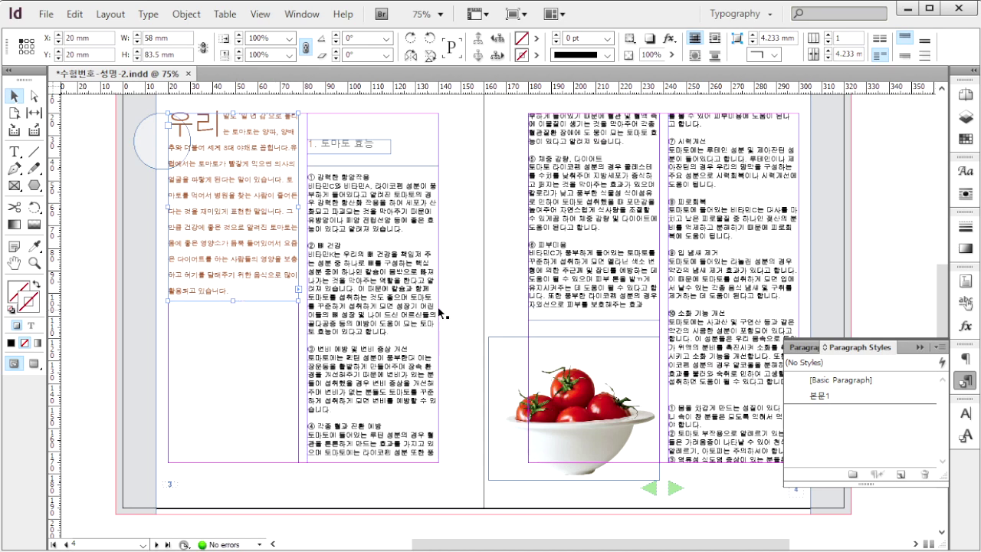
pyautogui.click(227, 342)
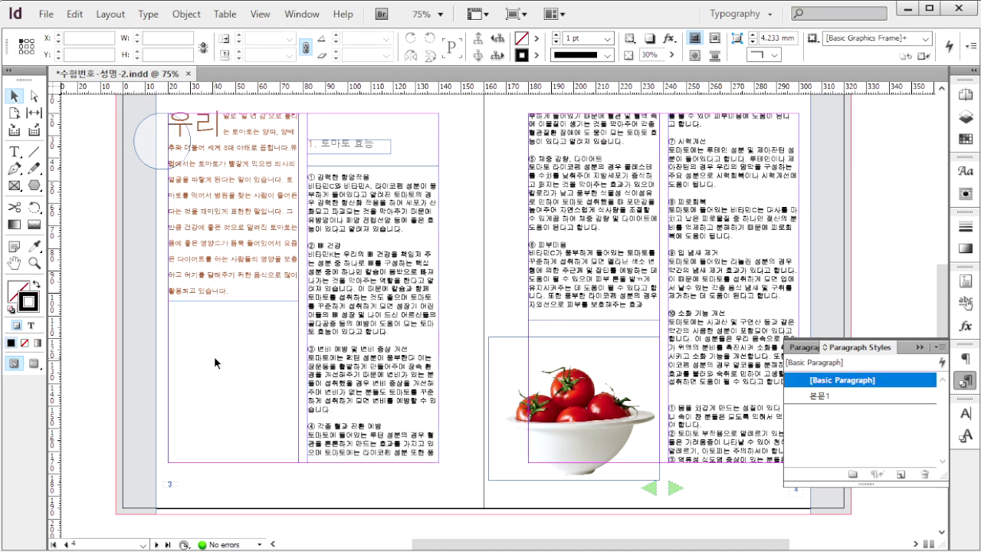
# Step: Start a new paragraph style and name it 본문2
pyautogui.click(940, 346)
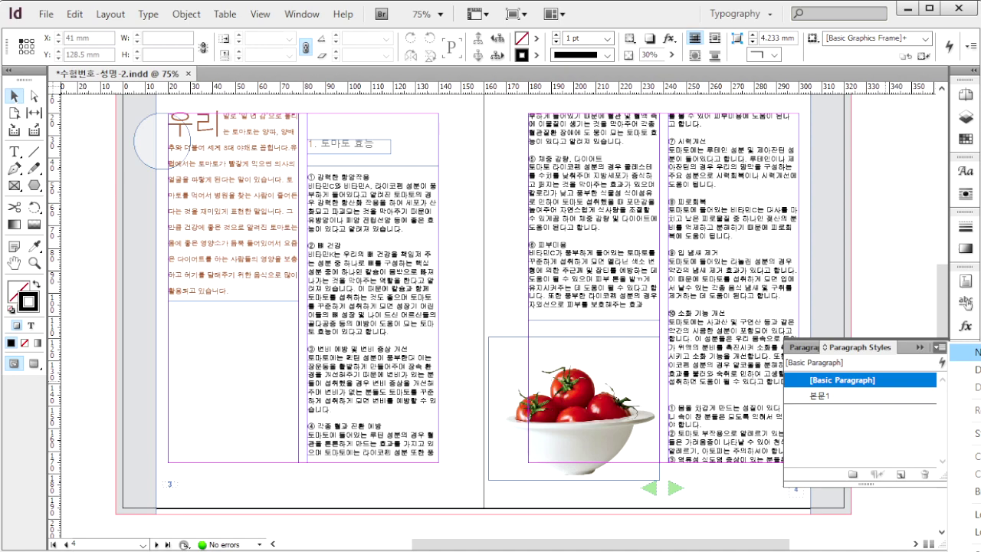
pyautogui.click(967, 352)
pyautogui.click(290, 95)
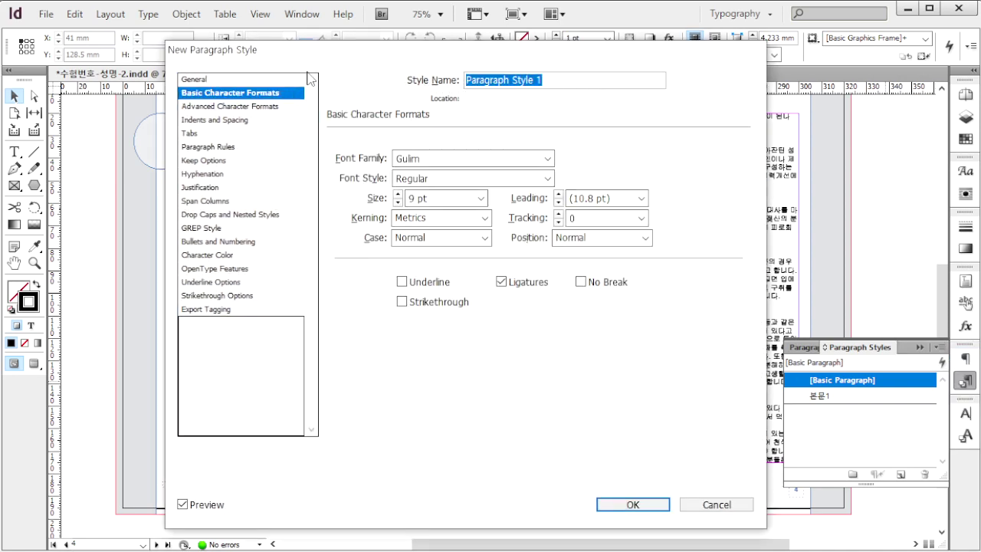
pyautogui.write('ㅂ')
pyautogui.write('본문2')
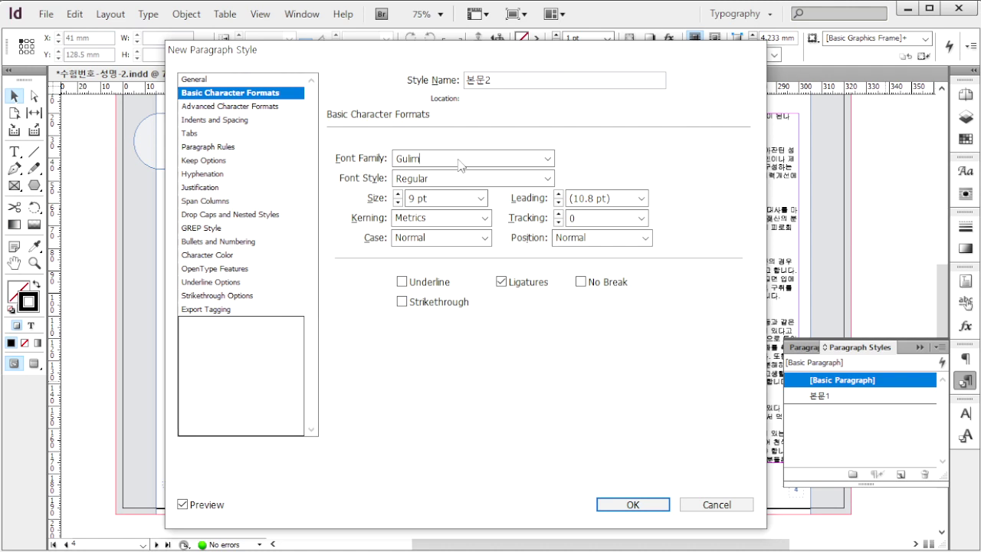
# Step: Give style 본문2 the Batang font at 8.5 pt, with 14 pt leading and -30 tracking
pyautogui.click(547, 158)
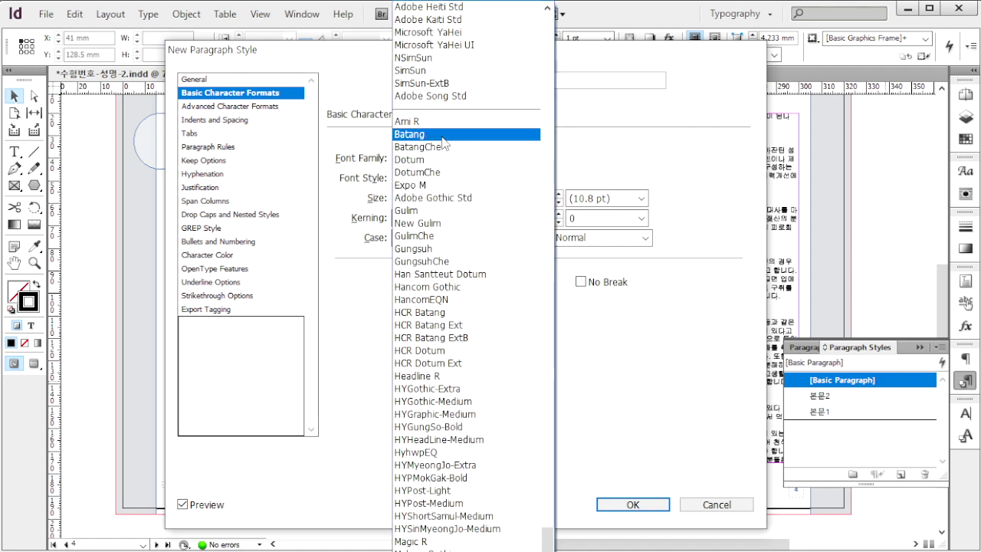
pyautogui.click(409, 134)
pyautogui.press('Tab')
pyautogui.press('Tab')
pyautogui.write('8.5')
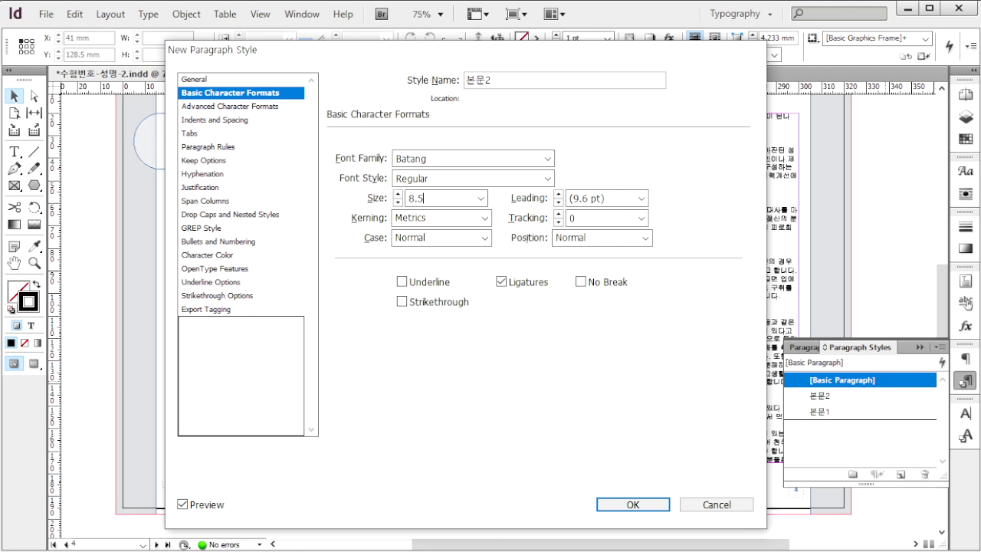
pyautogui.click(641, 198)
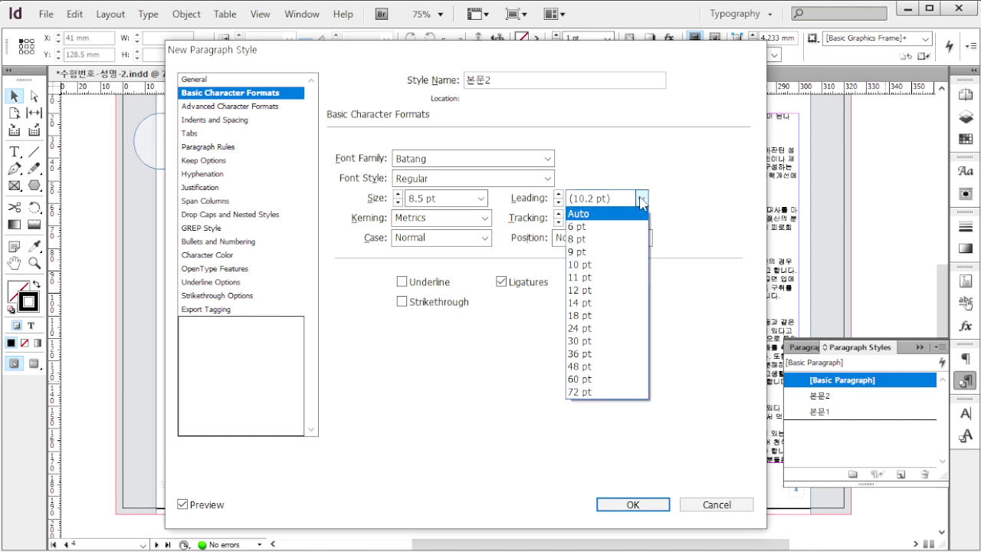
pyautogui.click(585, 303)
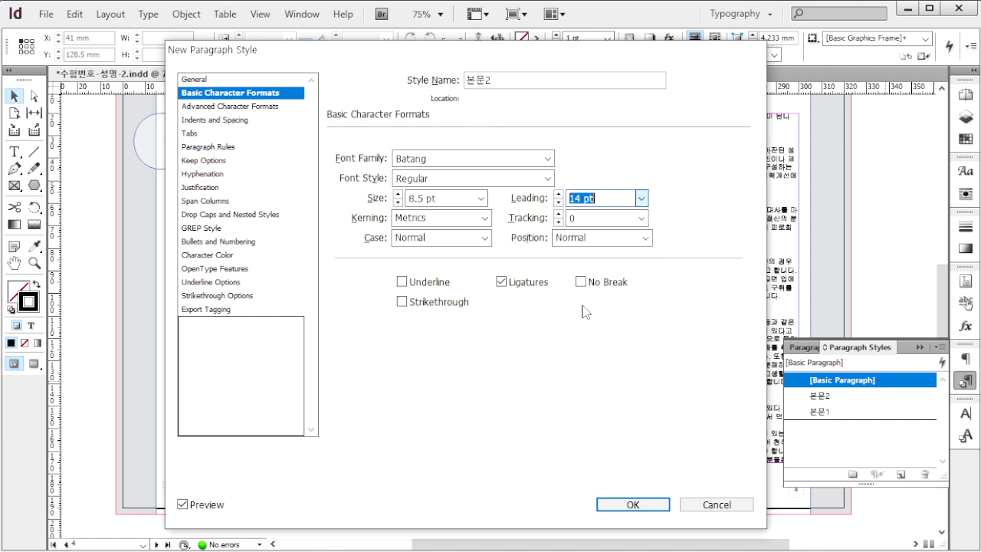
pyautogui.click(643, 219)
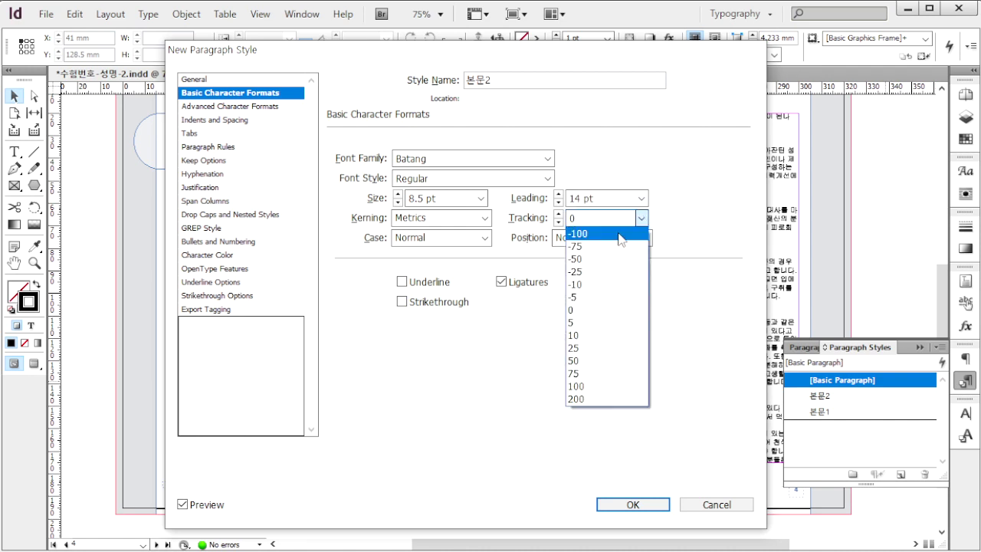
pyautogui.click(603, 273)
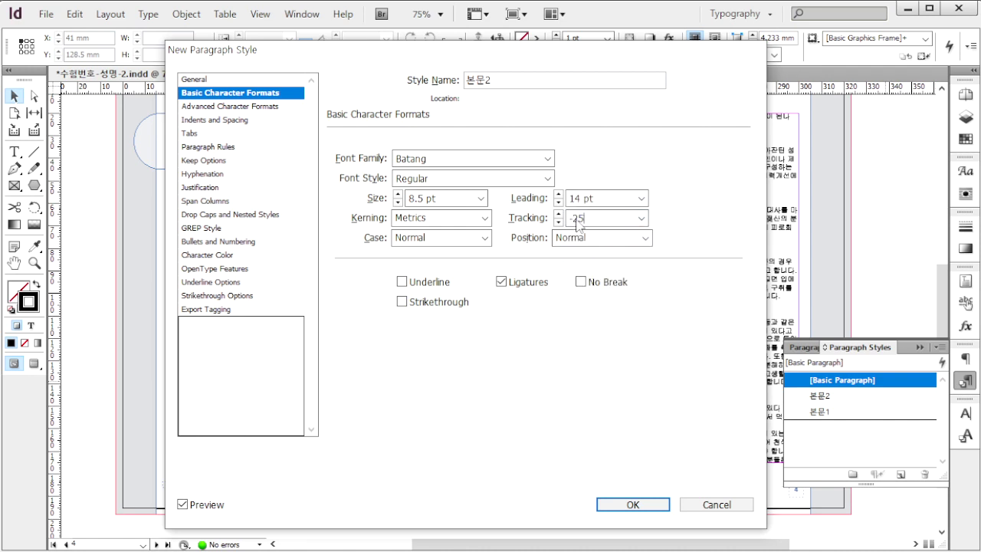
pyautogui.write('-30')
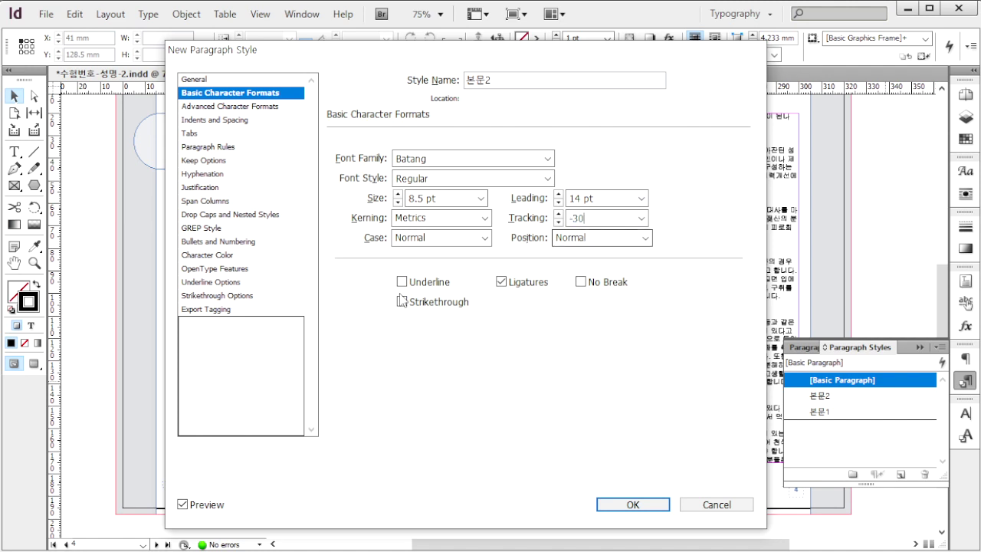
# Step: Add a process CMYK swatch C=0 M=0 Y=0 K=100, assign it as 본문2's character color and save the style
pyautogui.click(213, 257)
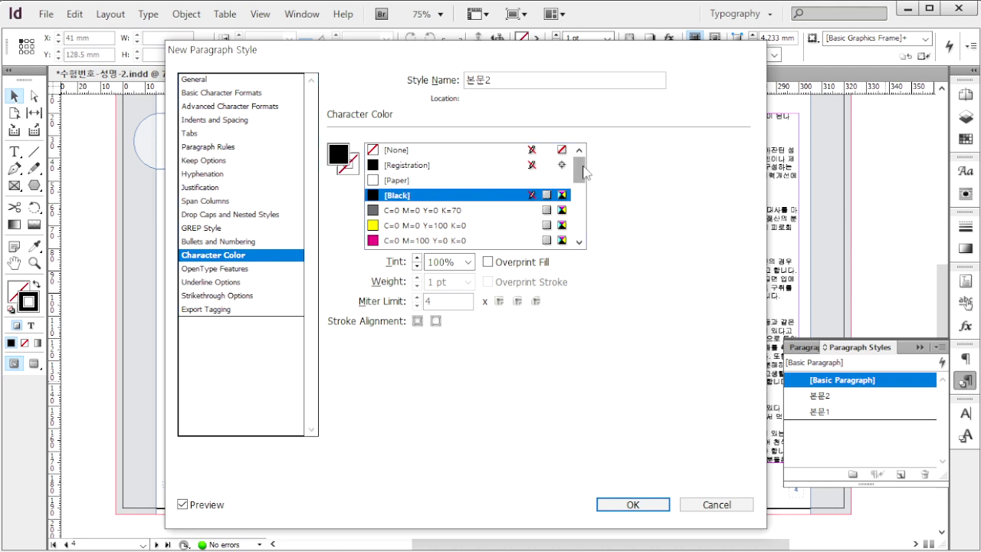
pyautogui.moveTo(580, 168); pyautogui.dragTo(580, 234)
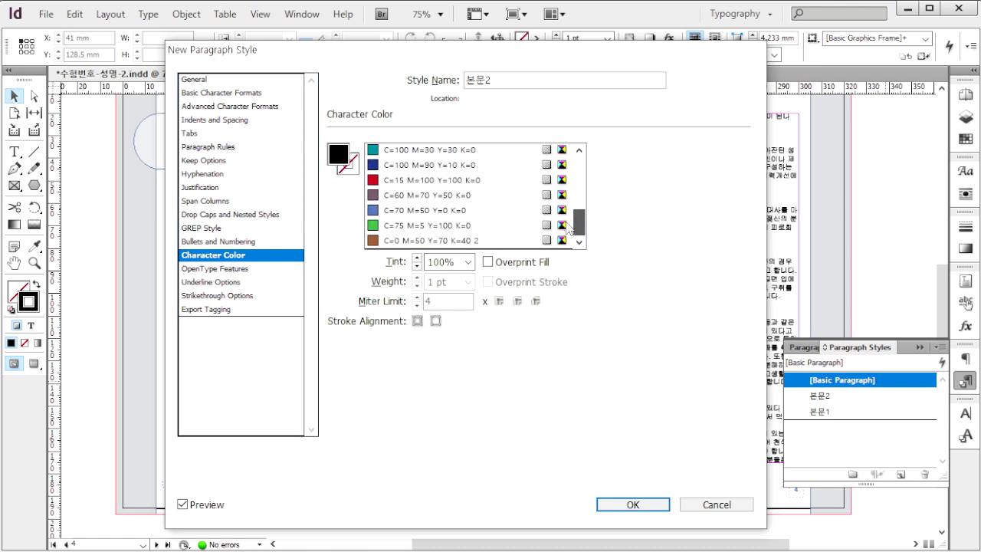
pyautogui.doubleClick(342, 156)
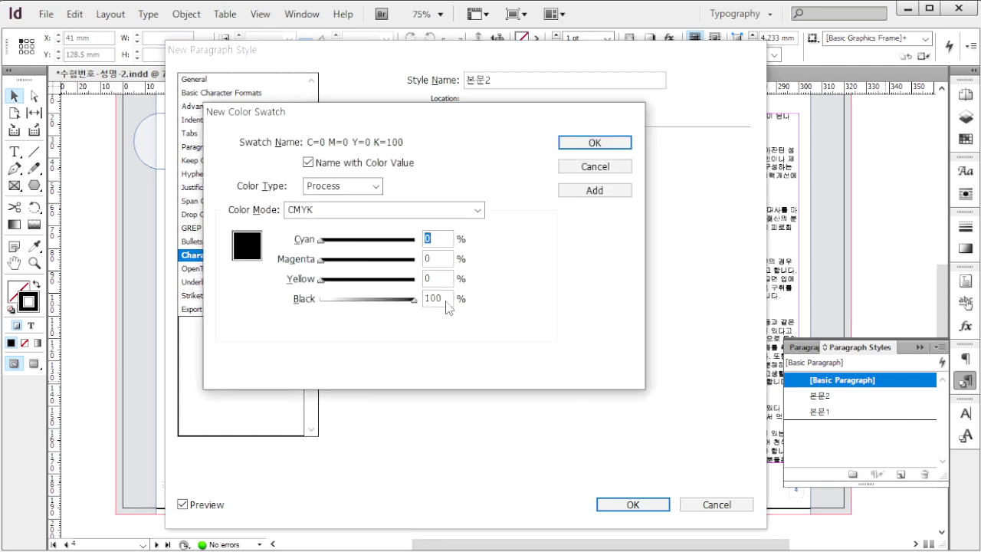
pyautogui.click(605, 191)
pyautogui.click(607, 142)
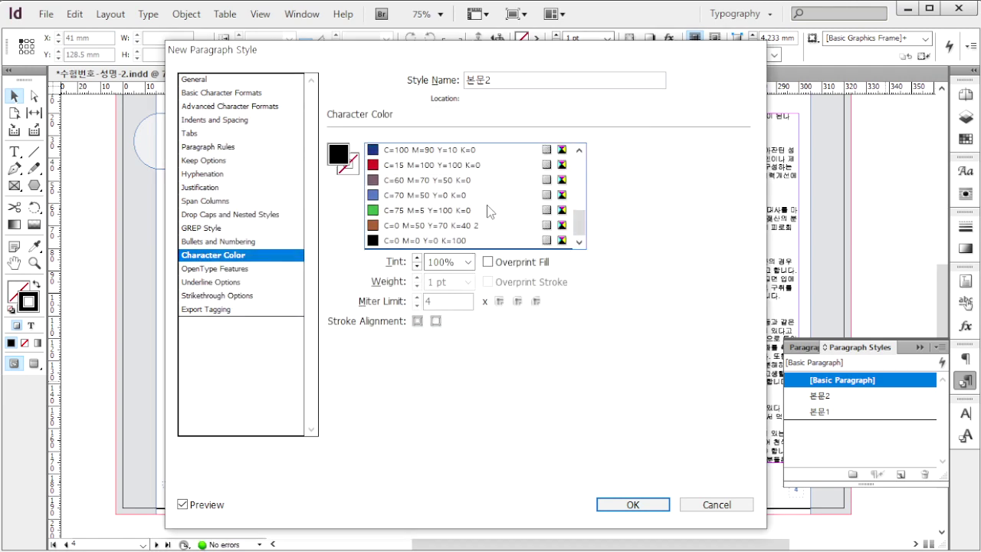
pyautogui.click(431, 247)
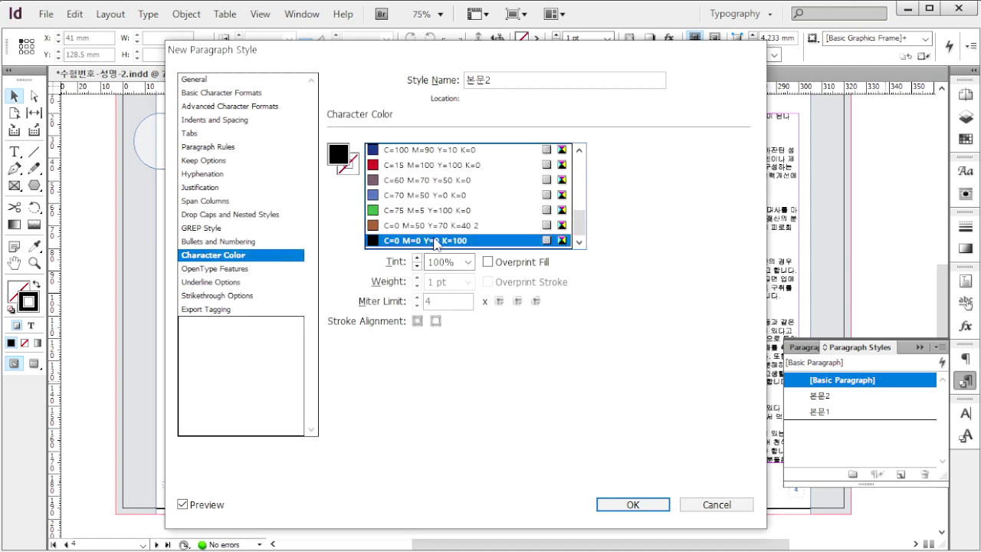
pyautogui.click(633, 504)
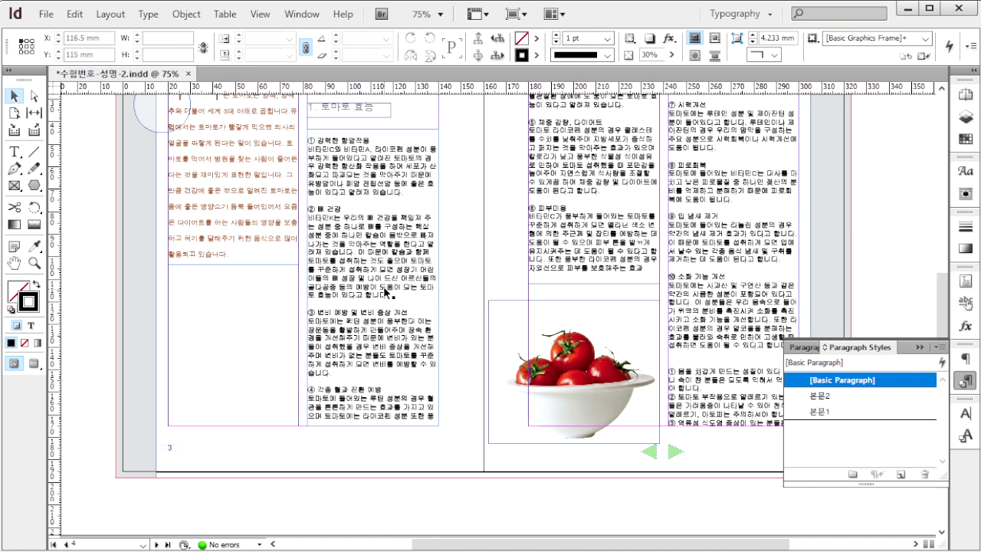
# Step: Apply style 본문2 to the threaded body text from ① 강력한 항암작용 through its end below 2. 토마토 부작용
pyautogui.click(357, 191)
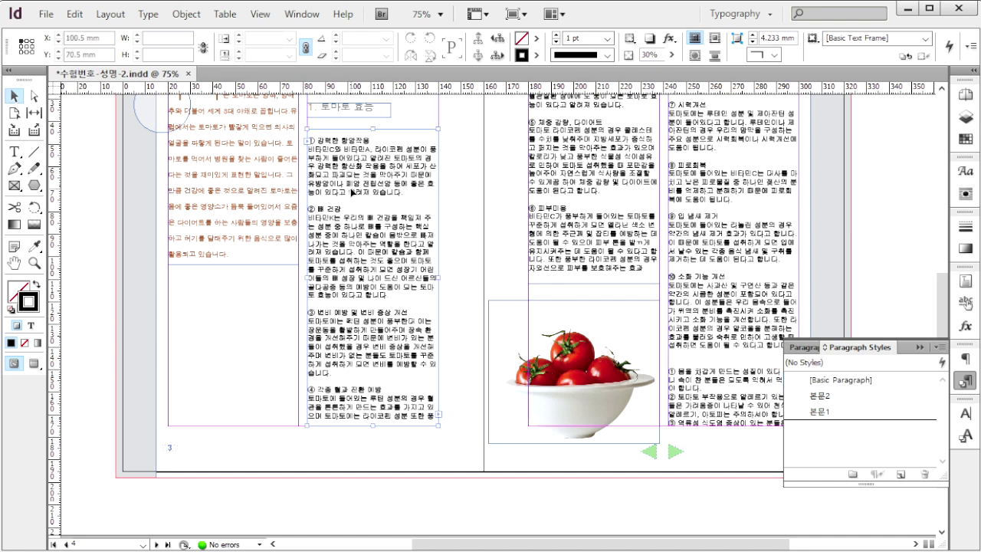
pyautogui.doubleClick(357, 192)
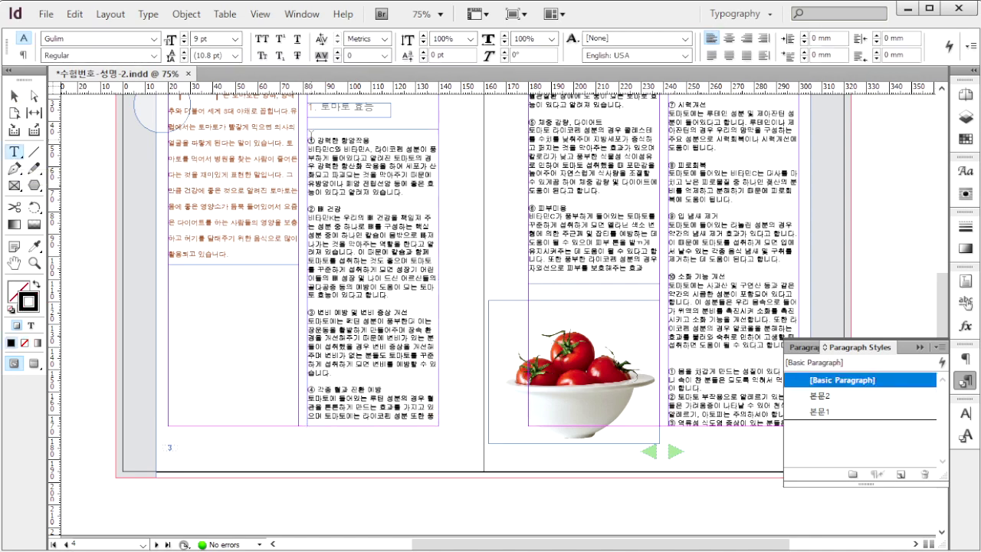
pyautogui.hotkey('ctrl', 'a')
pyautogui.click(841, 379)
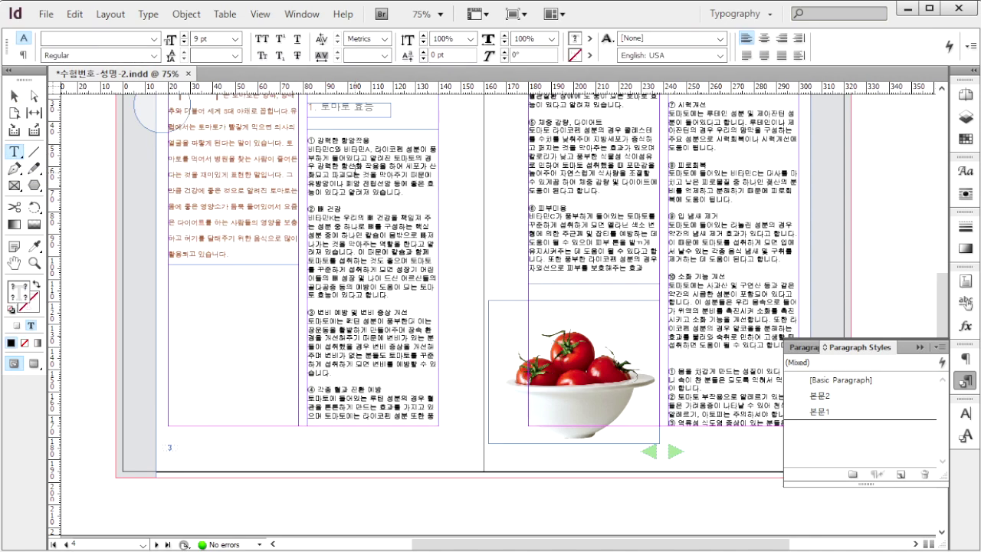
pyautogui.scroll(-10, 367, 433)
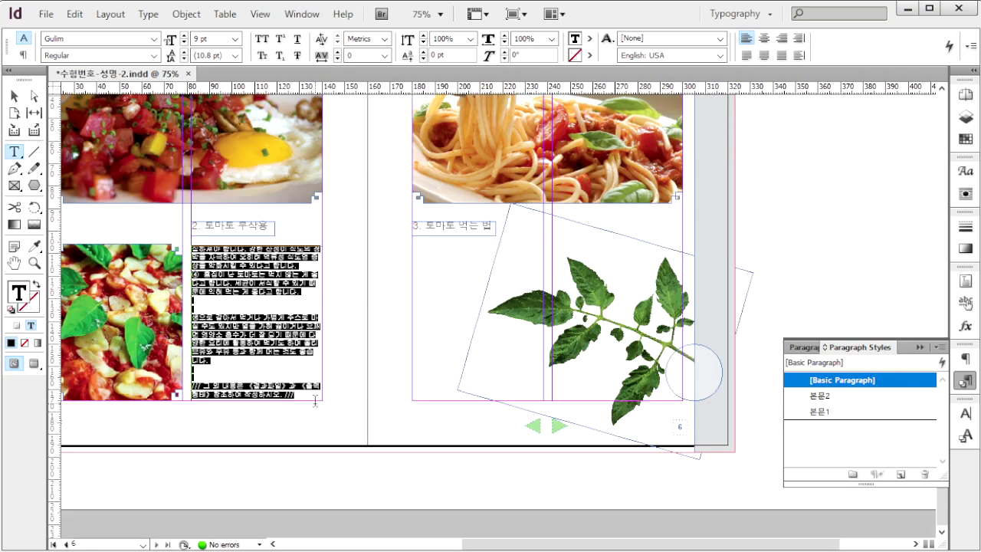
pyautogui.click(866, 398)
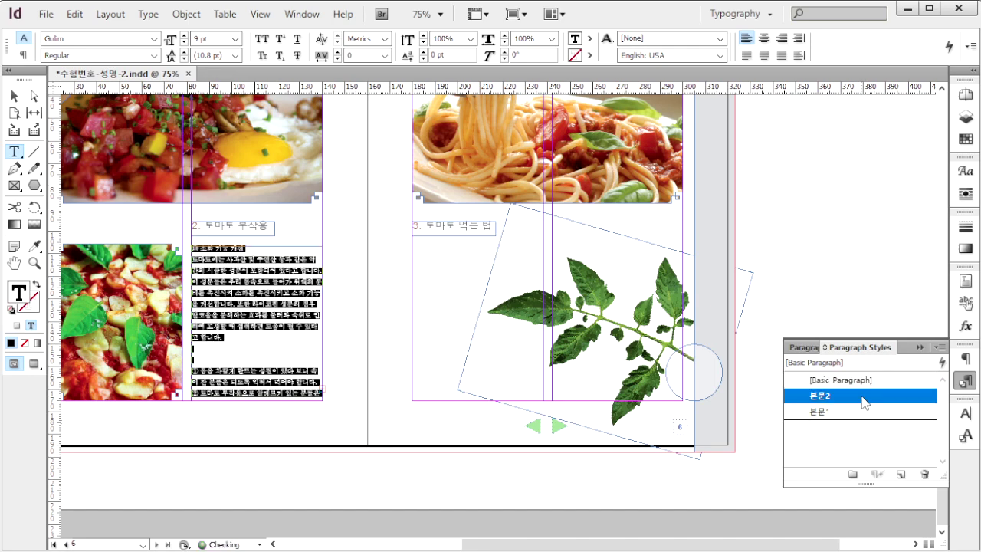
pyautogui.click(268, 342)
pyautogui.scroll(10, 268, 343)
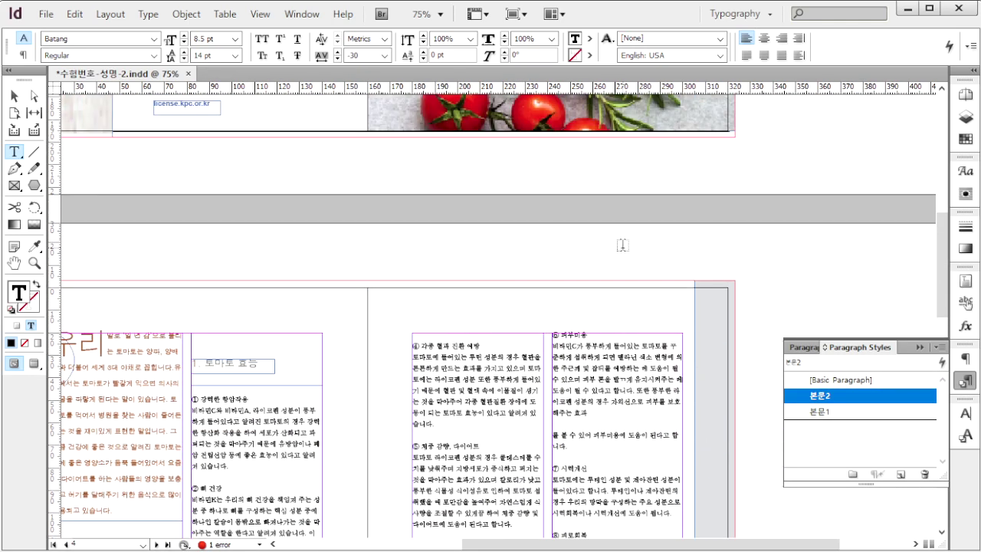
pyautogui.scroll(10, 622, 246)
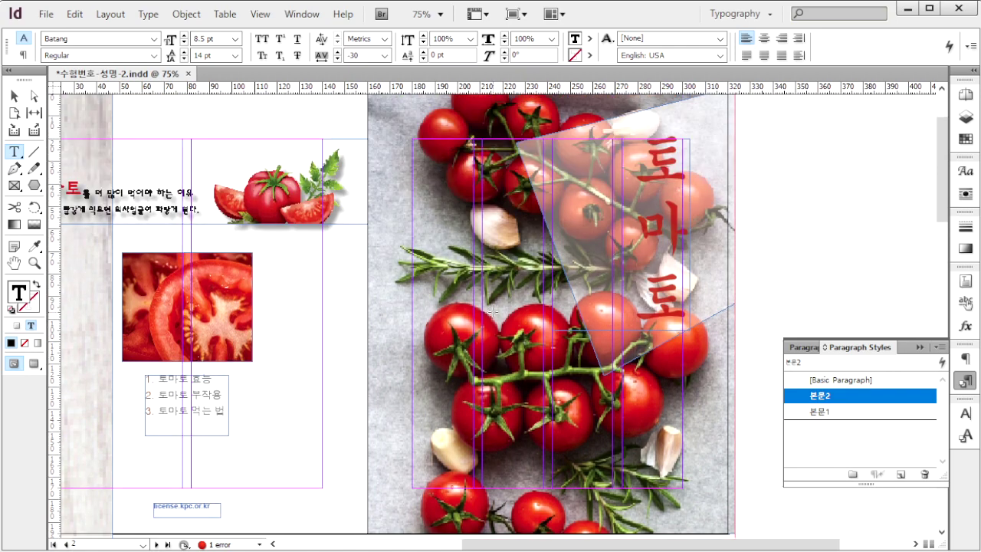
# Step: Select the large tomato background photo on page 2 and override all master page items on spread 1-2
pyautogui.click(492, 310)
pyautogui.click(14, 113)
pyautogui.click(14, 96)
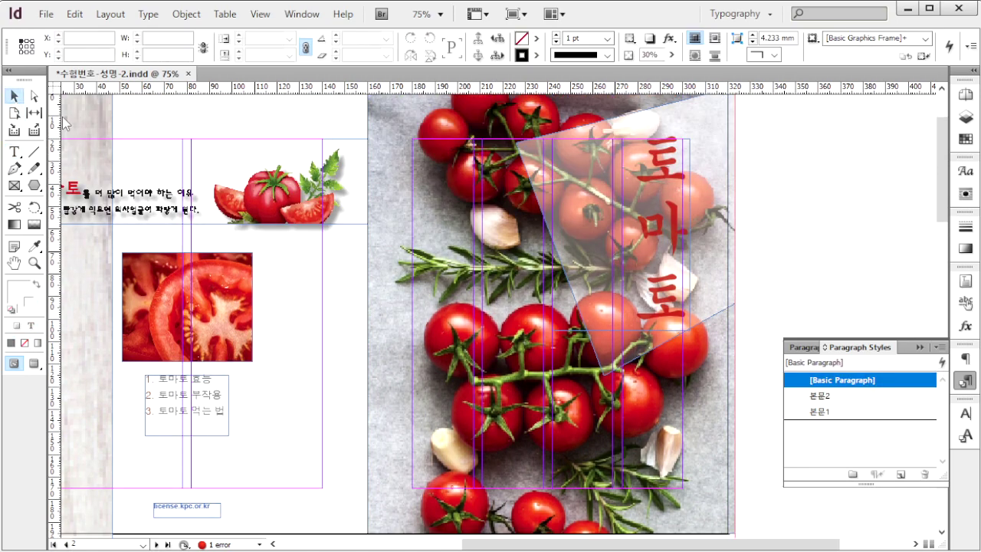
pyautogui.scroll(-2, 532, 387)
pyautogui.click(531, 387)
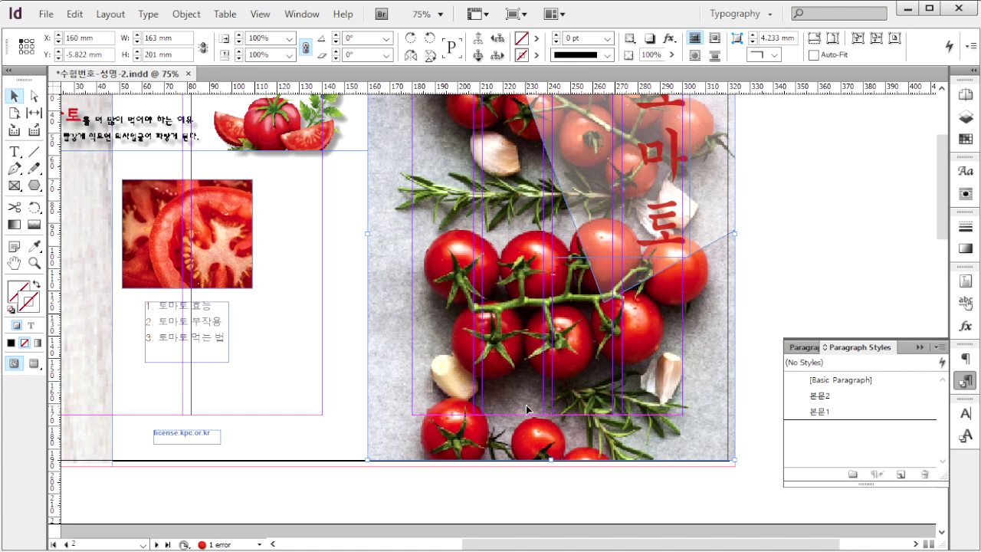
pyautogui.scroll(1, 623, 422)
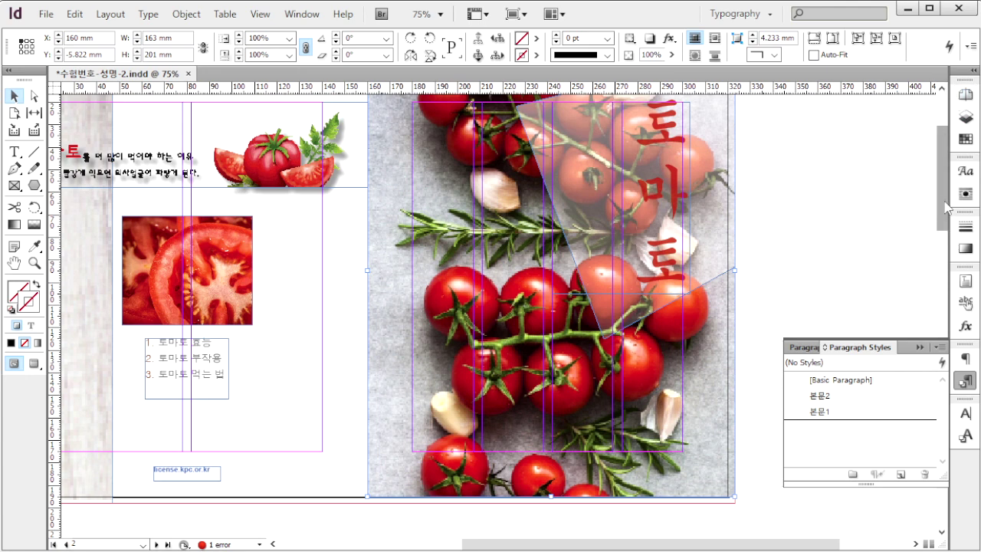
pyautogui.press('F12')
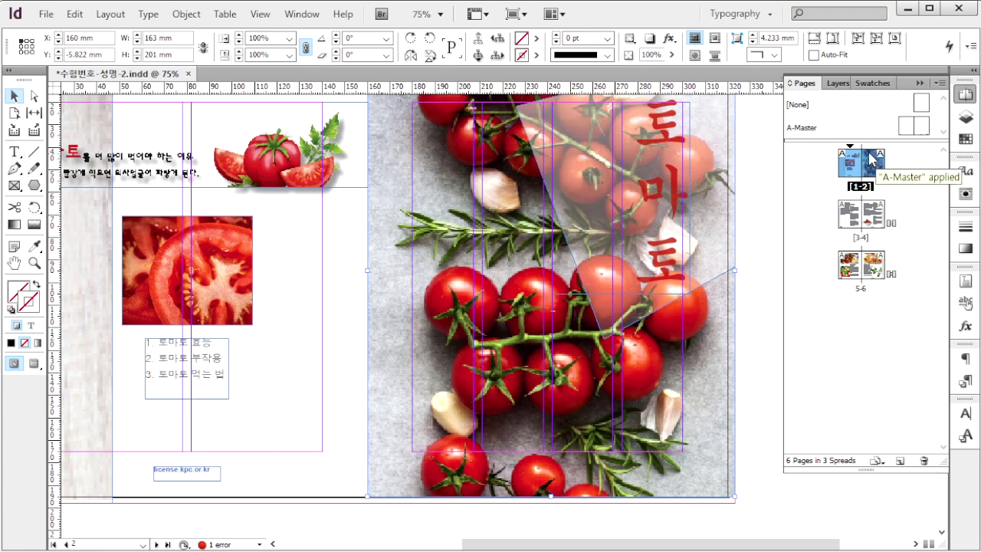
pyautogui.moveTo(812, 85); pyautogui.dragTo(537, 94)
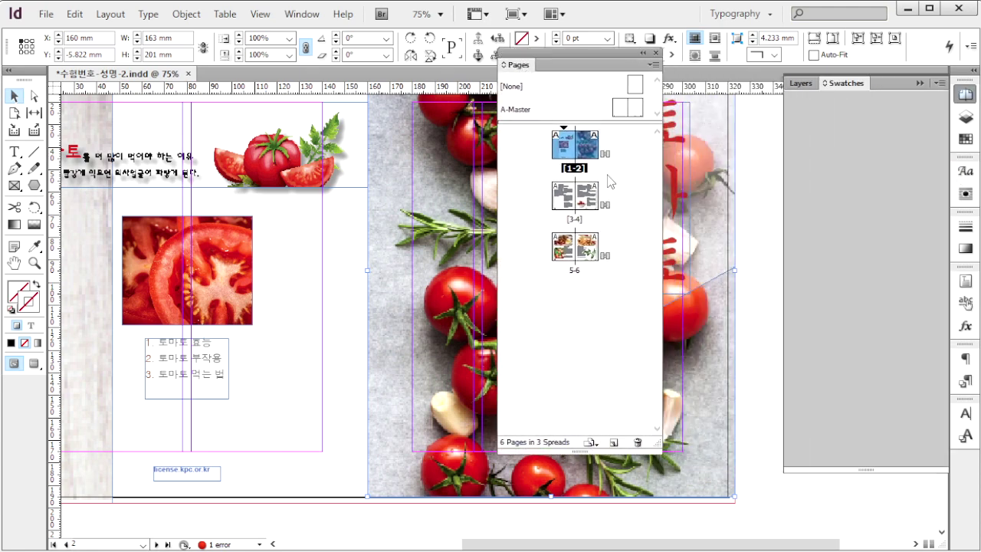
pyautogui.rightClick(586, 140)
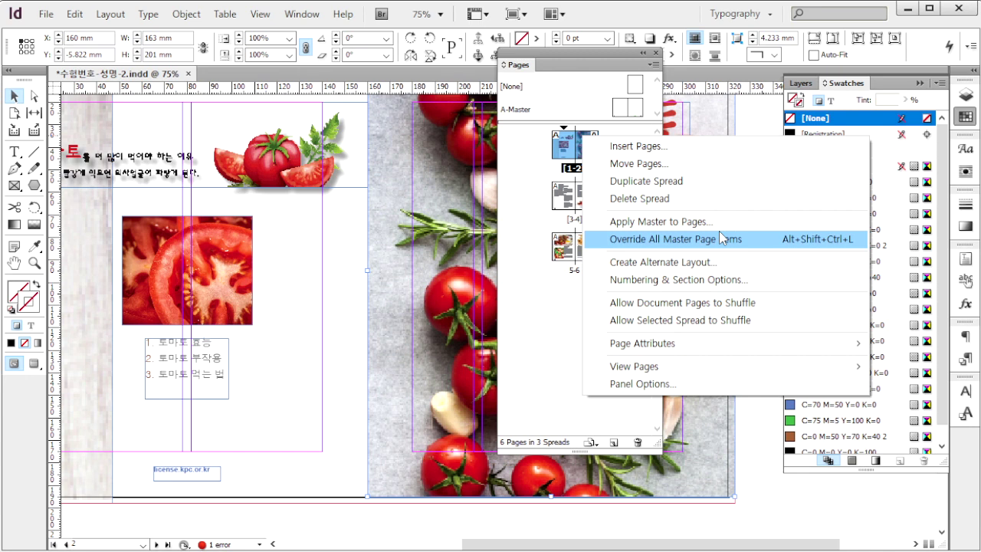
pyautogui.click(741, 244)
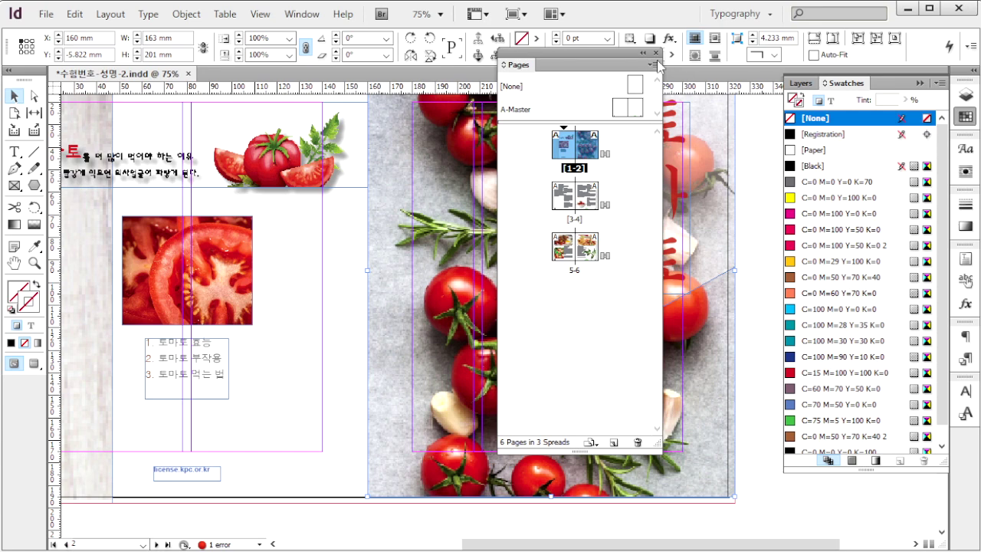
# Step: Send the selected tomato background photo on page 2 to the back of the stacking order
pyautogui.moveTo(609, 52); pyautogui.dragTo(828, 47)
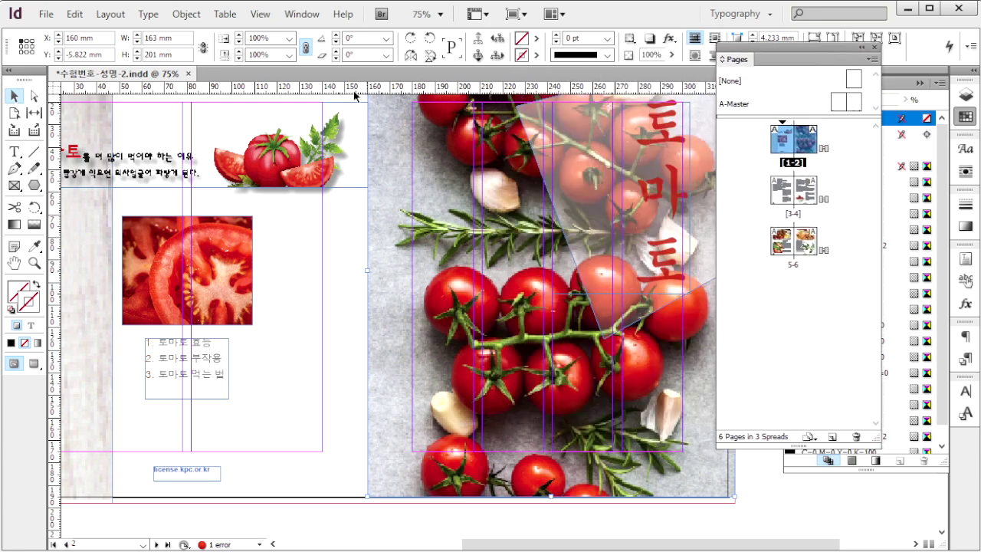
pyautogui.click(186, 14)
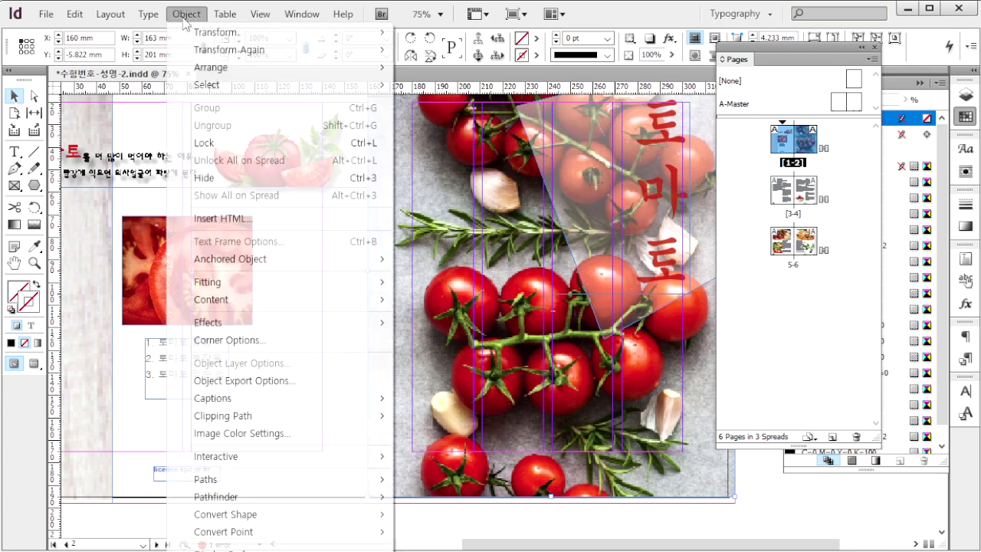
pyautogui.moveTo(223, 71)
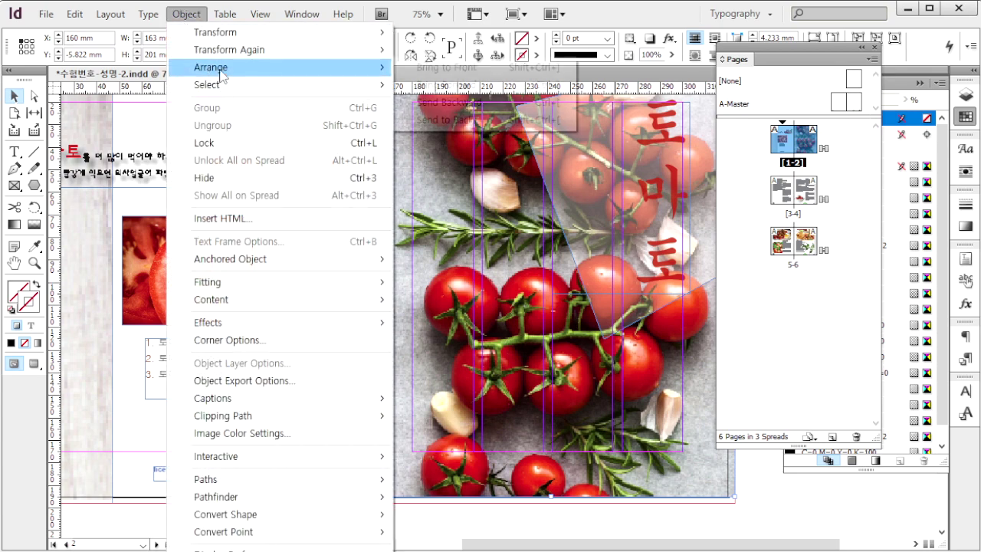
pyautogui.click(485, 120)
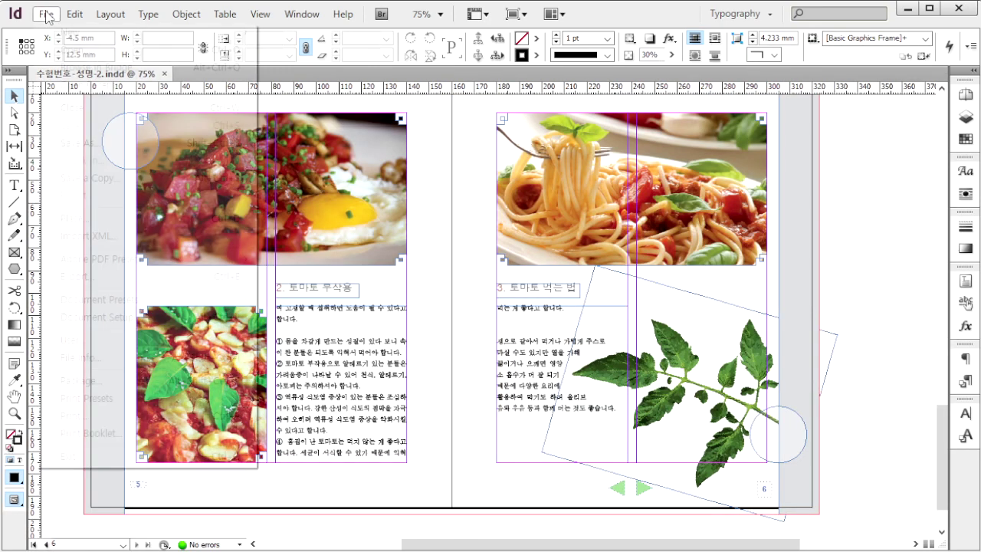
# Step: Start exporting the booklet as an EPUB file named 수험번호-성명-2
pyautogui.click(46, 14)
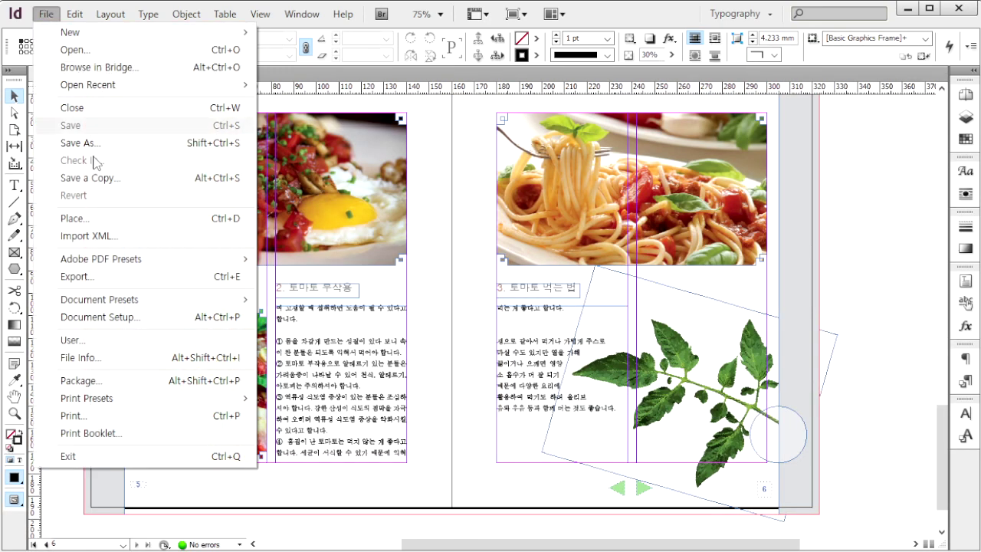
pyautogui.click(115, 279)
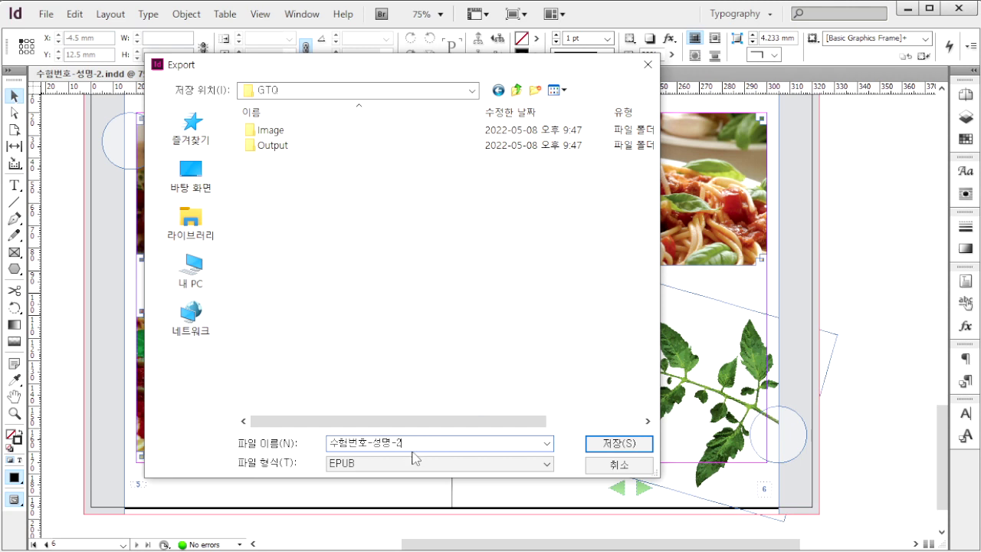
pyautogui.click(412, 463)
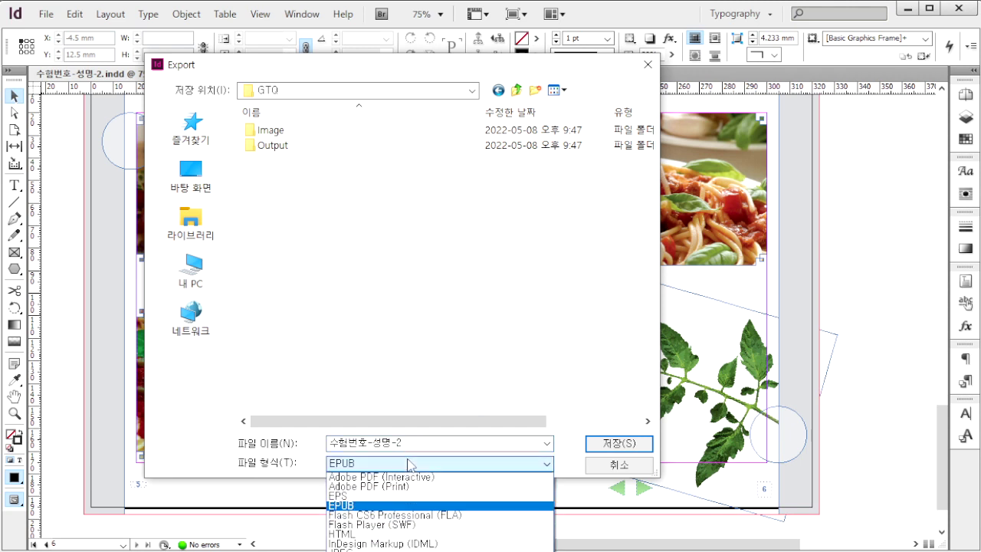
pyautogui.click(408, 464)
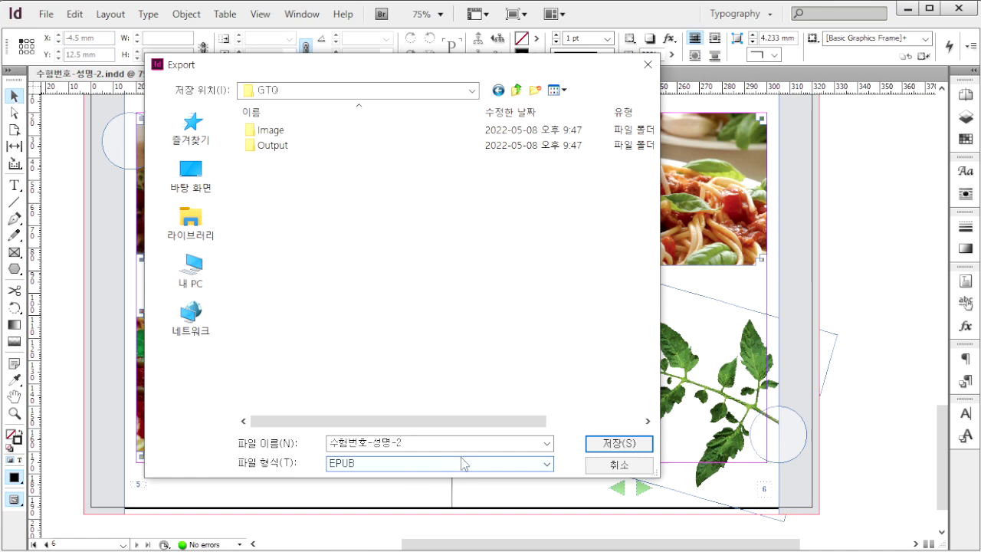
pyautogui.click(619, 447)
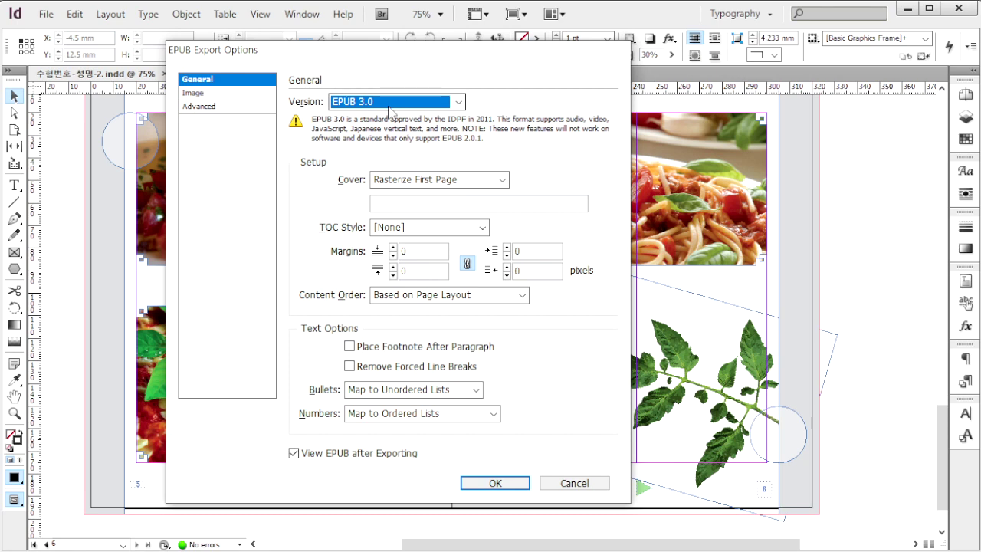
# Step: Export with version EPUB 3.0 and the cover set to Rasterize First Page
pyautogui.click(380, 105)
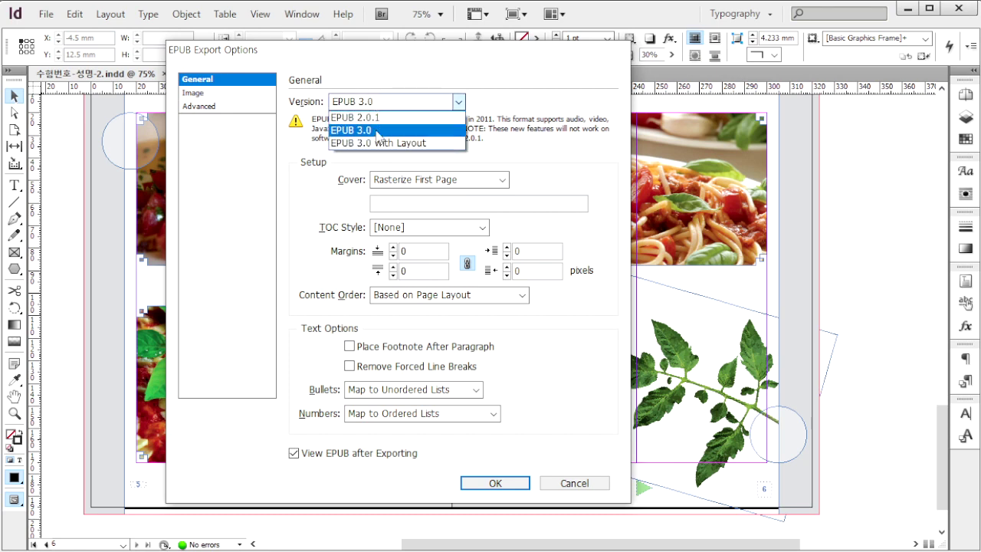
pyautogui.click(378, 132)
pyautogui.click(463, 180)
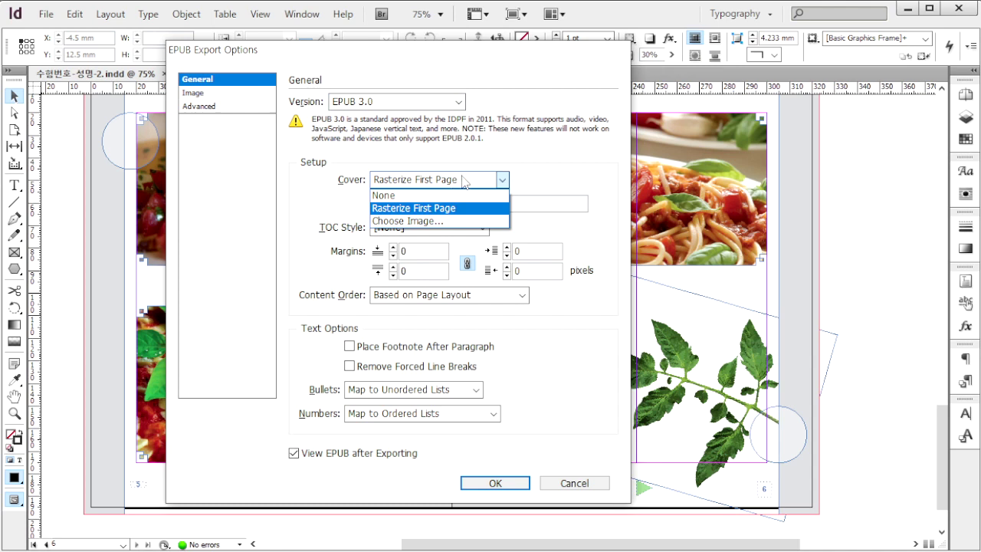
pyautogui.click(449, 210)
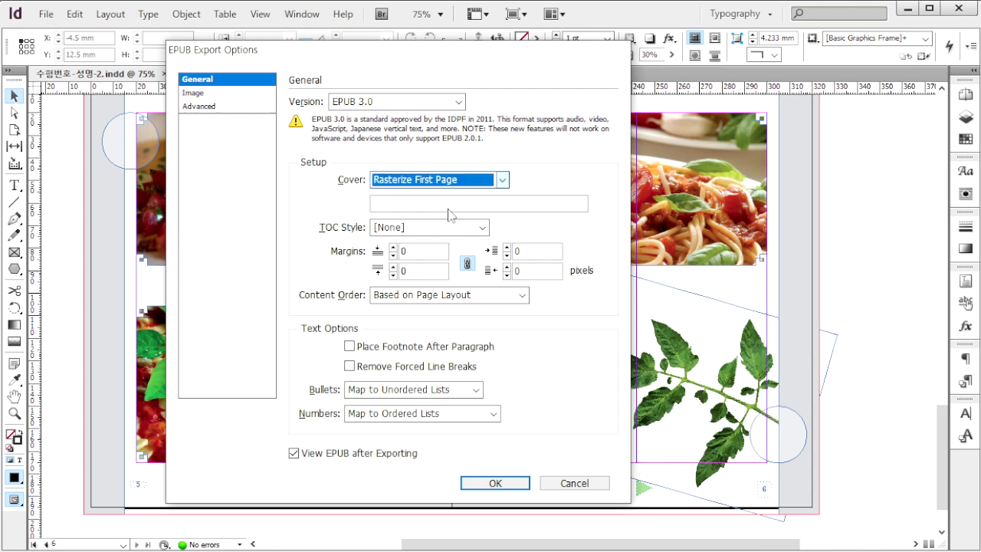
pyautogui.click(495, 483)
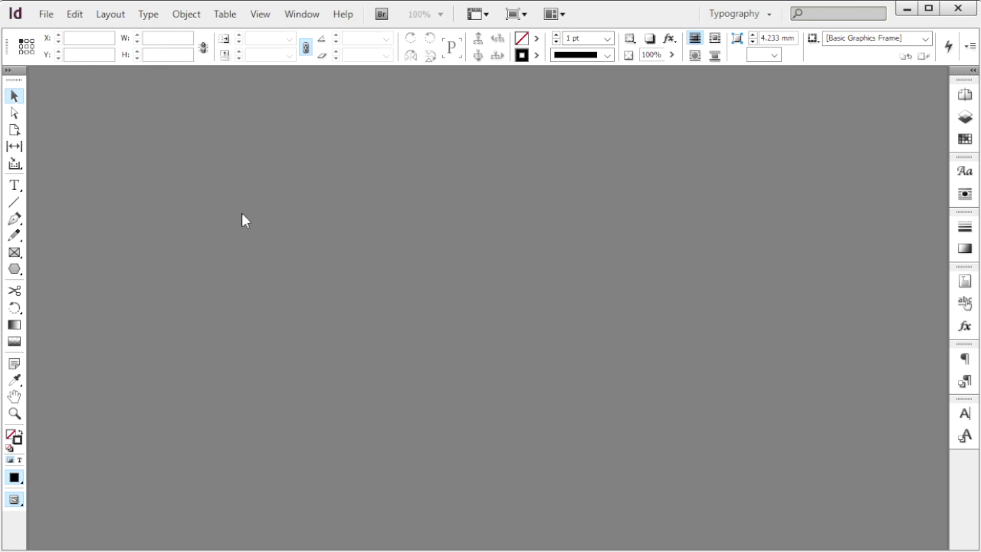
# Step: Set up a new print document with 2 pages, 210 mm wide and 280 mm high
pyautogui.click(46, 14)
pyautogui.moveTo(62, 35)
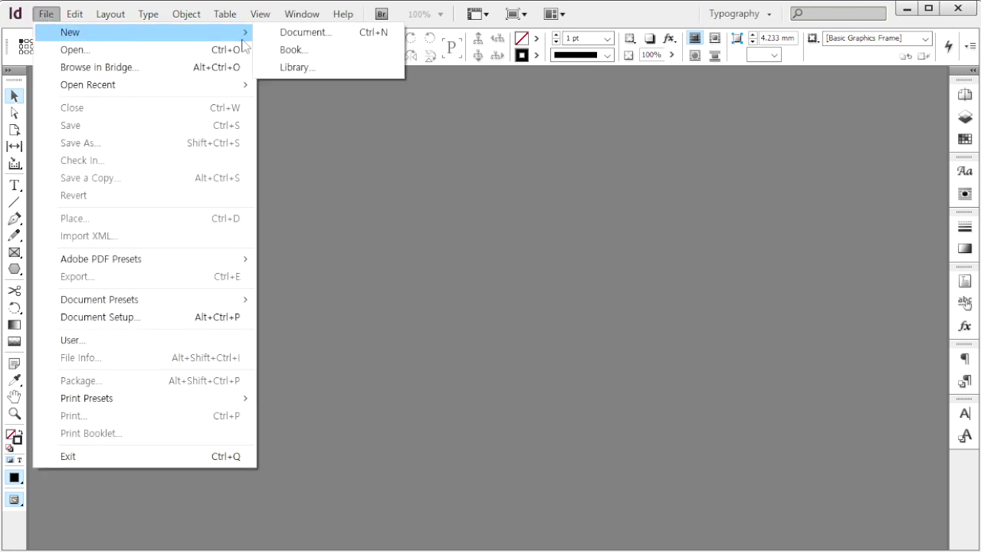
pyautogui.click(287, 39)
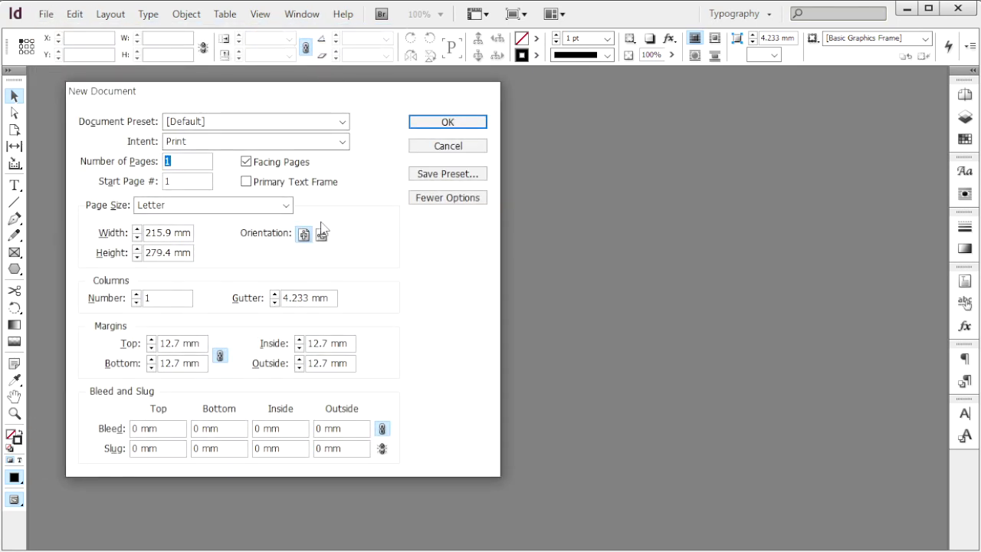
pyautogui.write('2')
pyautogui.press('Tab')
pyautogui.press('Tab')
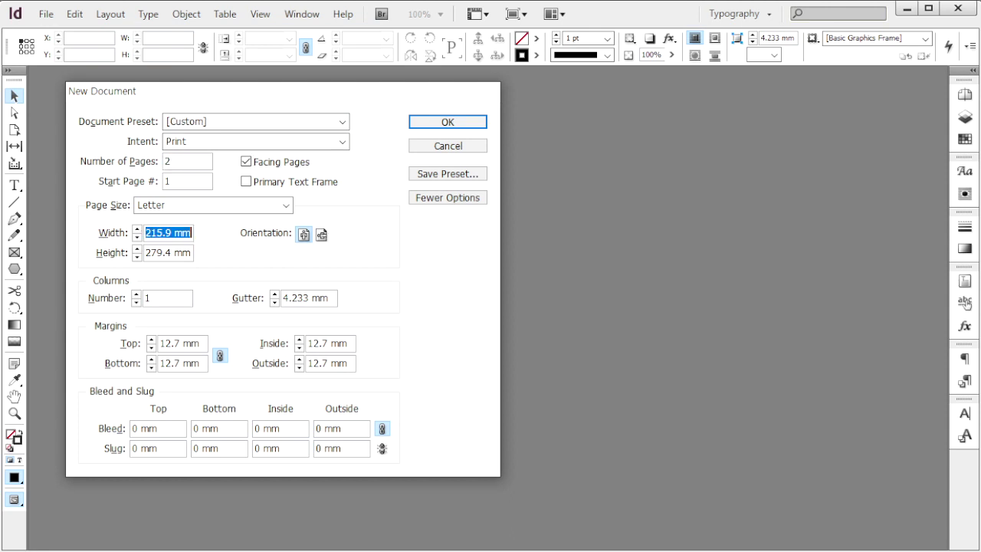
pyautogui.write('210')
pyautogui.press('Tab')
pyautogui.write('2')
pyautogui.press('Tab')
pyautogui.press('Tab')
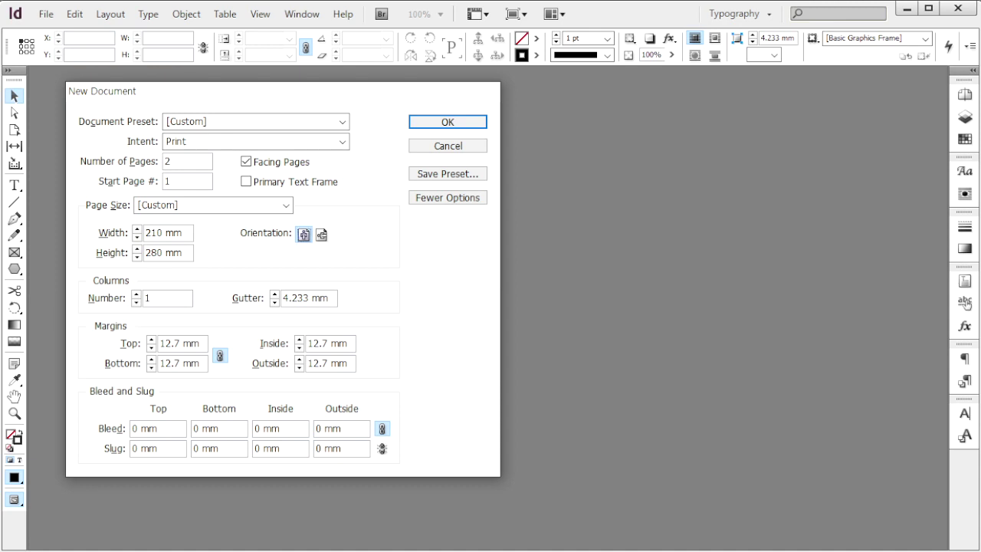
# Step: Give the new document 3 columns with a 5 mm gutter and 10 mm margins on all sides
pyautogui.press('Tab')
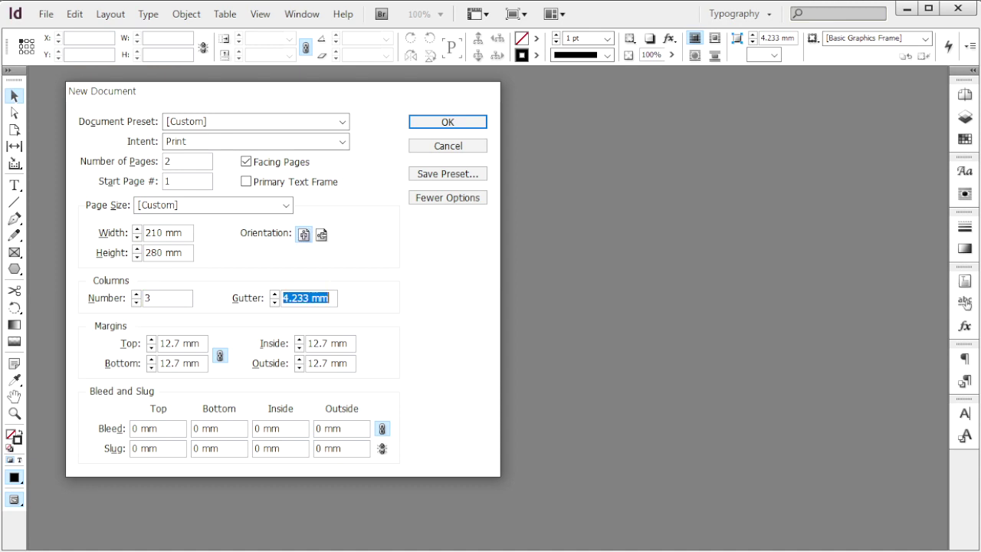
pyautogui.write('5')
pyautogui.press('Tab')
pyautogui.write('10')
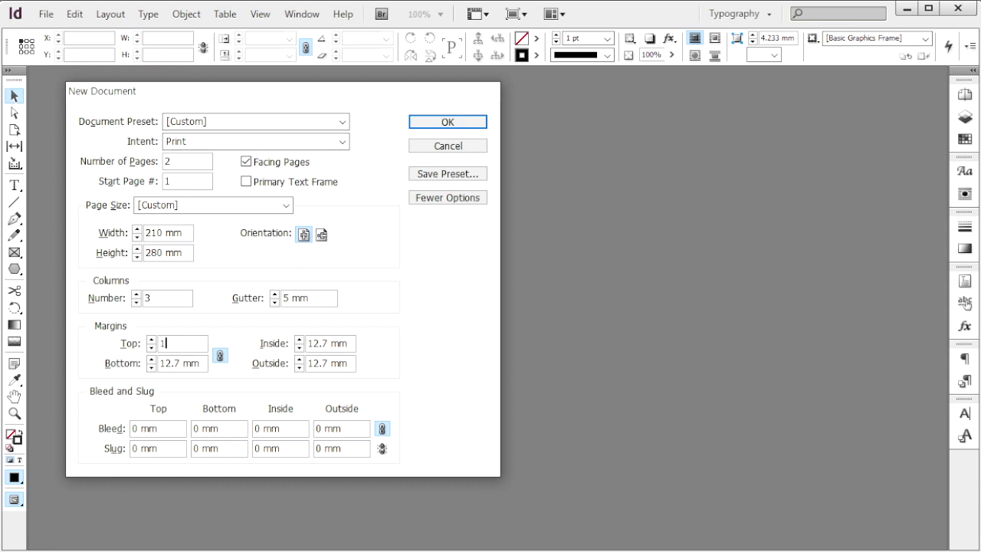
pyautogui.press('Tab')
pyautogui.press('Tab')
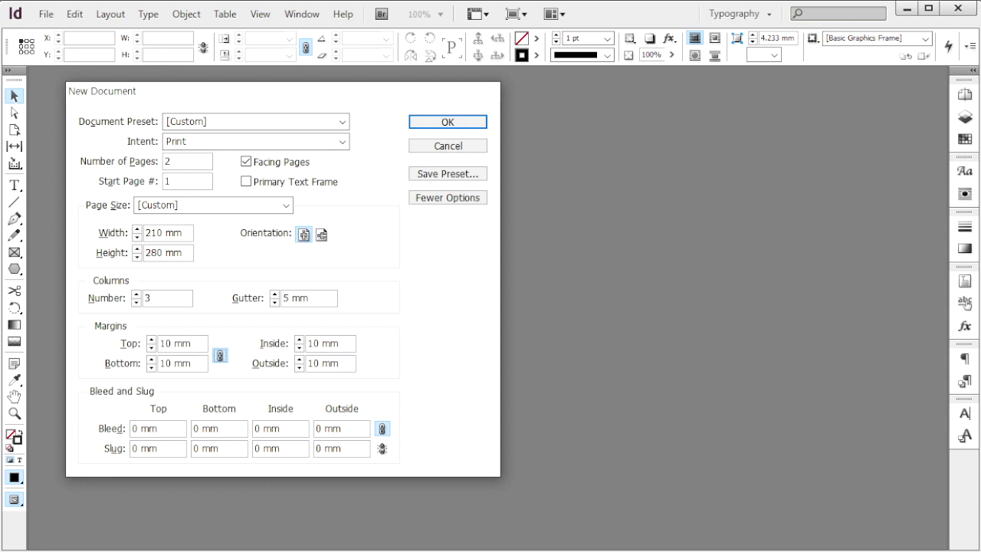
# Step: Create the document with a 3 mm bleed on all sides and display its page overview
pyautogui.press('Tab')
pyautogui.press('Tab')
pyautogui.press('Tab')
pyautogui.write('3')
pyautogui.press('Tab')
pyautogui.click(457, 122)
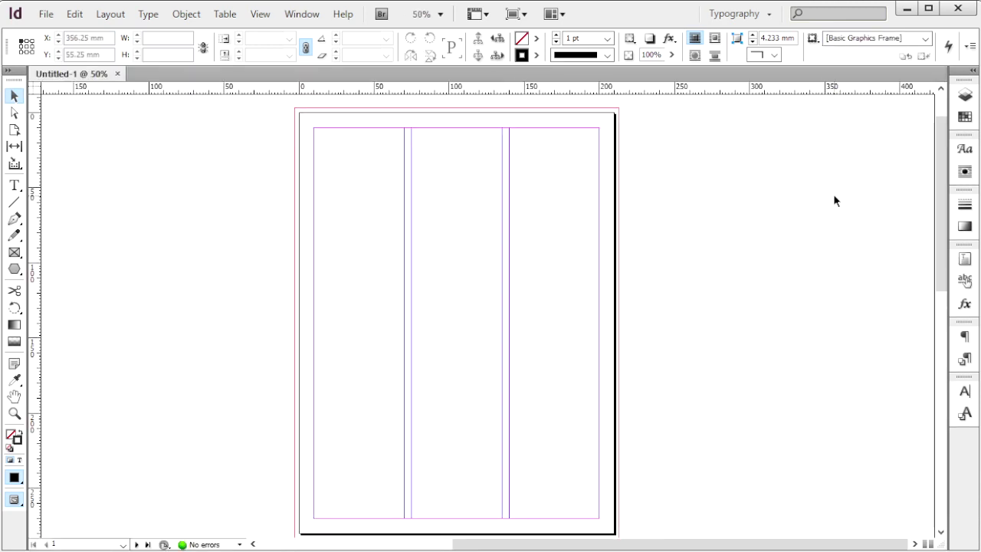
pyautogui.press('F12')
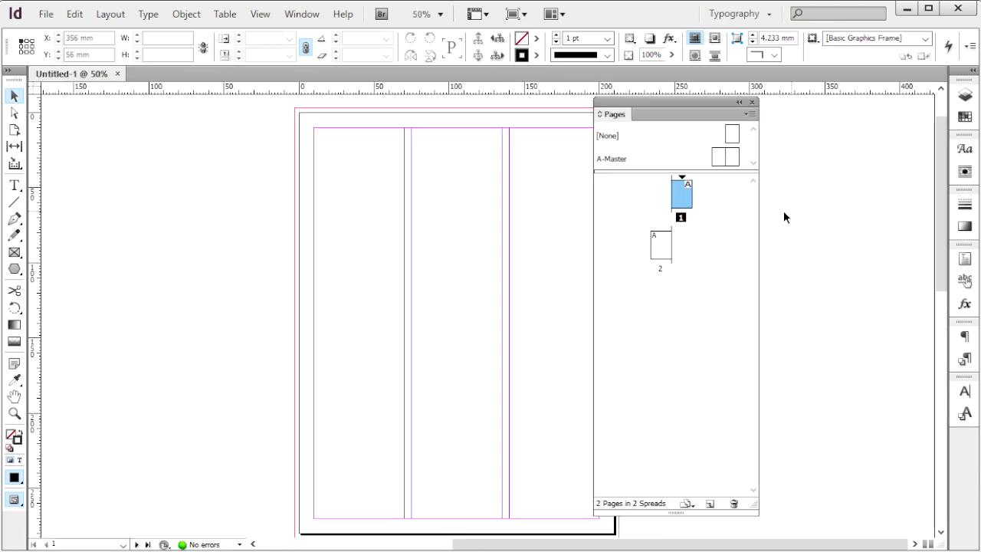
# Step: Turn off document page shuffling and move page 2 beside page 1 to form a two-page spread
pyautogui.click(656, 240)
pyautogui.rightClick(659, 239)
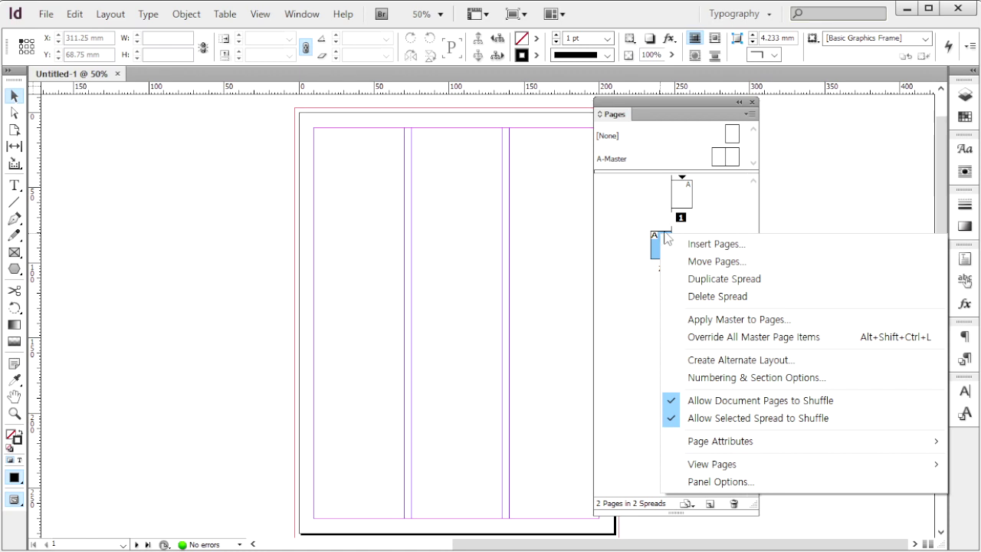
pyautogui.click(716, 400)
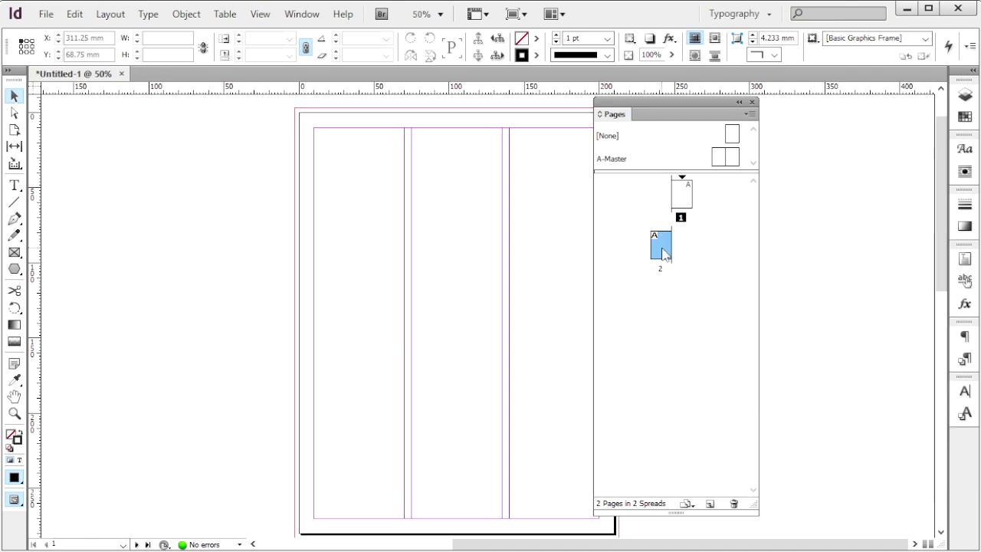
pyautogui.moveTo(661, 256); pyautogui.dragTo(667, 210)
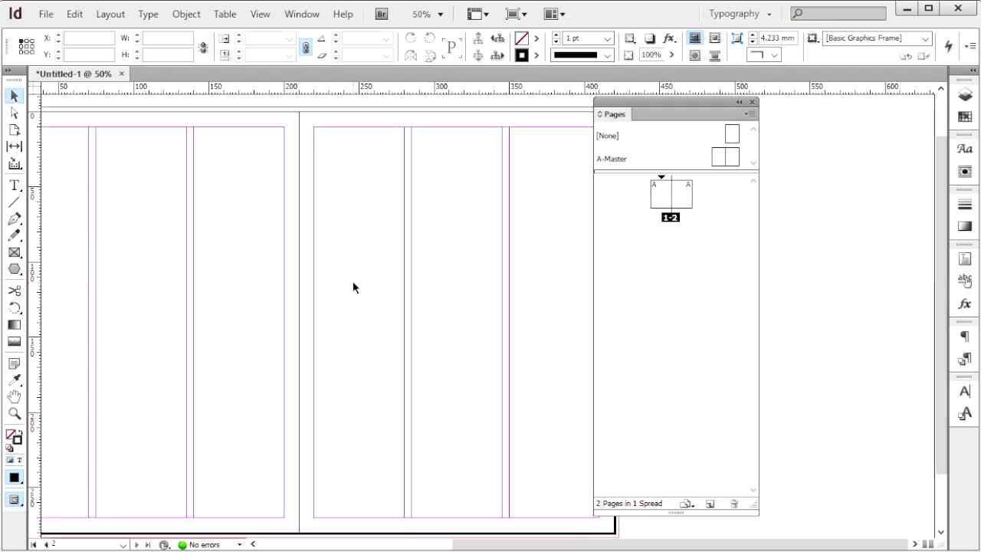
# Step: Save the document as 수험번호-성명-3 in the GTO folder in InDesign CS6 format
pyautogui.click(46, 14)
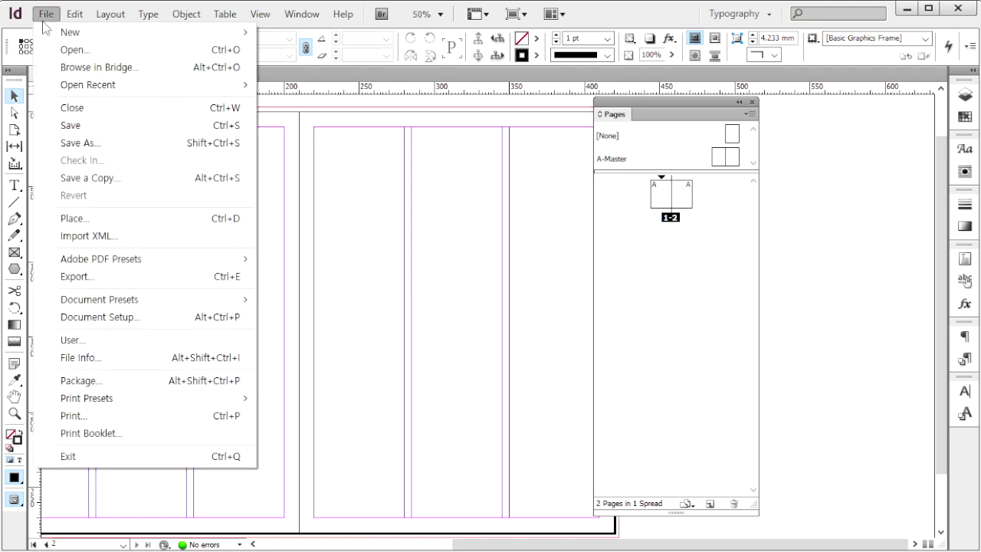
pyautogui.click(94, 132)
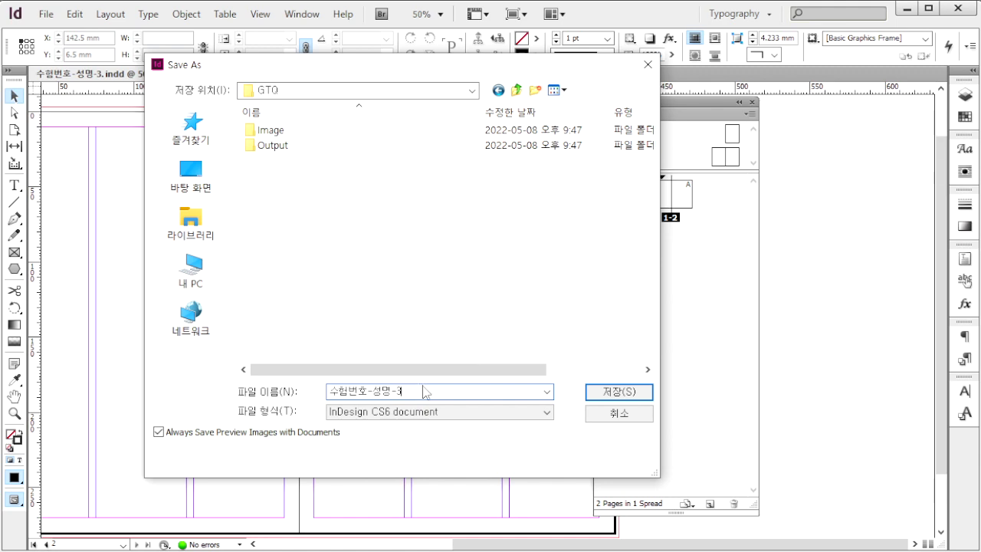
pyautogui.click(623, 392)
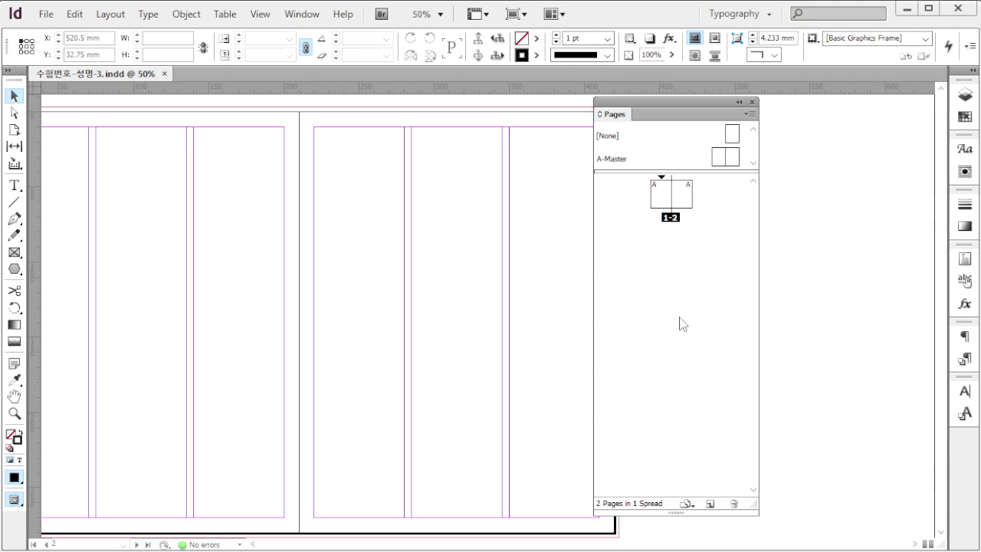
# Step: Create a new two-page master with prefix B, based on no master, at 210 × 280 mm
pyautogui.moveTo(720, 174); pyautogui.dragTo(720, 220)
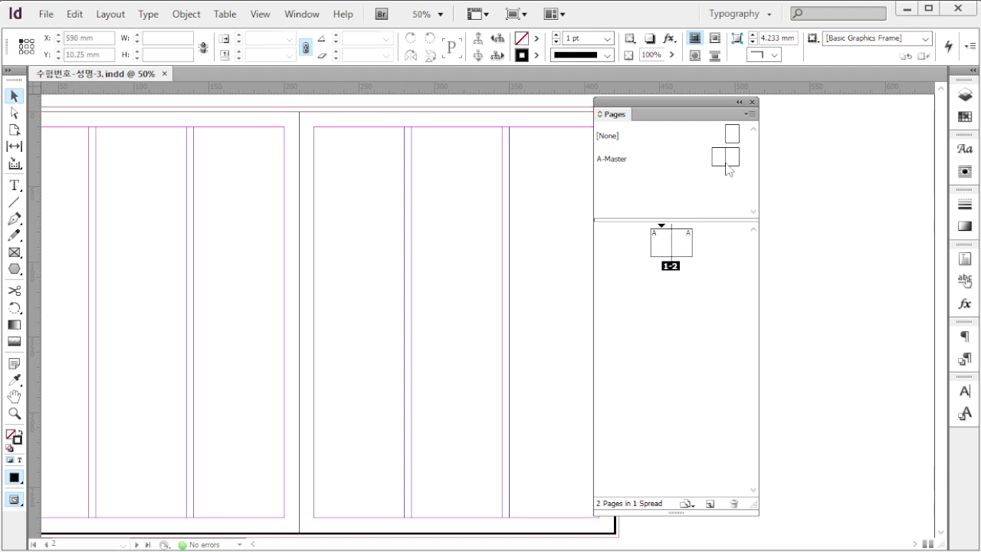
pyautogui.click(749, 115)
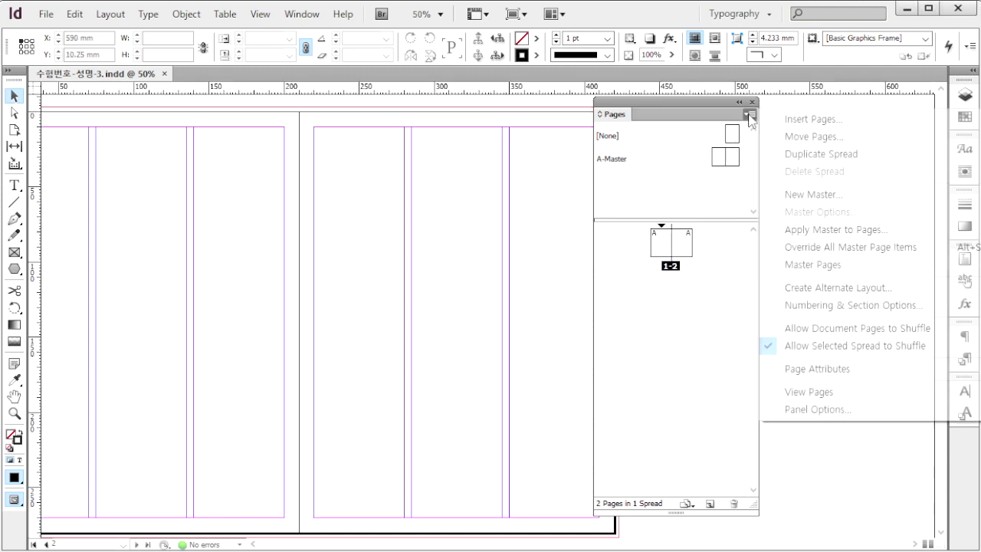
pyautogui.click(799, 195)
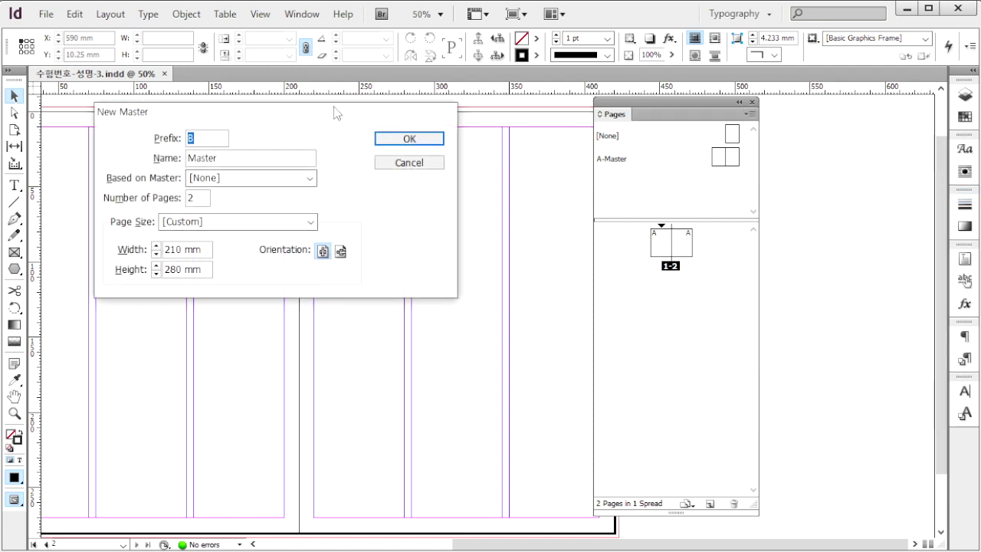
pyautogui.moveTo(333, 116); pyautogui.dragTo(386, 119)
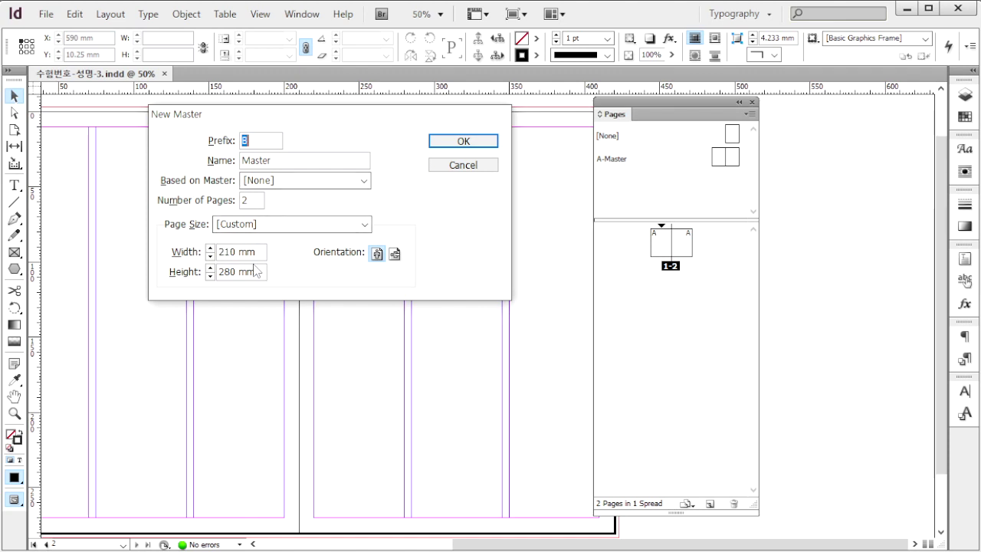
pyautogui.click(491, 141)
# Step: Apply the B-Master pages to both document pages, 1 and 2
pyautogui.click(714, 184)
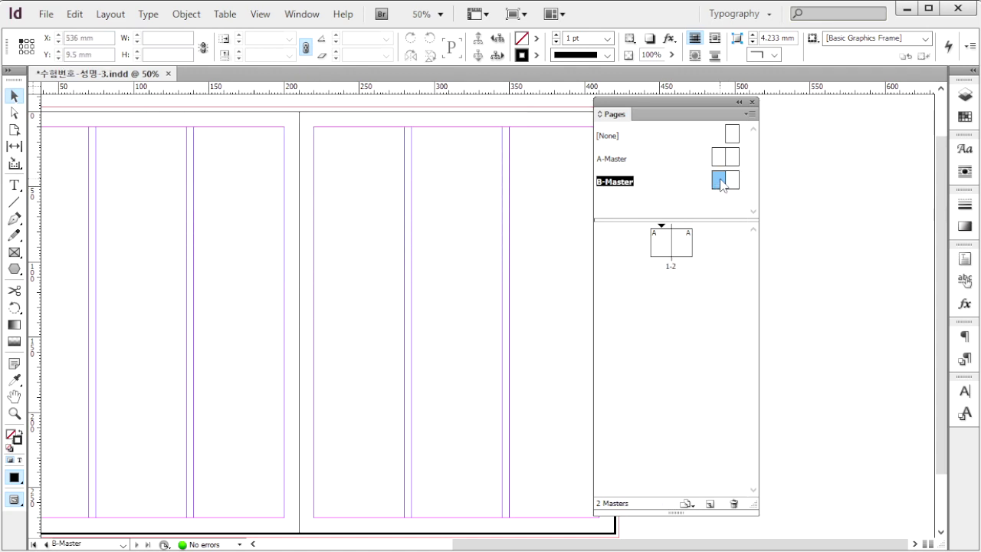
pyautogui.moveTo(716, 184); pyautogui.dragTo(660, 245)
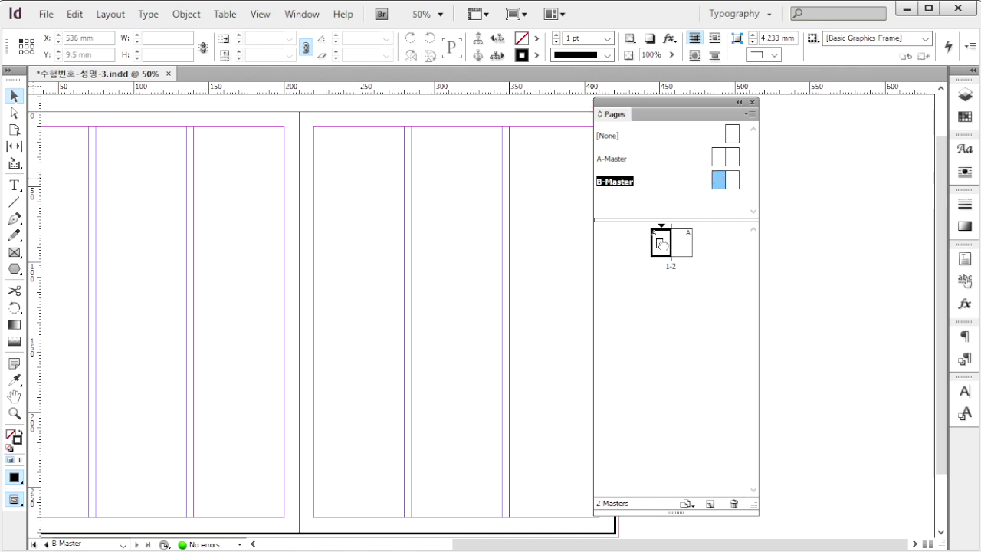
pyautogui.moveTo(660, 246); pyautogui.dragTo(660, 245)
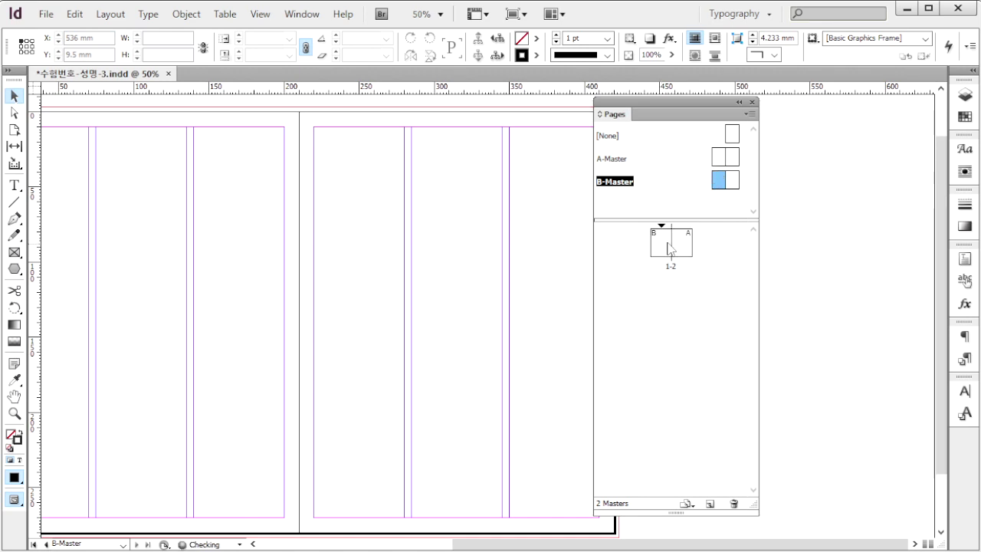
pyautogui.click(733, 181)
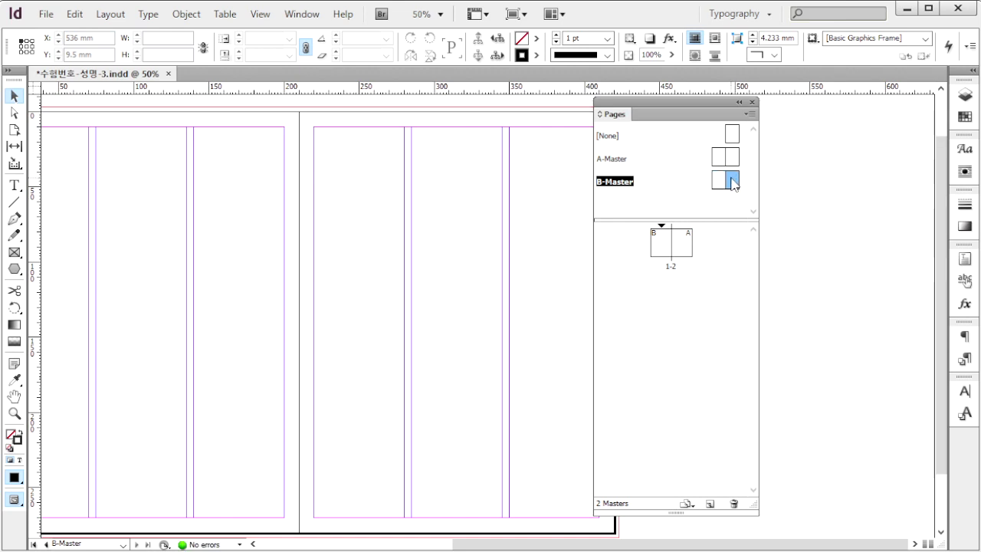
pyautogui.moveTo(733, 181); pyautogui.dragTo(687, 246)
# Step: Open B-Master and draw a text frame about 23.3 × 12.8 mm at the left page's lower-left margin corner
pyautogui.click(720, 183)
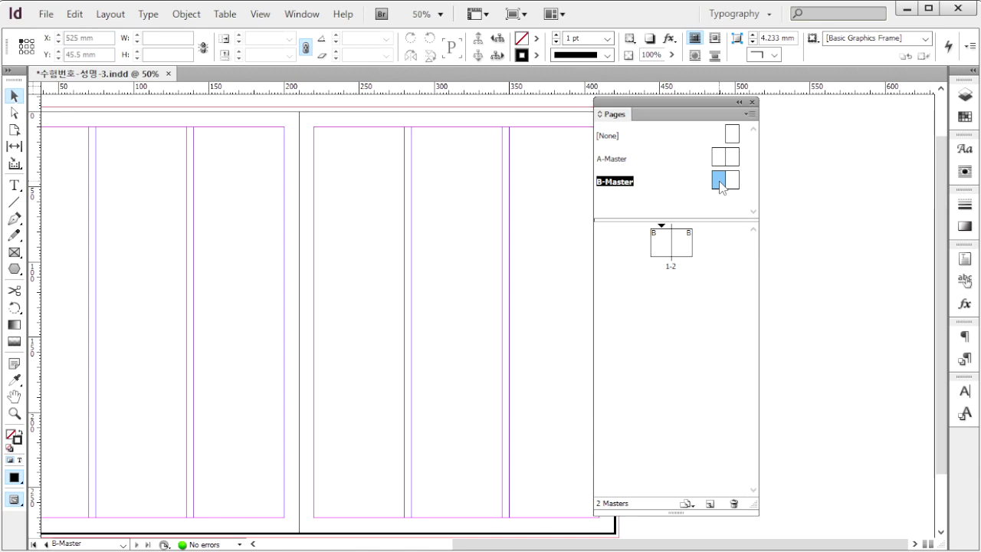
pyautogui.doubleClick(720, 185)
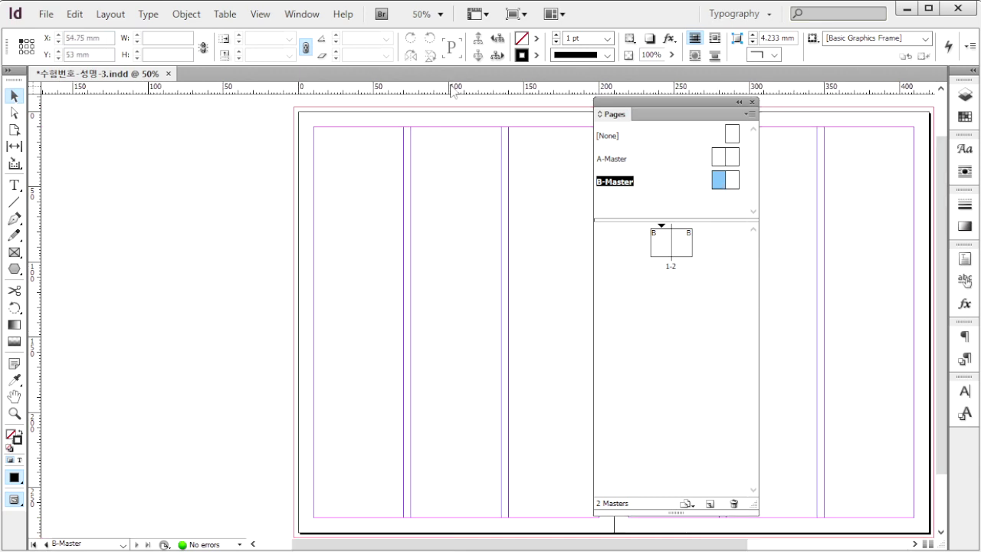
pyautogui.click(441, 13)
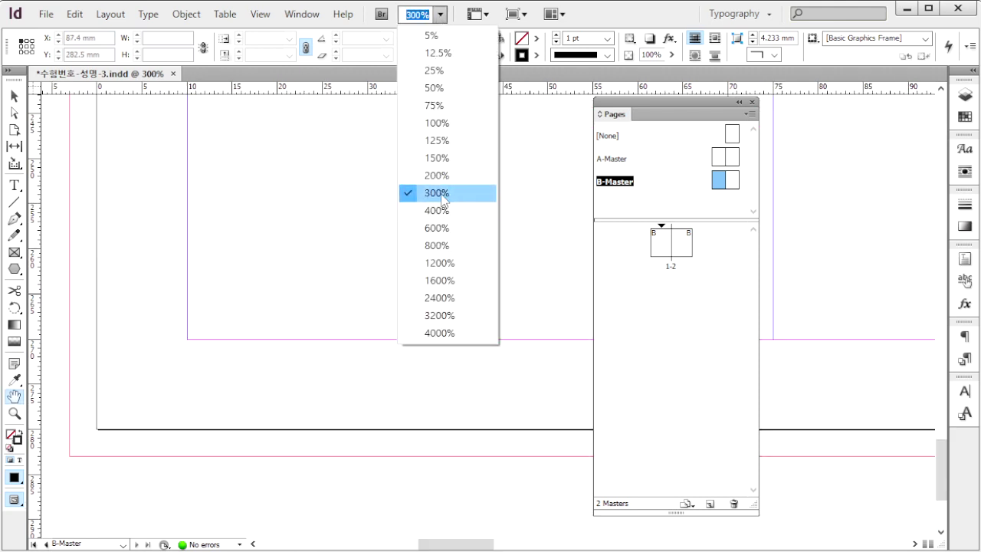
pyautogui.click(162, 282)
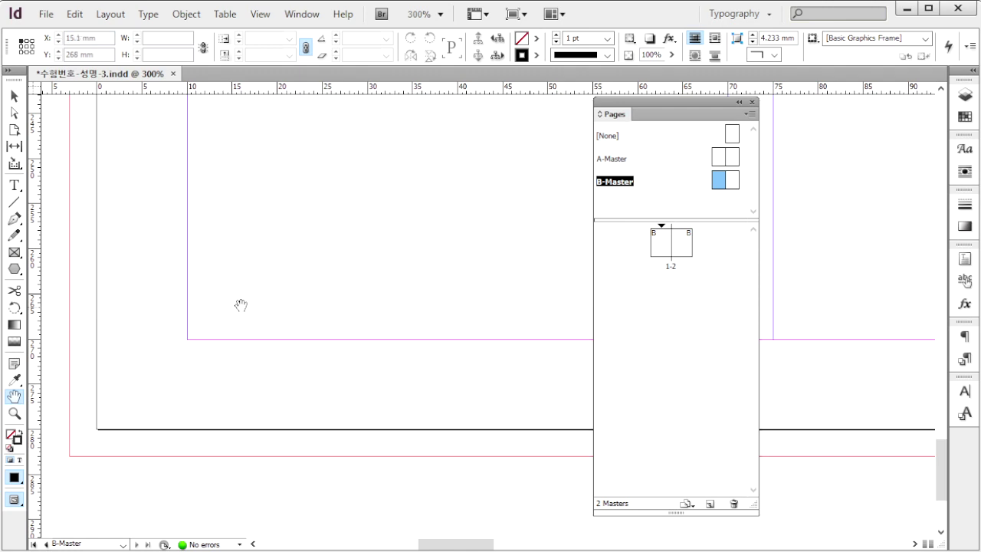
pyautogui.click(14, 185)
pyautogui.moveTo(162, 261); pyautogui.dragTo(372, 377)
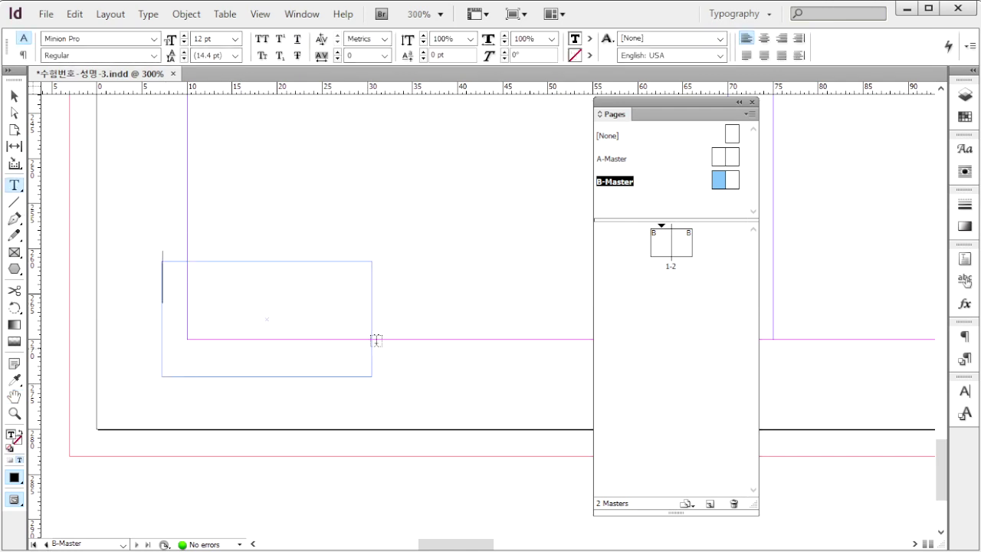
# Step: Insert a Current Page Number marker into the new text frame
pyautogui.click(149, 15)
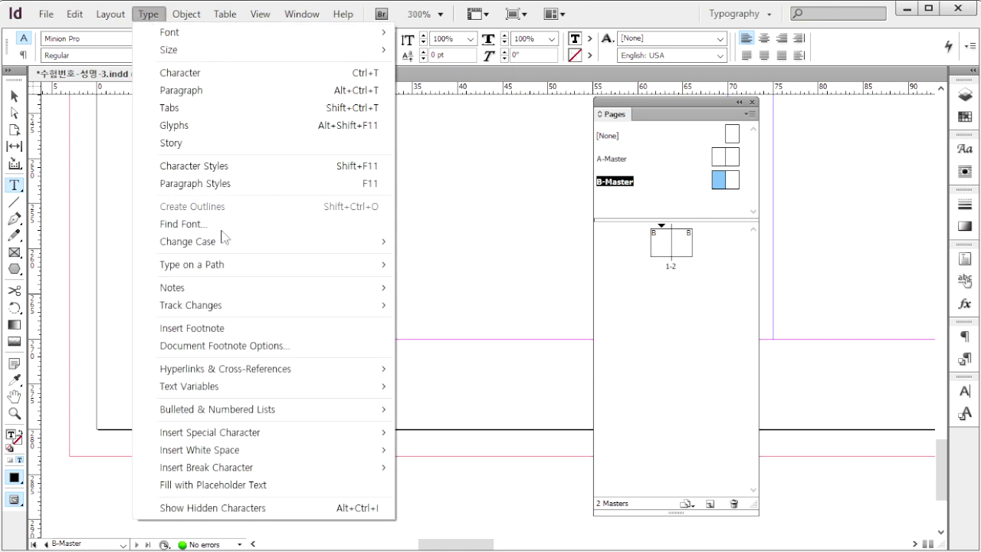
pyautogui.moveTo(230, 432)
pyautogui.moveTo(440, 450)
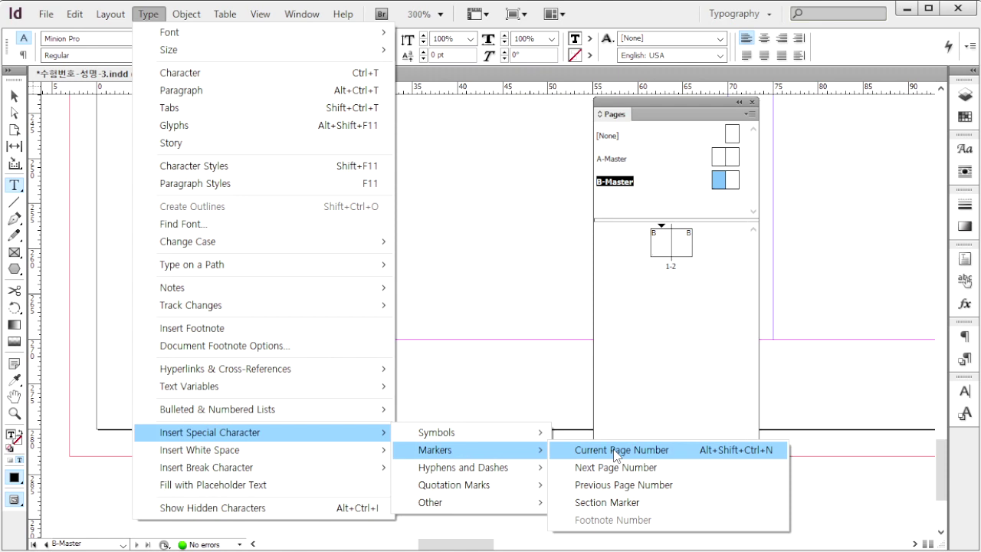
pyautogui.click(616, 453)
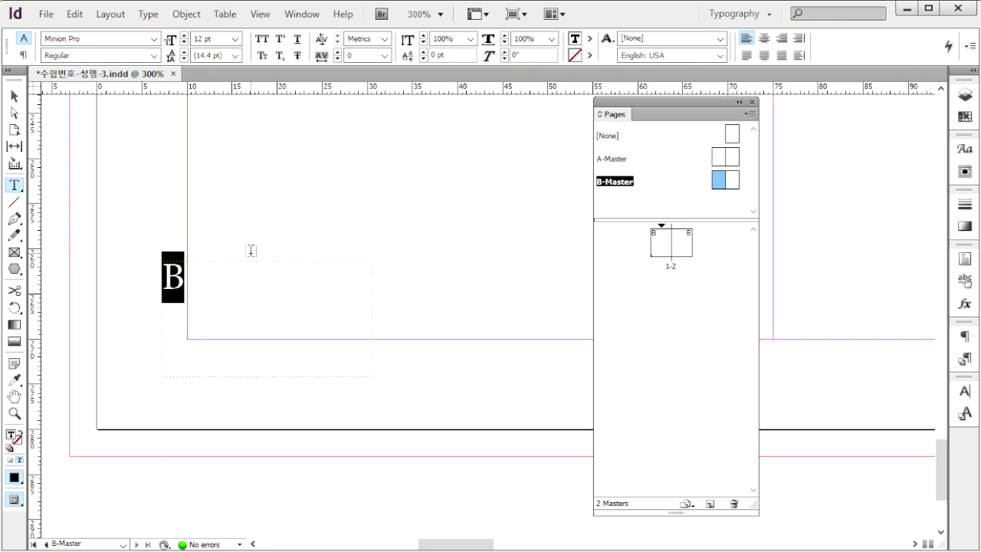
# Step: Format the page number marker in Arial Bold at 40 pt
pyautogui.click(154, 39)
pyautogui.click(154, 38)
pyautogui.click(154, 55)
pyautogui.click(84, 161)
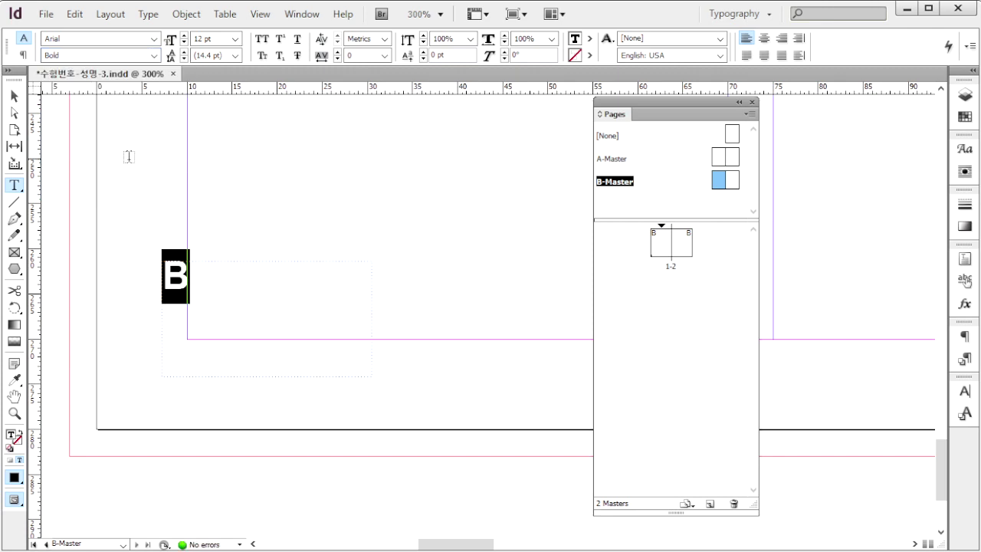
pyautogui.click(215, 38)
pyautogui.write('40')
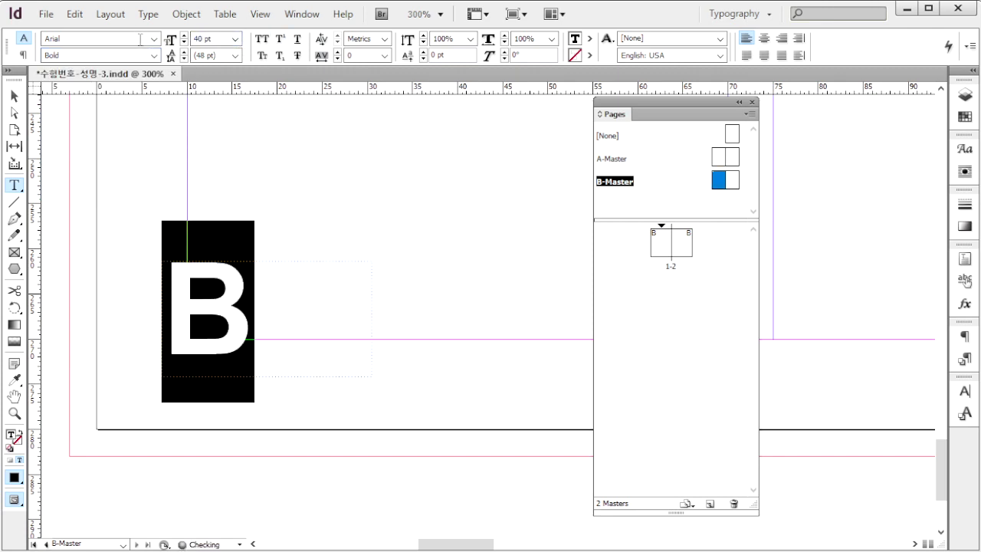
pyautogui.press('Return')
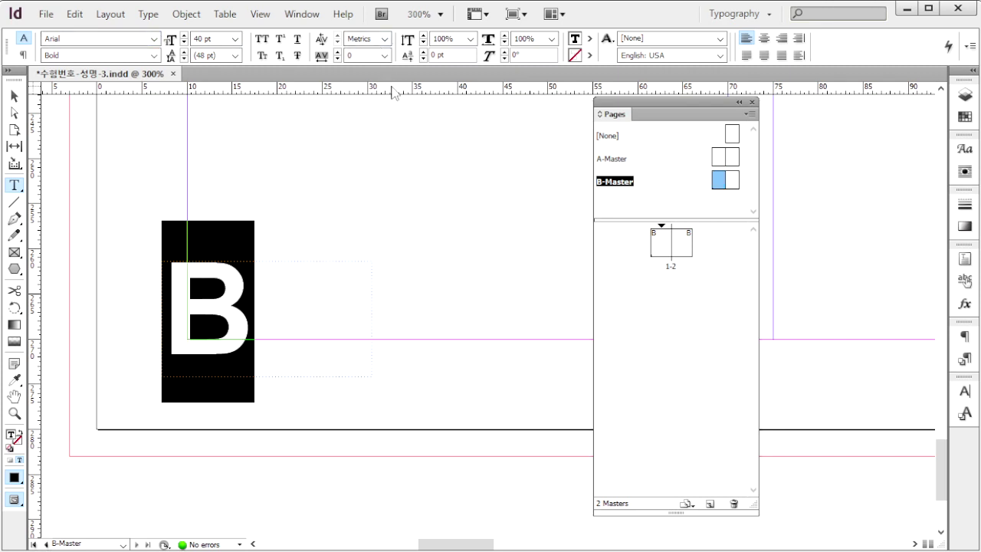
# Step: Color the page number marker green with C 70, M 0, Y 100, K 0
pyautogui.press('F6')
pyautogui.moveTo(786, 376); pyautogui.dragTo(453, 135)
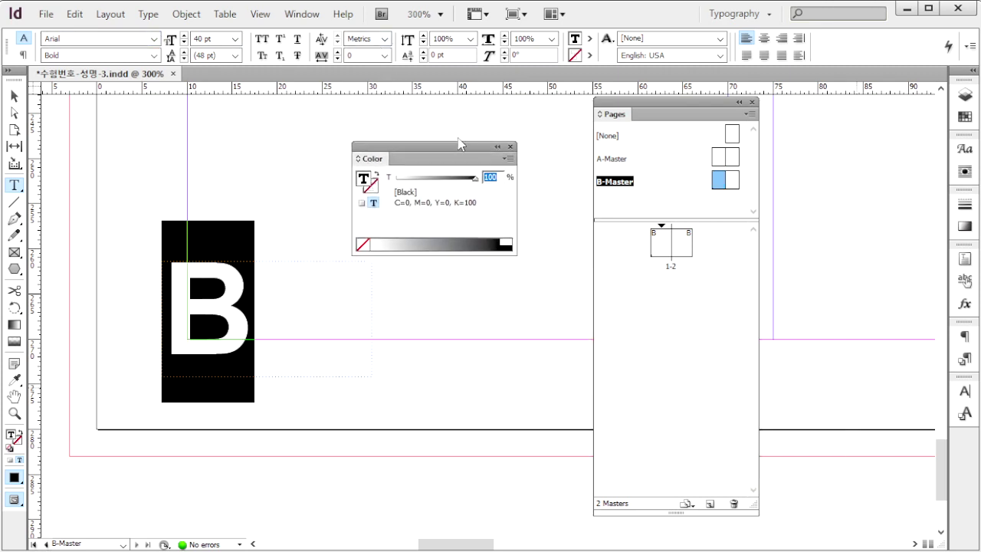
pyautogui.click(506, 145)
pyautogui.click(552, 191)
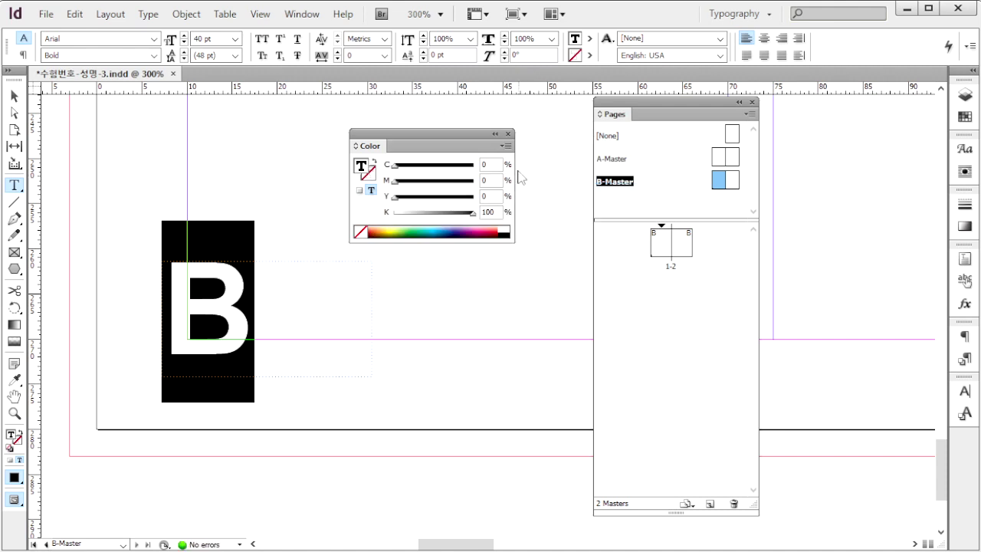
pyautogui.click(486, 164)
pyautogui.write('70')
pyautogui.press('Tab')
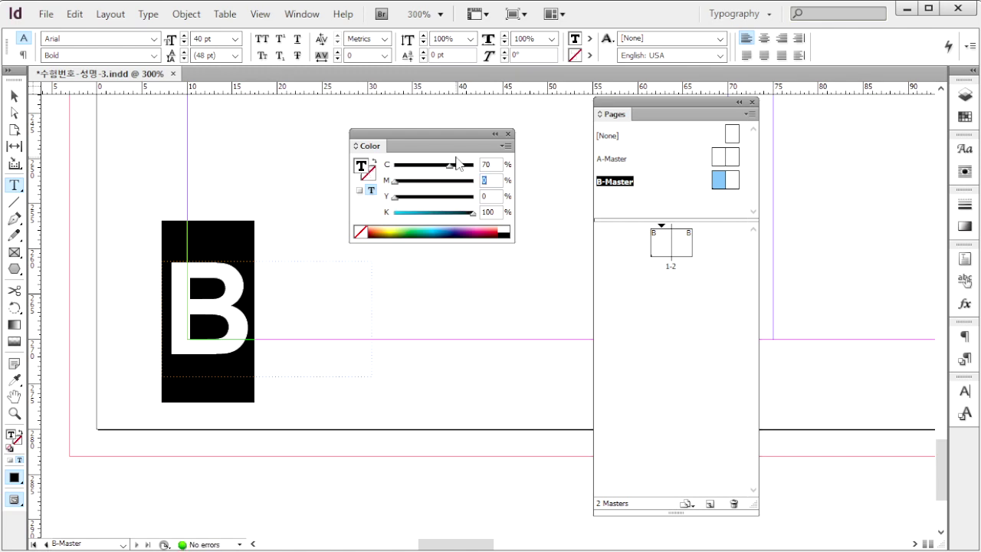
pyautogui.write('100')
pyautogui.press('Tab')
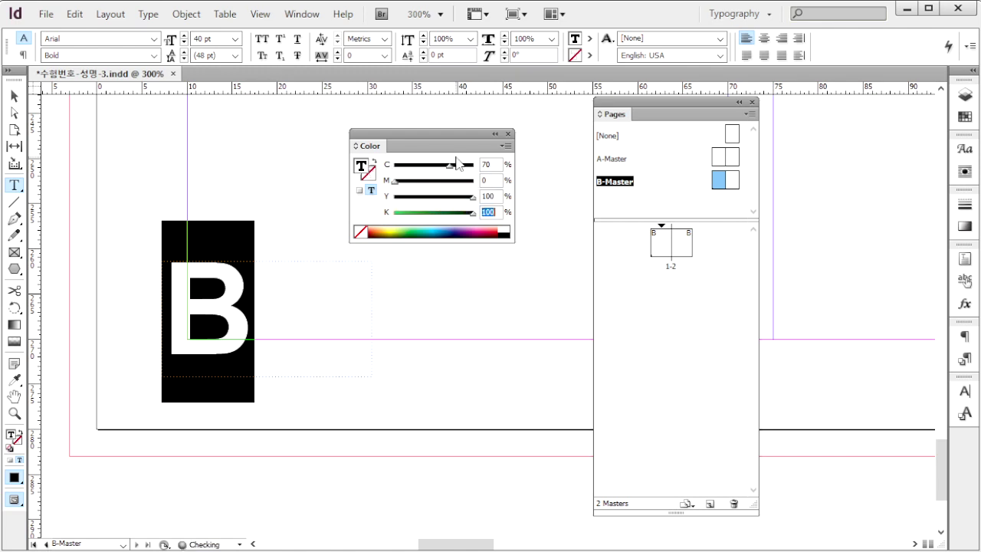
pyautogui.write('0')
pyautogui.press('Escape')
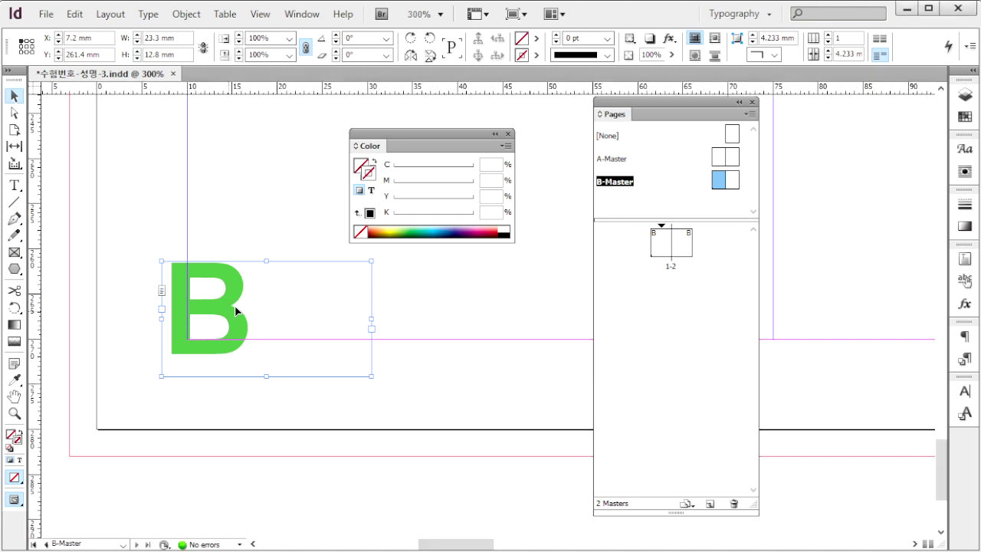
# Step: Move the page number frame to the left margin at X 10 mm, Y 258.5 mm, and set its opacity to 50%
pyautogui.moveTo(229, 294); pyautogui.dragTo(257, 285)
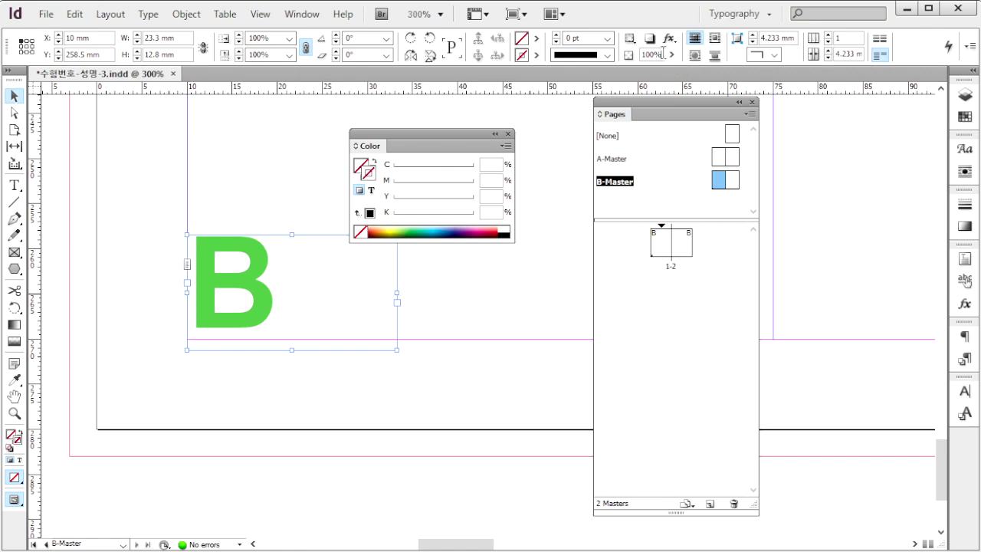
pyautogui.doubleClick(663, 53)
pyautogui.write('50')
pyautogui.press('Return')
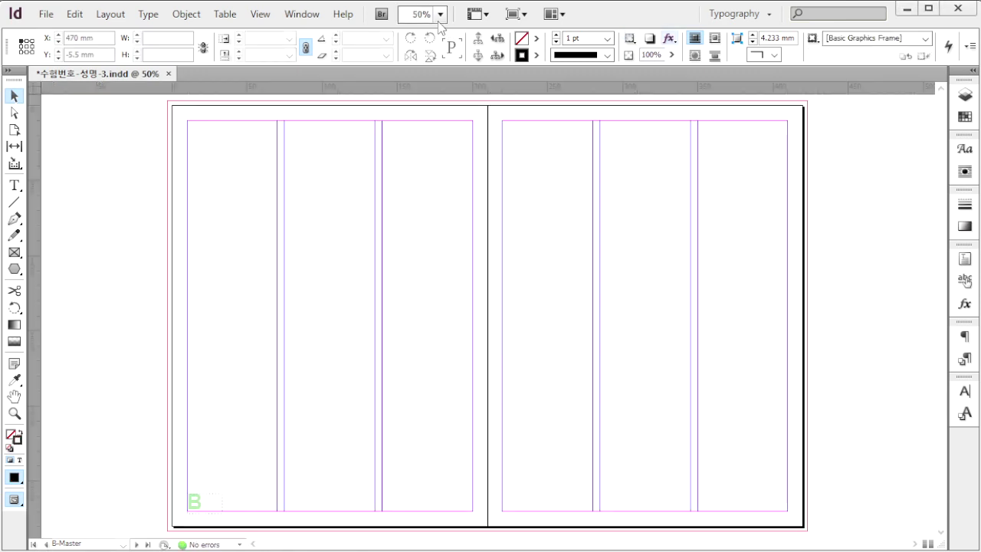
# Step: Duplicate the page number frame to the top outer corner of the facing master page at X 396.7 mm, Y 10 mm
pyautogui.click(440, 14)
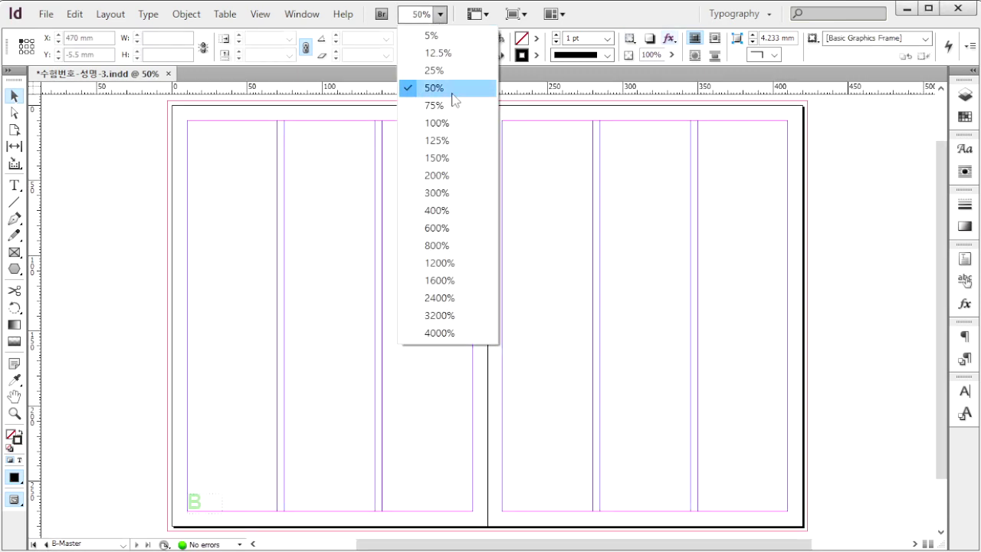
pyautogui.click(429, 90)
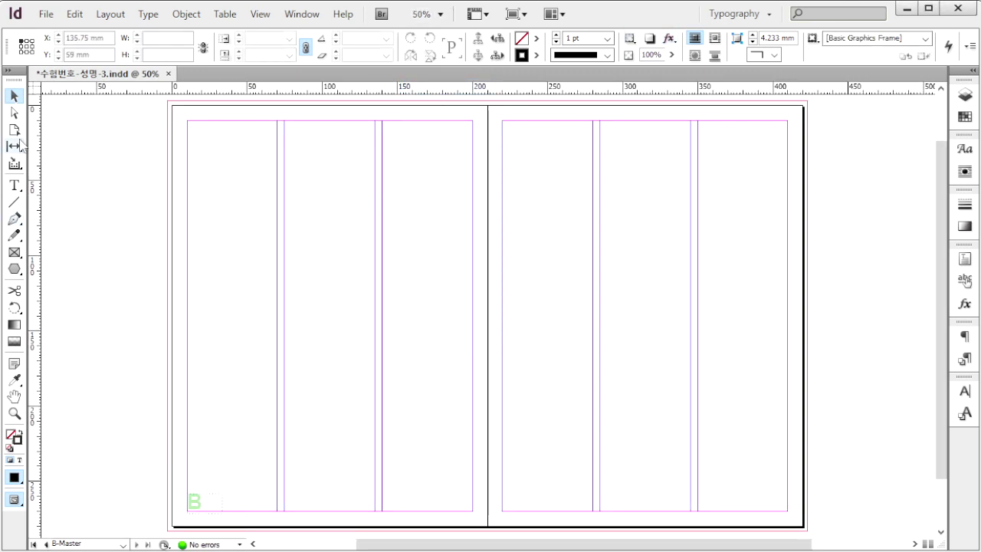
pyautogui.click(14, 97)
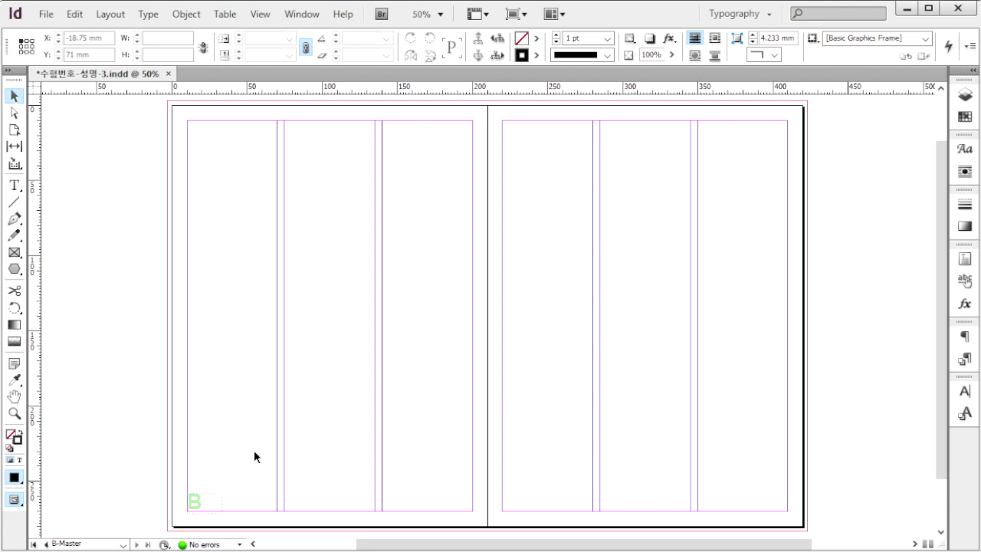
pyautogui.click(200, 505)
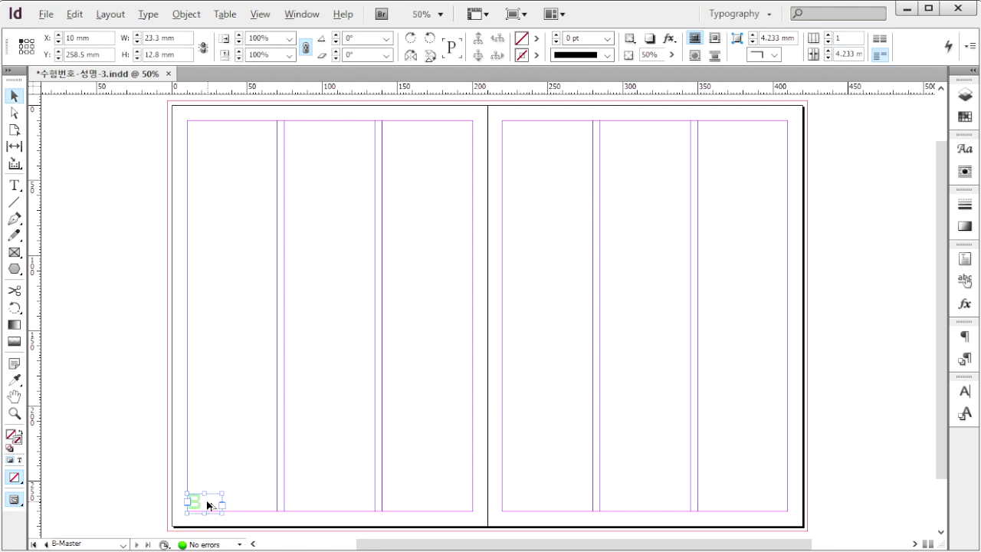
pyautogui.moveTo(209, 506); pyautogui.dragTo(786, 134)
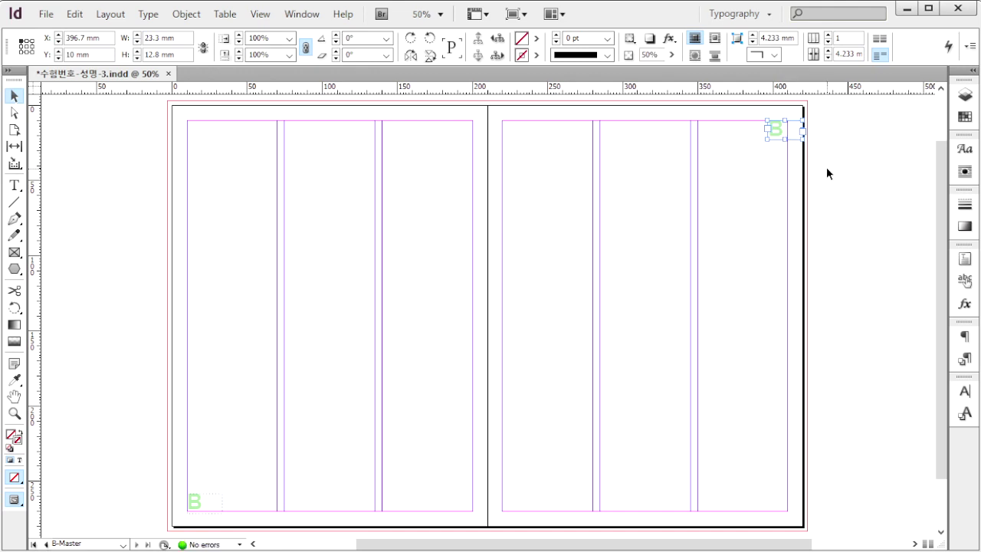
pyautogui.press('Right')
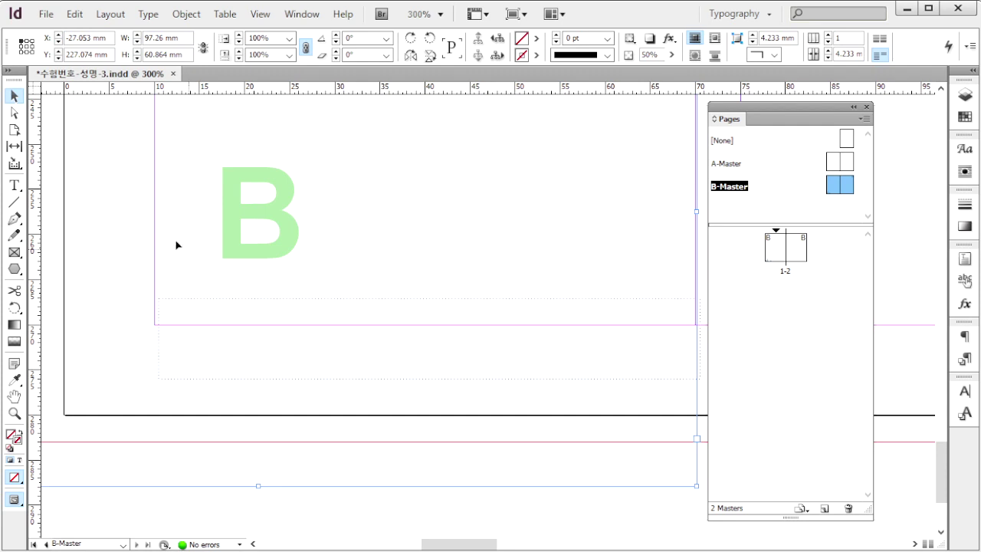
# Step: Enter "The efficacy of herbs" in the text frame below the page number, in Arial Bold 12 pt, colored C 0, M 100, Y 0, K 30
pyautogui.click(14, 185)
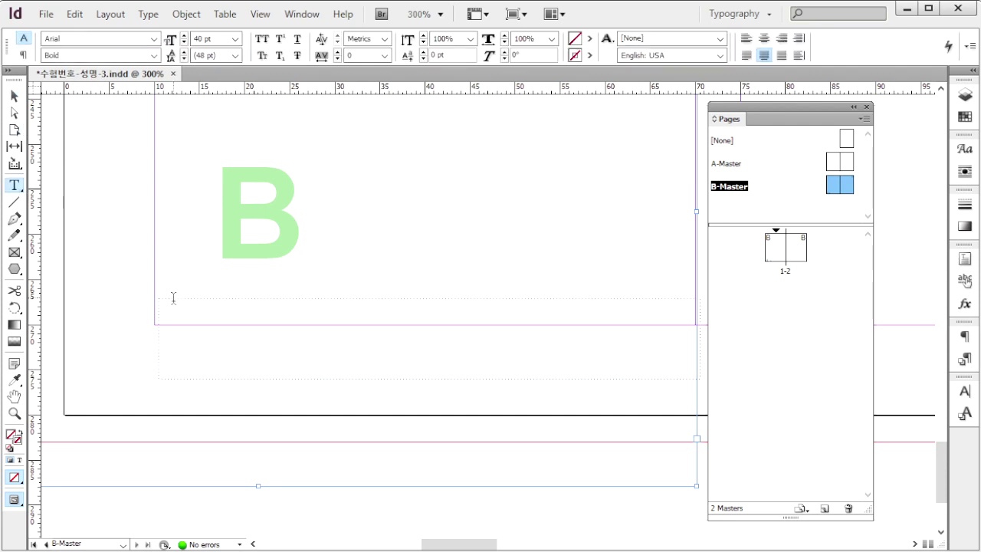
pyautogui.click(176, 320)
pyautogui.click(184, 332)
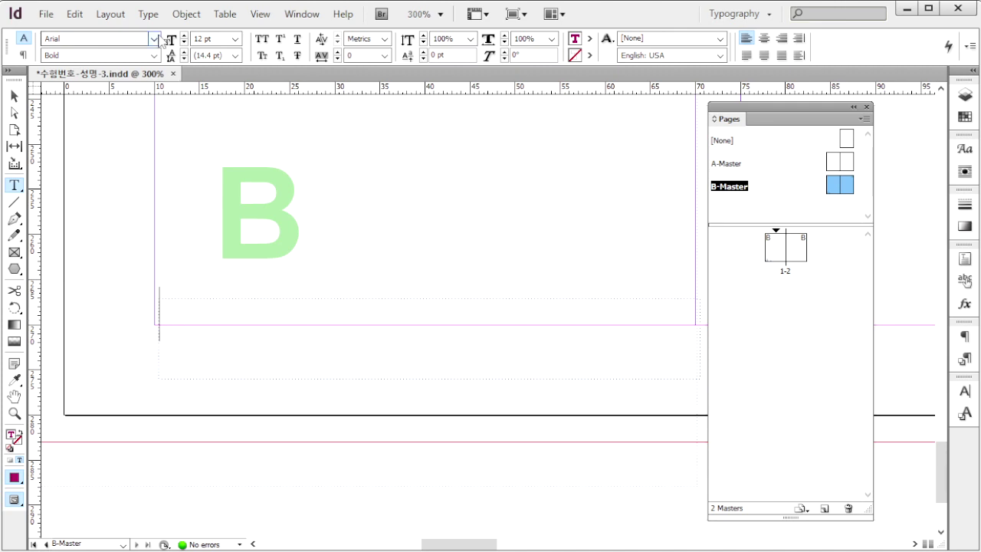
pyautogui.click(93, 55)
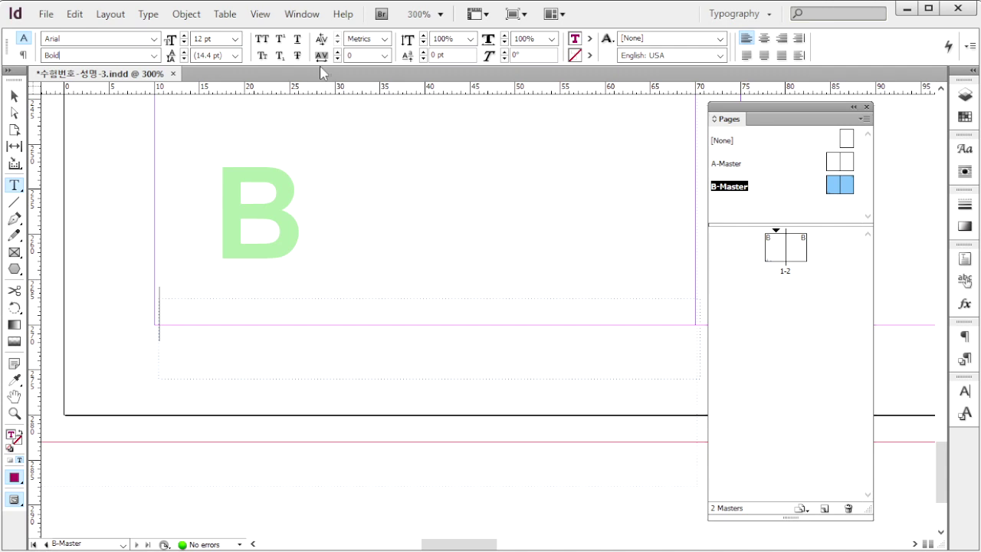
pyautogui.press('F6')
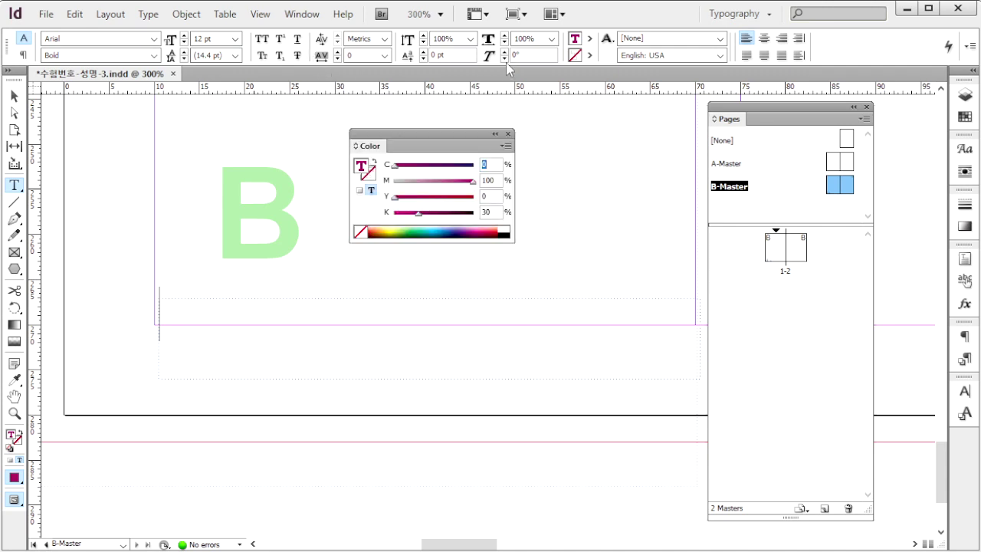
pyautogui.click(495, 212)
pyautogui.hotkey('ctrl', 'z')
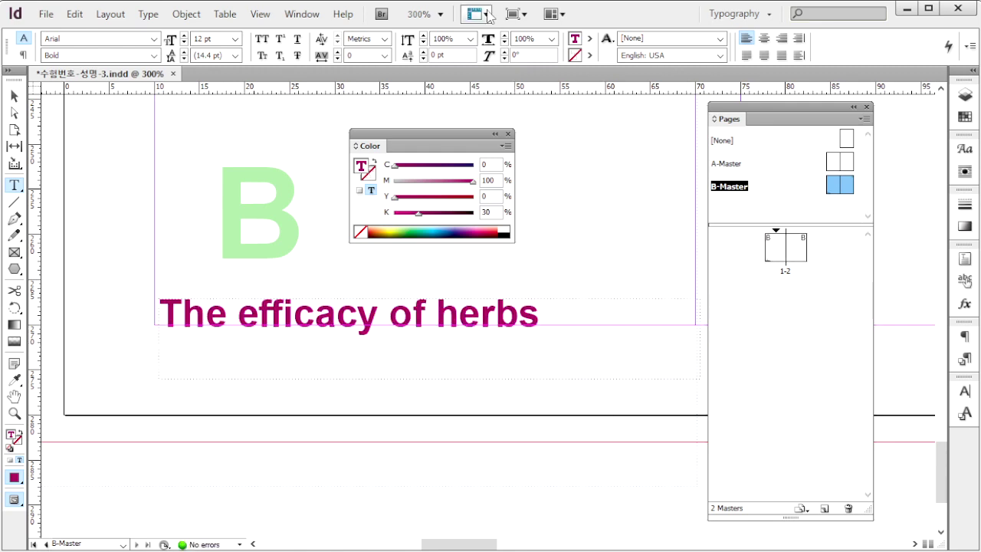
# Step: Duplicate the "The efficacy of herbs" text frame to the top of the facing master page at X 352.5 mm, Y 10 mm
pyautogui.click(430, 14)
pyautogui.click(440, 88)
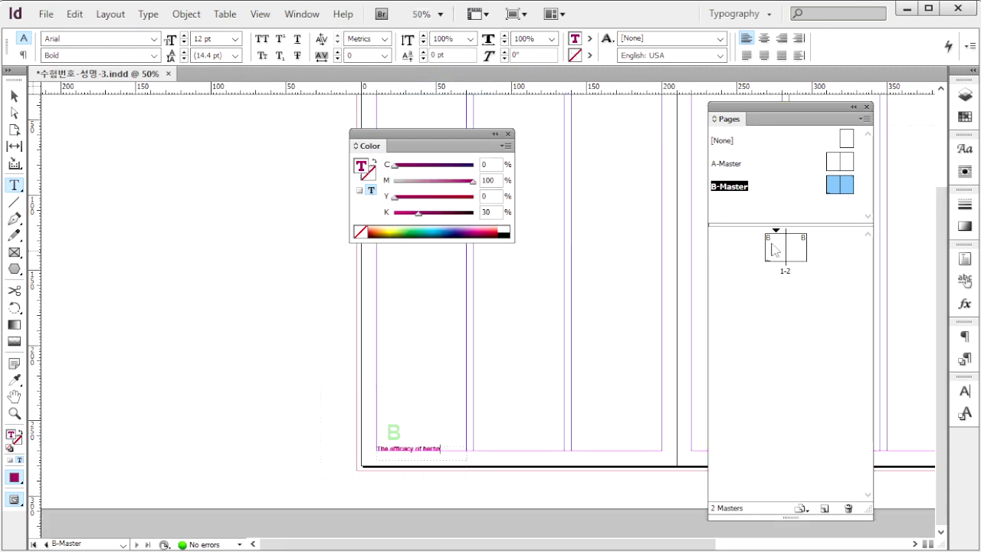
pyautogui.doubleClick(745, 193)
pyautogui.press('Escape')
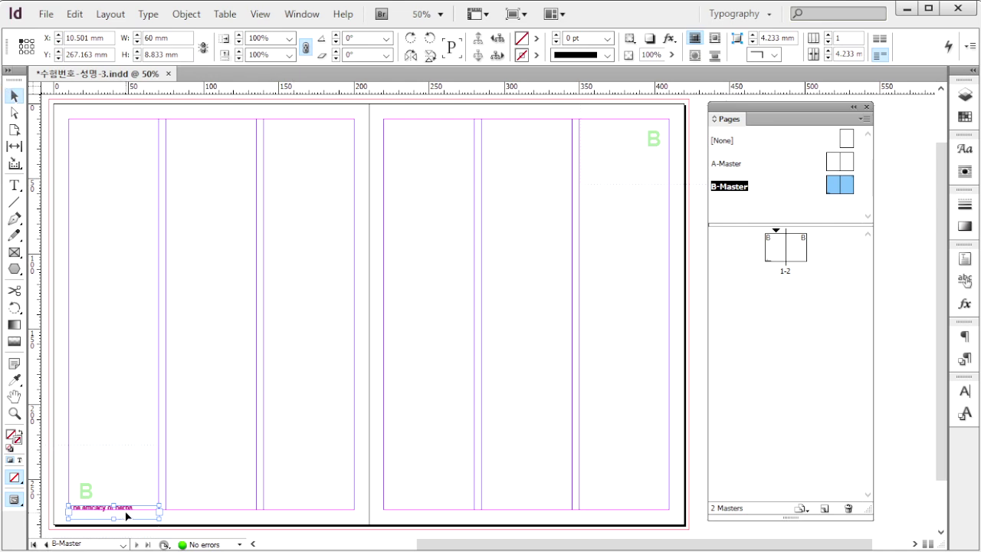
pyautogui.moveTo(125, 512); pyautogui.dragTo(642, 163)
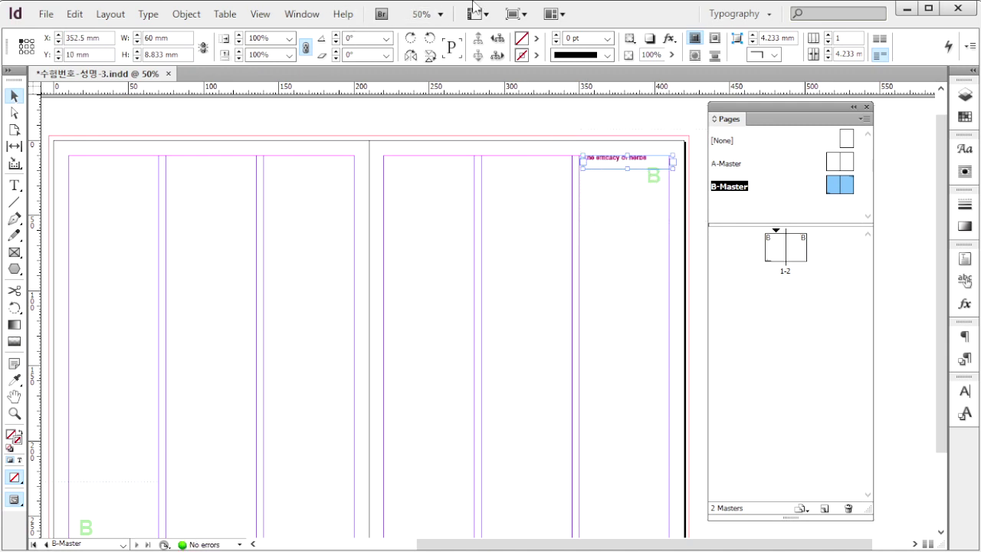
# Step: Replace the text in the duplicated frame with "Kind of herbs", aligned right
pyautogui.click(440, 14)
pyautogui.click(431, 196)
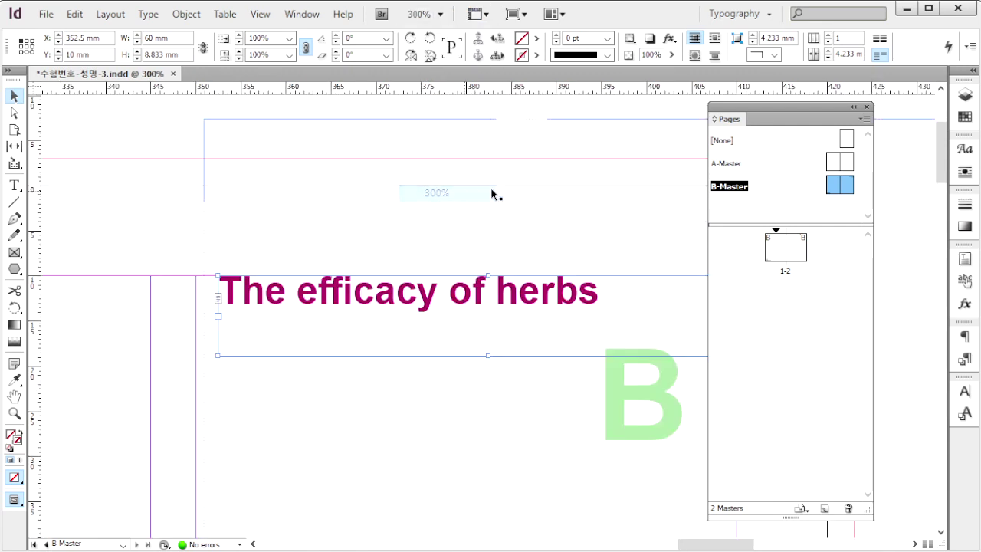
pyautogui.hotkey('ctrl', 'z')
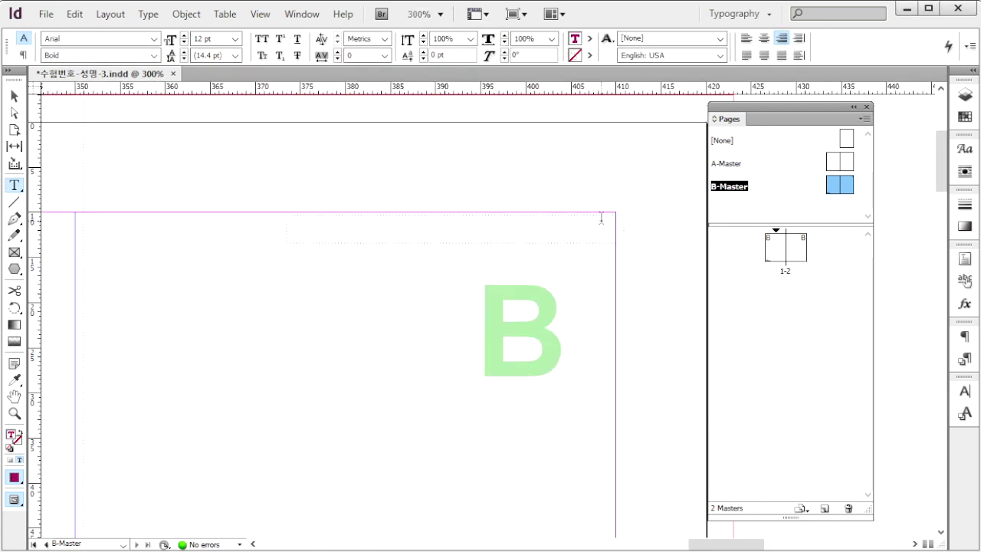
pyautogui.hotkey('ctrl', 'z')
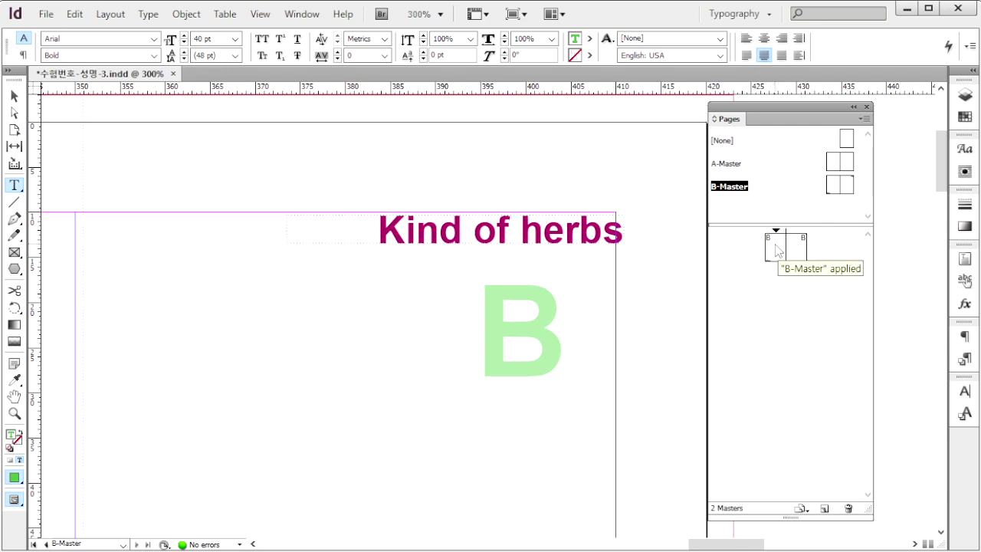
# Step: Open the page 1-2 spread and compare it with the reference images 1급-301.jpg and 1급-302.jpg
pyautogui.doubleClick(776, 249)
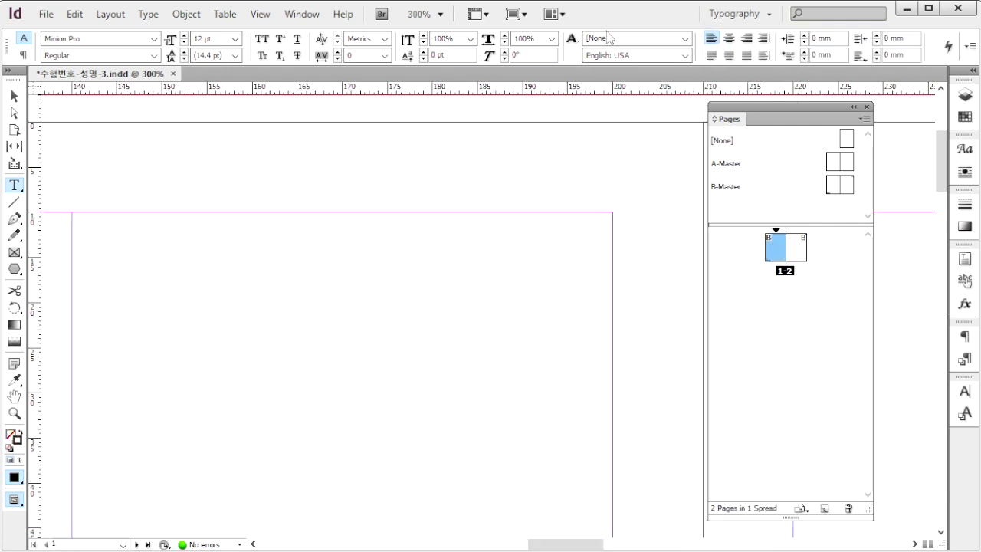
pyautogui.click(441, 19)
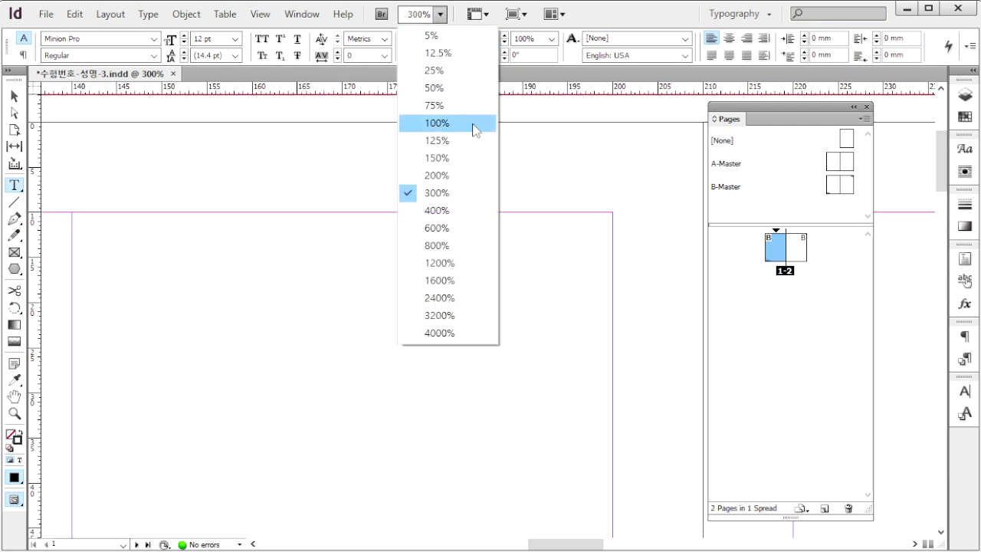
pyautogui.click(473, 126)
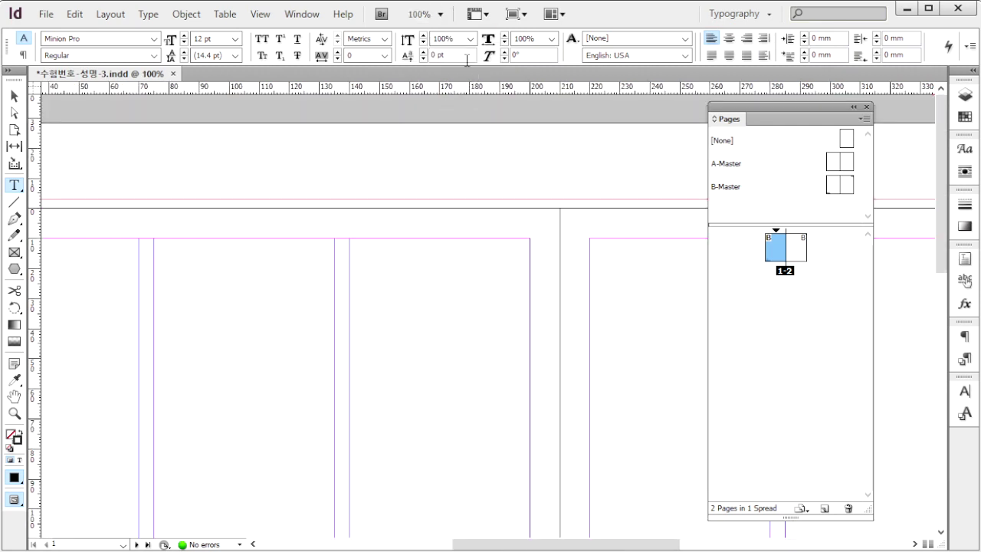
pyautogui.hotkey('ctrl', '-')
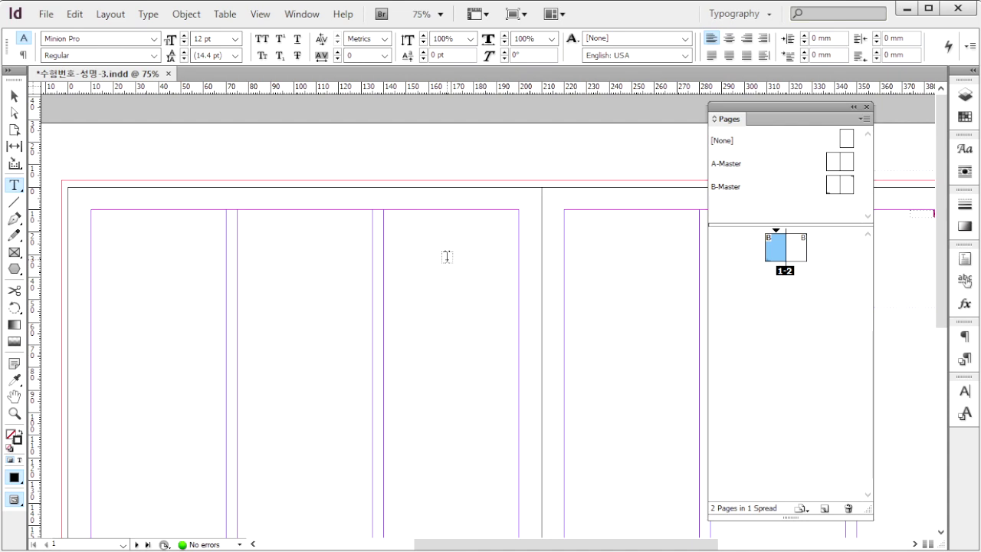
pyautogui.hotkey('alt', 'Tab')
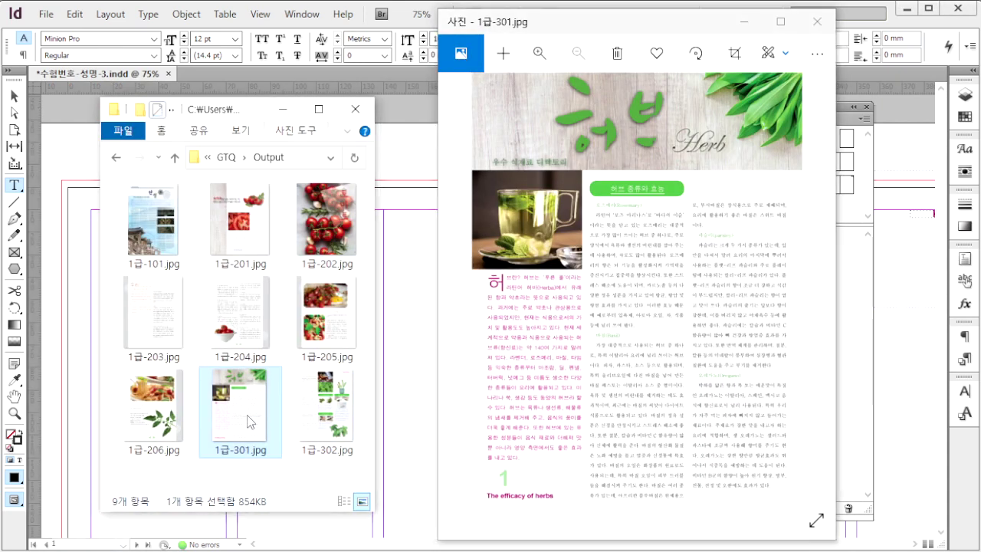
pyautogui.click(337, 424)
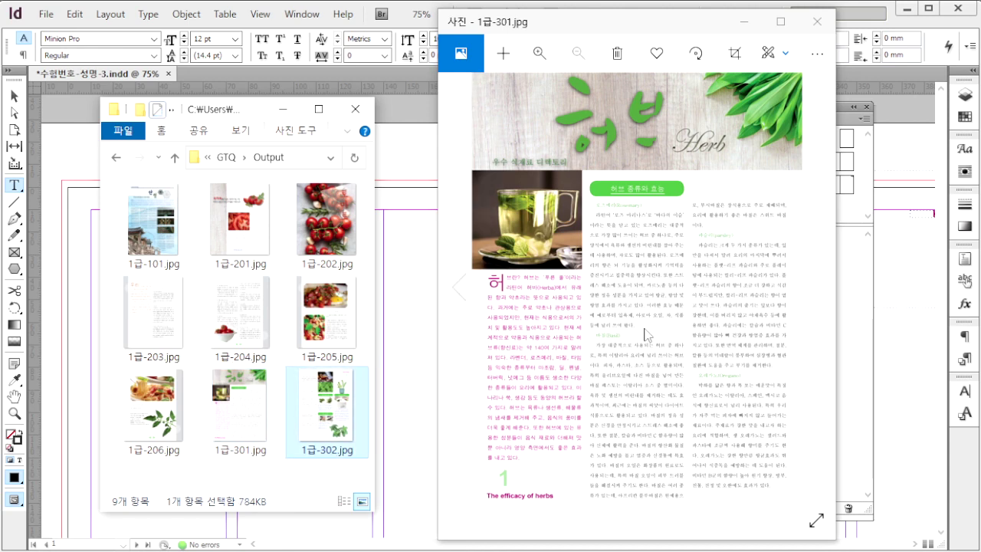
pyautogui.click(828, 296)
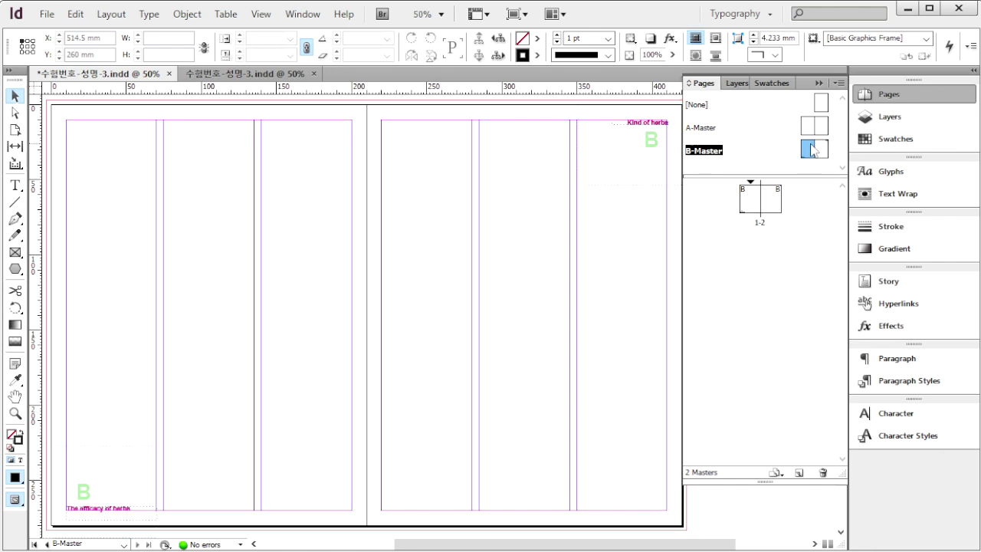
# Step: Return from B-Master to the page 1-2 spread and place 1급-14.jpg across the top of page 1, 213 mm wide at X -3 mm, Y -3 mm
pyautogui.moveTo(812, 150); pyautogui.dragTo(706, 138)
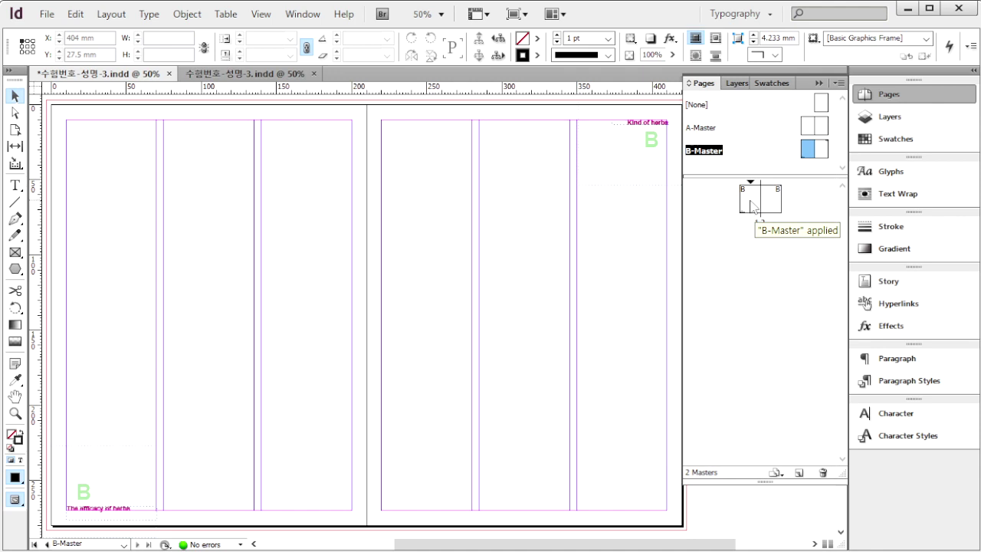
pyautogui.doubleClick(752, 205)
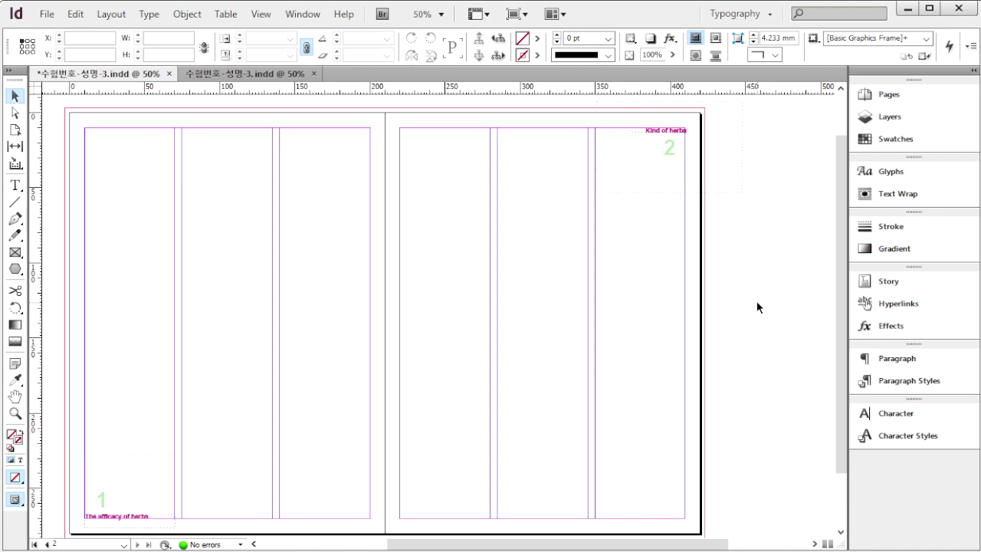
pyautogui.hotkey('ctrl', 'd')
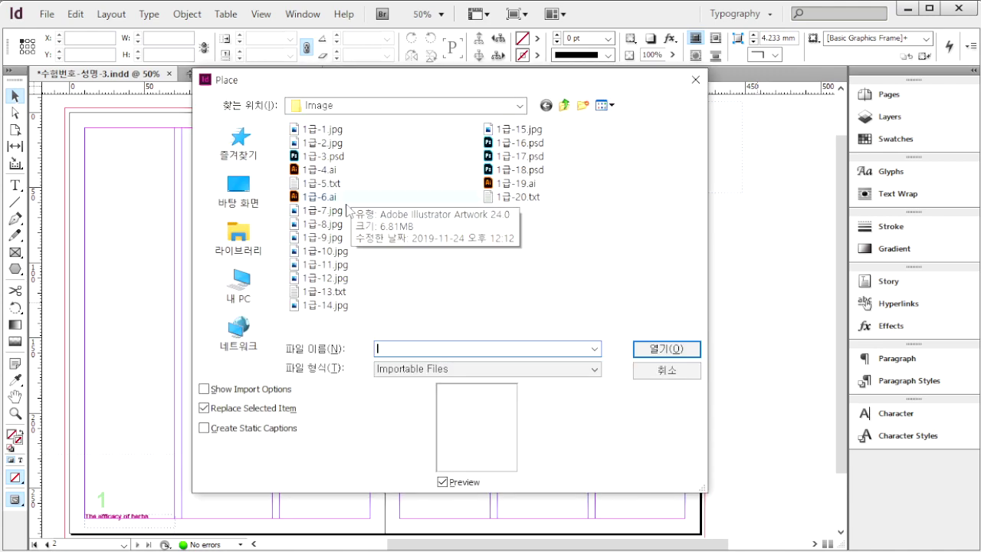
pyautogui.click(337, 305)
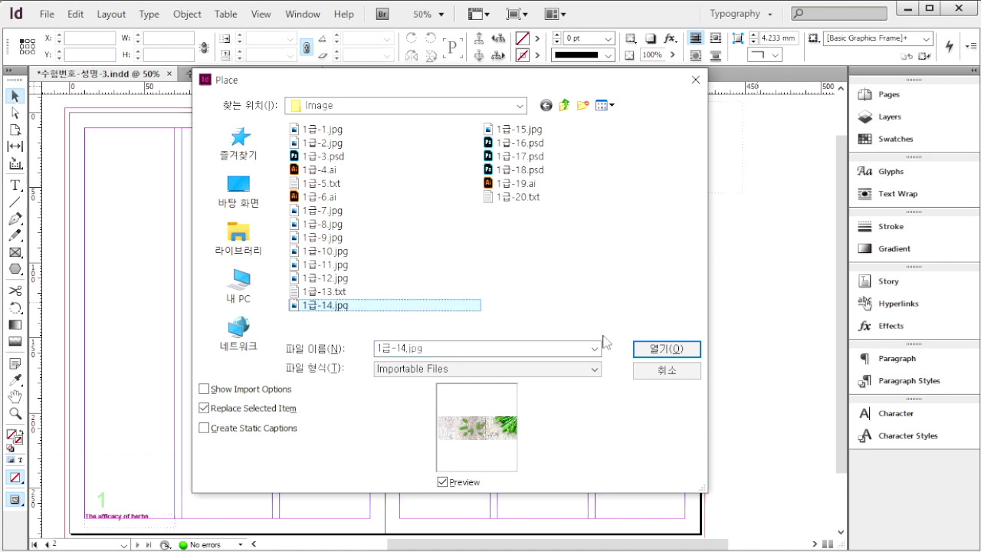
pyautogui.click(656, 347)
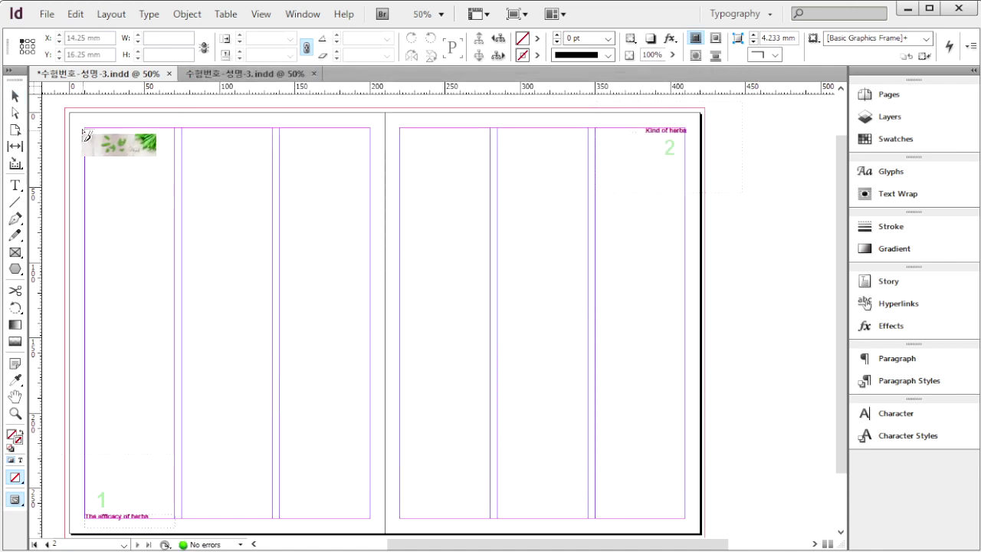
pyautogui.moveTo(65, 110); pyautogui.dragTo(384, 259)
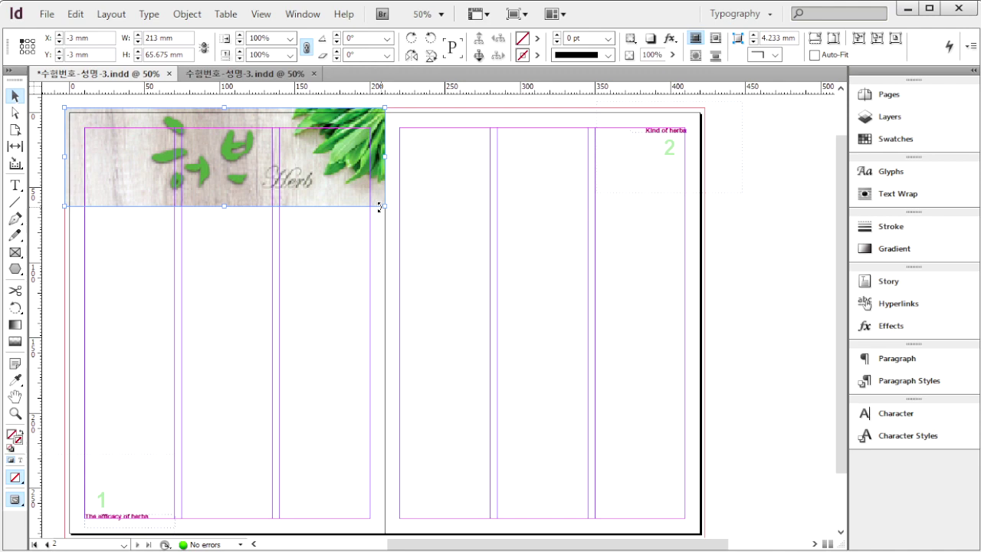
# Step: Try to place 1급-15.jpg while the banner image is selected, and undo the placement
pyautogui.hotkey('ctrl', 'd')
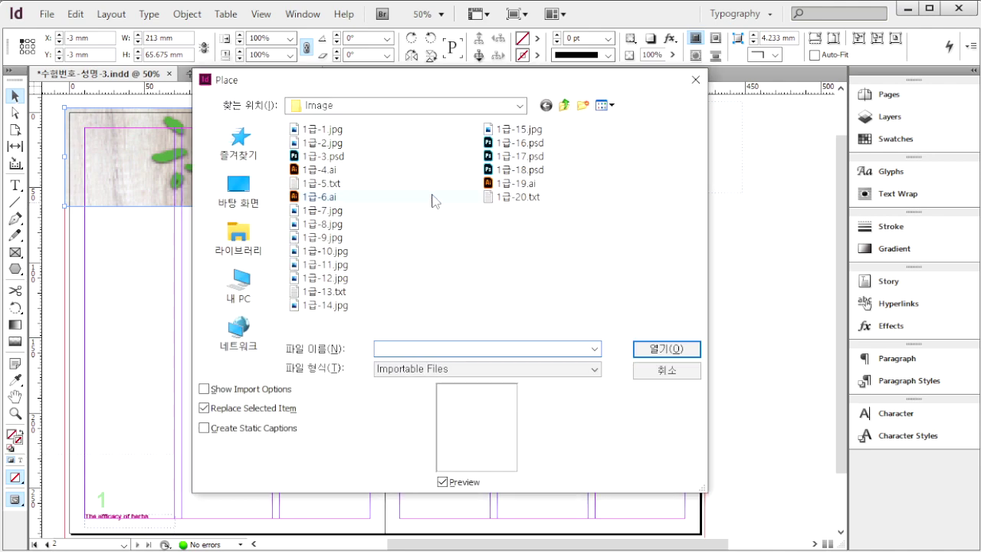
pyautogui.click(531, 129)
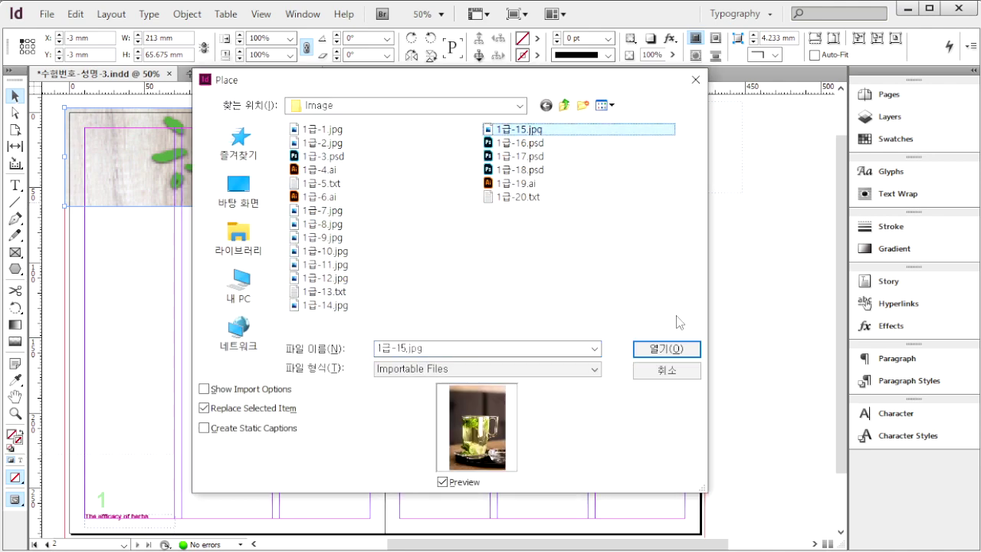
pyautogui.click(656, 351)
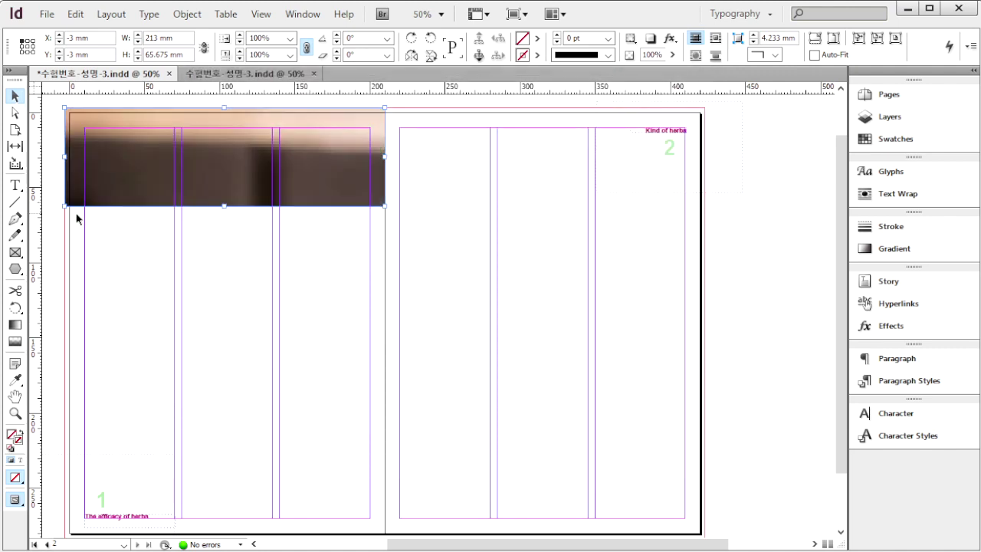
pyautogui.hotkey('ctrl', 'z')
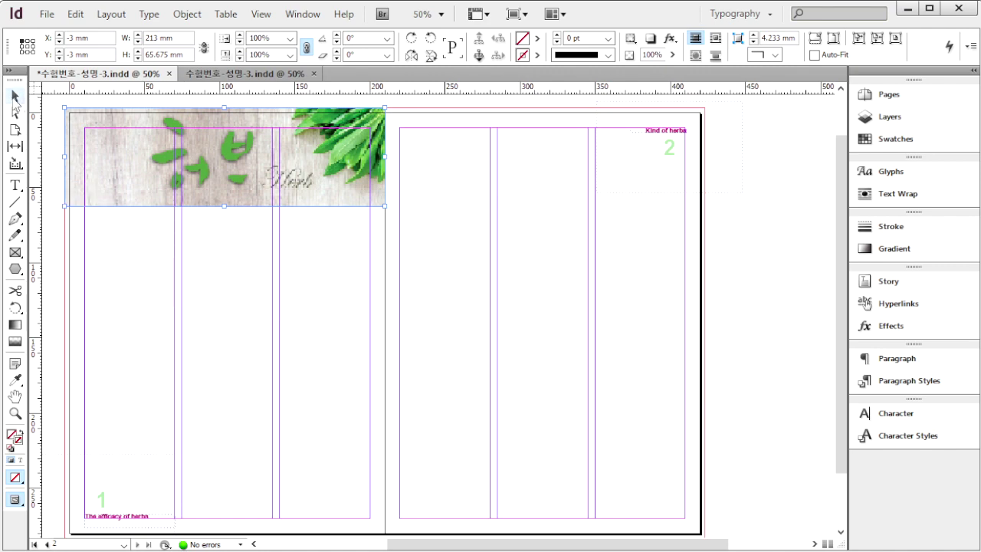
pyautogui.click(15, 98)
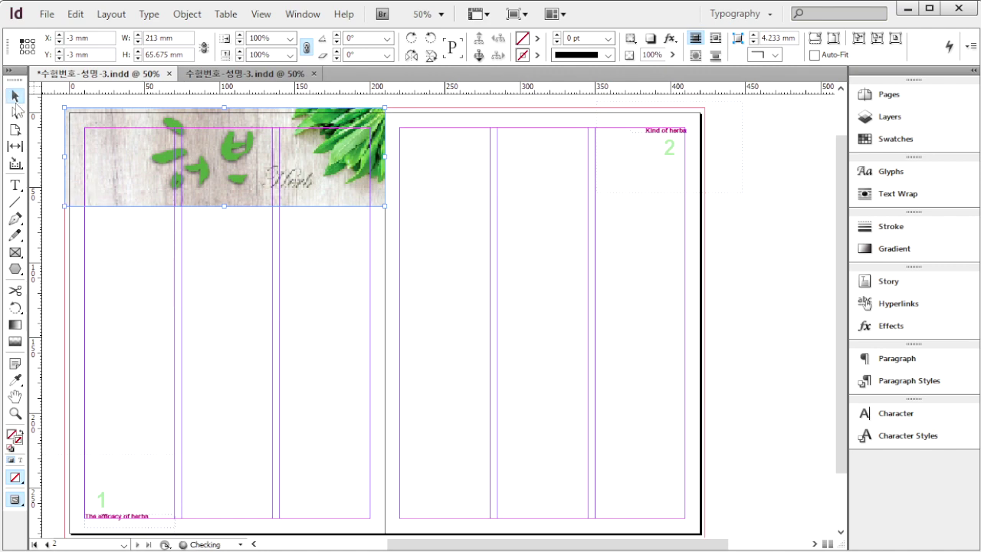
# Step: Place 1급-15.jpg directly below the banner on page 1, at X 0 mm, Y 62.75 mm and about 71.5 mm wide
pyautogui.click(112, 246)
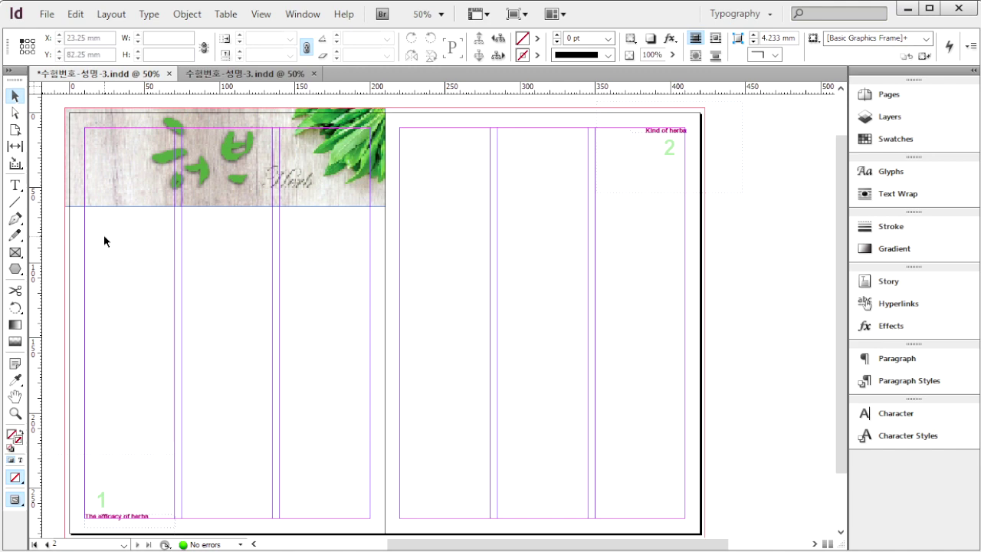
pyautogui.hotkey('ctrl', 'd')
pyautogui.click(536, 130)
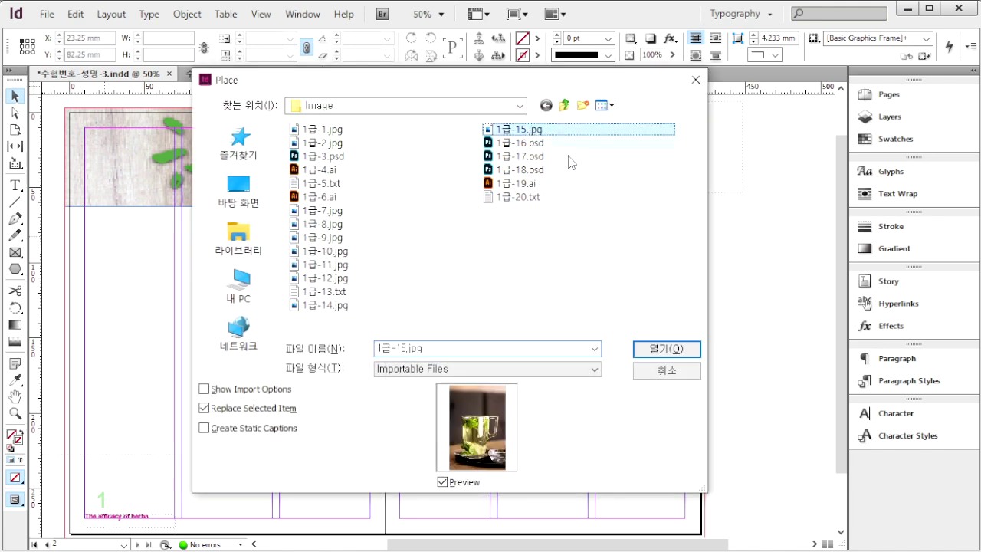
pyautogui.click(666, 349)
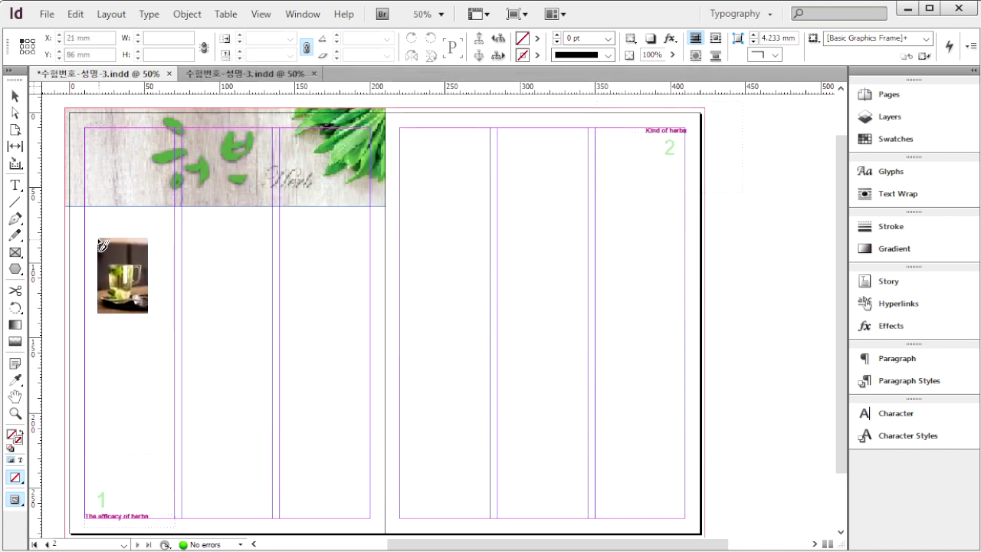
pyautogui.moveTo(69, 208); pyautogui.dragTo(194, 360)
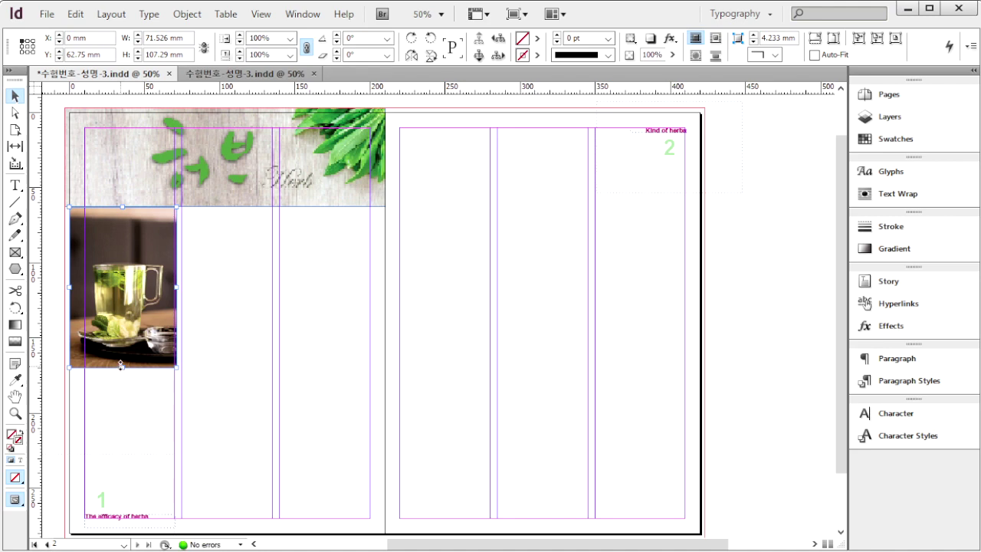
# Step: Shorten the green tea image's frame to 61.25 mm high and fill the frame proportionally
pyautogui.moveTo(122, 368); pyautogui.dragTo(122, 298)
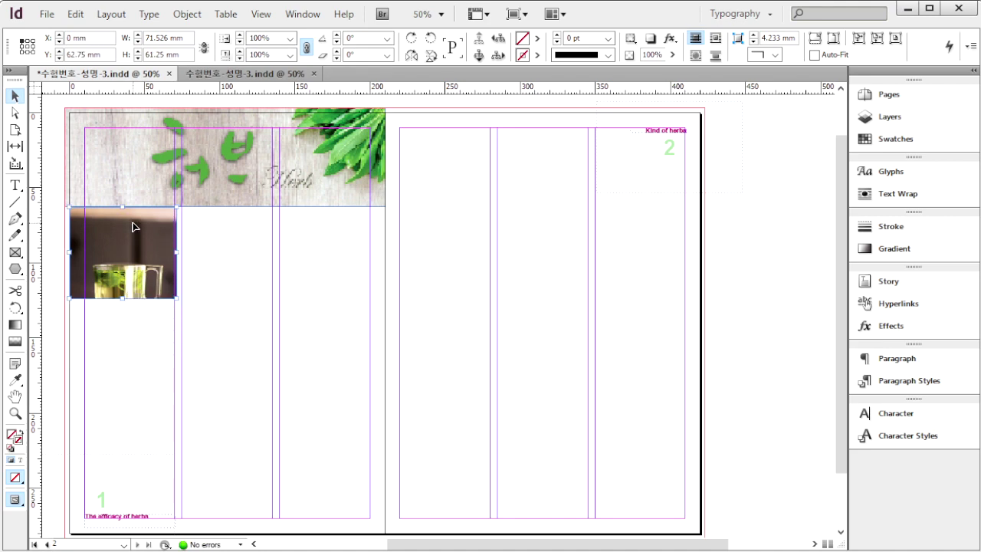
pyautogui.rightClick(133, 223)
pyautogui.moveTo(282, 440)
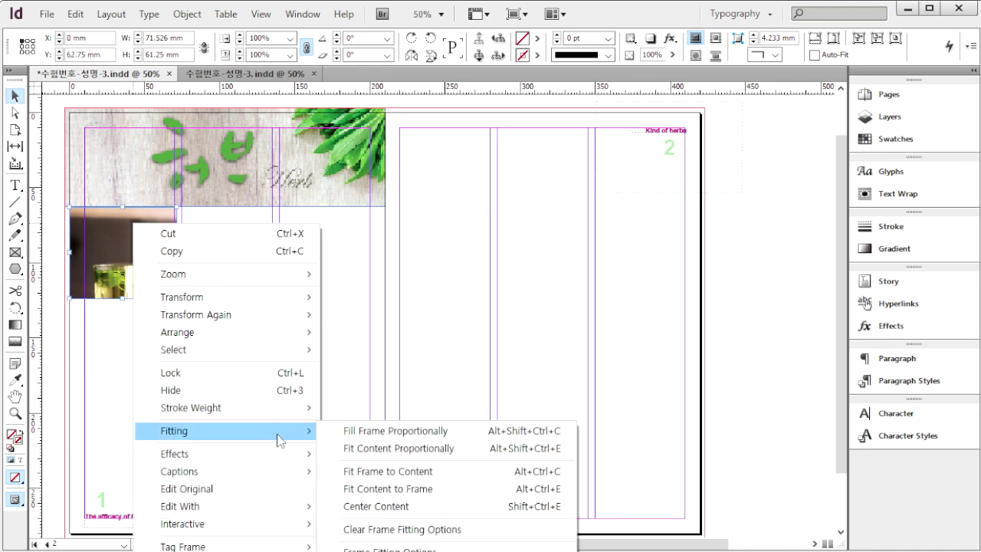
pyautogui.click(403, 433)
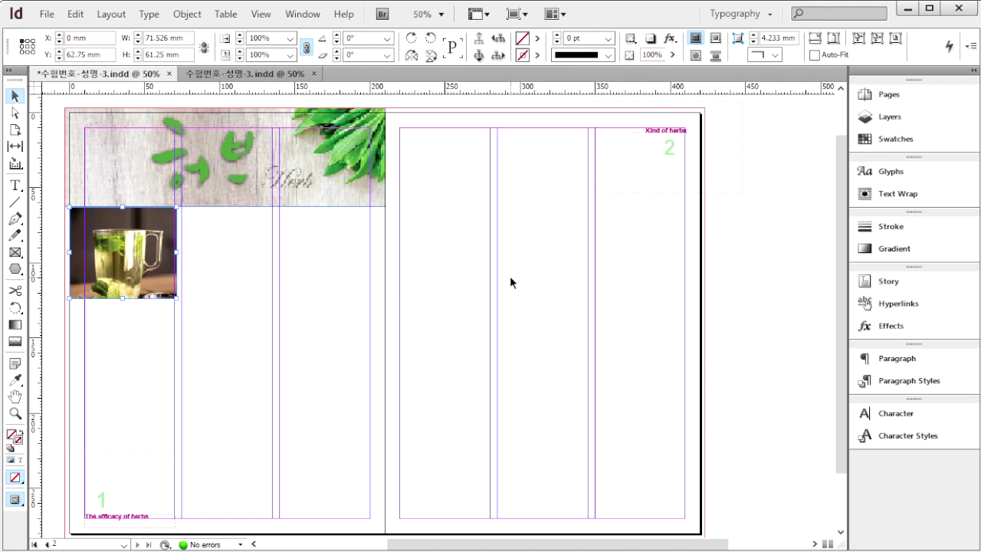
# Step: Place 1급-16.psd in page 2's middle column at X 285 mm, Y 10 mm, and crop its frame to 75 × 47.5 mm
pyautogui.hotkey('ctrl', 'd')
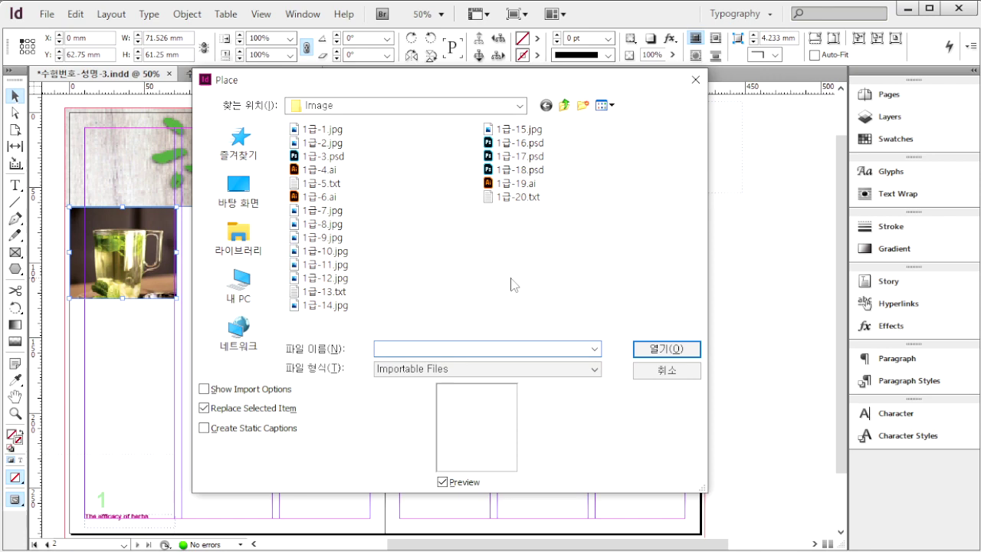
pyautogui.click(539, 145)
pyautogui.click(667, 349)
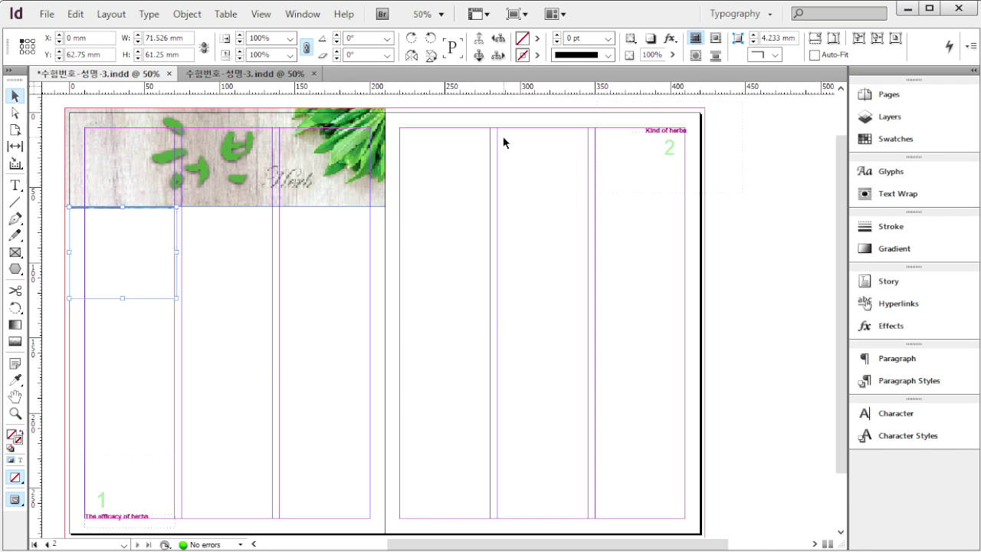
pyautogui.moveTo(497, 127); pyautogui.dragTo(562, 223)
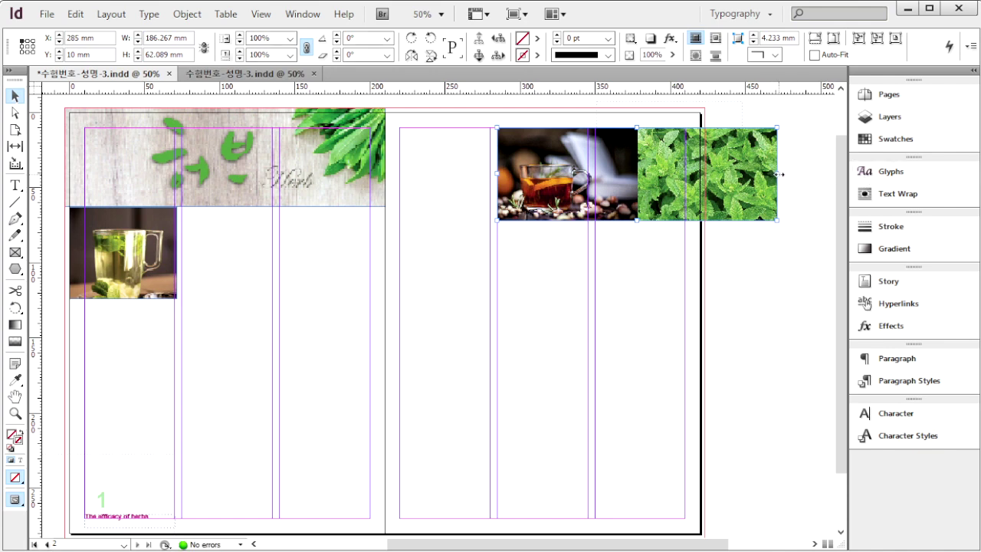
pyautogui.moveTo(779, 174); pyautogui.dragTo(780, 174)
pyautogui.moveTo(781, 174); pyautogui.dragTo(635, 185)
pyautogui.moveTo(635, 220); pyautogui.dragTo(610, 199)
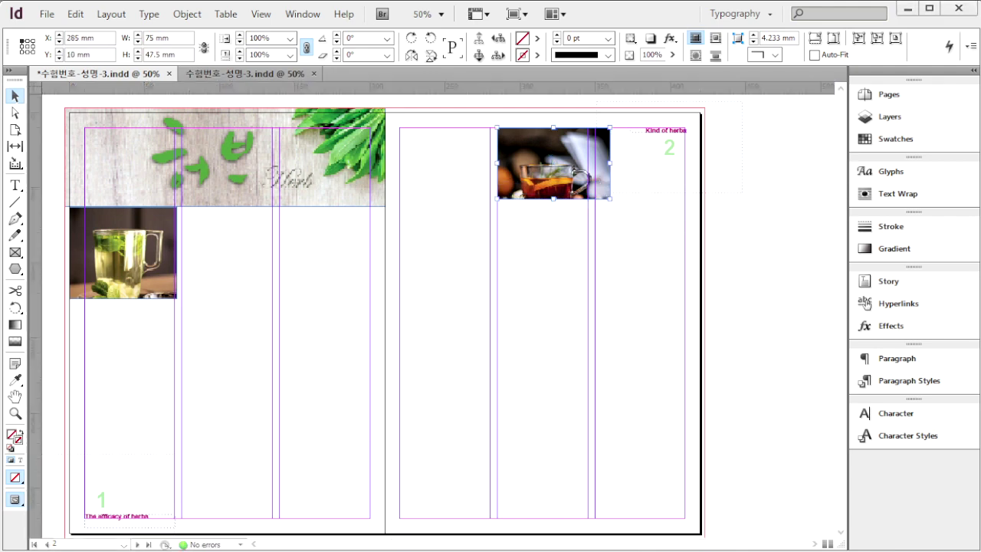
# Step: Duplicate the 60 × 40 mm tea image on page 2 directly beneath the original, at X 285 mm, Y 50 mm
pyautogui.click(441, 14)
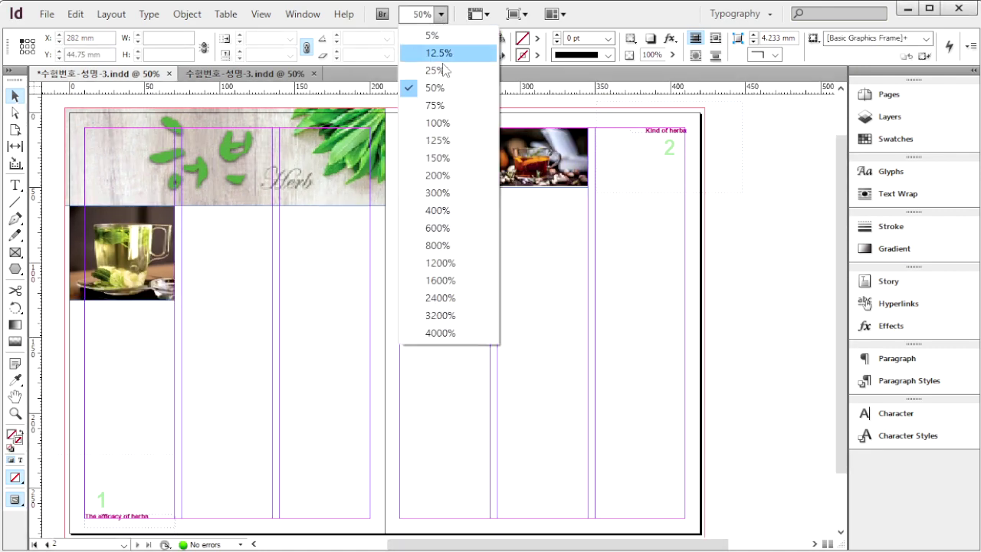
pyautogui.click(439, 106)
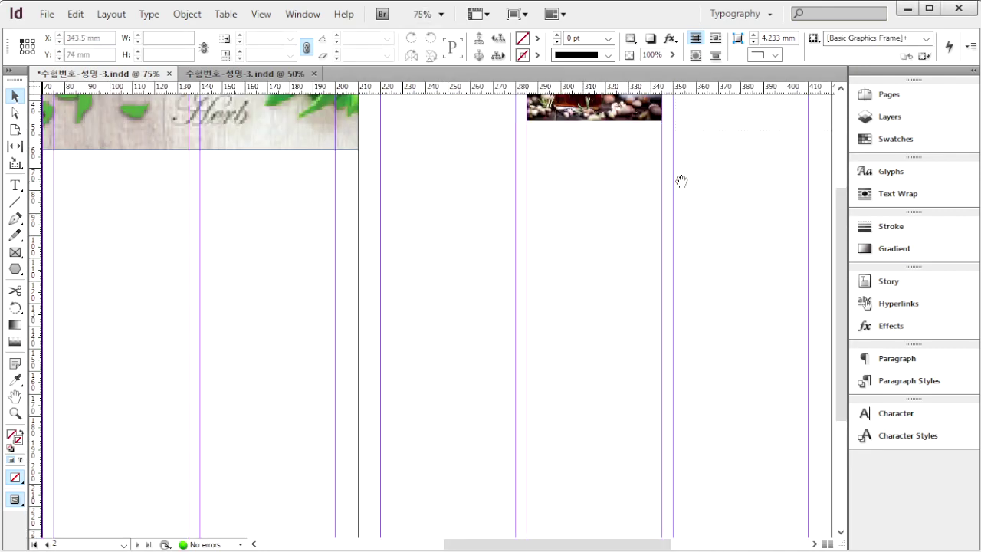
pyautogui.moveTo(679, 179); pyautogui.dragTo(618, 336)
pyautogui.click(441, 14)
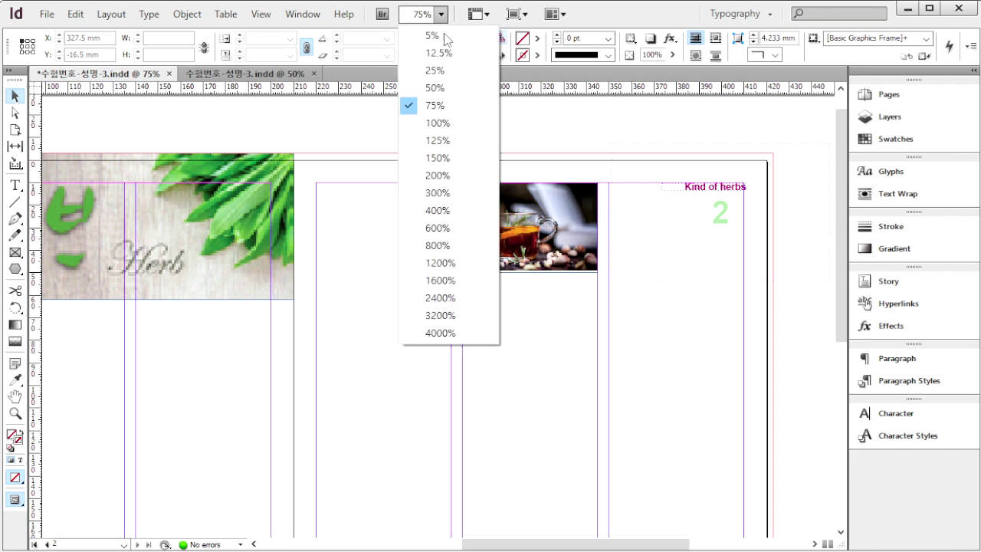
pyautogui.click(680, 312)
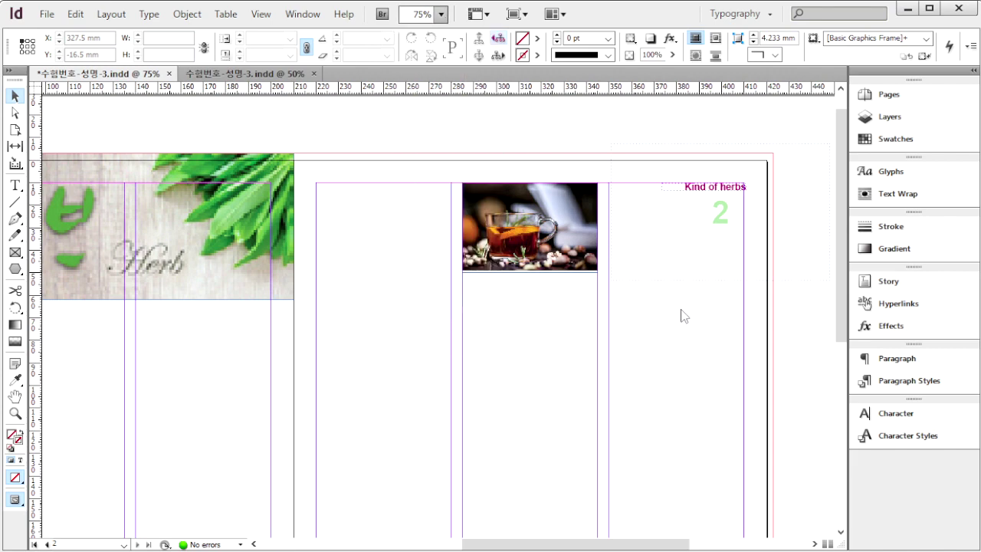
pyautogui.moveTo(703, 315); pyautogui.dragTo(608, 256)
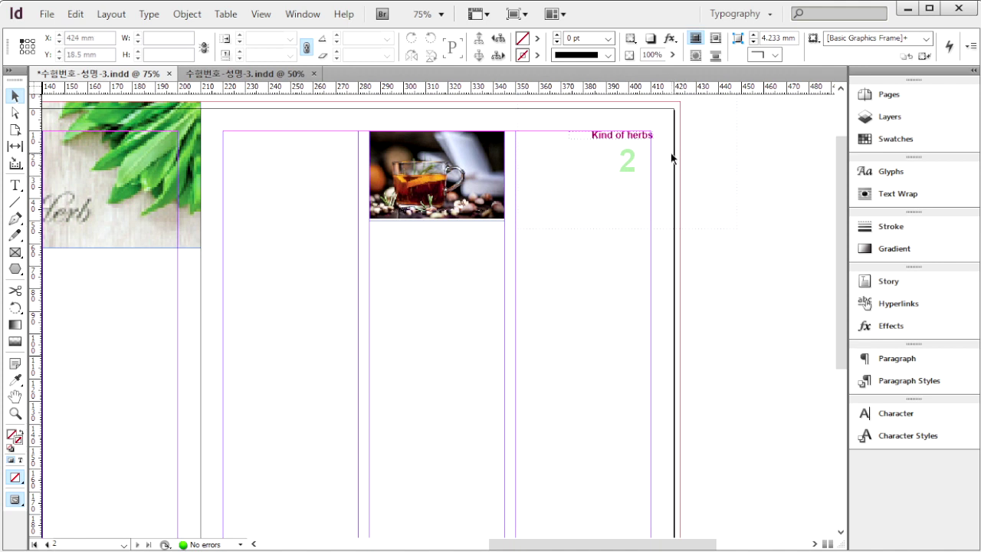
pyautogui.click(475, 179)
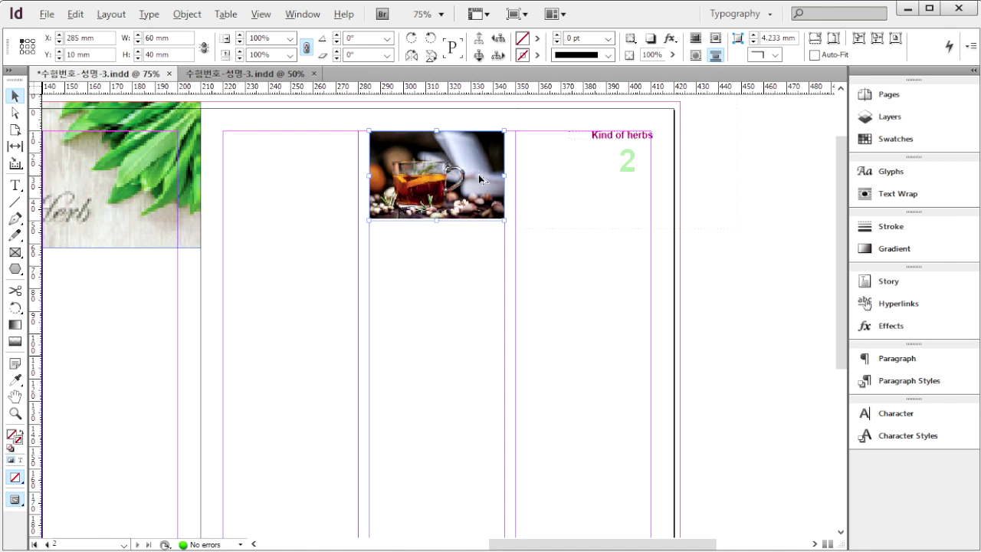
pyautogui.moveTo(491, 166); pyautogui.dragTo(480, 269)
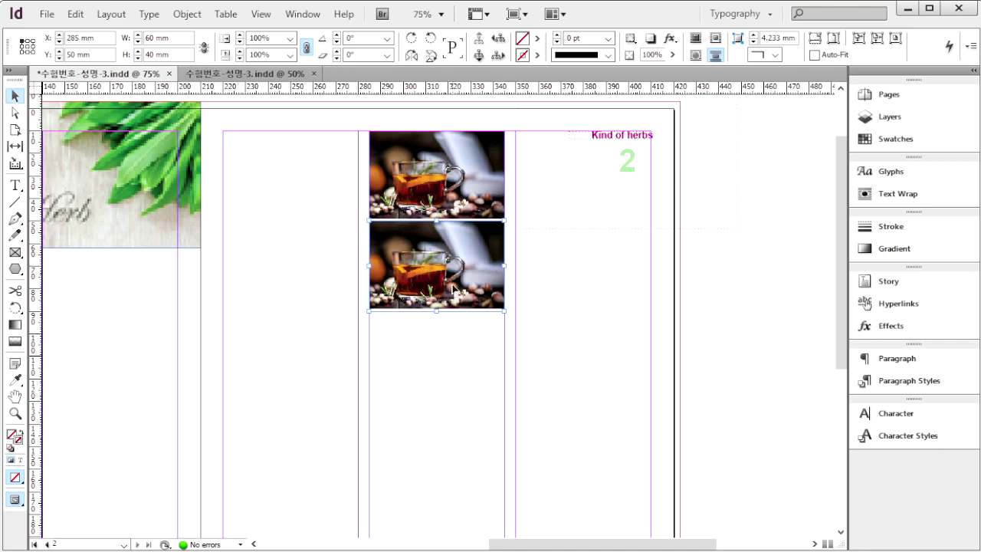
# Step: Shift the picture inside the duplicated frame about 66.9 mm left so the frame shows the mint leaves
pyautogui.doubleClick(481, 259)
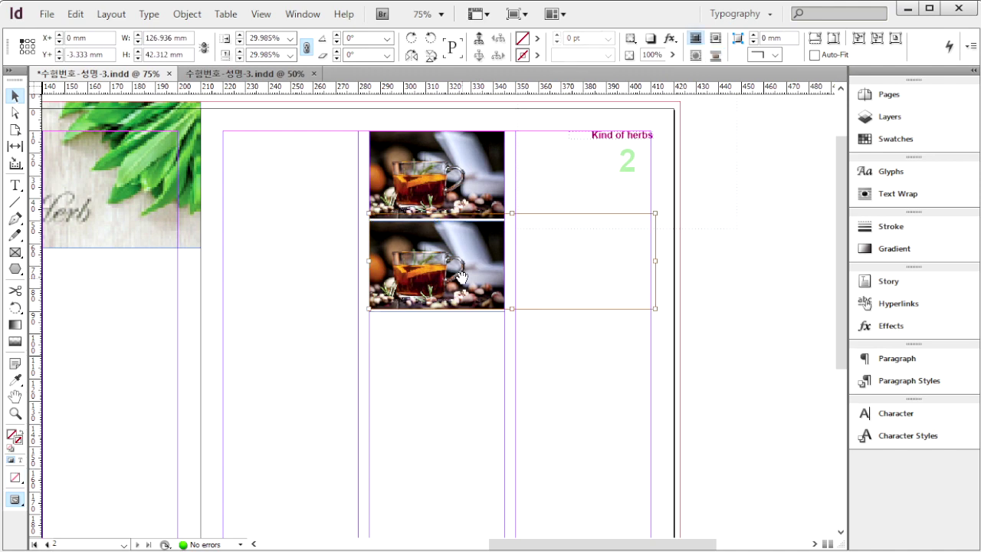
pyautogui.moveTo(486, 260); pyautogui.dragTo(335, 274)
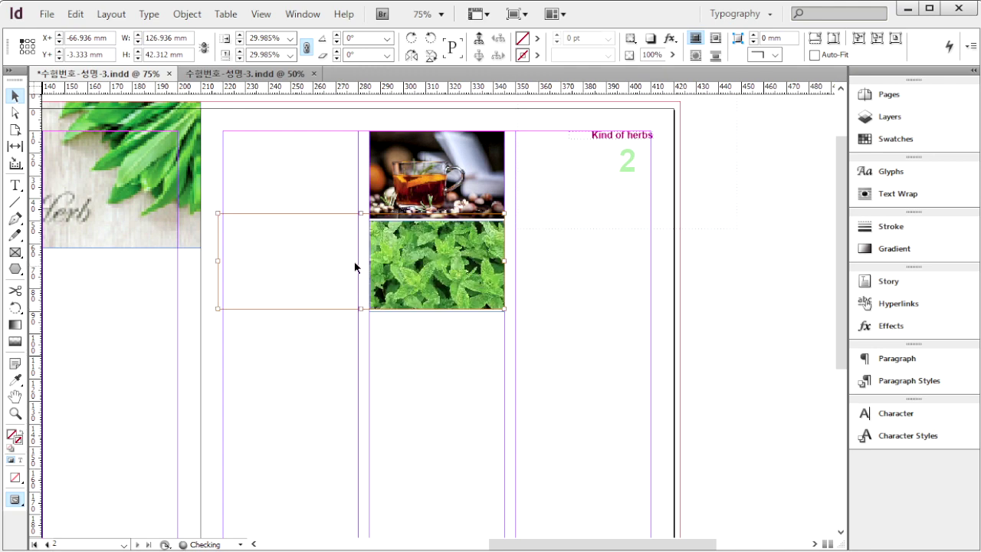
pyautogui.click(461, 361)
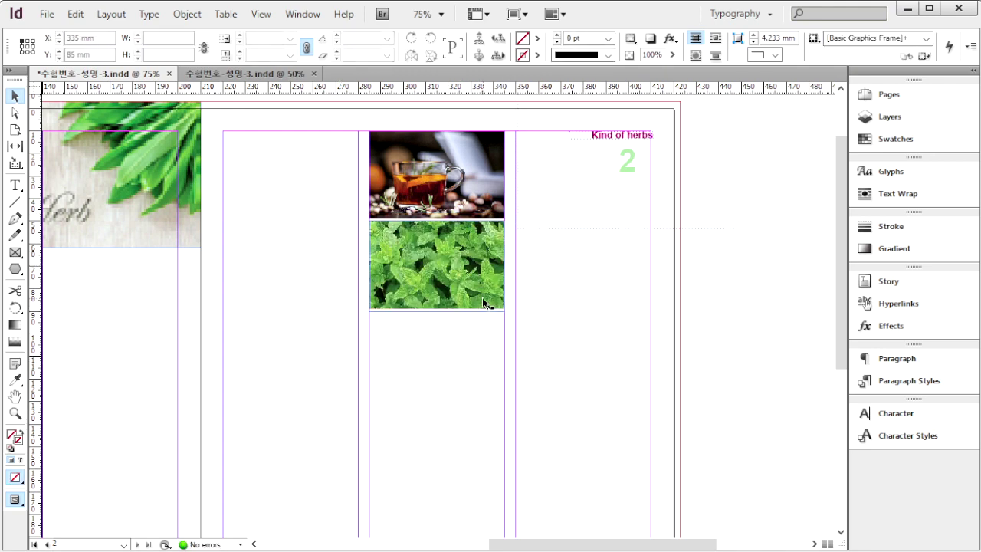
# Step: Place 1급-17.psd near page 2's lower right corner and size its frame to 102 × 84 mm at X 299 mm, Y 186 mm
pyautogui.moveTo(582, 342); pyautogui.dragTo(609, 120)
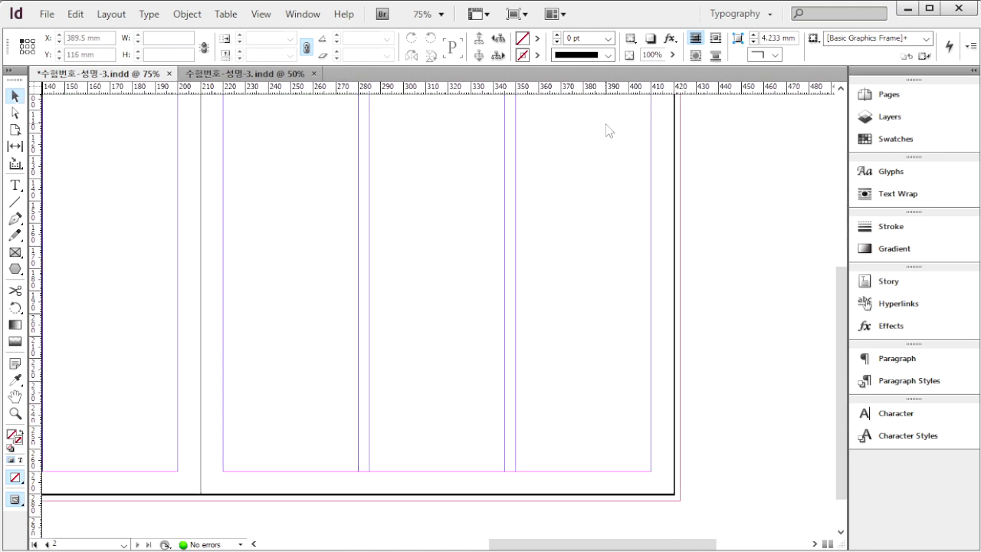
pyautogui.hotkey('ctrl', 'd')
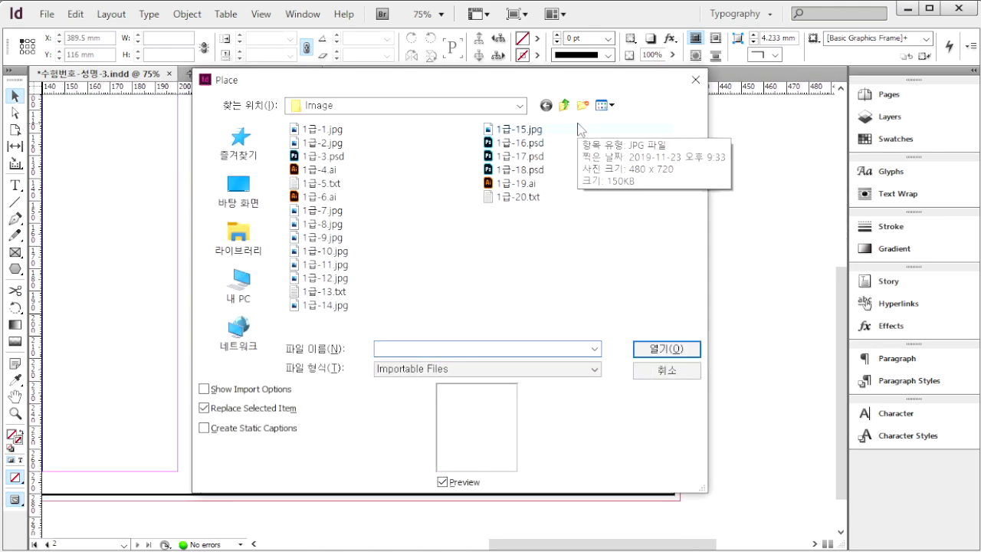
pyautogui.click(532, 157)
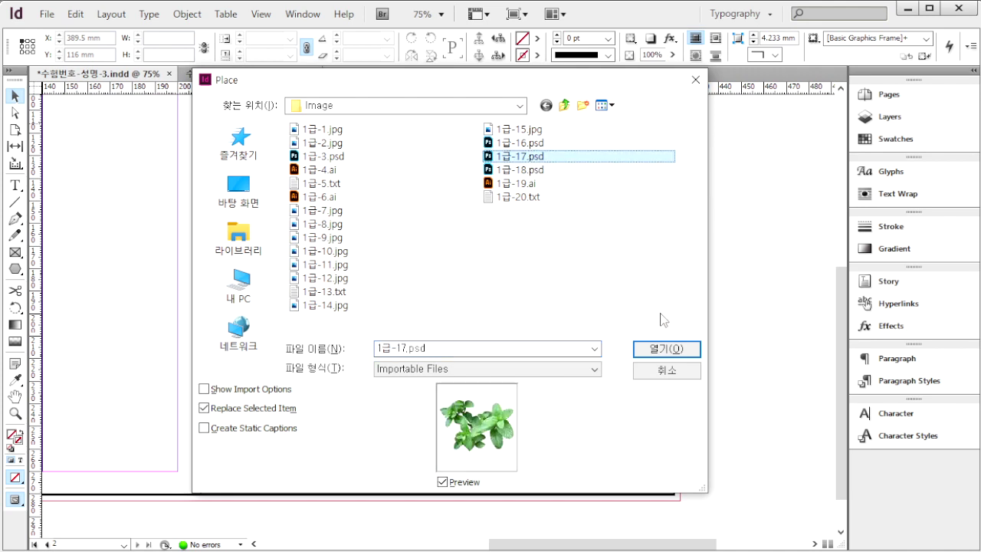
pyautogui.click(665, 350)
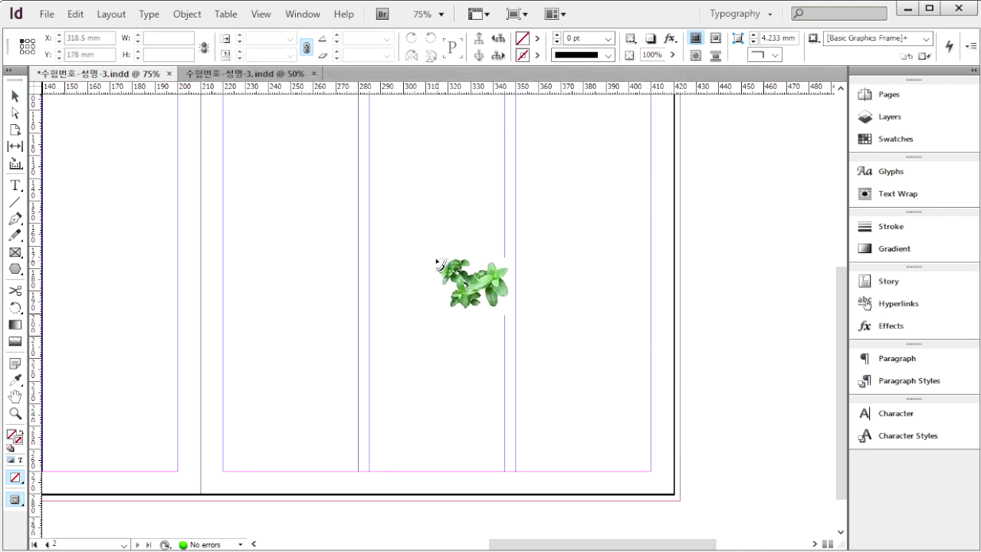
pyautogui.moveTo(434, 268); pyautogui.dragTo(615, 478)
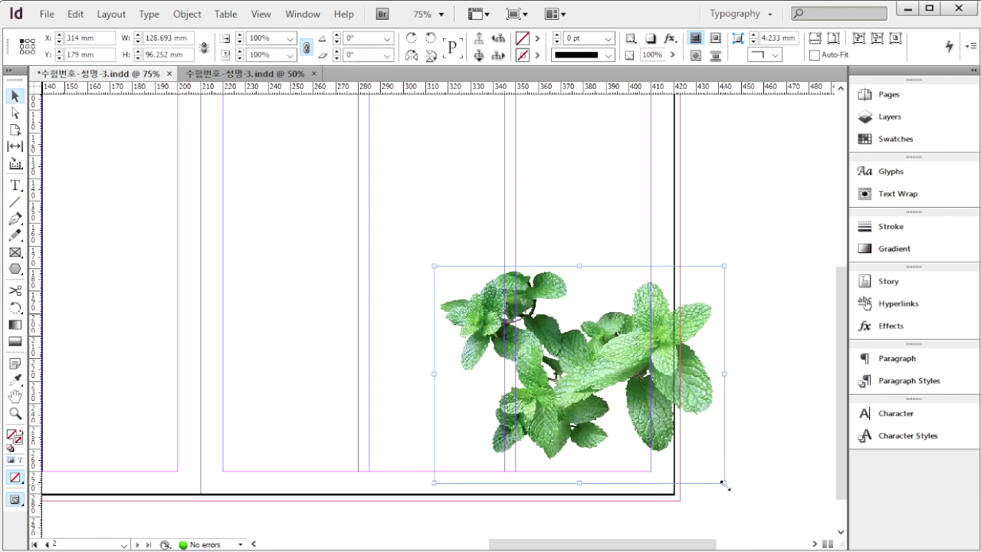
pyautogui.moveTo(721, 480); pyautogui.dragTo(664, 456)
pyautogui.moveTo(597, 374); pyautogui.dragTo(561, 360)
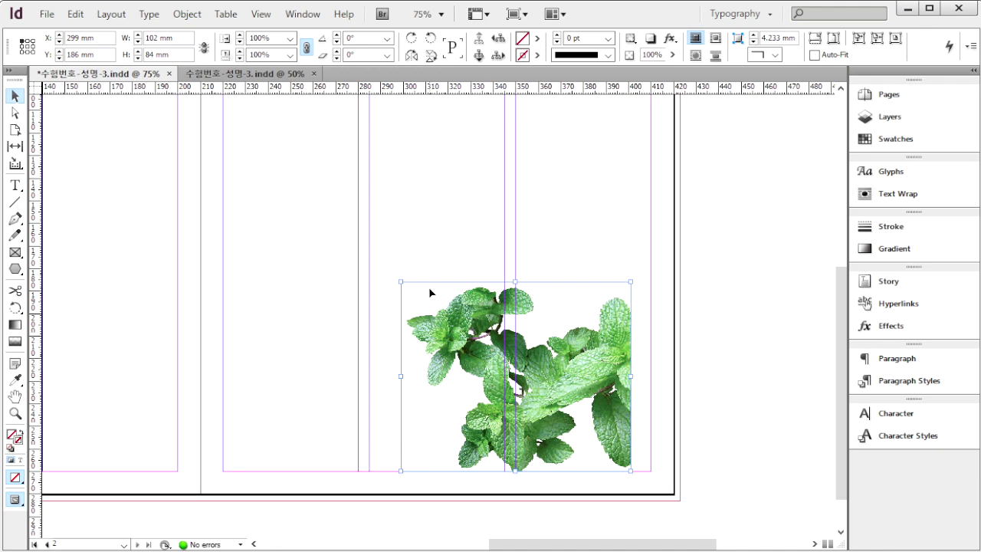
# Step: Fill the mint sprig's frame proportionally with its image and deselect it
pyautogui.scroll(-1, 499, 276)
pyautogui.rightClick(433, 259)
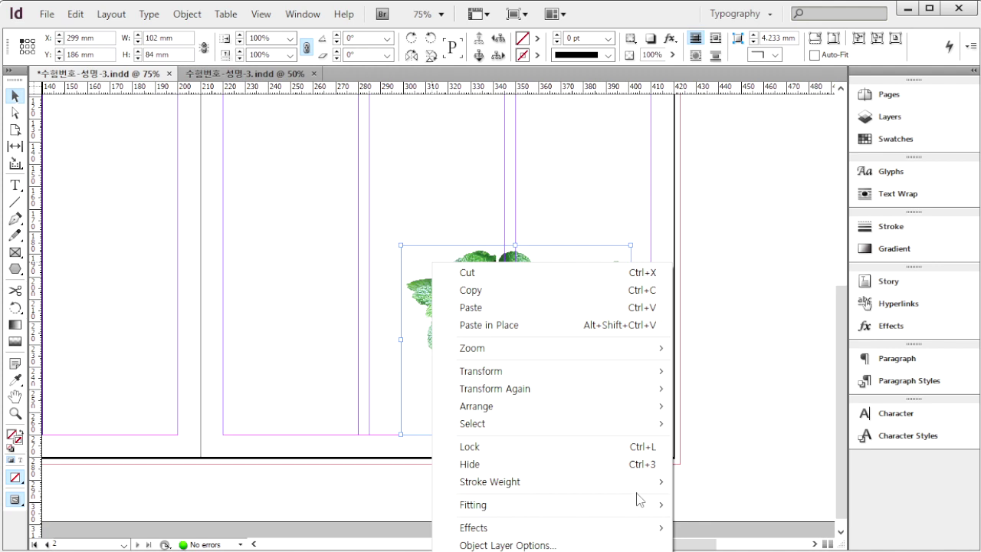
pyautogui.moveTo(642, 505)
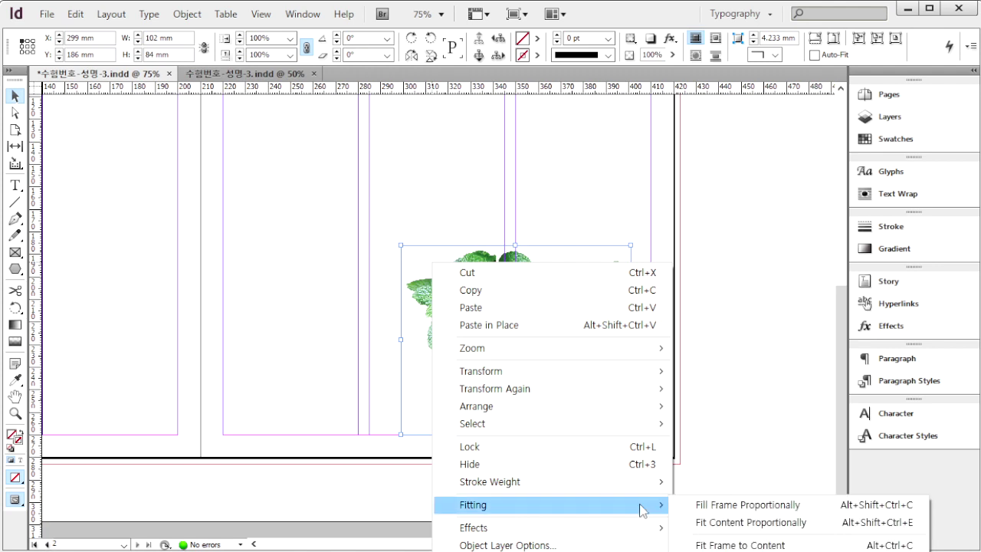
pyautogui.click(741, 508)
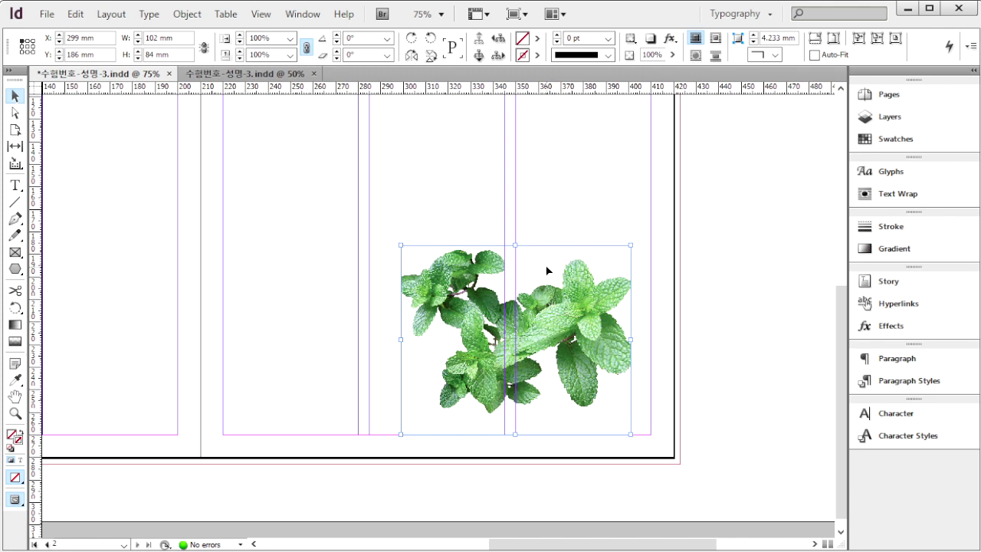
pyautogui.click(320, 180)
# Step: Place 1급-18.psd beneath the mint leaves image on page 2, in a frame about 65 × 104 mm at X 285 mm, Y 93.5 mm
pyautogui.scroll(3, 573, 281)
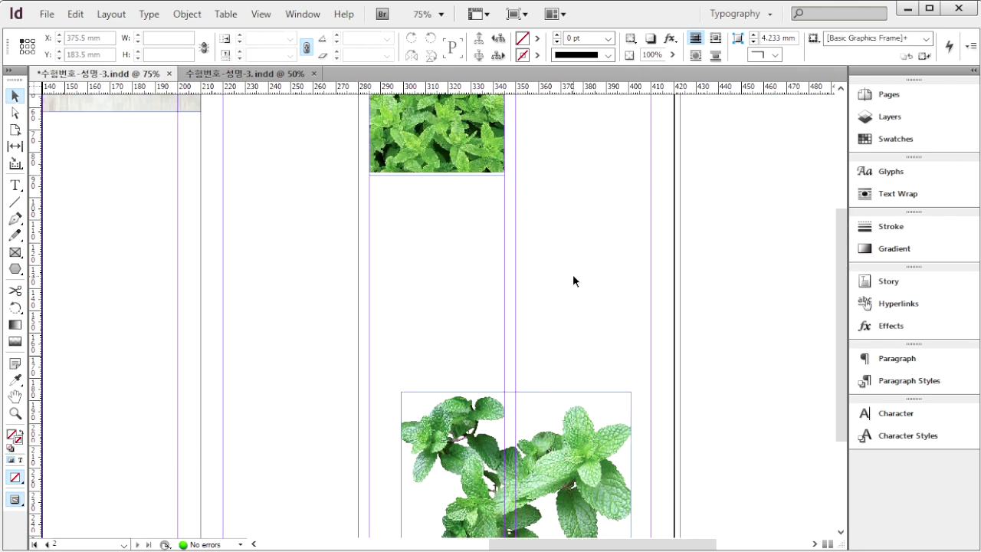
pyautogui.scroll(-3, 572, 252)
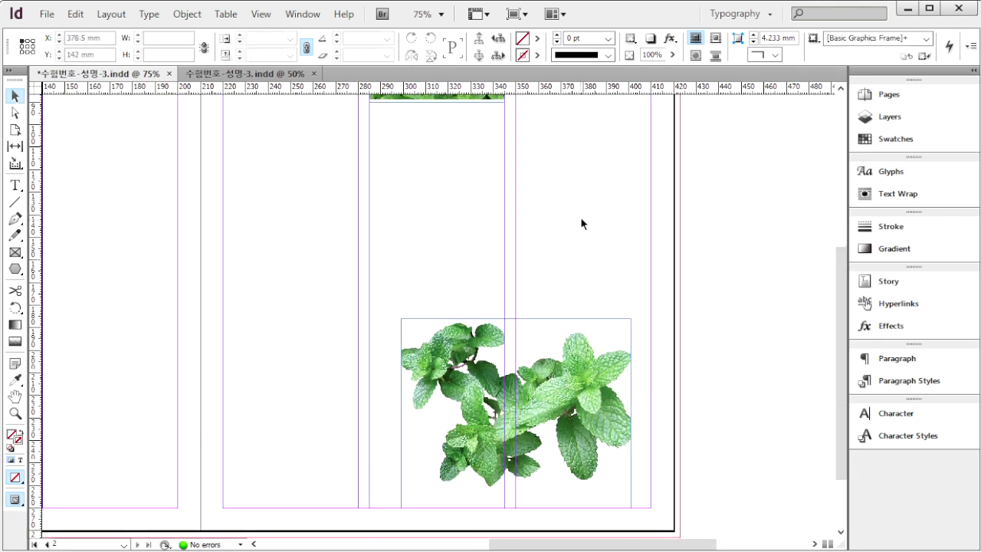
pyautogui.click(605, 276)
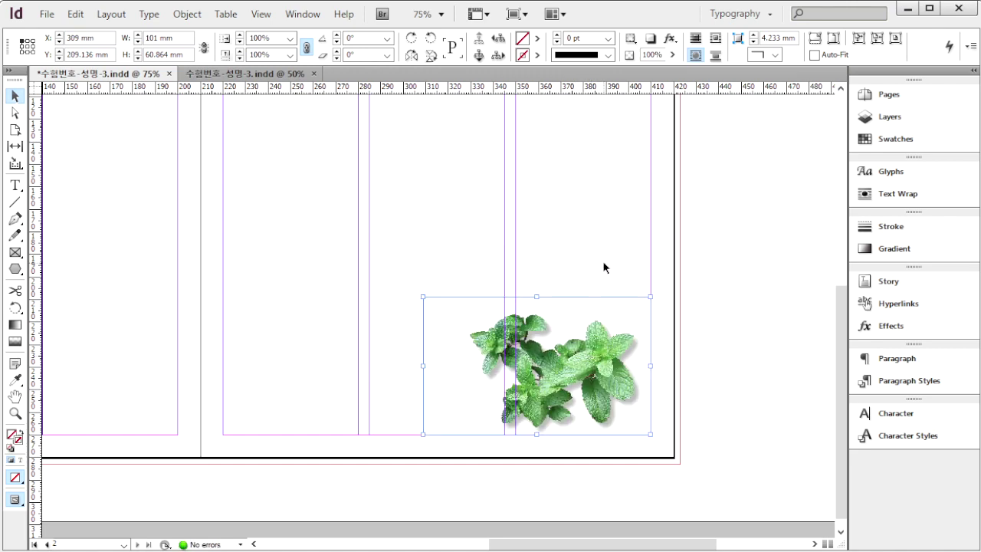
pyautogui.scroll(2, 603, 261)
pyautogui.scroll(3, 603, 266)
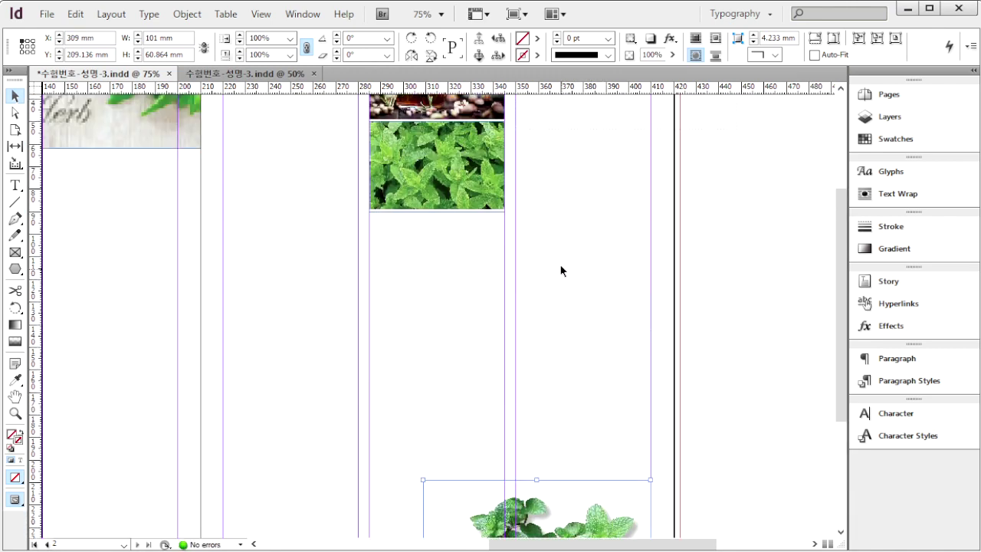
pyautogui.hotkey('ctrl', 'd')
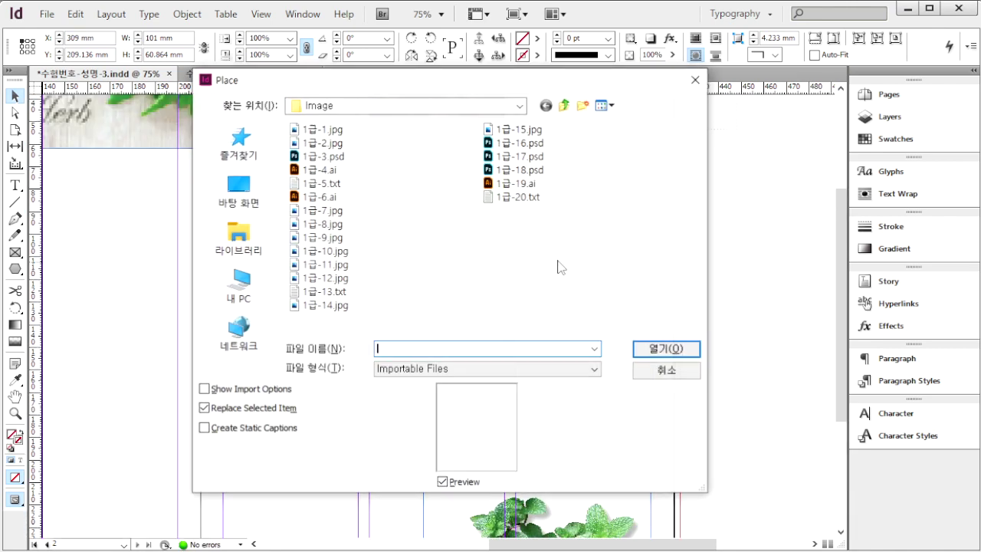
pyautogui.click(533, 169)
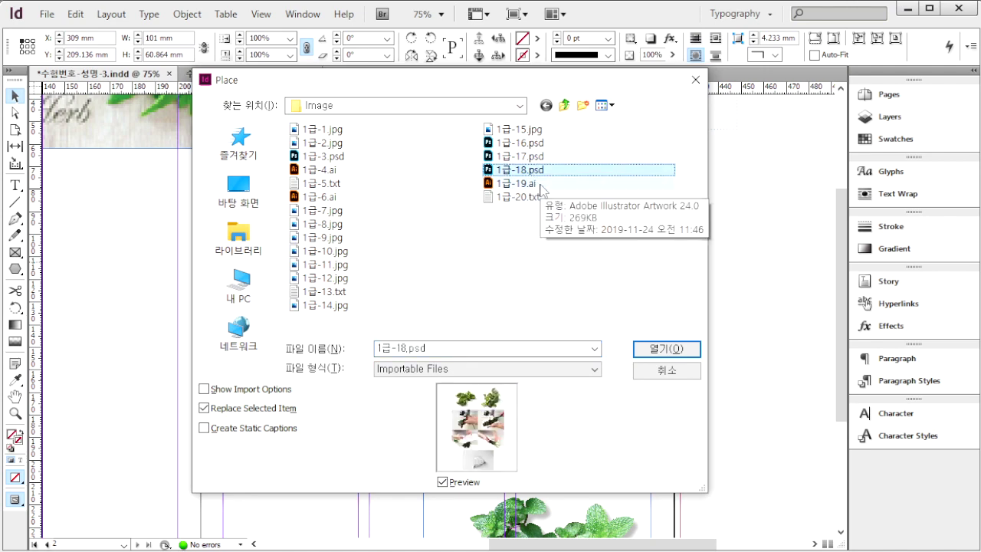
pyautogui.click(673, 352)
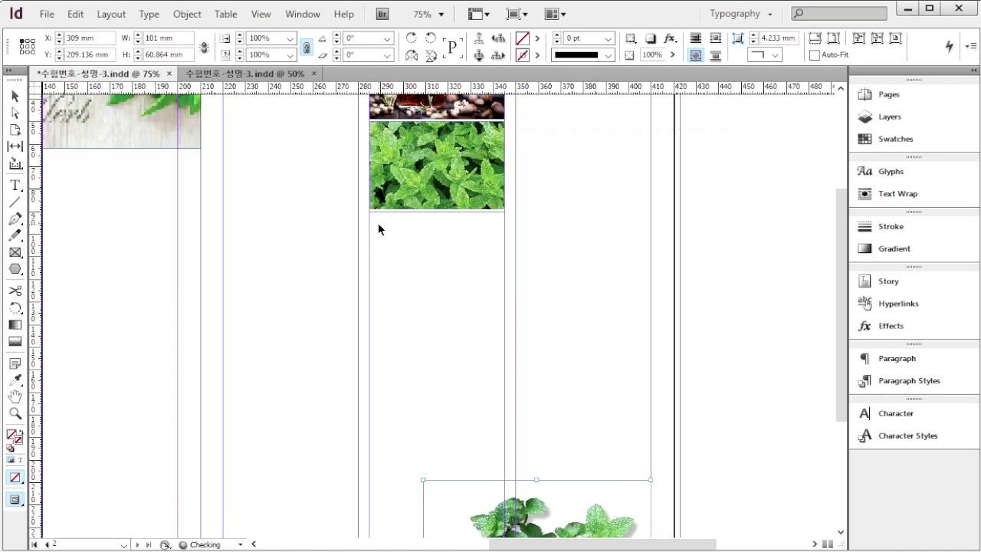
pyautogui.moveTo(370, 221); pyautogui.dragTo(535, 447)
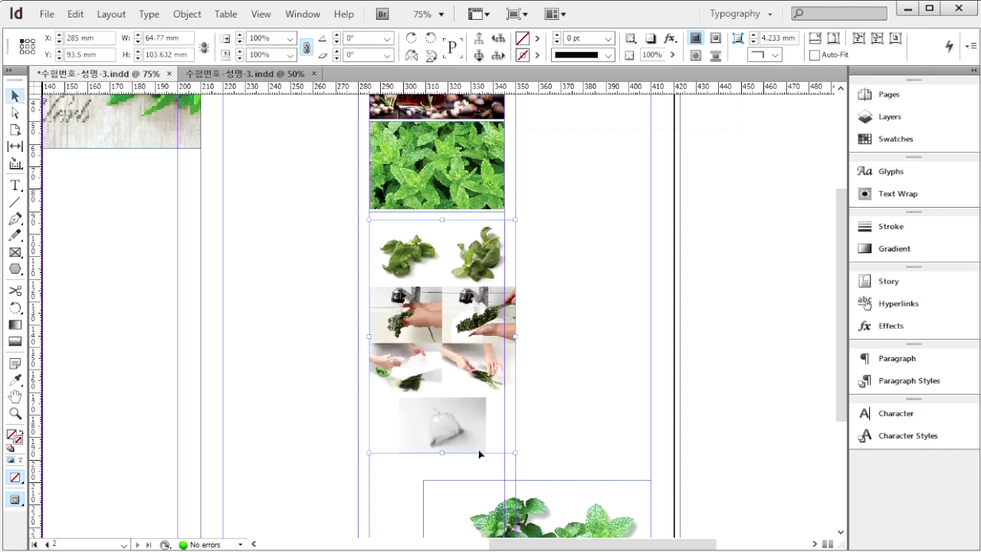
# Step: Crop the new image's frame to 28.5 mm high so it shows only the top row with the two herb sprigs
pyautogui.moveTo(443, 453); pyautogui.dragTo(443, 285)
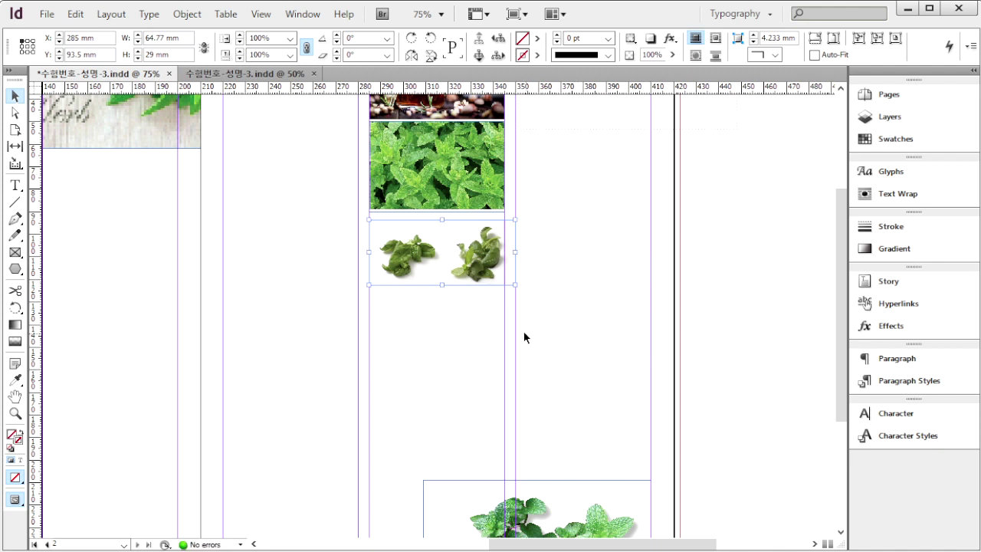
pyautogui.hotkey('ctrl', 'alt', 'c')
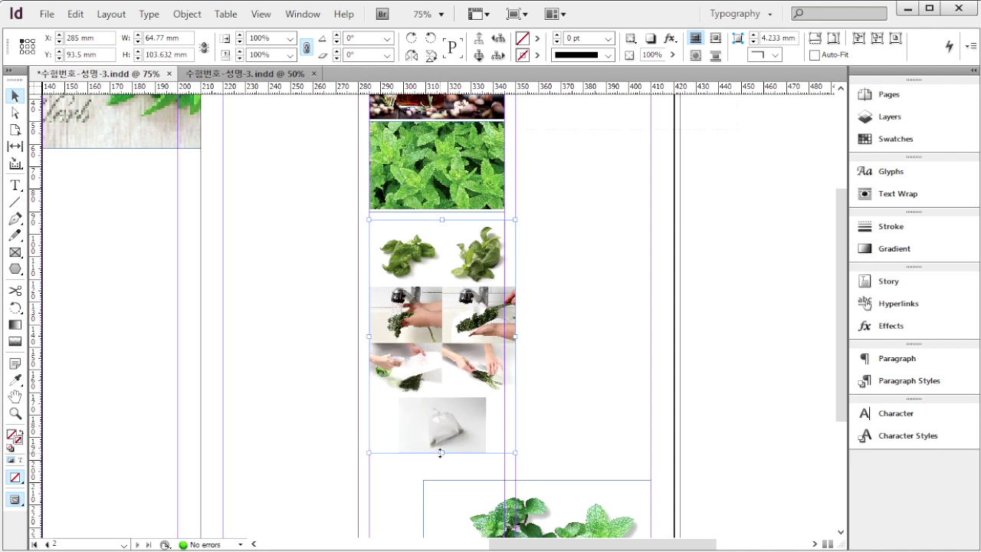
pyautogui.moveTo(441, 453); pyautogui.dragTo(449, 283)
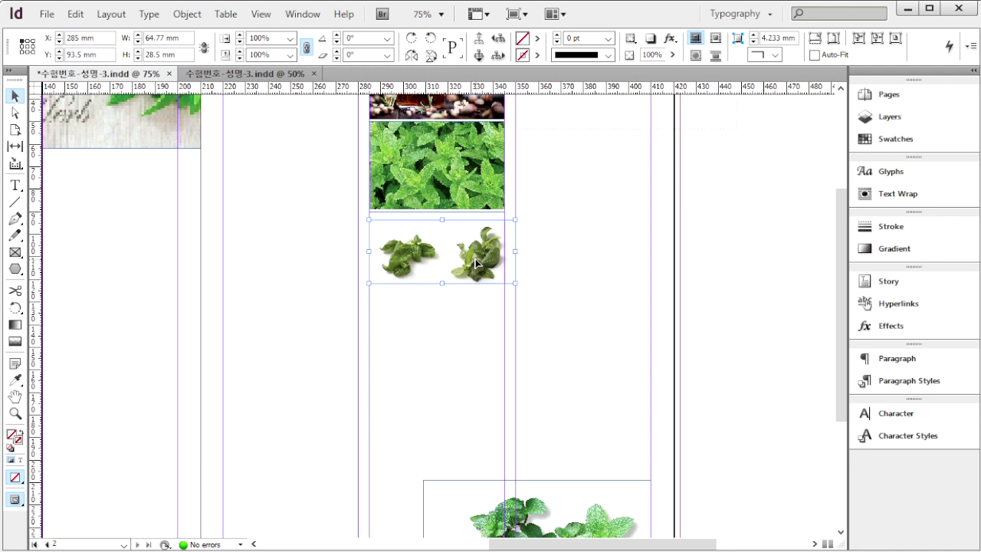
# Step: Duplicate the herb sprig frame lower in the same column and shift its picture to Y -30 mm so the washing photos show
pyautogui.moveTo(475, 256); pyautogui.dragTo(468, 353)
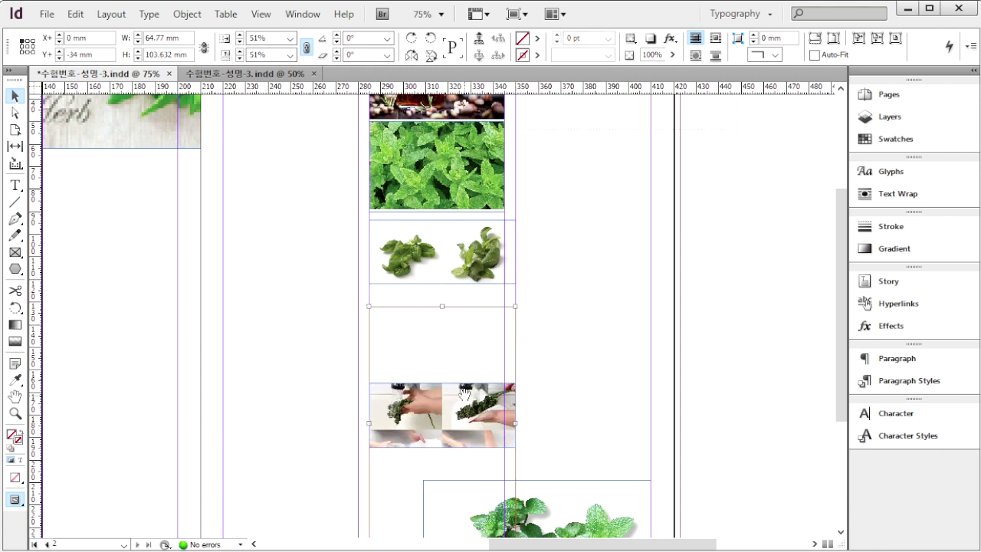
pyautogui.moveTo(466, 402); pyautogui.dragTo(501, 400)
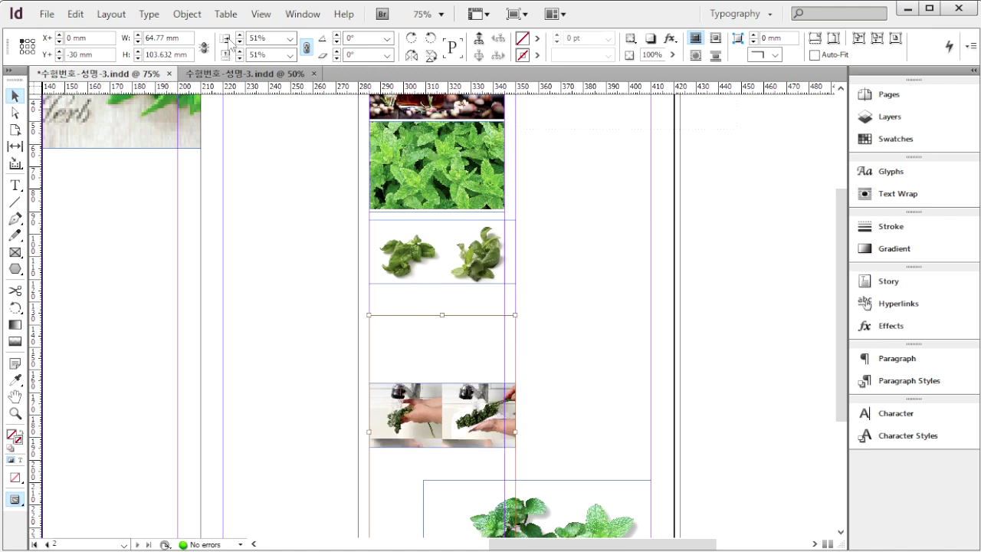
pyautogui.click(230, 73)
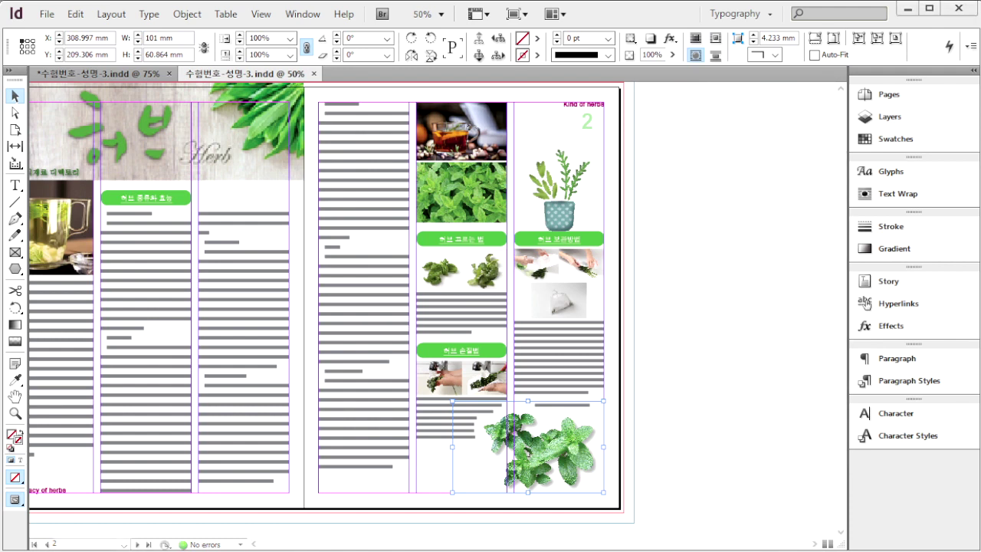
pyautogui.hotkey('ctrl', 'Tab')
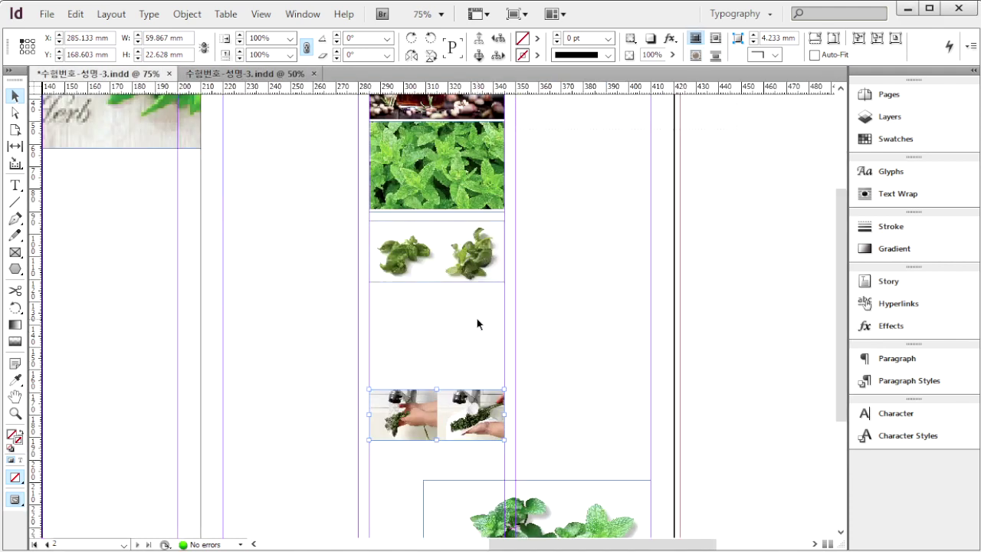
# Step: Duplicate the herb sprig frame into the third column at X 350.133 mm and recrop it 53 mm high around the wrapping and bag photos
pyautogui.click(451, 253)
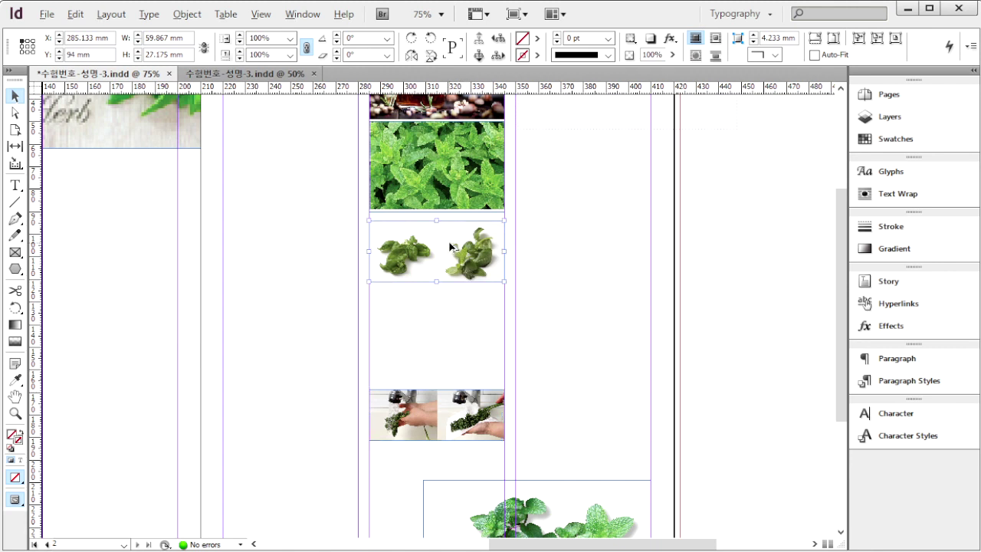
pyautogui.moveTo(452, 253); pyautogui.dragTo(617, 165)
pyautogui.doubleClick(618, 261)
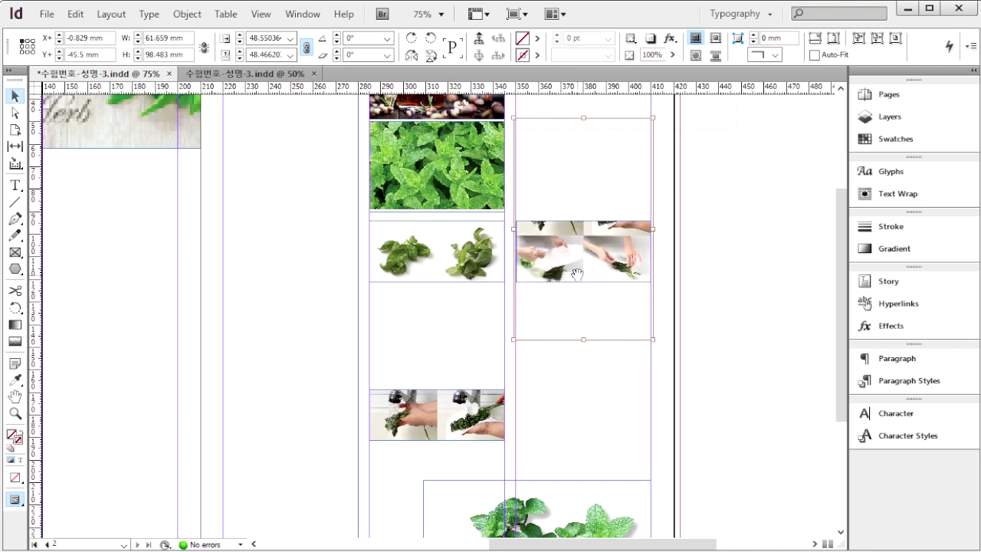
pyautogui.press('Escape')
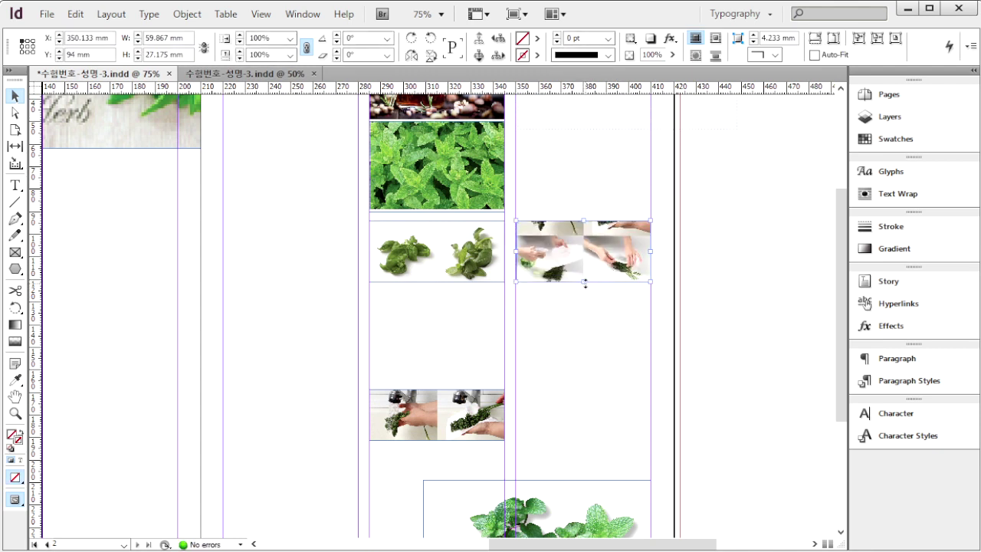
pyautogui.moveTo(585, 282); pyautogui.dragTo(586, 358)
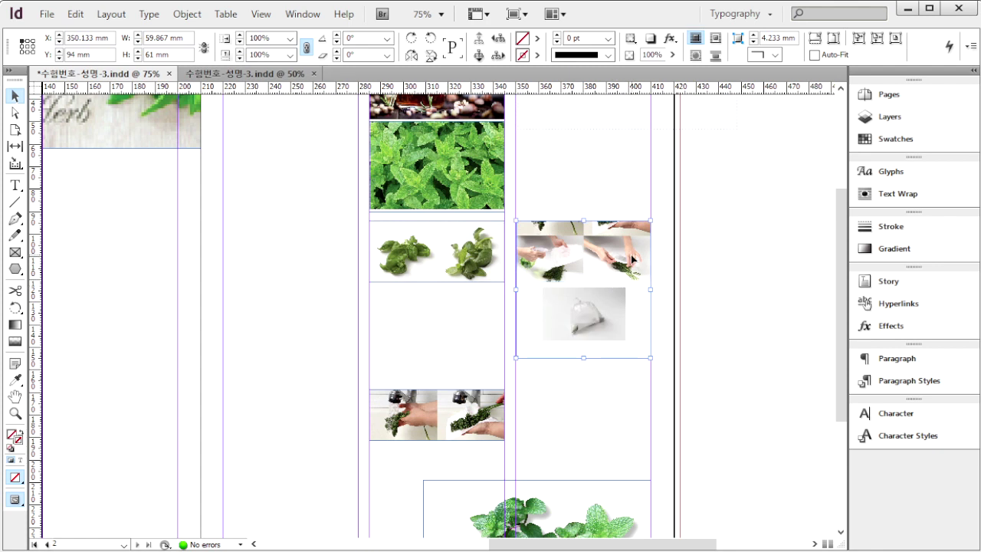
pyautogui.moveTo(585, 356); pyautogui.dragTo(584, 340)
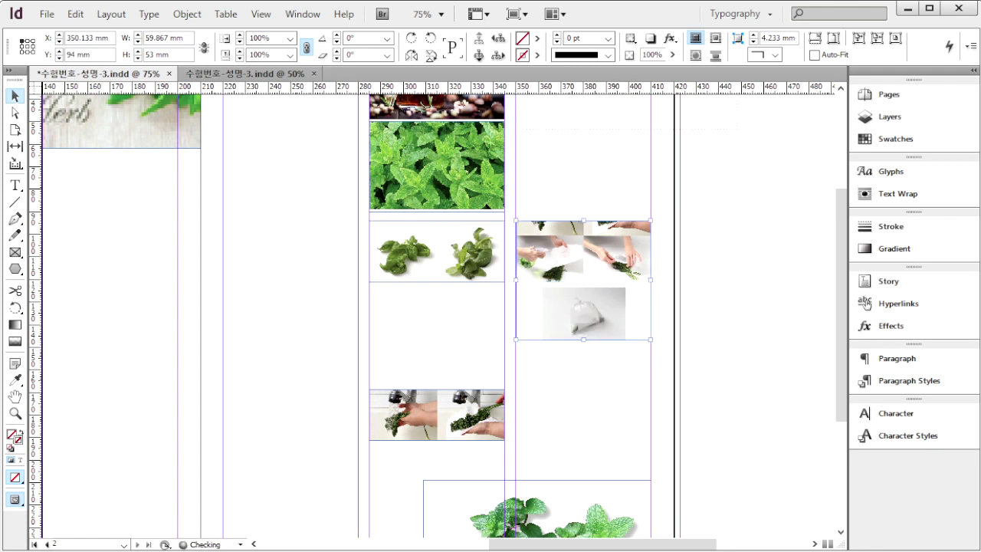
# Step: Place 1급-19.ai below the page number in the third column, in a frame about 53 × 74 mm at X 357 mm, Y 34 mm
pyautogui.hotkey('ctrl', 'Tab')
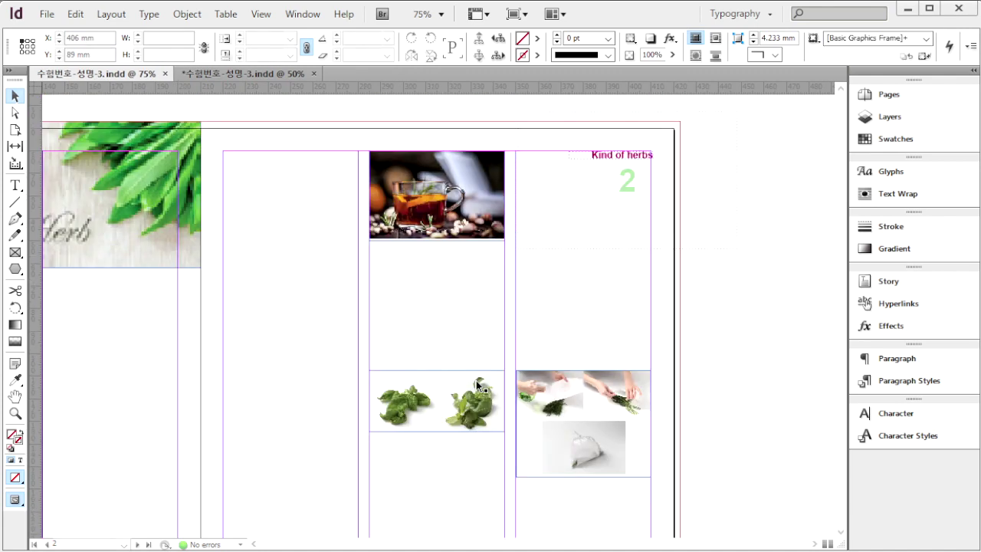
pyautogui.click(803, 296)
pyautogui.hotkey('ctrl', 'd')
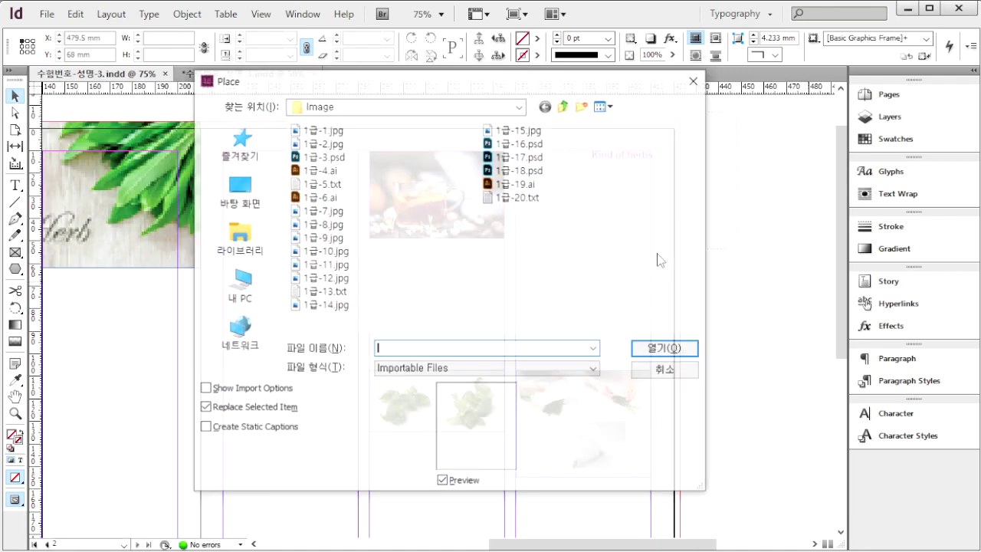
pyautogui.click(530, 186)
pyautogui.click(686, 349)
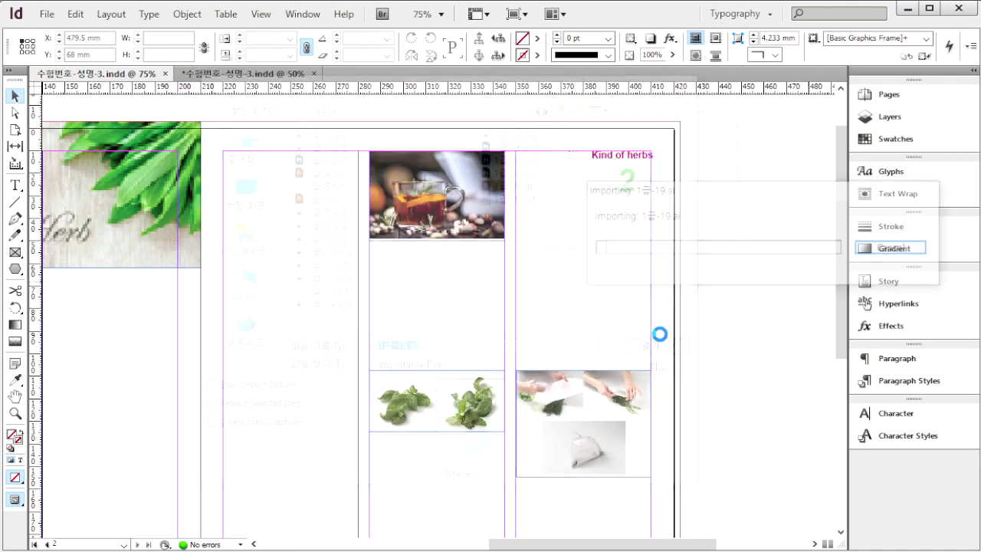
pyautogui.moveTo(531, 205); pyautogui.dragTo(608, 370)
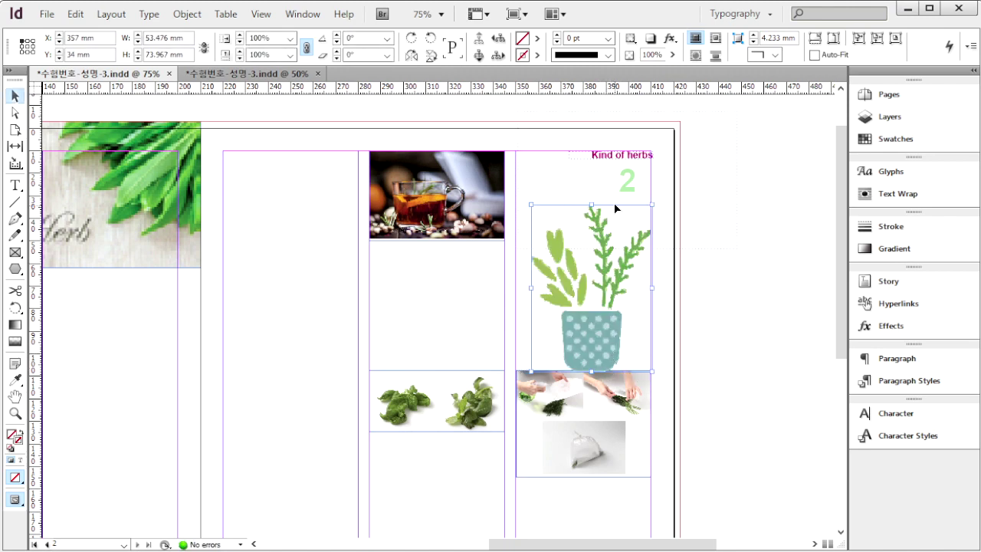
# Step: Scale the potted herb illustration proportionally to about 41.7 × 57.7 mm and position it at about X 358.7 mm, Y 49.3 mm
pyautogui.moveTo(653, 204); pyautogui.dragTo(628, 237)
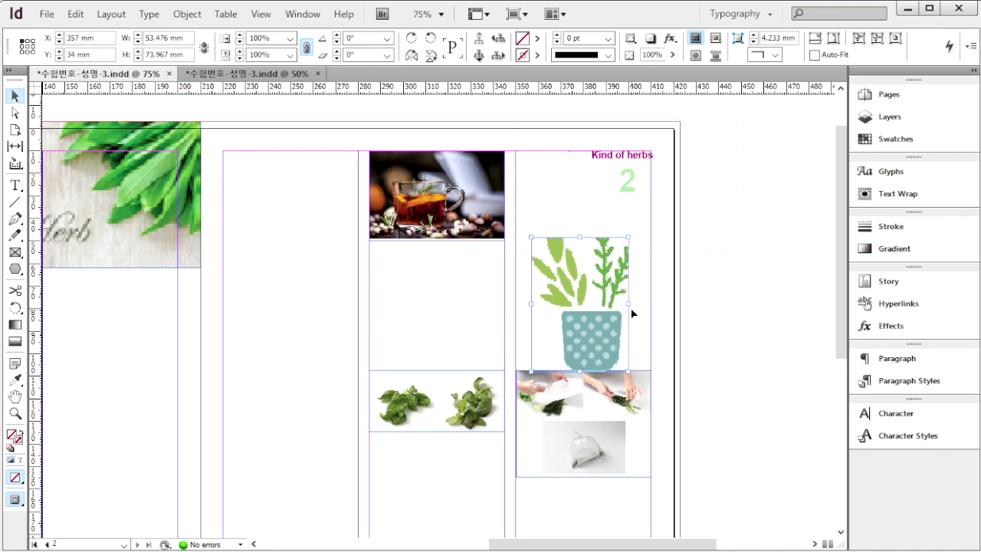
pyautogui.hotkey('ctrl', 'alt', 'c')
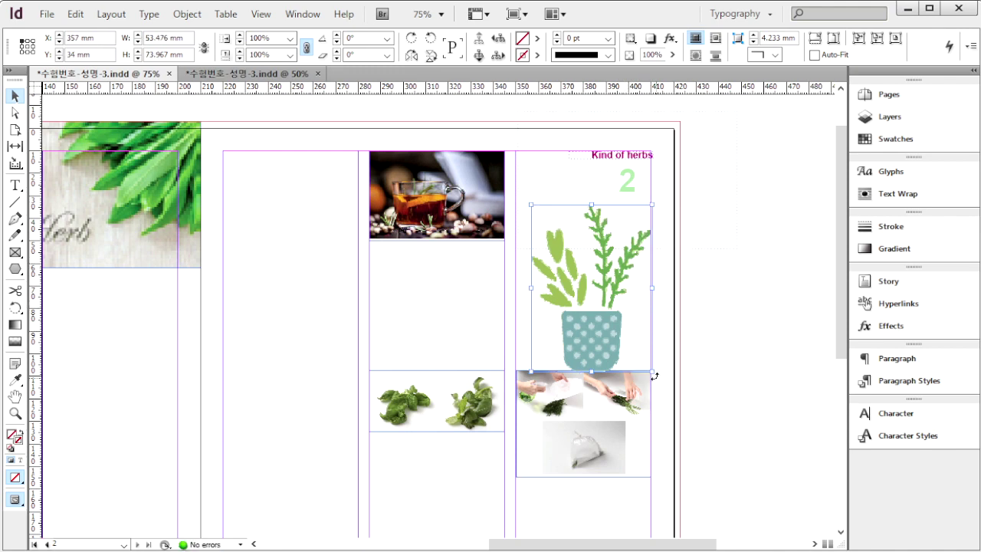
pyautogui.moveTo(654, 376); pyautogui.dragTo(618, 324)
pyautogui.hotkey('ctrl', 'z')
pyautogui.moveTo(587, 289); pyautogui.dragTo(580, 305)
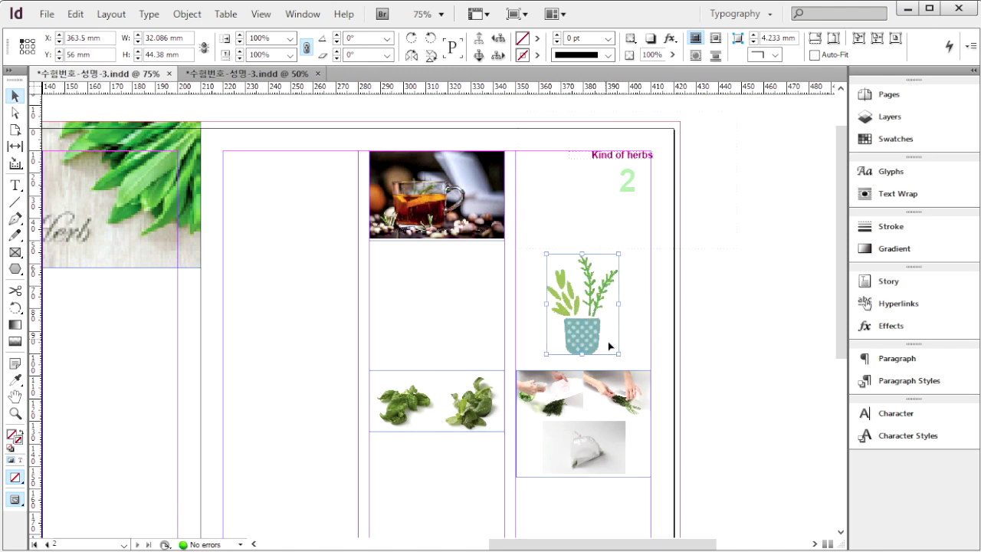
pyautogui.moveTo(618, 354); pyautogui.dragTo(625, 372)
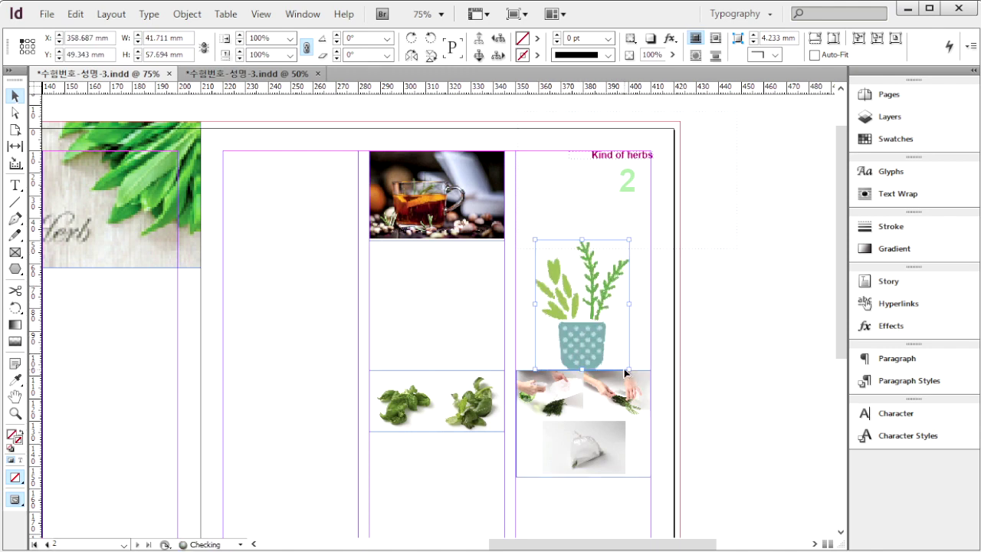
pyautogui.click(777, 345)
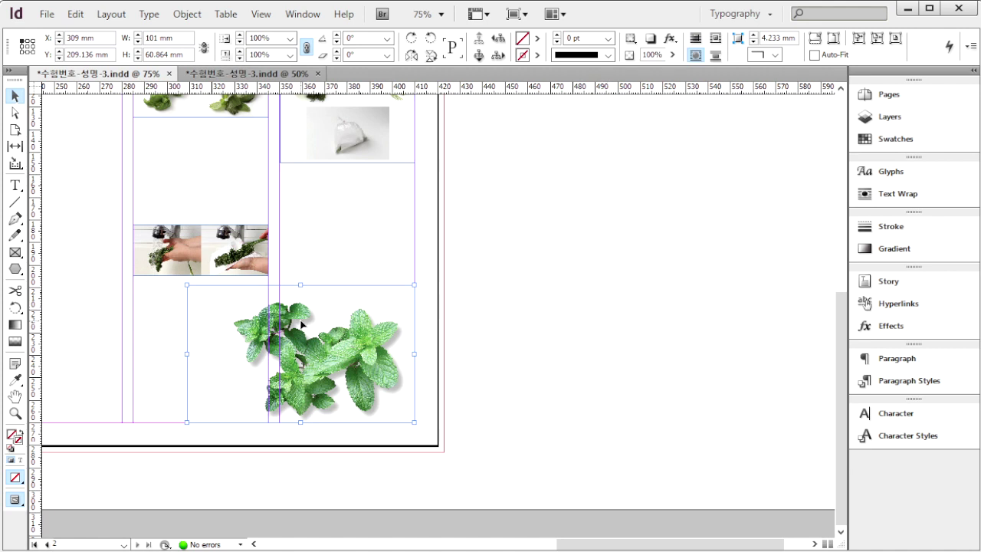
# Step: Move the mint sprig frame near page 2's lower right corner to Y 210 mm
pyautogui.rightClick(262, 307)
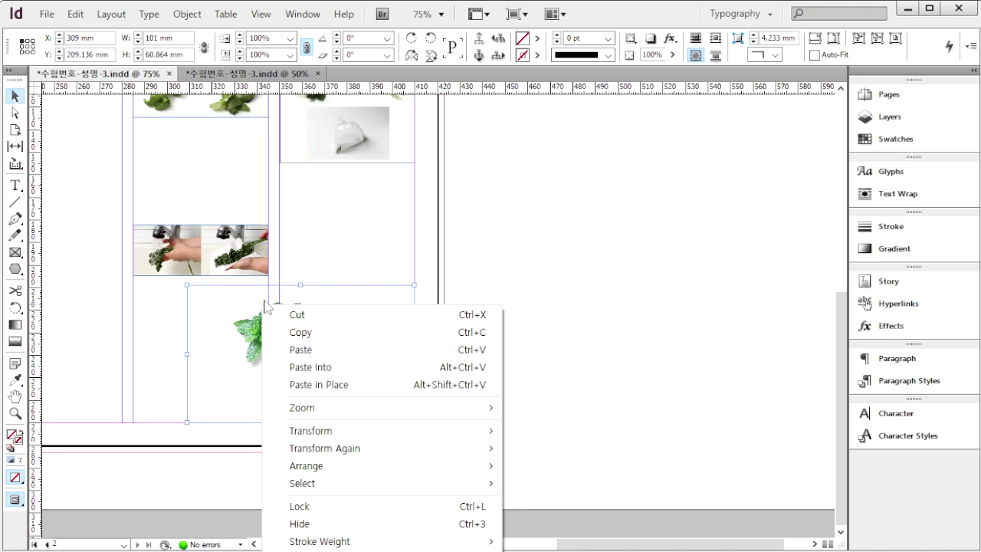
pyautogui.click(265, 306)
pyautogui.moveTo(265, 306); pyautogui.dragTo(254, 309)
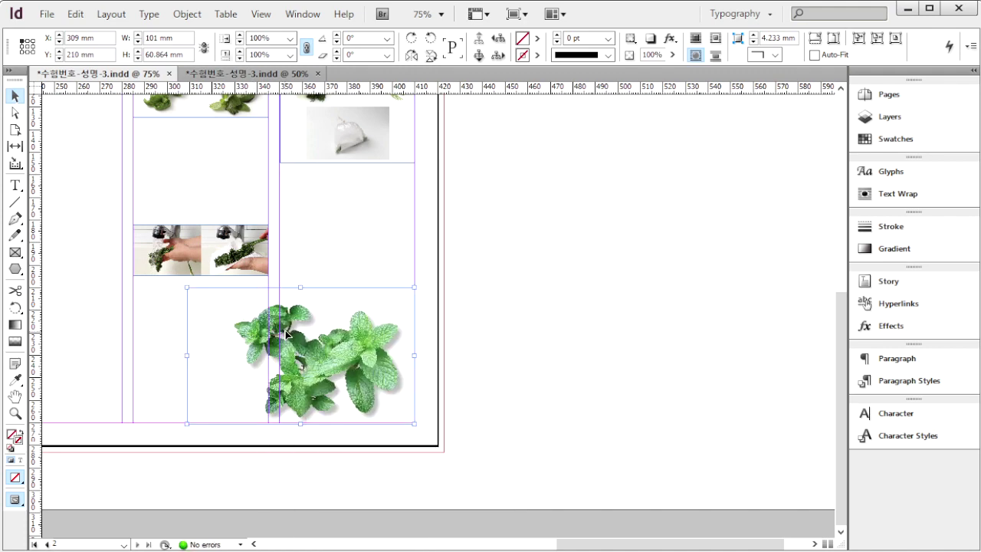
# Step: Apply a Photoshop Path clipping path to the mint sprig image, using Path1 with a 0 mm inset
pyautogui.click(190, 15)
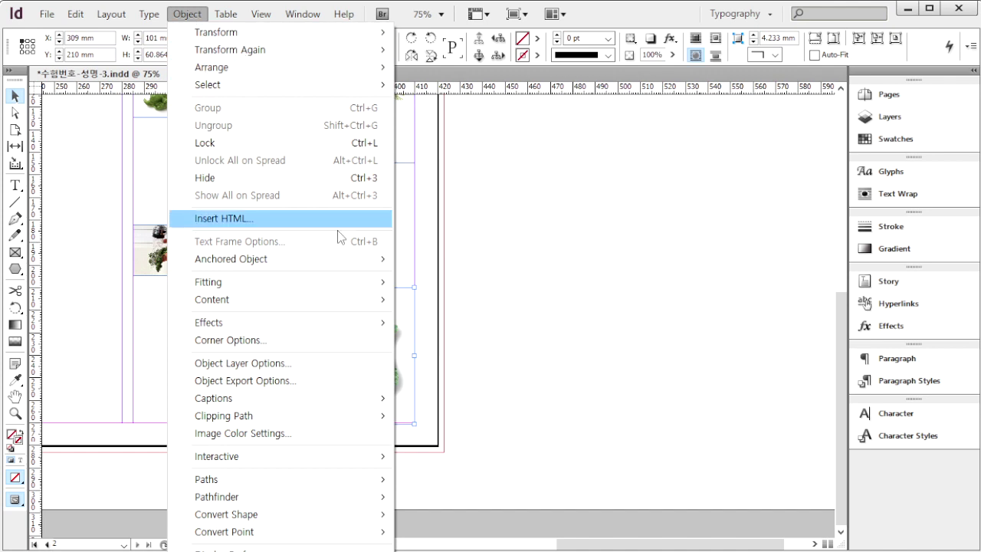
pyautogui.moveTo(330, 422)
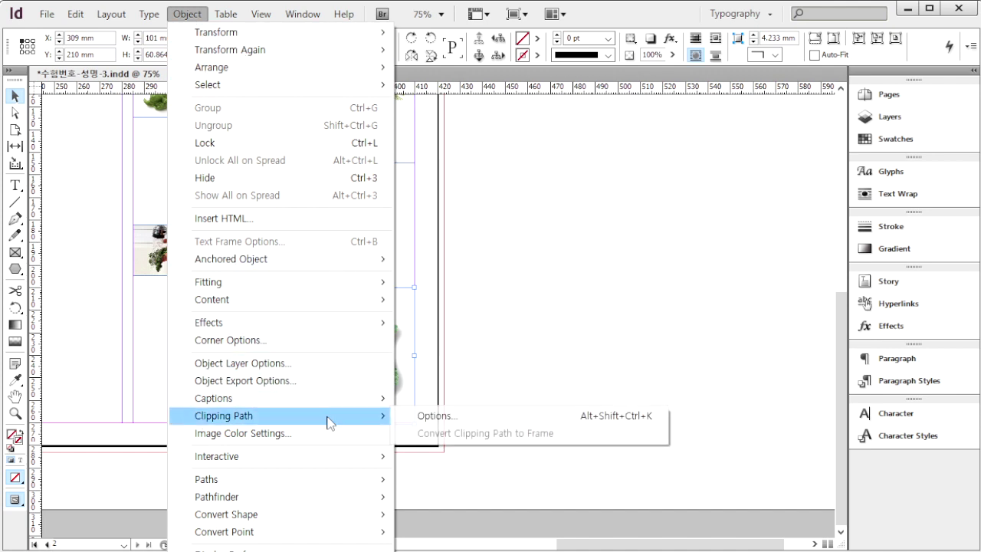
pyautogui.click(460, 416)
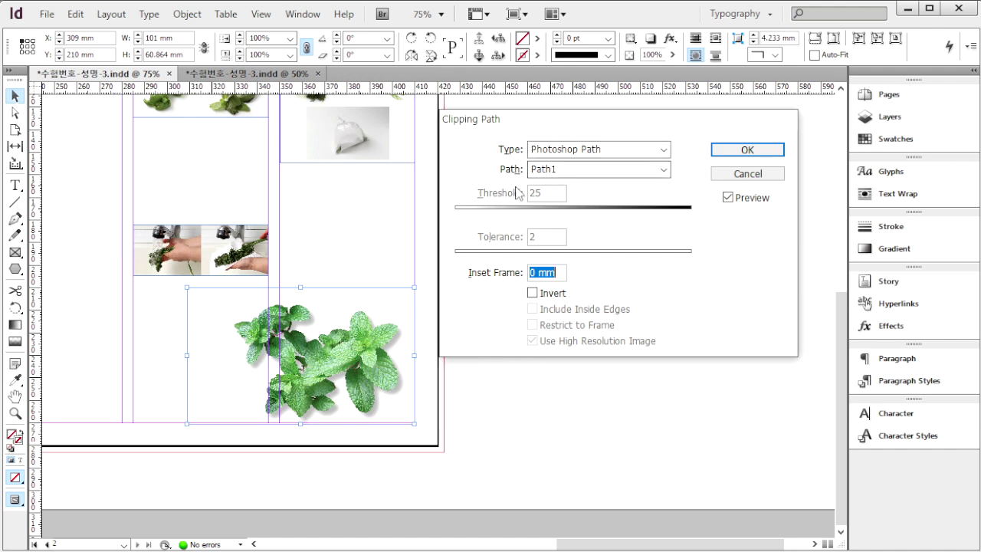
pyautogui.click(766, 153)
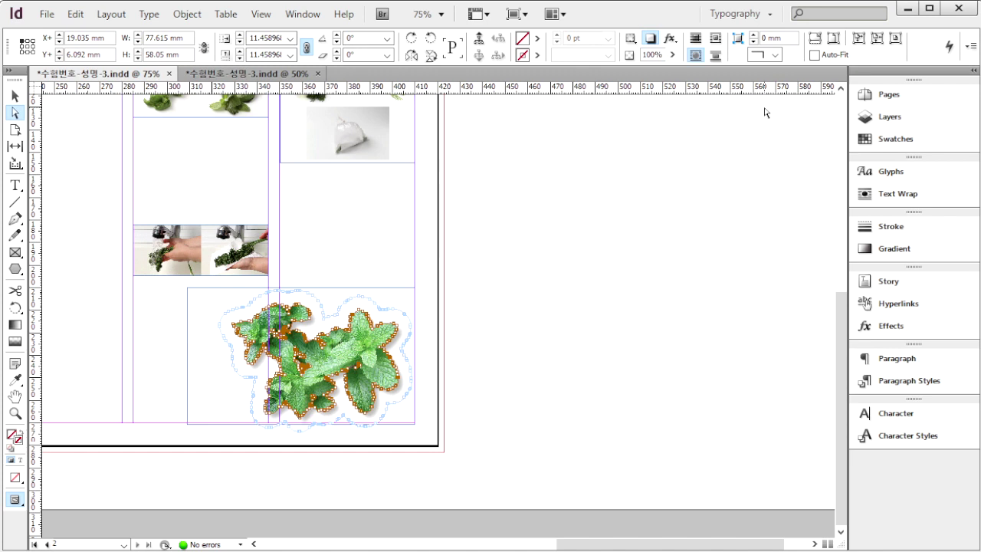
# Step: Display the mint sprig image's text wrap settings and select its frame near page 2's lower right corner
pyautogui.click(303, 14)
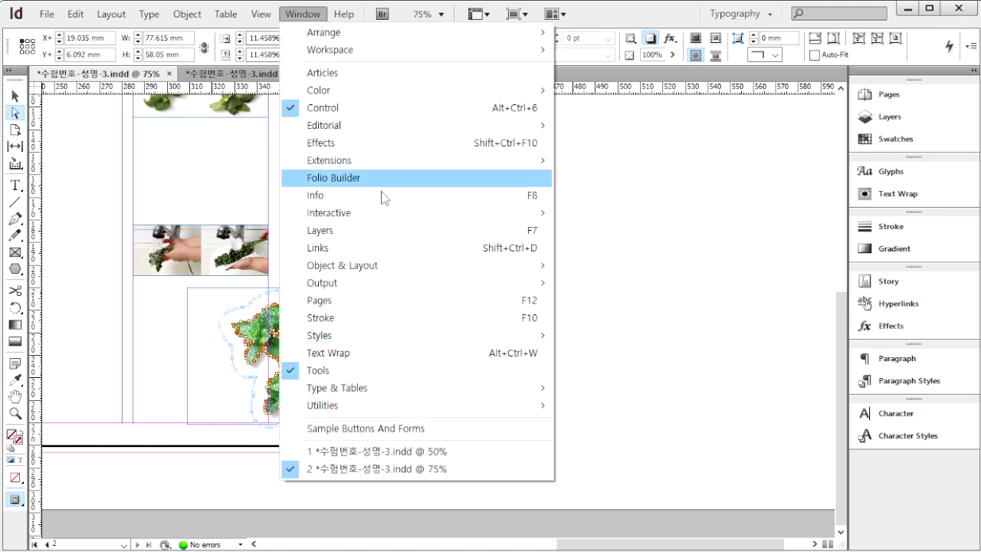
pyautogui.click(438, 354)
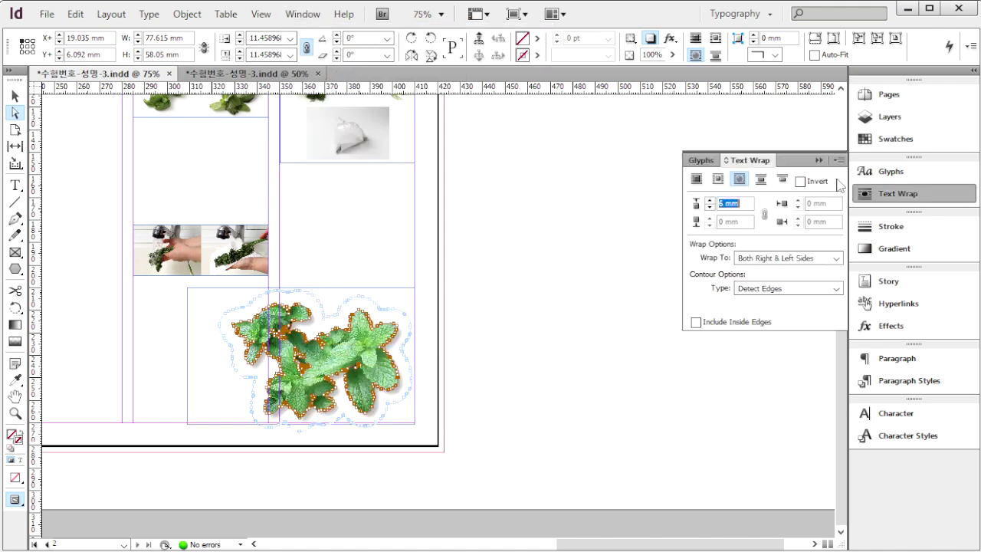
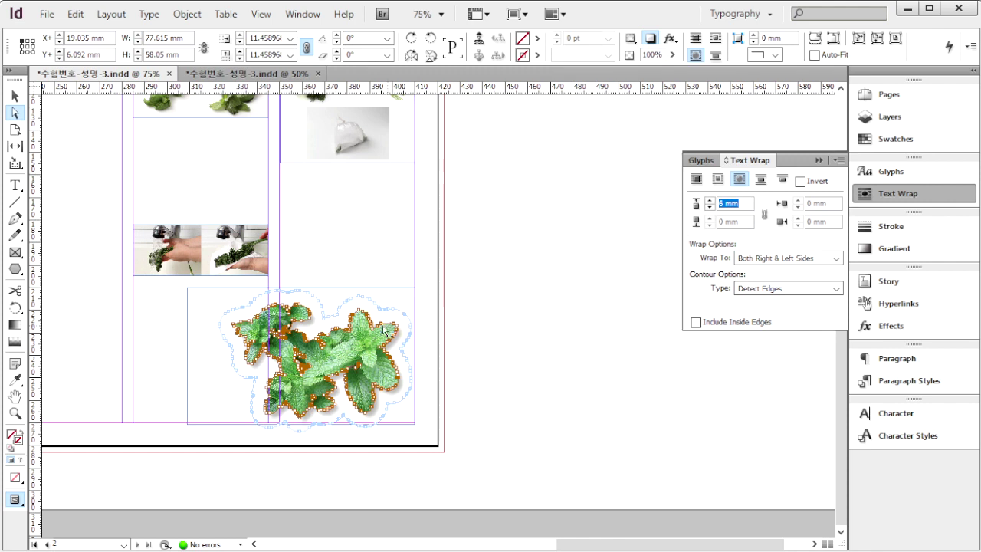
pyautogui.click(15, 97)
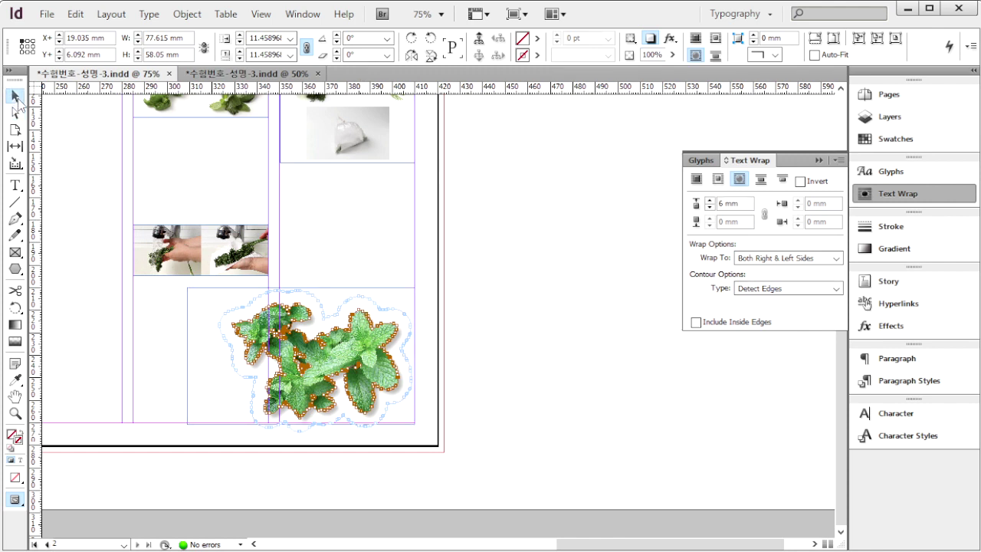
pyautogui.click(534, 311)
pyautogui.click(281, 314)
pyautogui.rightClick(300, 313)
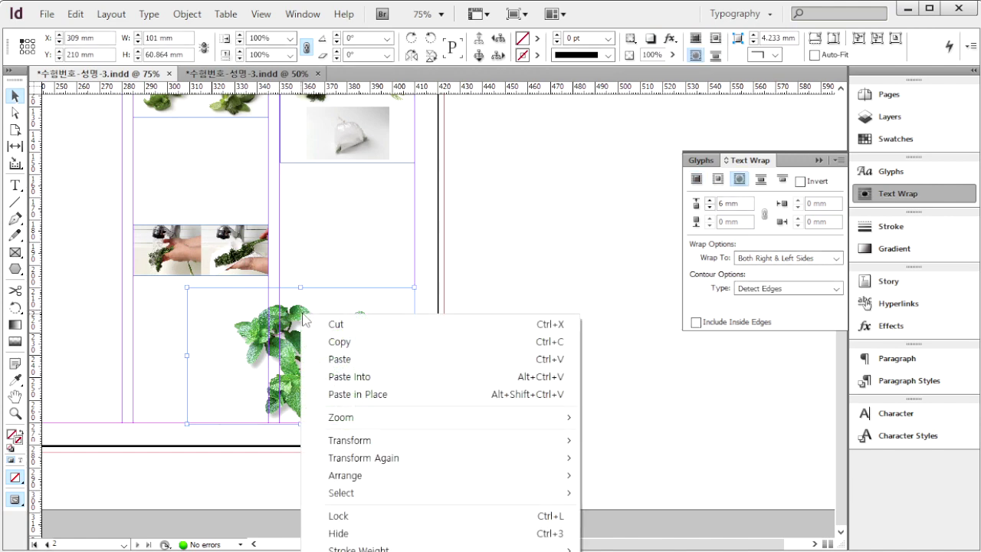
pyautogui.click(517, 233)
pyautogui.click(302, 14)
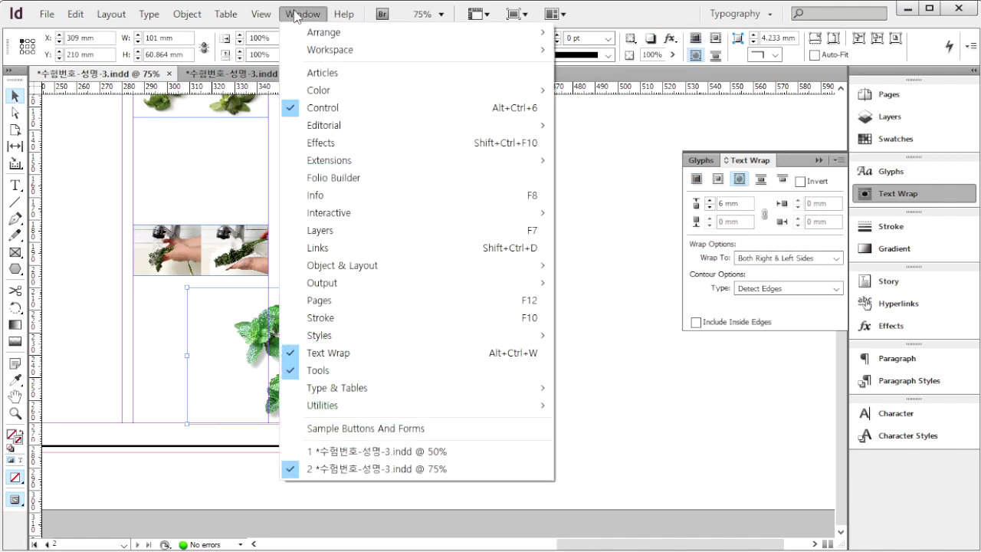
pyautogui.click(354, 148)
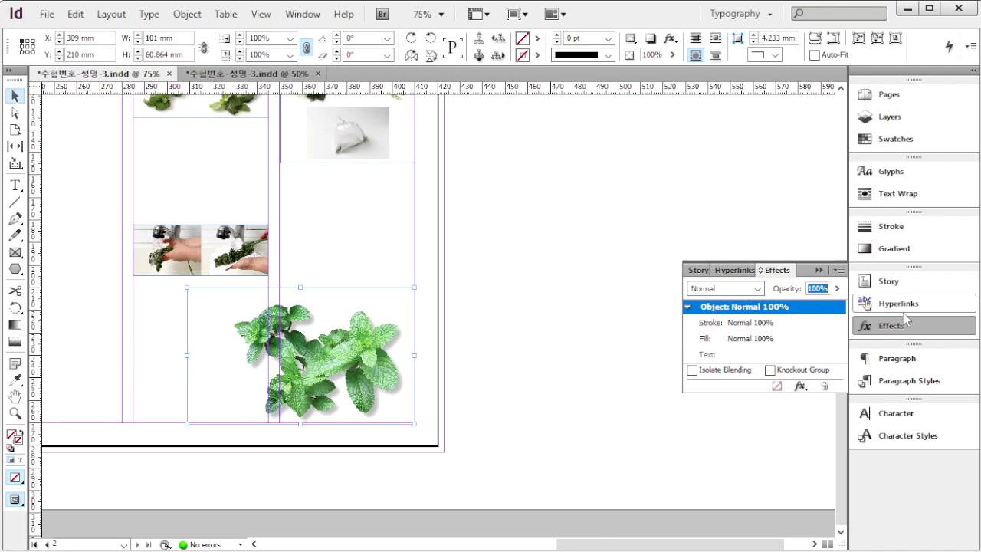
pyautogui.moveTo(882, 326); pyautogui.dragTo(908, 336)
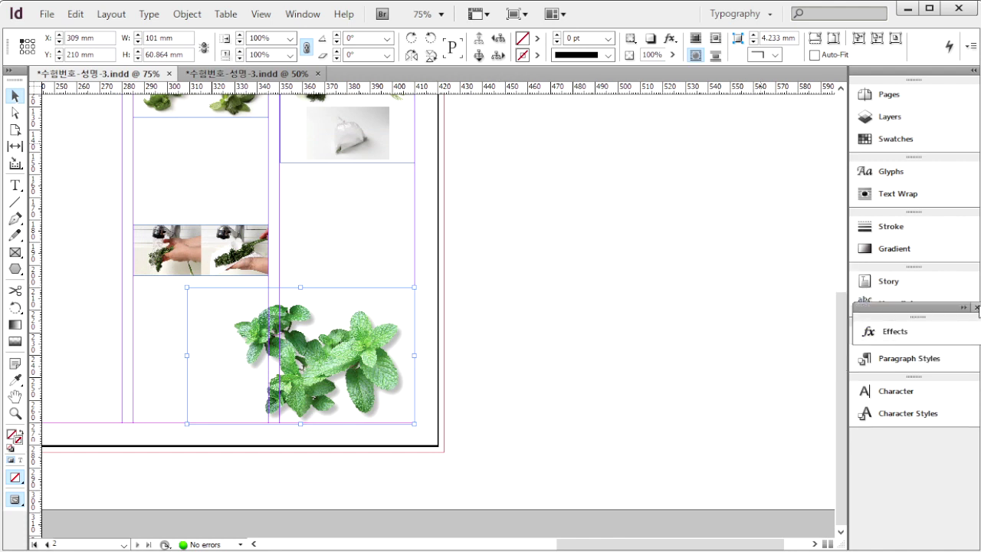
pyautogui.click(976, 308)
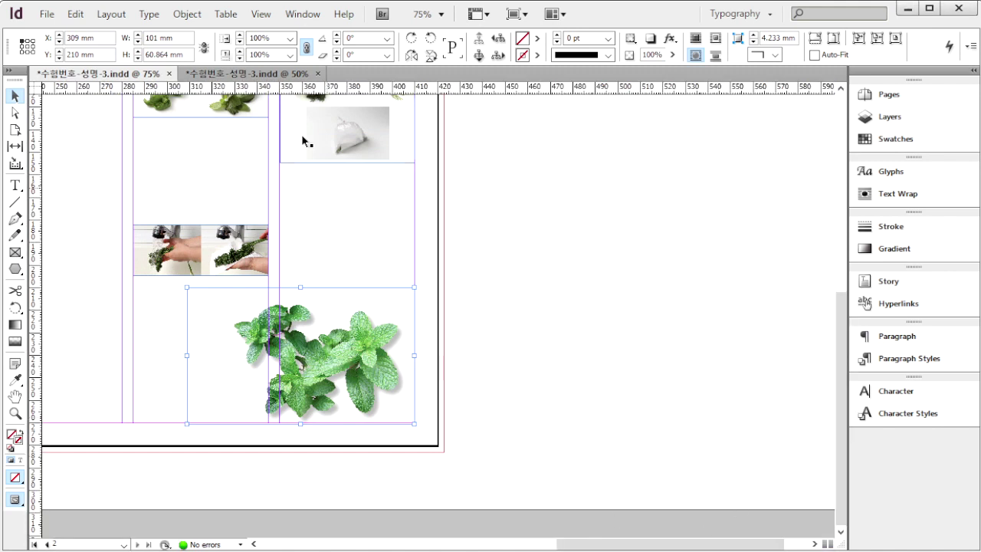
# Step: Apply a Multiply drop shadow to the mint sprig frame with 75% opacity, 3.492 mm distance, 135° angle and 1.764 mm size
pyautogui.click(187, 14)
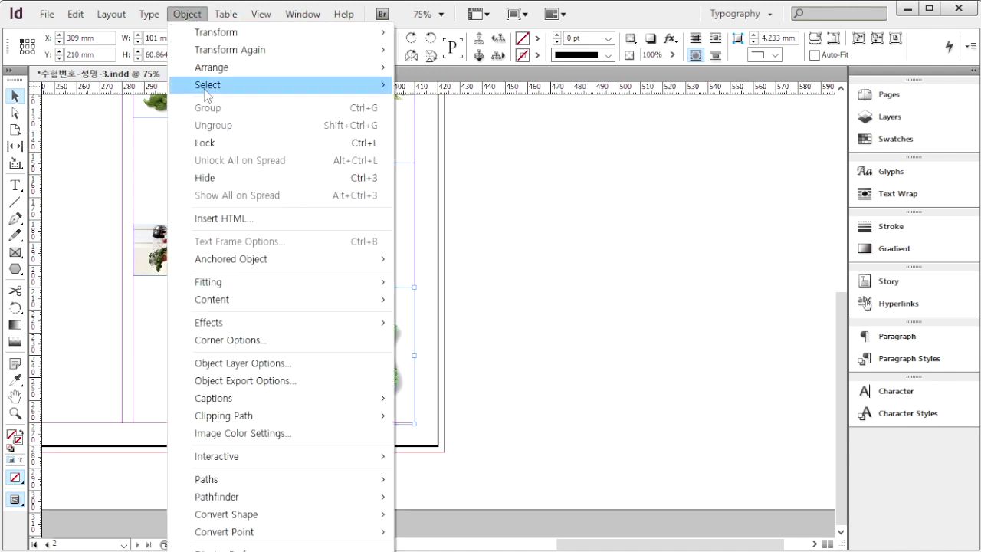
pyautogui.moveTo(355, 325)
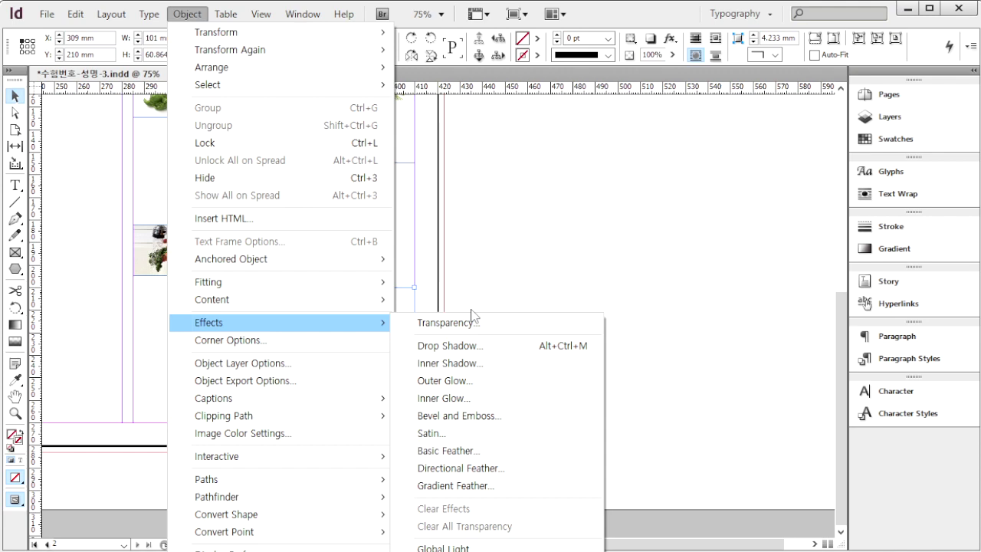
pyautogui.click(452, 346)
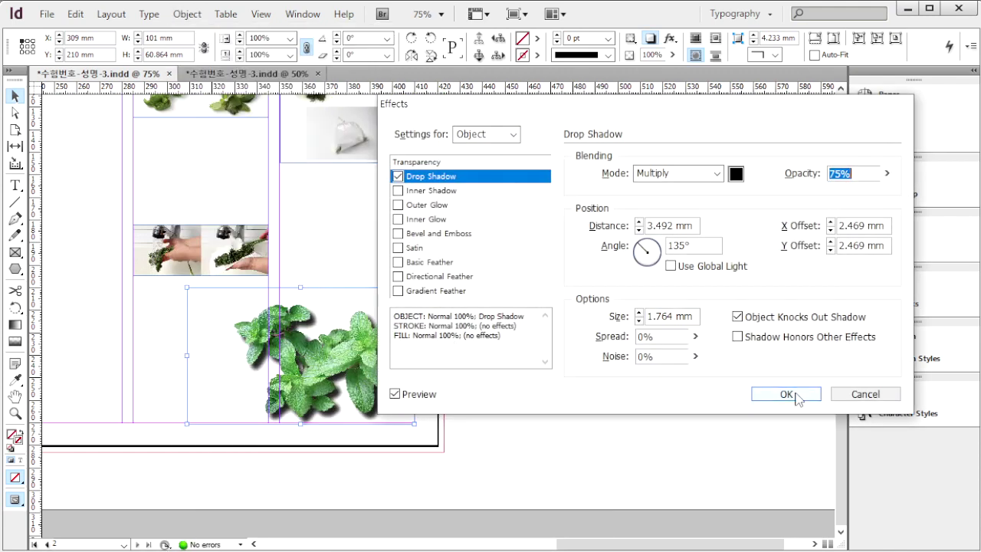
pyautogui.click(787, 394)
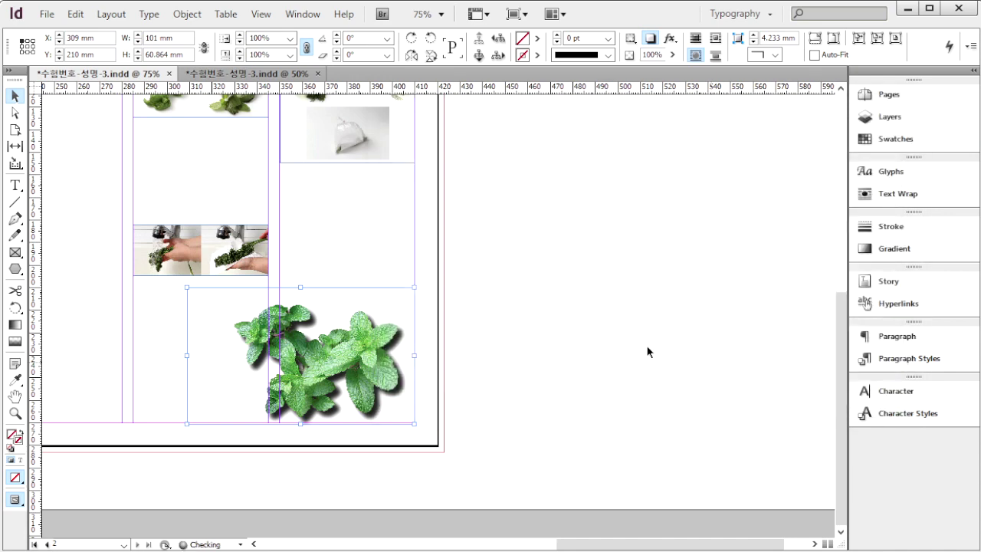
# Step: Apply a Satin effect with the default settings to the potted herb illustration in page 2's third column
pyautogui.scroll(5, 200, 325)
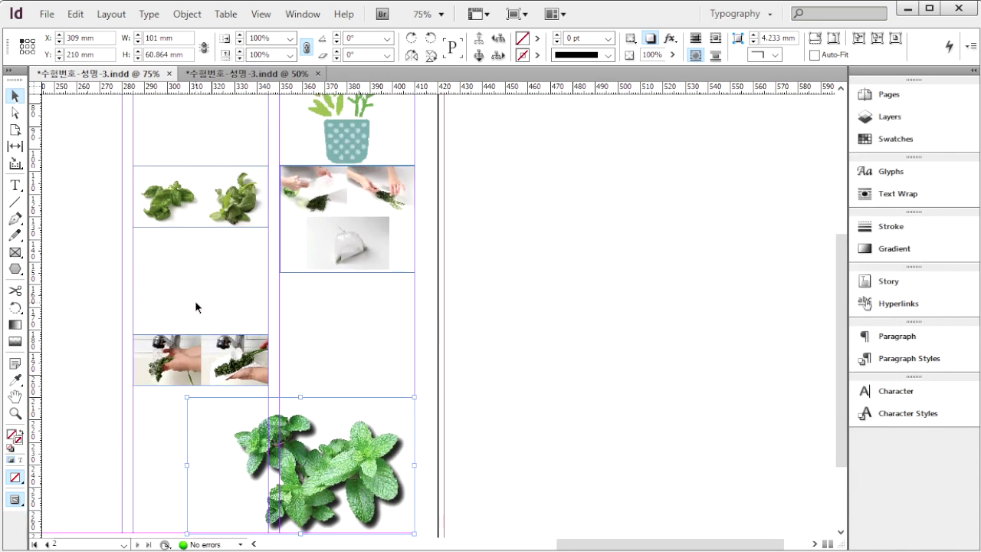
pyautogui.click(351, 192)
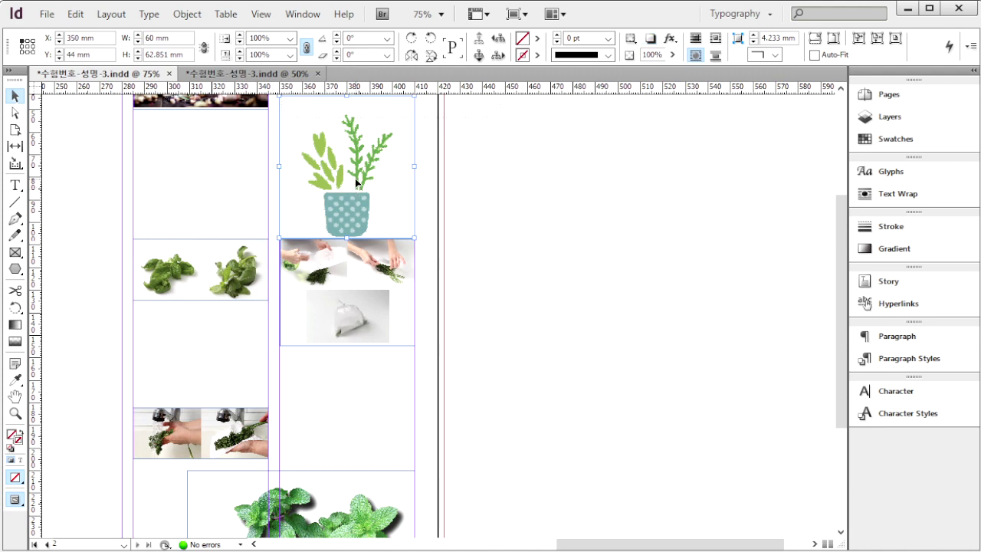
pyautogui.click(188, 14)
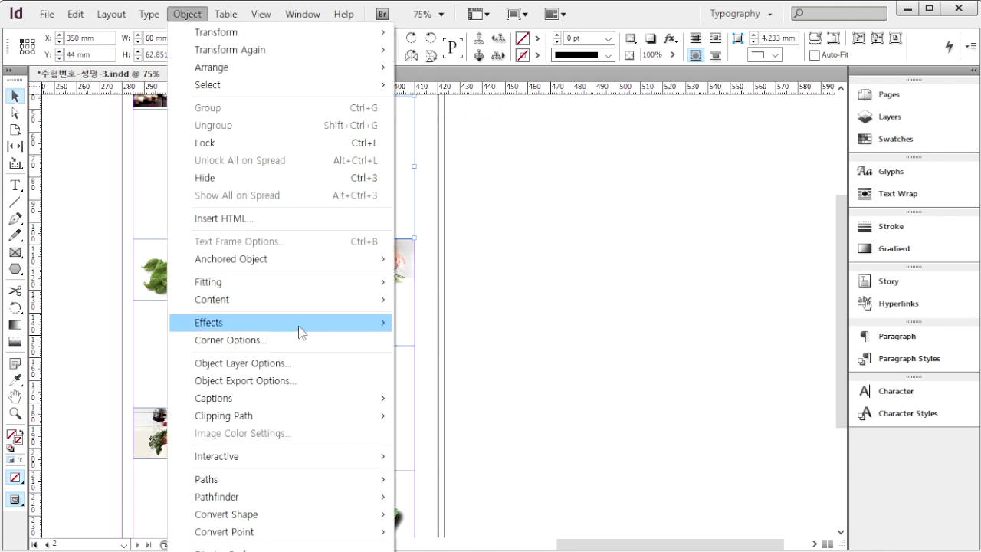
pyautogui.moveTo(296, 329)
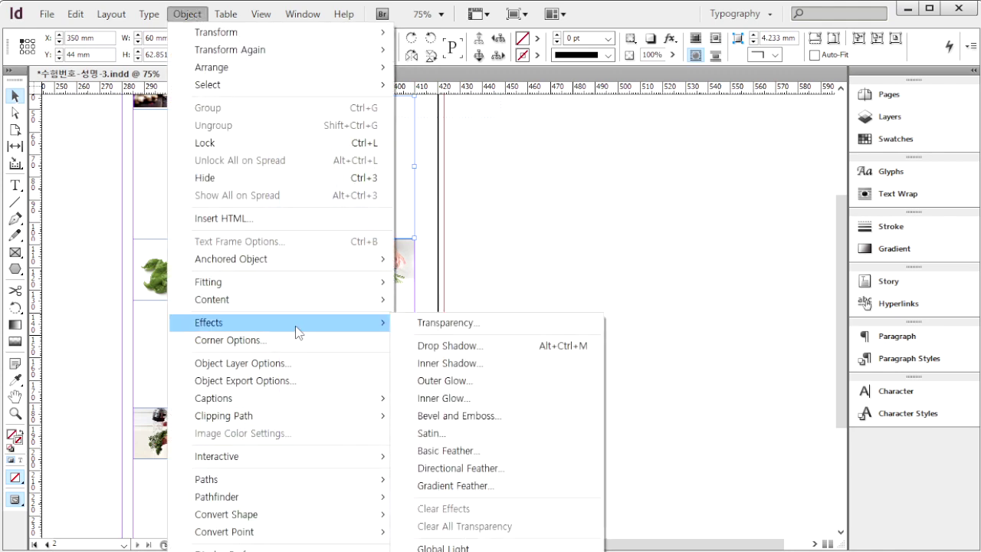
pyautogui.click(518, 437)
pyautogui.click(799, 395)
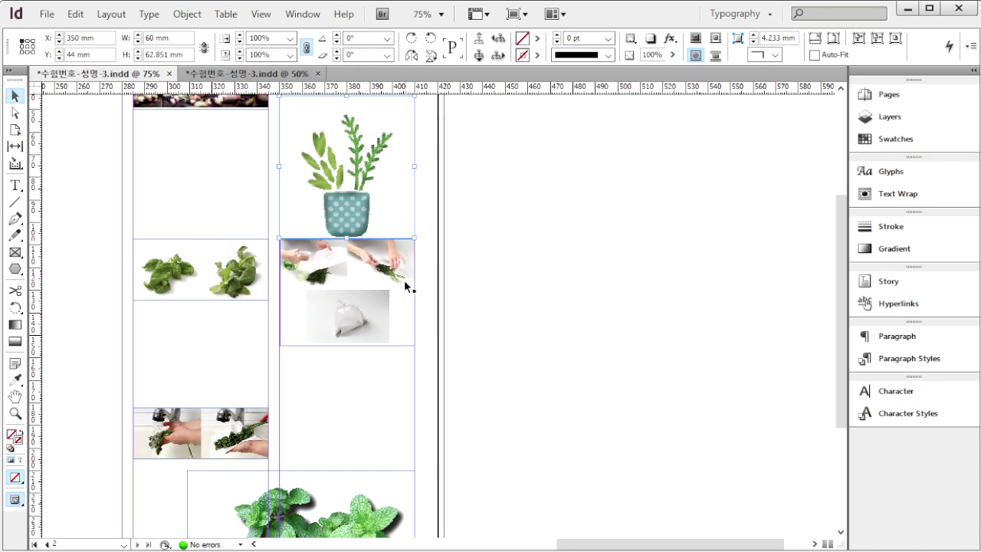
# Step: Create a 60 × 10 mm rectangle on page 1, below the title banner and beside the tea cup photo
pyautogui.moveTo(412, 242); pyautogui.dragTo(789, 347)
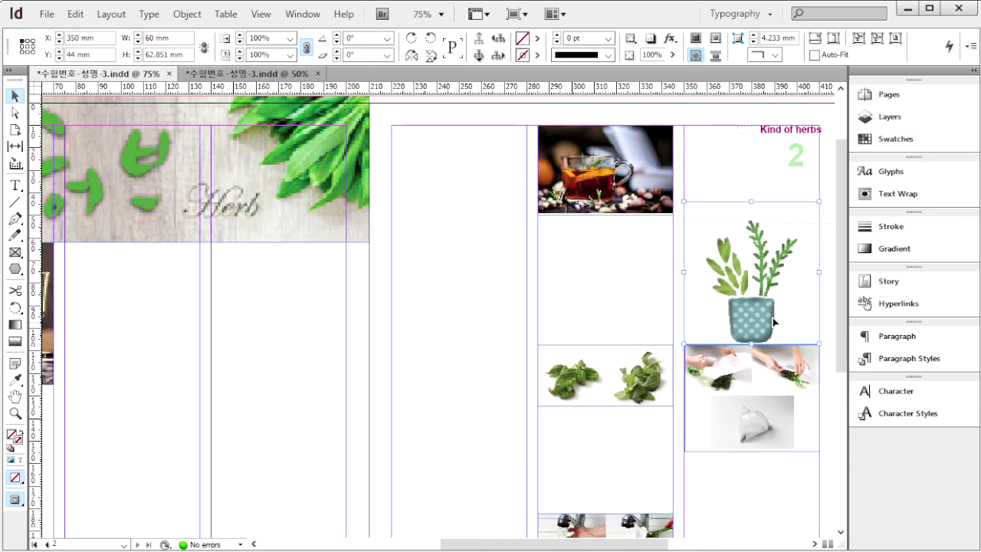
pyautogui.moveTo(409, 281); pyautogui.dragTo(542, 243)
pyautogui.click(15, 269)
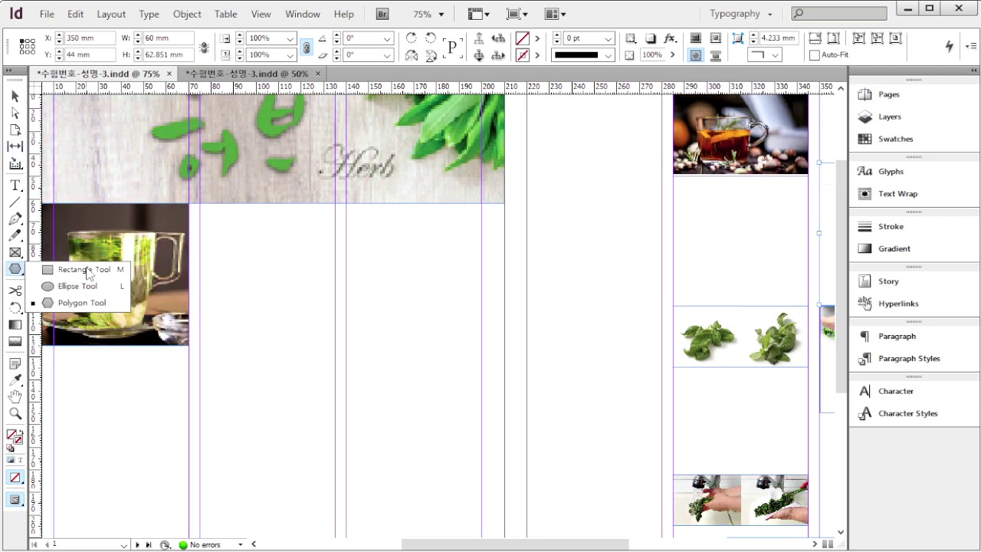
pyautogui.click(83, 270)
pyautogui.click(245, 246)
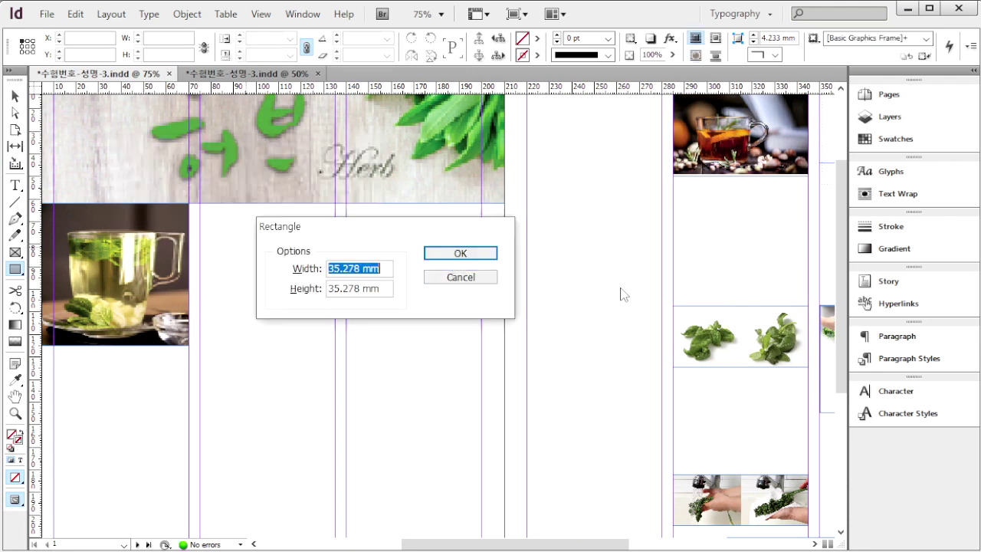
pyautogui.write('60')
pyautogui.press('Tab')
pyautogui.write('1')
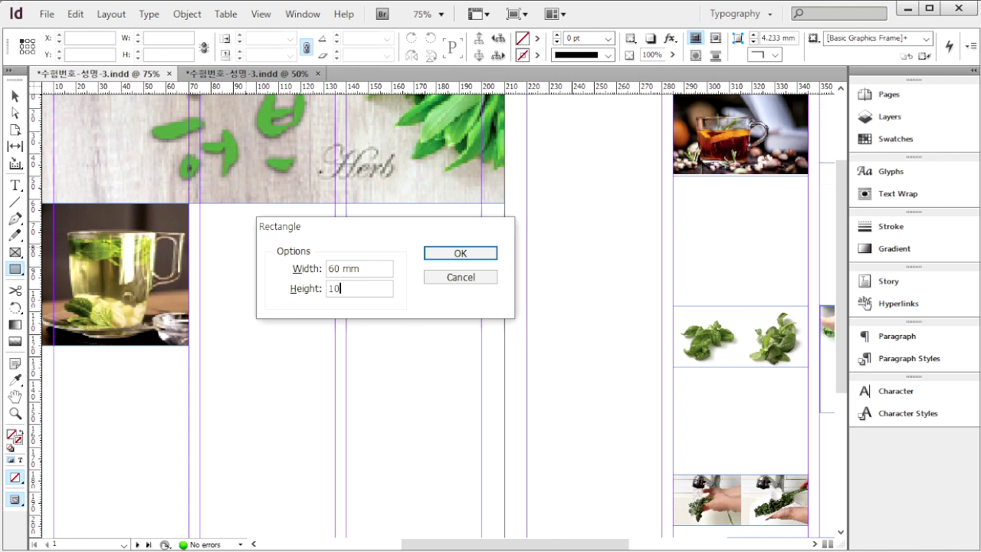
pyautogui.press('Return')
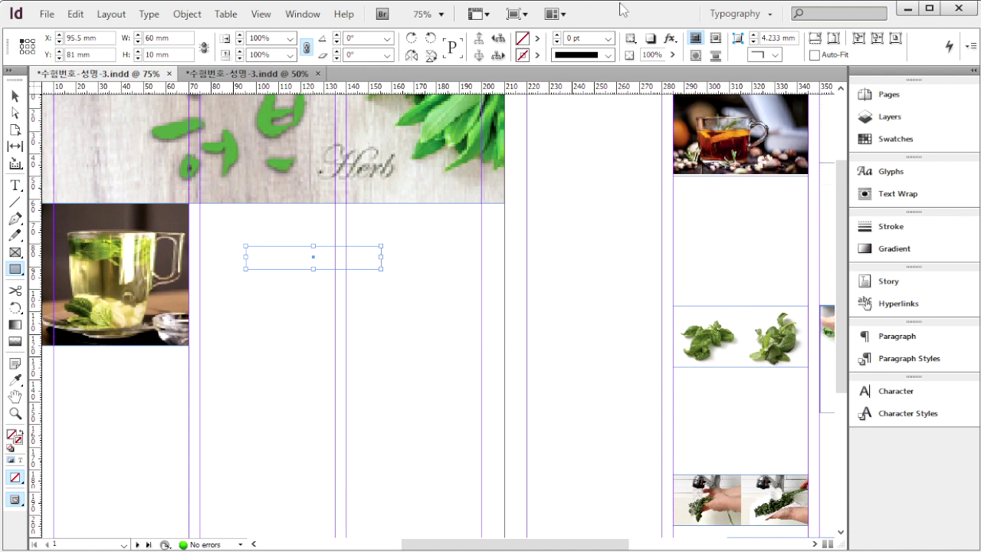
# Step: Fill the new rectangle with the colour C 70, M 0, Y 100, K 0
pyautogui.press('F6')
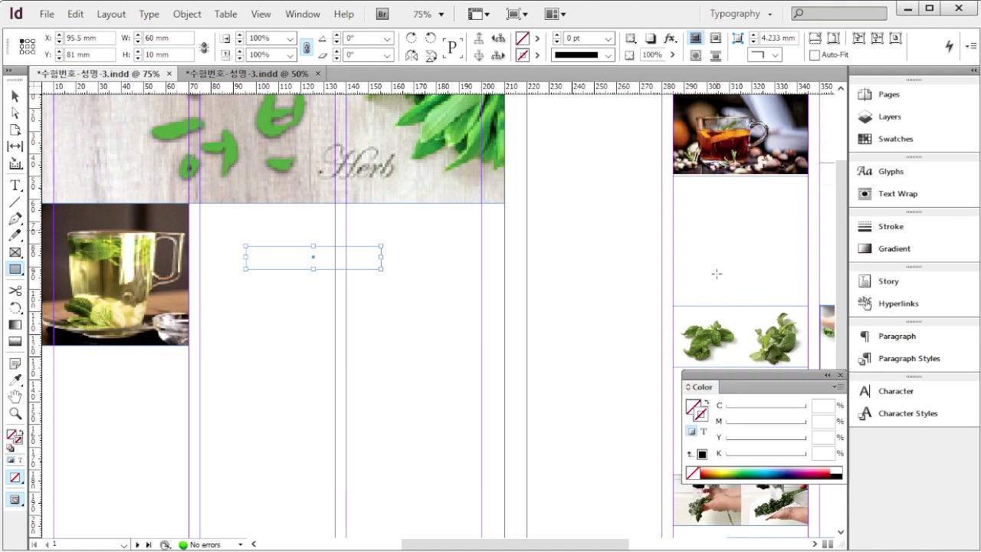
pyautogui.moveTo(766, 371); pyautogui.dragTo(524, 209)
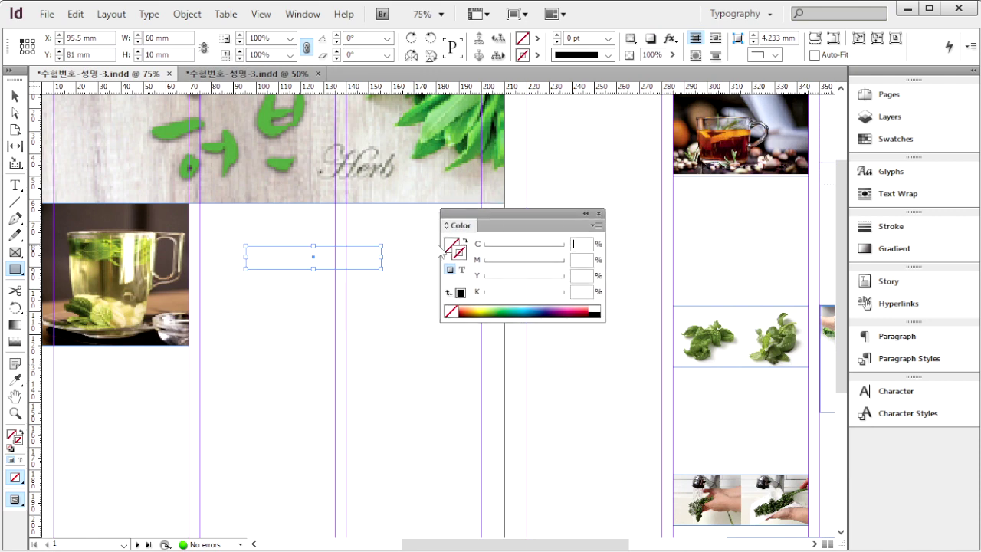
pyautogui.click(457, 253)
pyautogui.write('0')
pyautogui.press('Tab')
pyautogui.press('Tab')
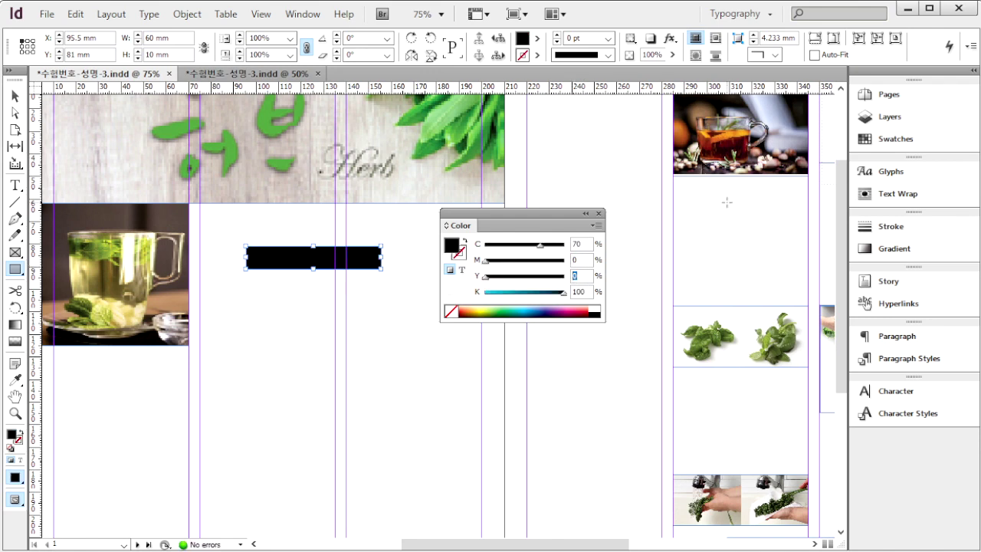
pyautogui.press('Tab')
pyautogui.write('0')
pyautogui.press('Return')
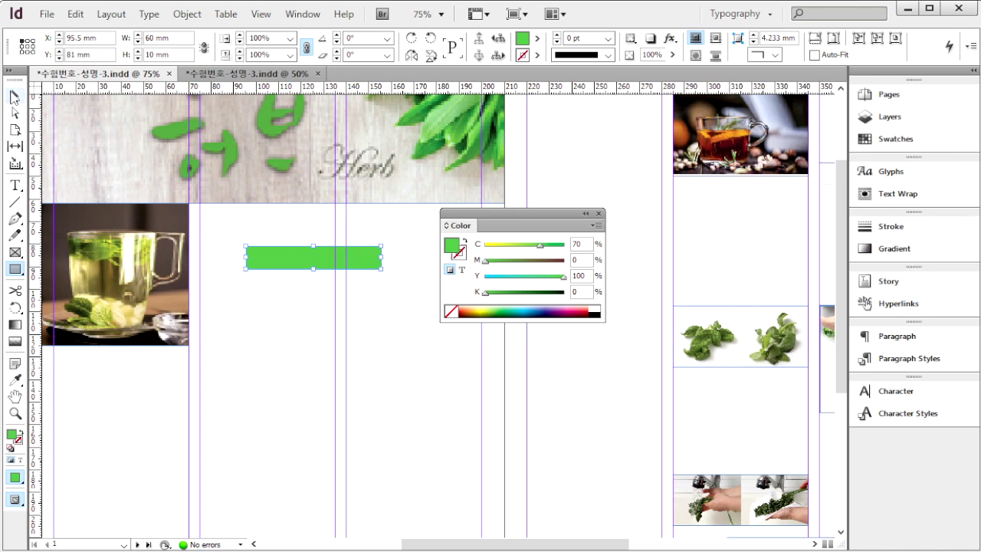
# Step: Move the green bar to X 75 mm, Y 67.5 mm at the second column, and give all its corners a 5 mm Rounded shape
pyautogui.click(15, 95)
pyautogui.moveTo(334, 256); pyautogui.dragTo(291, 226)
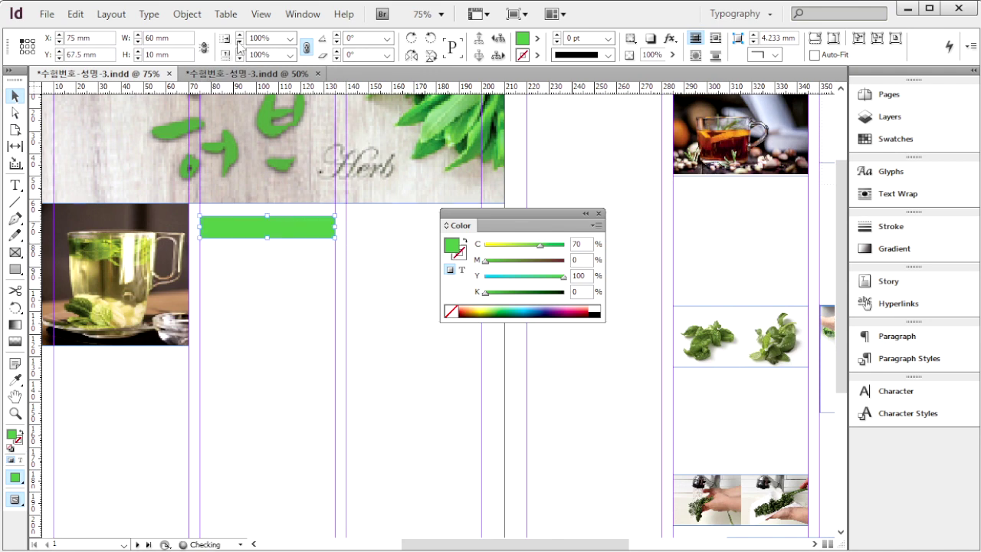
pyautogui.click(186, 14)
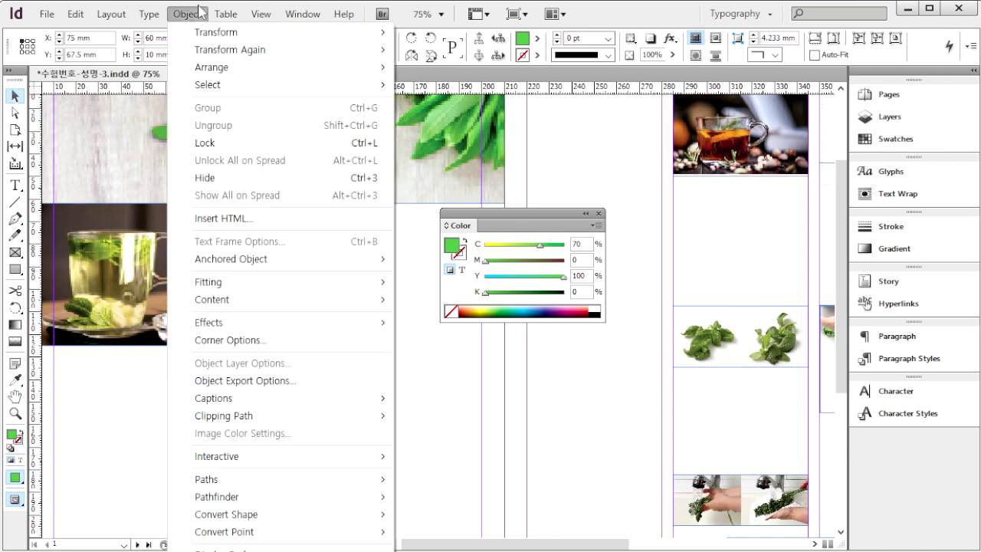
pyautogui.click(328, 339)
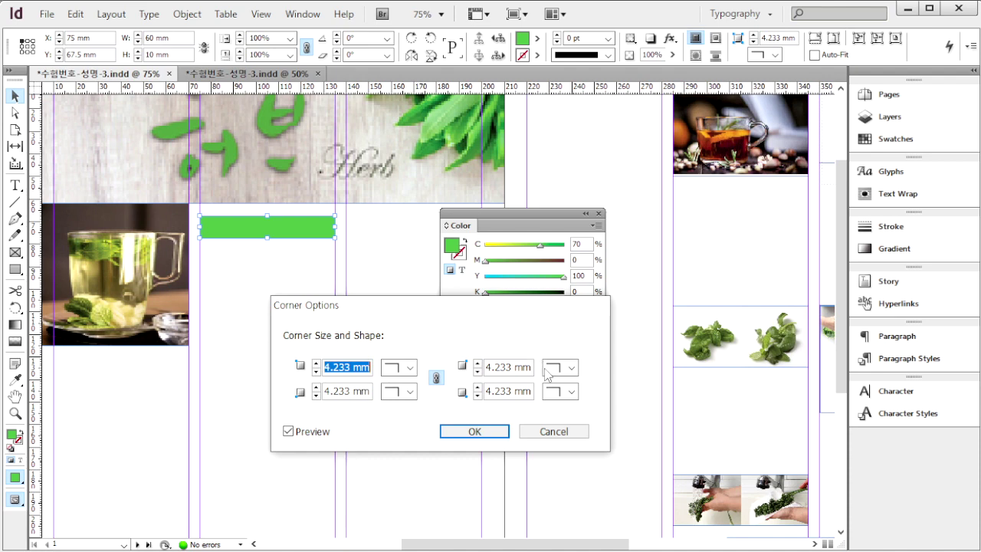
pyautogui.click(410, 368)
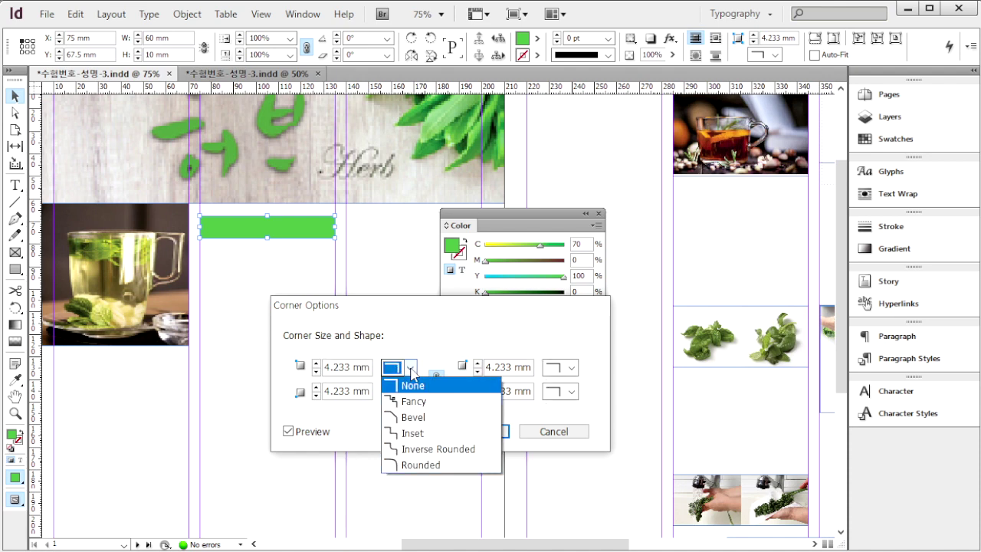
pyautogui.click(431, 465)
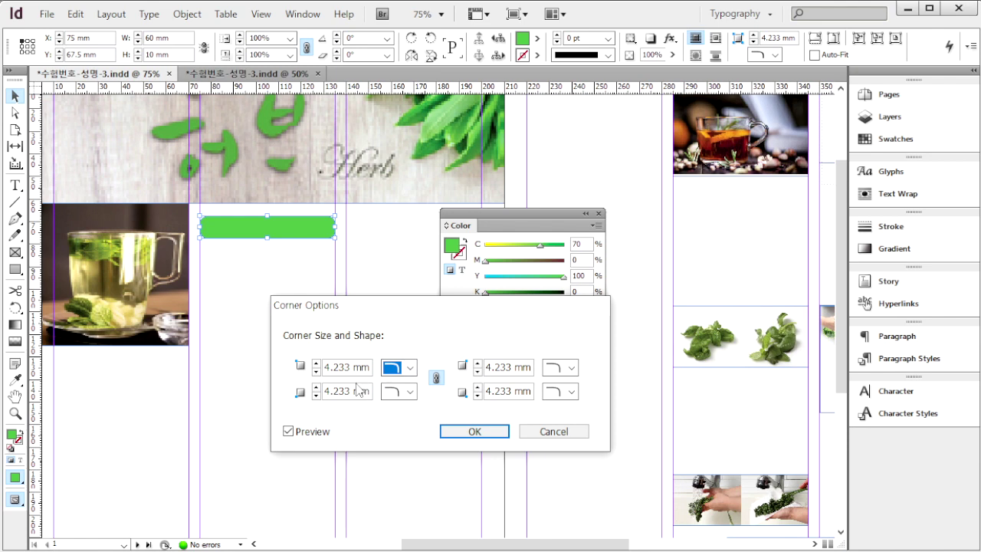
pyautogui.hotkey('shift', 'Tab')
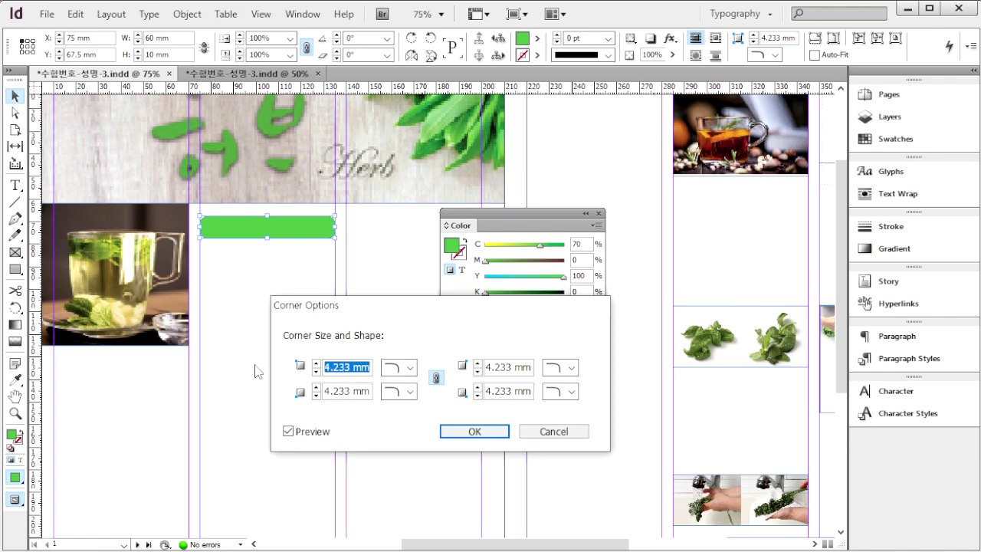
pyautogui.write('5')
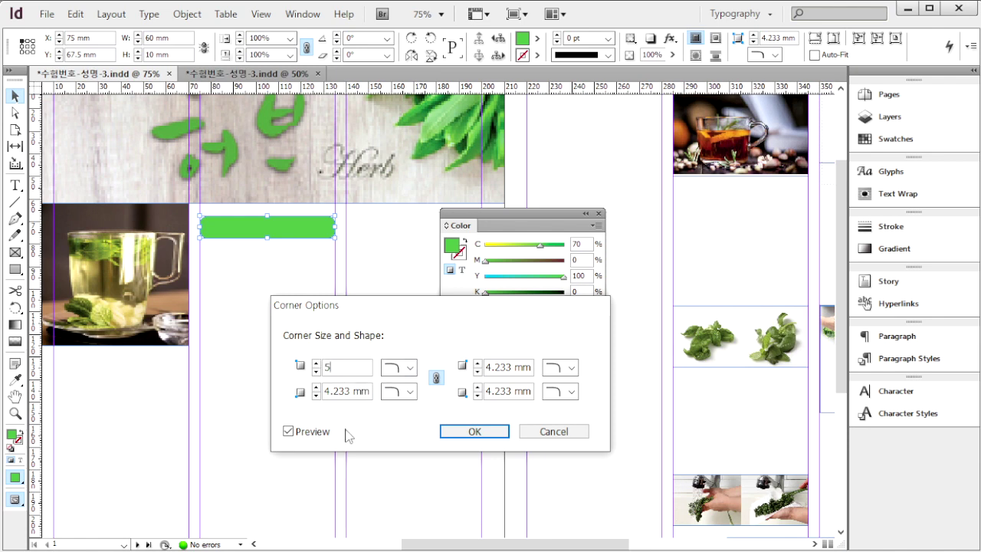
pyautogui.press('Tab')
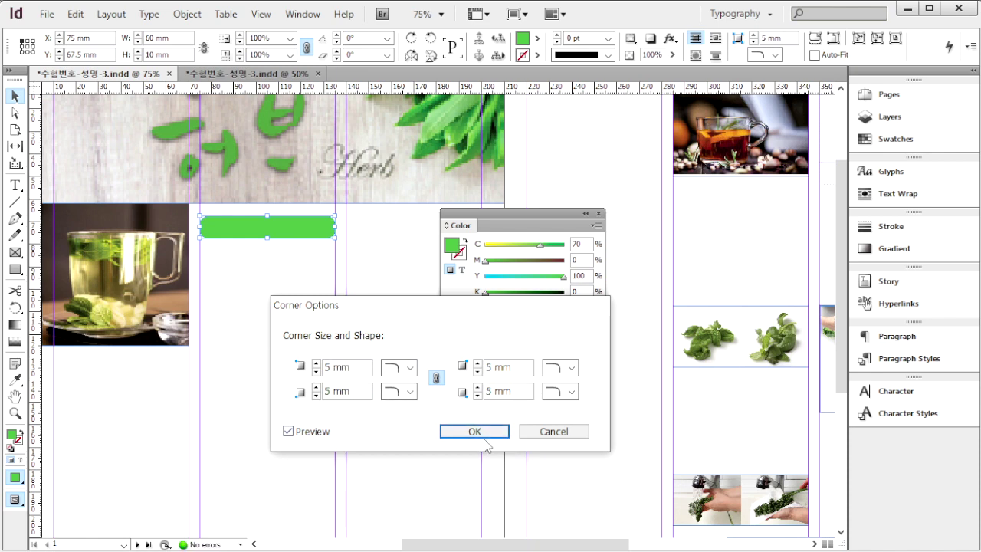
pyautogui.click(289, 432)
pyautogui.click(288, 432)
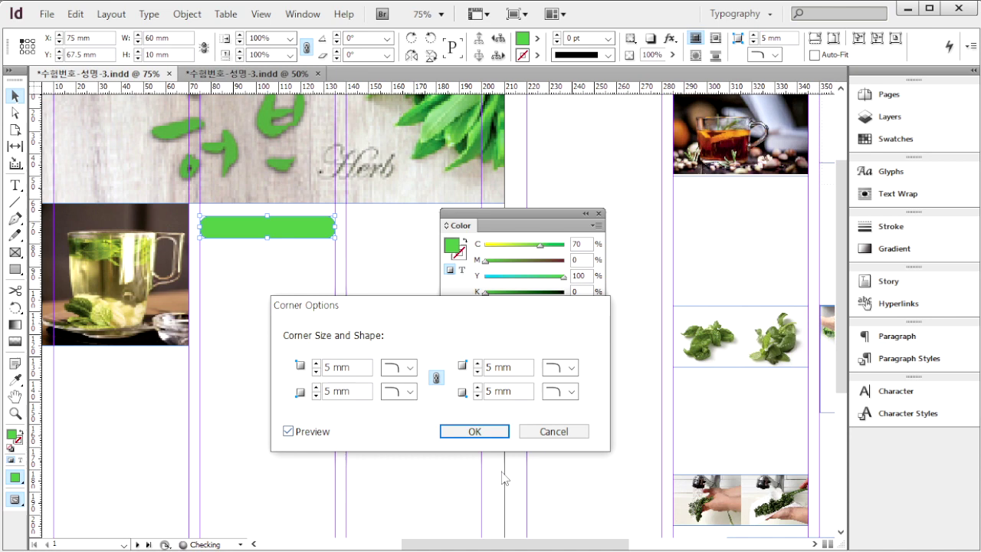
pyautogui.click(503, 433)
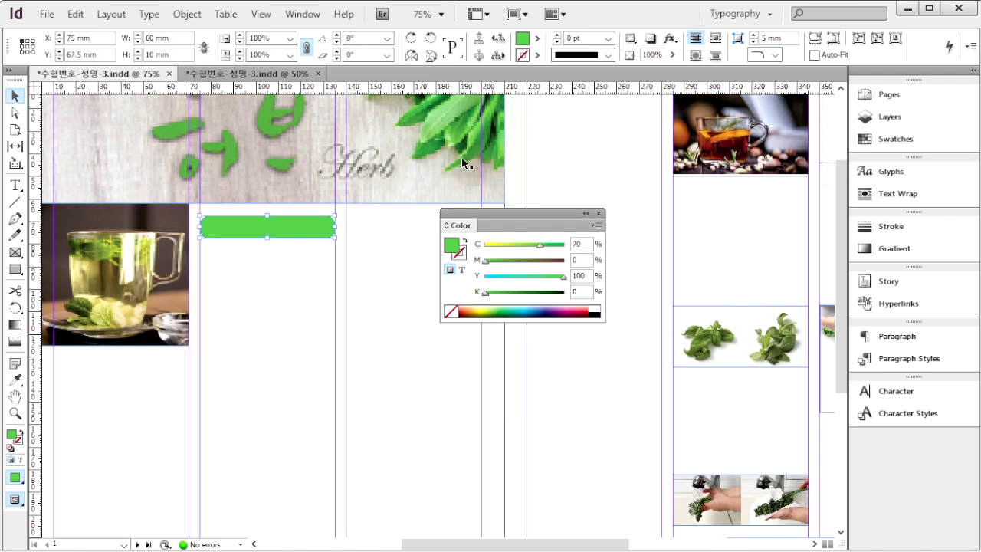
# Step: Place a copy of the rounded green bar on page 2, directly below the tea photo at X 285 mm, Y 51 mm
pyautogui.click(601, 220)
pyautogui.moveTo(609, 247); pyautogui.dragTo(433, 220)
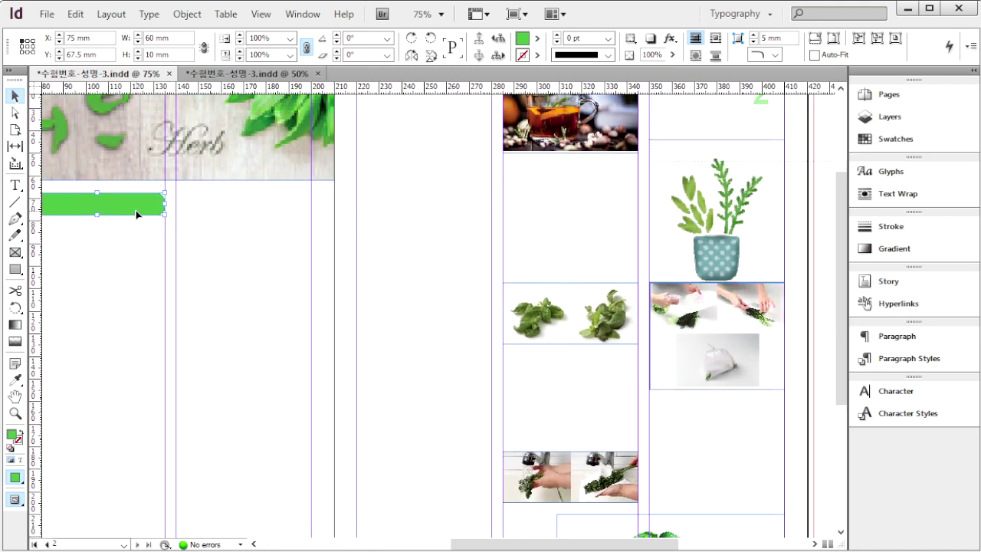
pyautogui.moveTo(132, 214); pyautogui.dragTo(610, 179)
pyautogui.scroll(2, 659, 233)
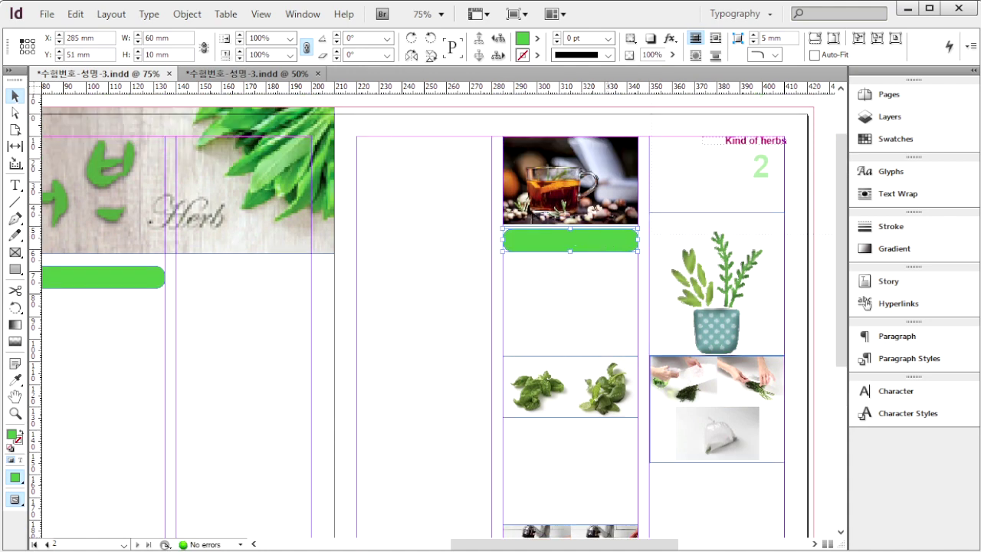
# Step: Show the colour values of the text "우수 식재료 디렉토리" on the title banner and apply a drop shadow to its frame
pyautogui.click(280, 74)
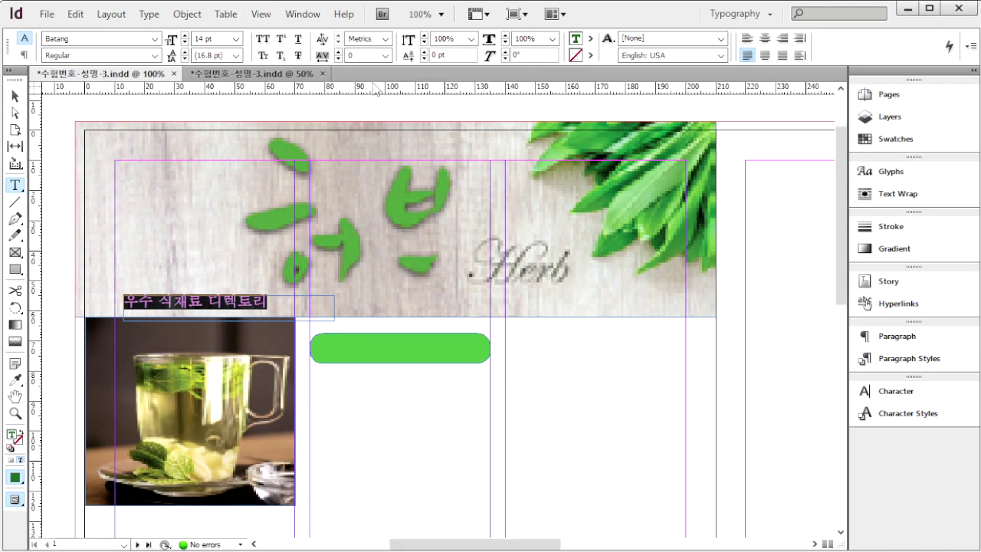
pyautogui.press('F6')
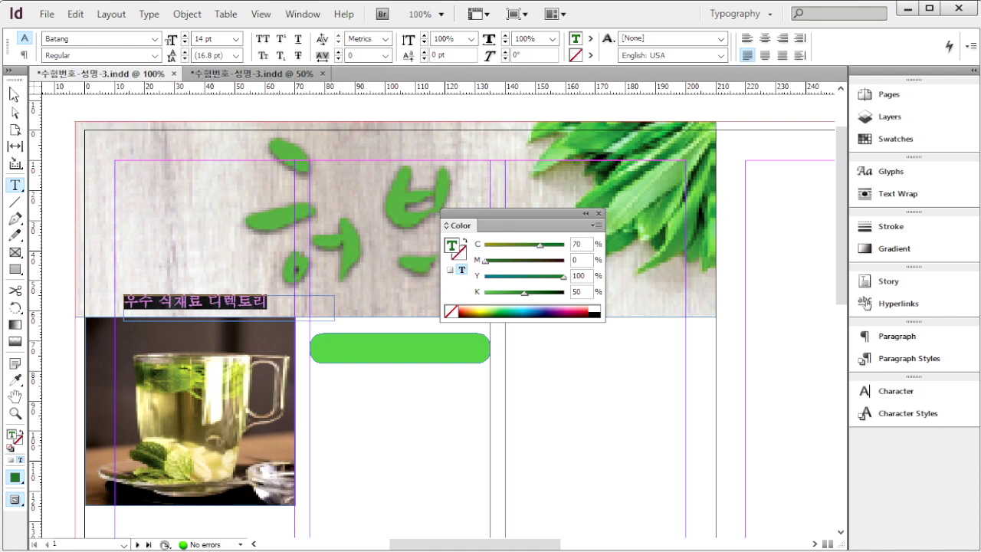
pyautogui.click(14, 95)
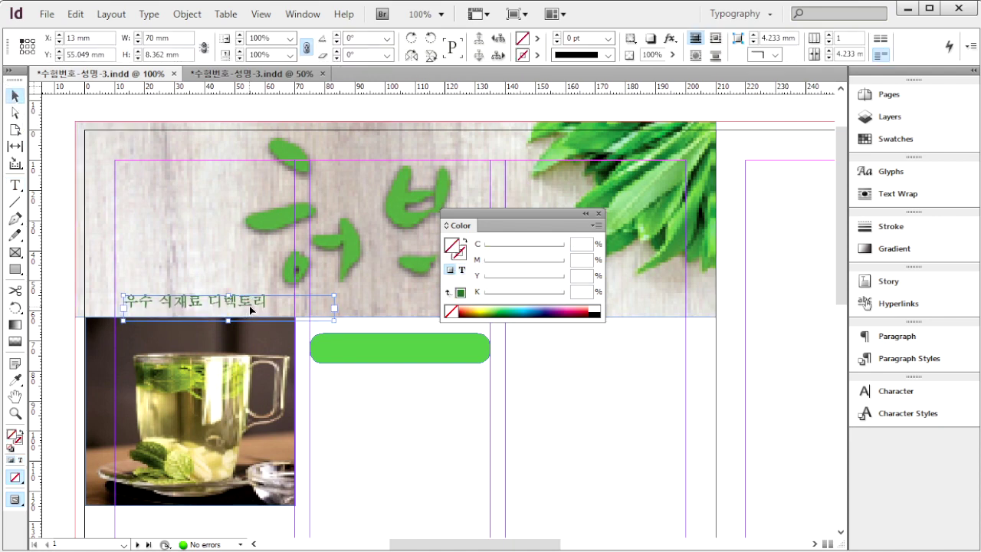
pyautogui.scroll(-1, 234, 276)
pyautogui.click(187, 14)
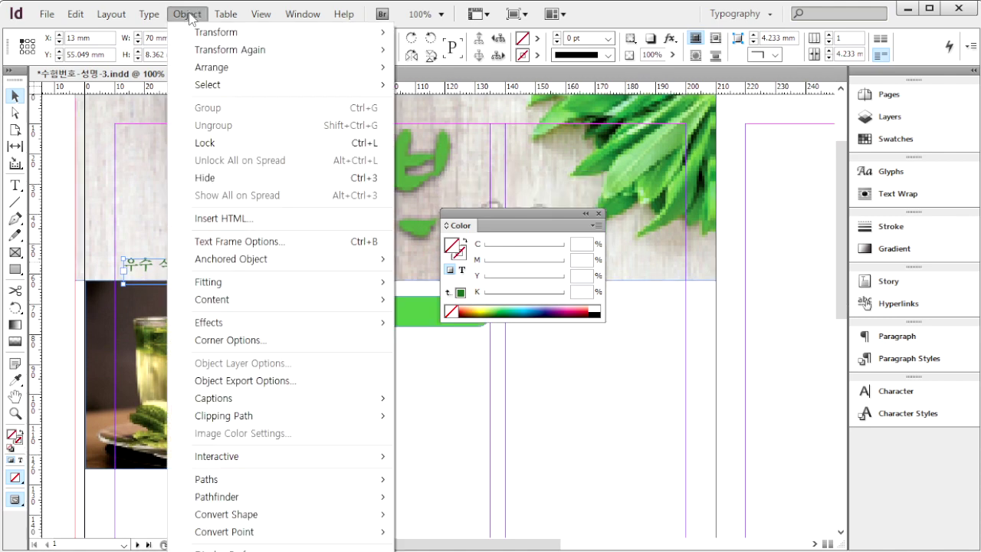
pyautogui.moveTo(321, 322)
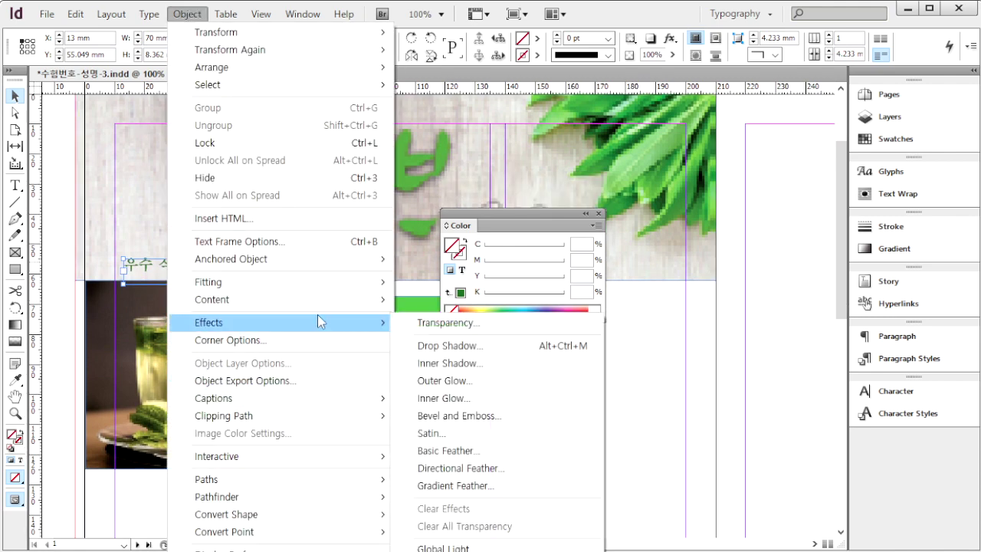
pyautogui.click(502, 346)
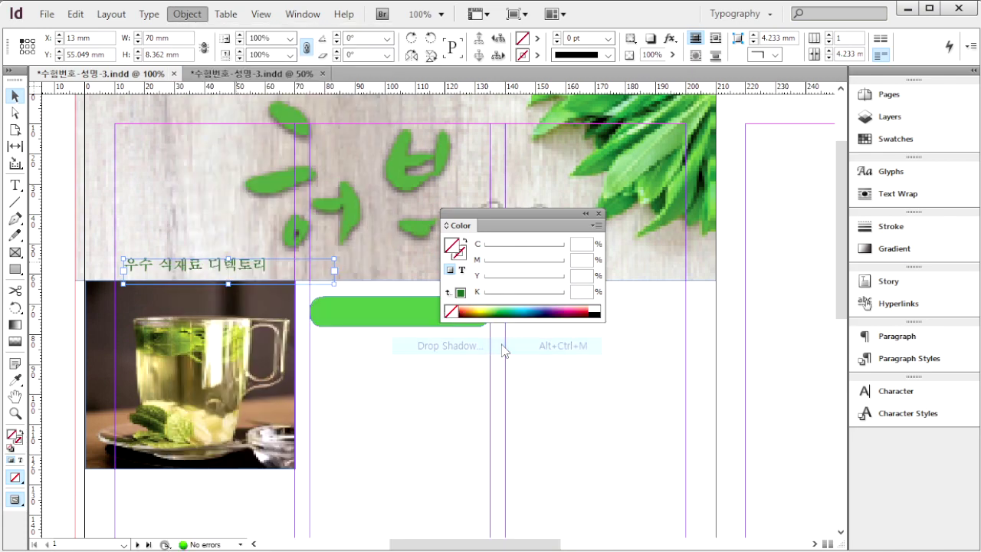
pyautogui.click(865, 393)
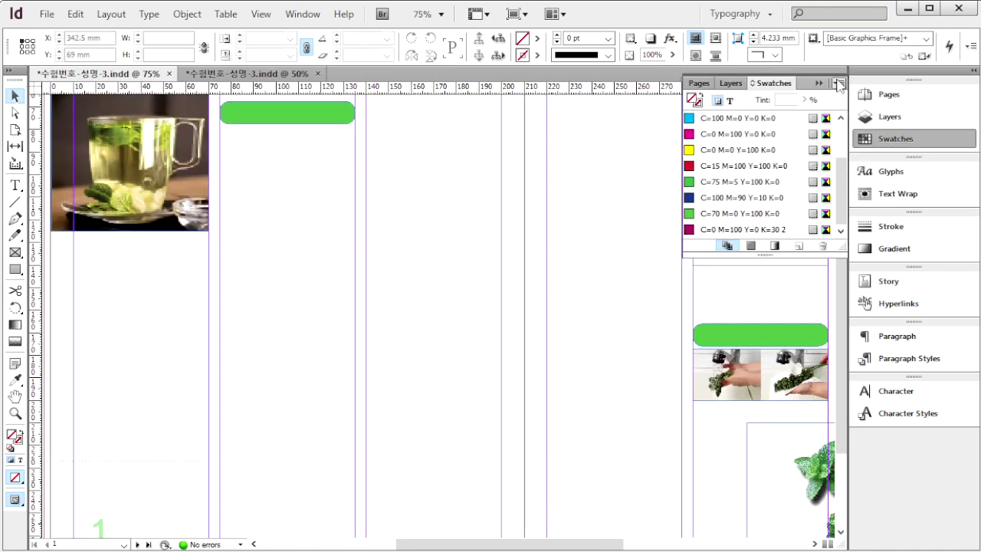
# Step: Add a new CMYK process swatch with C 0, M 100, Y 0, K 30
pyautogui.click(840, 83)
pyautogui.click(901, 92)
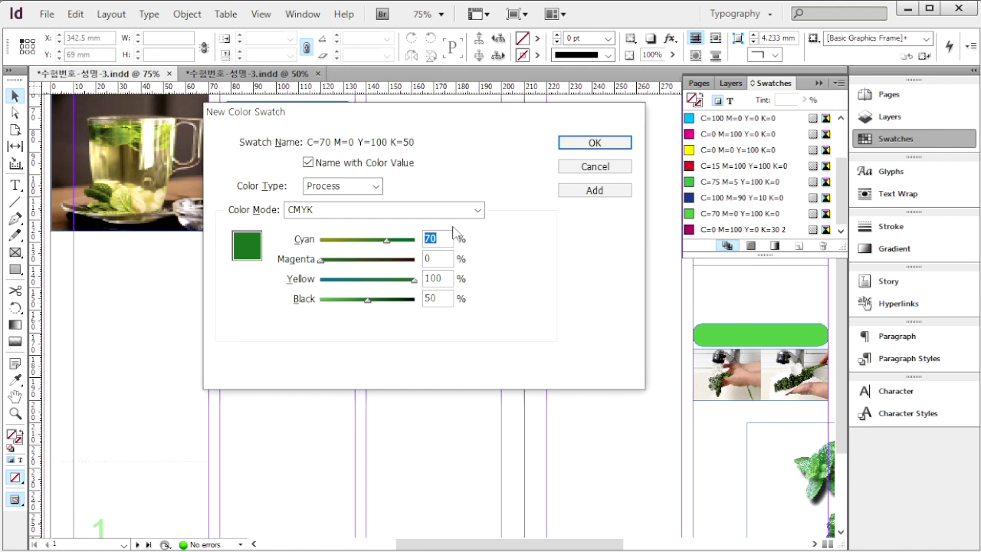
pyautogui.write('0')
pyautogui.press('Tab')
pyautogui.write('100')
pyautogui.press('Tab')
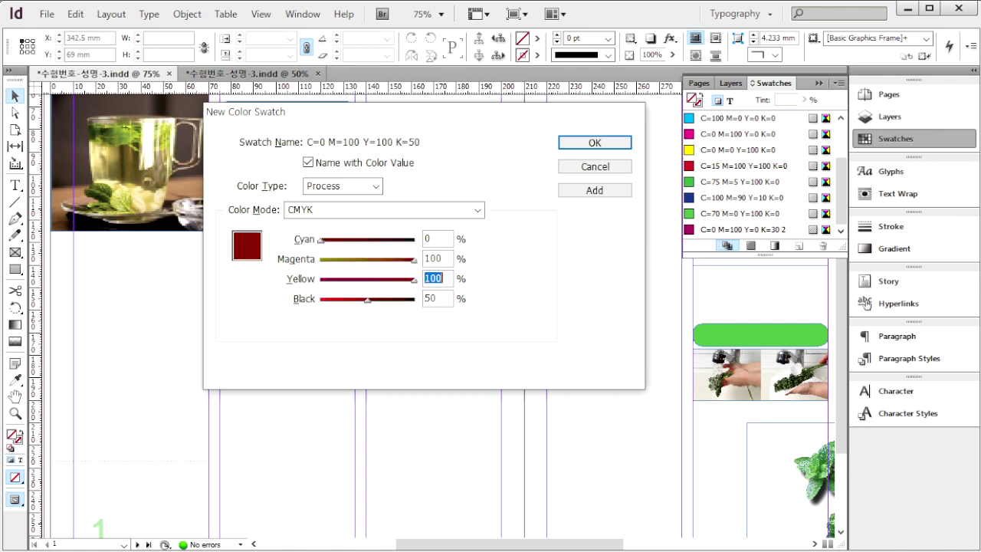
pyautogui.write('0')
pyautogui.press('Tab')
pyautogui.write('30')
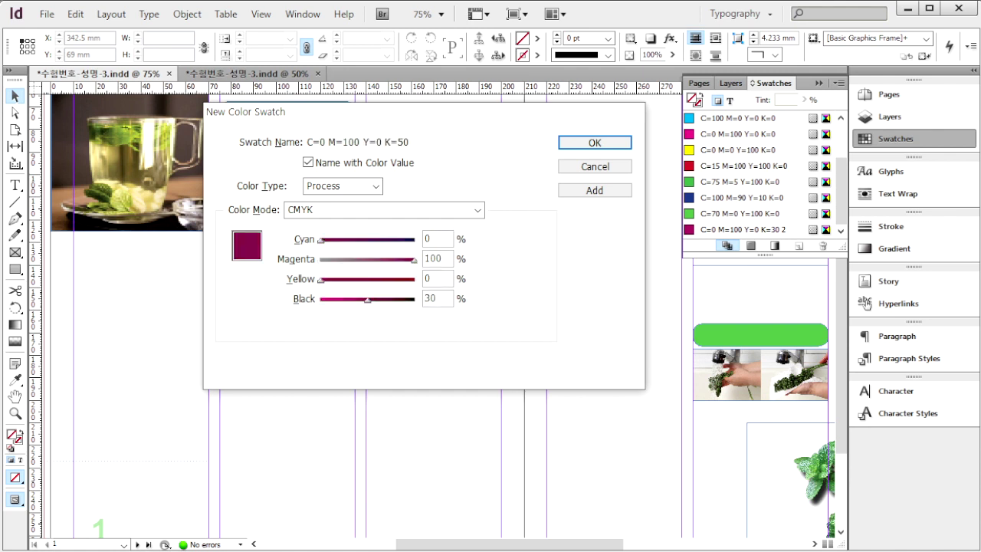
pyautogui.click(594, 191)
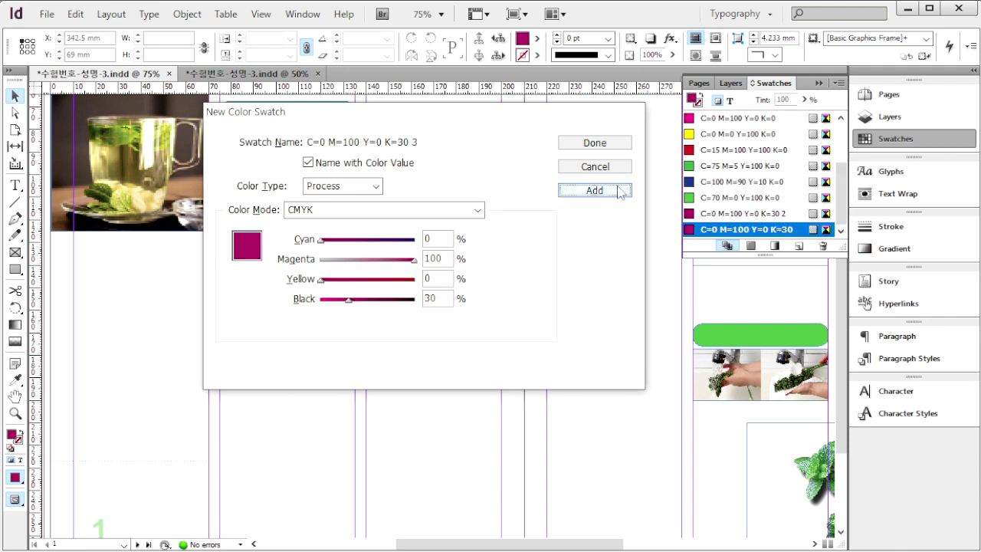
# Step: Add another process swatch with C 70, M 0, Y 100, K 30
pyautogui.click(445, 233)
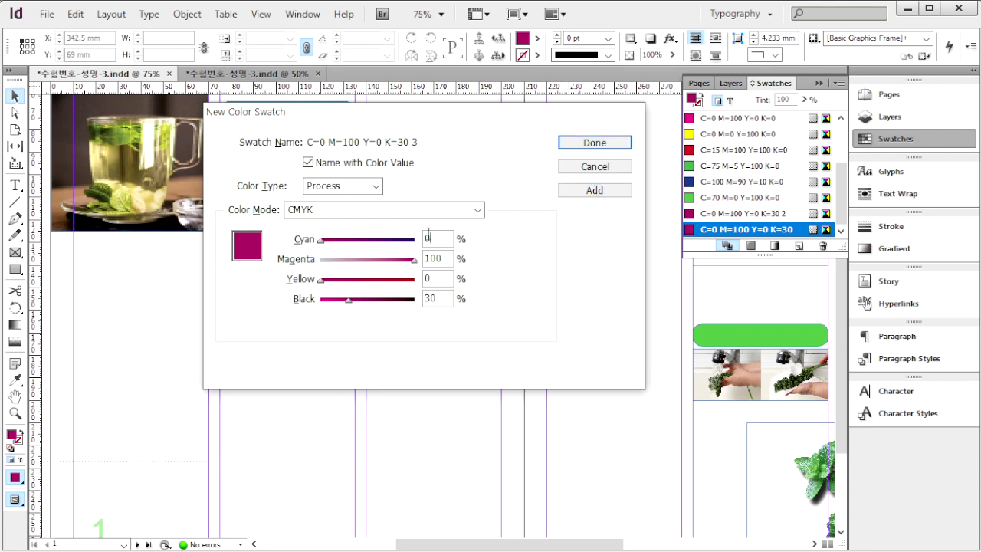
pyautogui.write('70')
pyautogui.press('Tab')
pyautogui.write('0')
pyautogui.press('Tab')
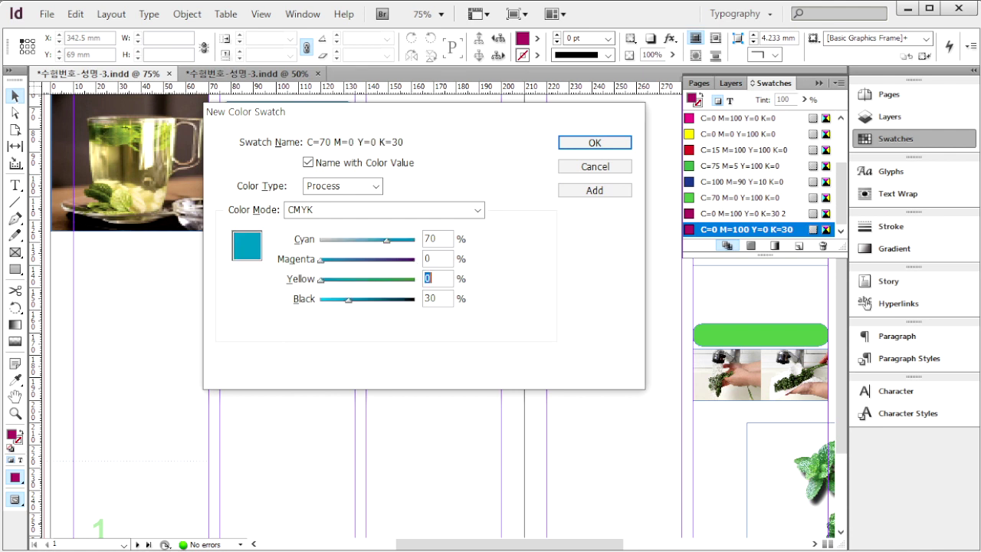
pyautogui.write('100')
pyautogui.press('Tab')
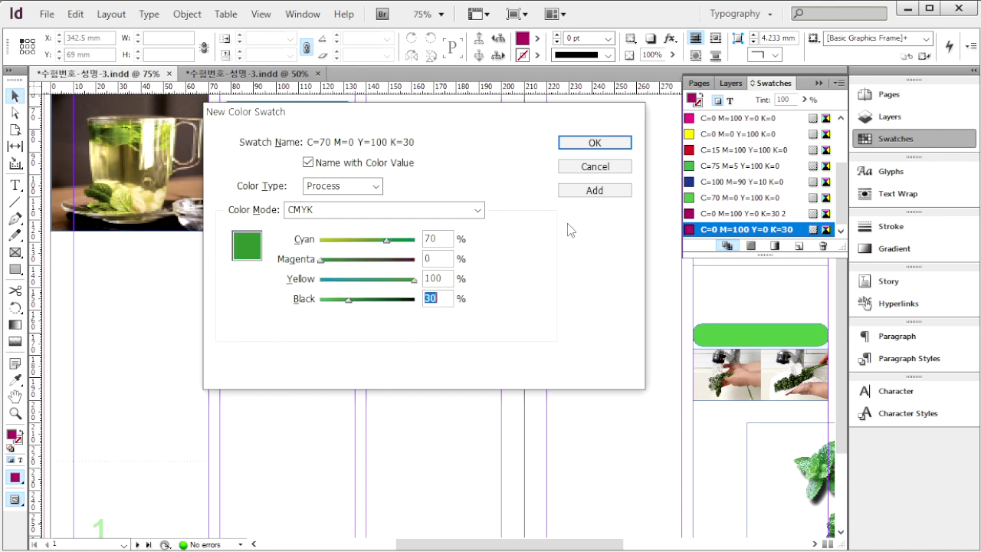
pyautogui.click(620, 190)
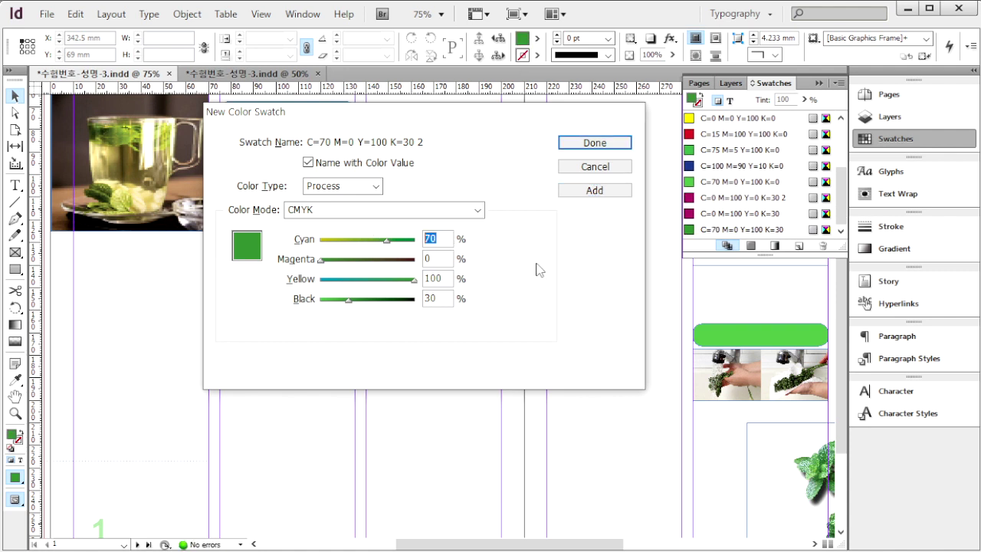
# Step: Add a third process swatch with C 100, M 90, Y 10, K 0, and select the C=0 M=100 Y=0 K=30 swatch
pyautogui.write('100')
pyautogui.press('Tab')
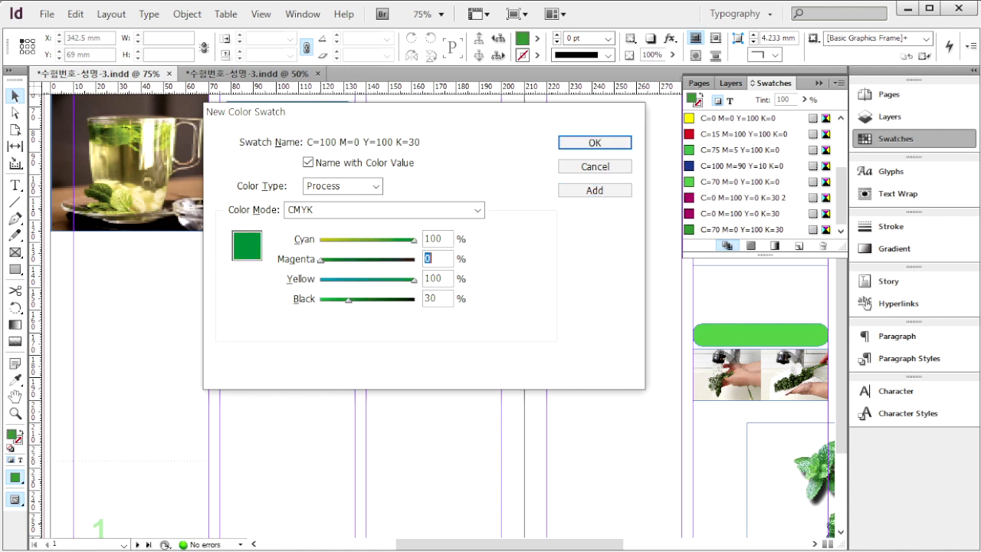
pyautogui.press('Tab')
pyautogui.write('10')
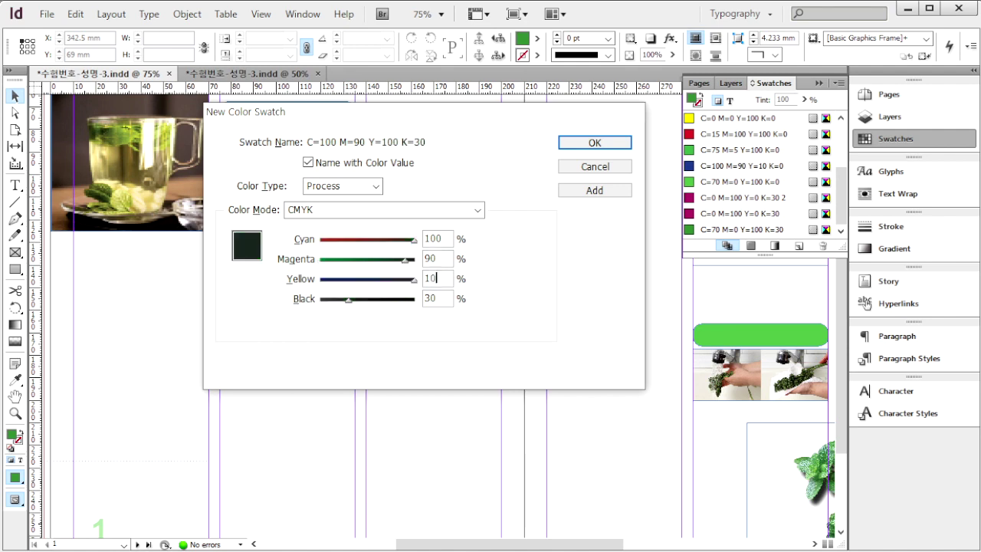
pyautogui.press('Tab')
pyautogui.write('0')
pyautogui.click(595, 192)
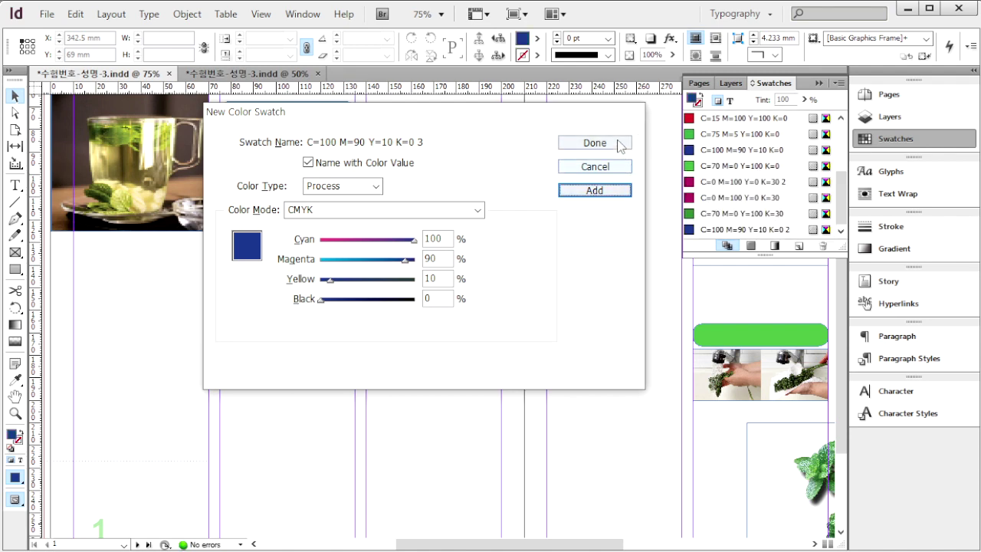
pyautogui.click(619, 146)
pyautogui.click(744, 198)
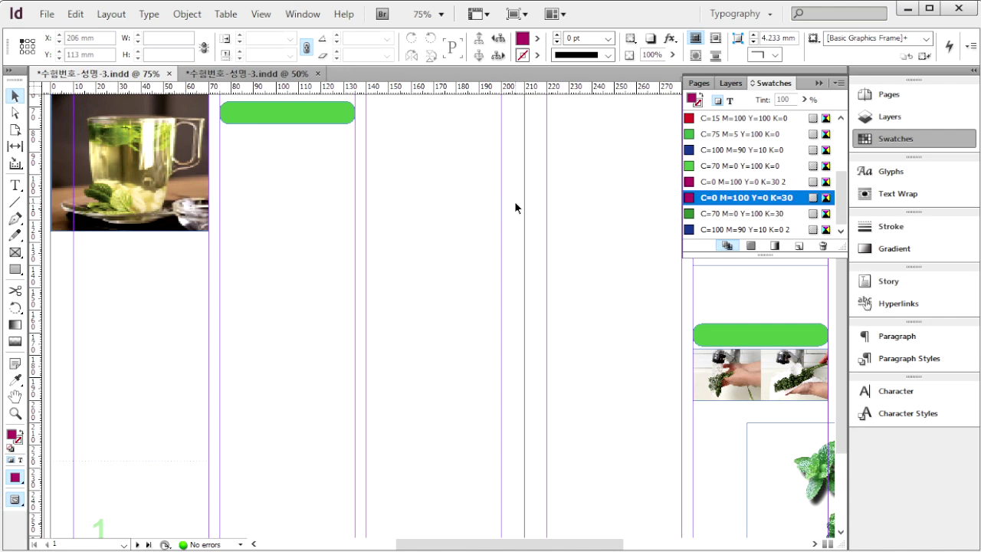
# Step: Place 1급-20.txt in a text frame about 60 × 120 mm in the first column, below the tea cup photo
pyautogui.hotkey('ctrl', 'd')
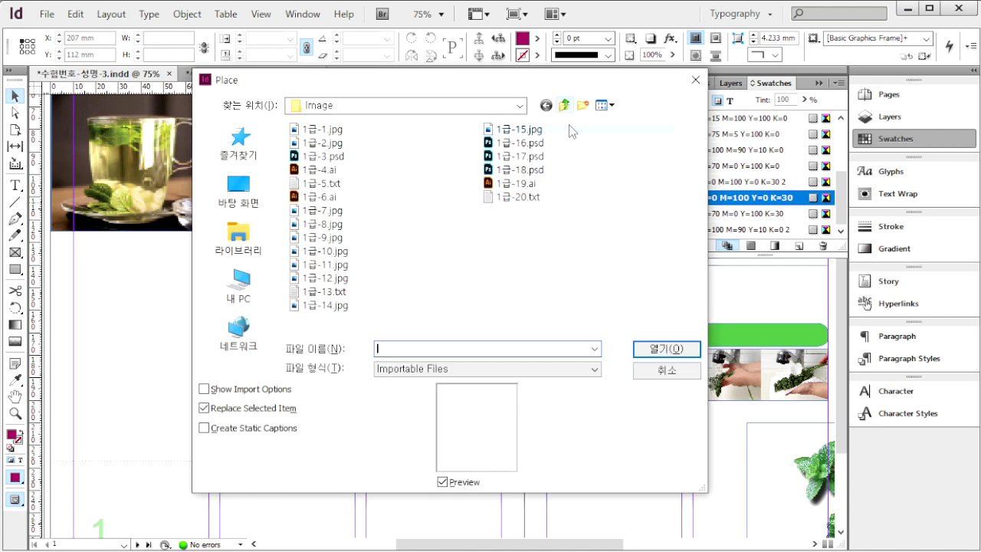
pyautogui.click(529, 199)
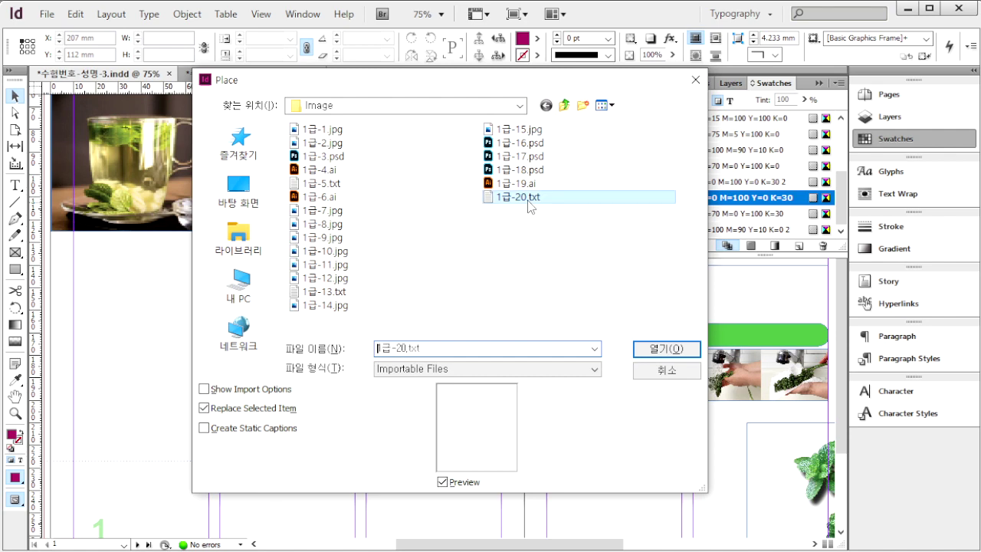
pyautogui.click(662, 356)
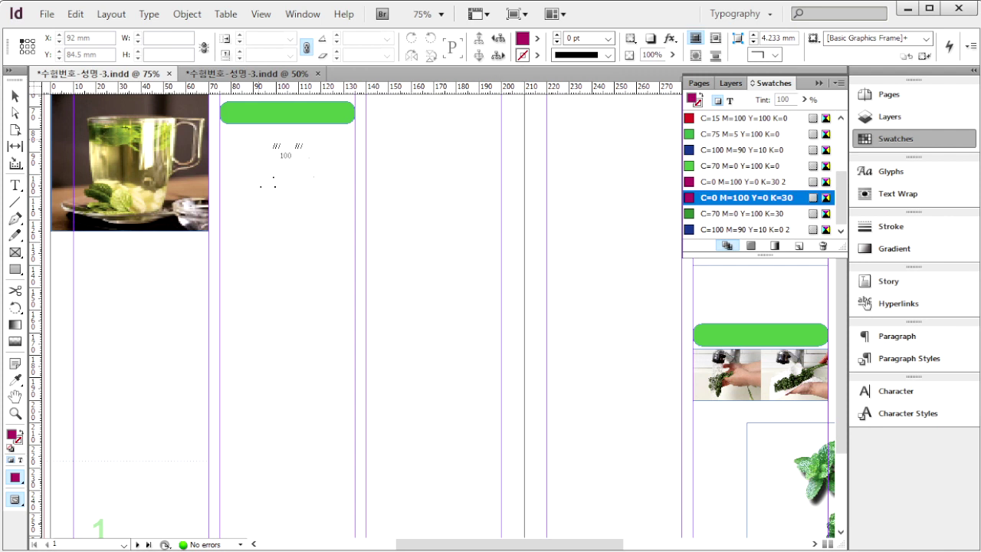
pyautogui.scroll(-1, 274, 149)
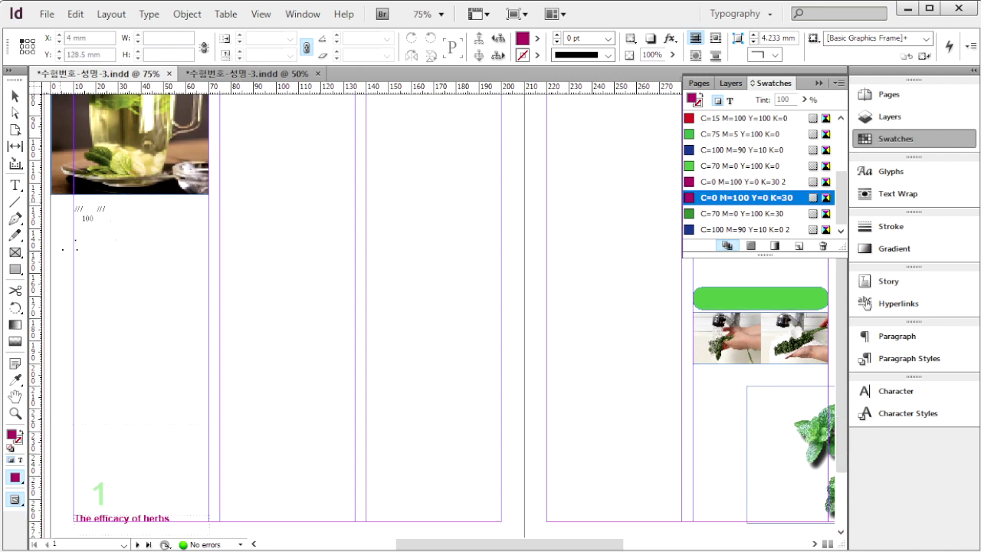
pyautogui.moveTo(74, 201); pyautogui.dragTo(211, 470)
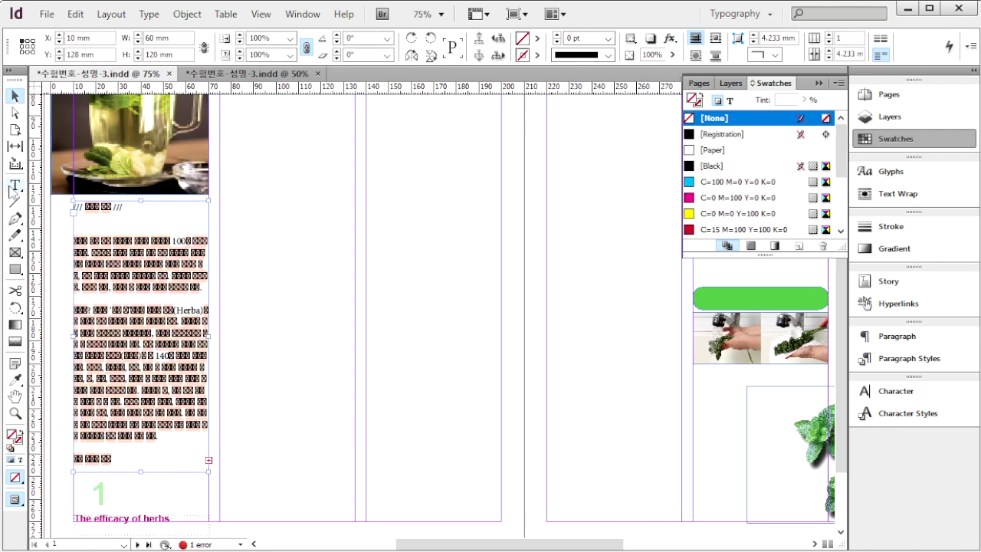
# Step: Set the font of the whole placed text frame to Gulim
pyautogui.click(15, 188)
pyautogui.click(156, 42)
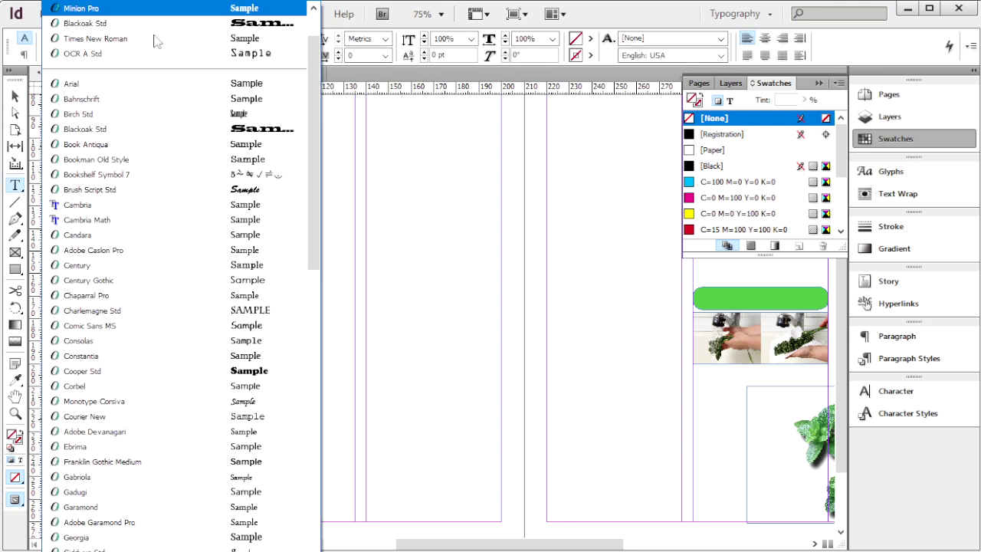
pyautogui.scroll(2, 147, 23)
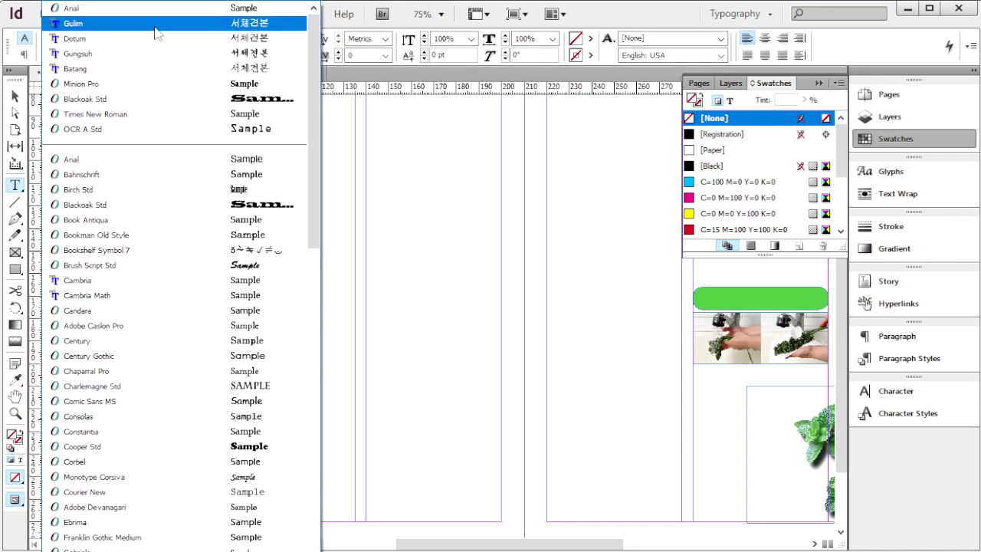
pyautogui.click(147, 24)
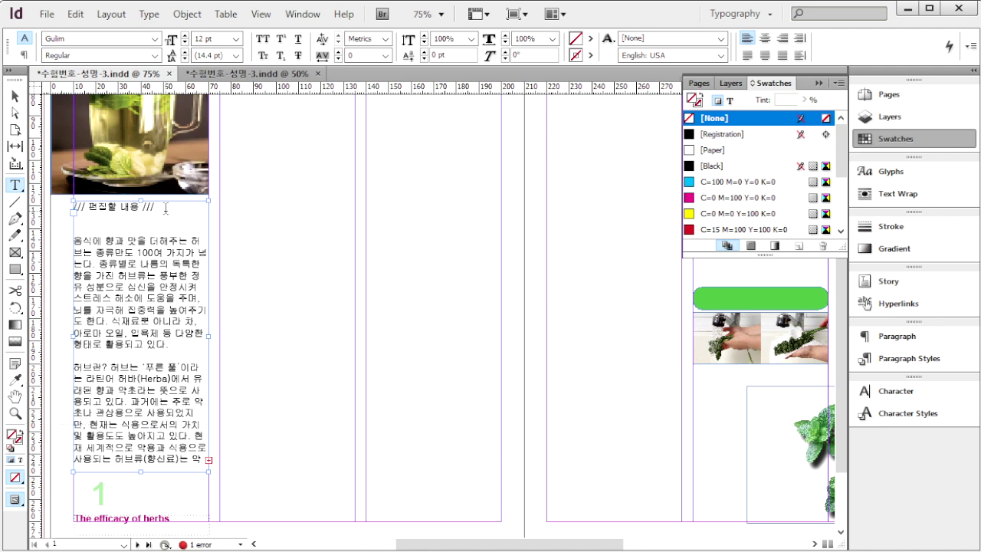
# Step: Delete the line "/// 편집할 내용 ///" and the blank lines after it at the start of the text
pyautogui.moveTo(166, 207); pyautogui.dragTo(50, 203)
pyautogui.press('BackSpace')
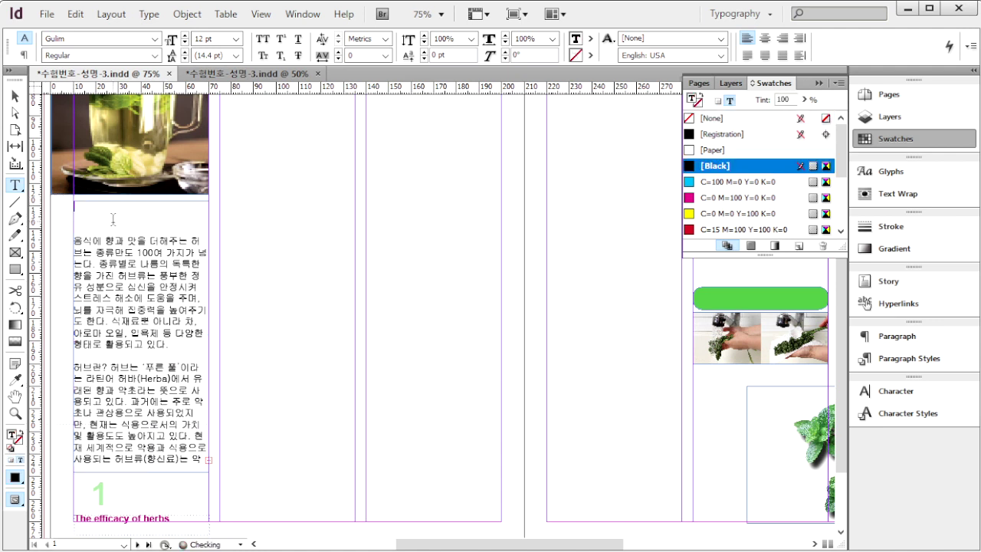
pyautogui.press('Delete')
pyautogui.press('Delete')
pyautogui.press('Delete')
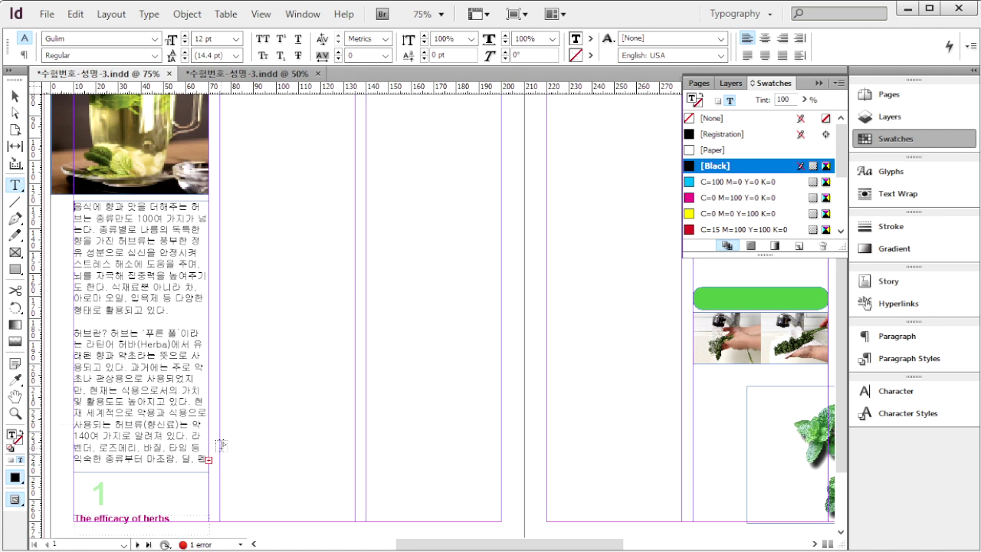
# Step: Thread the overset text into a frame about 60 × 189.5 mm in the second column, below the green bar
pyautogui.click(15, 97)
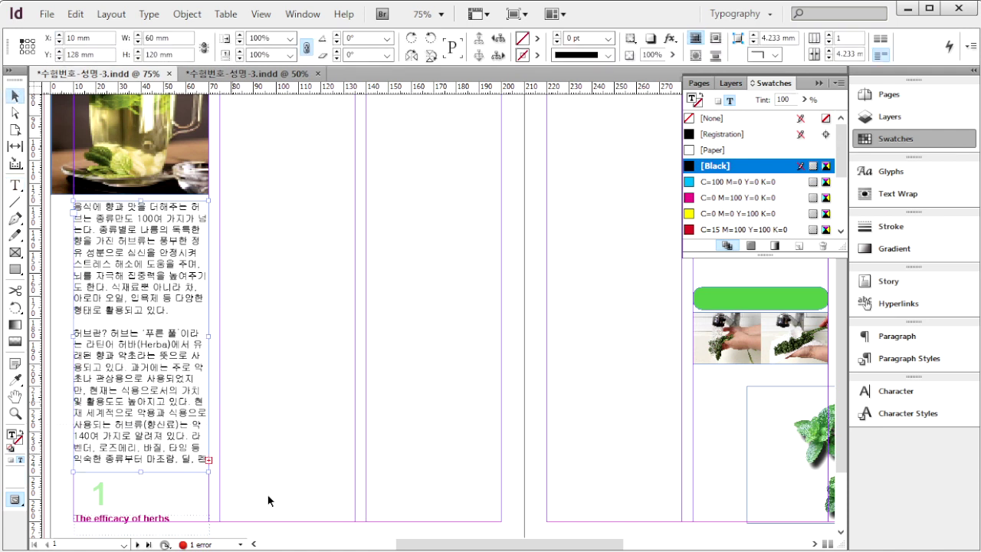
pyautogui.click(212, 463)
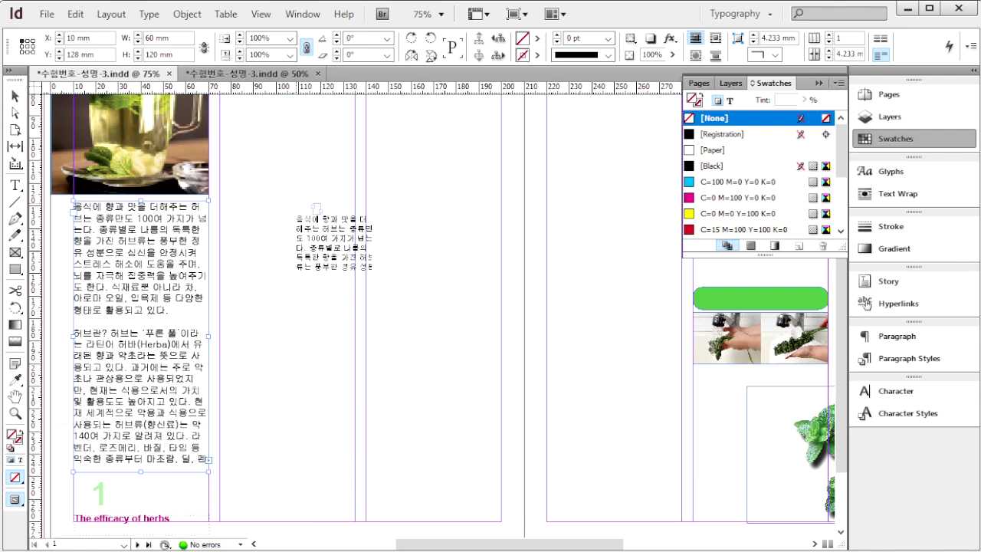
pyautogui.scroll(3, 283, 191)
pyautogui.click(282, 185)
pyautogui.moveTo(302, 182); pyautogui.dragTo(357, 421)
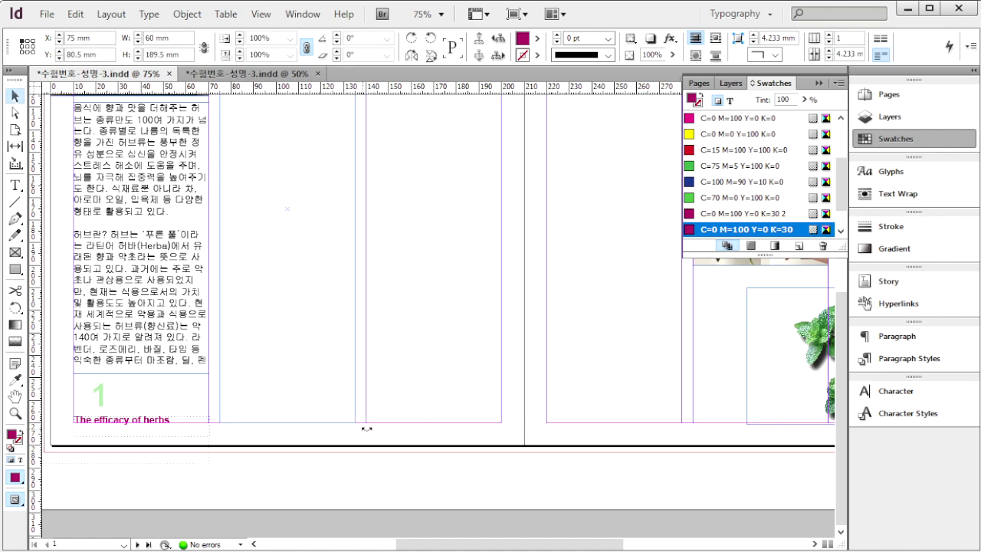
# Step: Continue the overset text in a third-column frame about 60 × 205 mm, from below the banner to the bottom margin
pyautogui.click(355, 412)
pyautogui.scroll(7, 521, 326)
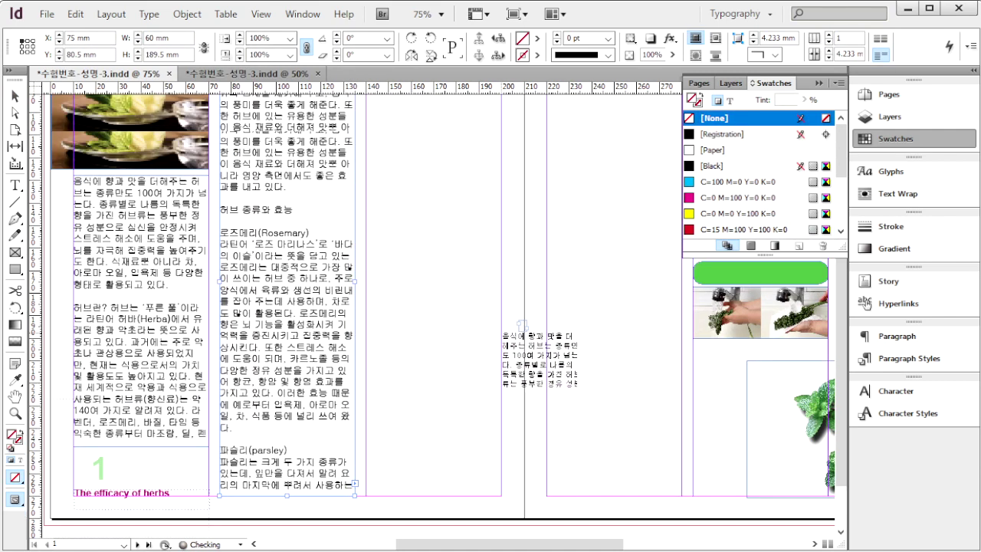
pyautogui.scroll(2, 522, 327)
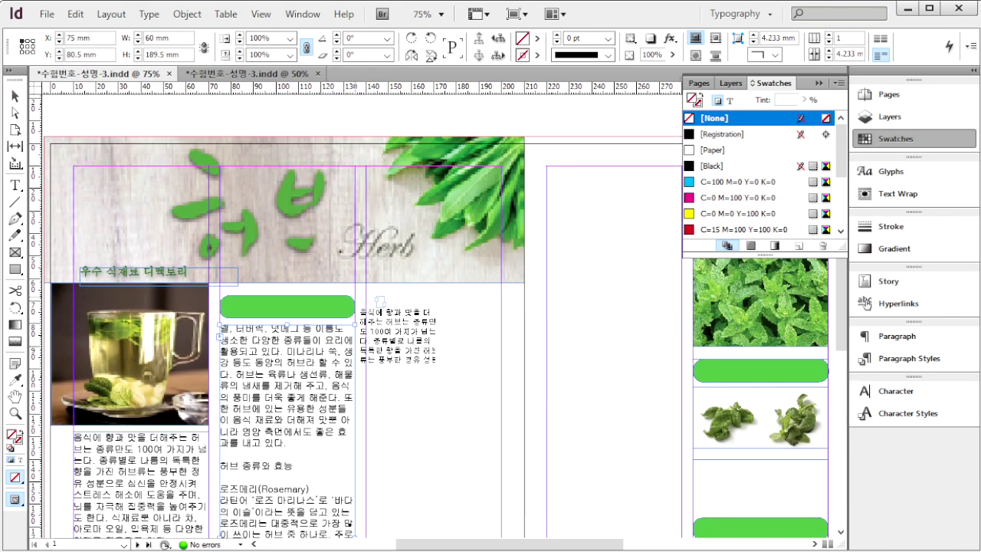
pyautogui.moveTo(367, 290); pyautogui.dragTo(506, 422)
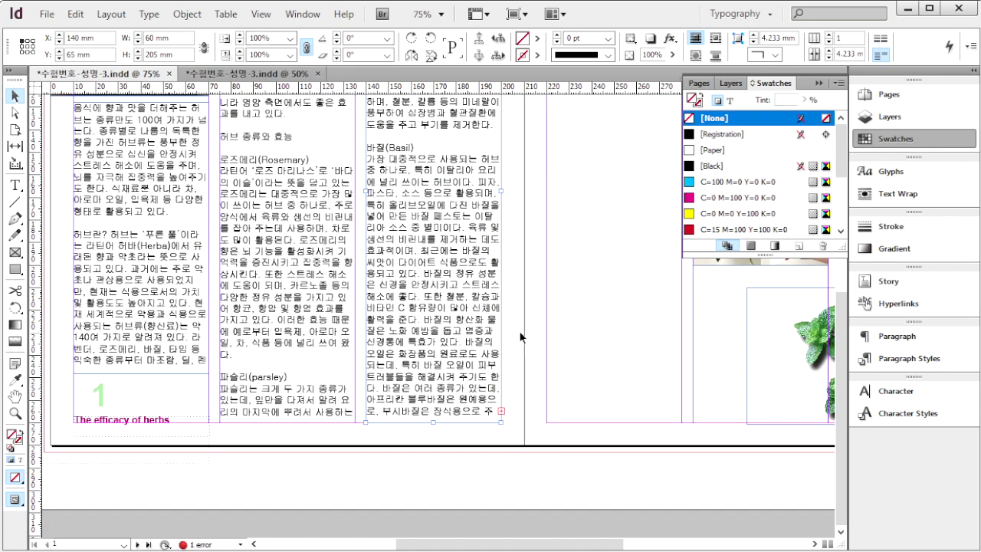
# Step: Thread the remaining overset text into a frame in the first column of the right page, starting at the top margin
pyautogui.click(502, 411)
pyautogui.scroll(10, 587, 384)
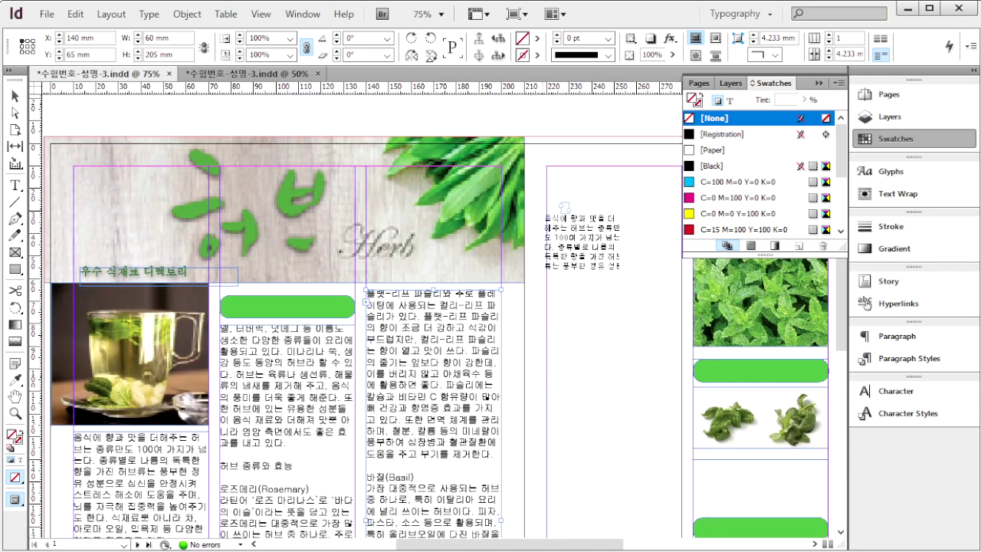
pyautogui.moveTo(547, 165)
pyautogui.mouseDown()
pyautogui.moveTo(694, 295)
pyautogui.moveTo(703, 498)
pyautogui.moveTo(683, 423)
pyautogui.mouseUp()
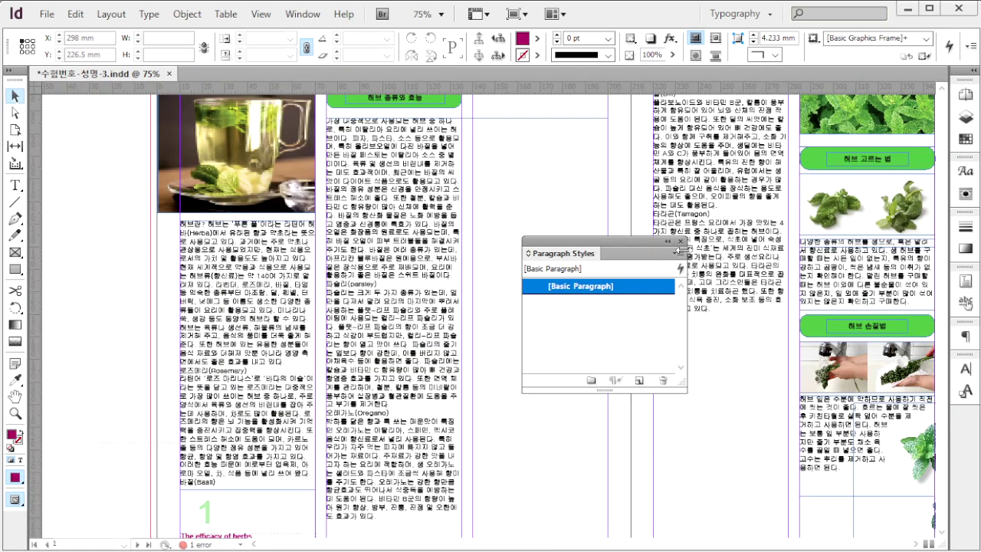
# Step: Start a new paragraph style named 본문1 and show its basic character formats
pyautogui.click(679, 253)
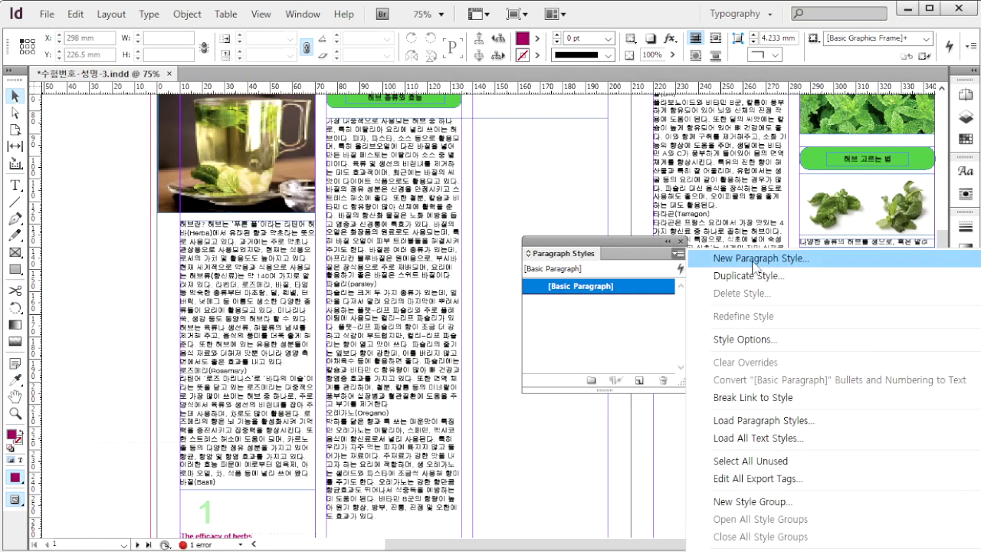
pyautogui.click(756, 265)
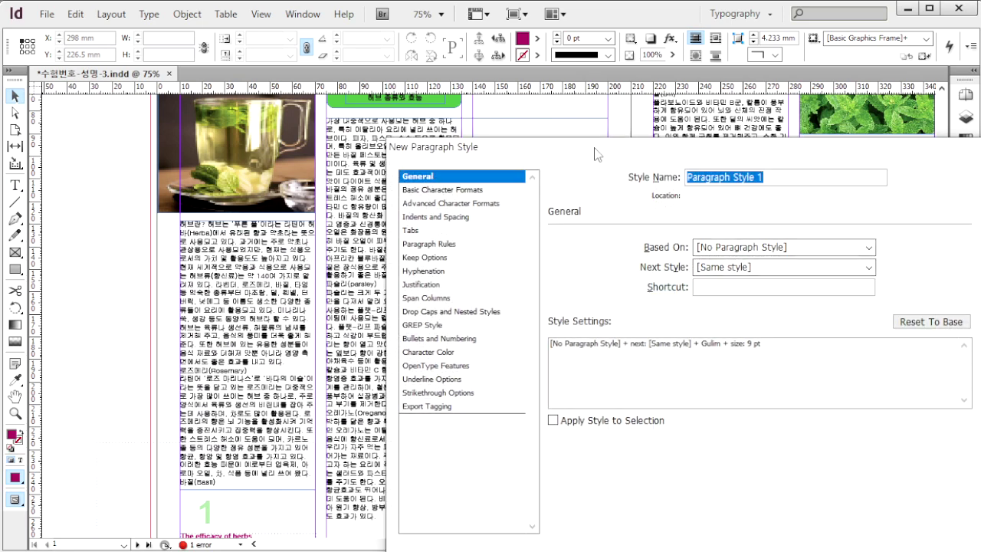
pyautogui.moveTo(596, 154); pyautogui.dragTo(379, 43)
pyautogui.click(268, 79)
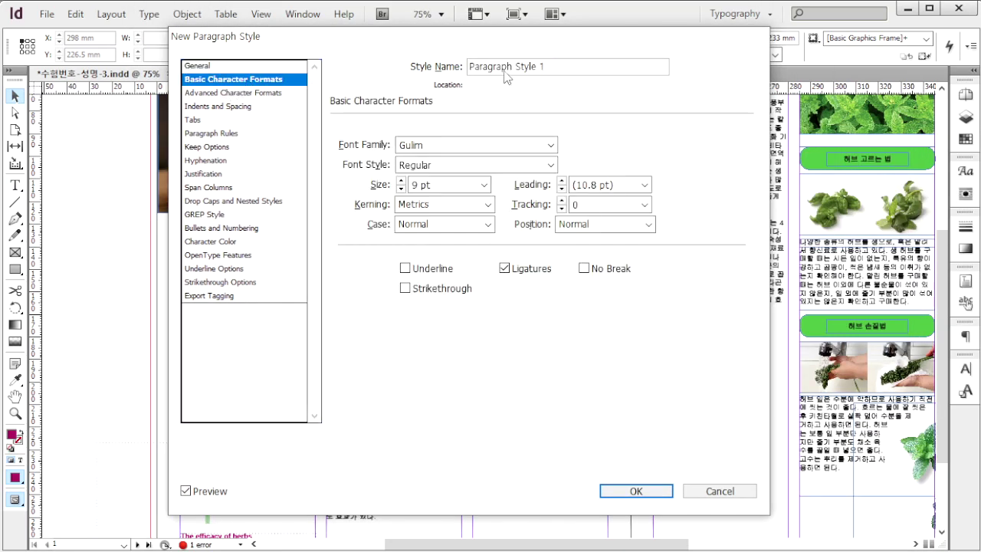
pyautogui.write('본문1')
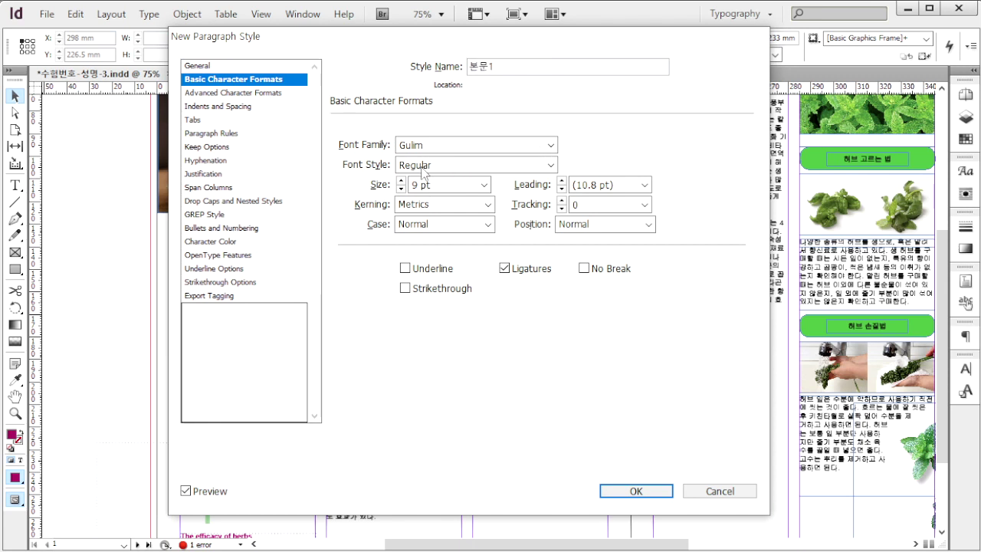
# Step: Set the 본문1 style to Dotum at 10 pt with 18 pt leading and -25 tracking
pyautogui.click(552, 147)
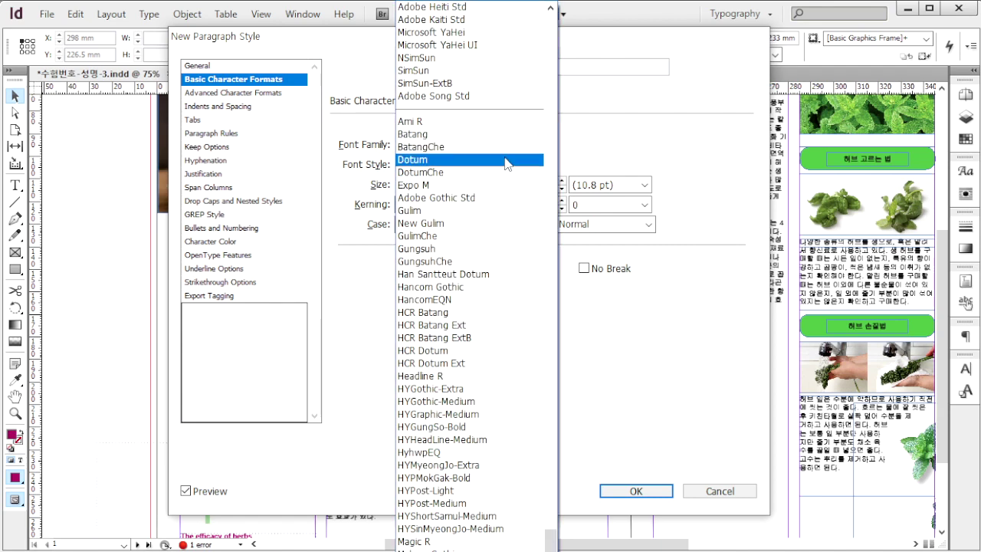
pyautogui.click(432, 159)
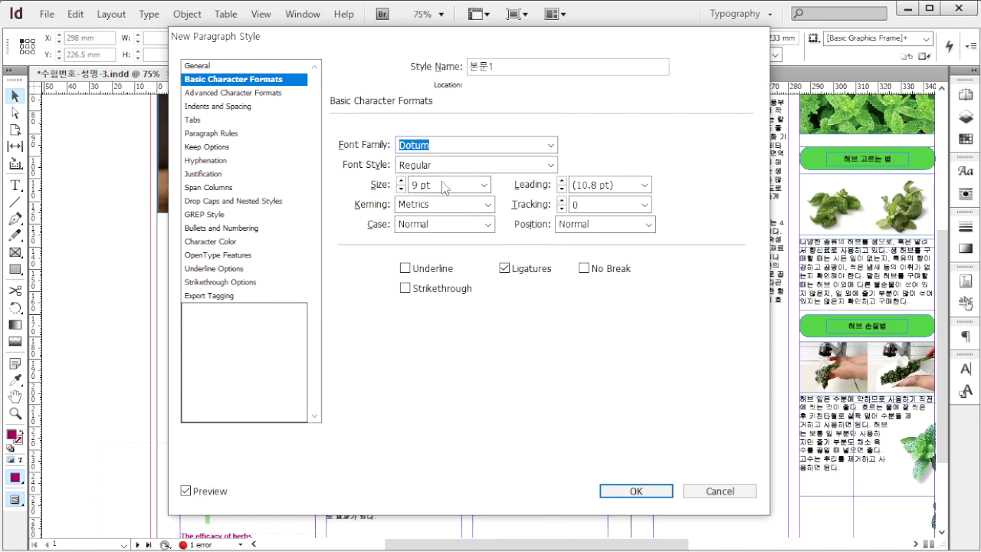
pyautogui.click(485, 184)
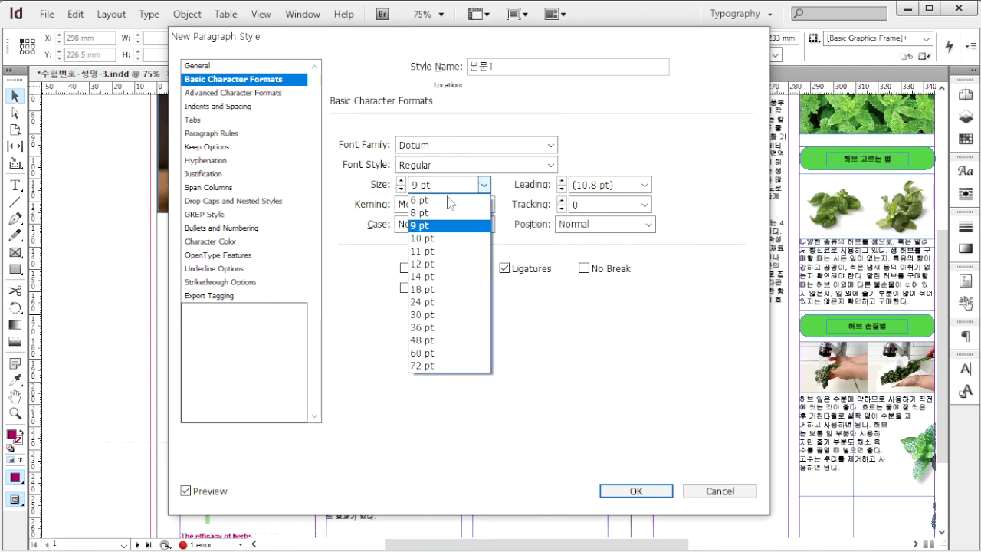
pyautogui.click(431, 241)
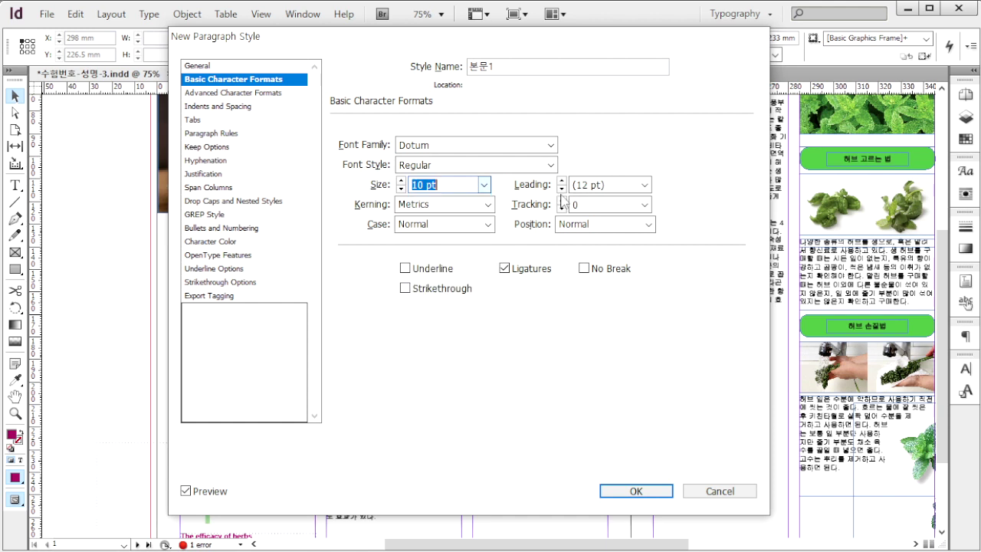
pyautogui.click(645, 184)
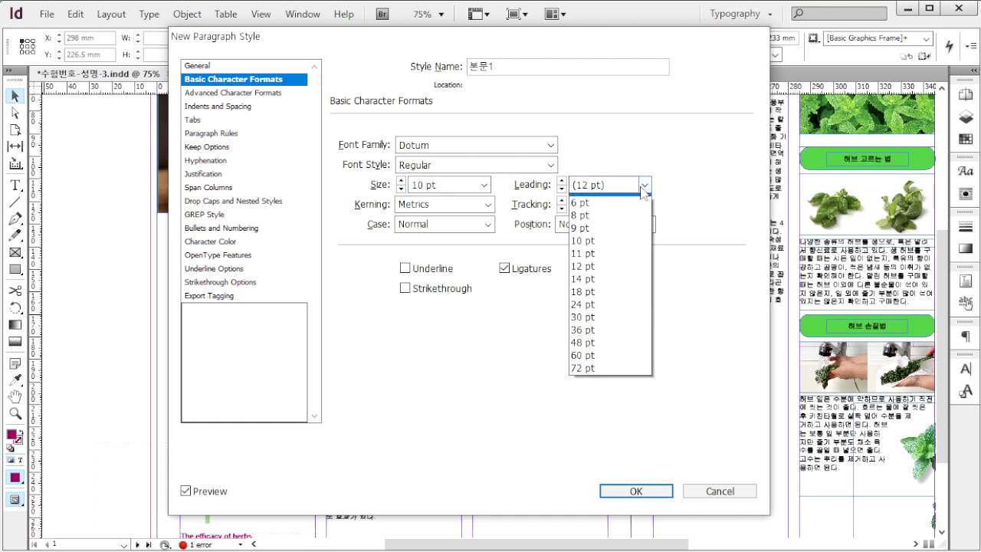
pyautogui.click(589, 302)
pyautogui.click(650, 205)
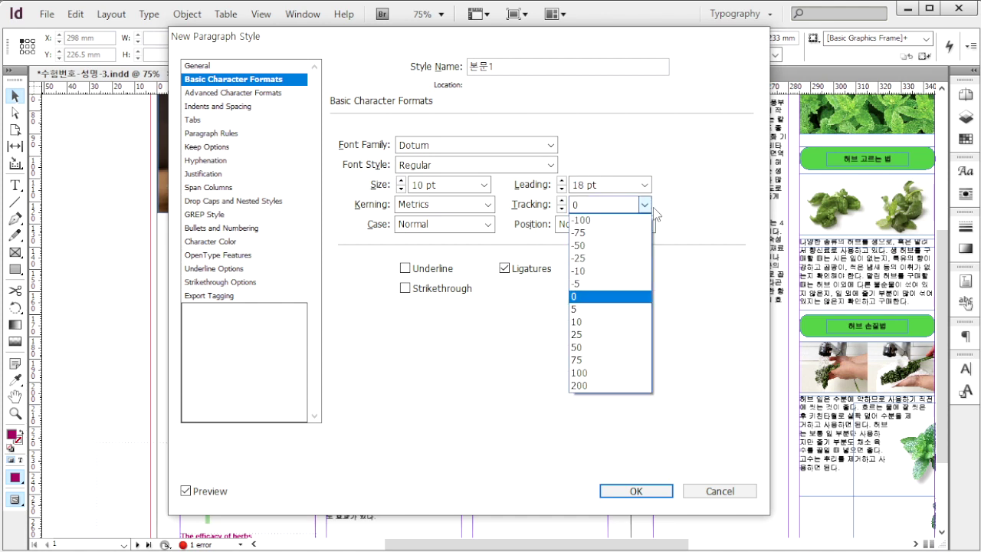
pyautogui.click(580, 259)
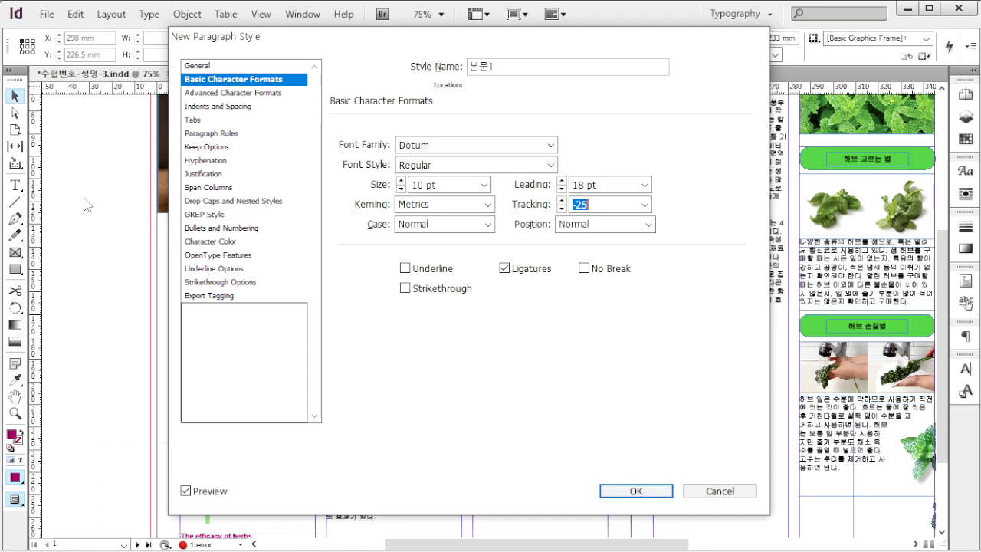
# Step: Set the 본문1 style's character colour to C=0 M=100 Y=0 K=30 and create the style
pyautogui.click(228, 200)
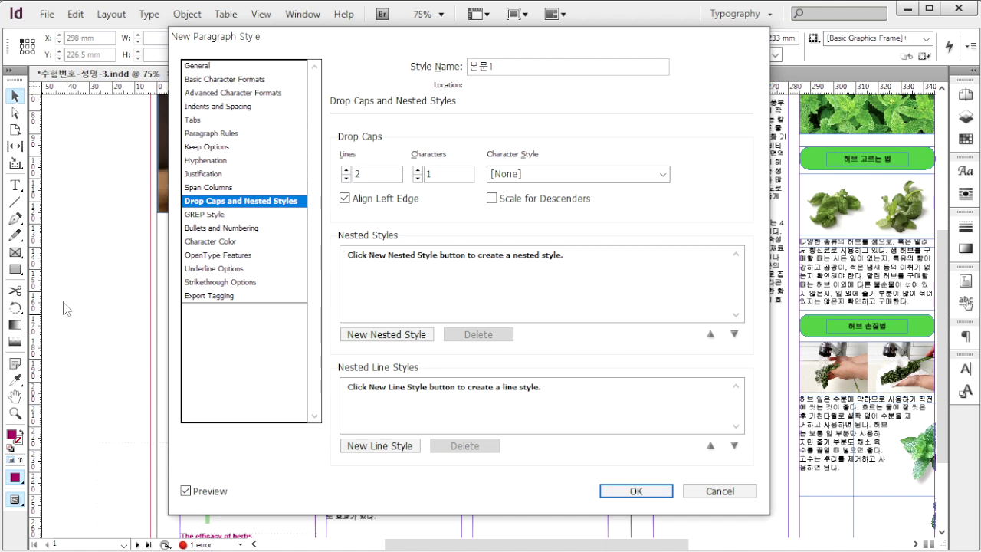
pyautogui.click(224, 229)
pyautogui.click(230, 244)
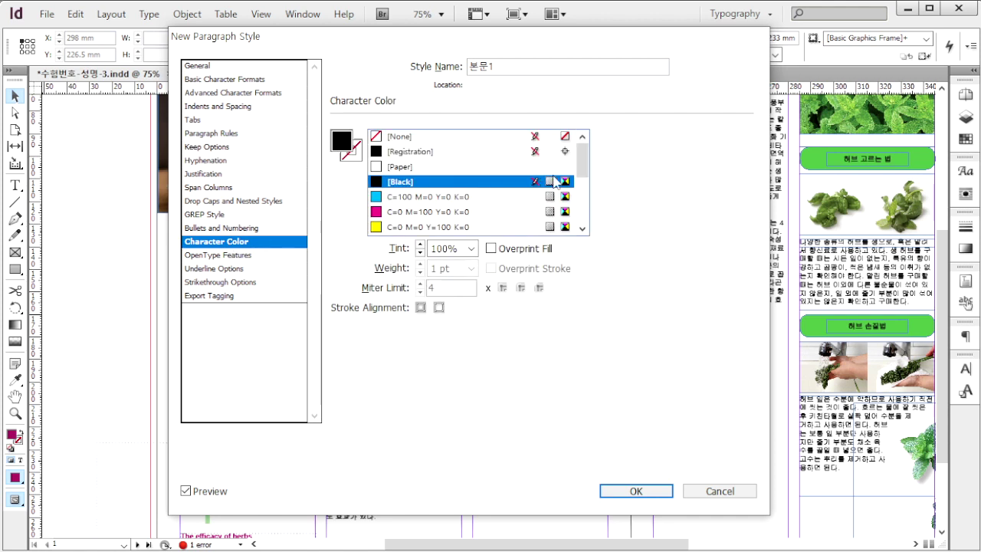
pyautogui.moveTo(582, 153); pyautogui.dragTo(586, 245)
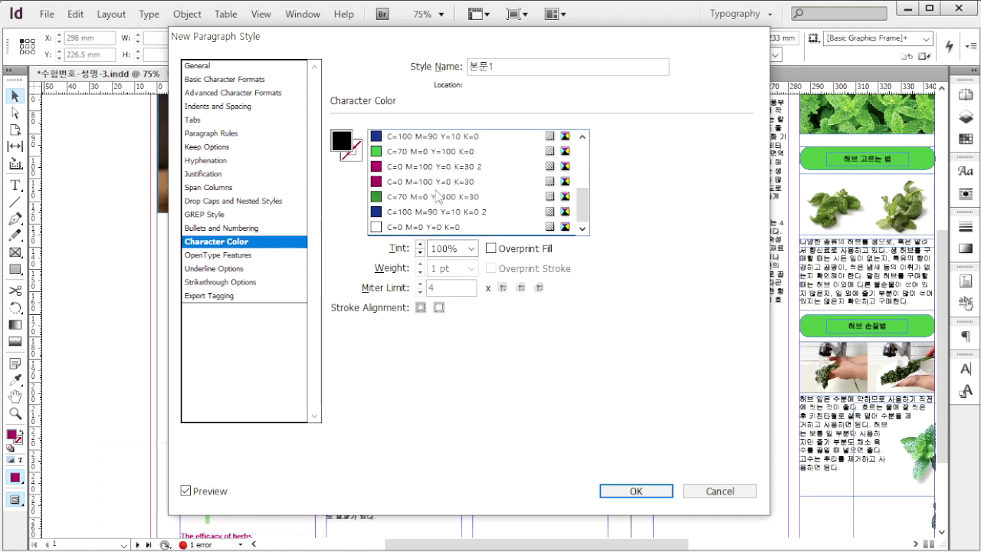
pyautogui.click(472, 166)
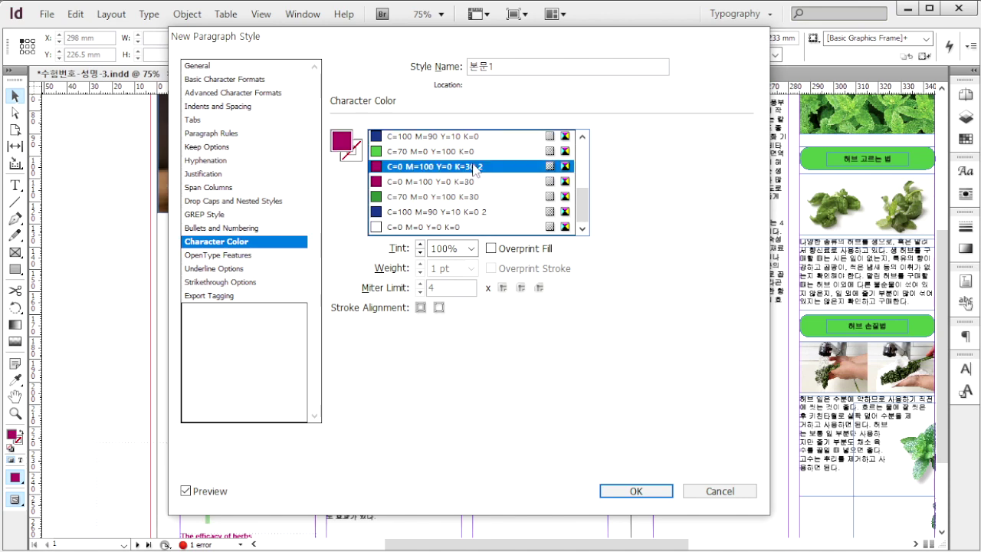
pyautogui.click(473, 183)
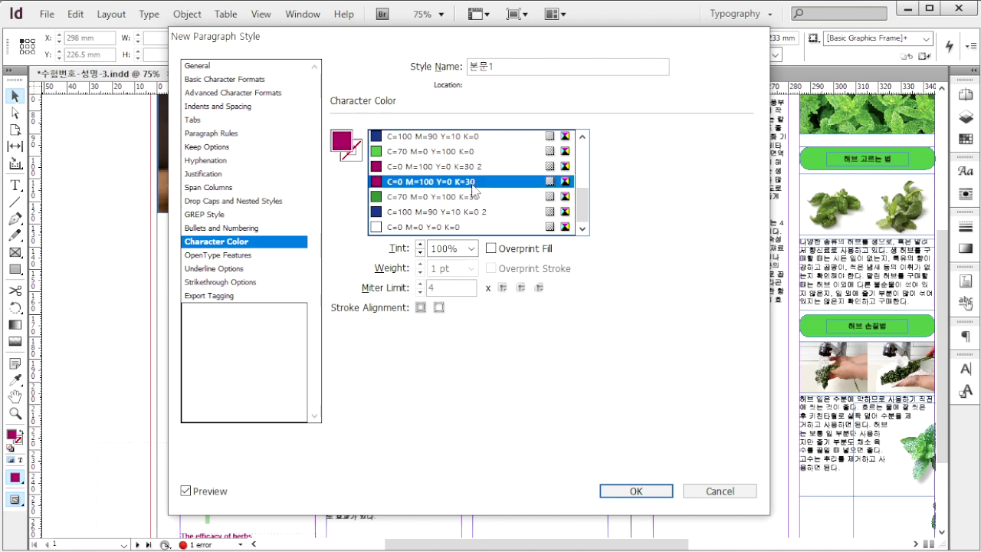
pyautogui.click(640, 494)
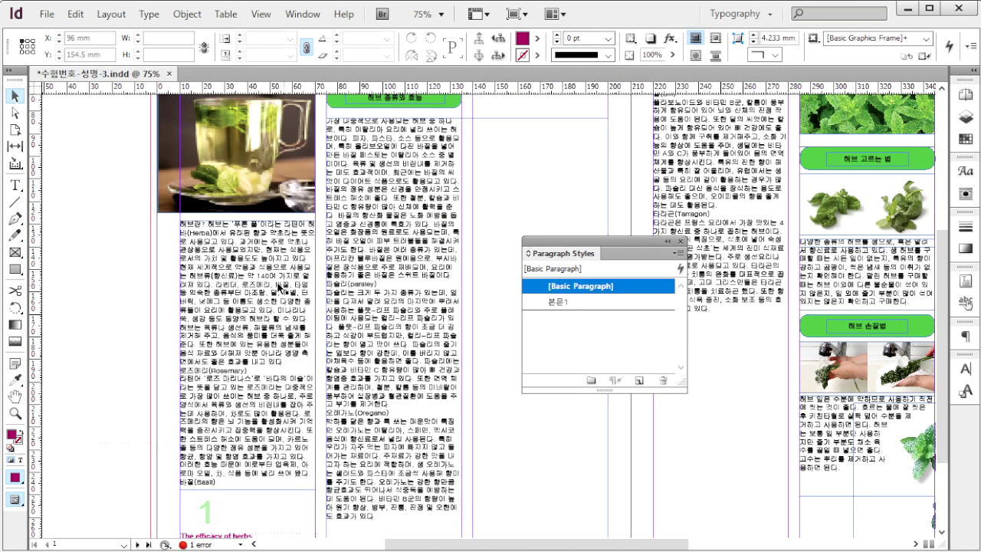
# Step: Apply the 본문1 paragraph style to the introductory herb paragraph below the tea photo on the left page
pyautogui.click(246, 345)
pyautogui.click(14, 185)
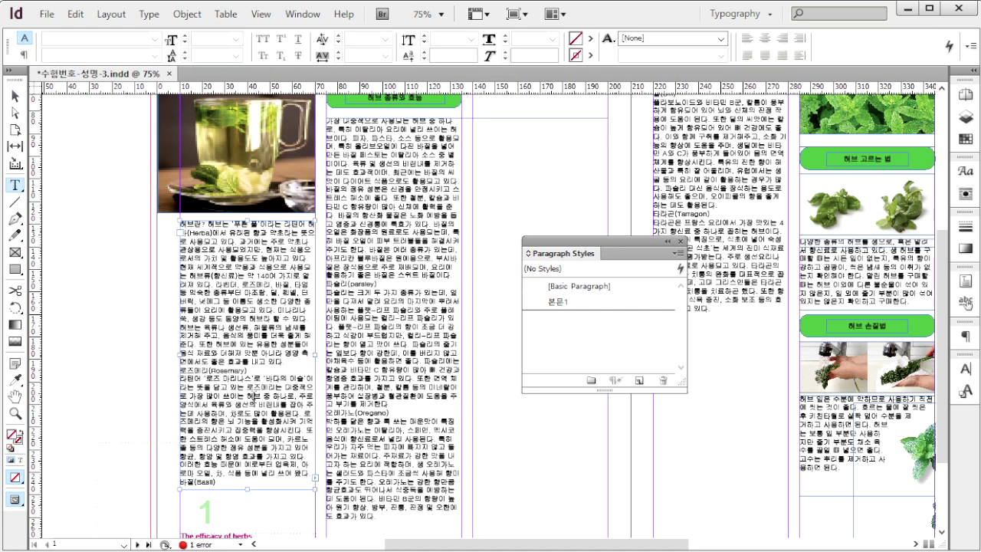
pyautogui.moveTo(292, 362); pyautogui.dragTo(173, 223)
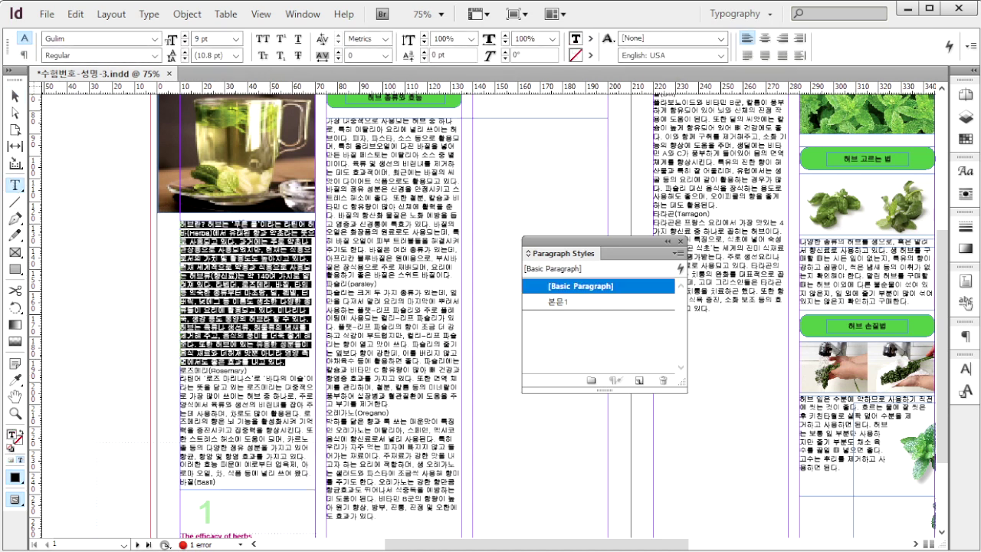
pyautogui.click(573, 307)
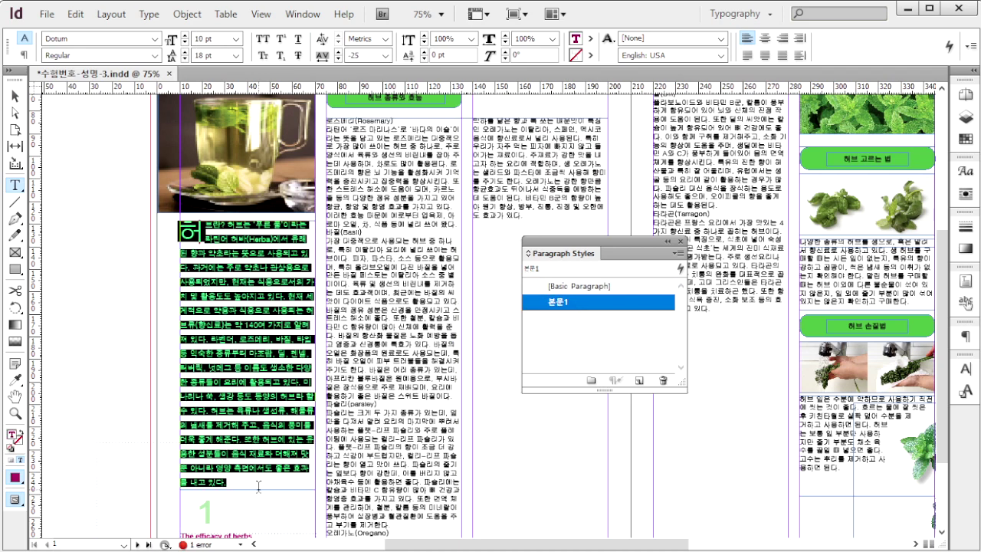
pyautogui.click(259, 486)
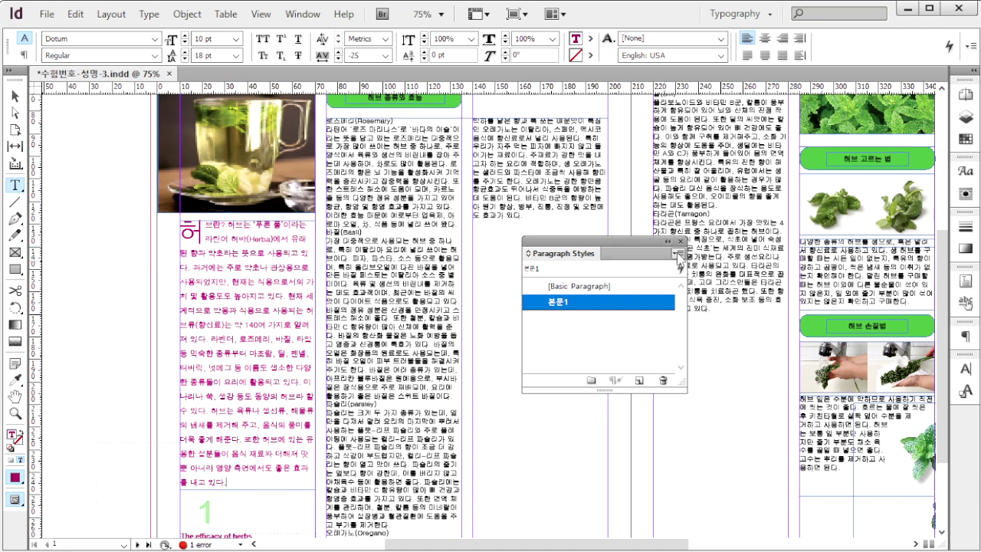
# Step: Start a new paragraph style named 본문2, based on 본문1, and show its basic character formats
pyautogui.click(678, 254)
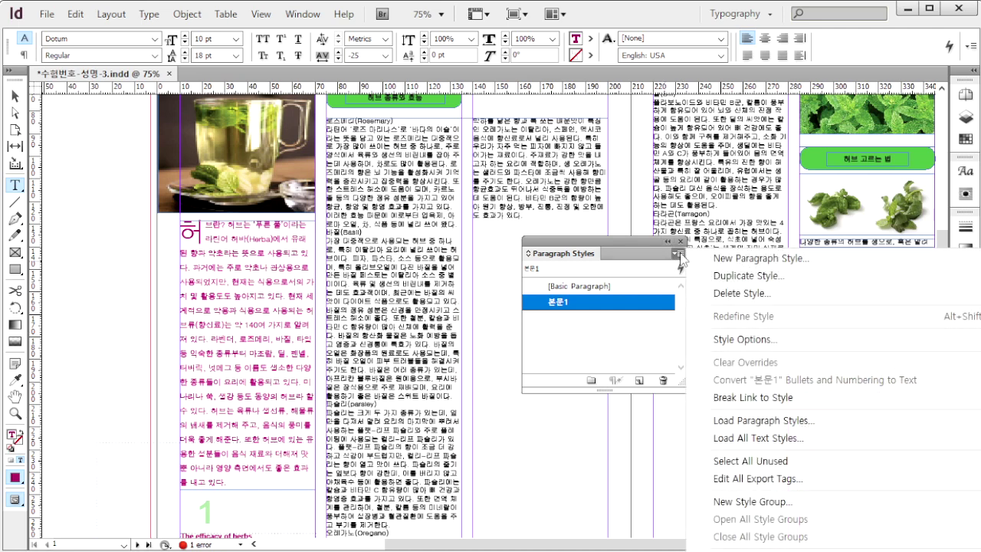
pyautogui.click(742, 256)
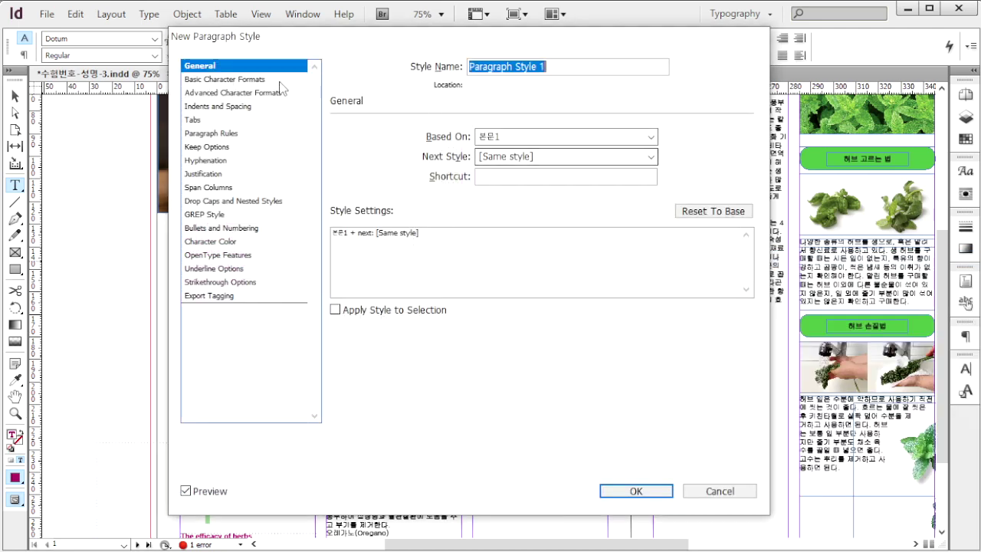
pyautogui.click(253, 79)
pyautogui.click(564, 70)
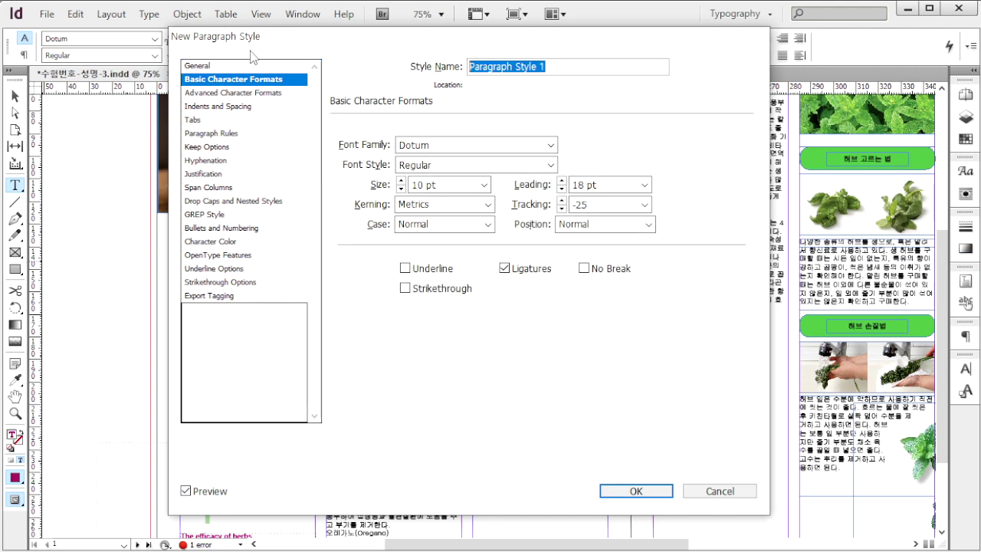
pyautogui.write('본문2')
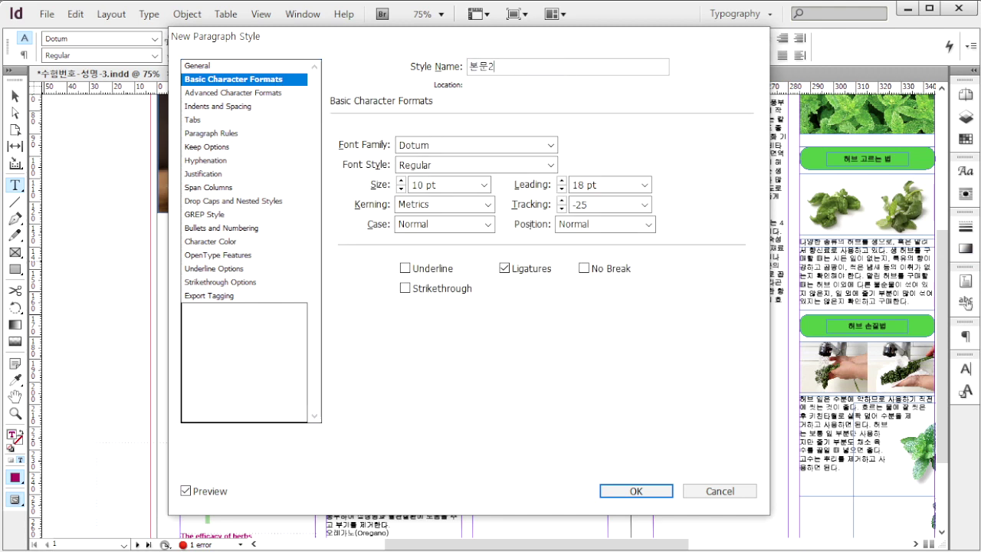
# Step: Set the 본문2 style's font to Batang at 9 pt
pyautogui.click(538, 144)
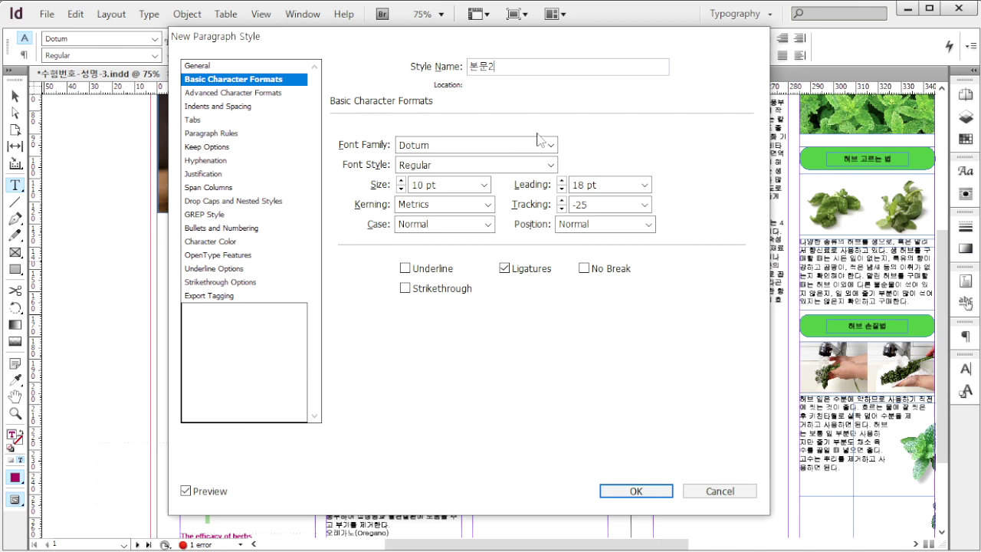
pyautogui.click(550, 145)
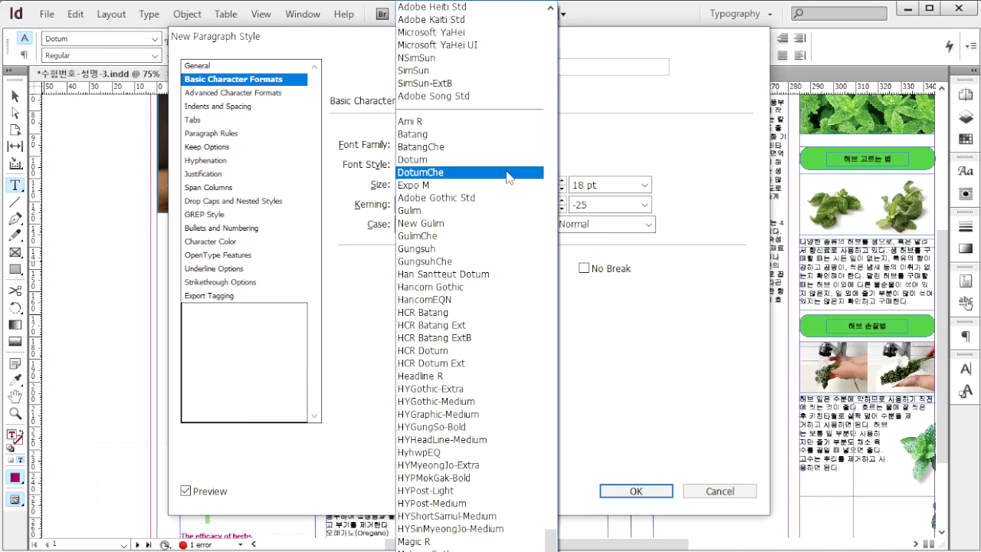
pyautogui.click(449, 144)
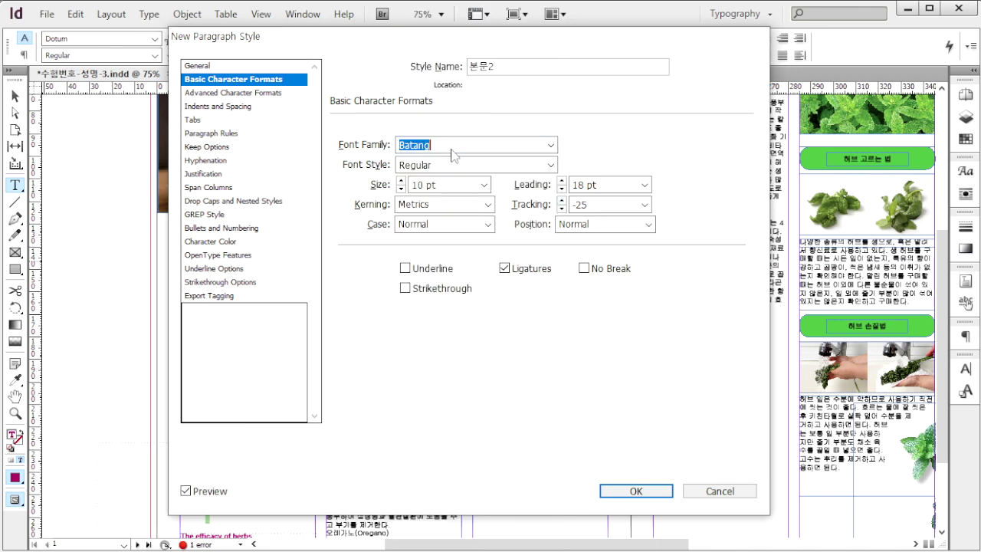
pyautogui.click(483, 185)
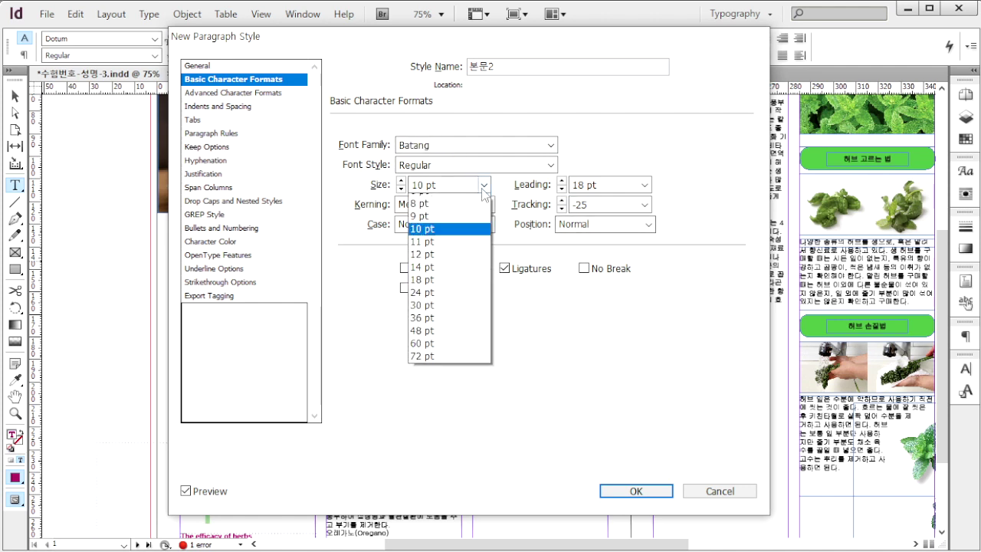
pyautogui.click(441, 226)
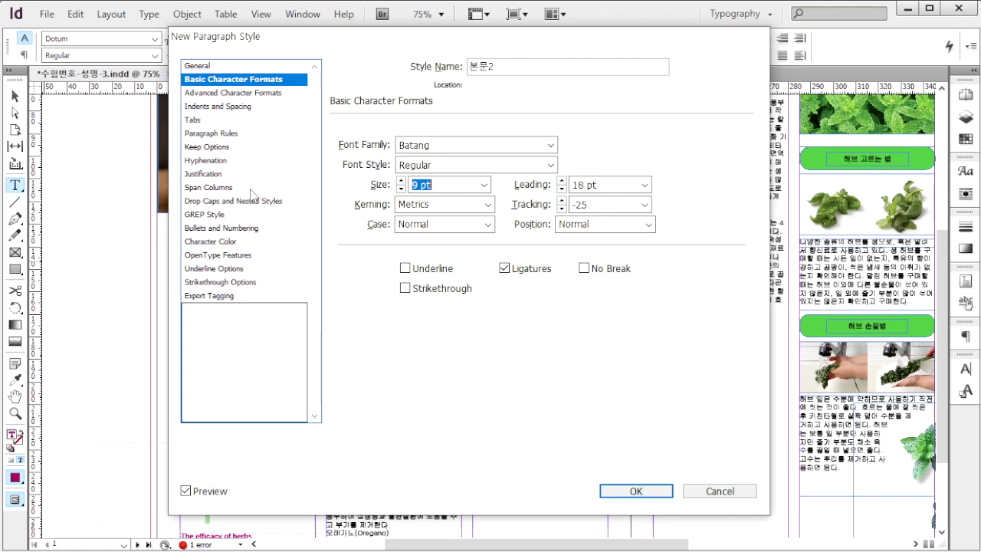
# Step: Remove the inherited drop cap from the 본문2 style and set its left indent to 4 mm
pyautogui.click(224, 201)
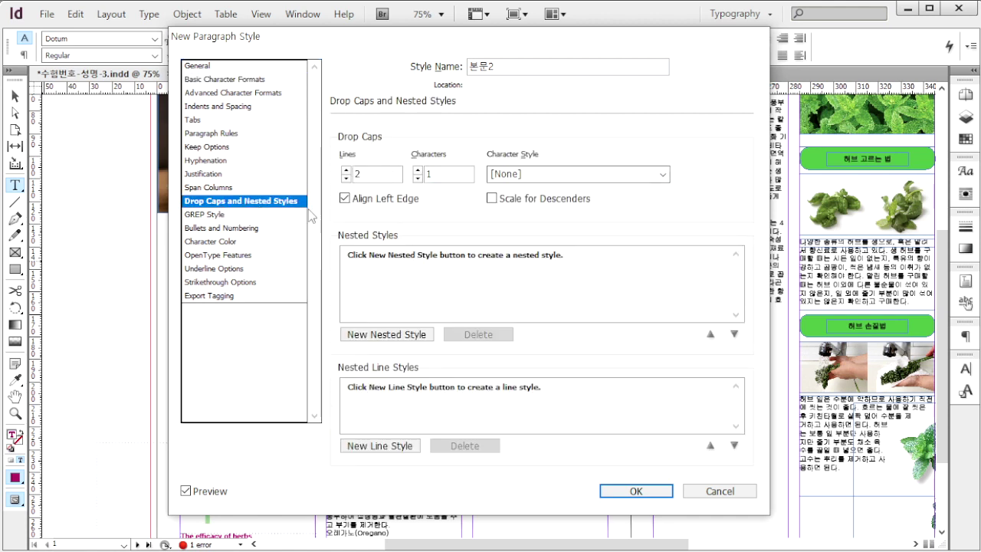
pyautogui.click(224, 109)
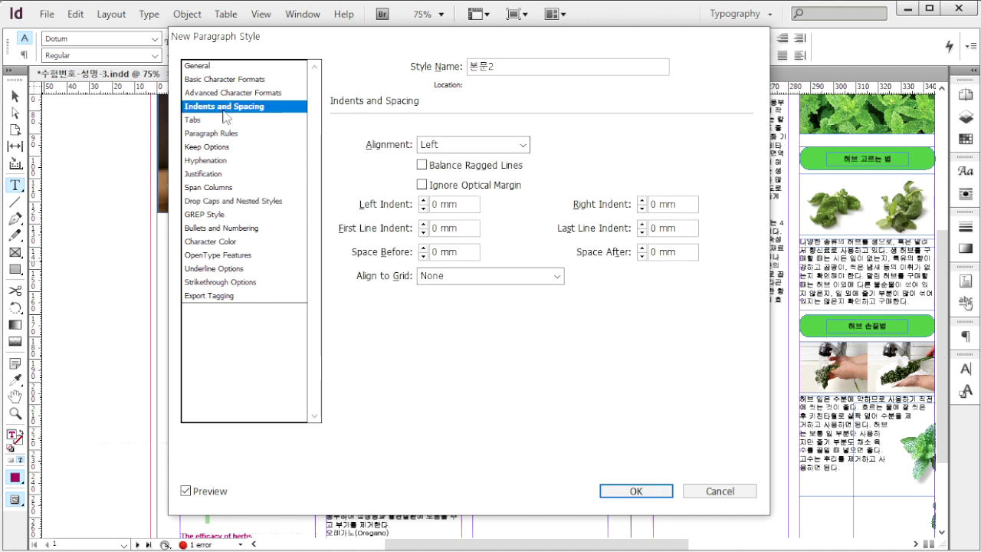
pyautogui.press('Tab')
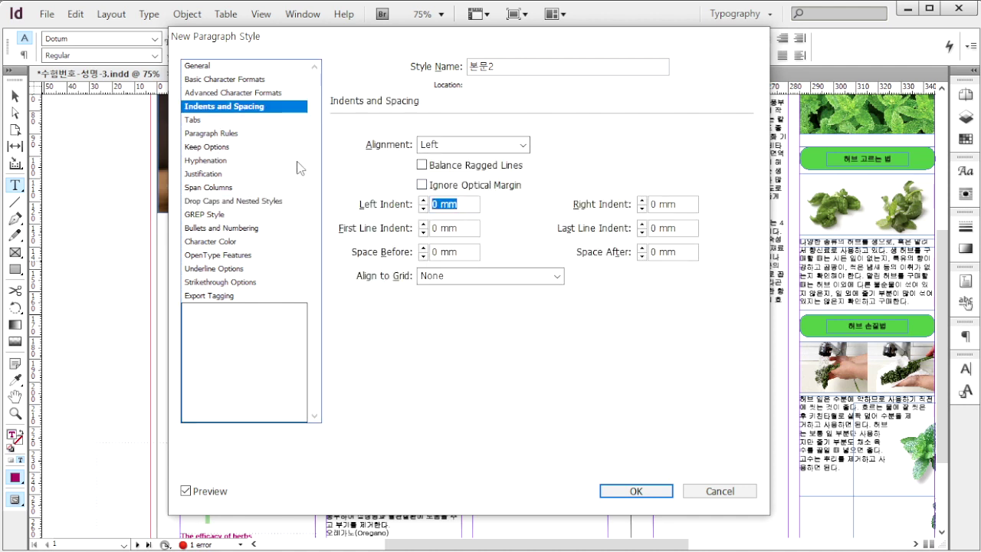
pyautogui.write('4')
# Step: Add a process CMYK swatch C=0 M=0 Y=0 K=100 from the 본문2 style's character colour settings
pyautogui.click(218, 242)
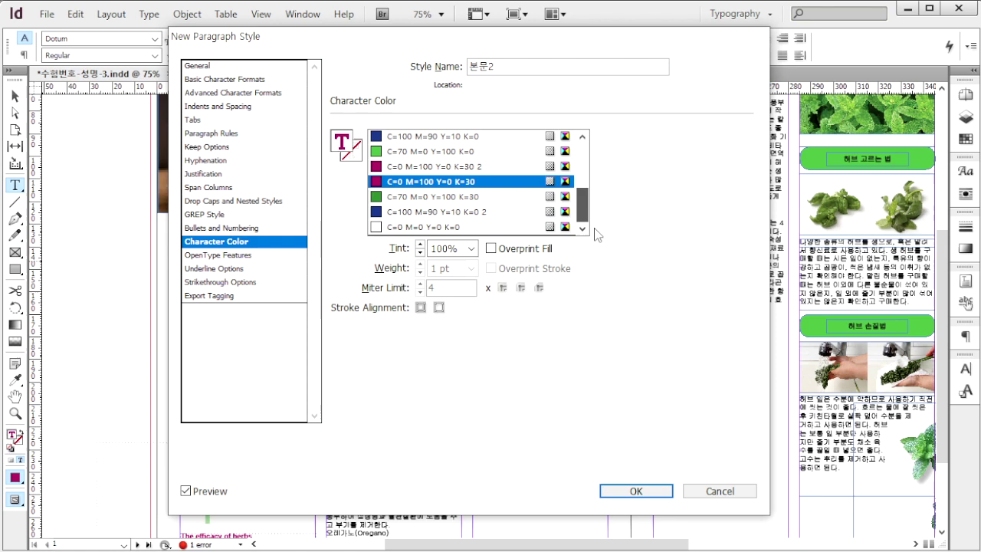
pyautogui.doubleClick(345, 146)
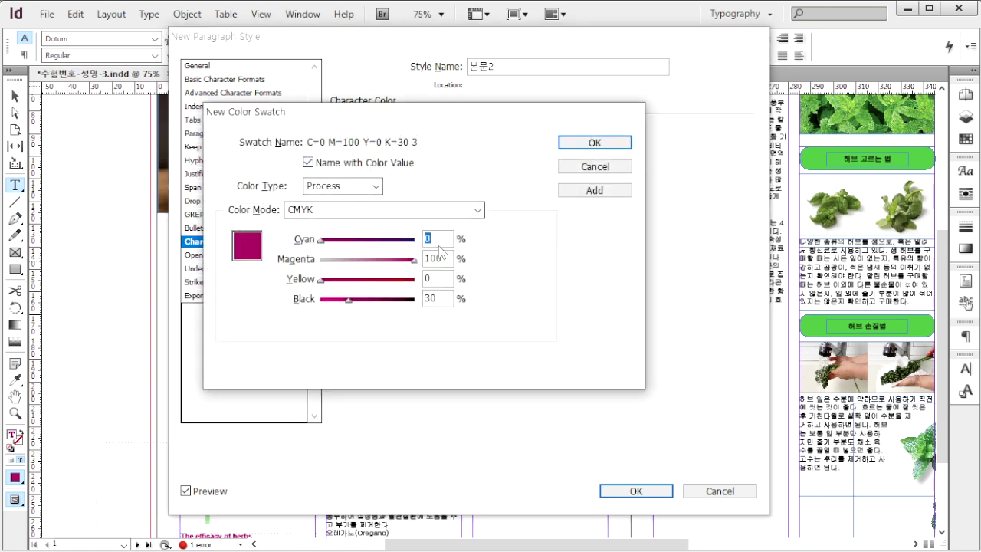
pyautogui.press('Tab')
pyautogui.write('0')
pyautogui.press('Tab')
pyautogui.press('Tab')
pyautogui.write('1')
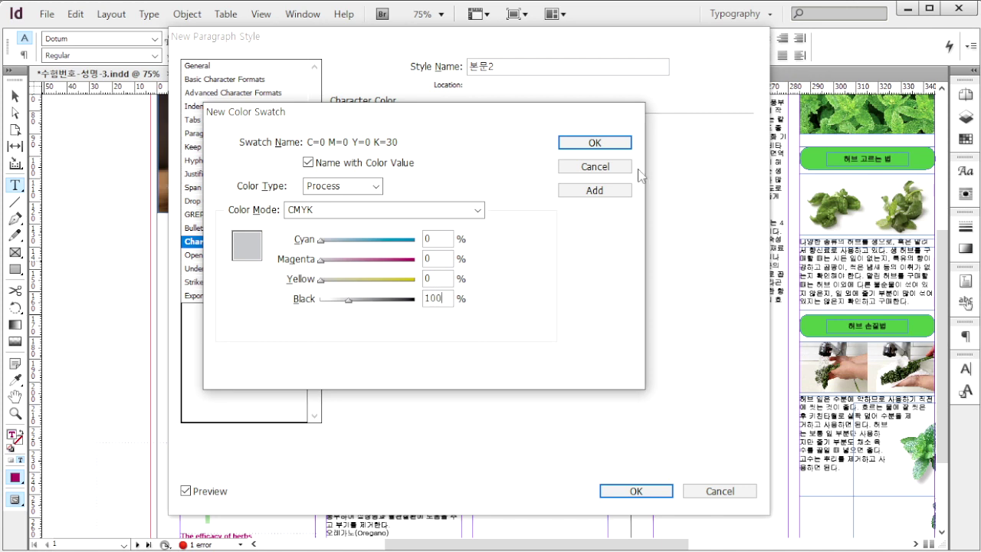
pyautogui.click(595, 190)
pyautogui.click(595, 142)
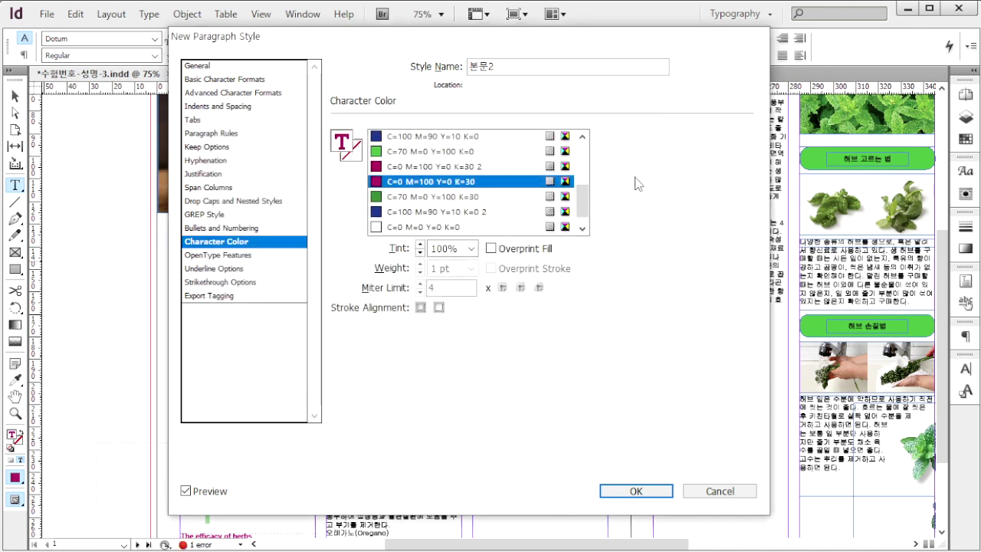
# Step: Use C=0 M=0 Y=0 K=100 as the 본문2 style's character colour and create the style
pyautogui.scroll(-1, 402, 217)
pyautogui.click(434, 227)
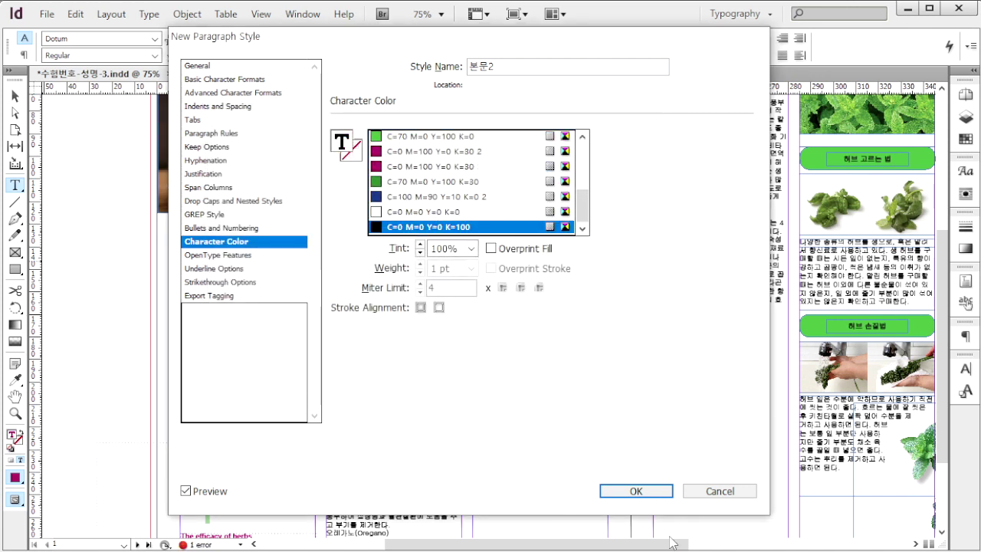
pyautogui.click(636, 490)
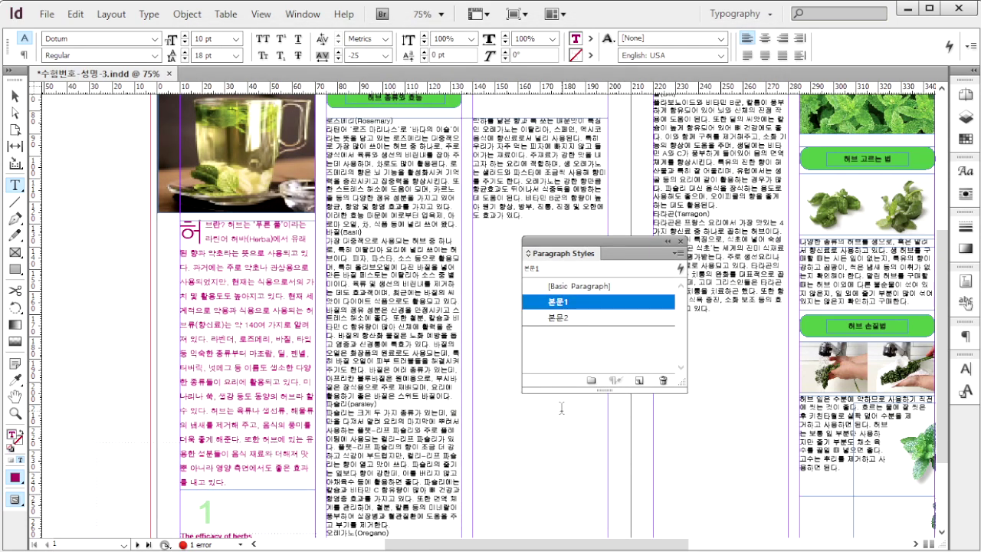
# Step: Apply the 본문2 style to the rest of the threaded story, from the Rosemary heading onward
pyautogui.hotkey('ctrl', 'a')
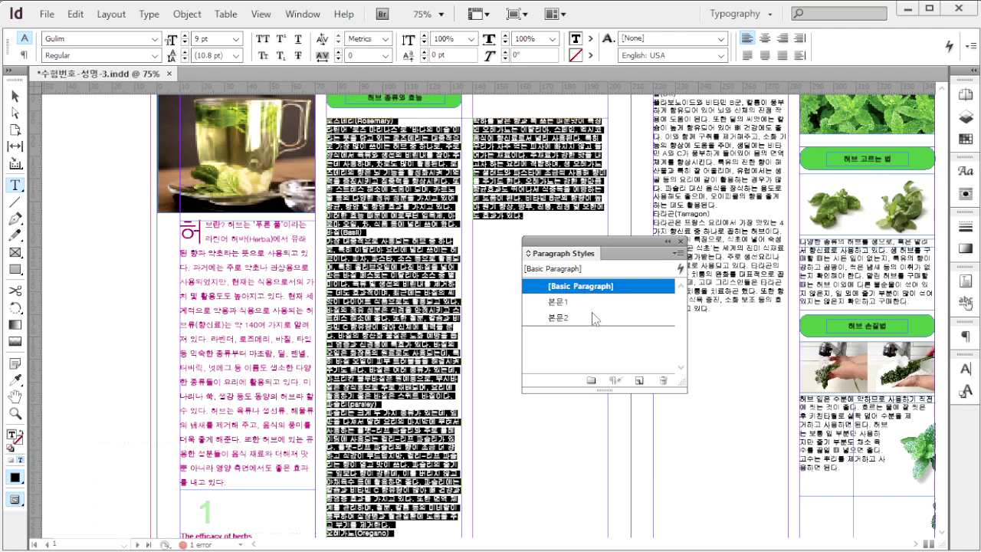
pyautogui.click(592, 314)
pyautogui.click(565, 317)
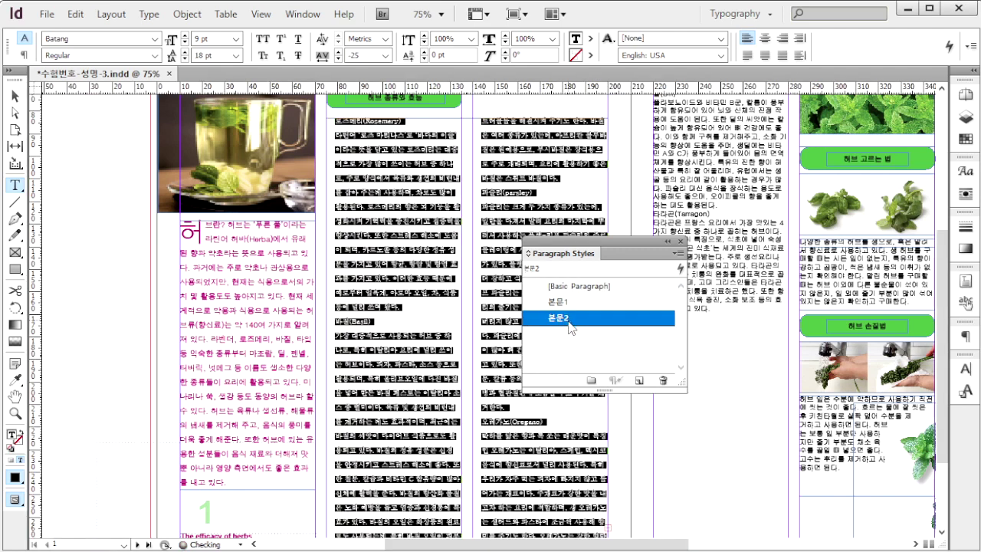
pyautogui.click(581, 422)
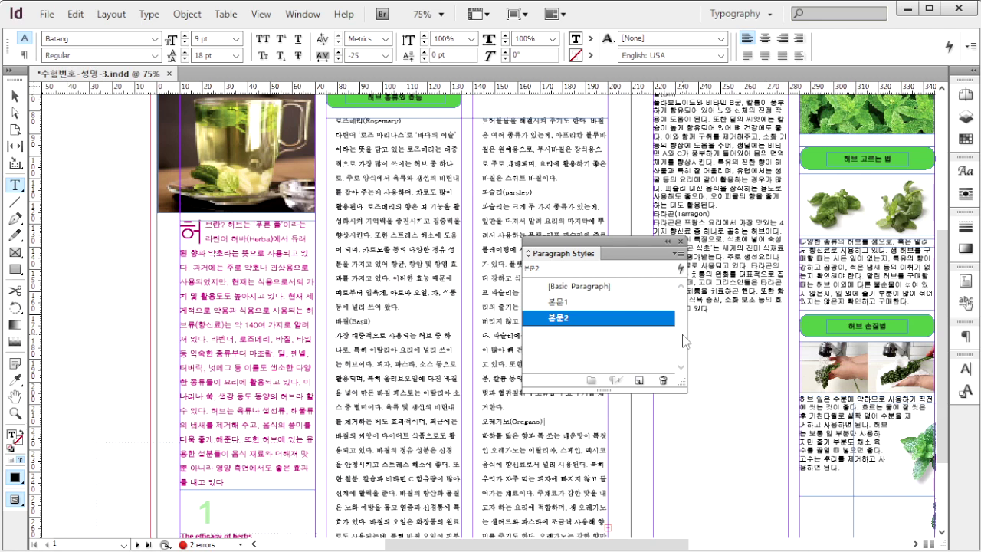
# Step: Start a new paragraph style named 캡션 and show its basic character formats
pyautogui.click(678, 253)
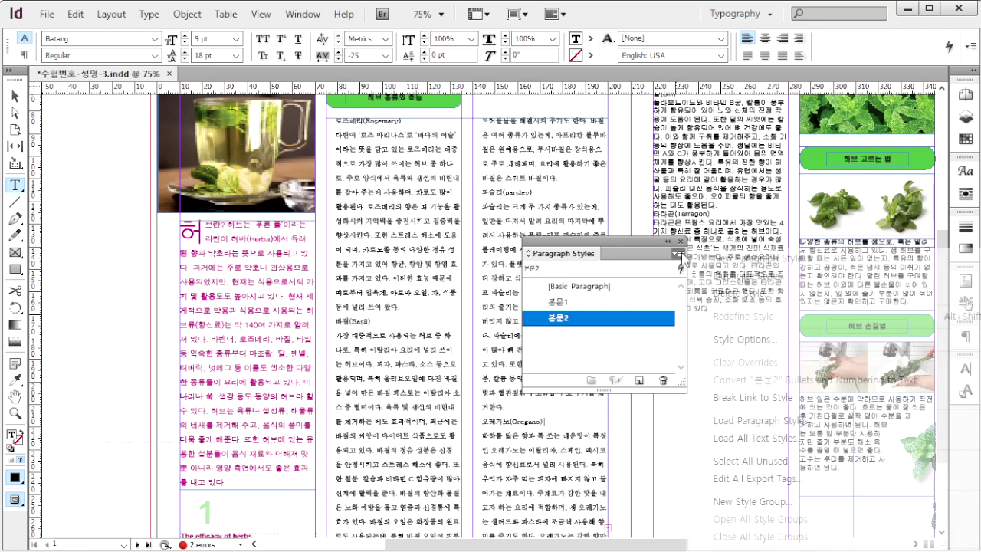
pyautogui.click(713, 257)
pyautogui.click(264, 85)
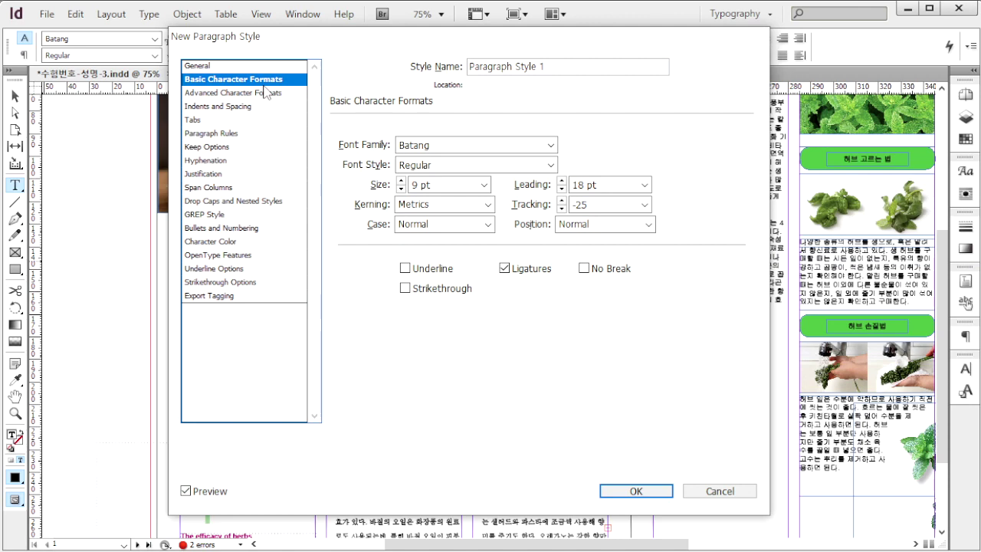
pyautogui.hotkey('shift', 'Tab')
pyautogui.write('캡션')
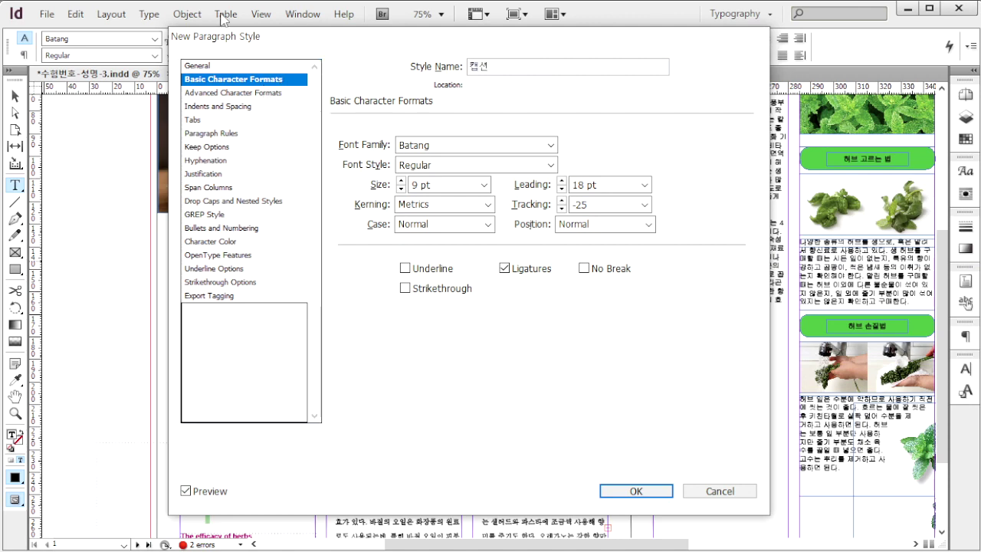
# Step: Set the 캡션 style to Dotum at 8 pt with 12 pt leading, check its character colour, and create the style
pyautogui.click(555, 148)
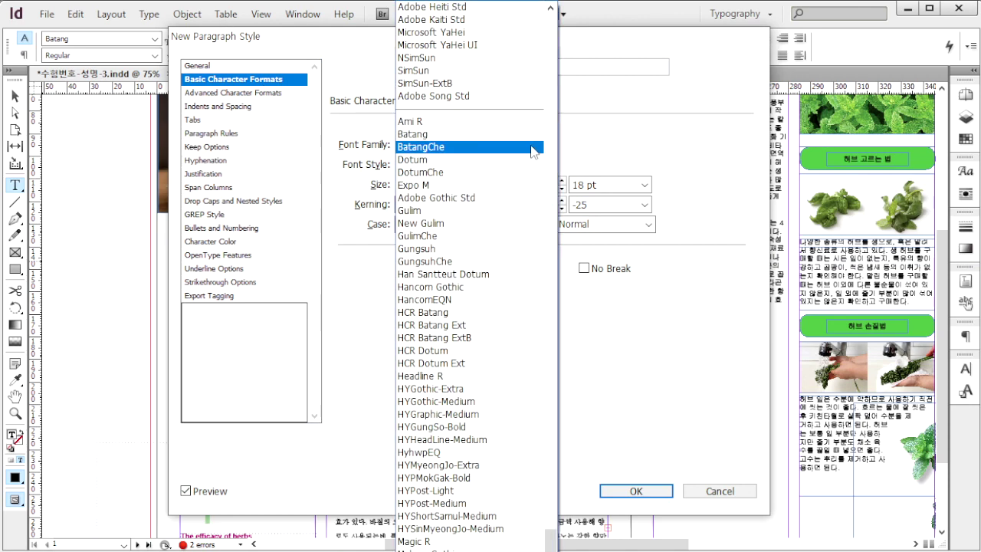
pyautogui.click(451, 164)
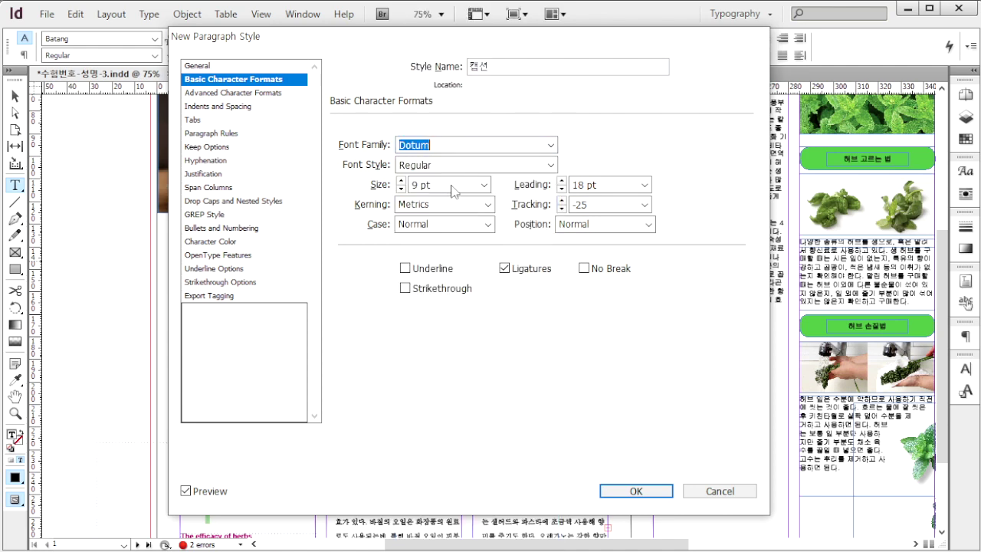
pyautogui.click(484, 186)
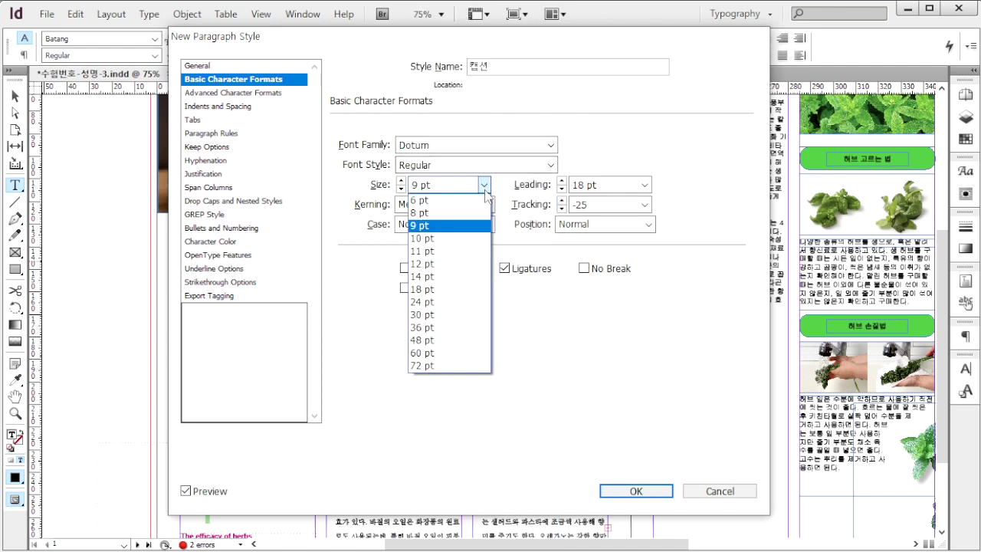
pyautogui.click(448, 213)
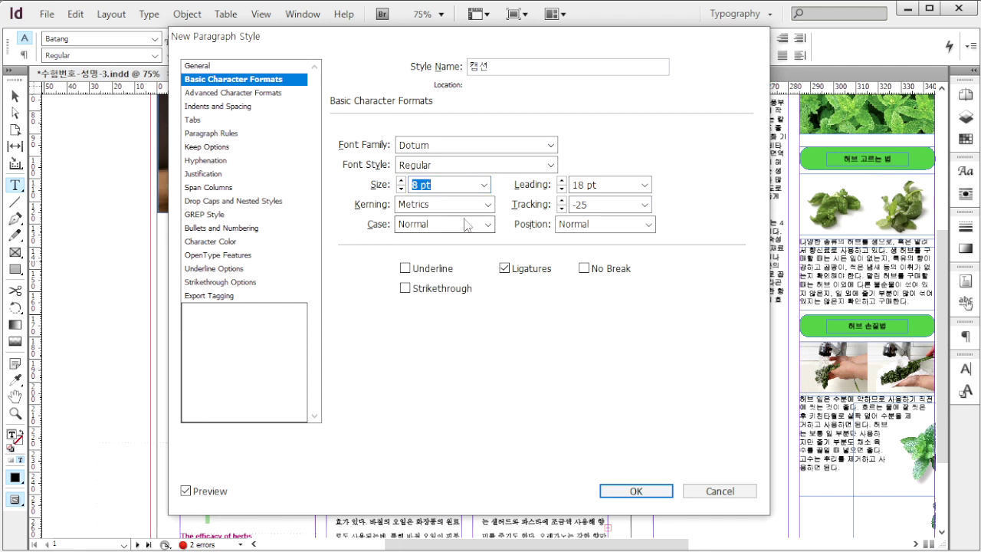
pyautogui.click(648, 190)
pyautogui.click(590, 229)
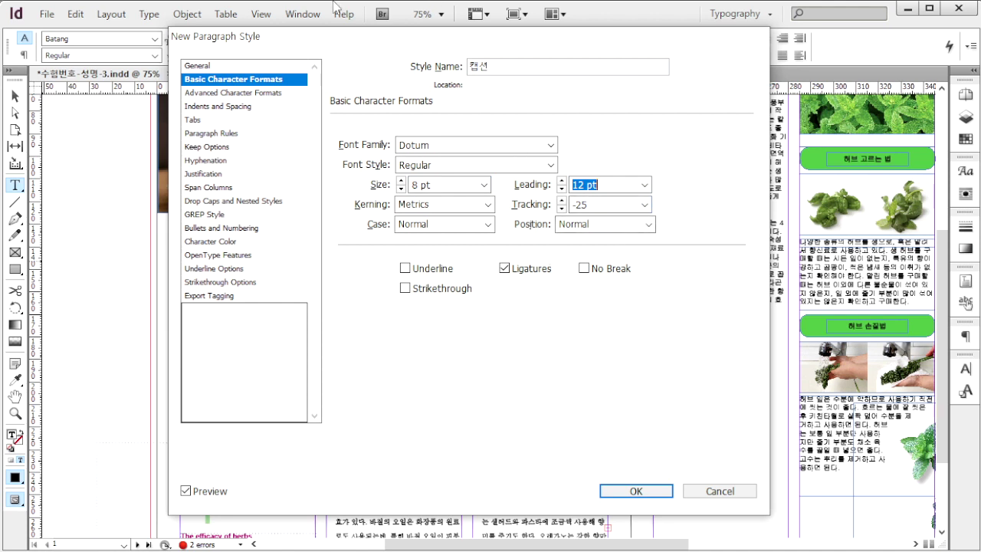
pyautogui.click(224, 242)
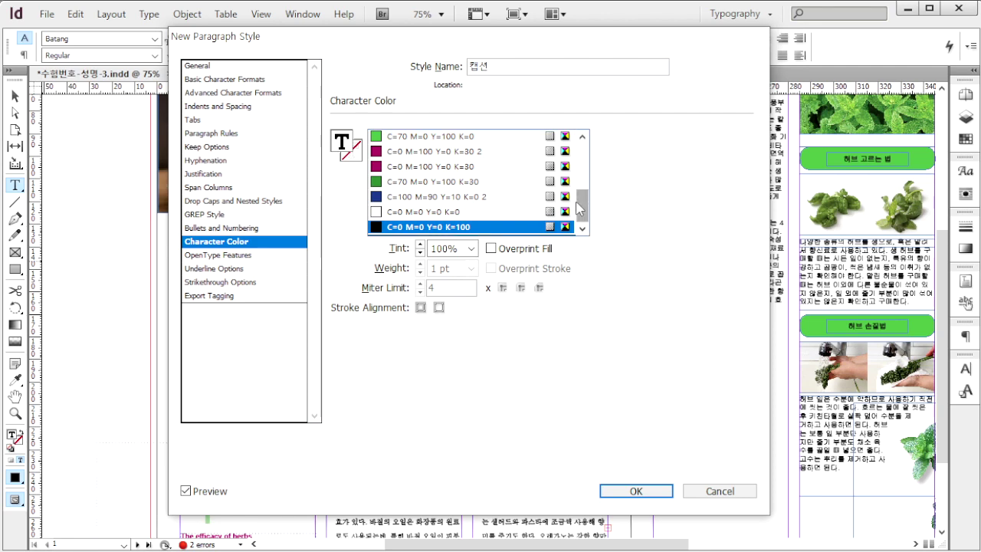
pyautogui.press('Return')
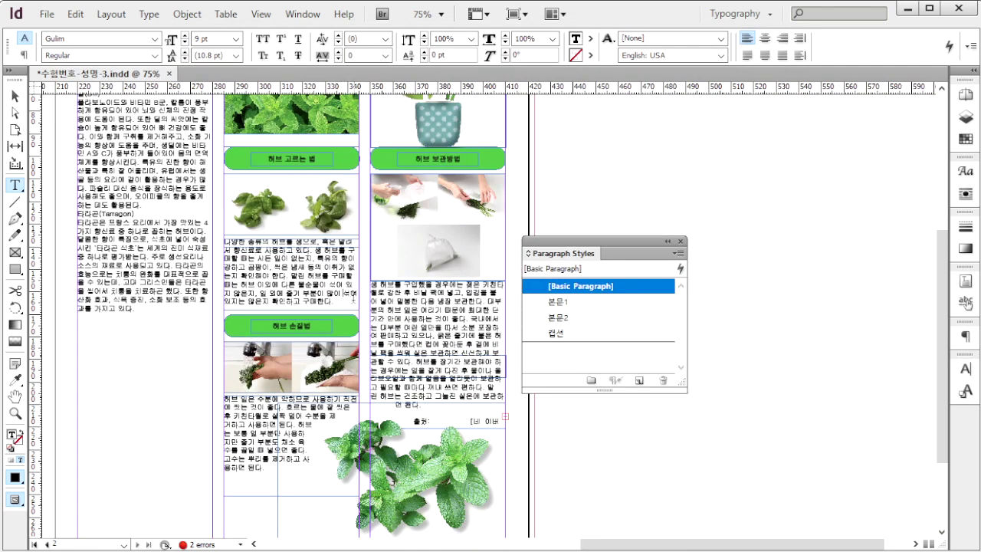
# Step: Apply the 캡션 paragraph style to the body texts under the 허브 고르는 법, 허브 손질법 and 허브 보관방법 headings
pyautogui.moveTo(341, 304); pyautogui.dragTo(205, 221)
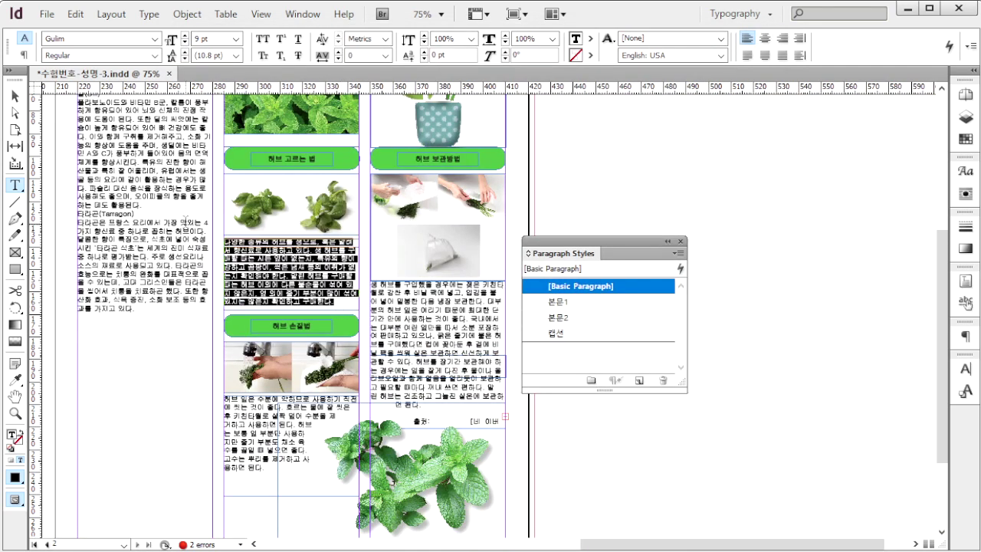
pyautogui.click(590, 345)
pyautogui.click(576, 334)
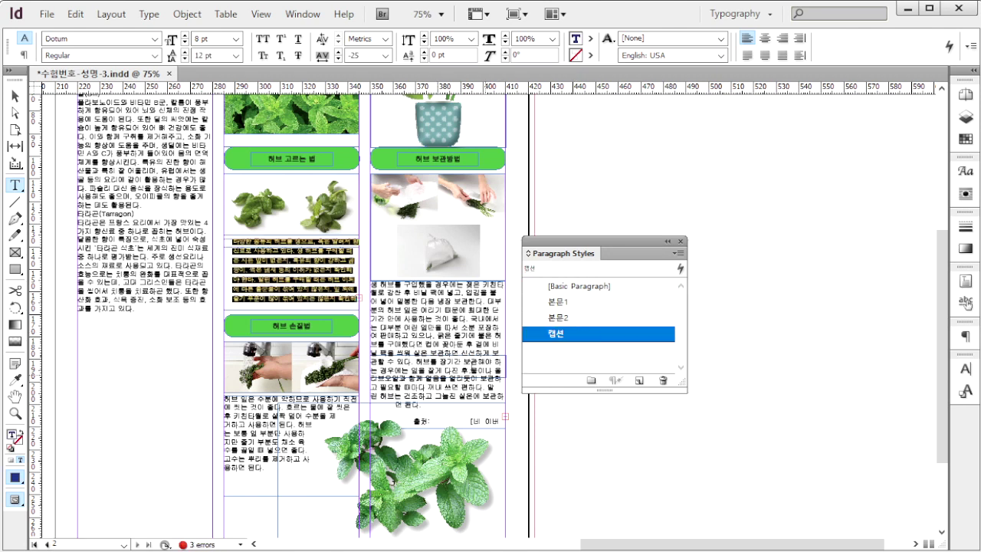
pyautogui.moveTo(285, 479); pyautogui.dragTo(198, 382)
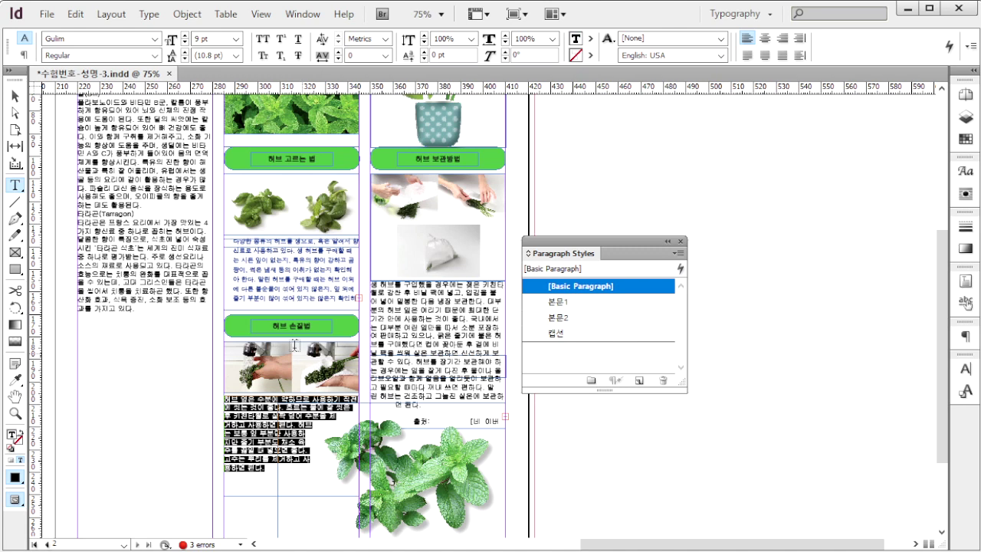
pyautogui.click(573, 335)
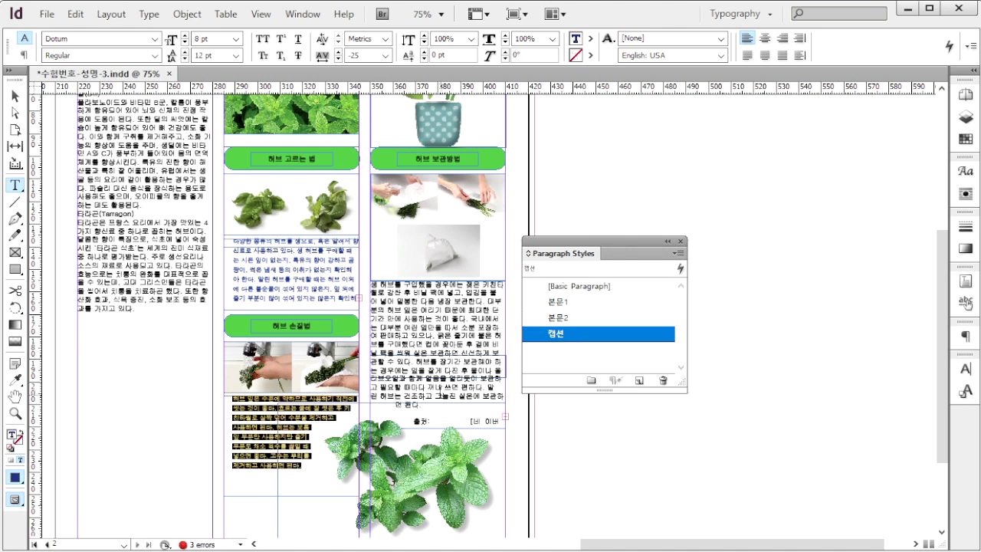
pyautogui.click(422, 405)
pyautogui.moveTo(423, 405); pyautogui.dragTo(373, 283)
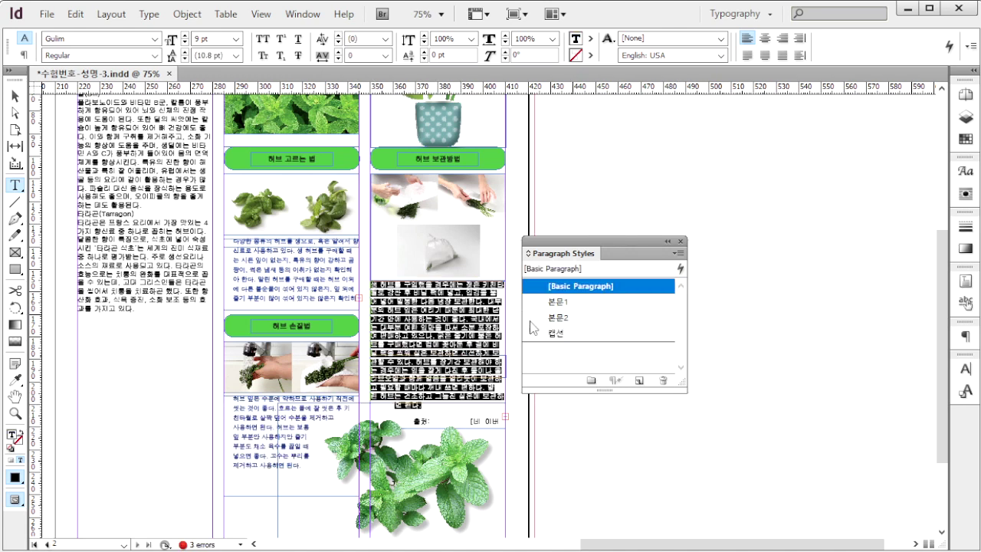
pyautogui.click(567, 335)
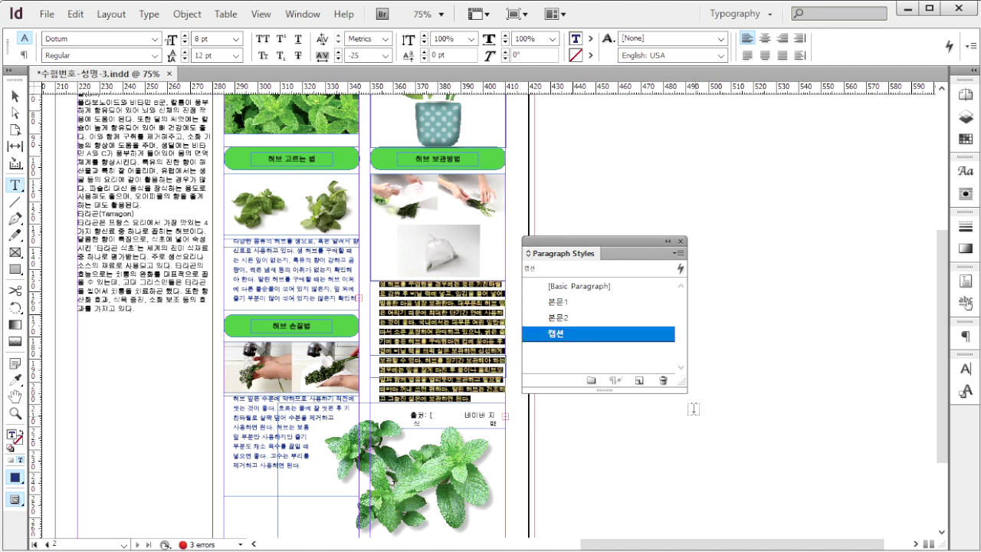
# Step: Start a new paragraph style named 단락제목 with no existing style selected, showing its basic character formats
pyautogui.click(656, 369)
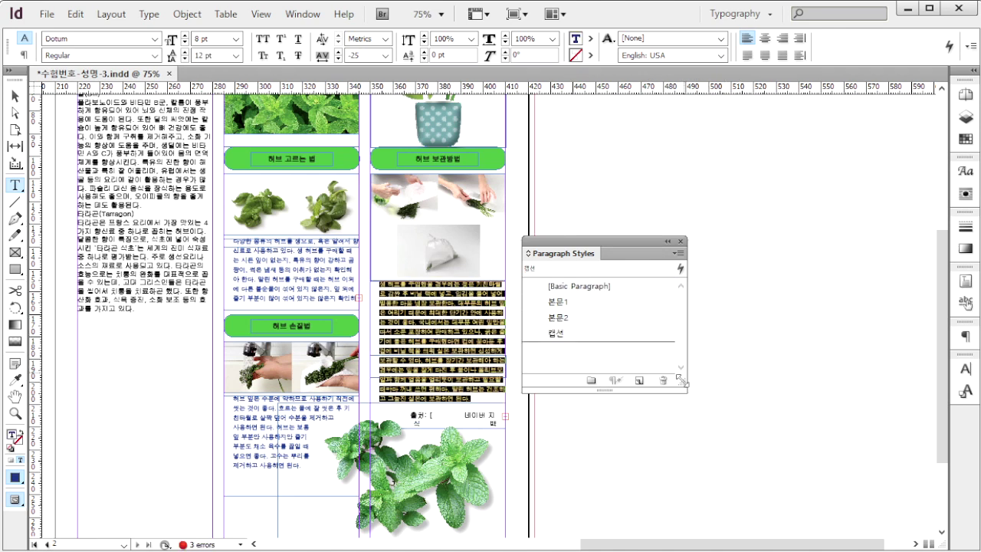
pyautogui.click(679, 254)
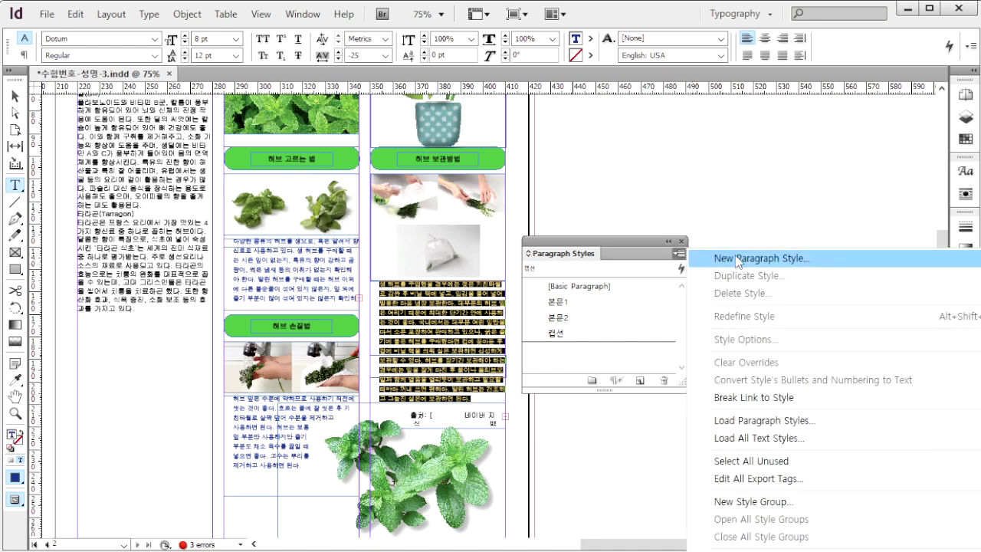
pyautogui.click(736, 258)
pyautogui.click(244, 79)
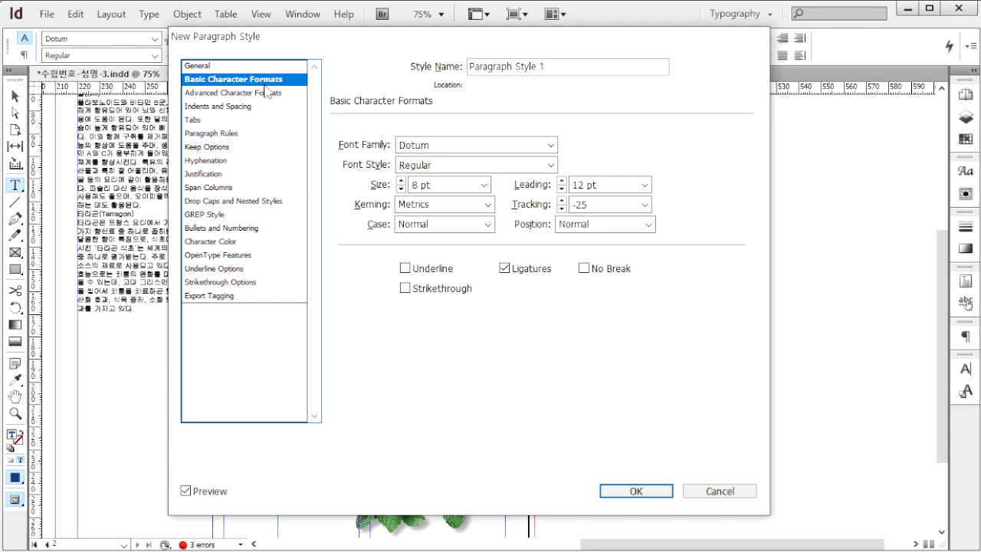
pyautogui.tripleClick(575, 66)
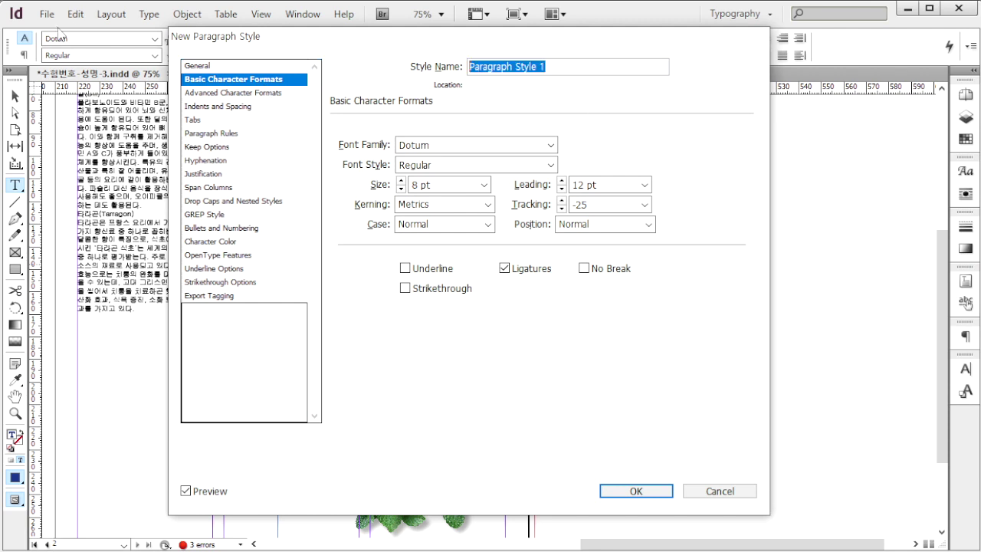
pyautogui.write('ㅌ')
pyautogui.write('락제모')
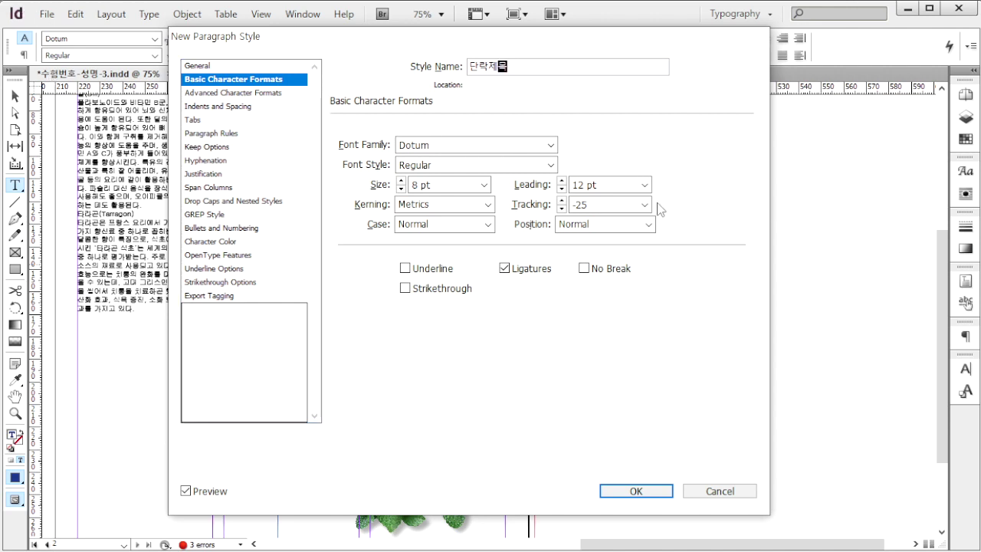
# Step: Set the 단락제목 style's font size to 13 pt and its leading to Auto
pyautogui.click(484, 185)
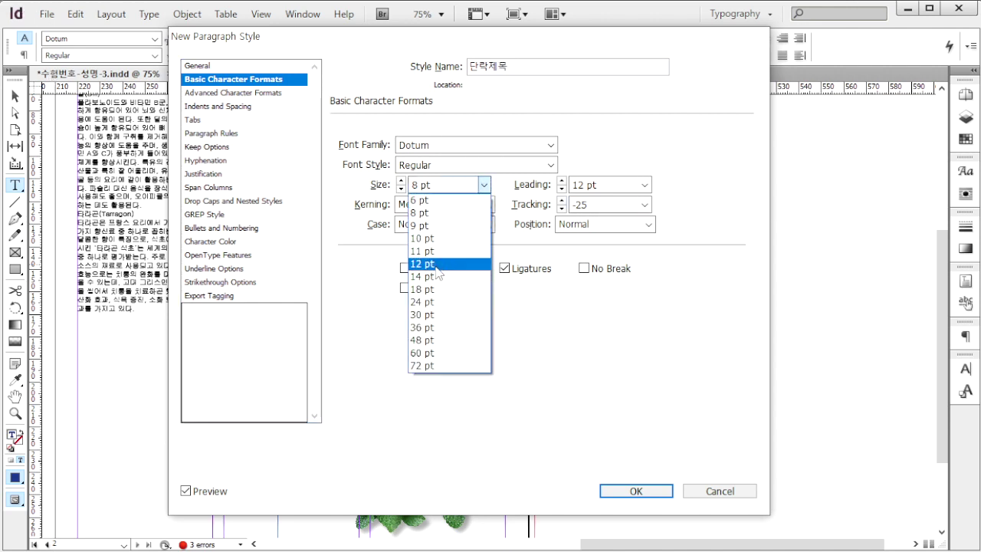
pyautogui.click(433, 268)
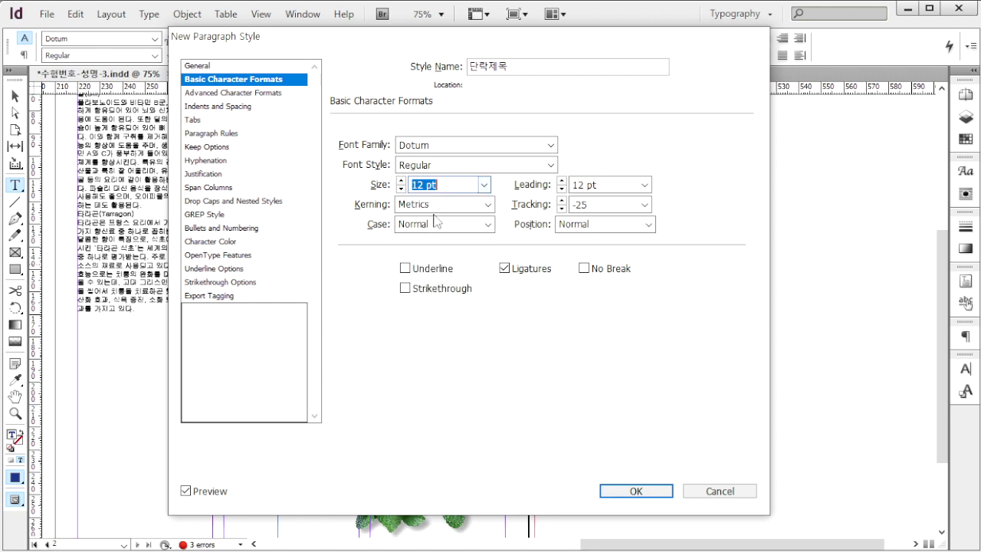
pyautogui.press('Up')
pyautogui.click(642, 185)
pyautogui.click(590, 198)
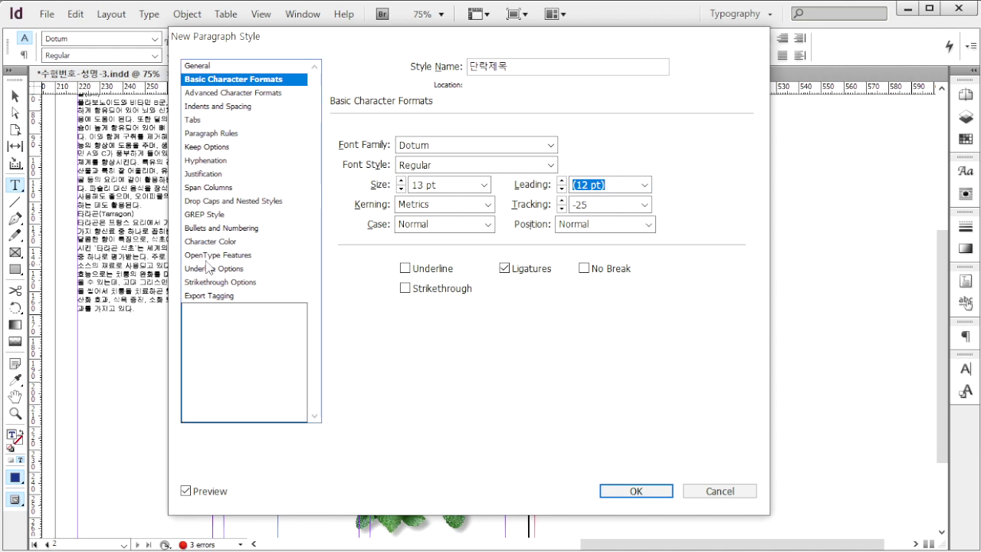
# Step: Turn on underlining for the 단락제목 style with a weight of 1 pt and an offset of 4 pt
pyautogui.click(230, 269)
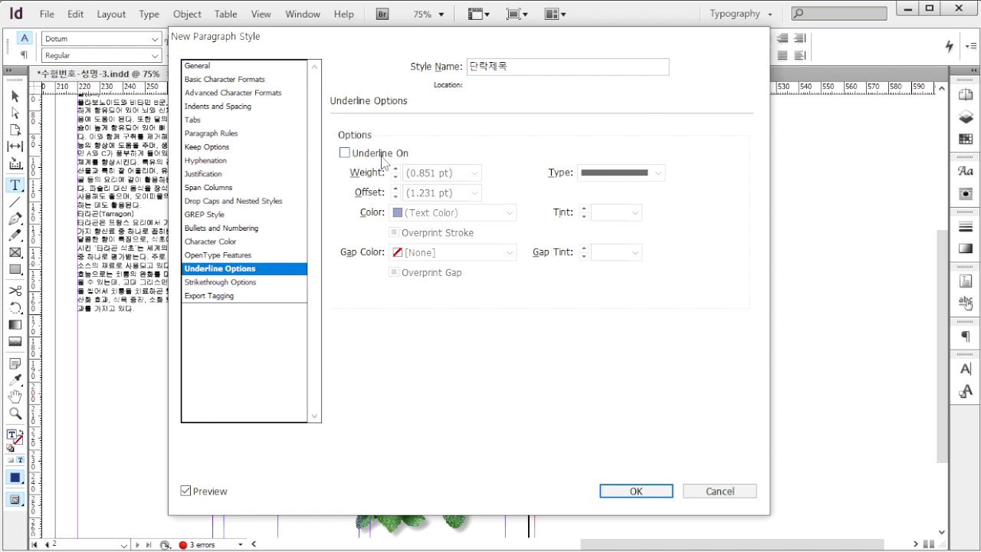
pyautogui.click(346, 154)
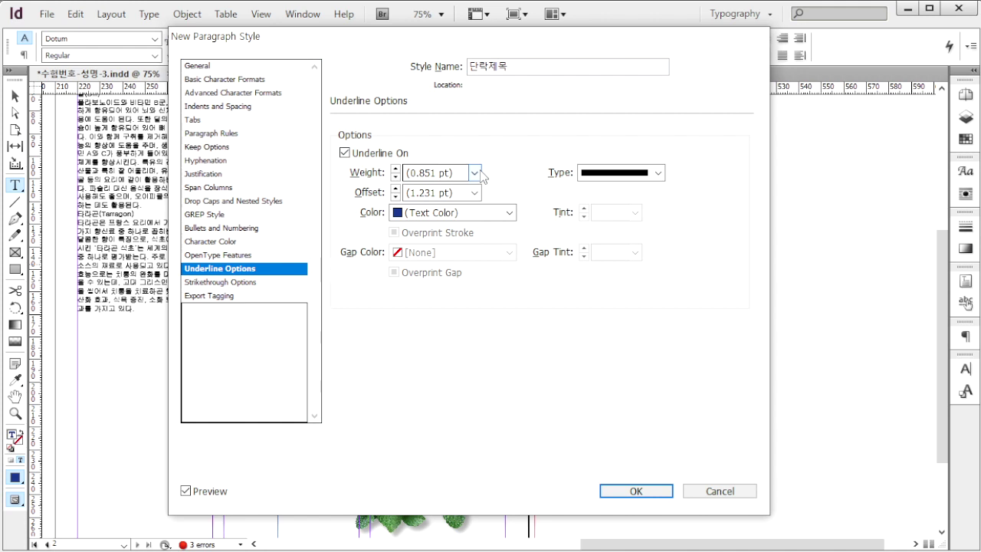
pyautogui.click(475, 174)
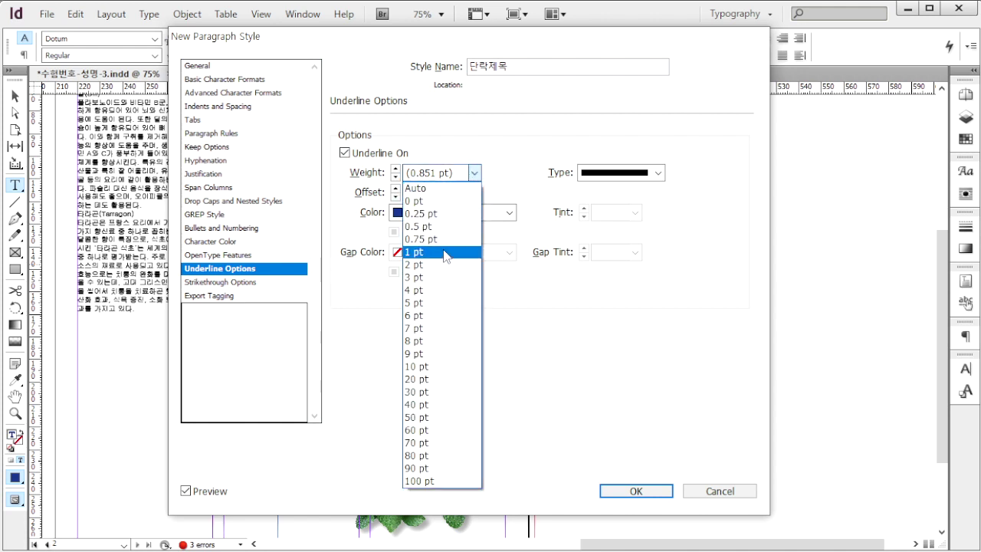
pyautogui.click(430, 253)
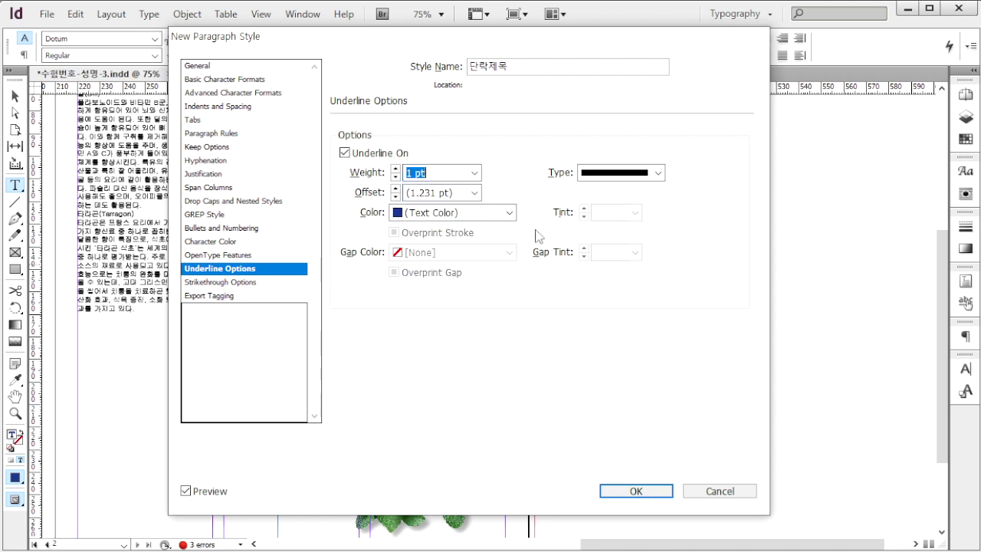
pyautogui.click(475, 194)
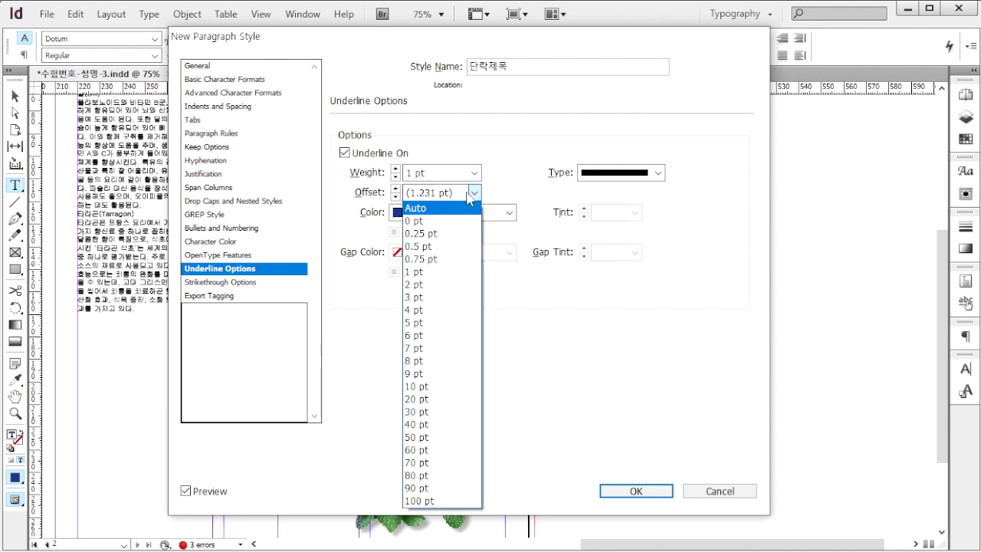
pyautogui.click(423, 310)
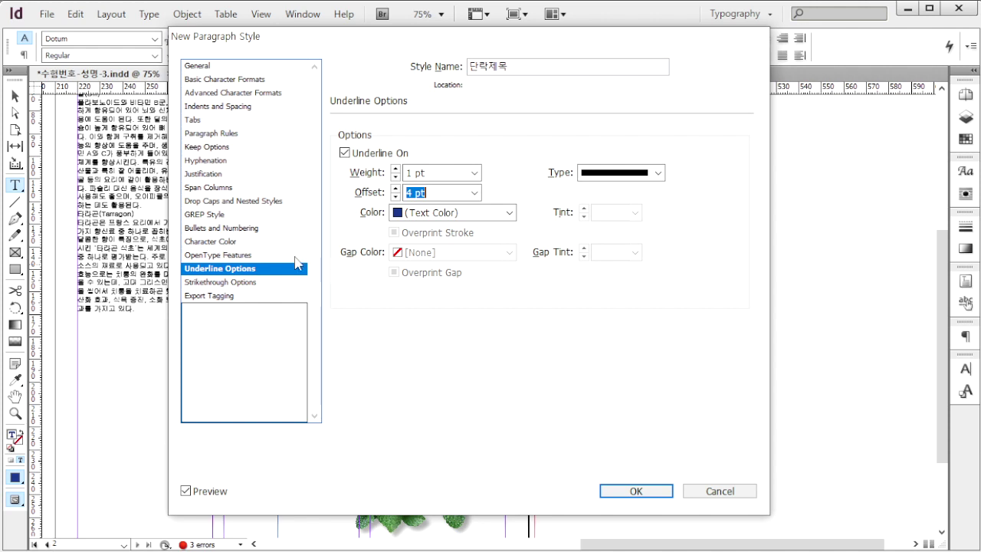
# Step: Use C=0 M=0 Y=0 K=0 as the 단락제목 style's character colour and create the style
pyautogui.click(230, 245)
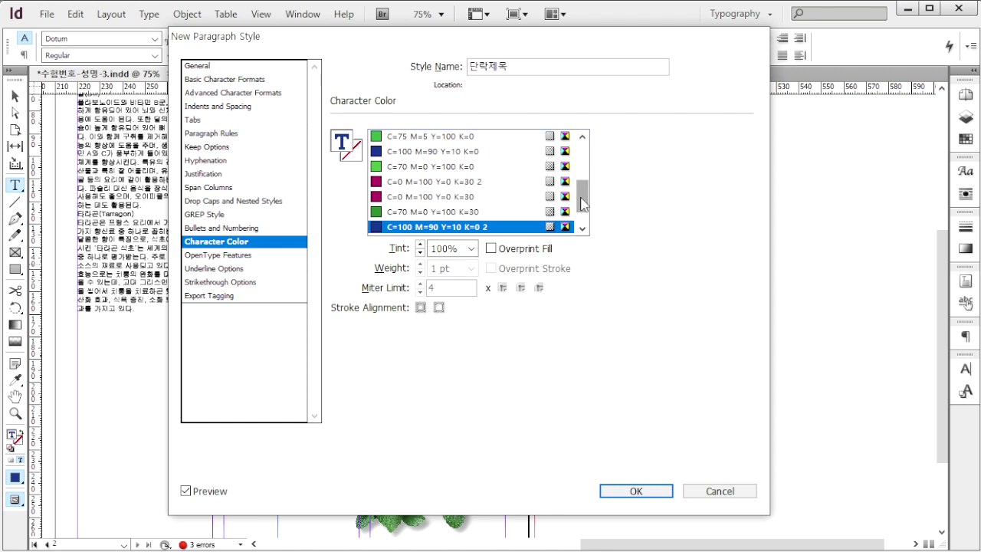
pyautogui.scroll(-1, 587, 201)
pyautogui.click(536, 211)
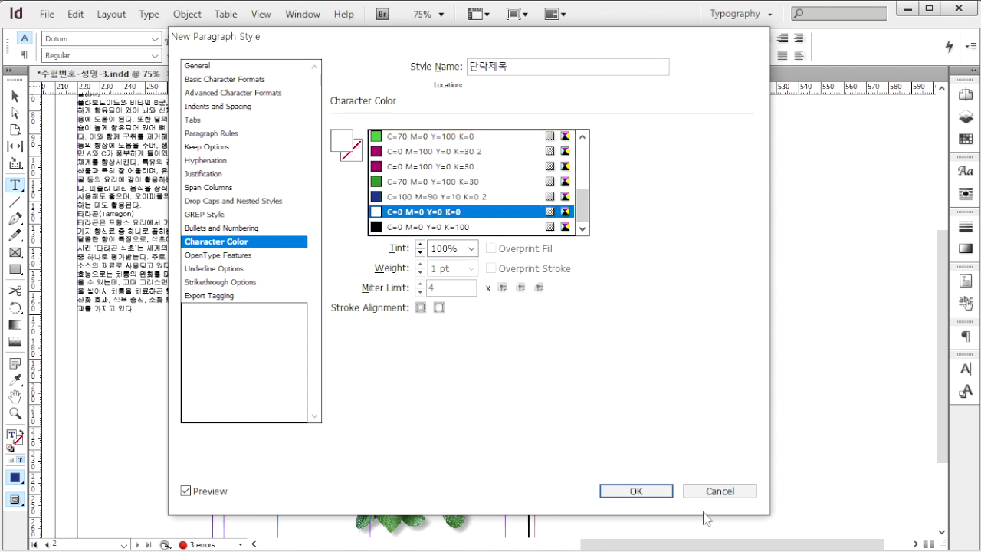
pyautogui.click(644, 494)
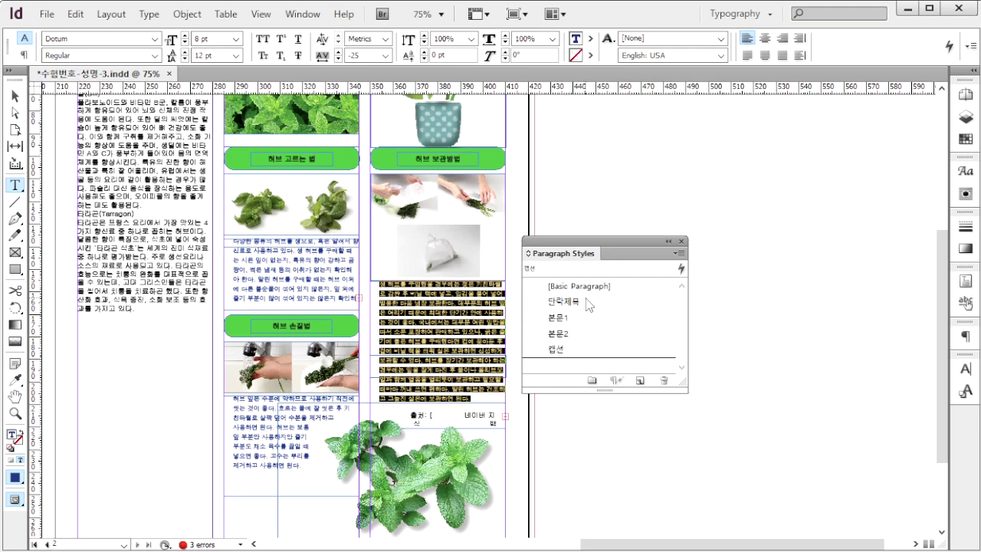
pyautogui.click(783, 338)
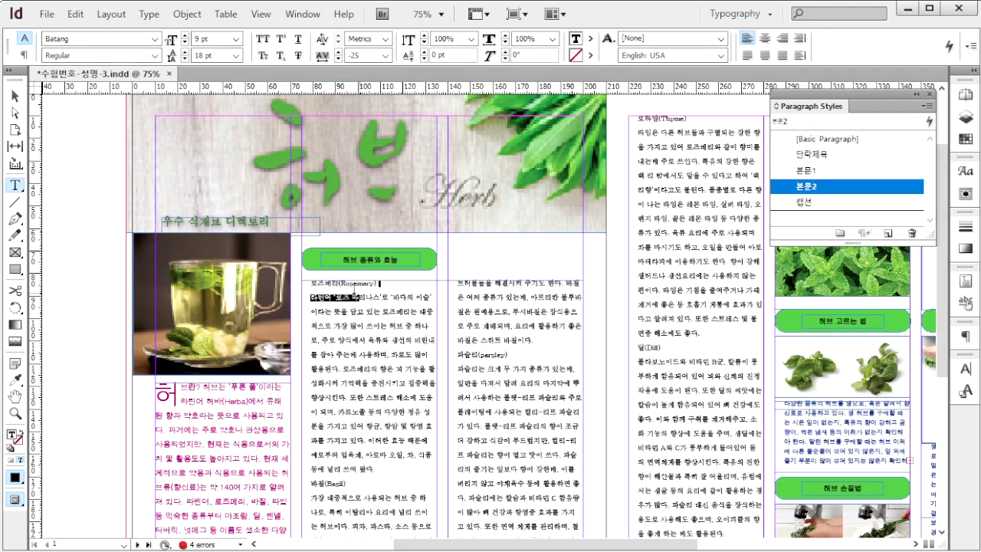
# Step: Colour the 로즈메리(Rosemary) heading text with the CMYK mix C=70 M=0 Y=100 K=30
pyautogui.moveTo(378, 283); pyautogui.dragTo(309, 282)
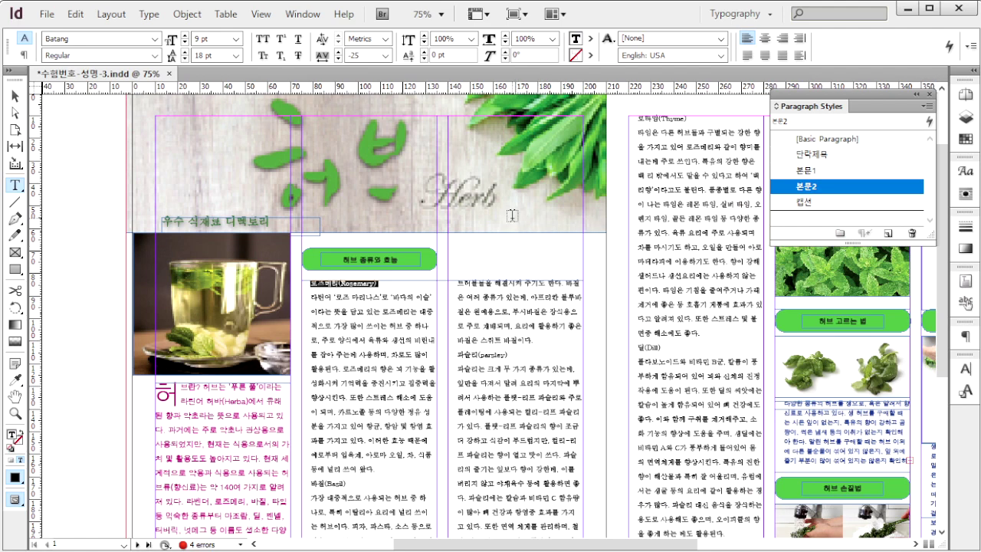
pyautogui.press('F6')
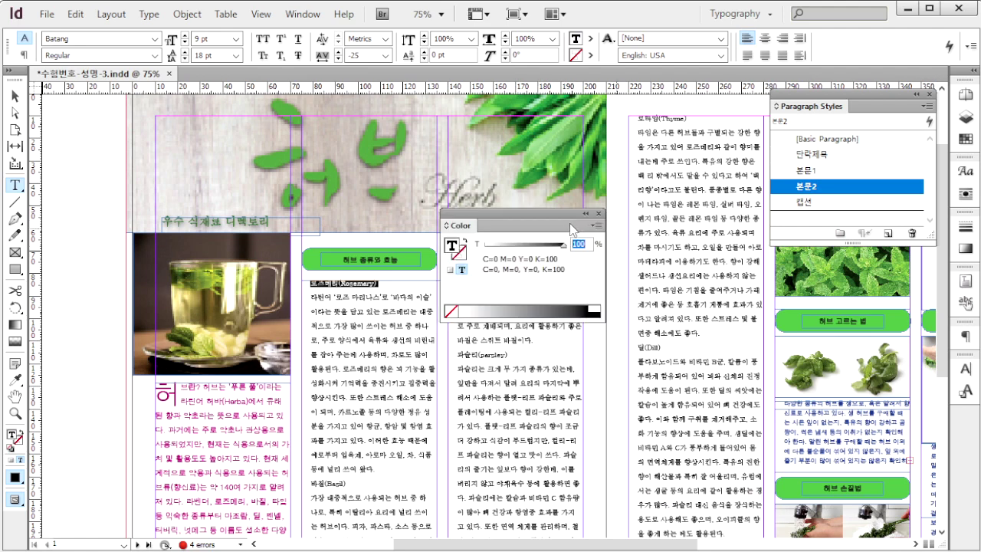
pyautogui.moveTo(532, 211); pyautogui.dragTo(580, 158)
pyautogui.click(646, 172)
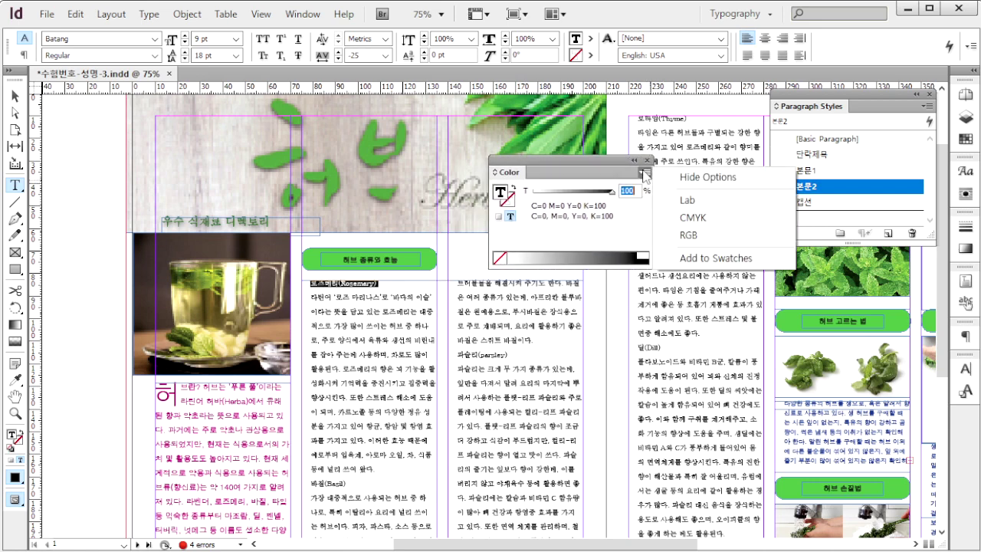
pyautogui.click(691, 217)
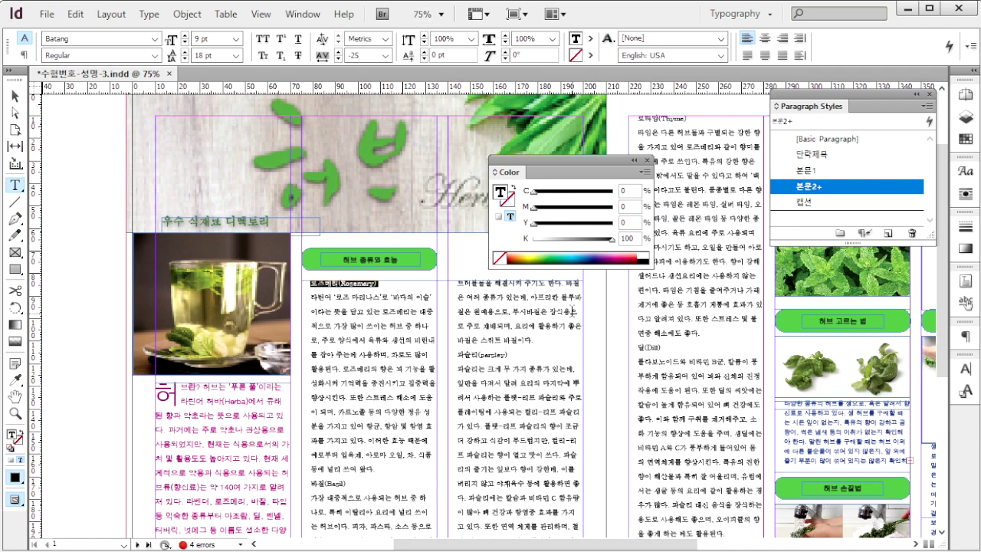
pyautogui.click(629, 190)
pyautogui.write('70')
pyautogui.press('Tab')
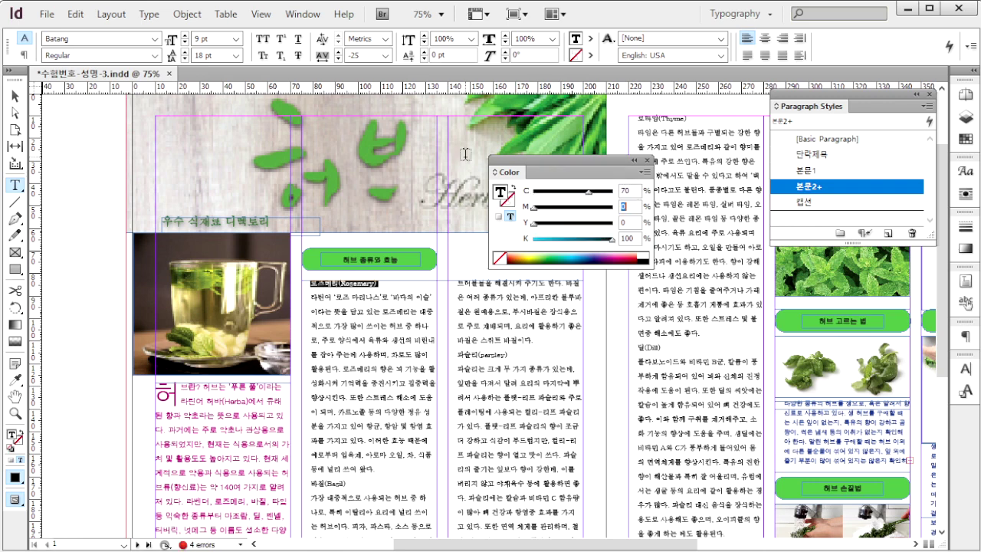
pyautogui.press('Tab')
pyautogui.write('100')
pyautogui.press('Tab')
pyautogui.write('30')
pyautogui.press('Return')
# Step: Colour the 바질(Basil) heading text with the CMYK mix C=70 M=0 Y=100 K=30
pyautogui.click(378, 482)
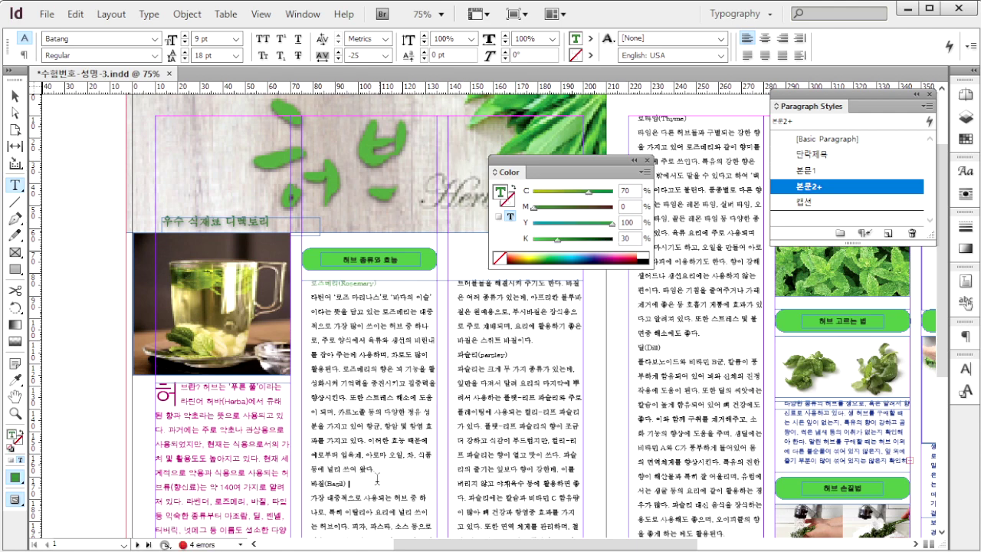
pyautogui.moveTo(377, 480); pyautogui.dragTo(310, 481)
pyautogui.click(645, 172)
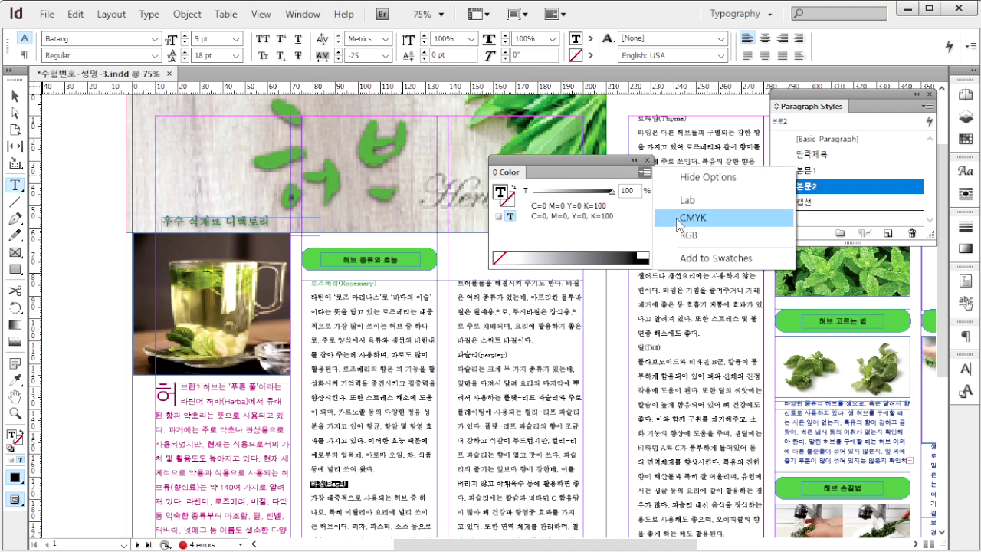
pyautogui.click(677, 218)
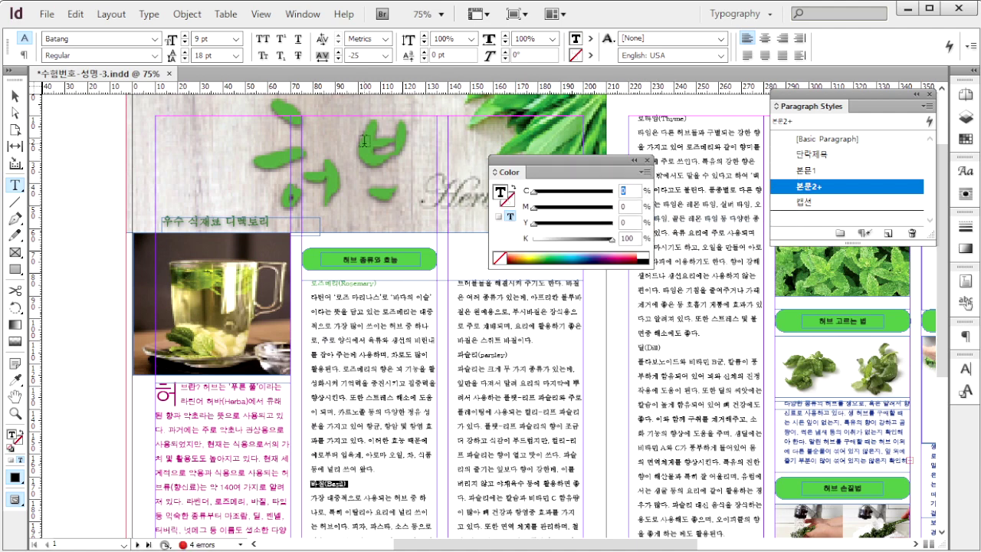
pyautogui.write('70')
pyautogui.press('Tab')
pyautogui.press('Tab')
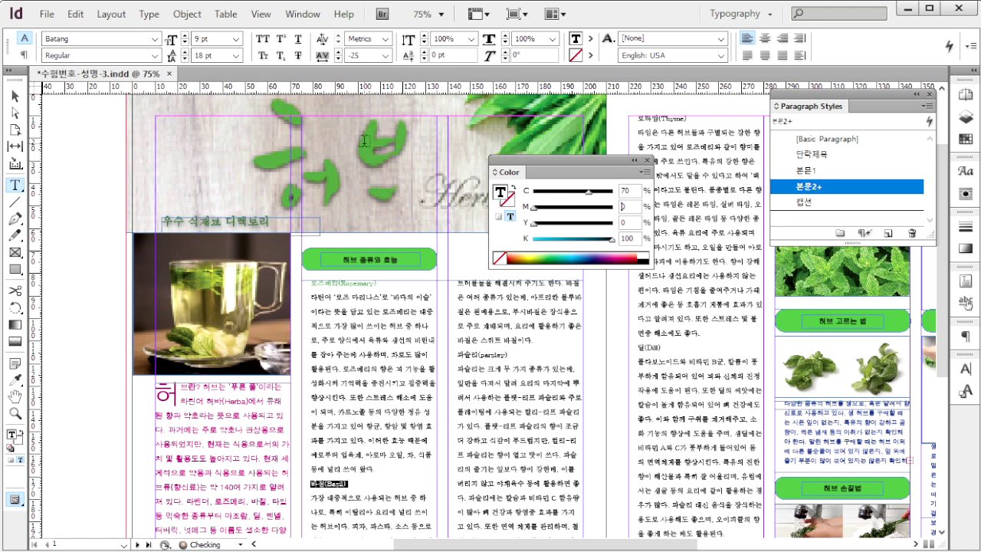
pyautogui.write('100')
pyautogui.press('Tab')
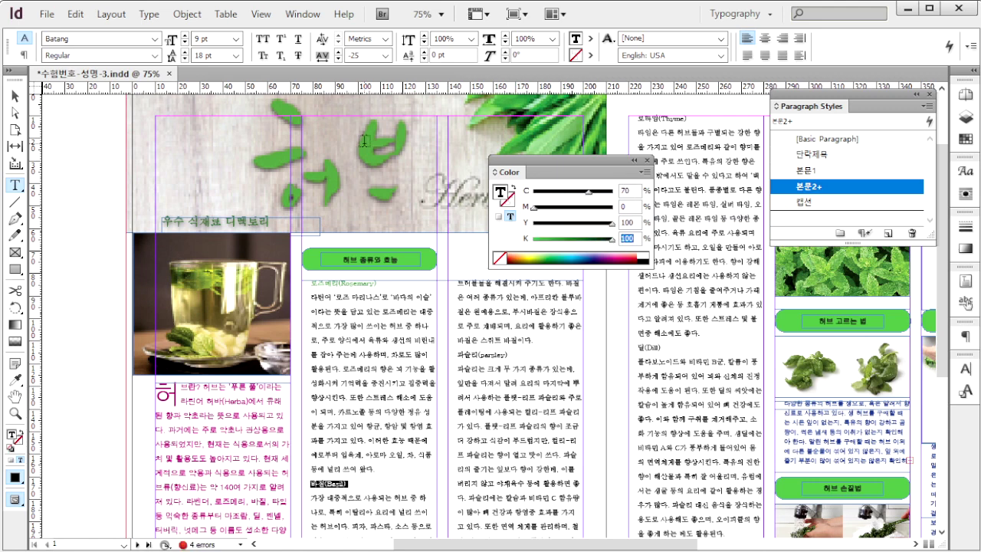
pyautogui.write('30')
pyautogui.press('Return')
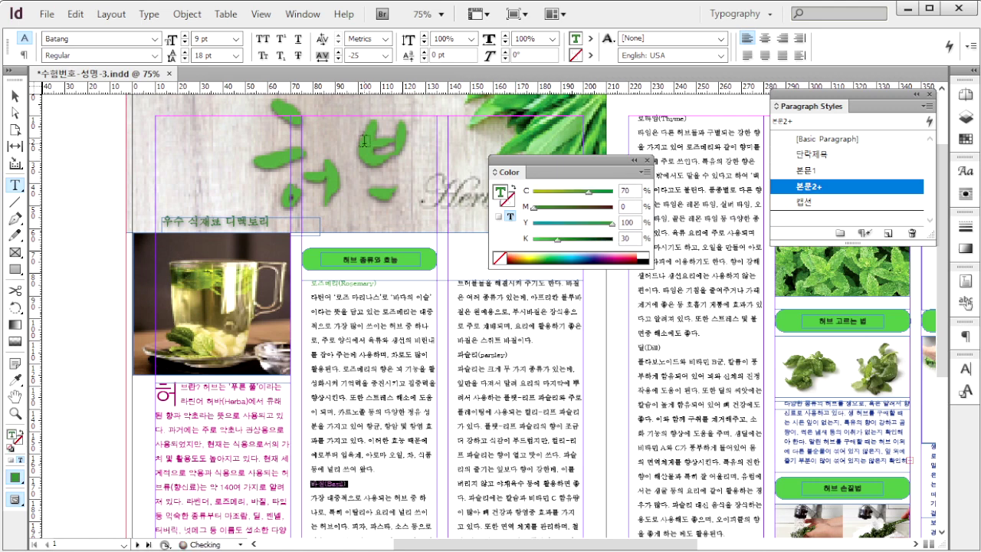
# Step: Apply the 단락제목 paragraph style to the four heading bar texts: 허브 종류와 효능, 허브 고르는 법, 허브 손질법 and 허브 보관방법
pyautogui.click(645, 159)
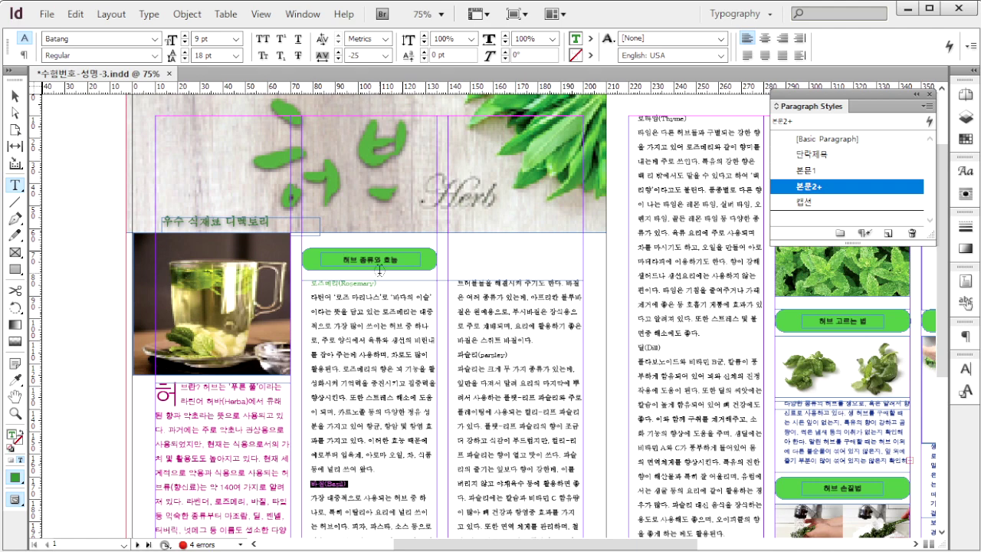
pyautogui.click(380, 259)
pyautogui.click(15, 95)
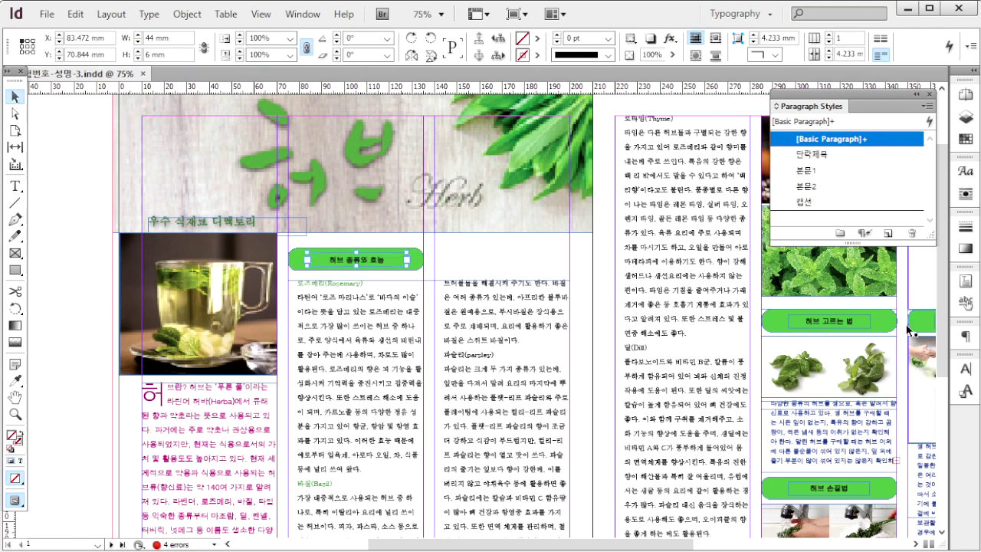
pyautogui.keyDown('shift'); pyautogui.click(874, 322); pyautogui.keyUp('shift')
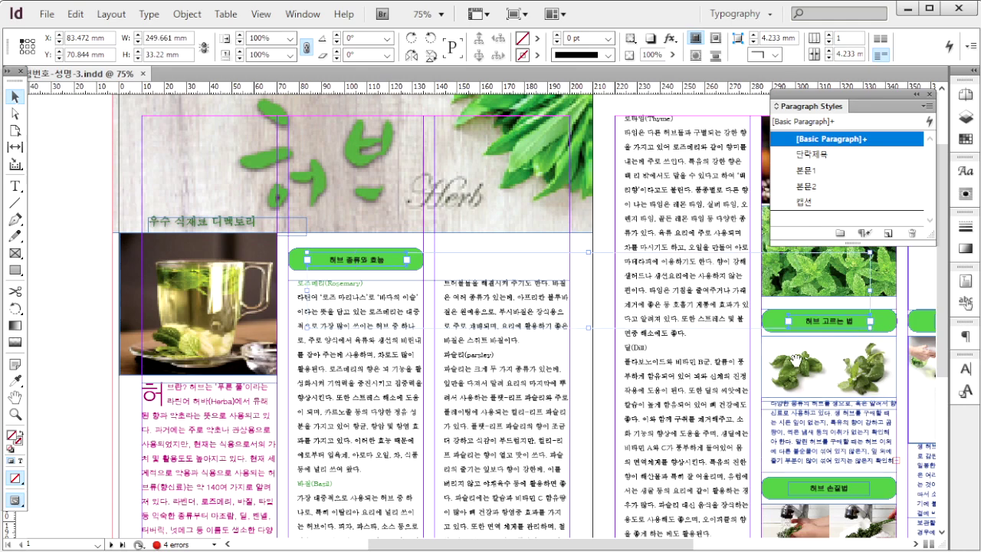
pyautogui.hscroll(5, 767, 368)
pyautogui.scroll(-1, 766, 368)
pyautogui.keyDown('shift'); pyautogui.click(629, 434); pyautogui.keyUp('shift')
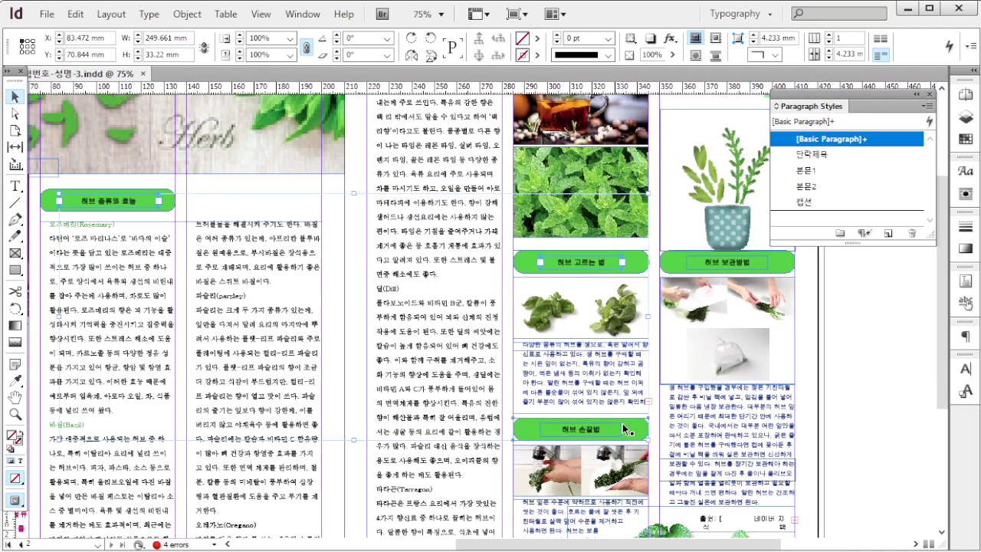
pyautogui.keyDown('shift'); pyautogui.click(753, 265); pyautogui.keyUp('shift')
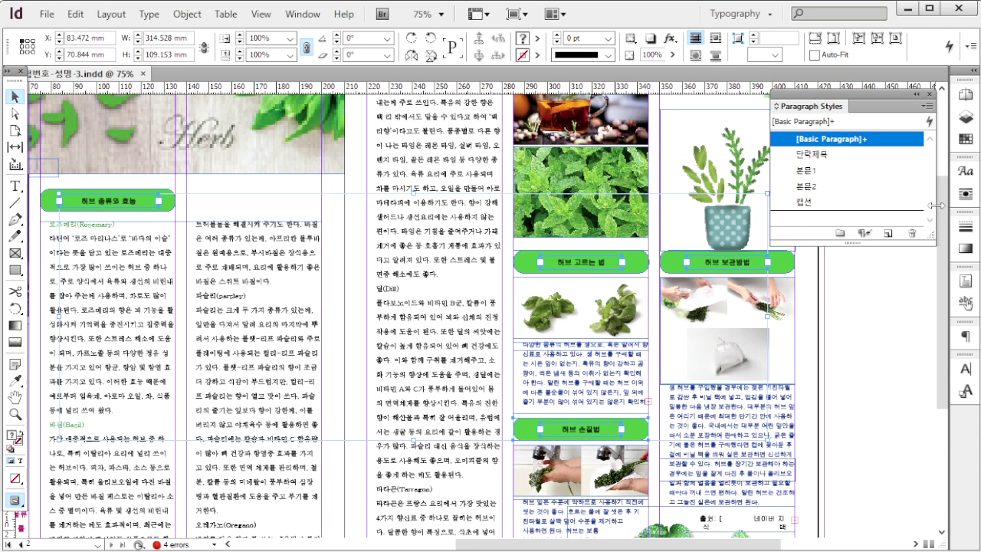
pyautogui.click(835, 155)
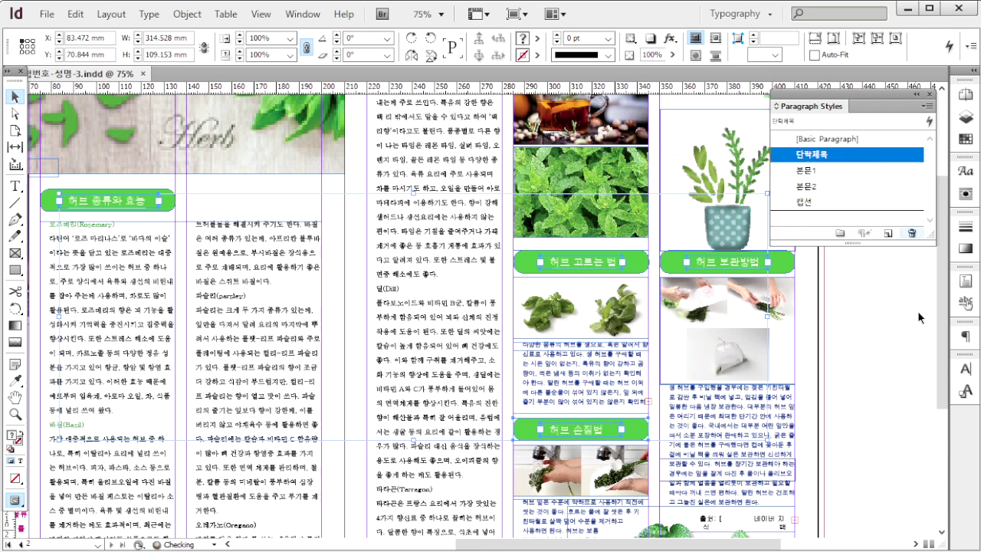
pyautogui.click(889, 323)
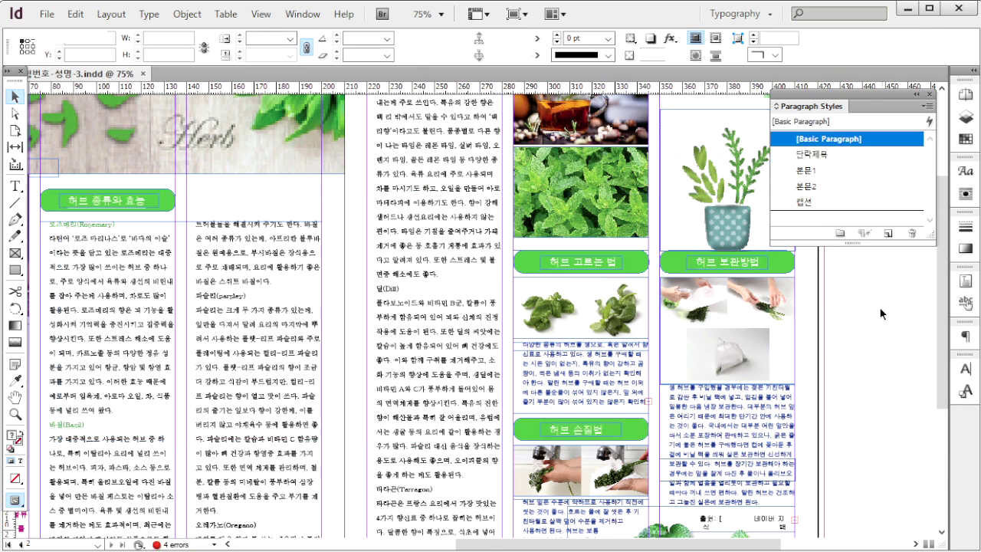